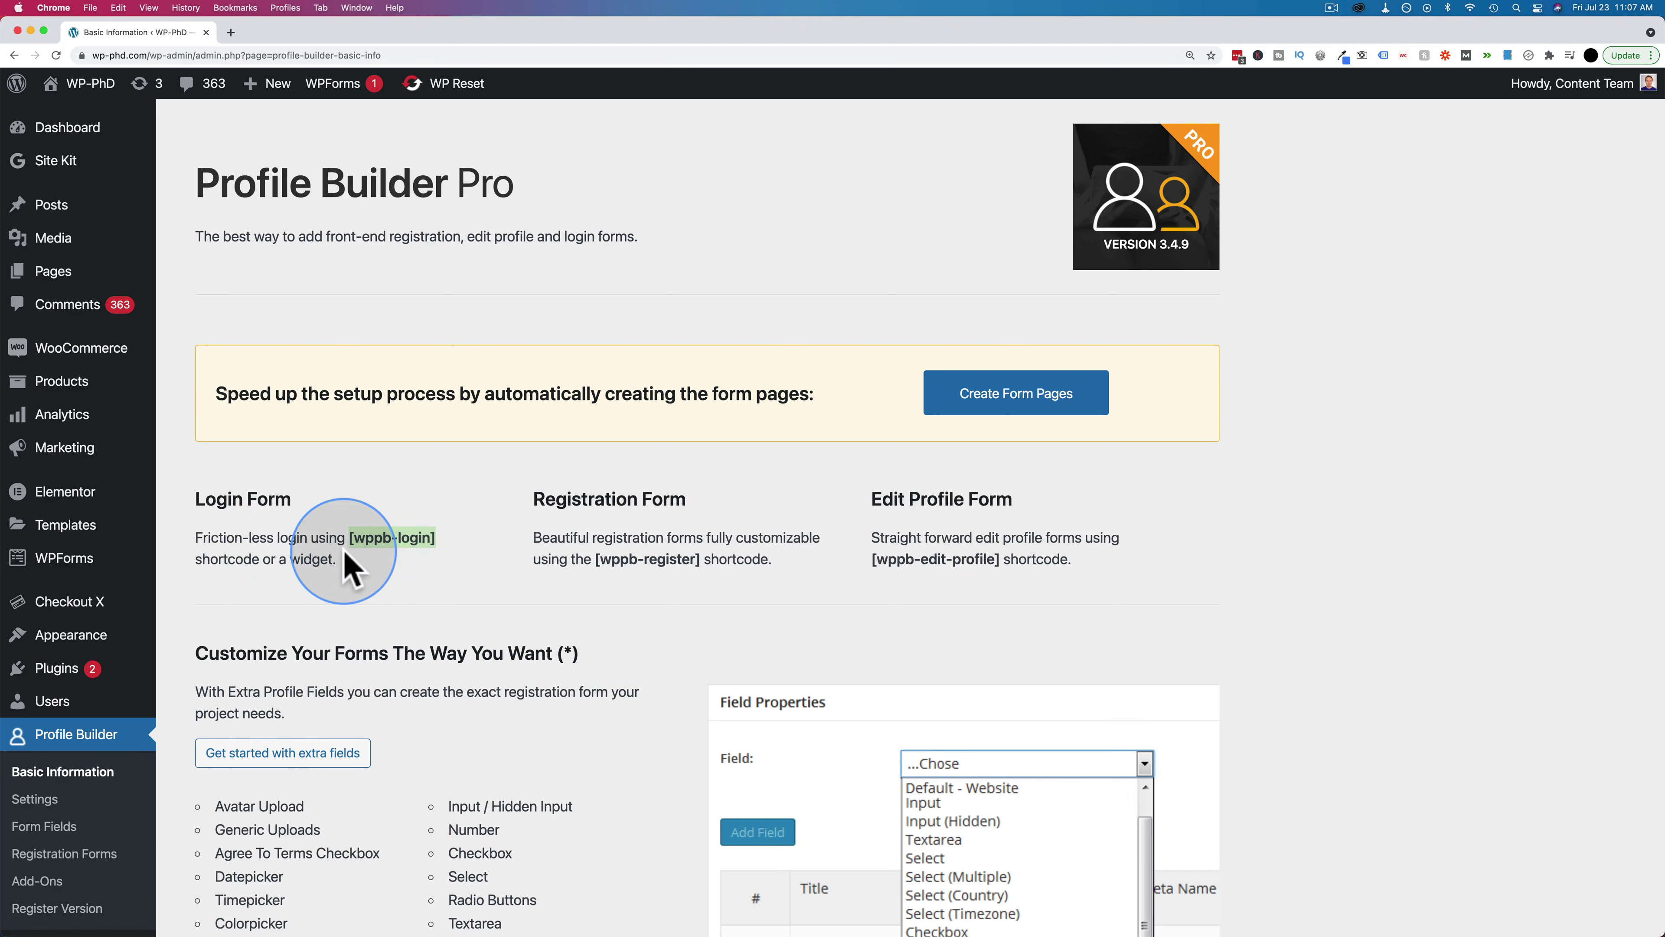
Highlight the registration form and edit profile form shortcodes
{"action": "left_click", "coordinate": [344, 564]}
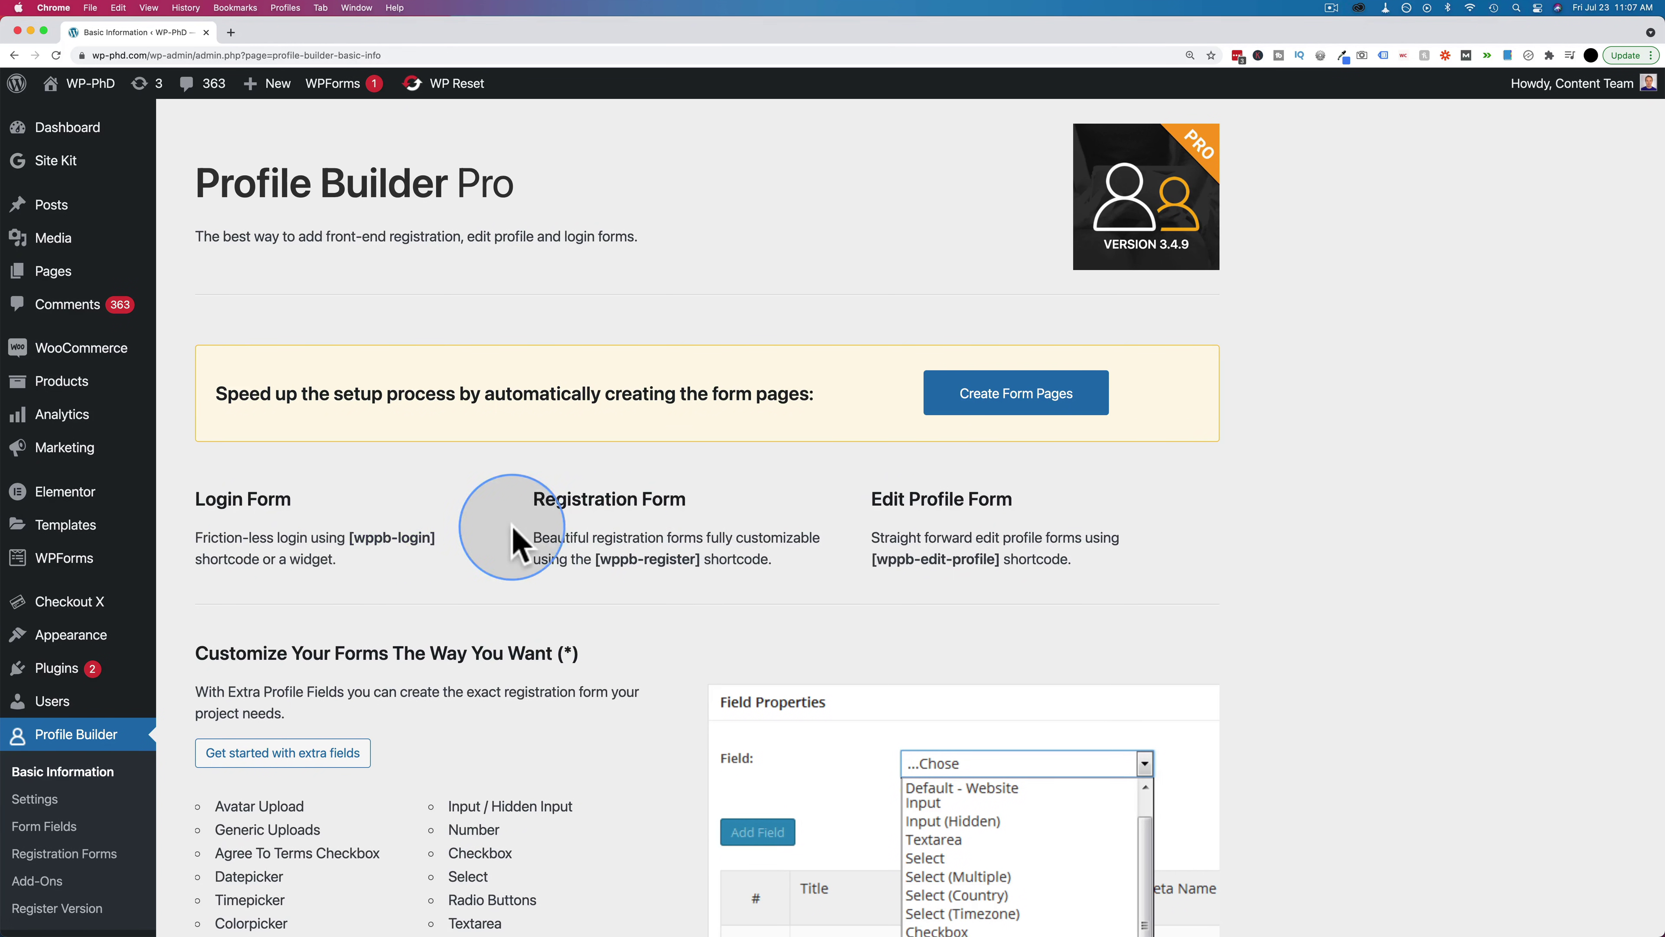
{"action": "left_click_drag", "start_coordinate": [702, 558], "coordinate": [594, 558]}
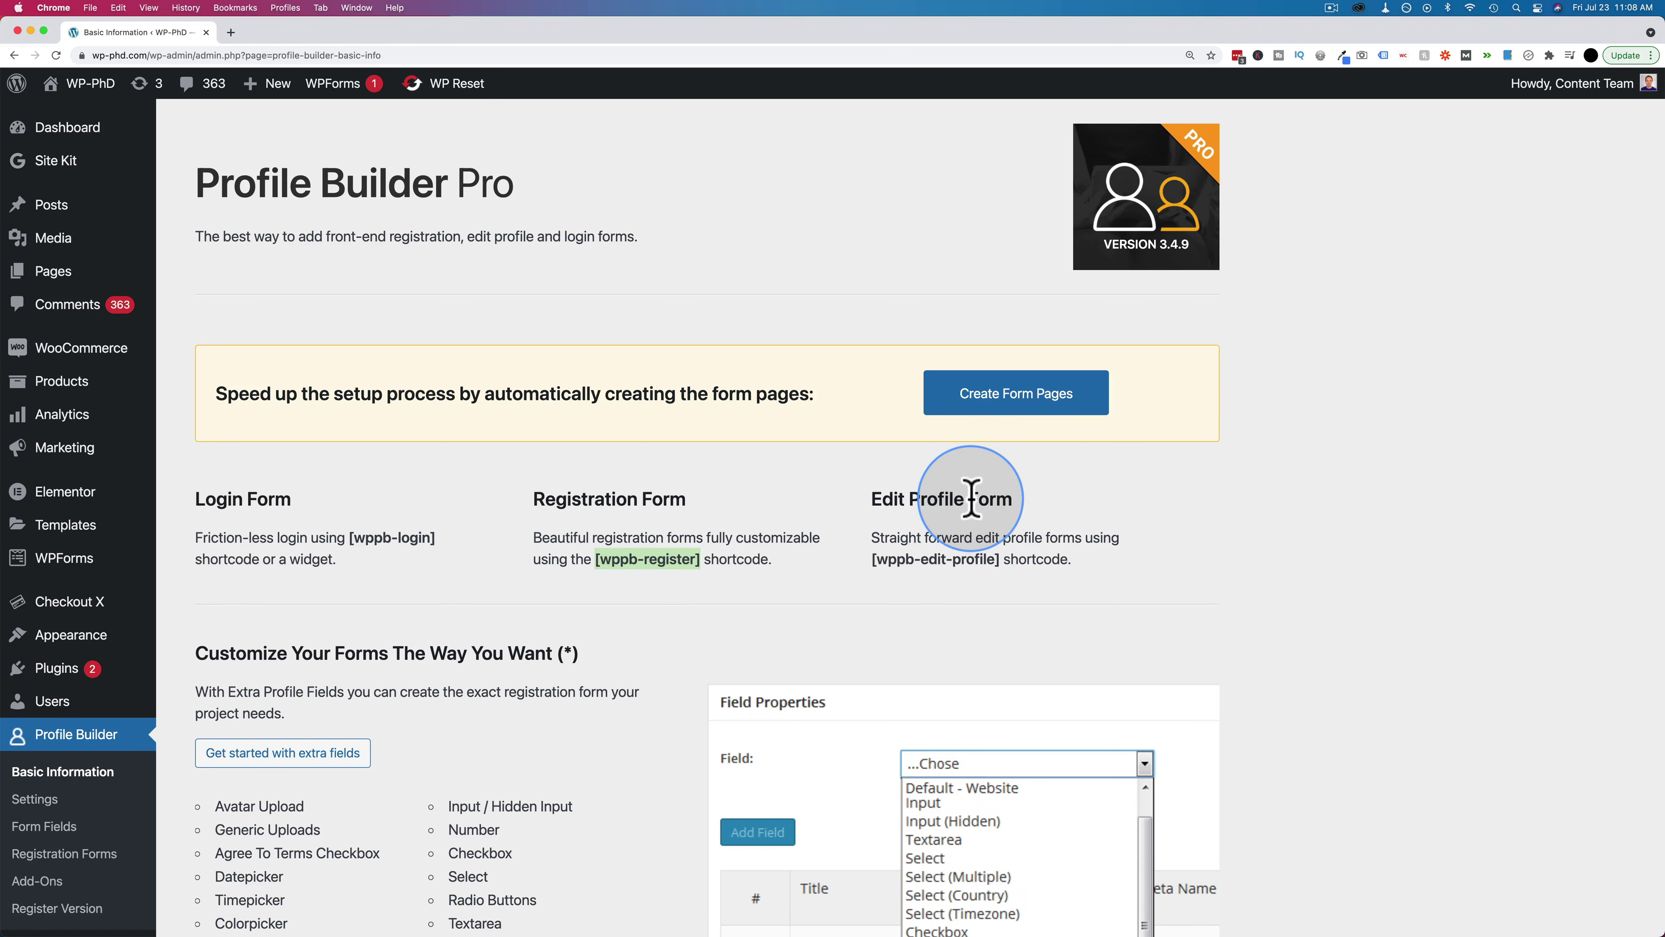
{"action": "left_click_drag", "start_coordinate": [999, 561], "coordinate": [821, 577]}
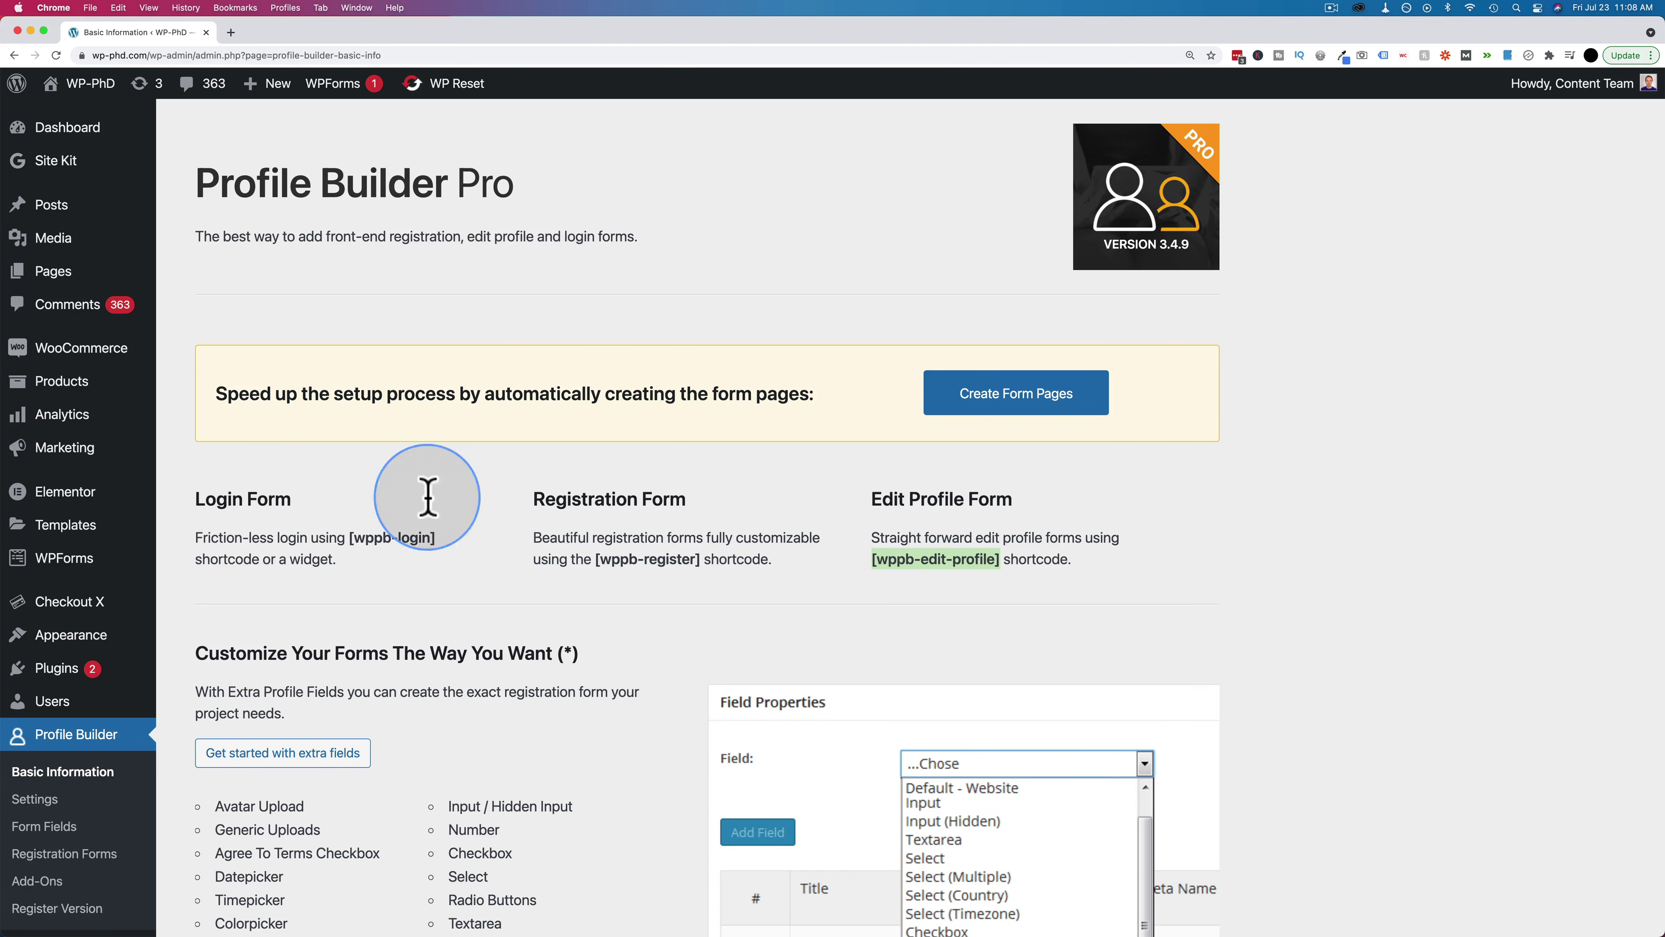
Create a new page titled 'Login Page' and open it in Elementor
{"action": "mouse_move", "coordinate": [32, 282]}
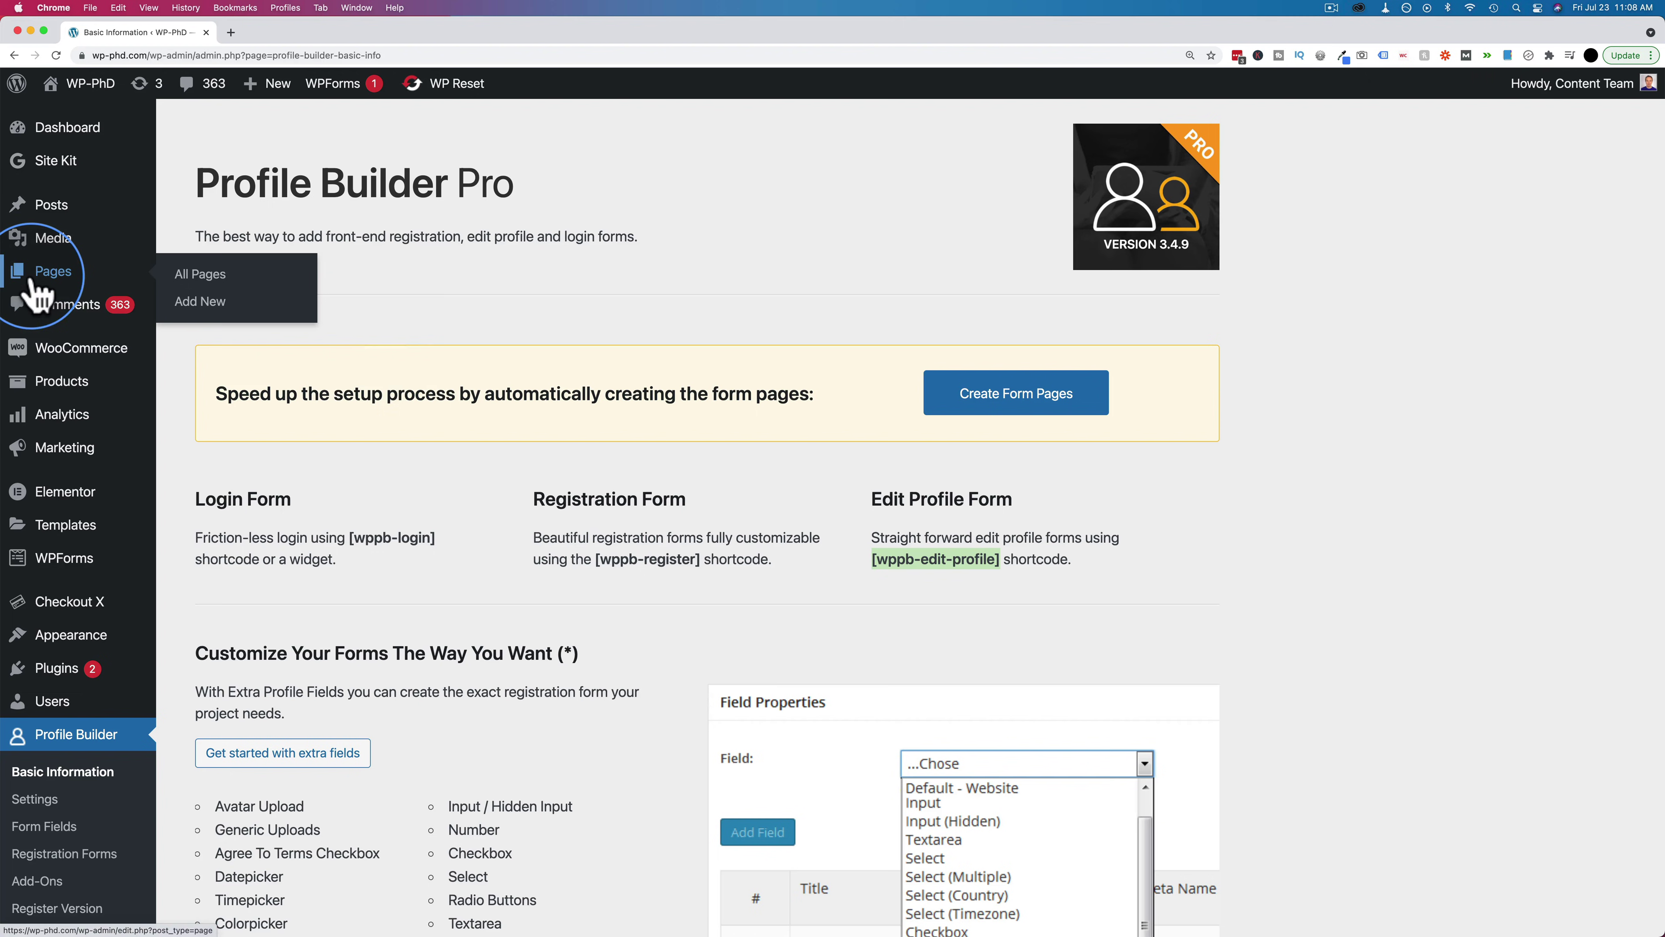
{"action": "left_click", "coordinate": [223, 302]}
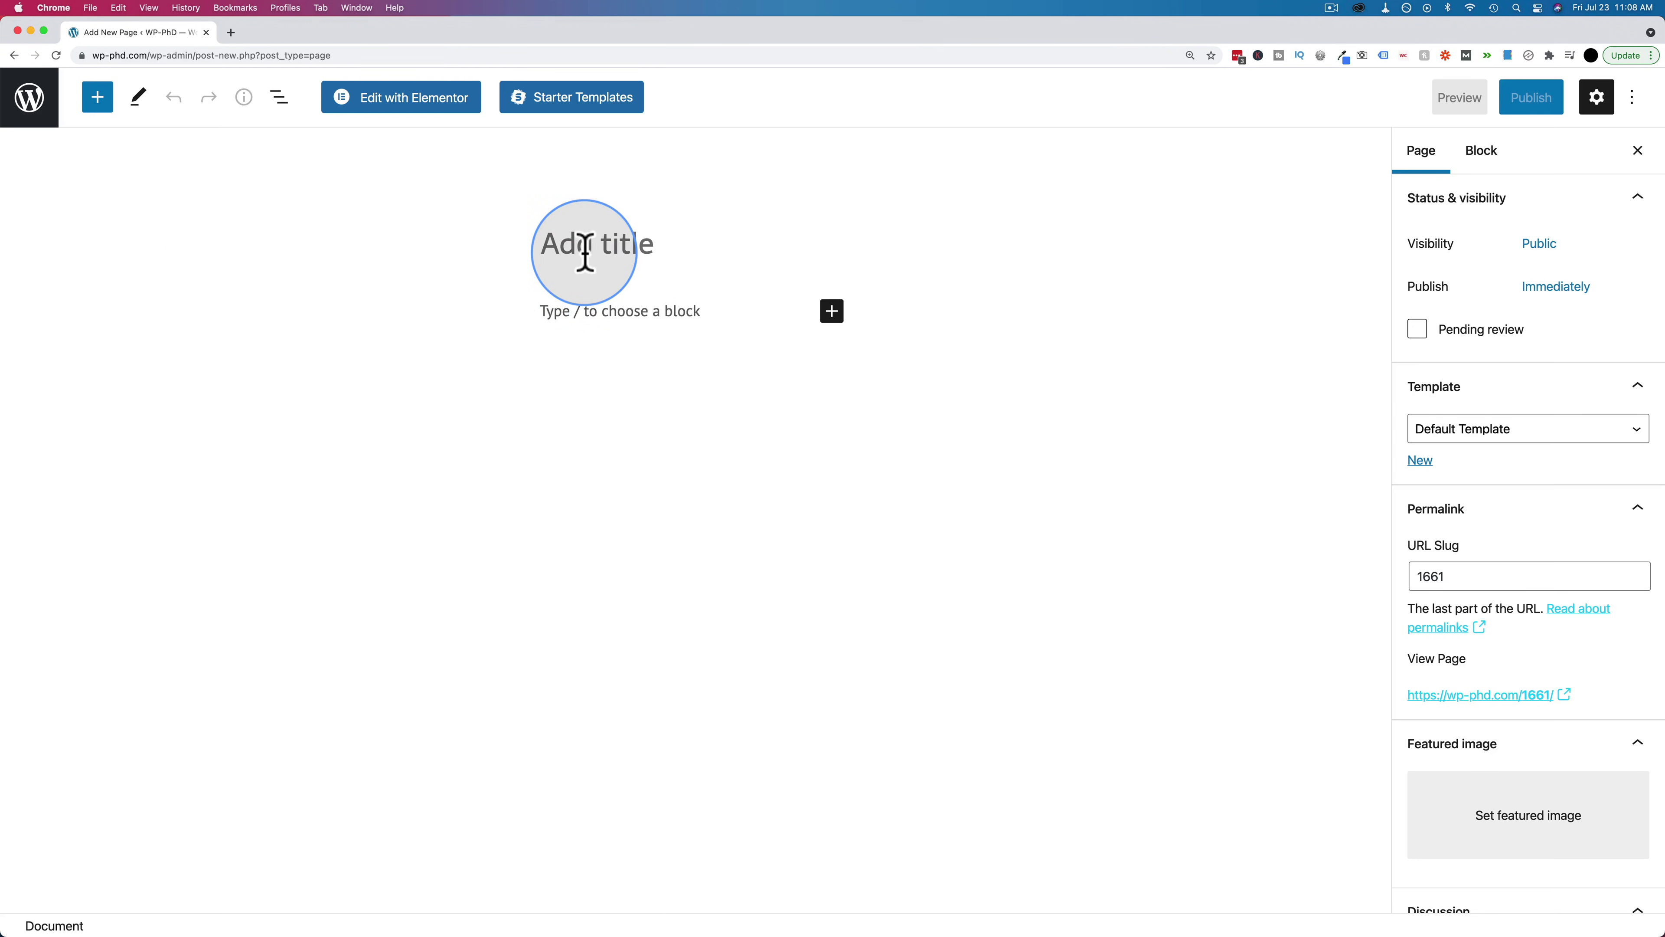
{"action": "type", "text": "Login Page"}
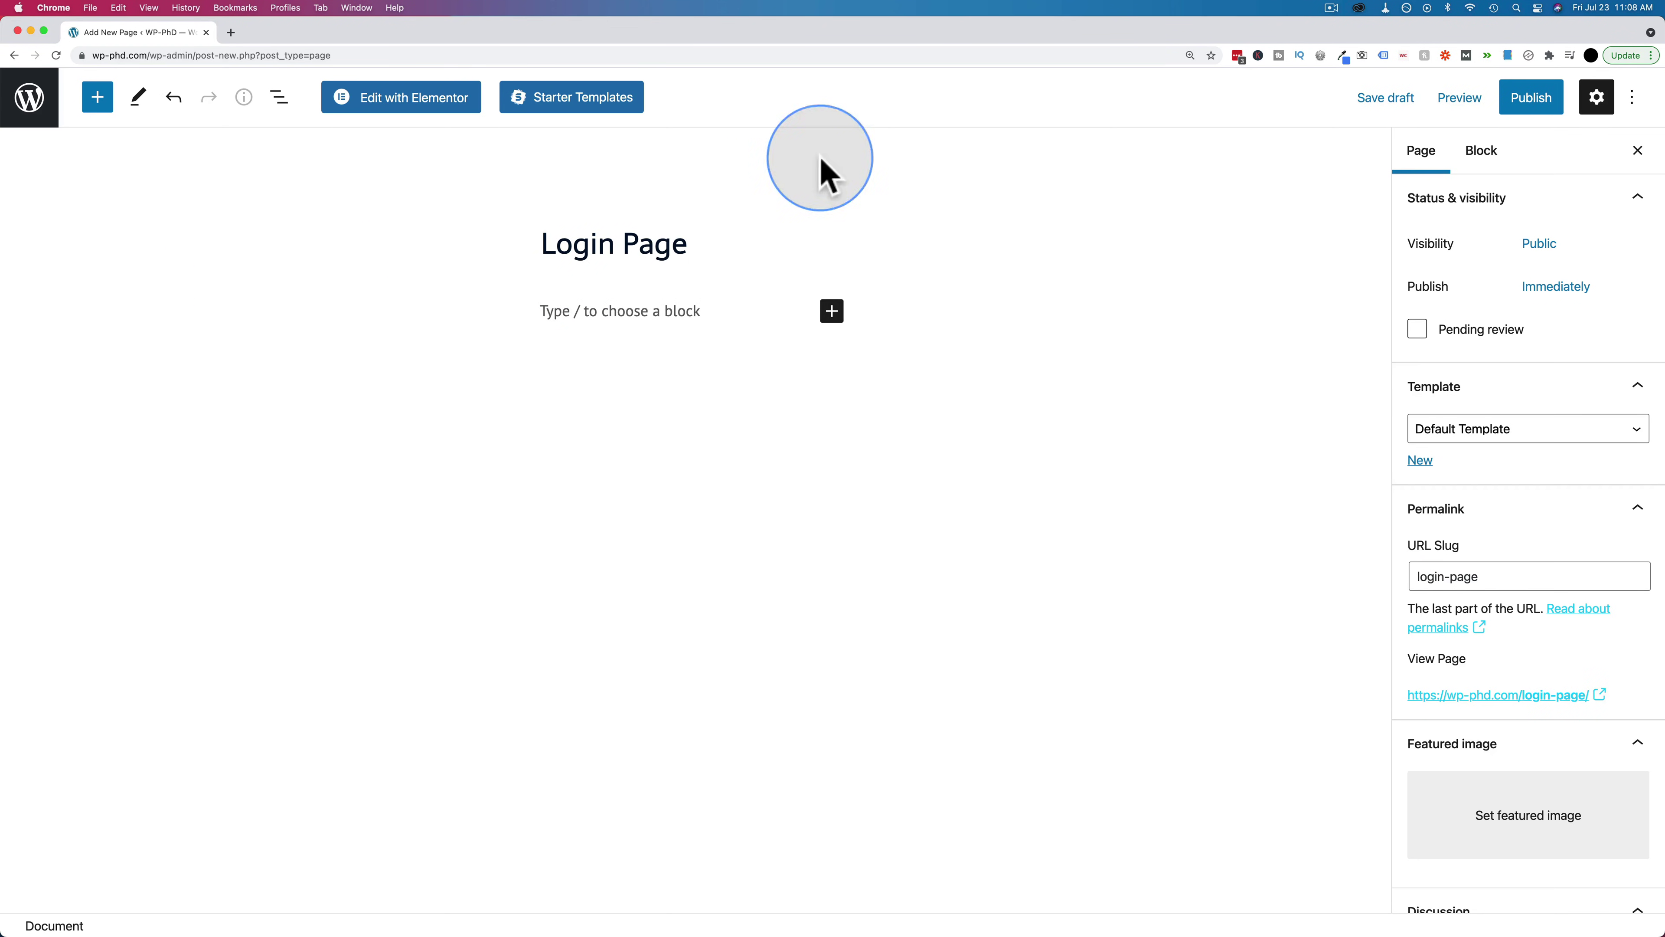
{"action": "left_click", "coordinate": [440, 108]}
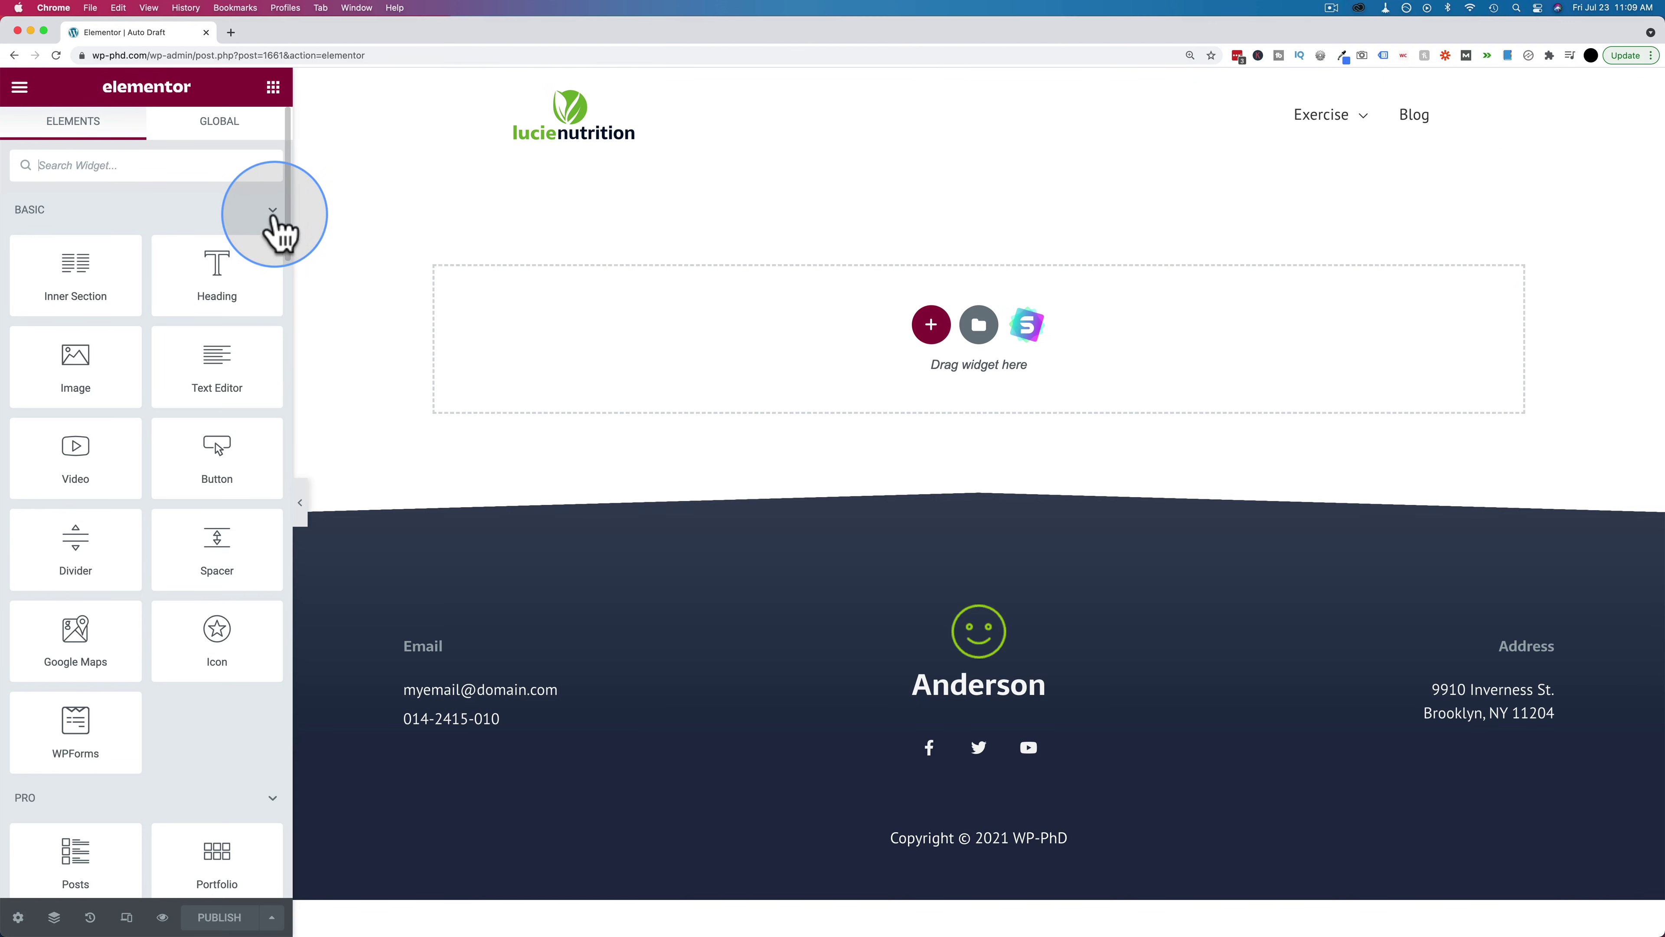
Collapse the Basic, Pro, General and header/footer widget categories to reveal Profile Builder Forms
{"action": "left_click", "coordinate": [273, 217]}
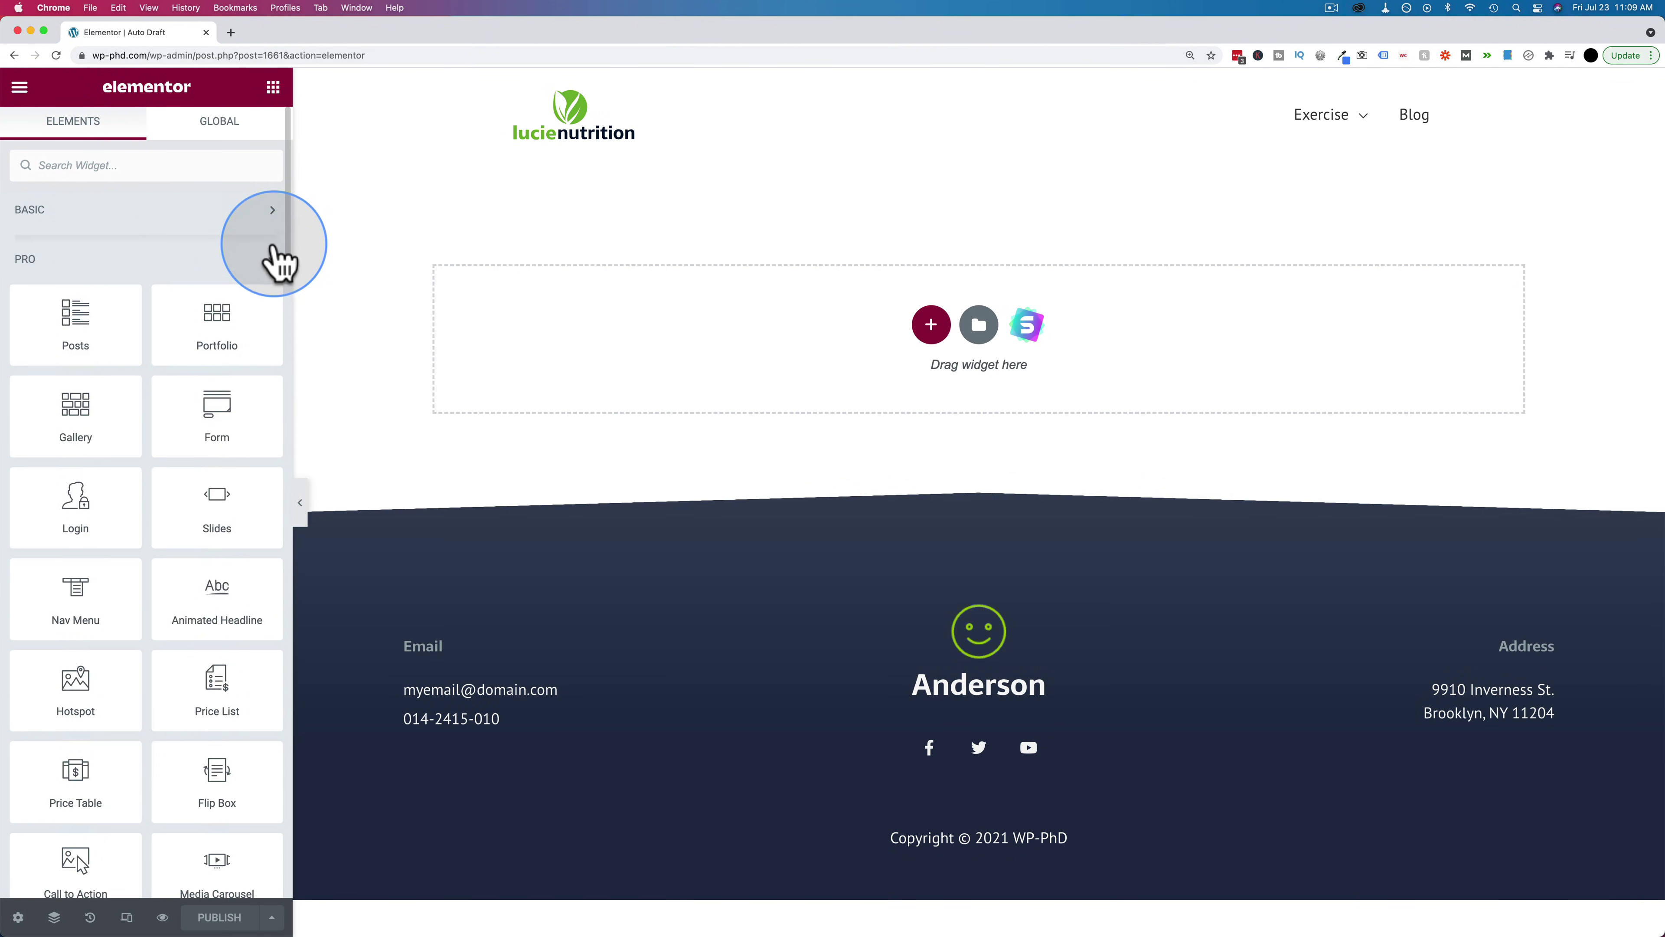
{"action": "left_click", "coordinate": [270, 262]}
{"action": "left_click", "coordinate": [270, 314]}
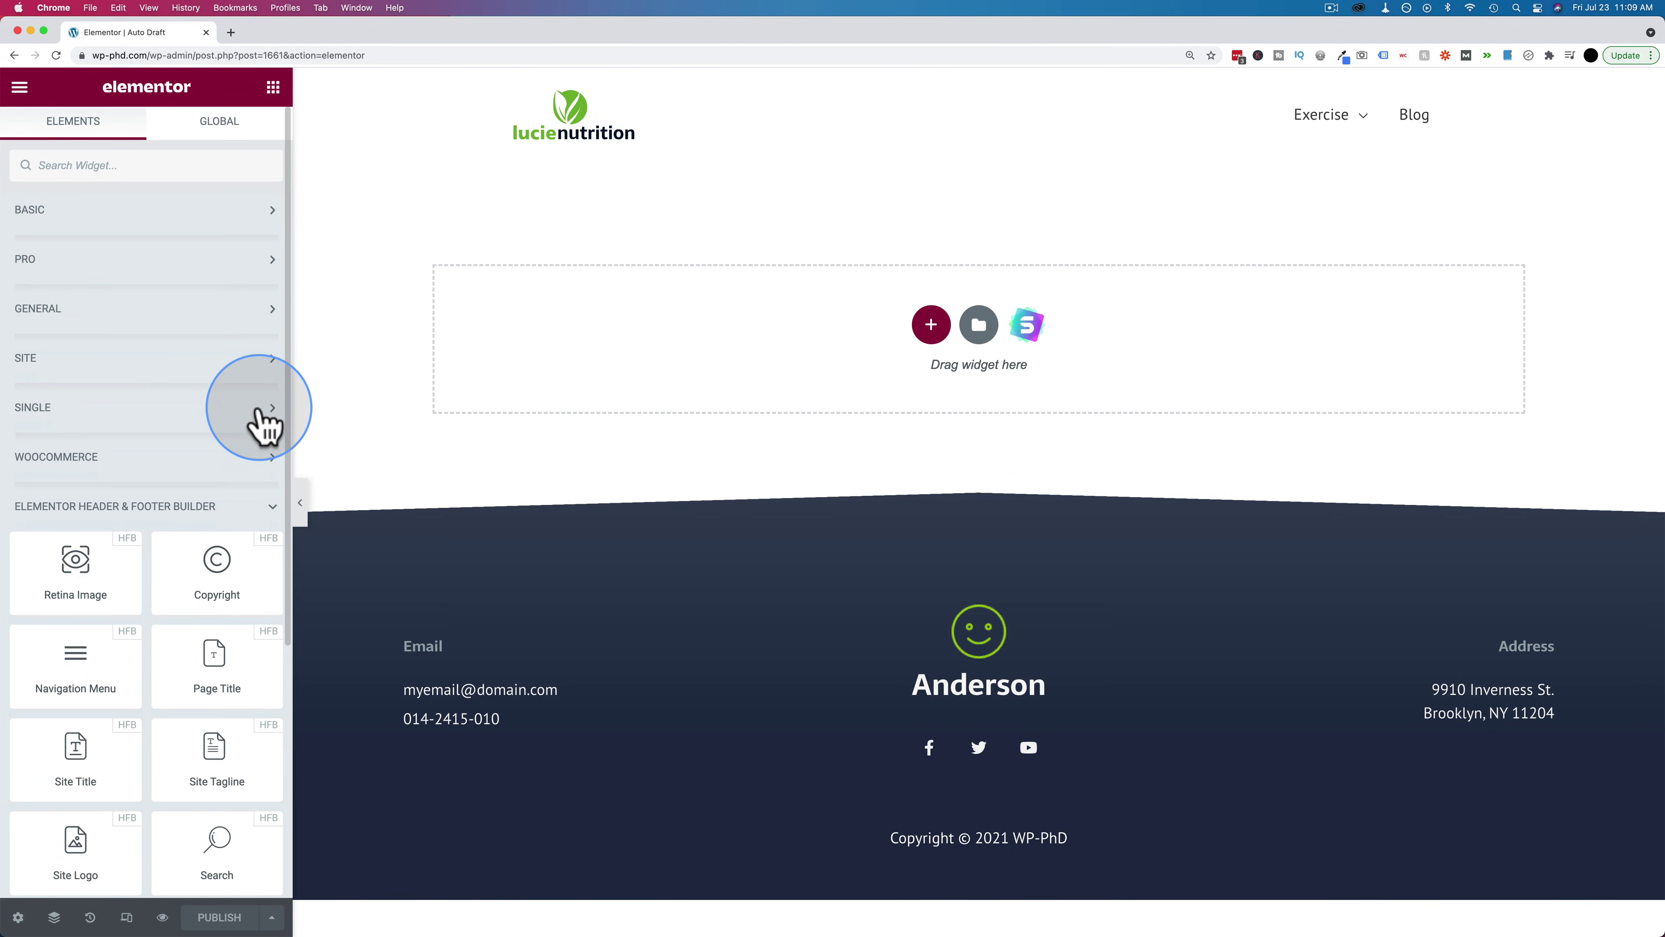
{"action": "left_click", "coordinate": [259, 508]}
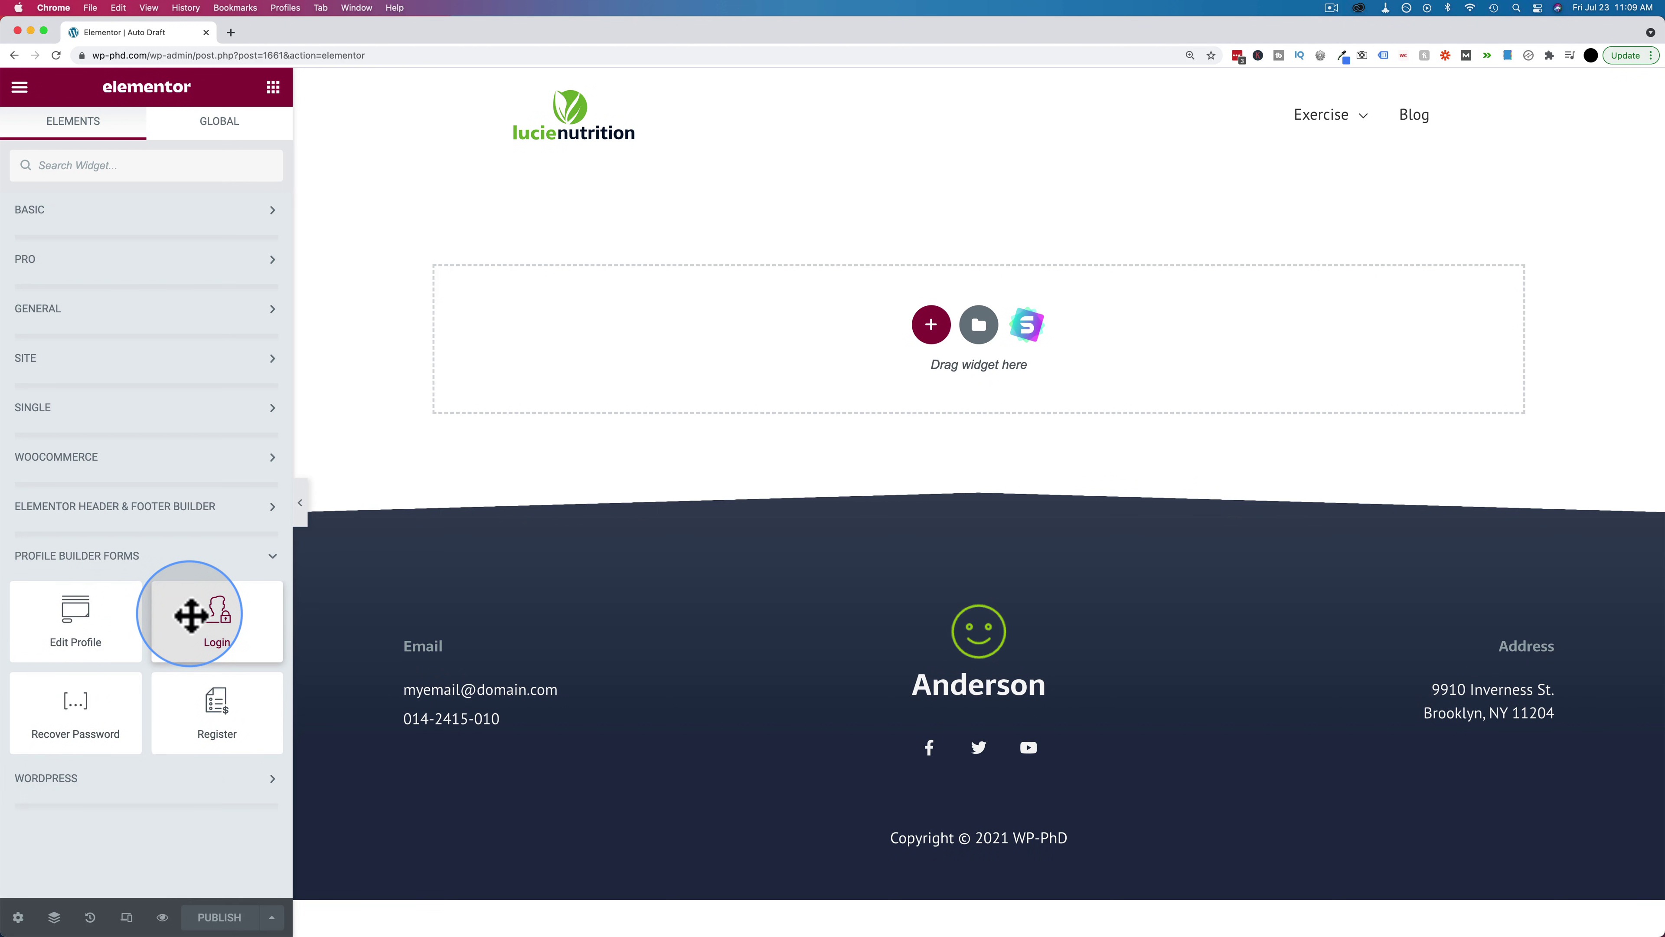
Add the Login widget and point its Registration and Recover Password URLs to the register and recover-password pages
{"action": "left_click_drag", "start_coordinate": [190, 615], "coordinate": [787, 321]}
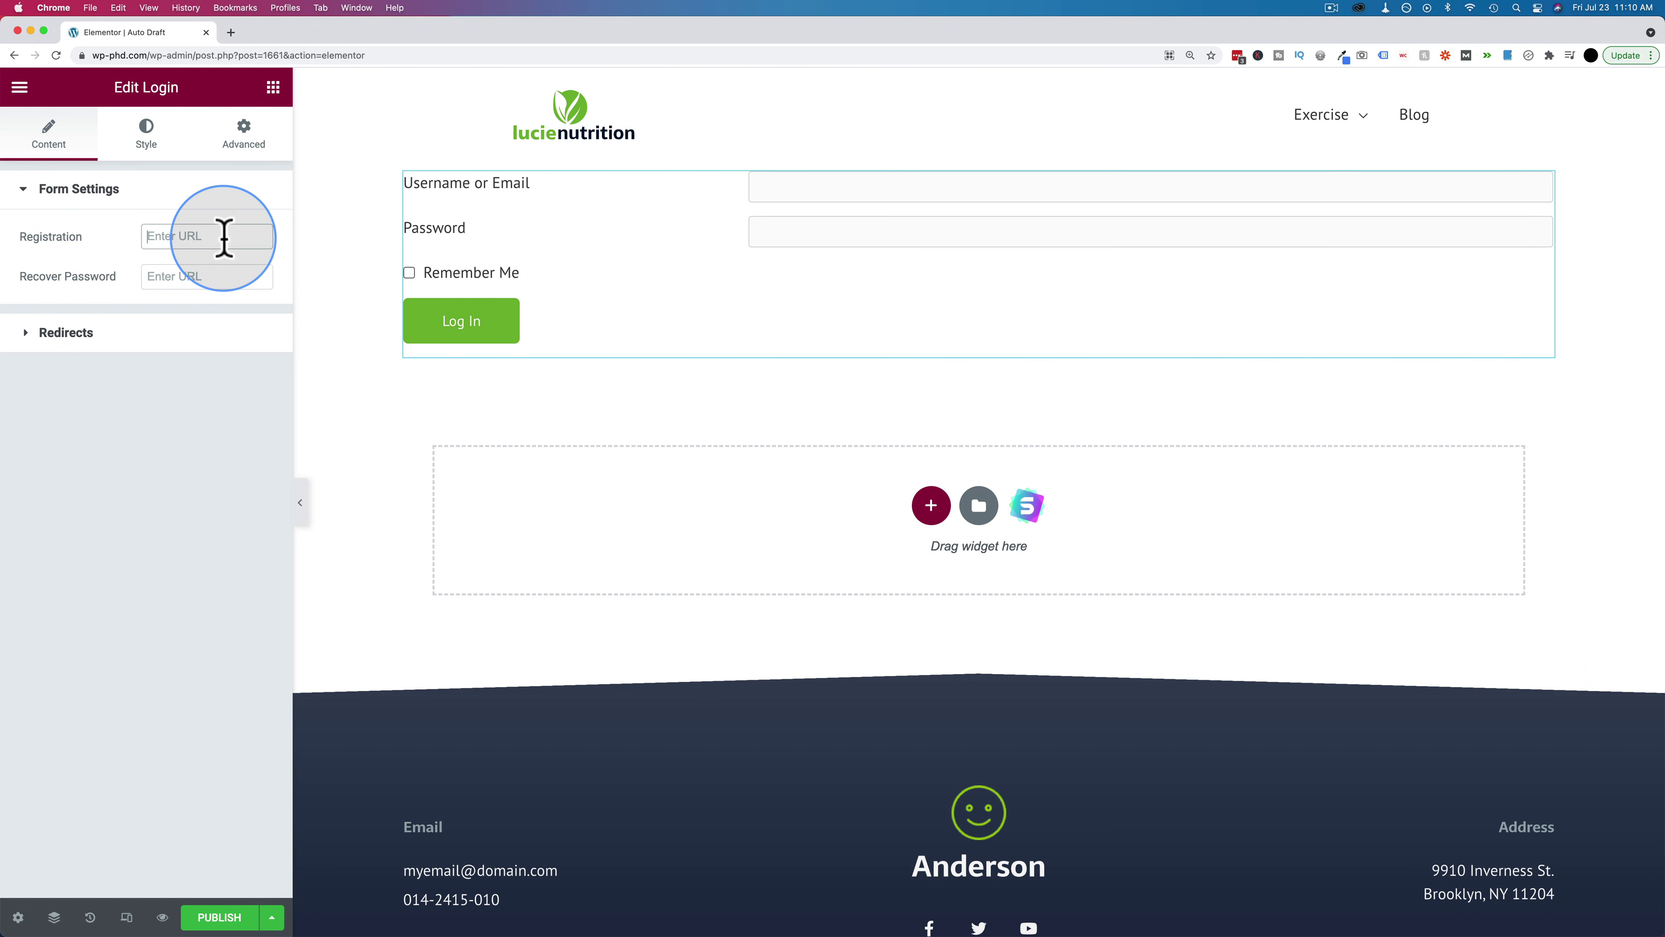
{"action": "type", "text": "https://wp-phd.com/"}
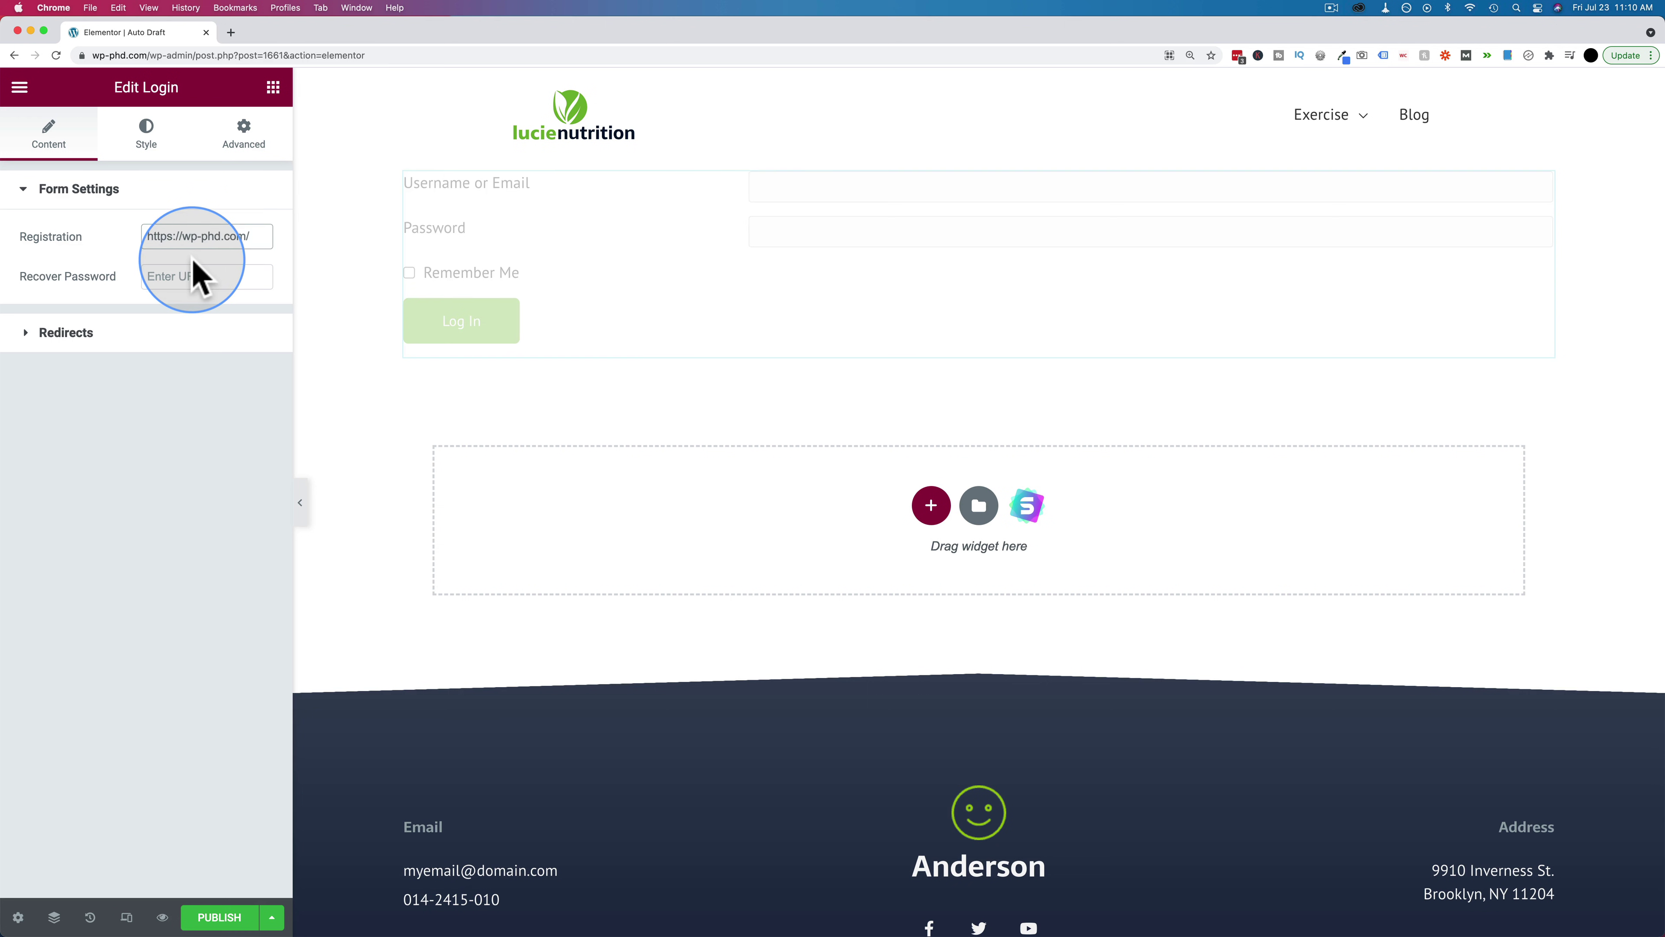
{"action": "type", "text": "register"}
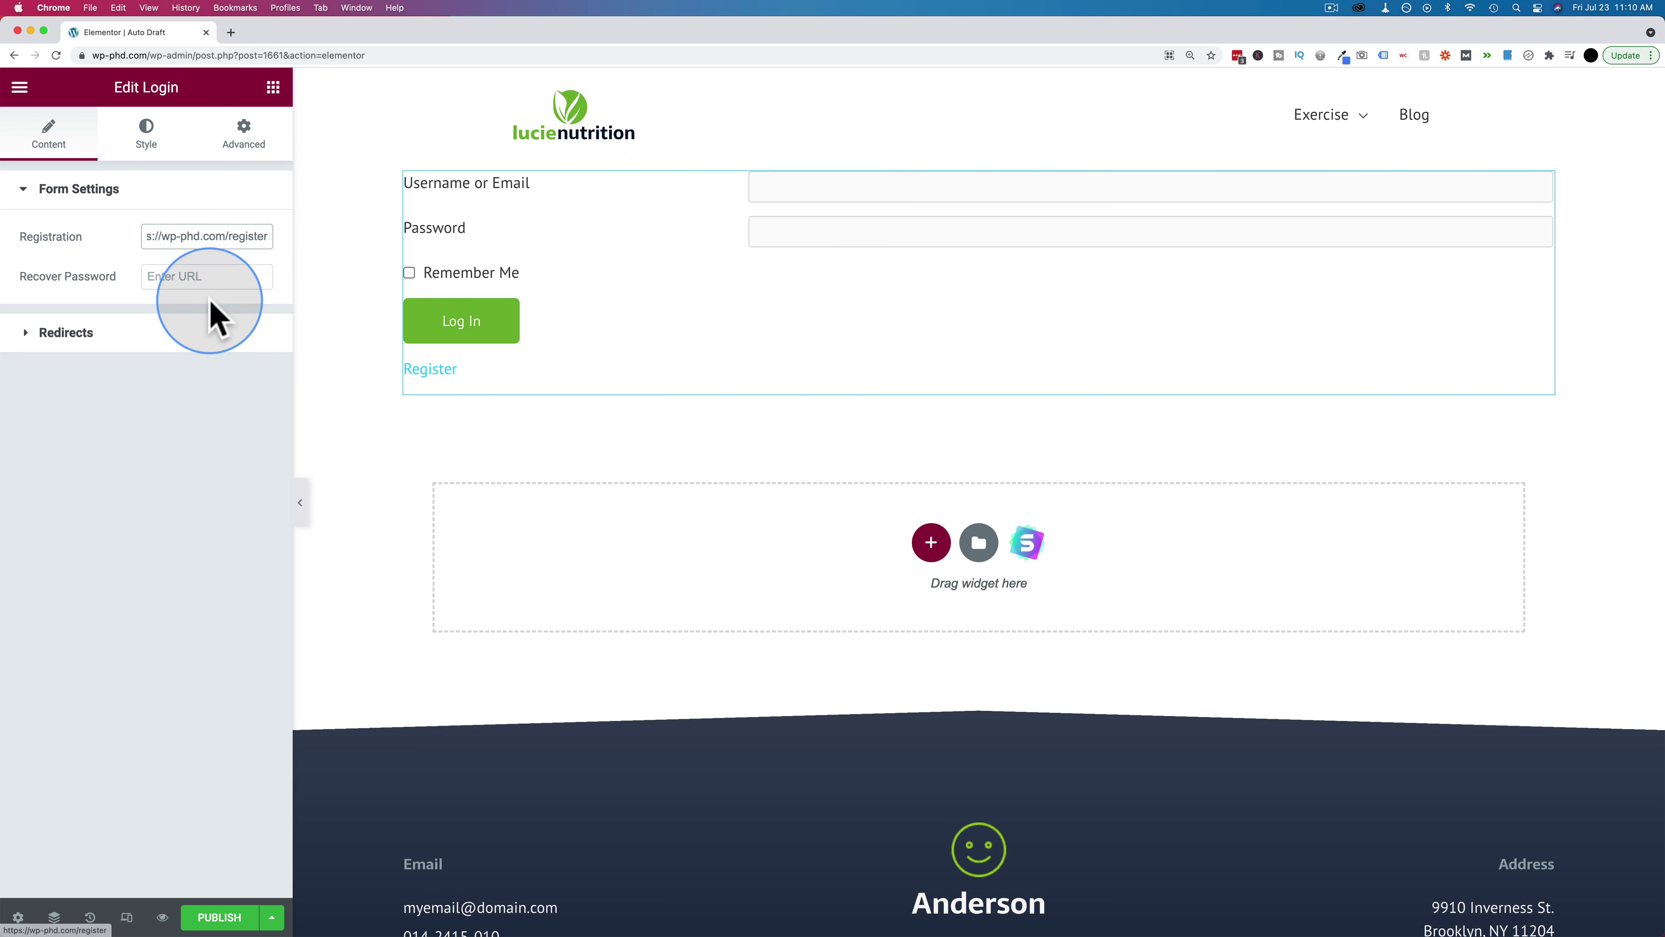
{"action": "left_click", "coordinate": [188, 276]}
{"action": "key", "text": "super+v"}
{"action": "type", "text": "re"}
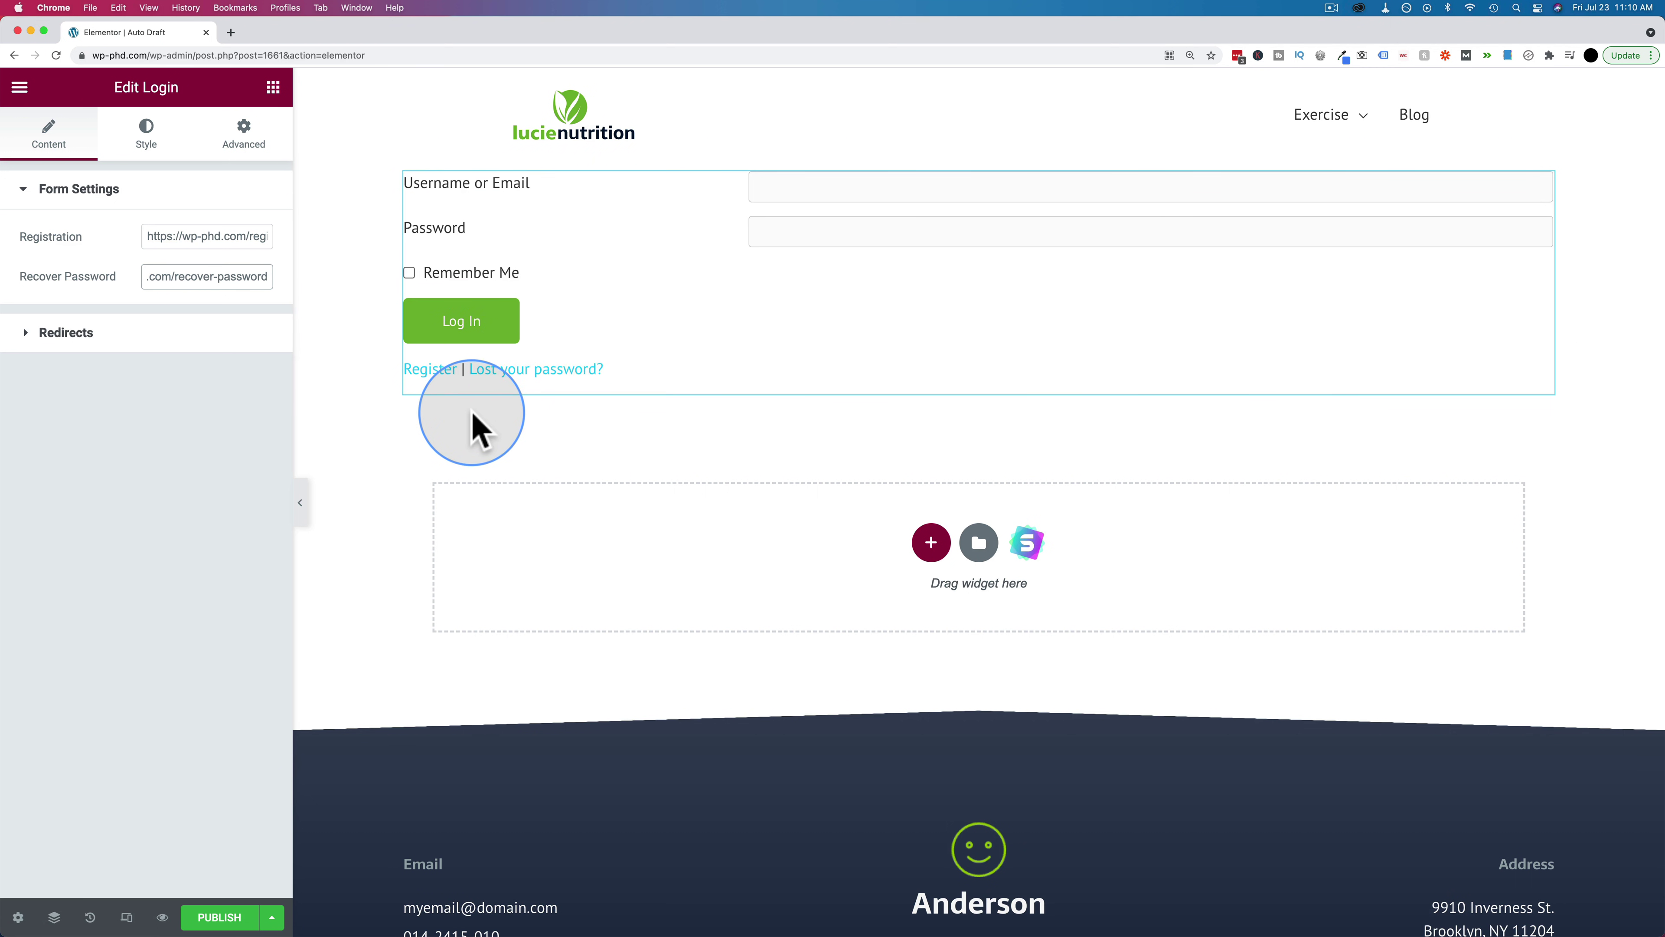
{"action": "left_click", "coordinate": [28, 334]}
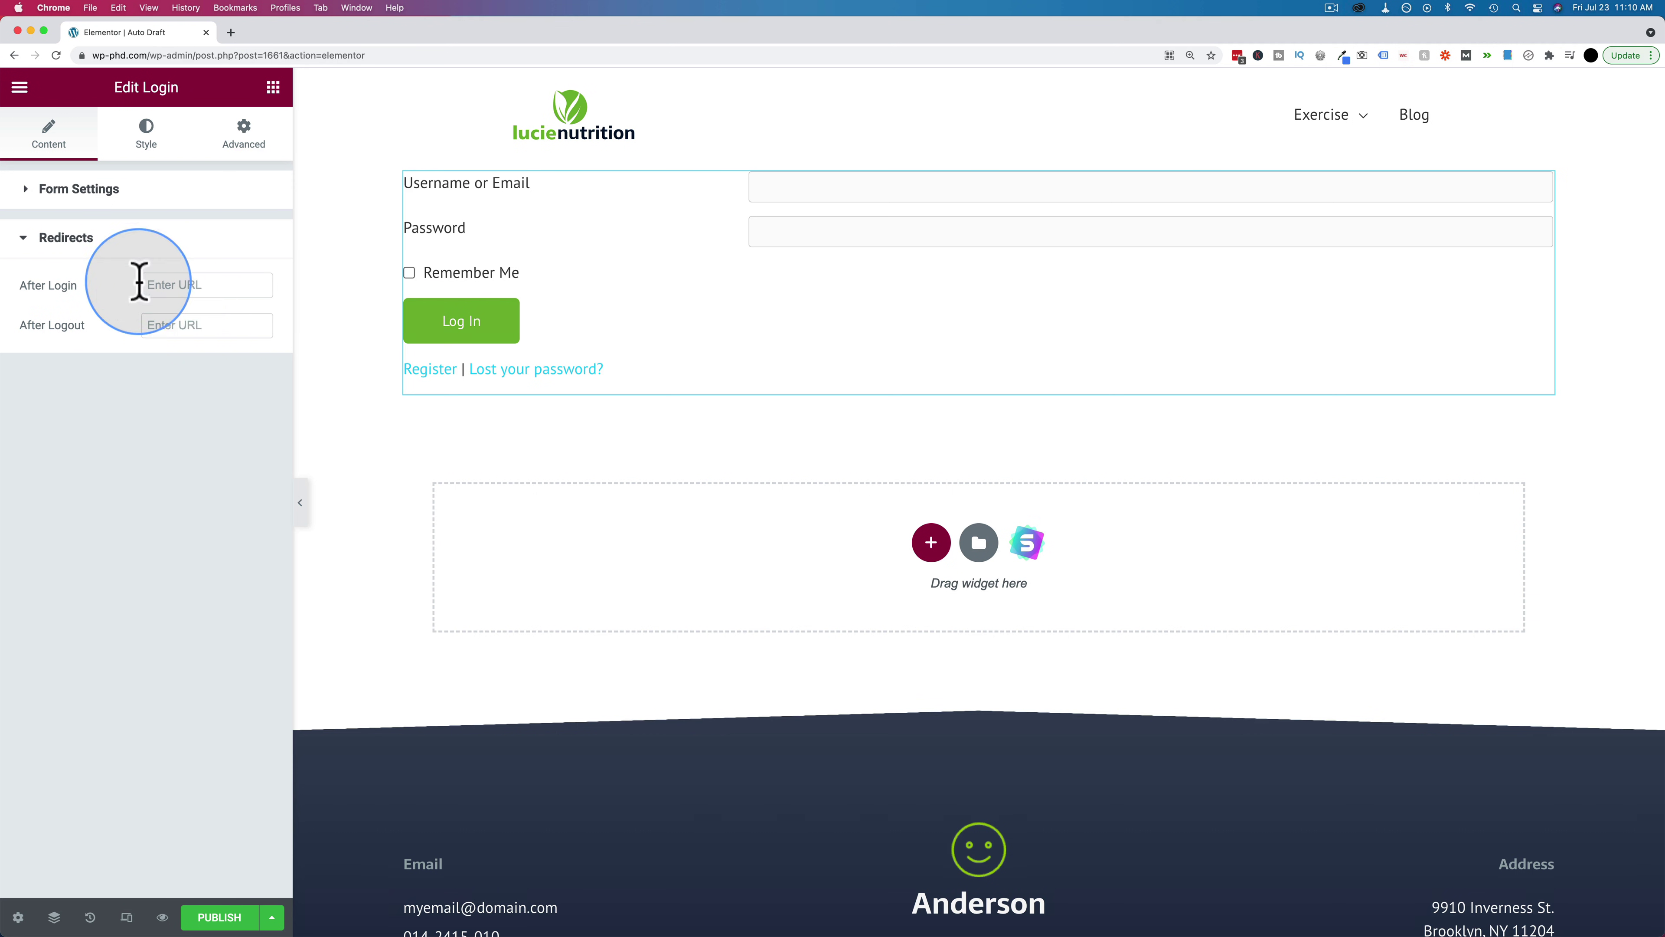
Show the Login widget's Style tab and browse the User Login label and input settings
{"action": "left_click", "coordinate": [141, 141]}
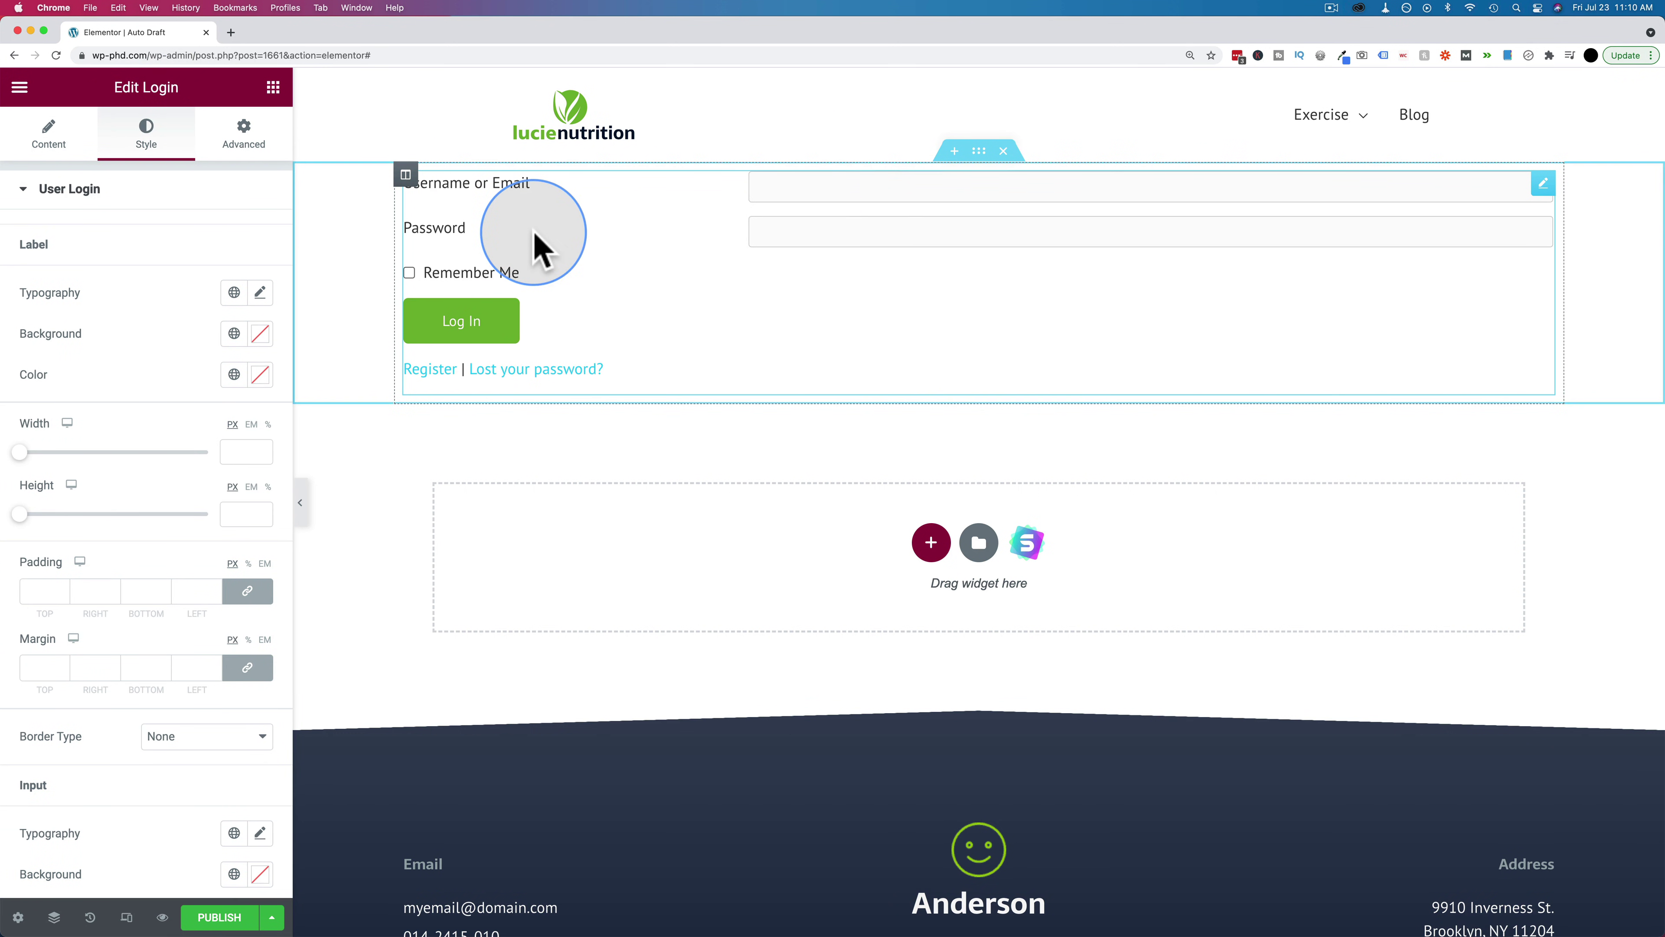
{"action": "left_click", "coordinate": [24, 193]}
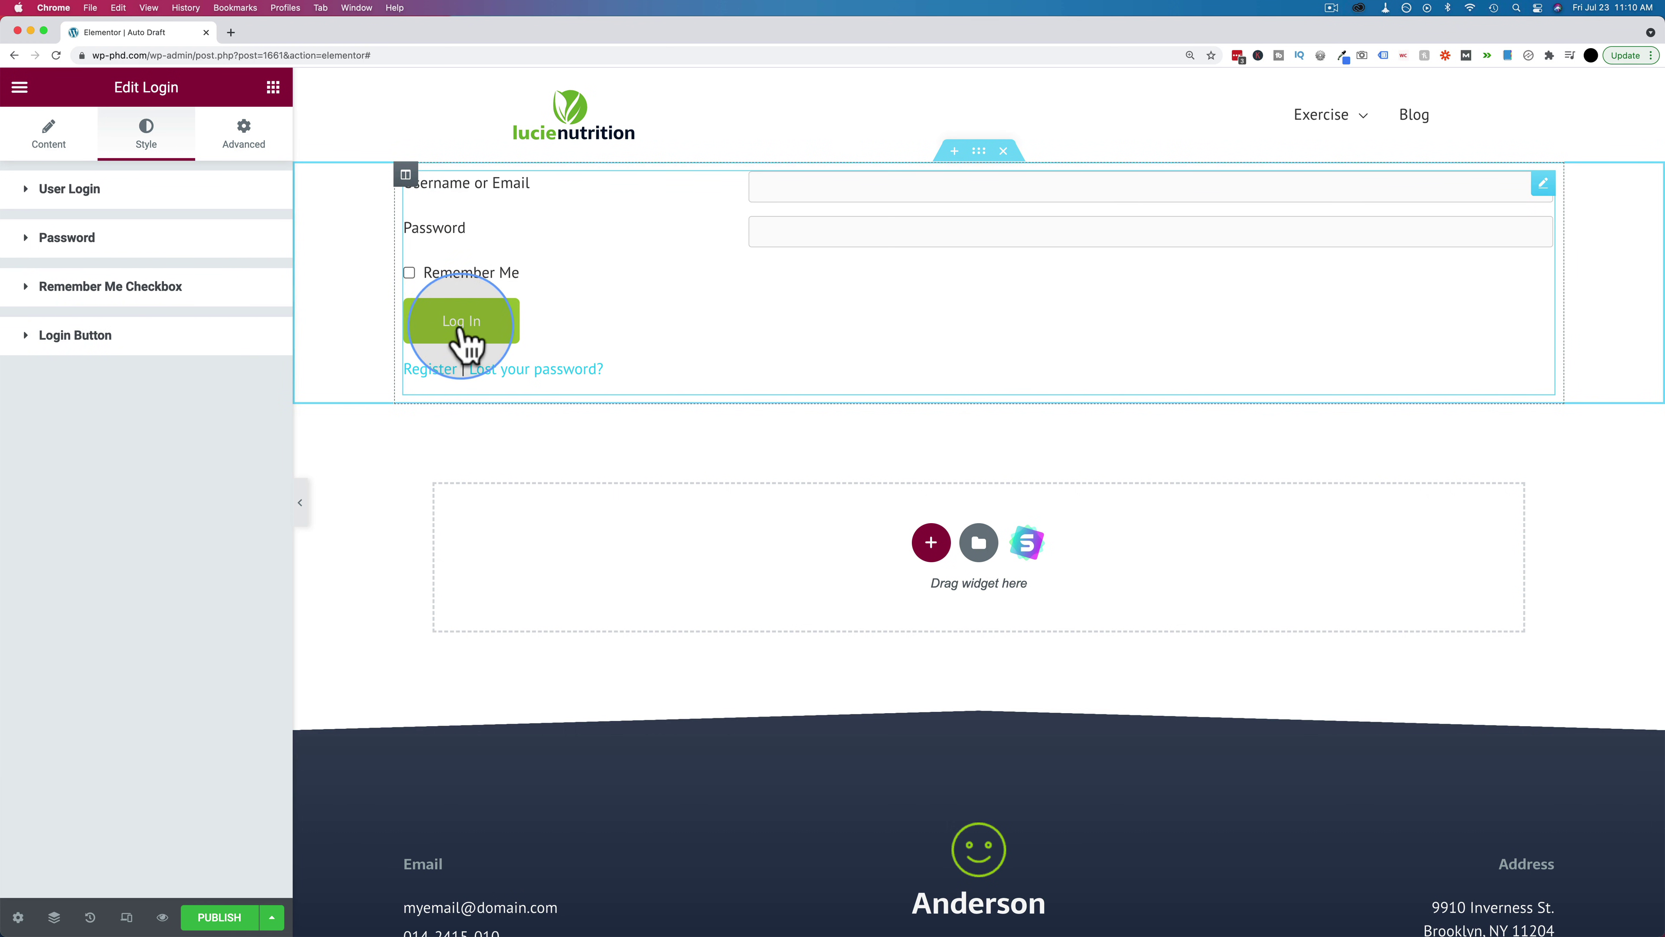
{"action": "left_click", "coordinate": [25, 194]}
{"action": "scroll", "coordinate": [122, 260], "scroll_direction": "down", "scroll_amount": 3}
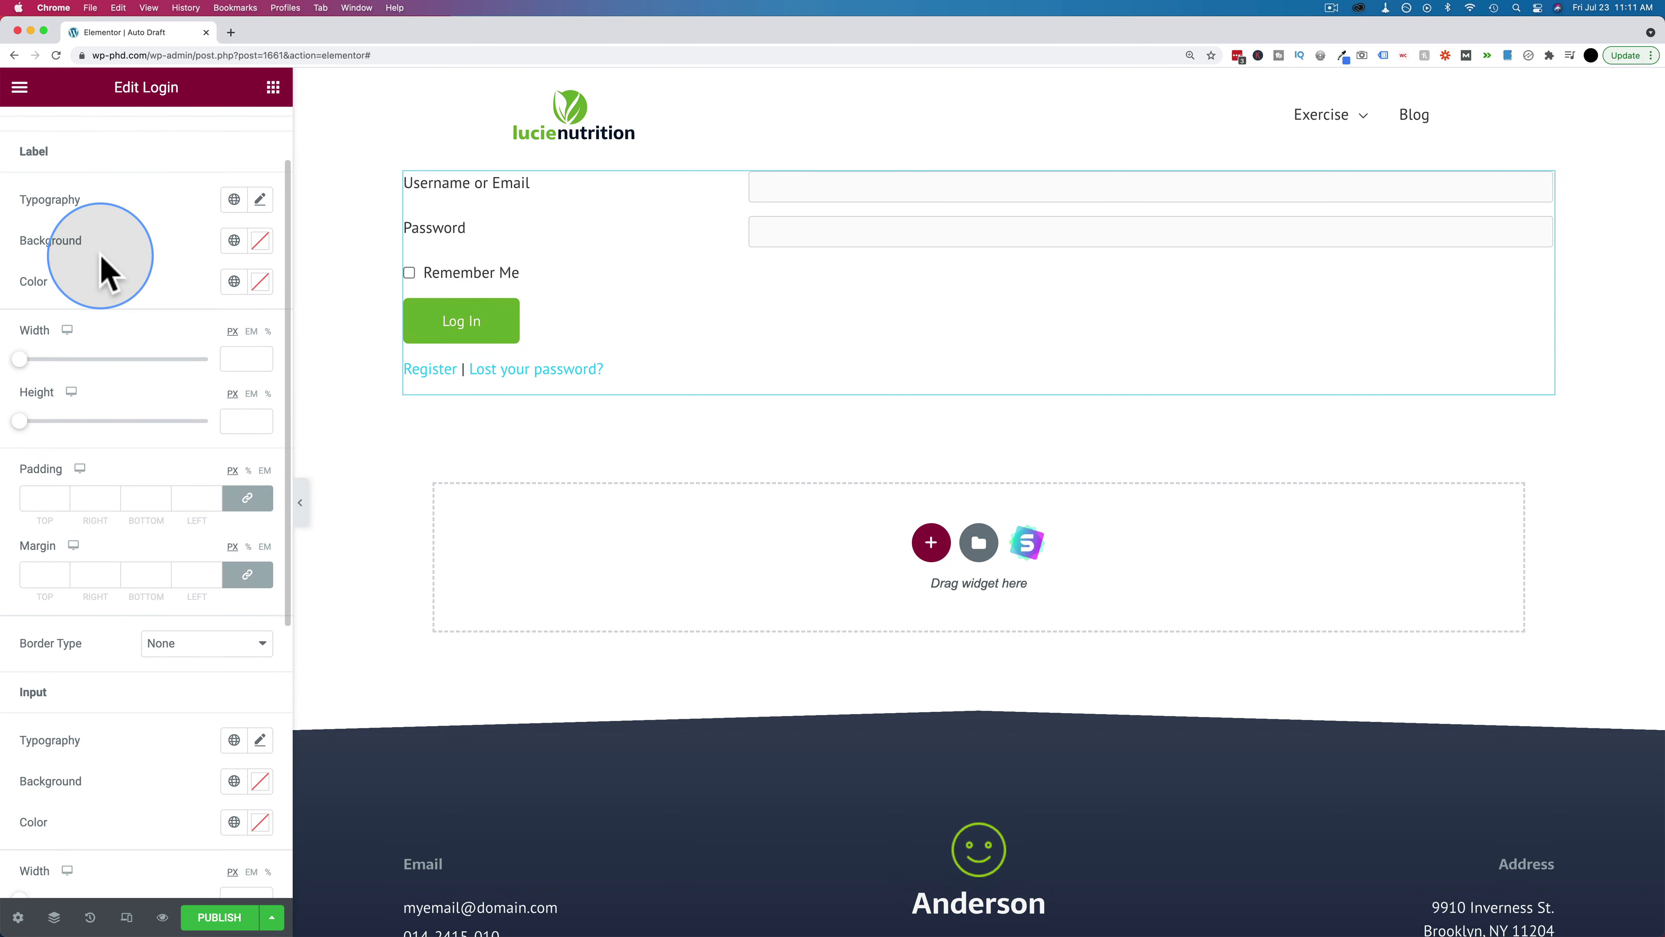
{"action": "scroll", "coordinate": [82, 298], "scroll_direction": "down", "scroll_amount": 3}
{"action": "scroll", "coordinate": [82, 298], "scroll_direction": "down", "scroll_amount": 3}
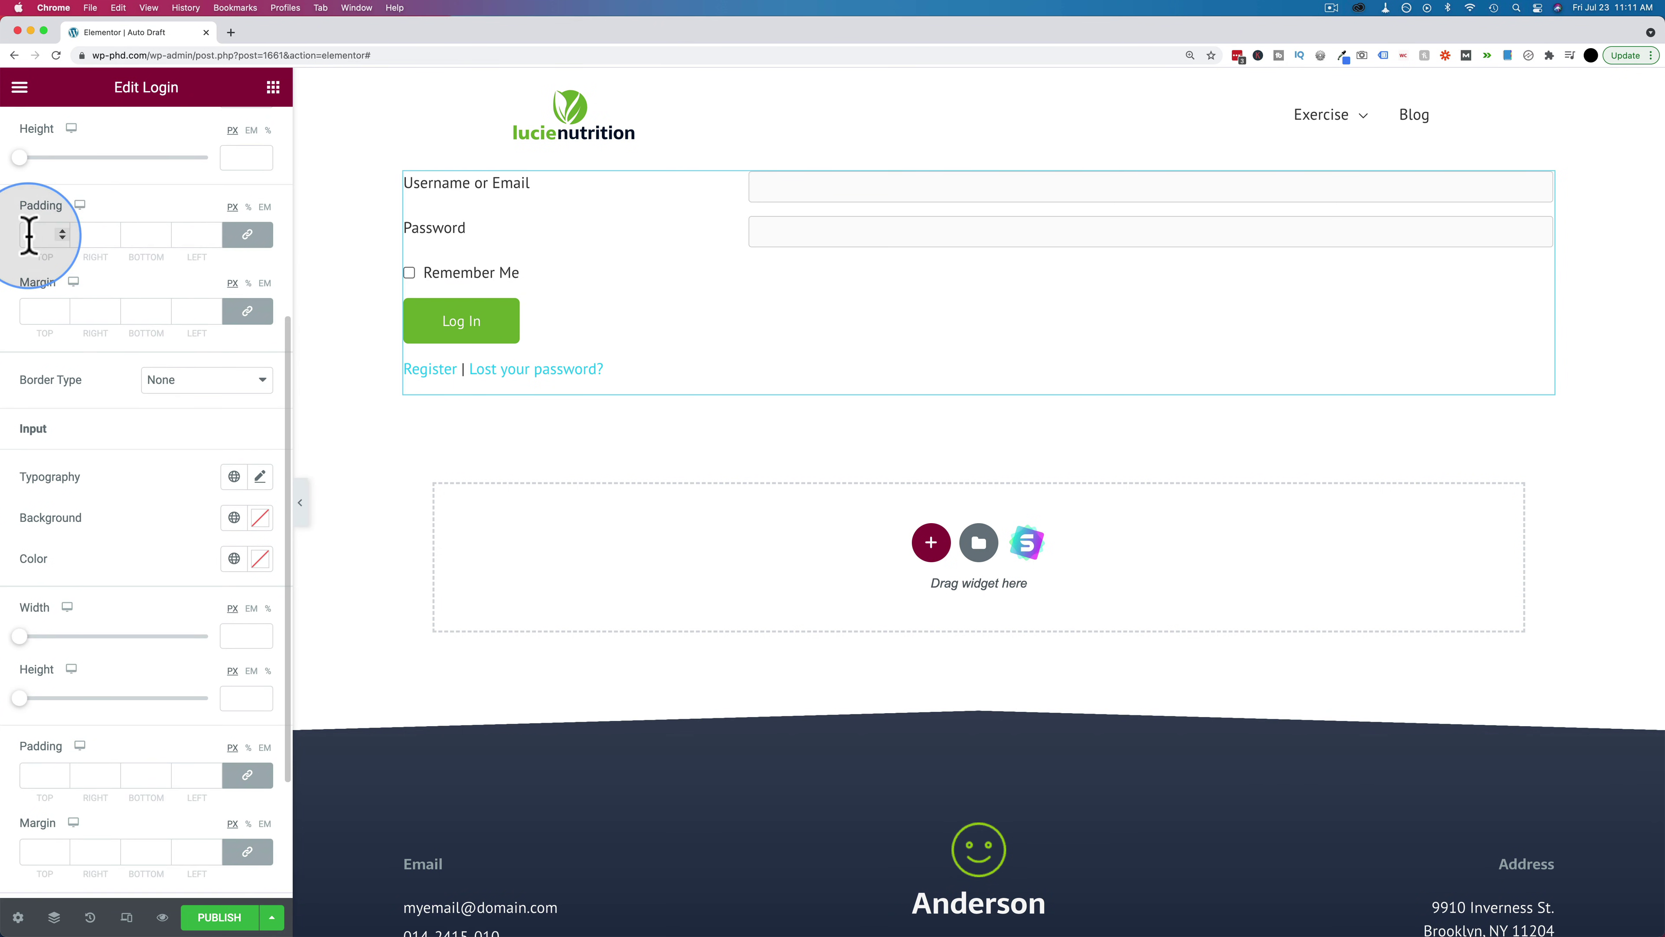
{"action": "scroll", "coordinate": [82, 328], "scroll_direction": "down", "scroll_amount": 5}
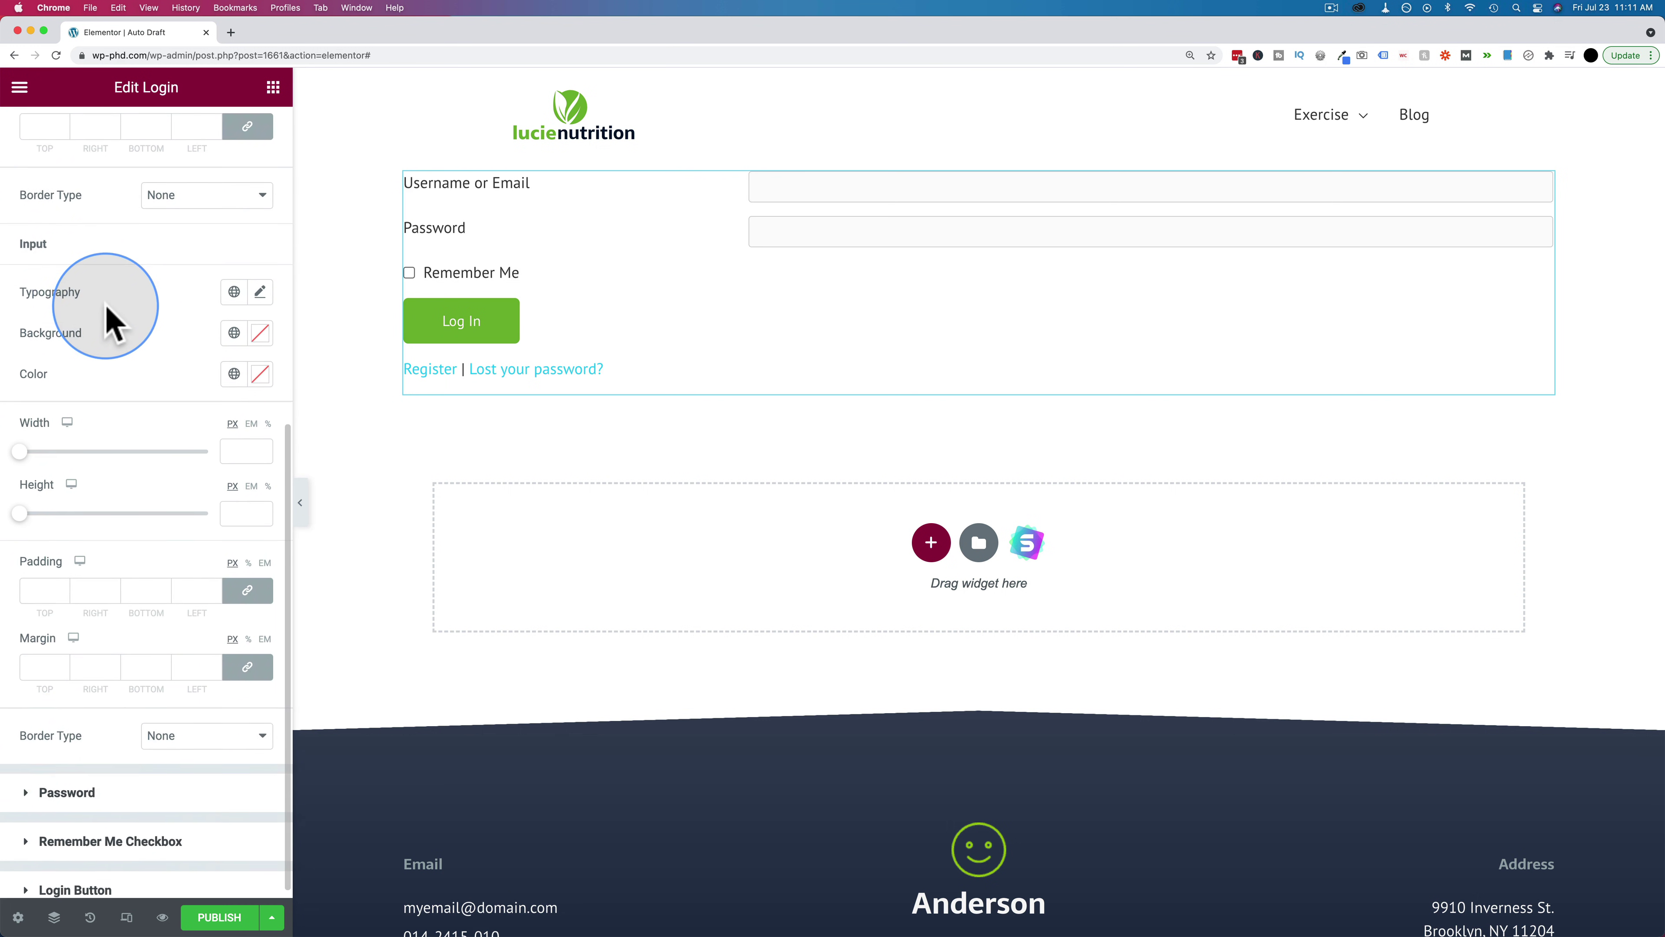
{"action": "left_click_drag", "start_coordinate": [29, 233], "coordinate": [79, 246]}
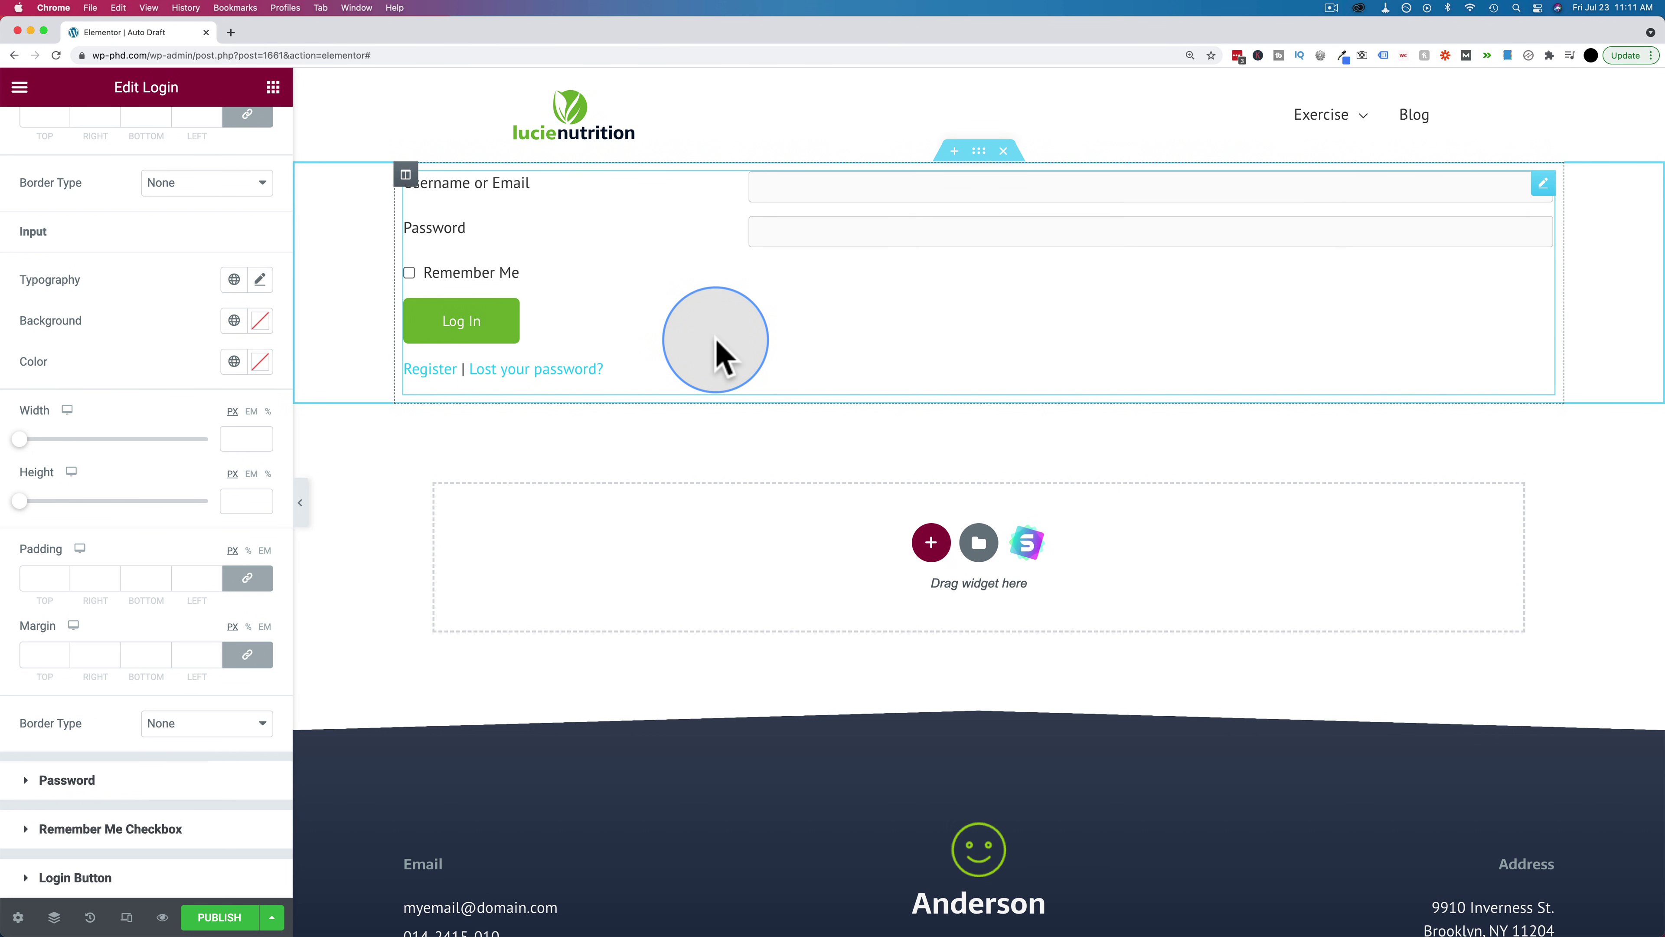
Add two empty columns beside the login form's column
{"action": "left_click", "coordinate": [406, 175]}
{"action": "right_click", "coordinate": [406, 174]}
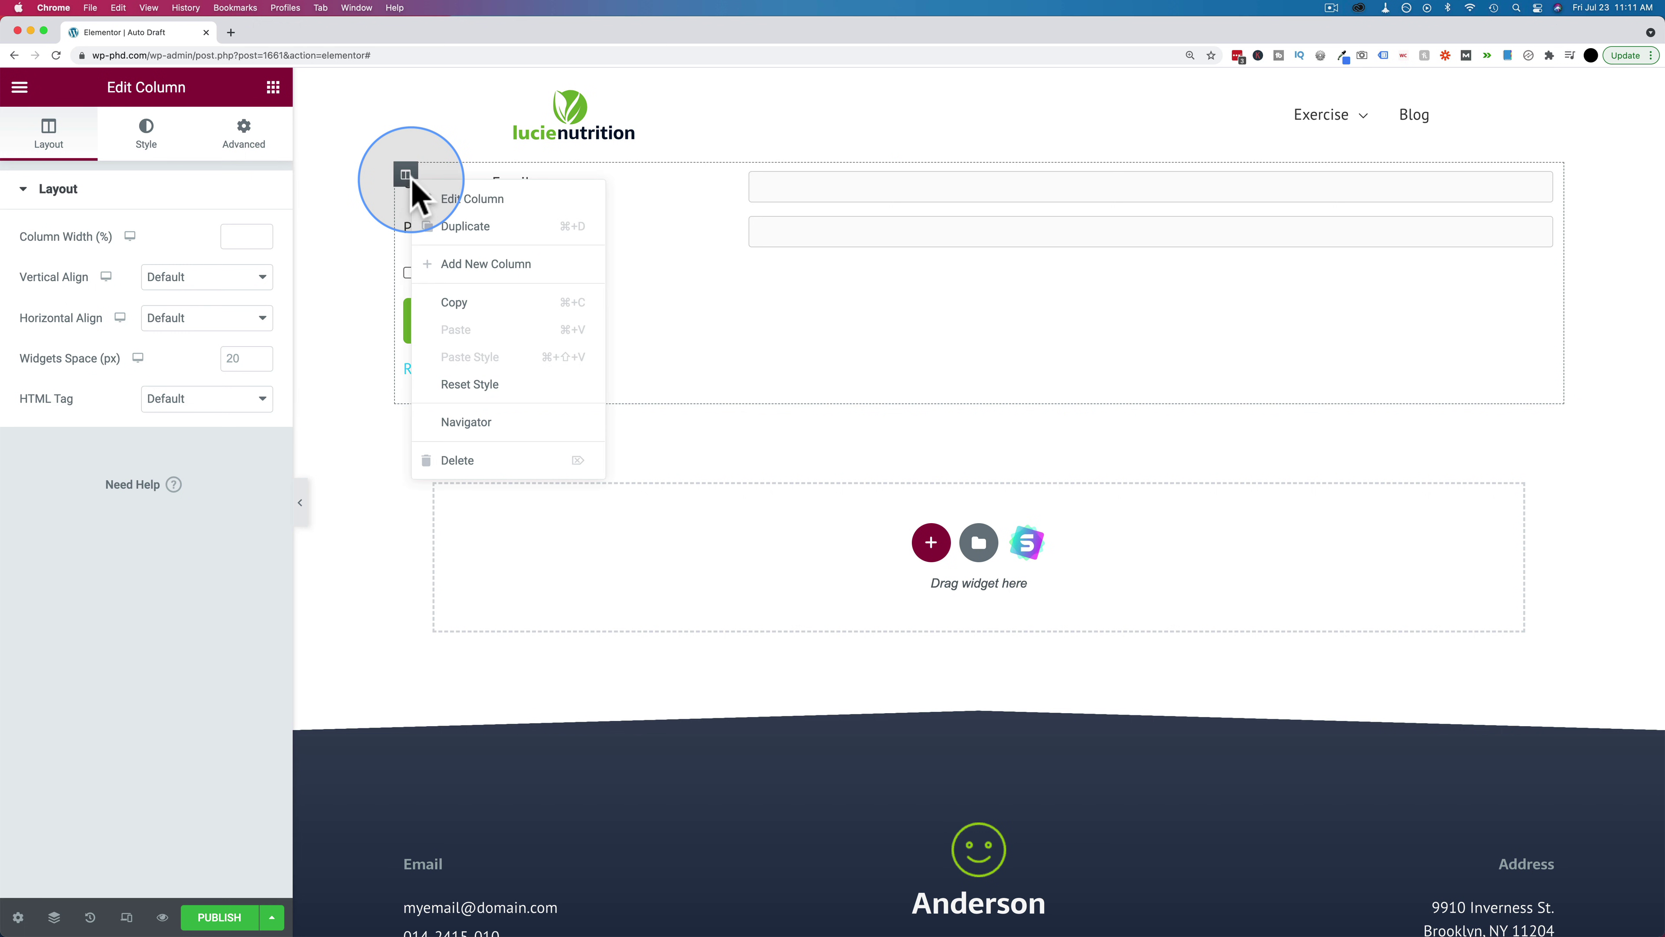
{"action": "left_click", "coordinate": [490, 261]}
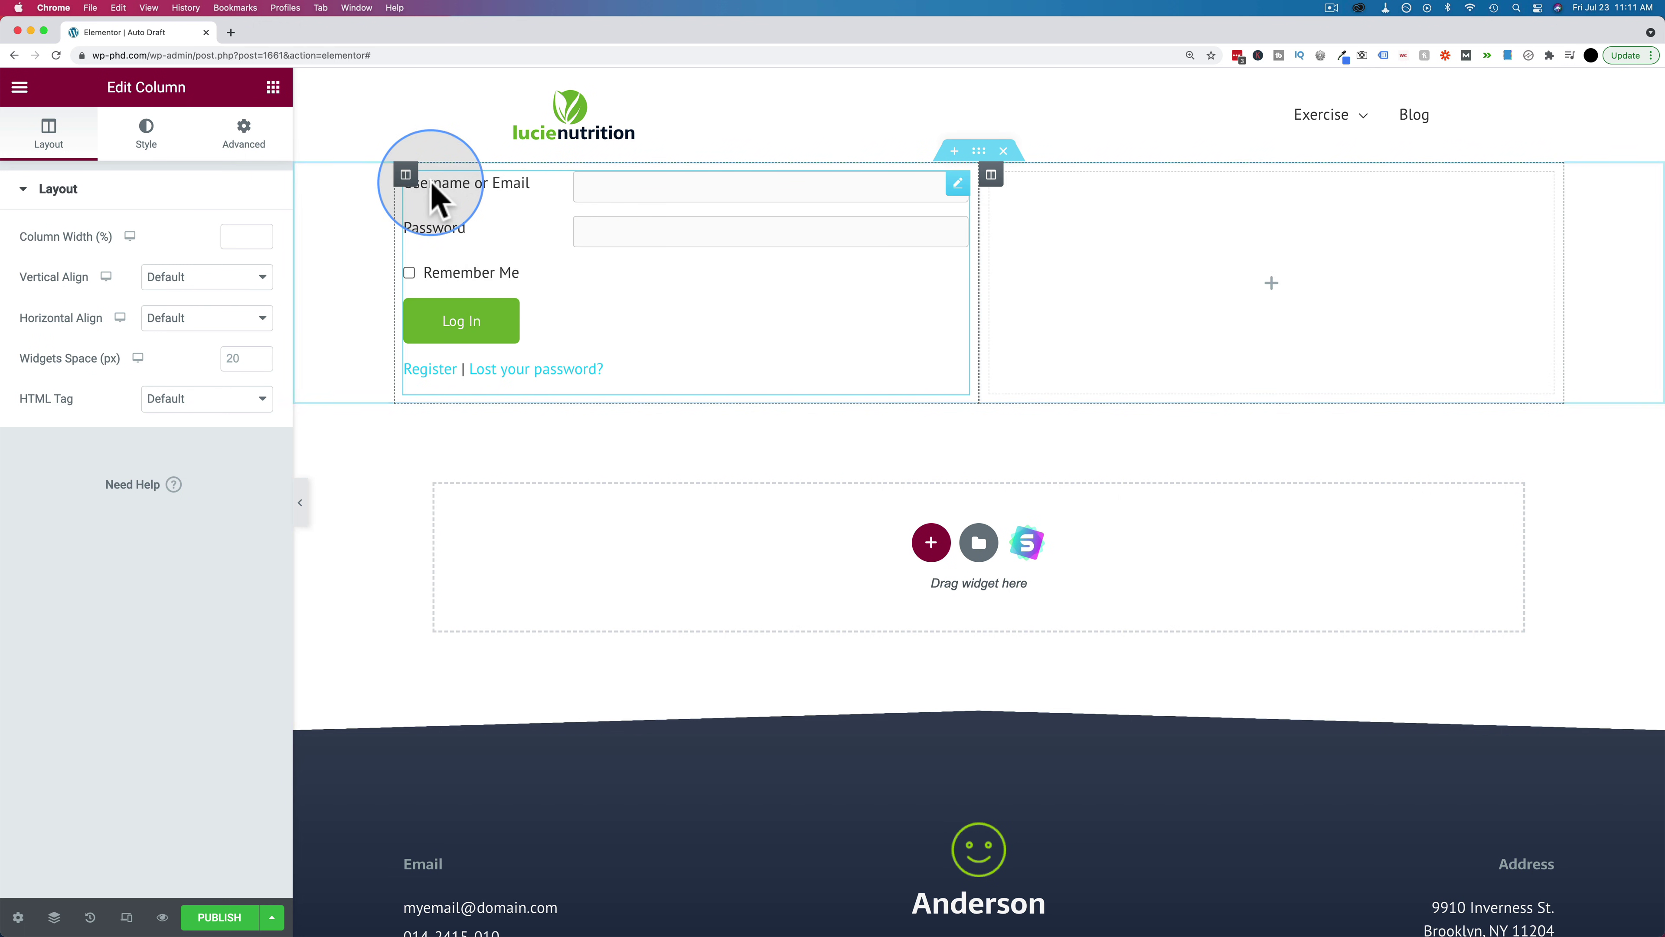
{"action": "right_click", "coordinate": [406, 175]}
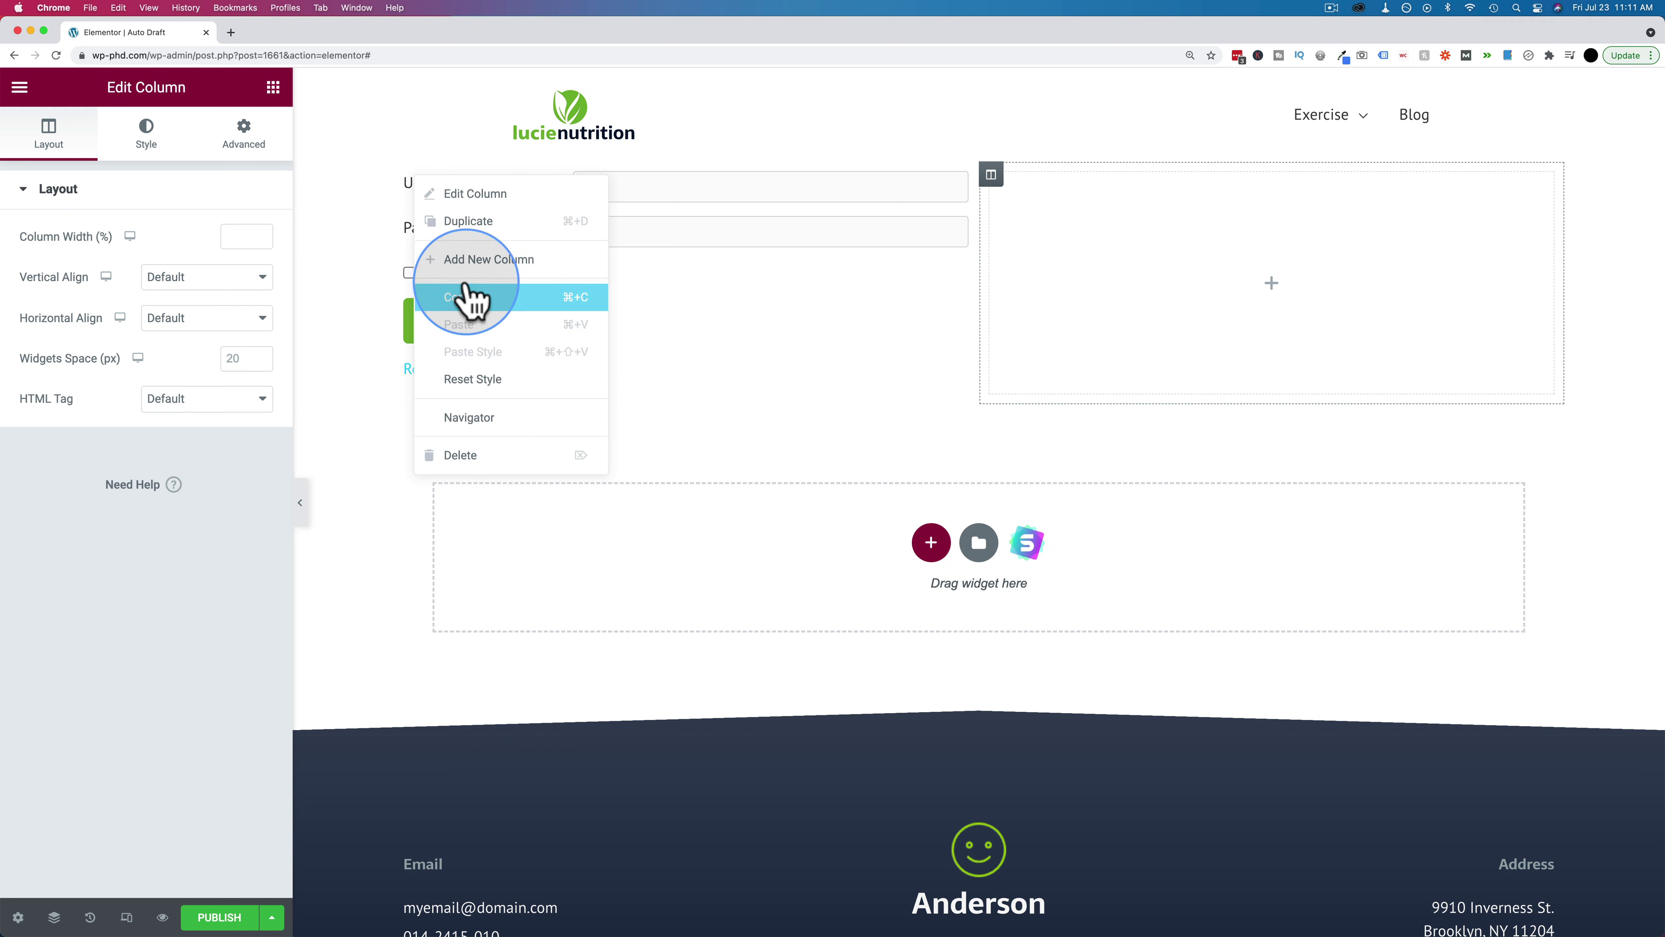
{"action": "left_click", "coordinate": [478, 259]}
Move the login form into the middle of the three columns
{"action": "left_click_drag", "start_coordinate": [751, 187], "coordinate": [912, 197]}
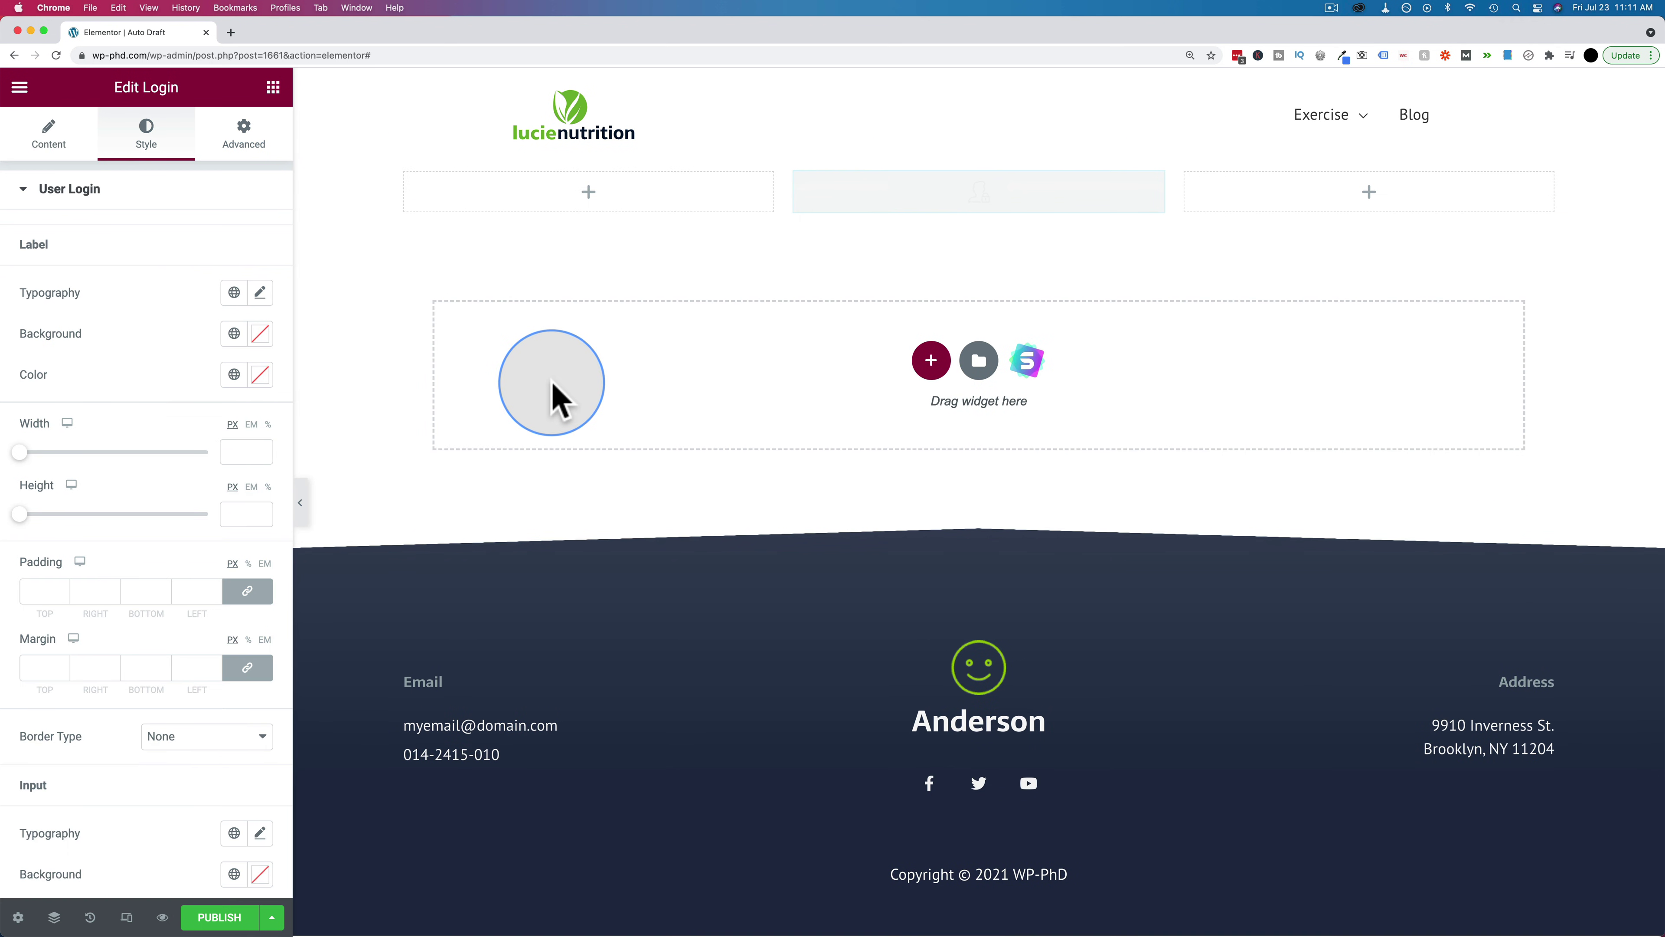
{"action": "left_click_drag", "start_coordinate": [551, 393], "coordinate": [549, 398]}
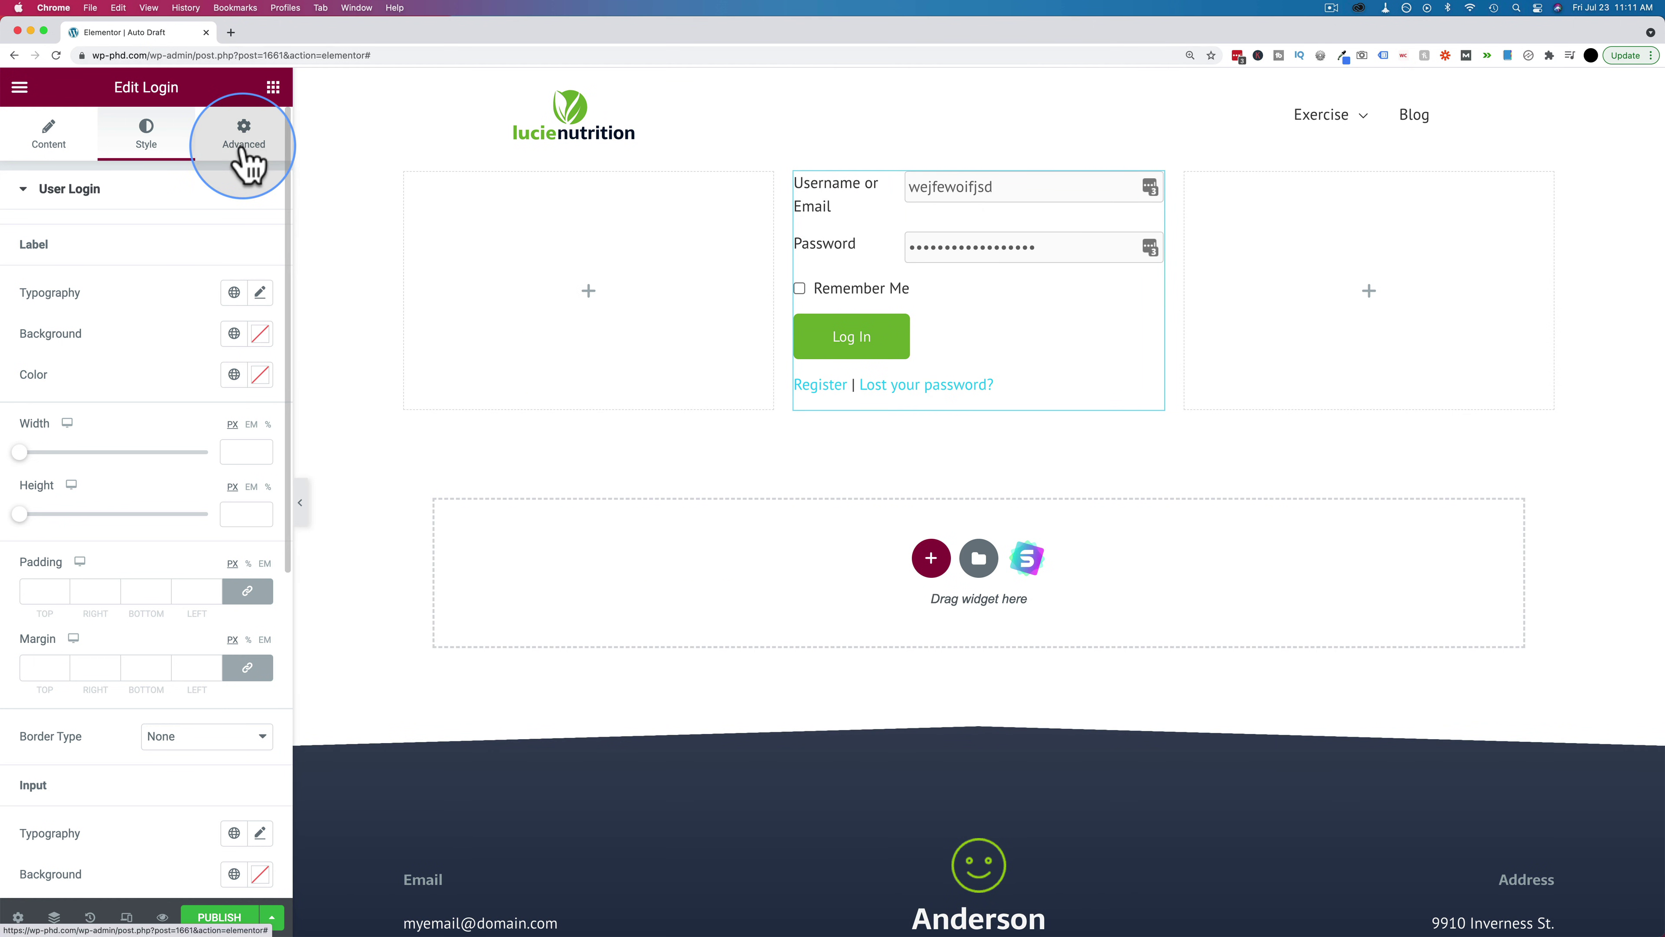
{"action": "left_click", "coordinate": [40, 138]}
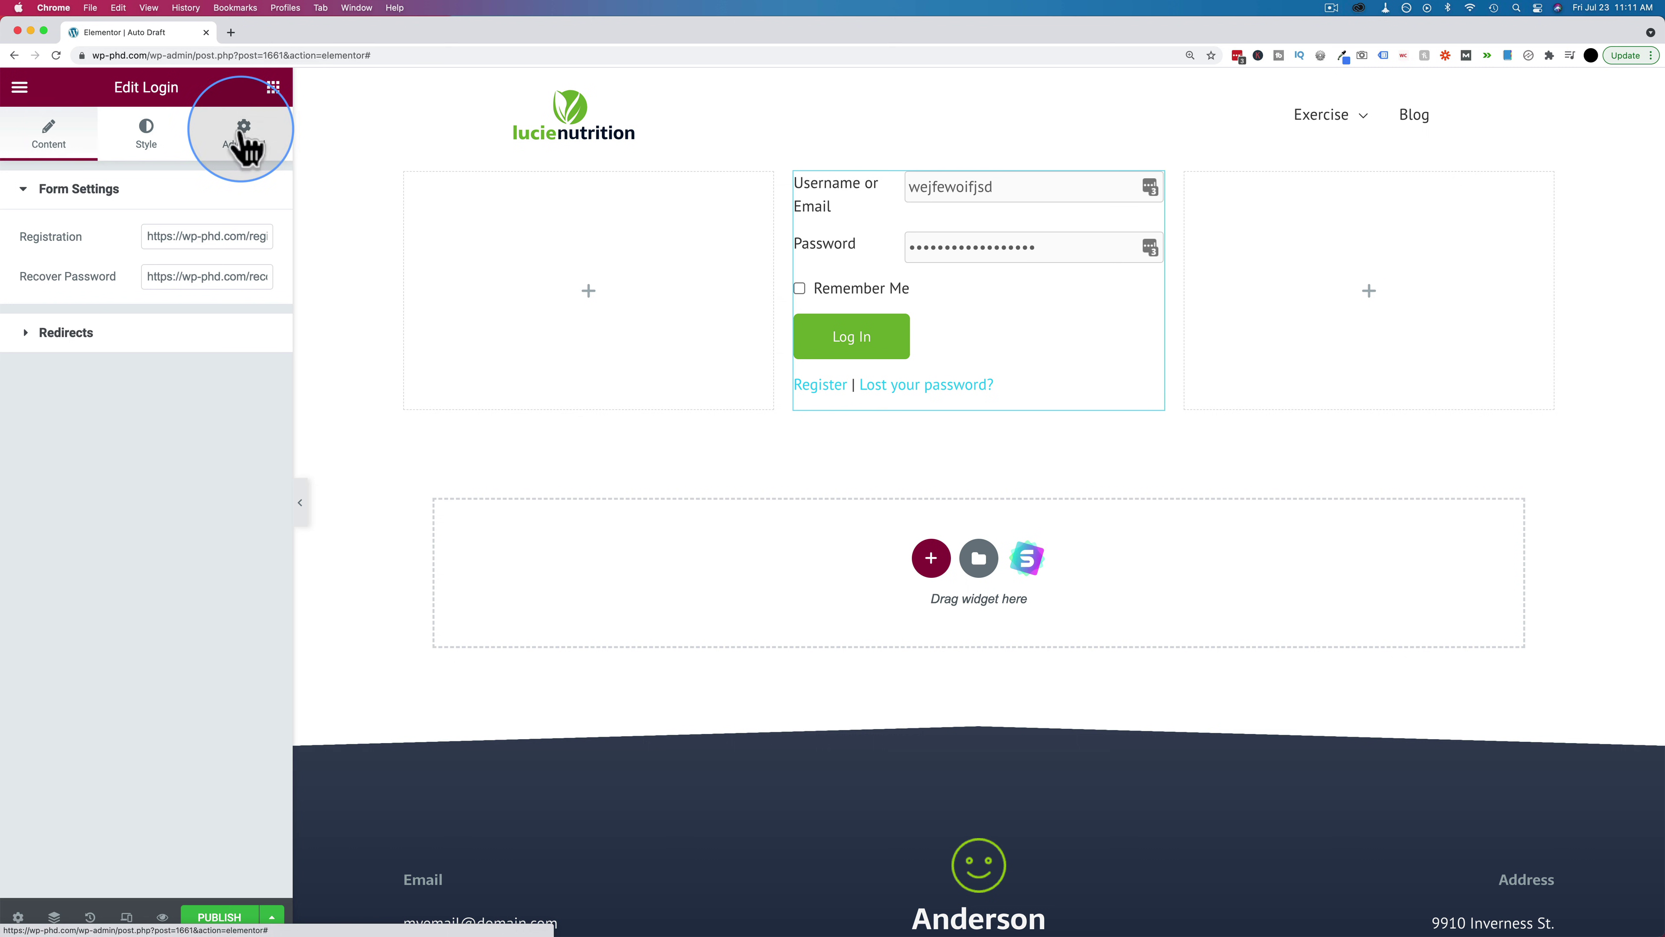
{"action": "left_click", "coordinate": [243, 132]}
{"action": "left_click", "coordinate": [273, 87]}
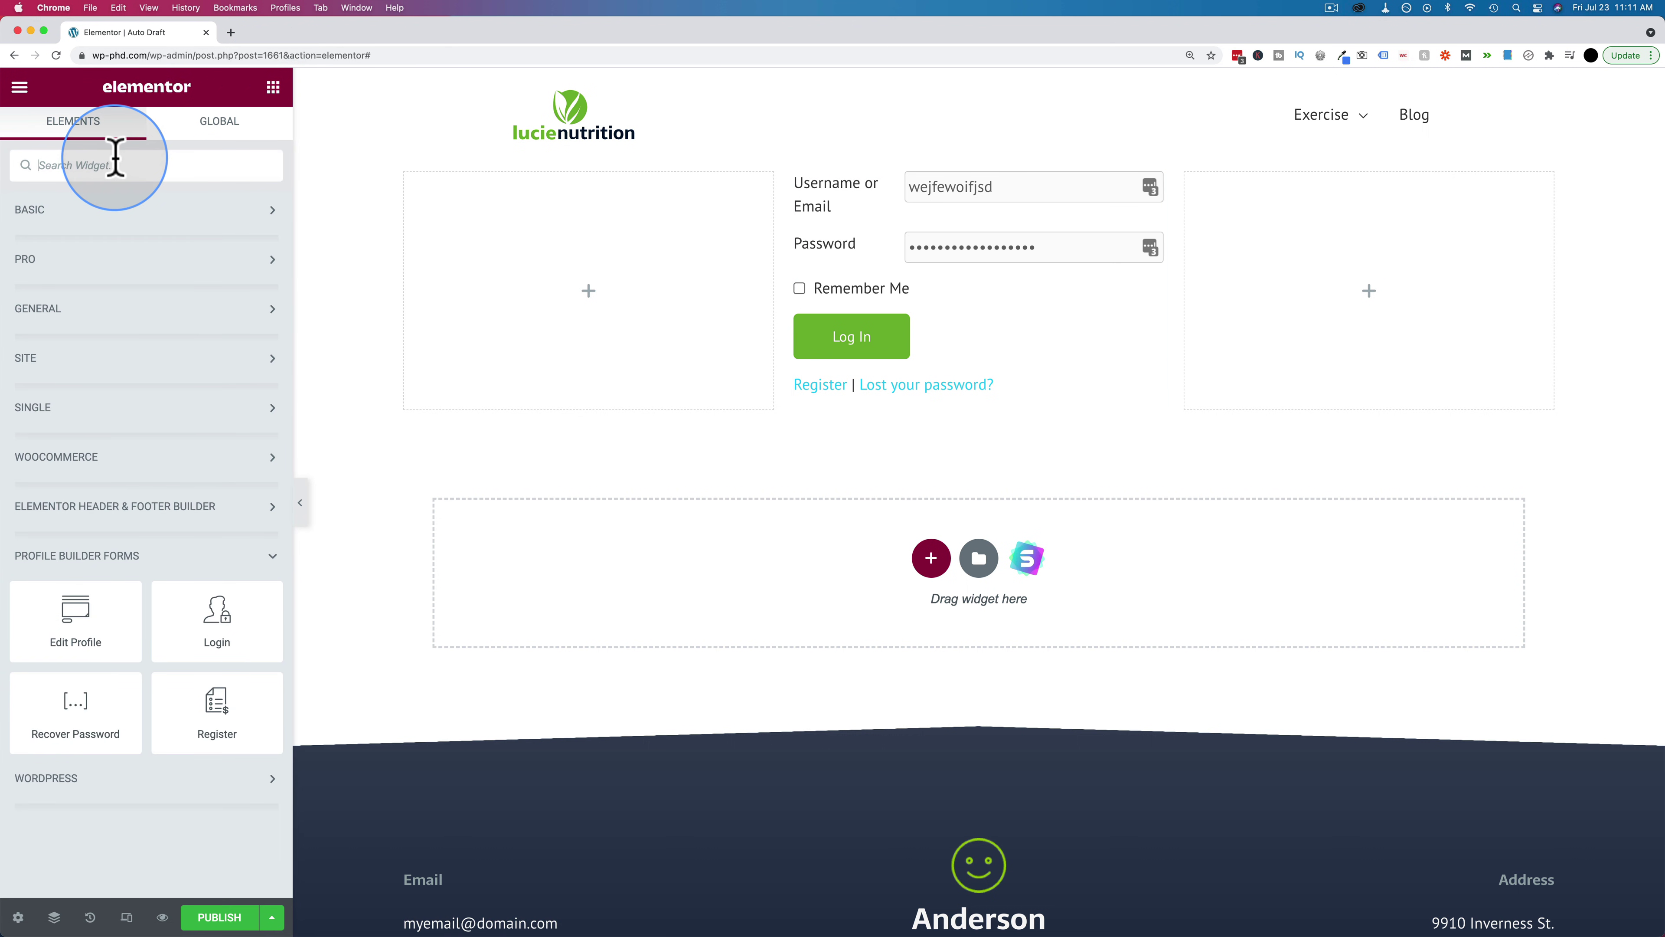
Place an Image widget above the login form showing the lucienutrition logo
{"action": "type", "text": "image"}
{"action": "left_click_drag", "start_coordinate": [77, 203], "coordinate": [983, 178]}
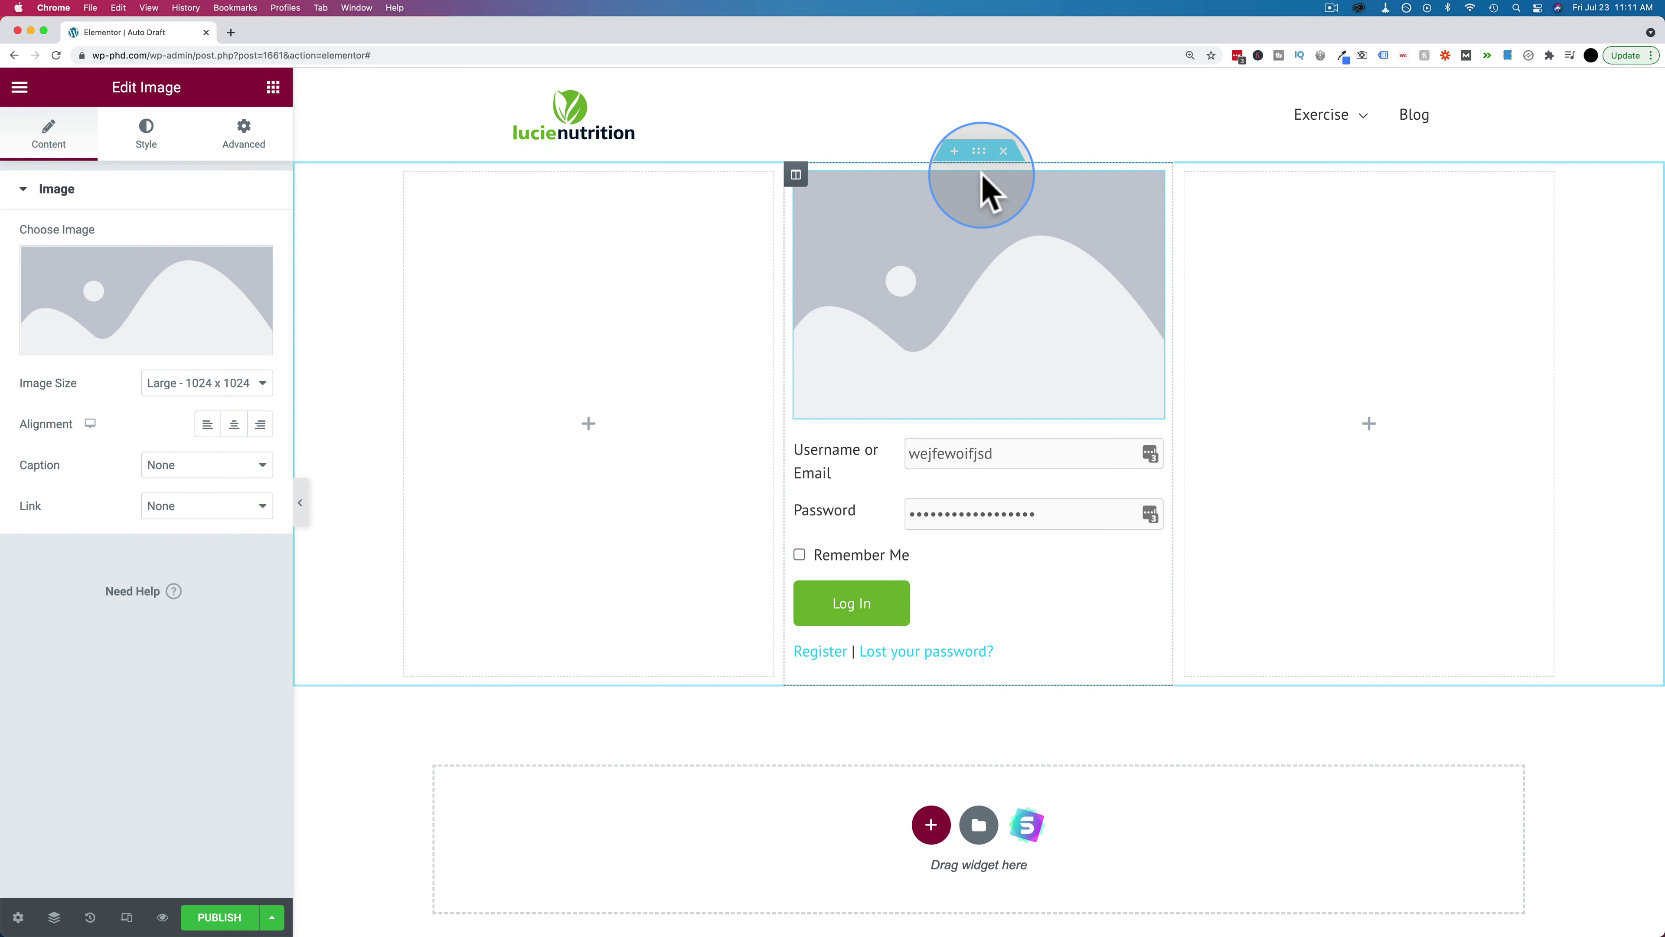
{"action": "left_click", "coordinate": [186, 325]}
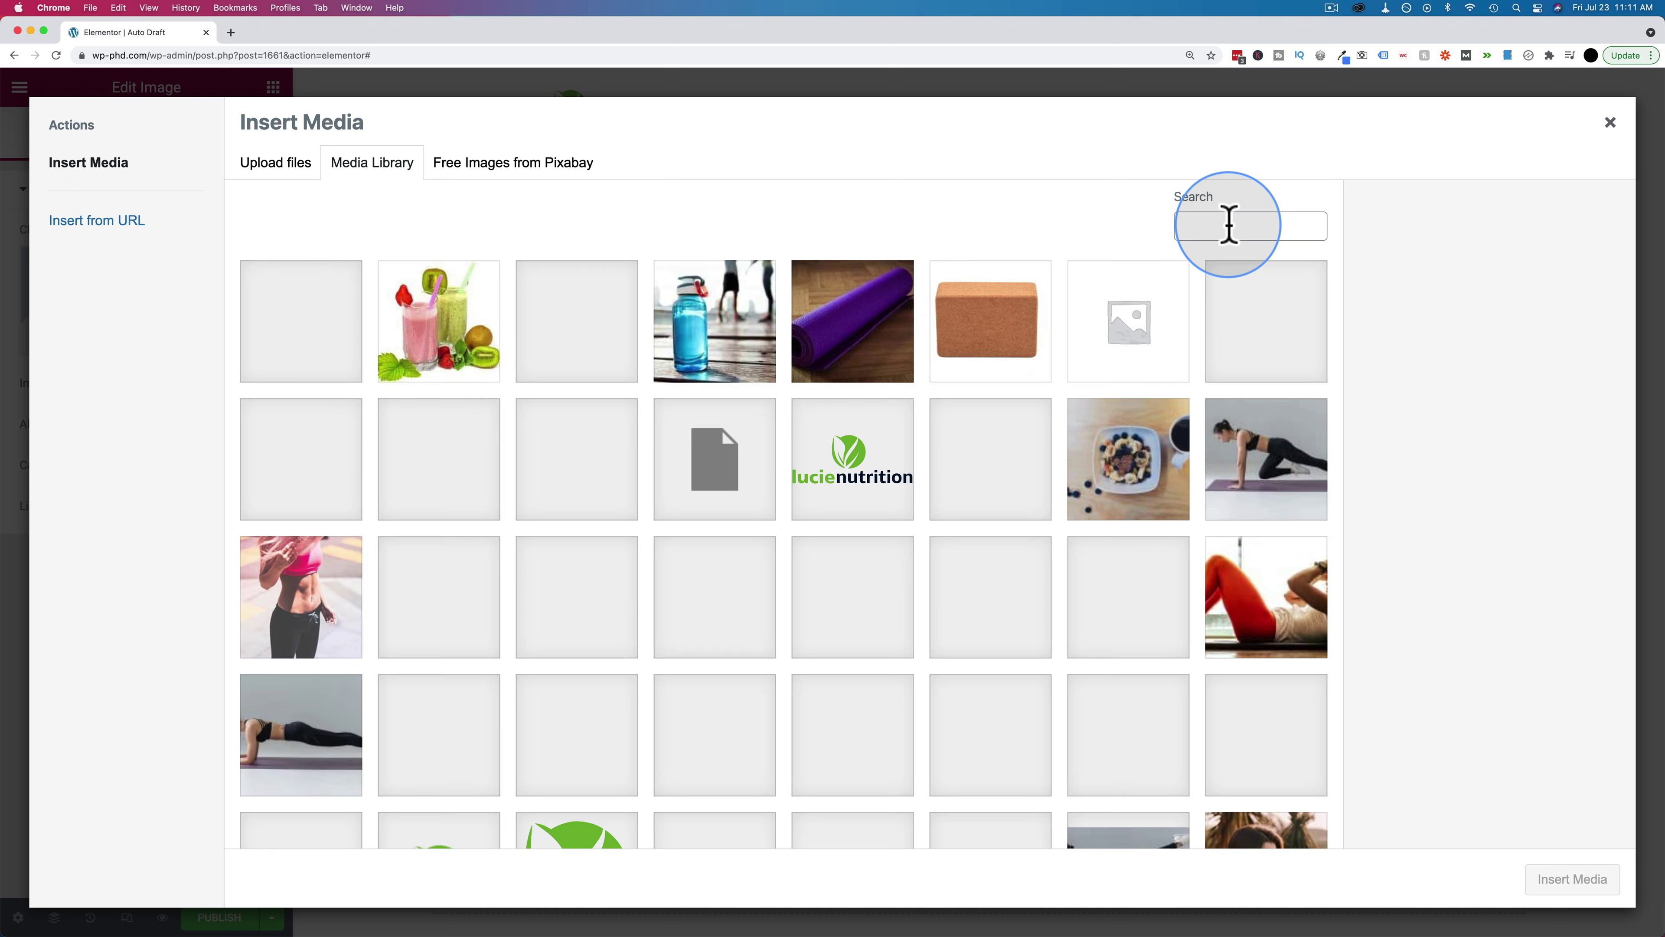
{"action": "left_click", "coordinate": [1228, 225]}
{"action": "left_click", "coordinate": [842, 471]}
{"action": "left_click", "coordinate": [1571, 879]}
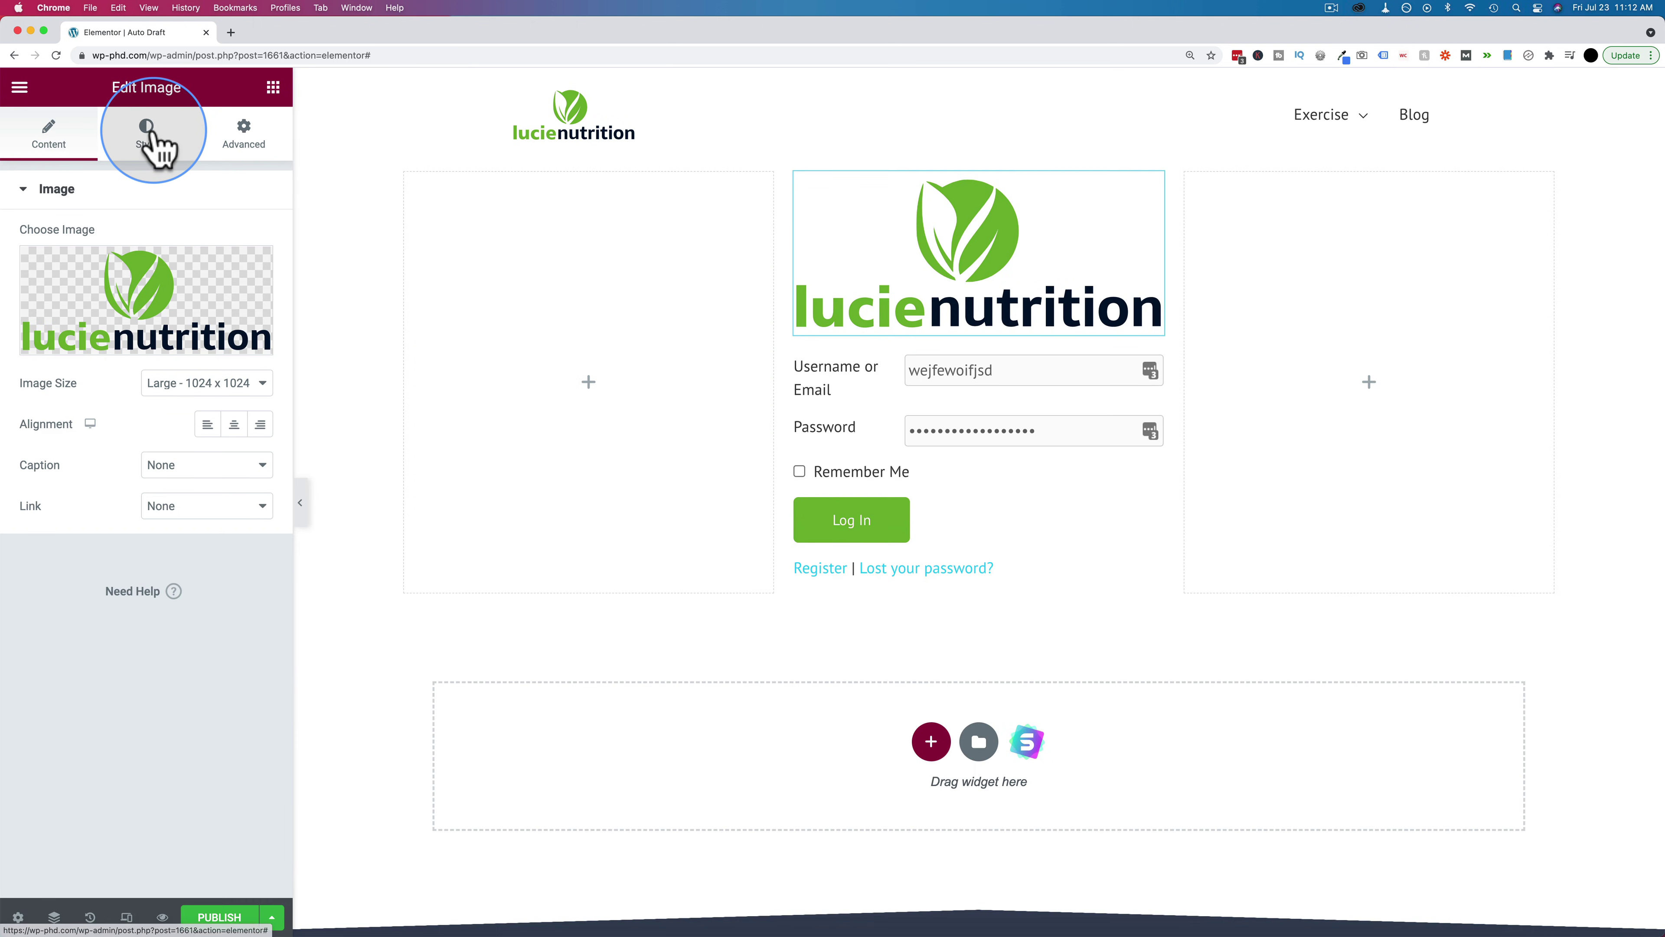
Set the logo width to 55% and give it 40 px of bottom padding
{"action": "left_click", "coordinate": [147, 134]}
{"action": "left_click_drag", "start_coordinate": [19, 261], "coordinate": [124, 259]}
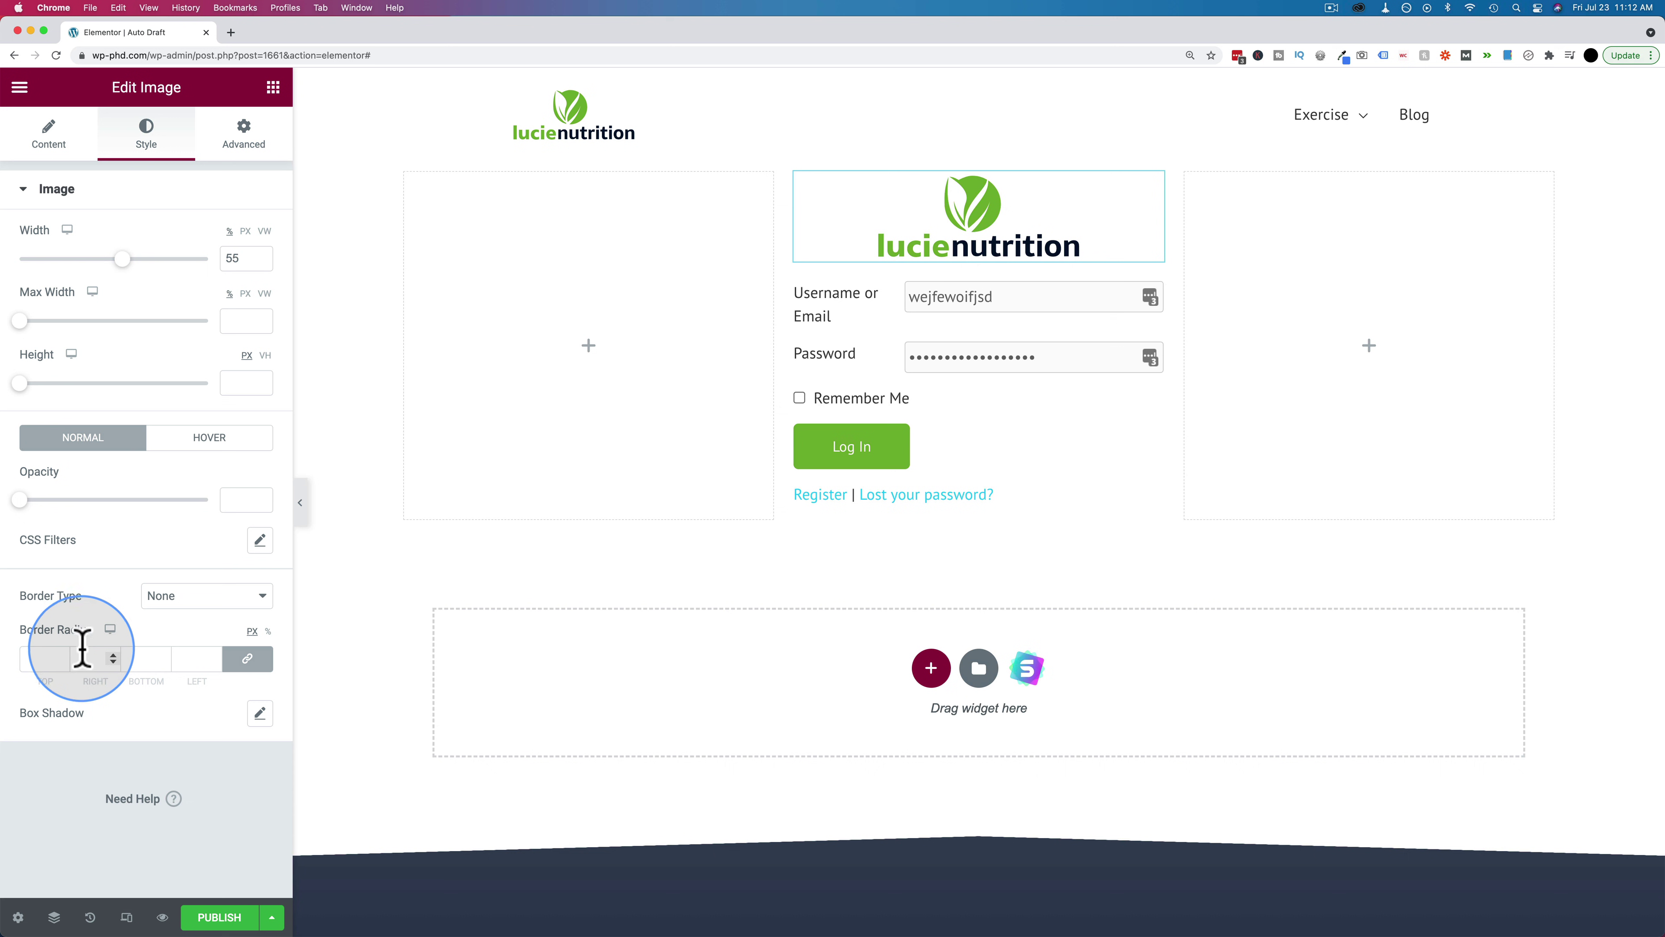
{"action": "left_click", "coordinate": [256, 154]}
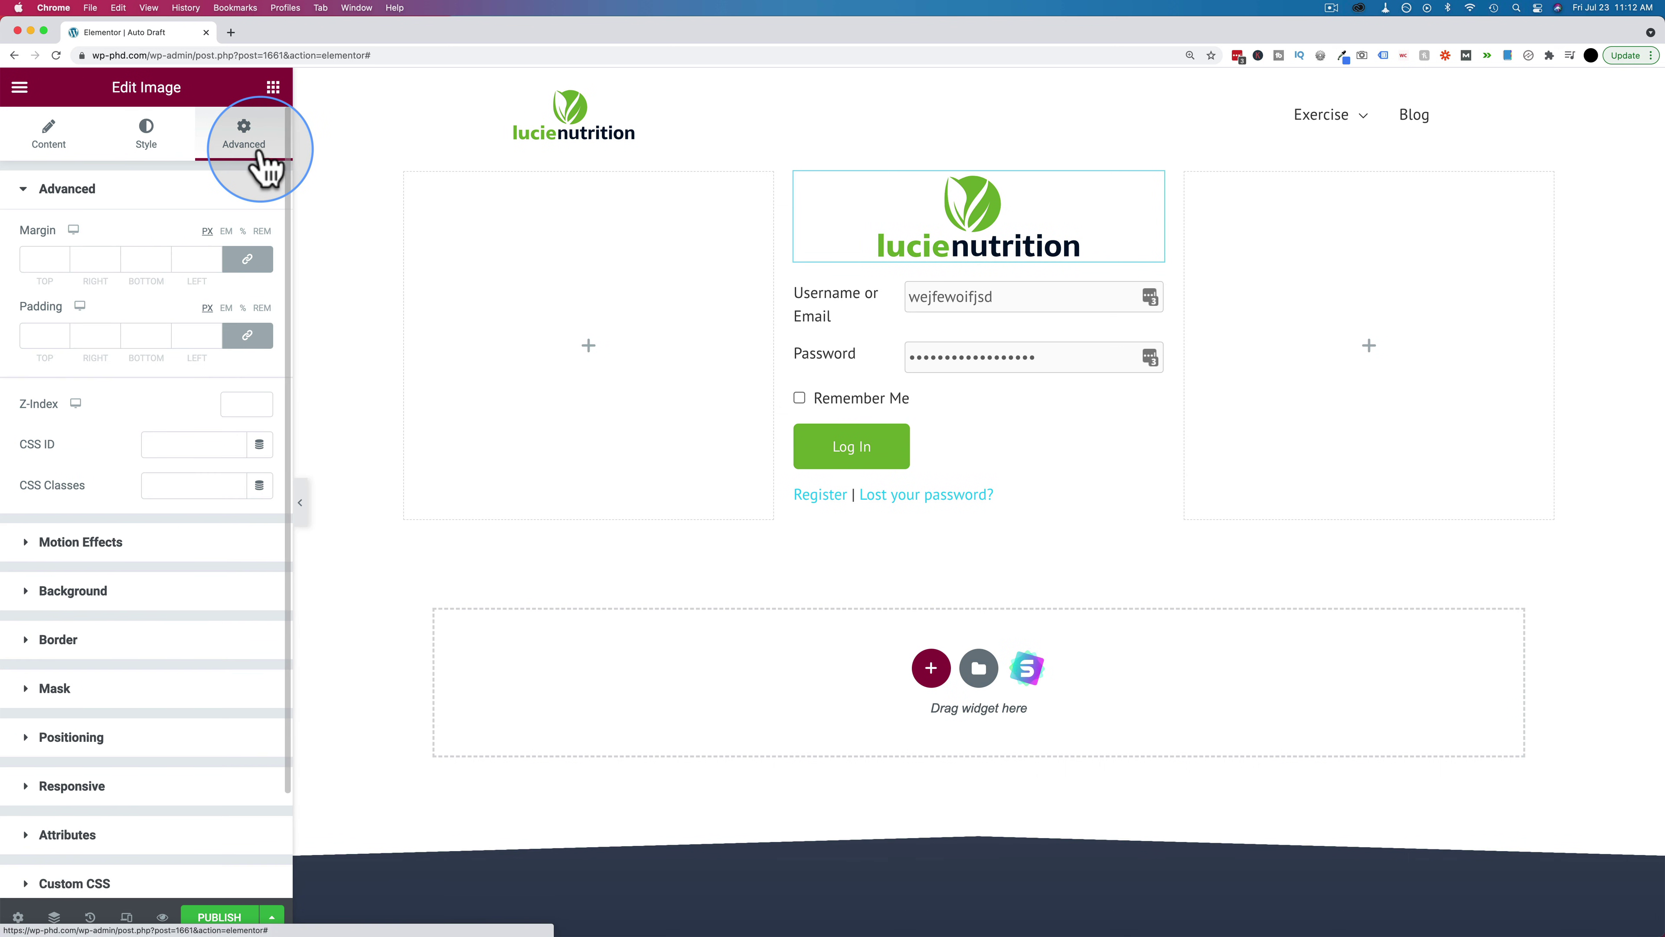
{"action": "left_click", "coordinate": [247, 333]}
{"action": "left_click_drag", "start_coordinate": [164, 333], "coordinate": [164, 333]}
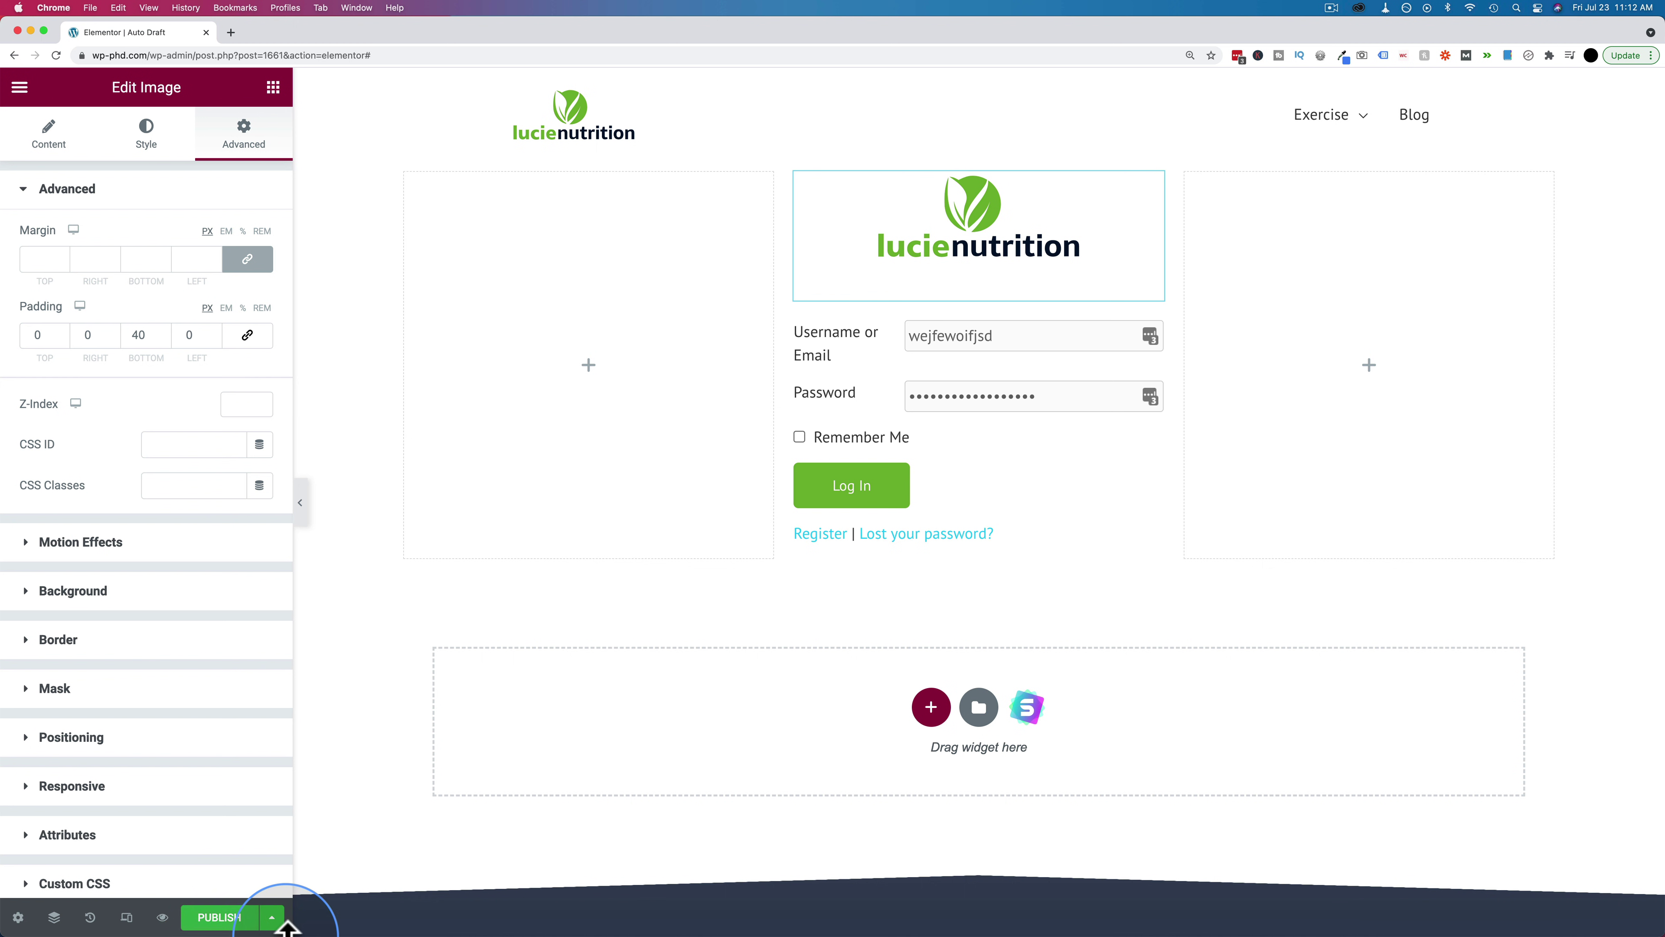
Exit Elementor to the WordPress editor through its main menu
{"action": "left_click", "coordinate": [211, 915]}
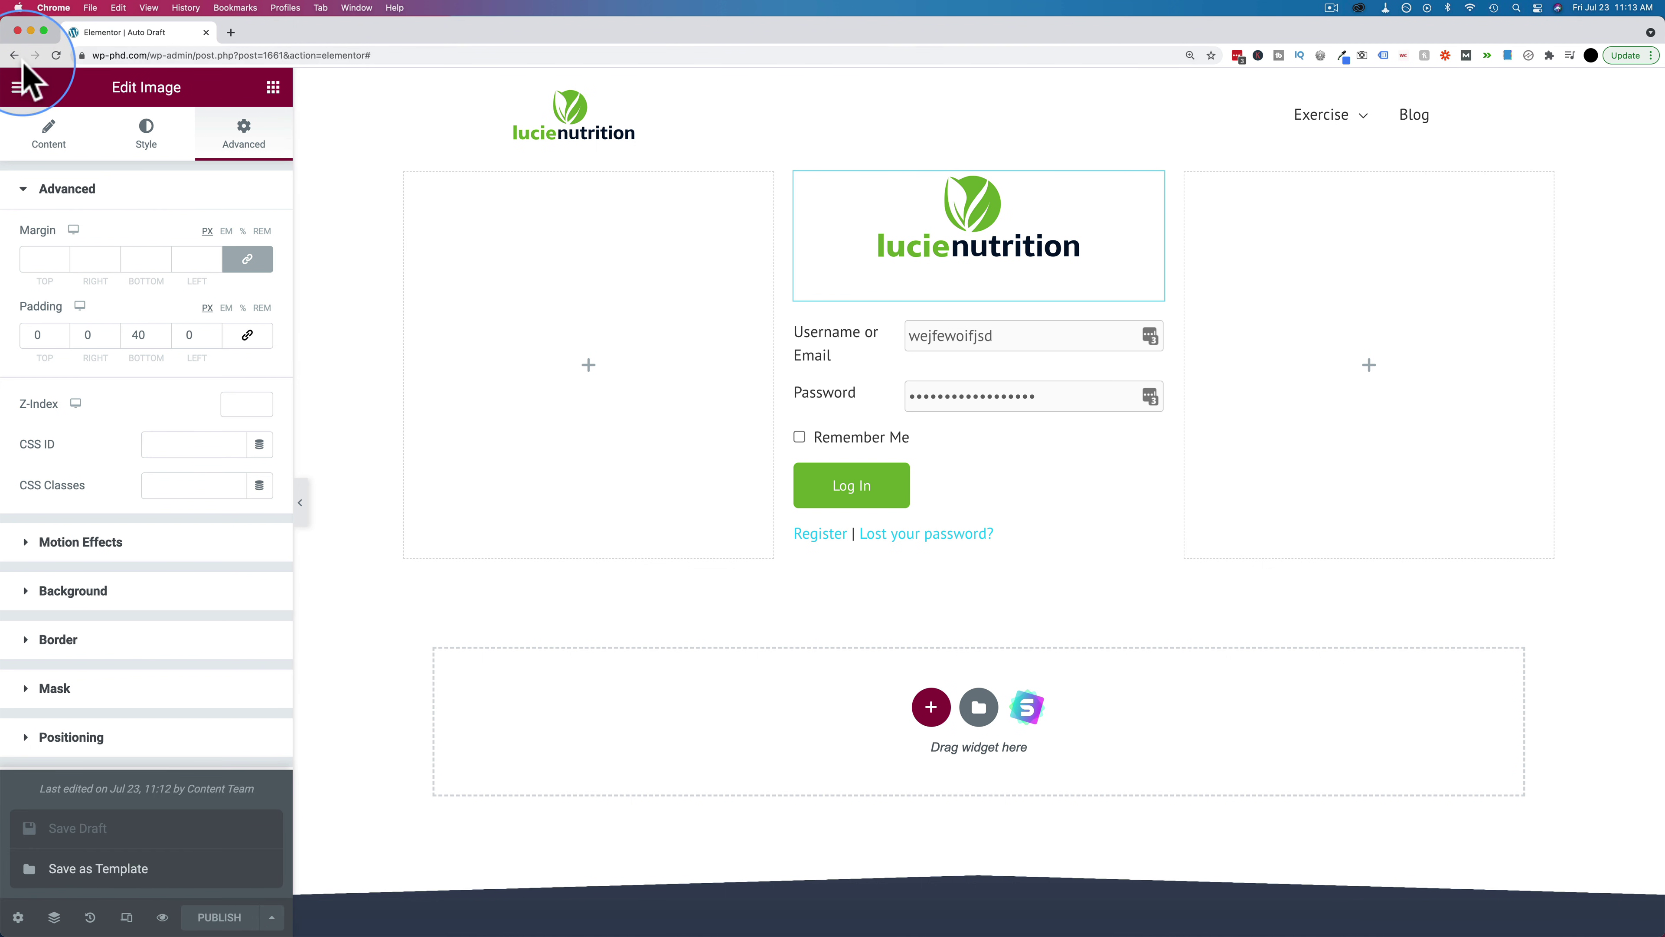
{"action": "left_click", "coordinate": [19, 87]}
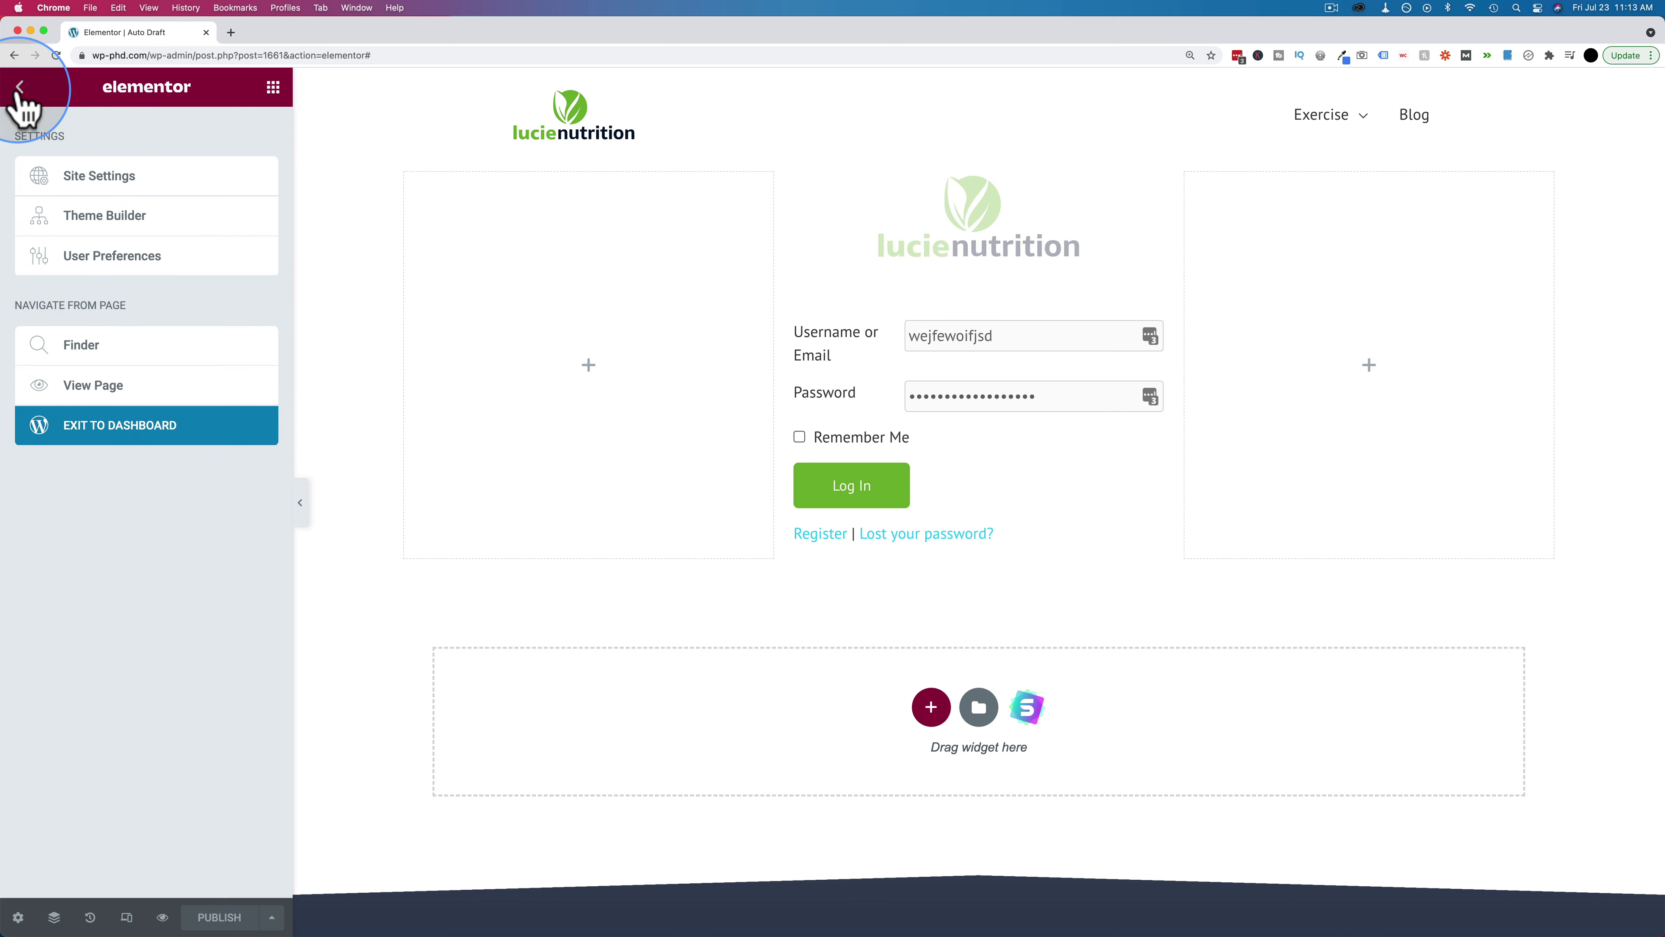
{"action": "left_click", "coordinate": [60, 434]}
Retitle the page 'Login', publish it, and return to the Pages list
{"action": "triple_click", "coordinate": [628, 219]}
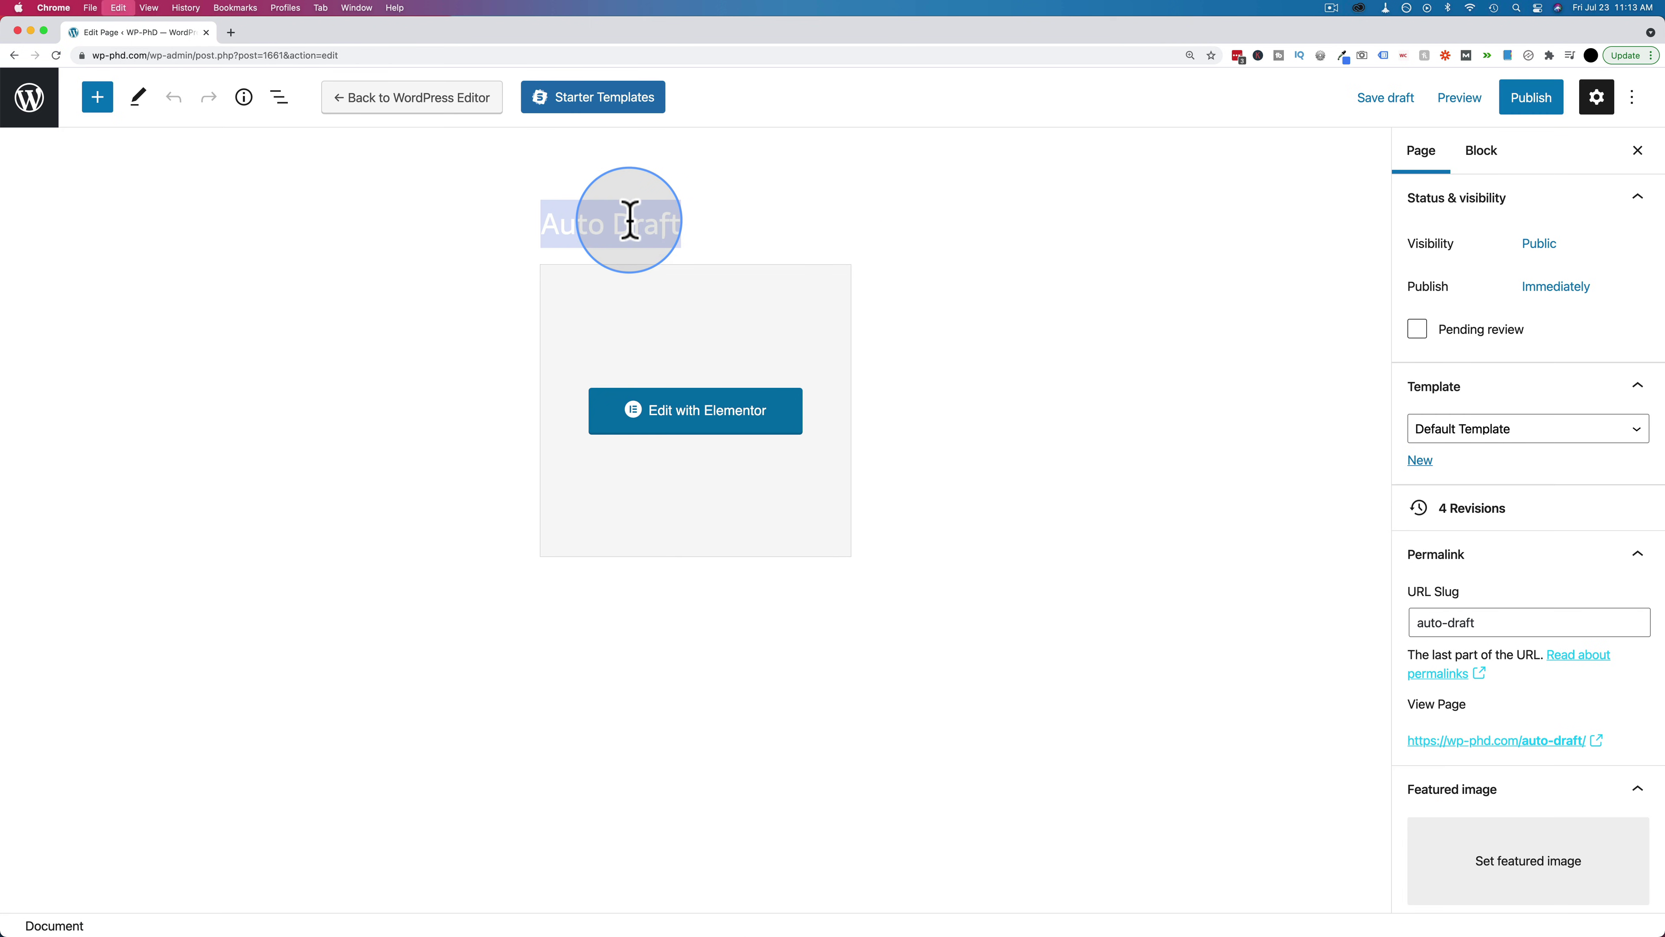
{"action": "type", "text": "Login"}
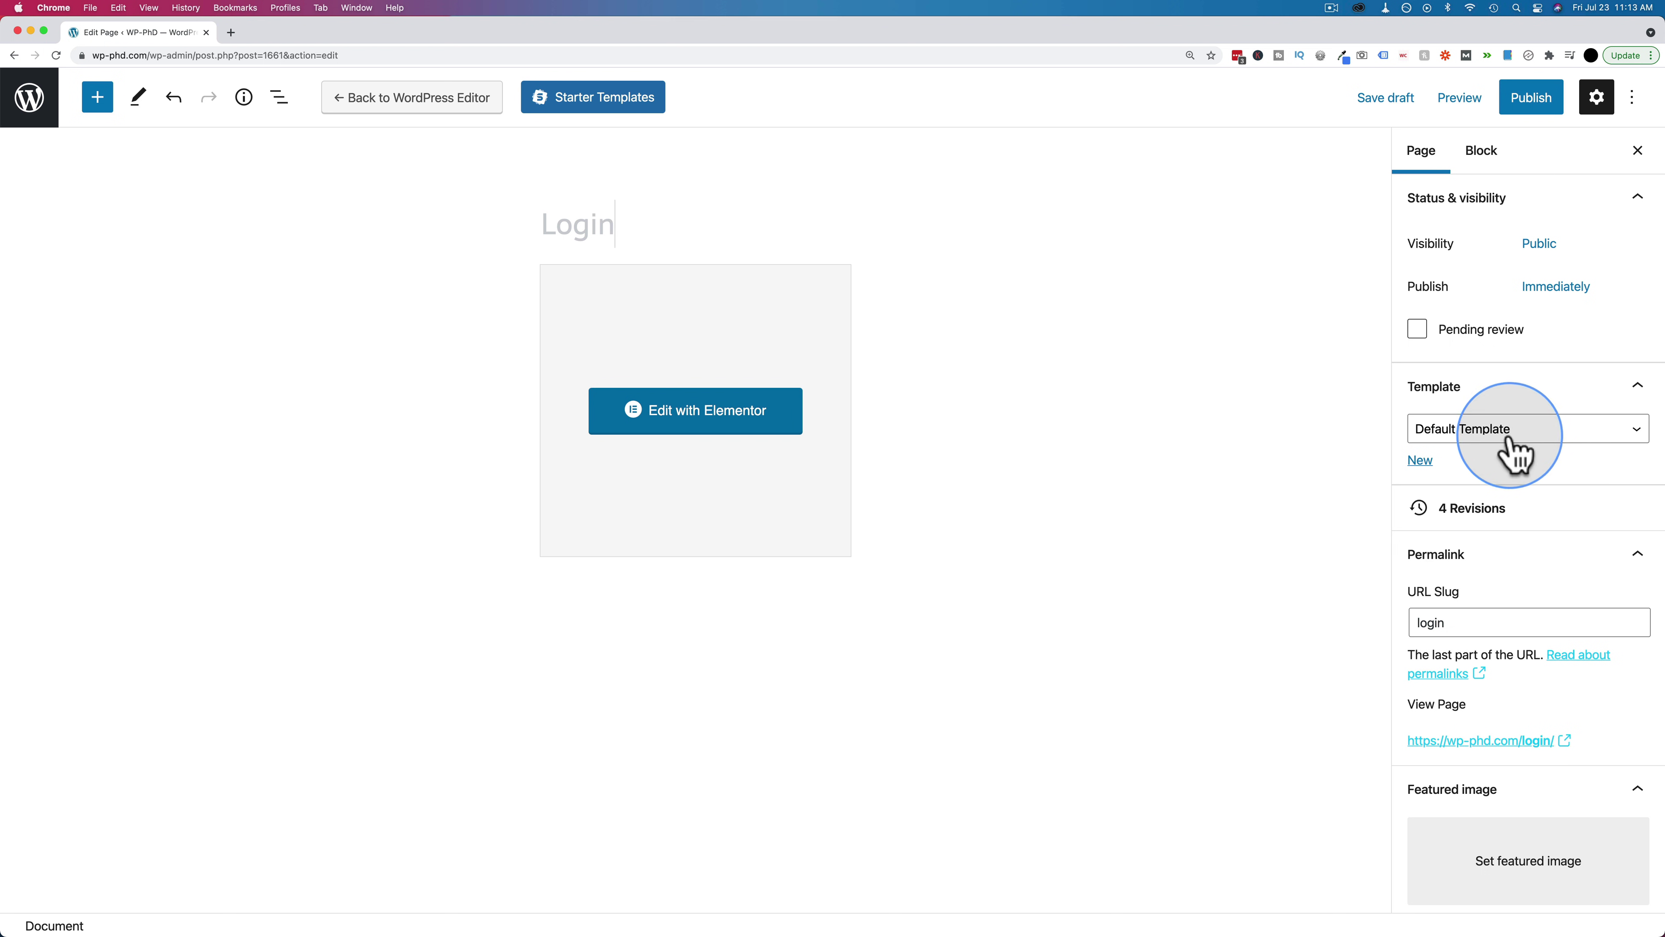
{"action": "left_click", "coordinate": [1522, 106]}
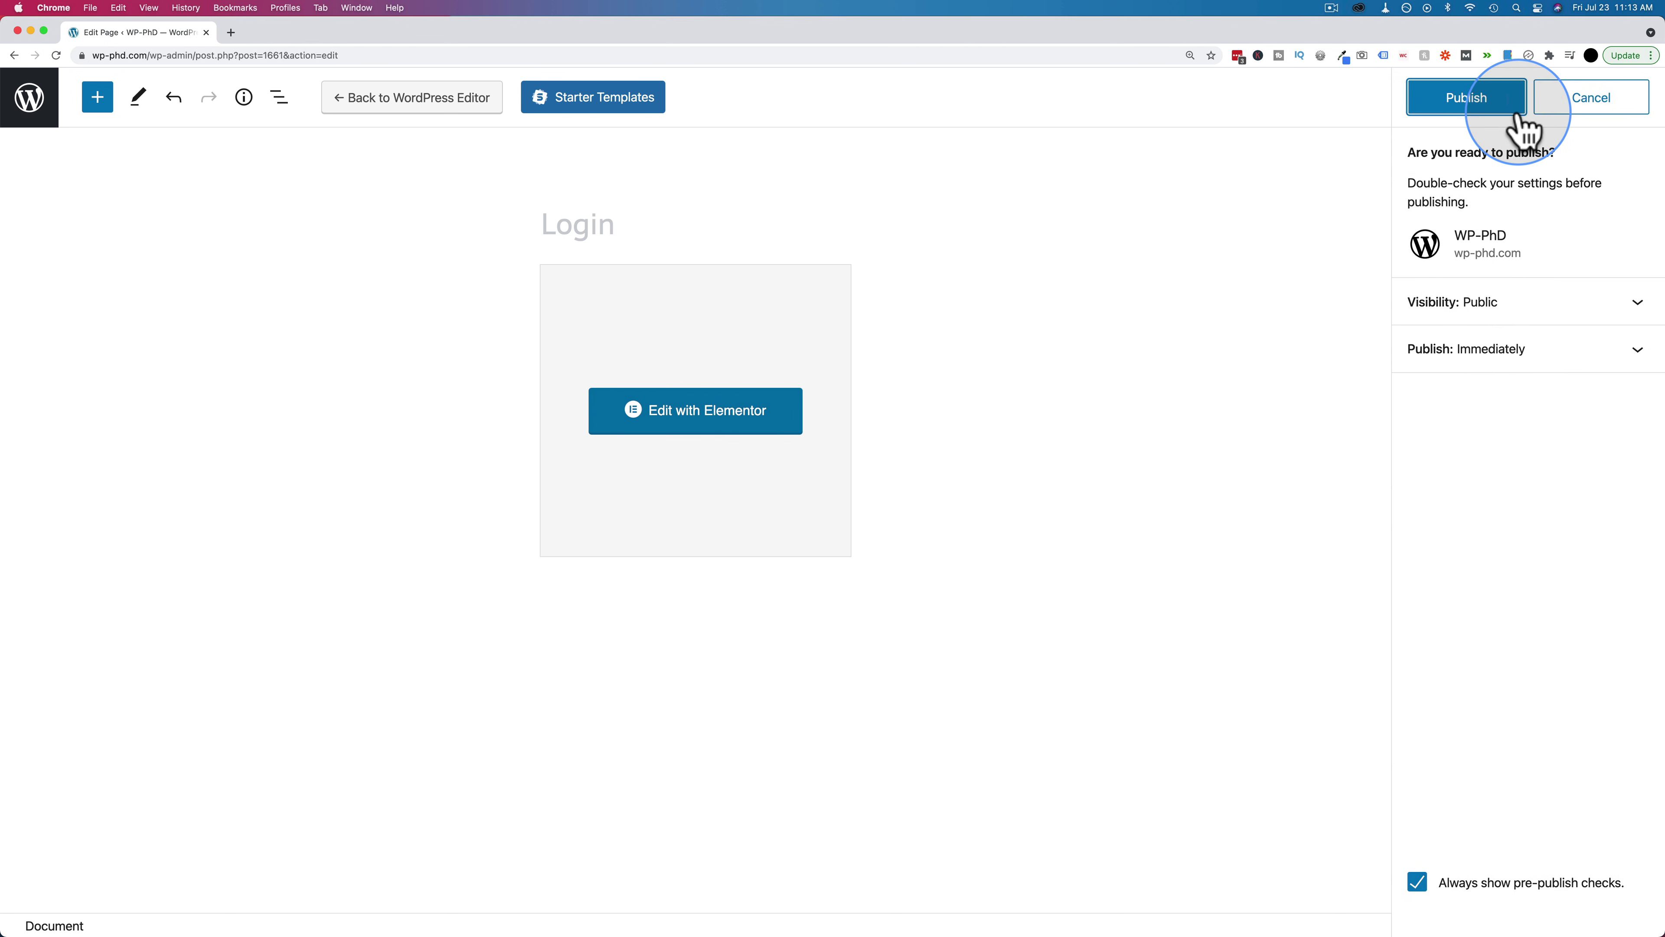
{"action": "left_click", "coordinate": [1465, 106]}
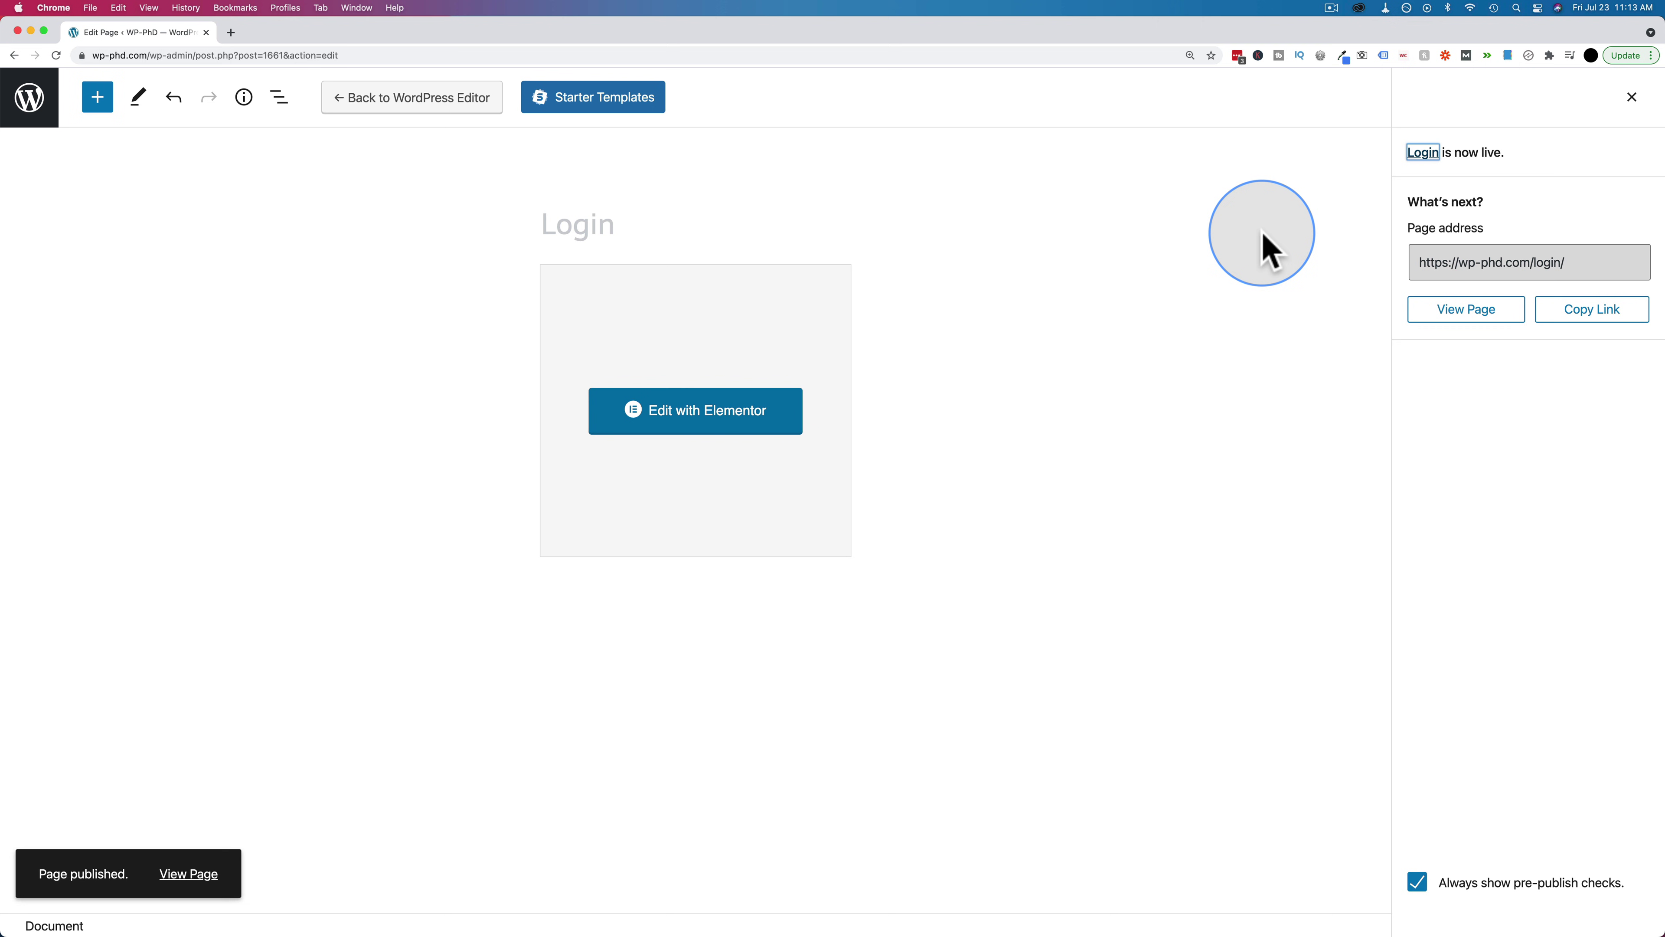
{"action": "left_click", "coordinate": [33, 109]}
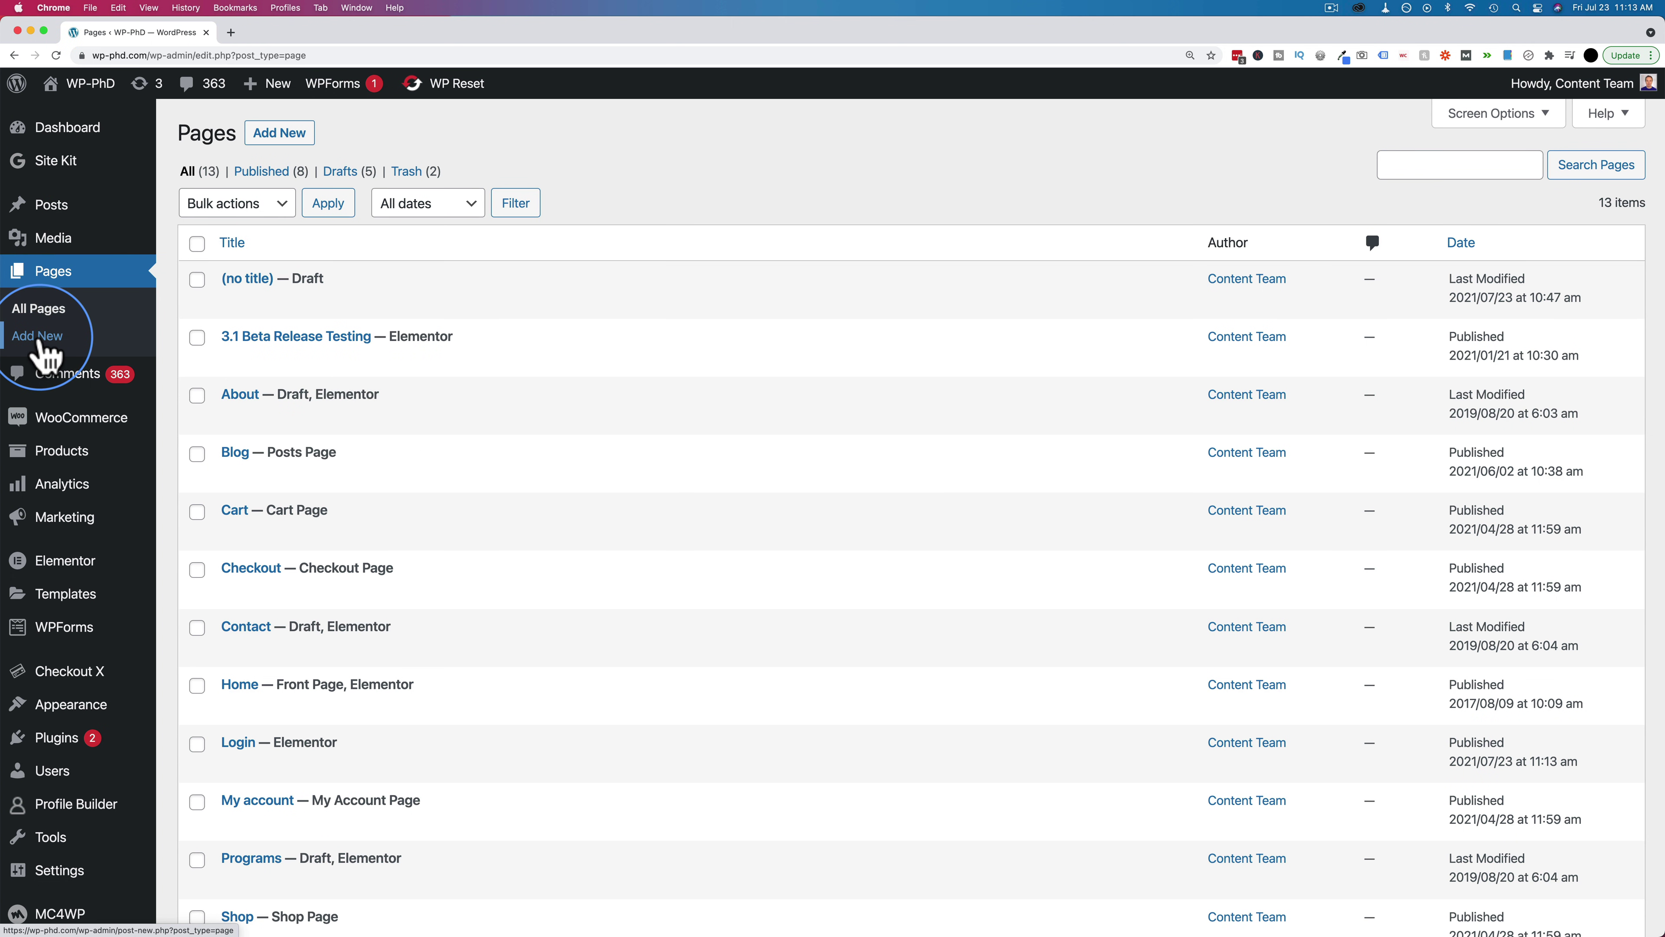
Add a new page titled 'Register', publish it, and open it in Elementor
{"action": "left_click", "coordinate": [39, 338]}
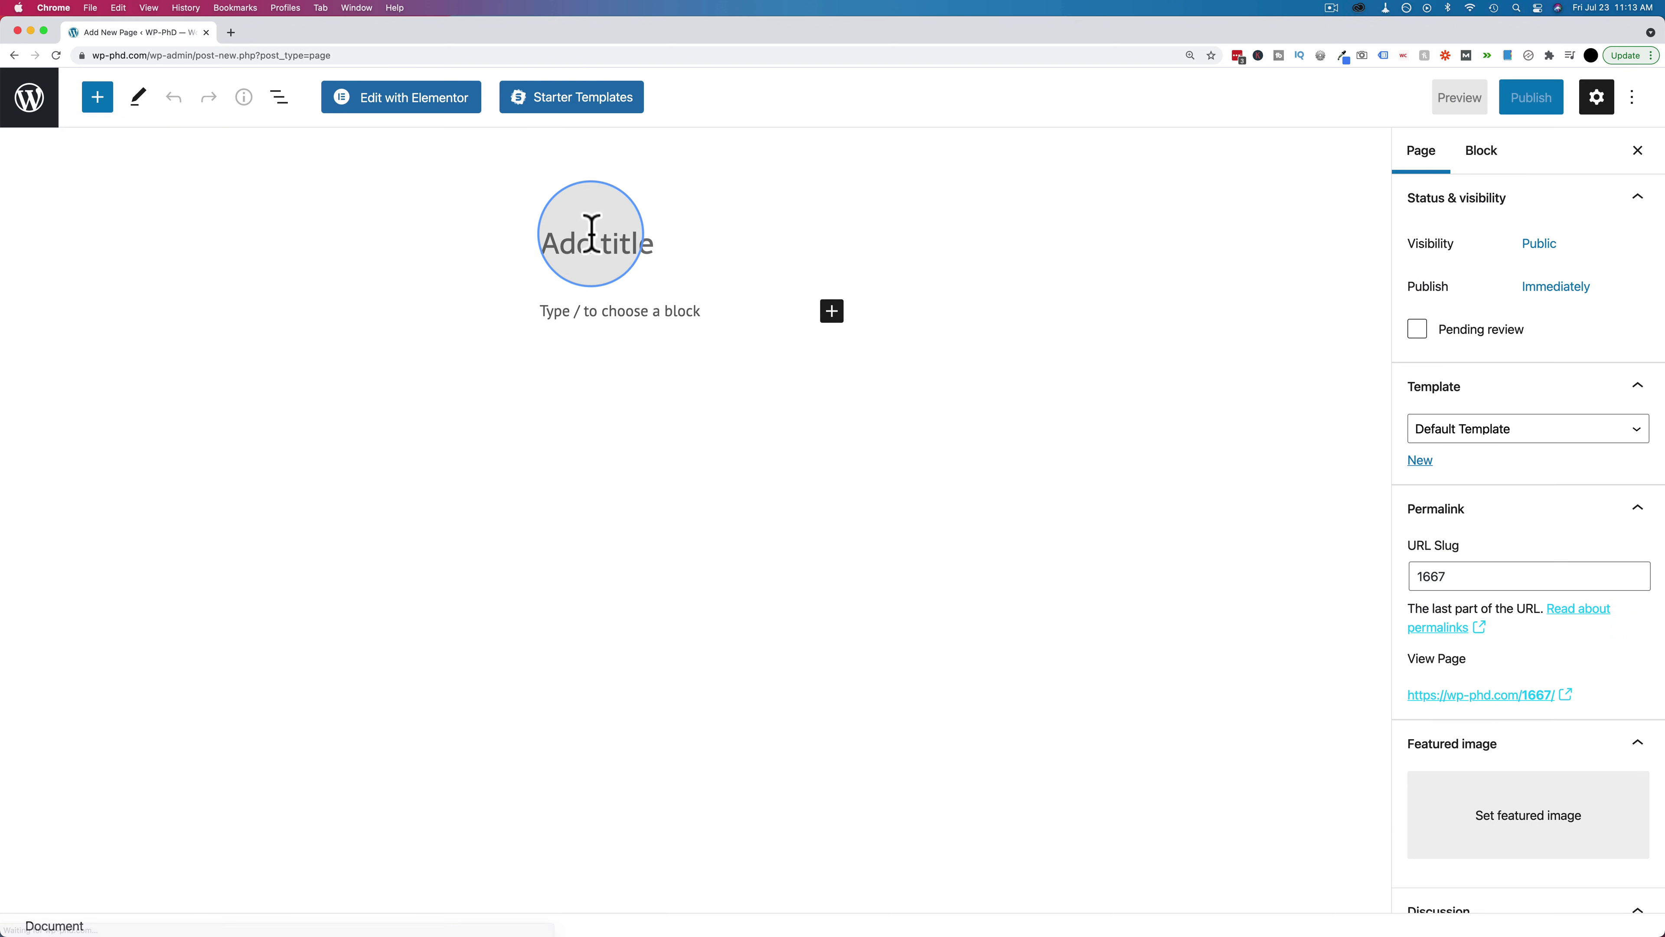
{"action": "left_click", "coordinate": [591, 234]}
{"action": "type", "text": "Register"}
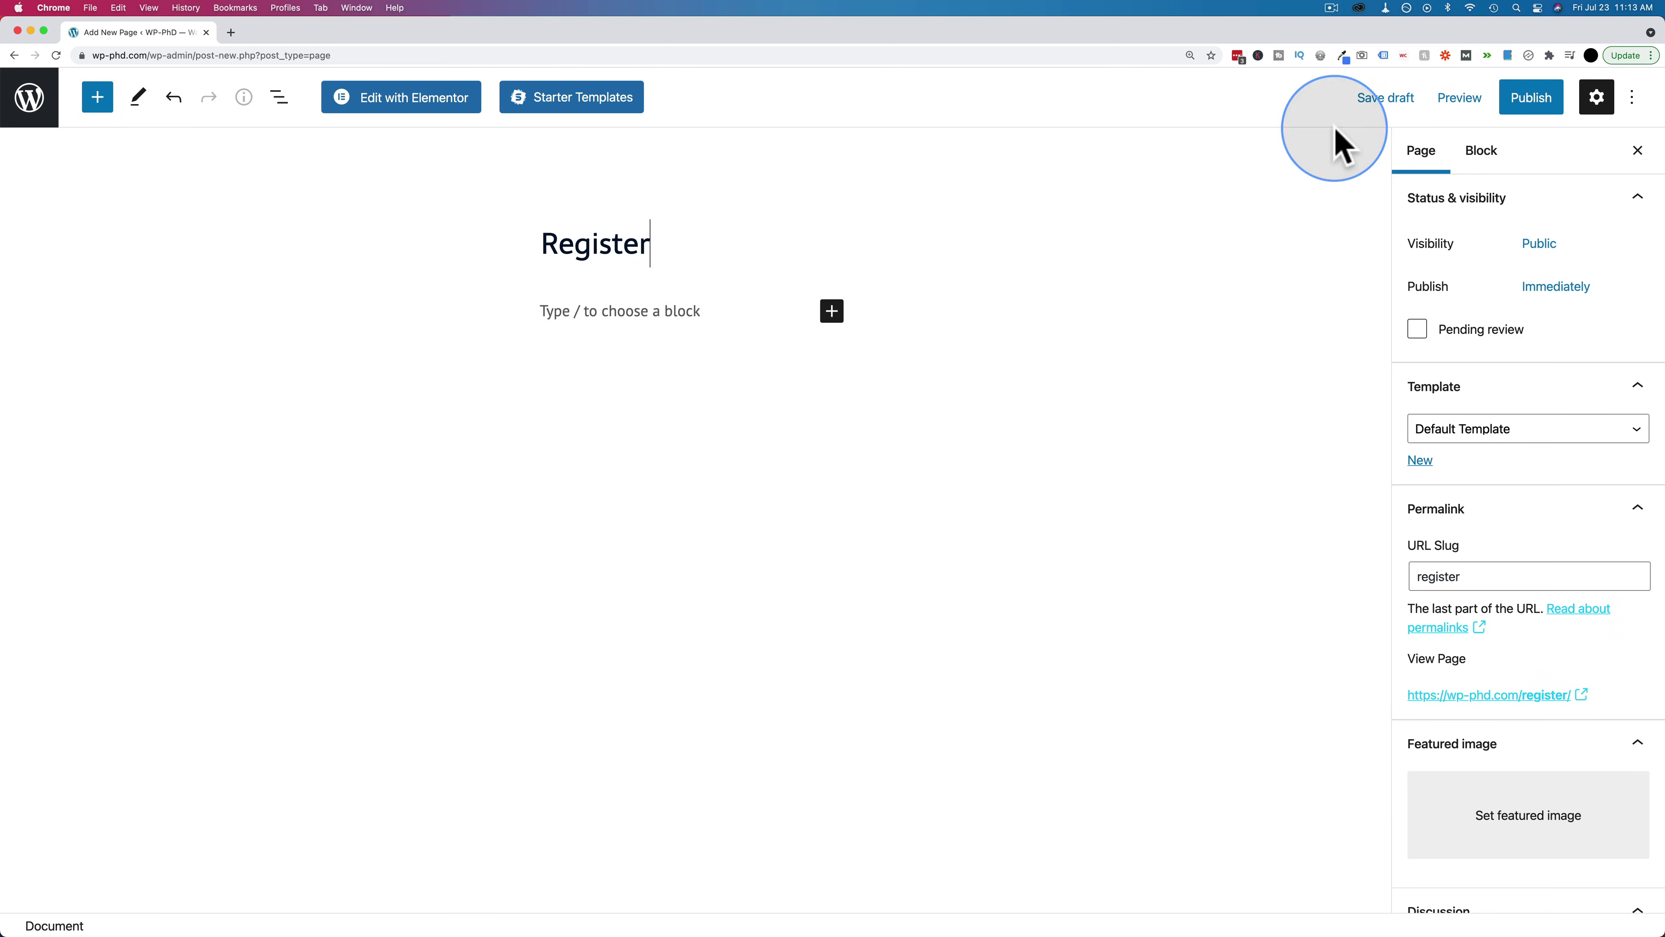
{"action": "left_click", "coordinate": [1567, 99]}
{"action": "left_click", "coordinate": [1452, 103]}
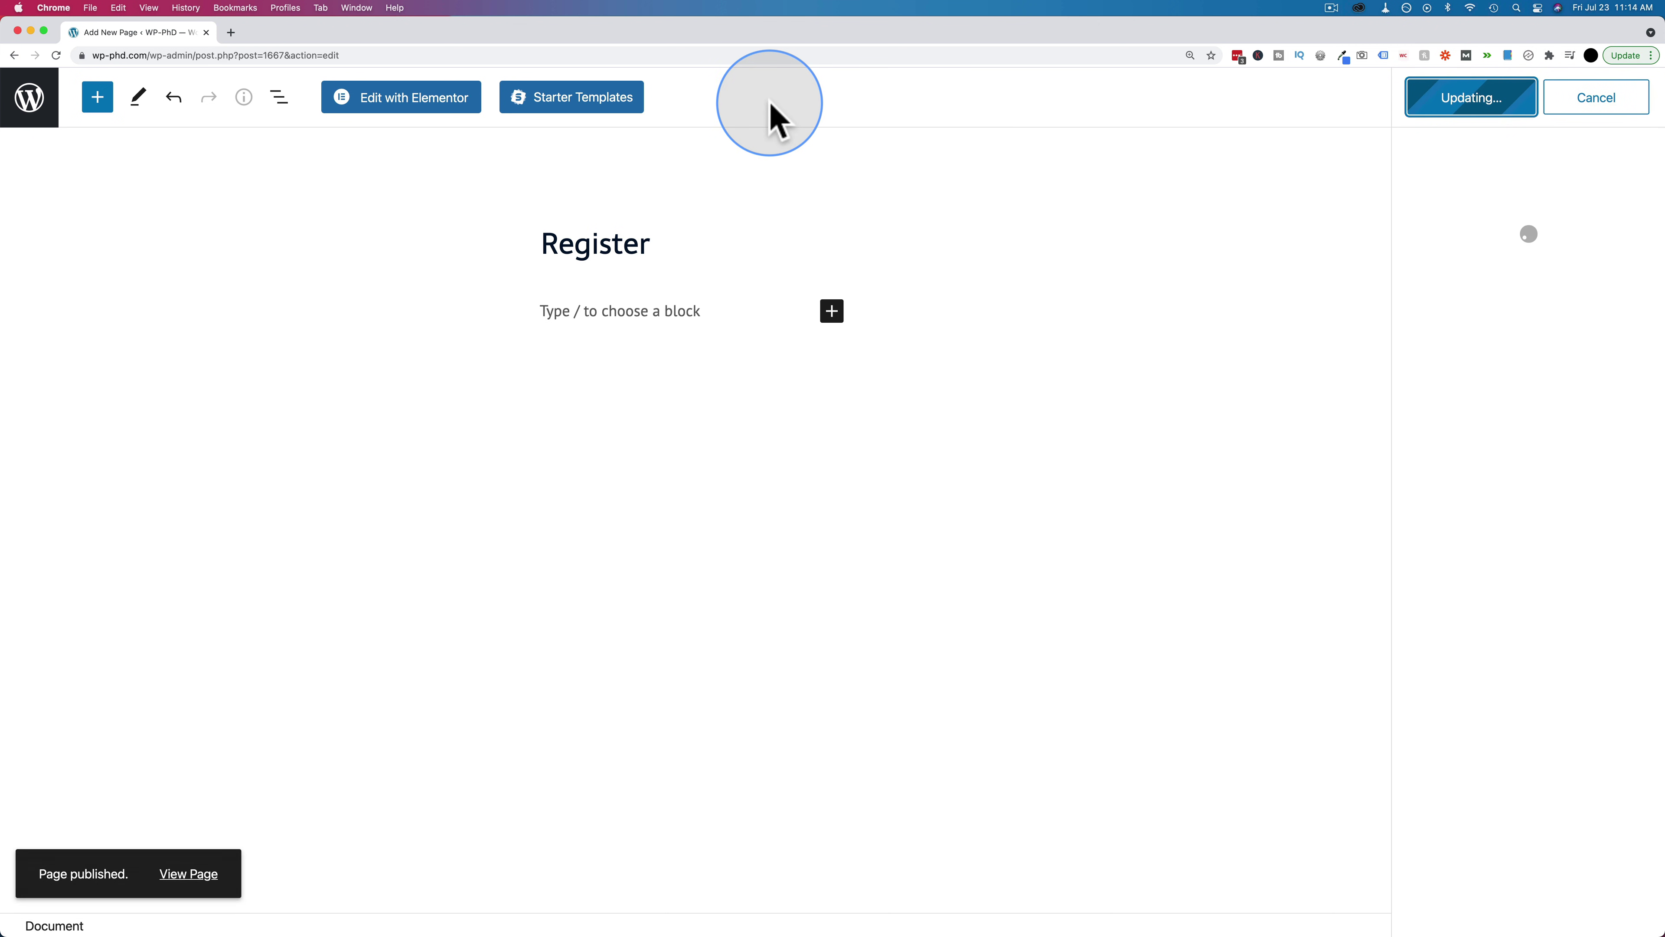
{"action": "left_click", "coordinate": [416, 105]}
Search the widgets for 'regist' and drop the Register form onto the page, reviewing its fields
{"action": "left_click", "coordinate": [212, 172]}
{"action": "type", "text": "regist"}
{"action": "left_click_drag", "start_coordinate": [75, 227], "coordinate": [721, 335]}
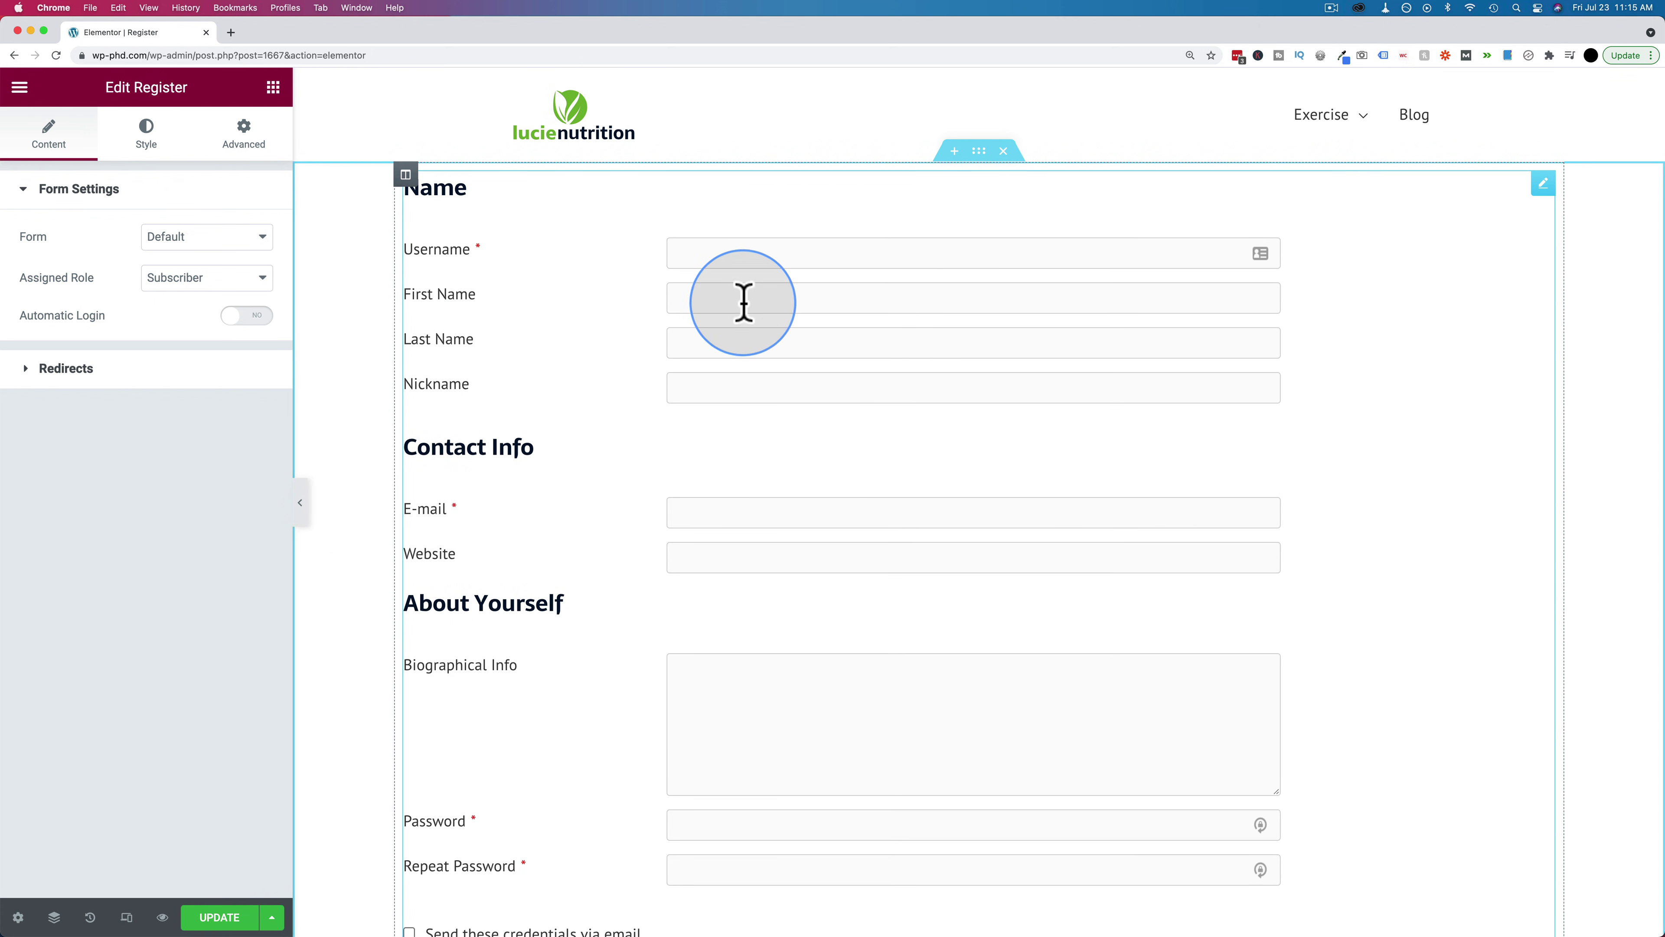
{"action": "scroll", "coordinate": [743, 299], "scroll_direction": "down", "scroll_amount": 5}
{"action": "scroll", "coordinate": [743, 299], "scroll_direction": "down", "scroll_amount": 3}
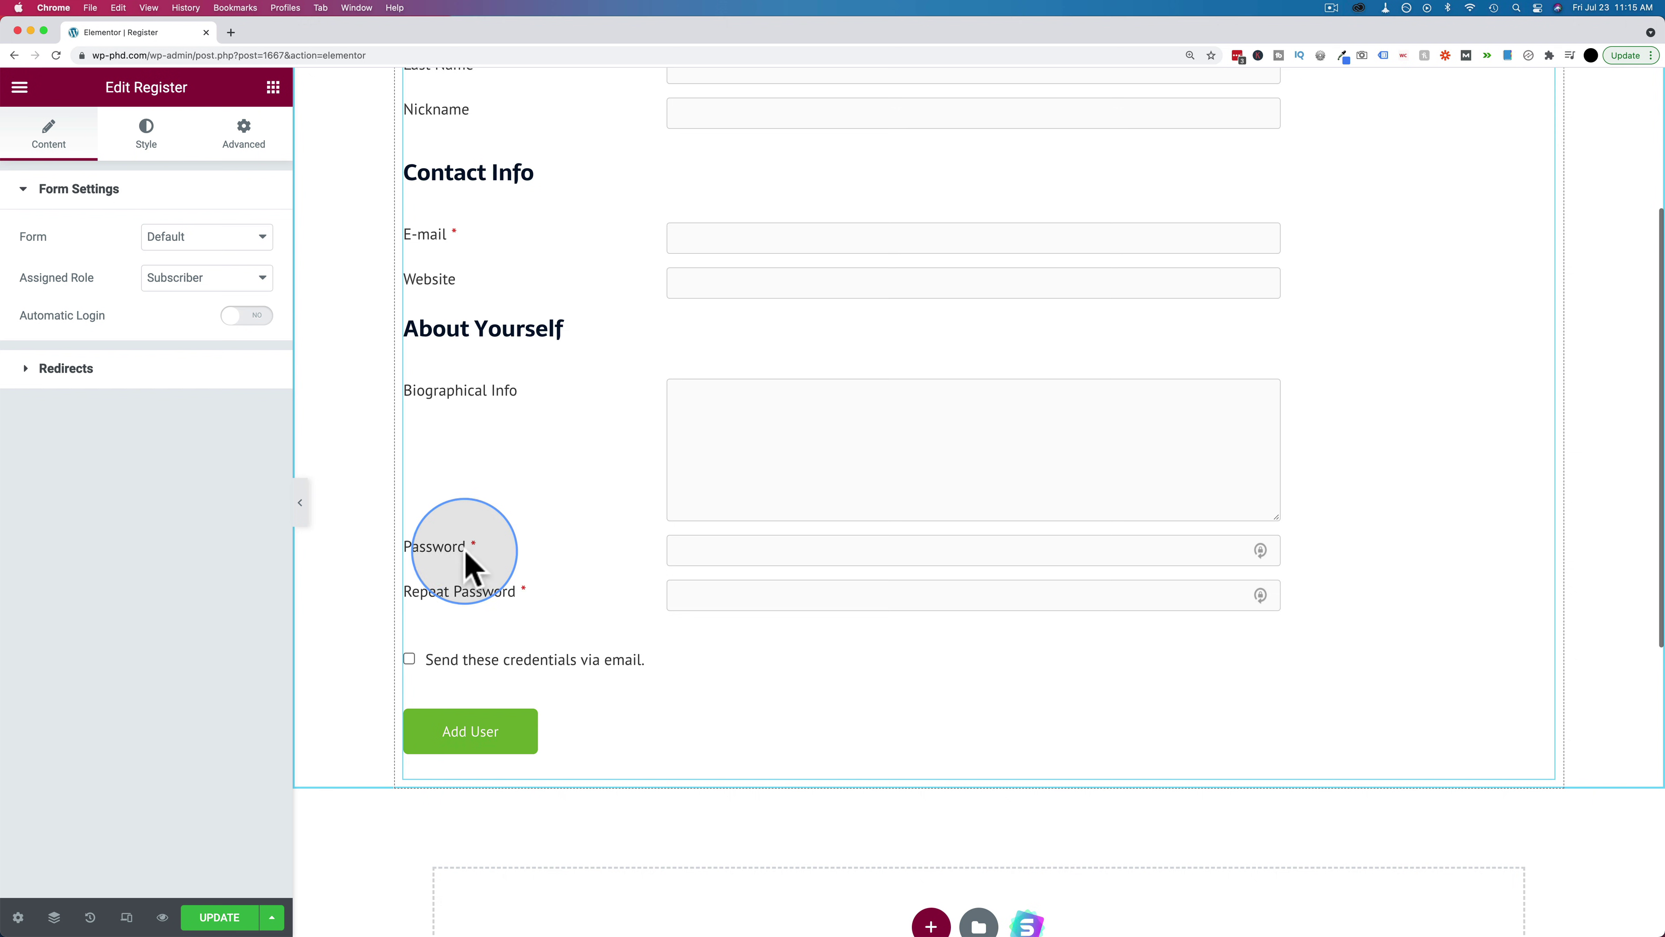
{"action": "scroll", "coordinate": [542, 493], "scroll_direction": "up", "scroll_amount": 7}
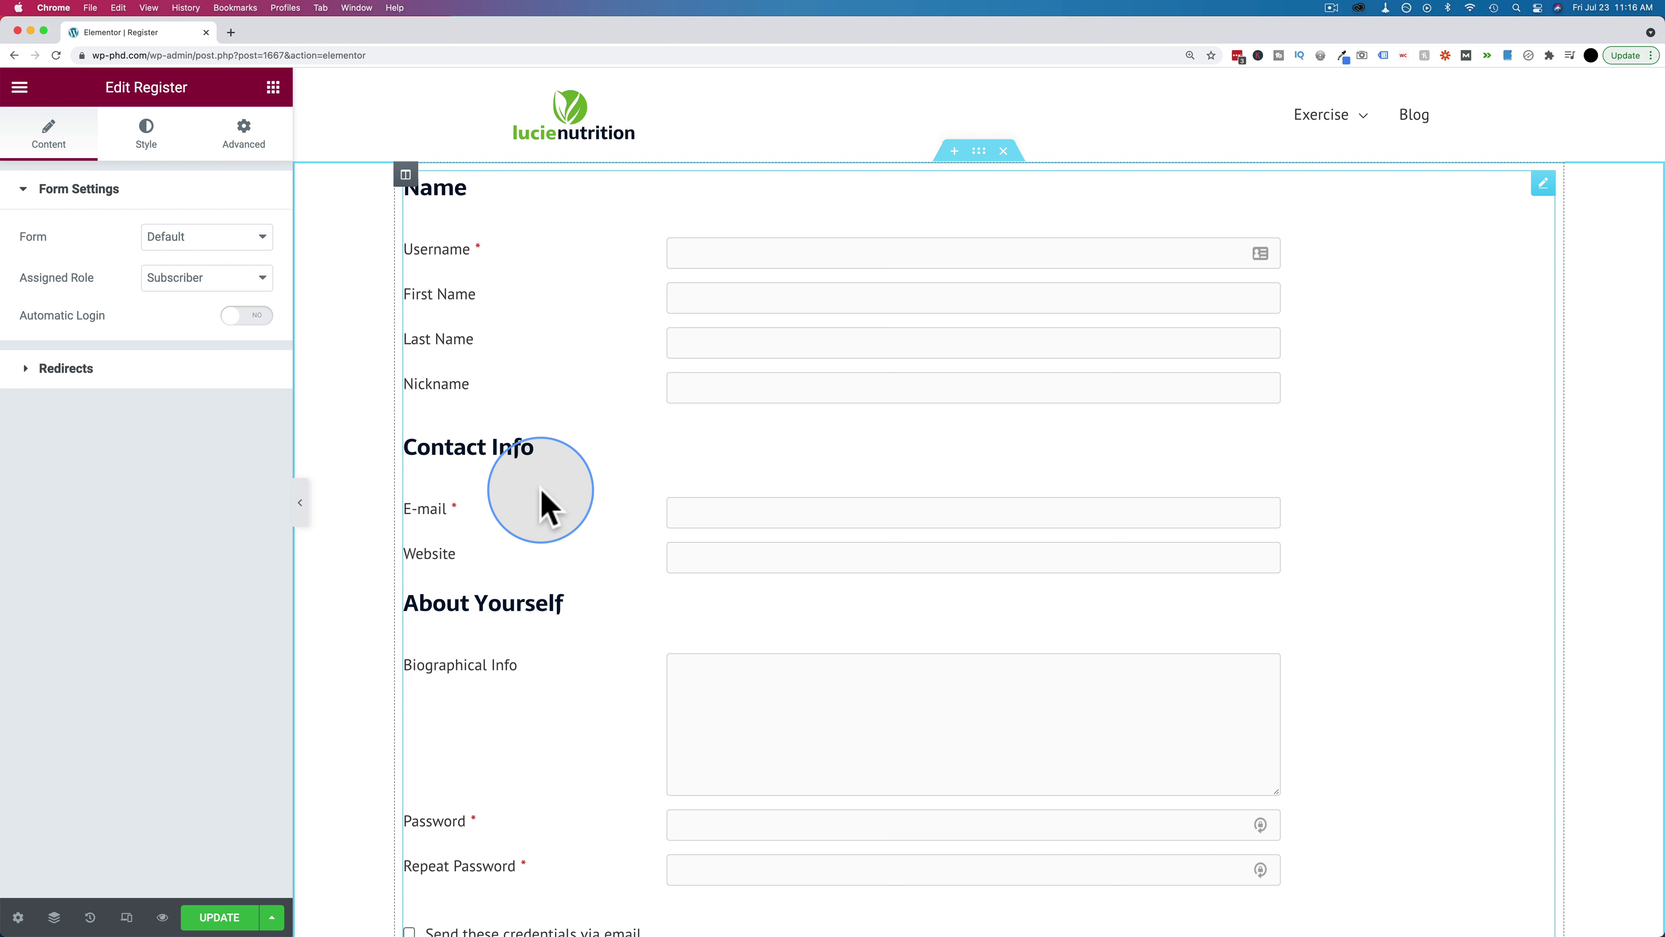
{"action": "scroll", "coordinate": [706, 494], "scroll_direction": "down", "scroll_amount": 3}
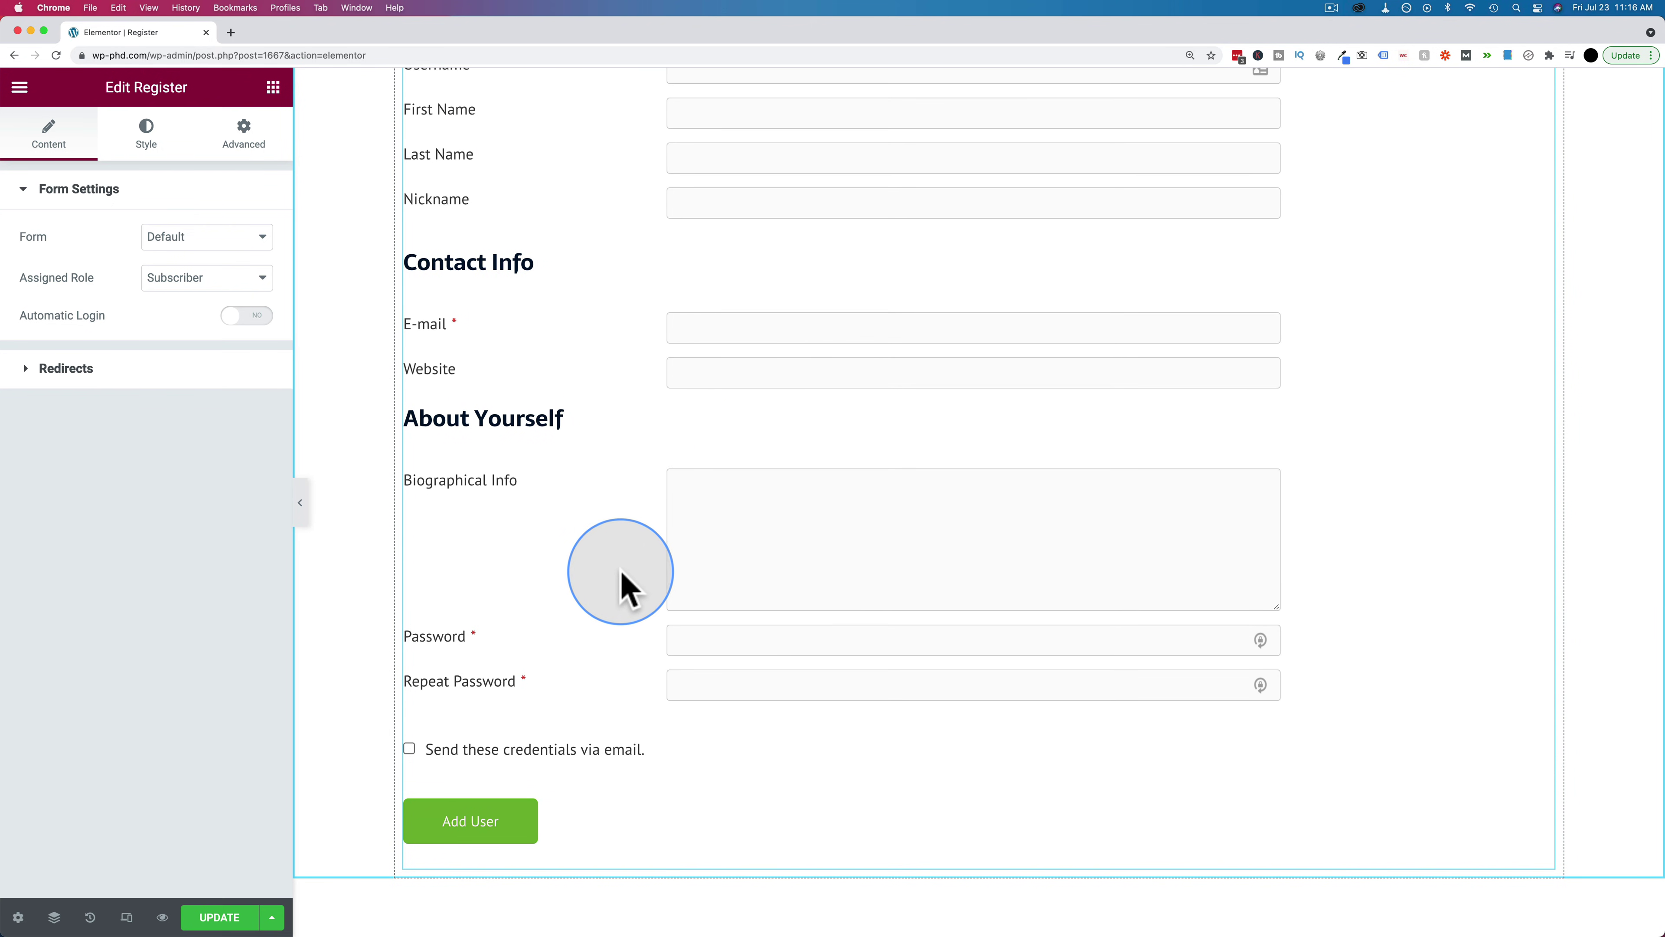
{"action": "scroll", "coordinate": [623, 584], "scroll_direction": "up", "scroll_amount": 2}
{"action": "scroll", "coordinate": [620, 593], "scroll_direction": "up", "scroll_amount": 1}
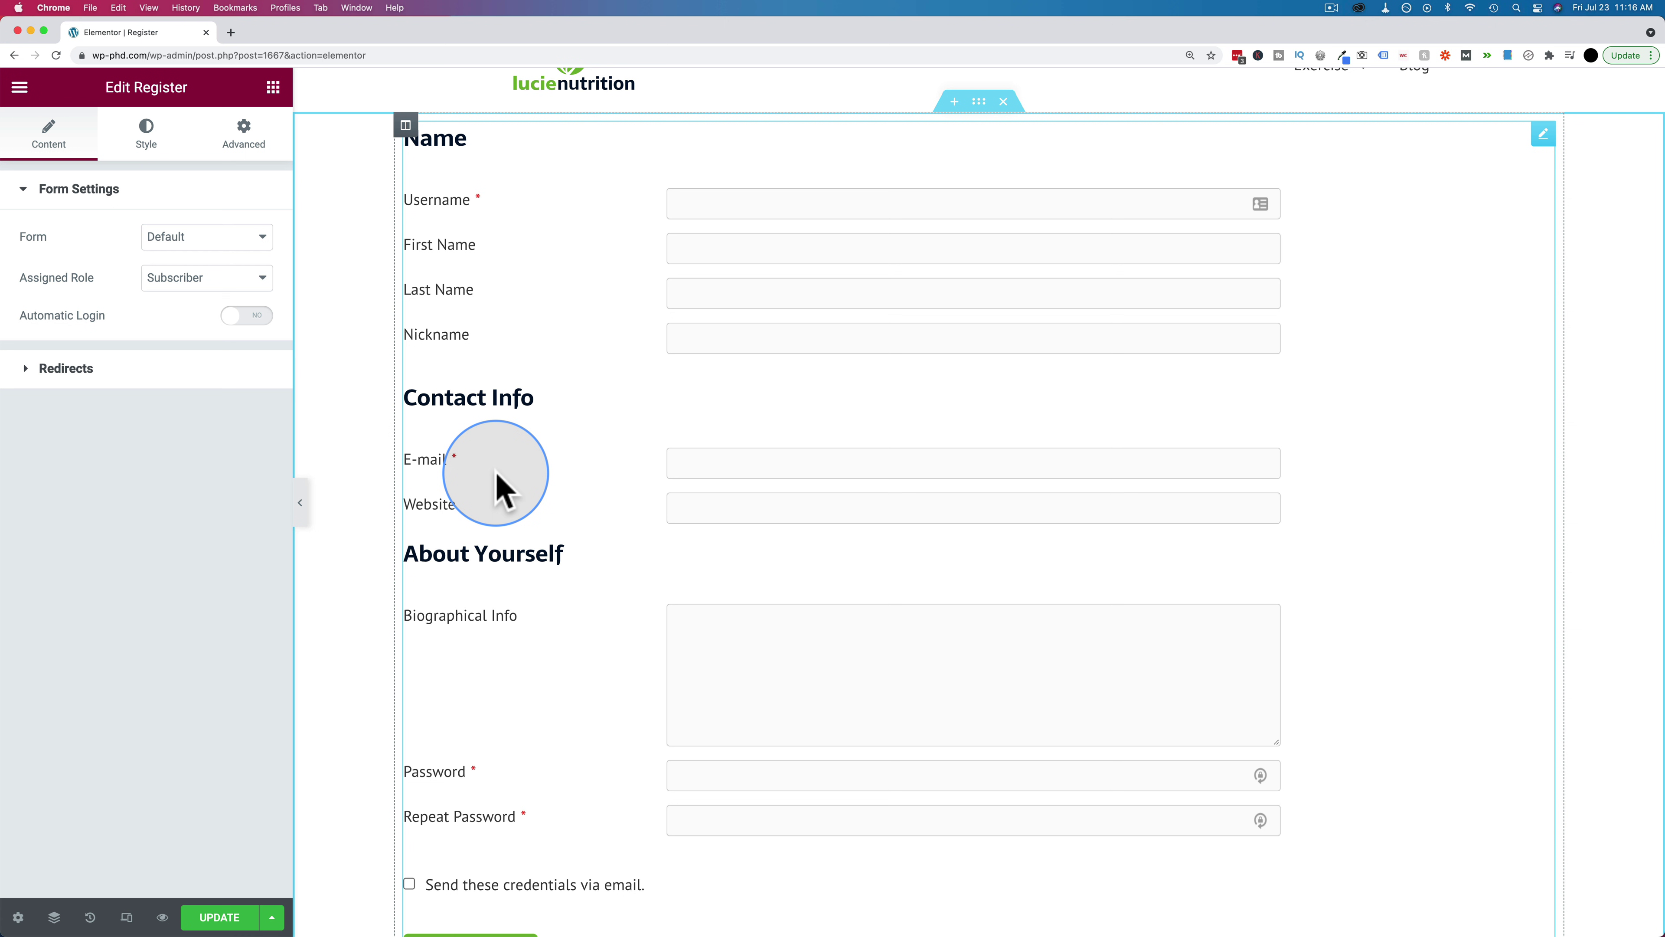
Keep the Default form and Subscriber role, and turn on Automatic Login
{"action": "left_click", "coordinate": [199, 238]}
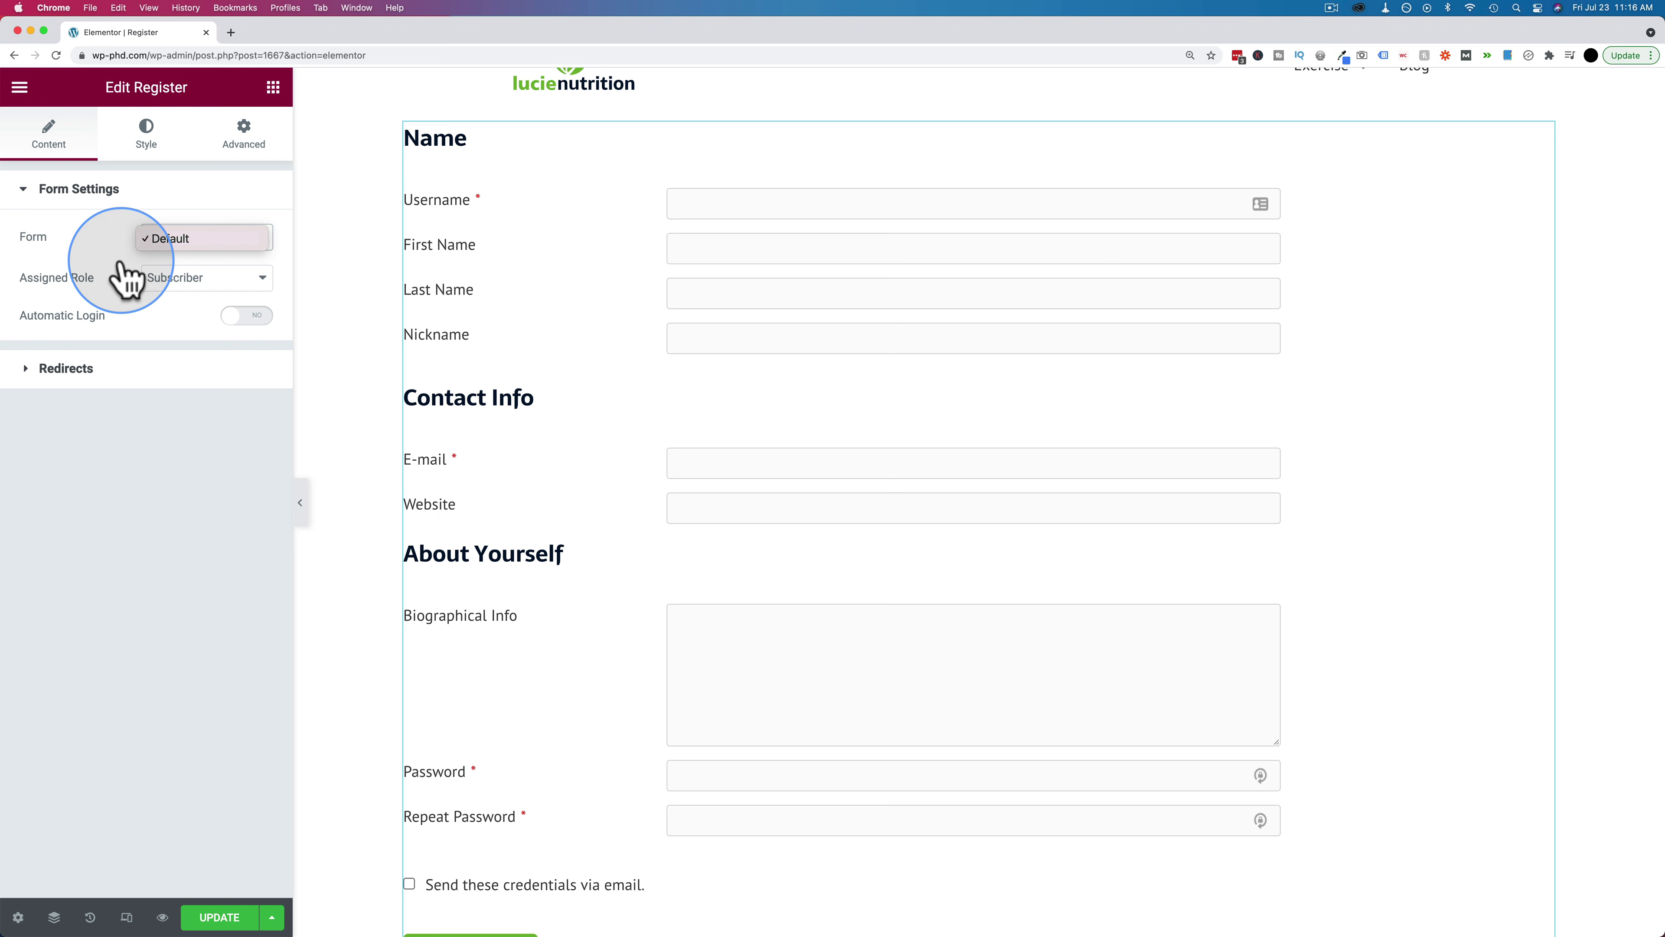
{"action": "left_click", "coordinate": [78, 256]}
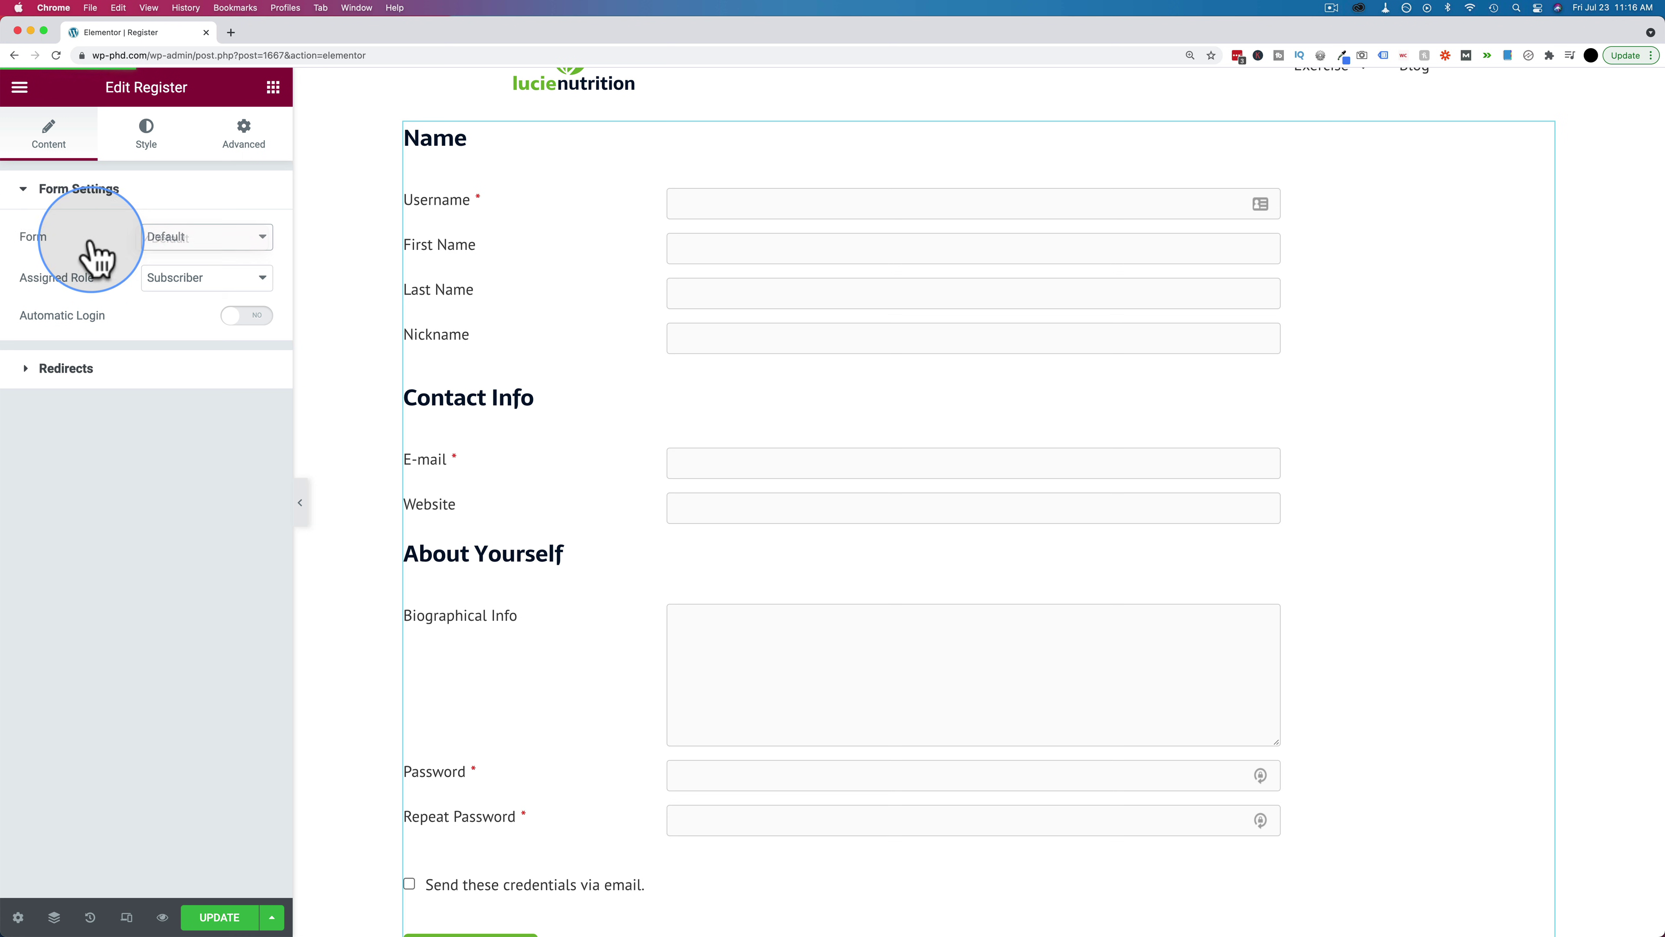
{"action": "left_click", "coordinate": [190, 285]}
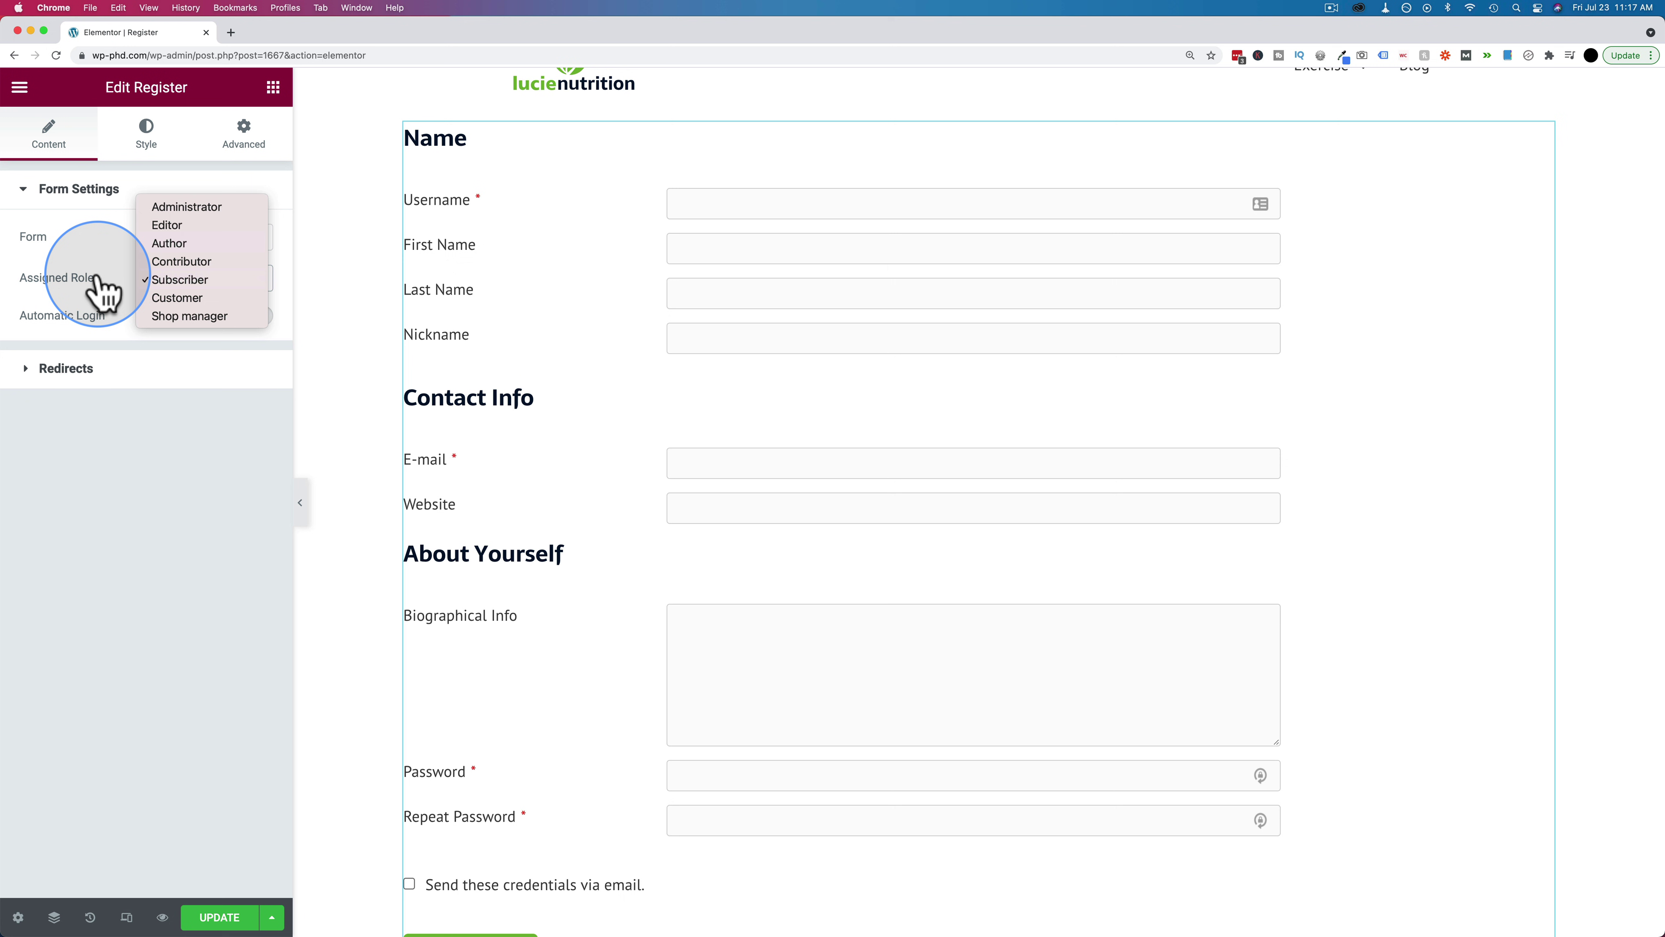
{"action": "left_click", "coordinate": [63, 279]}
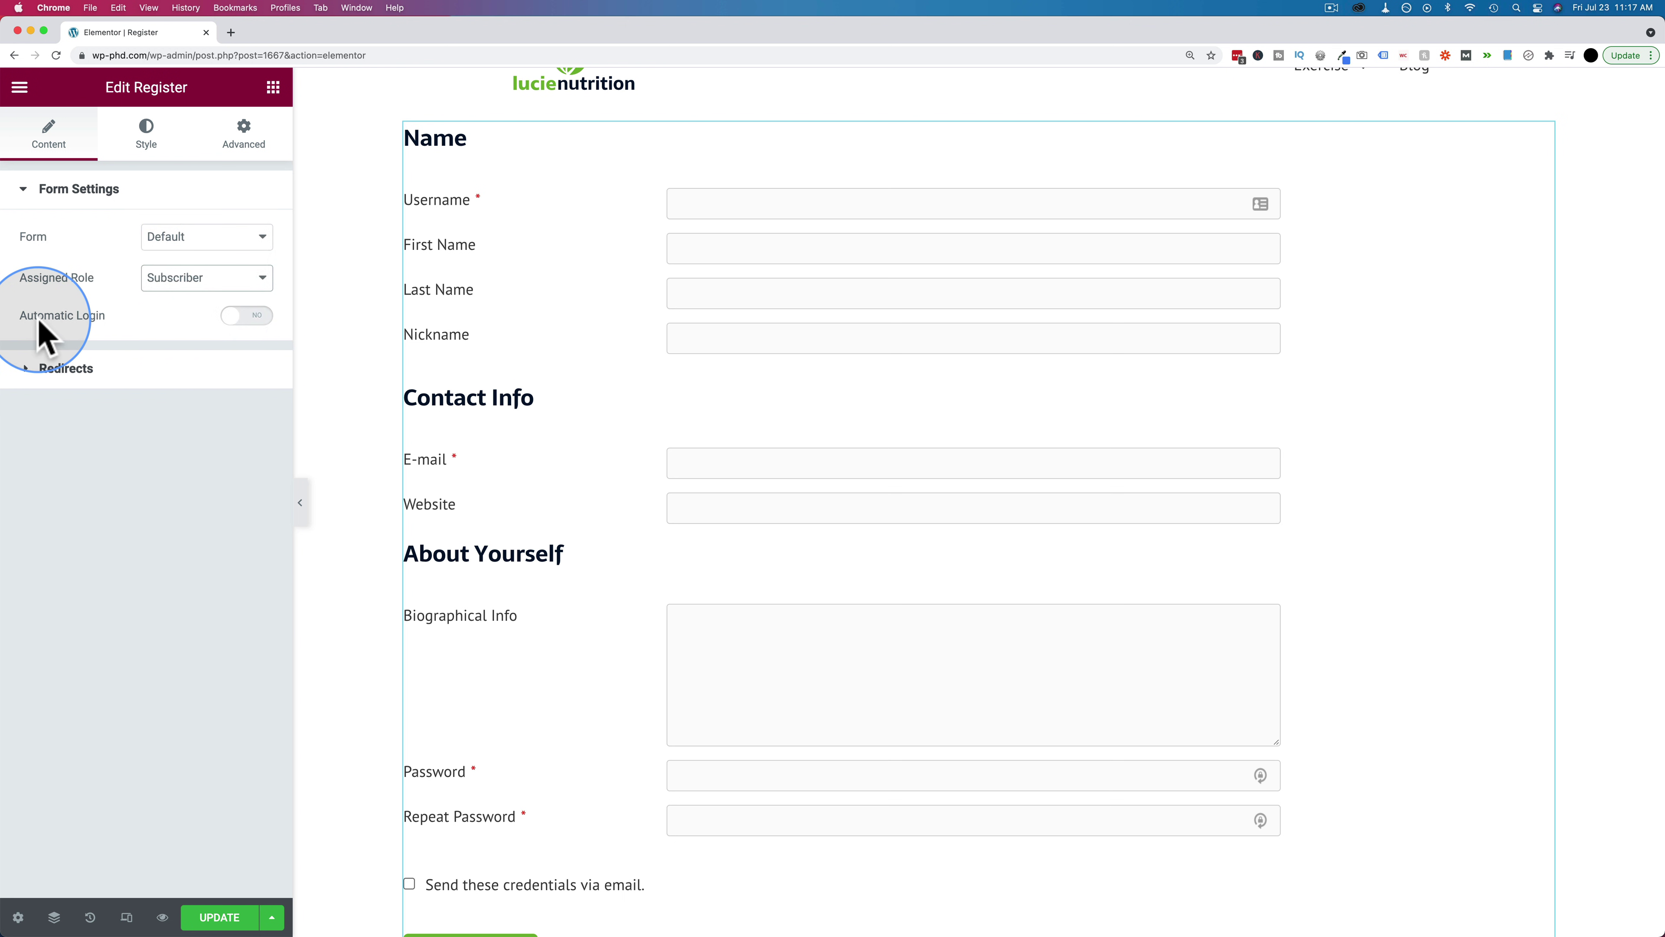
{"action": "left_click", "coordinate": [243, 318]}
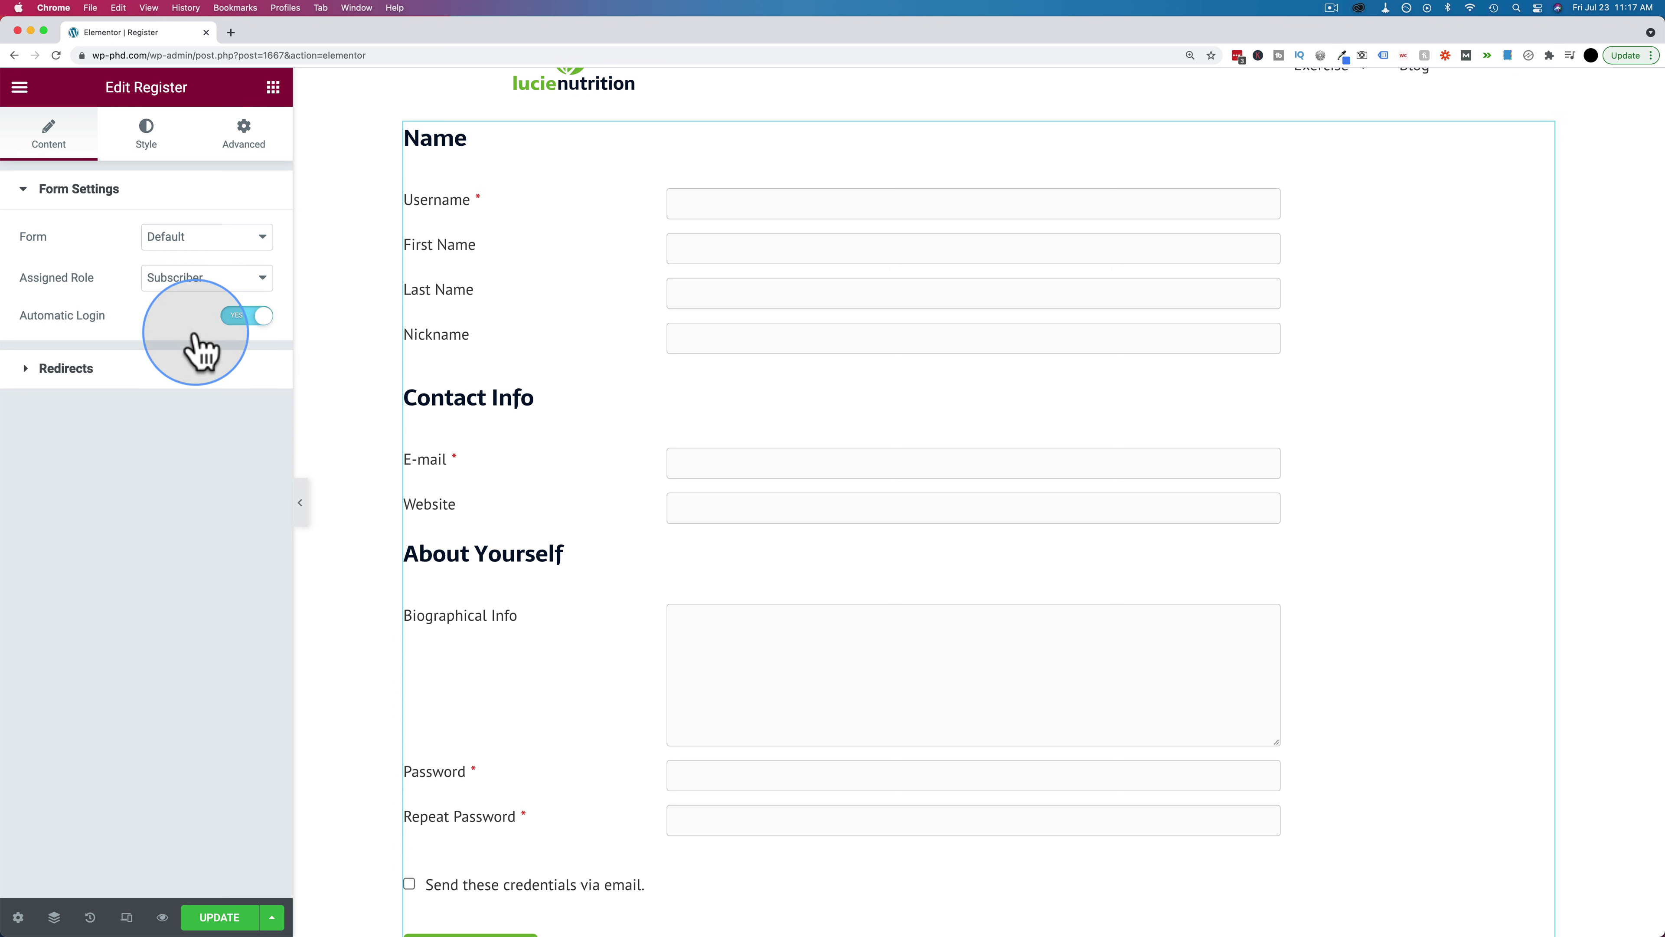
Review the after-registration and after-logout redirect URLs, then switch to the Style tab
{"action": "left_click", "coordinate": [27, 371]}
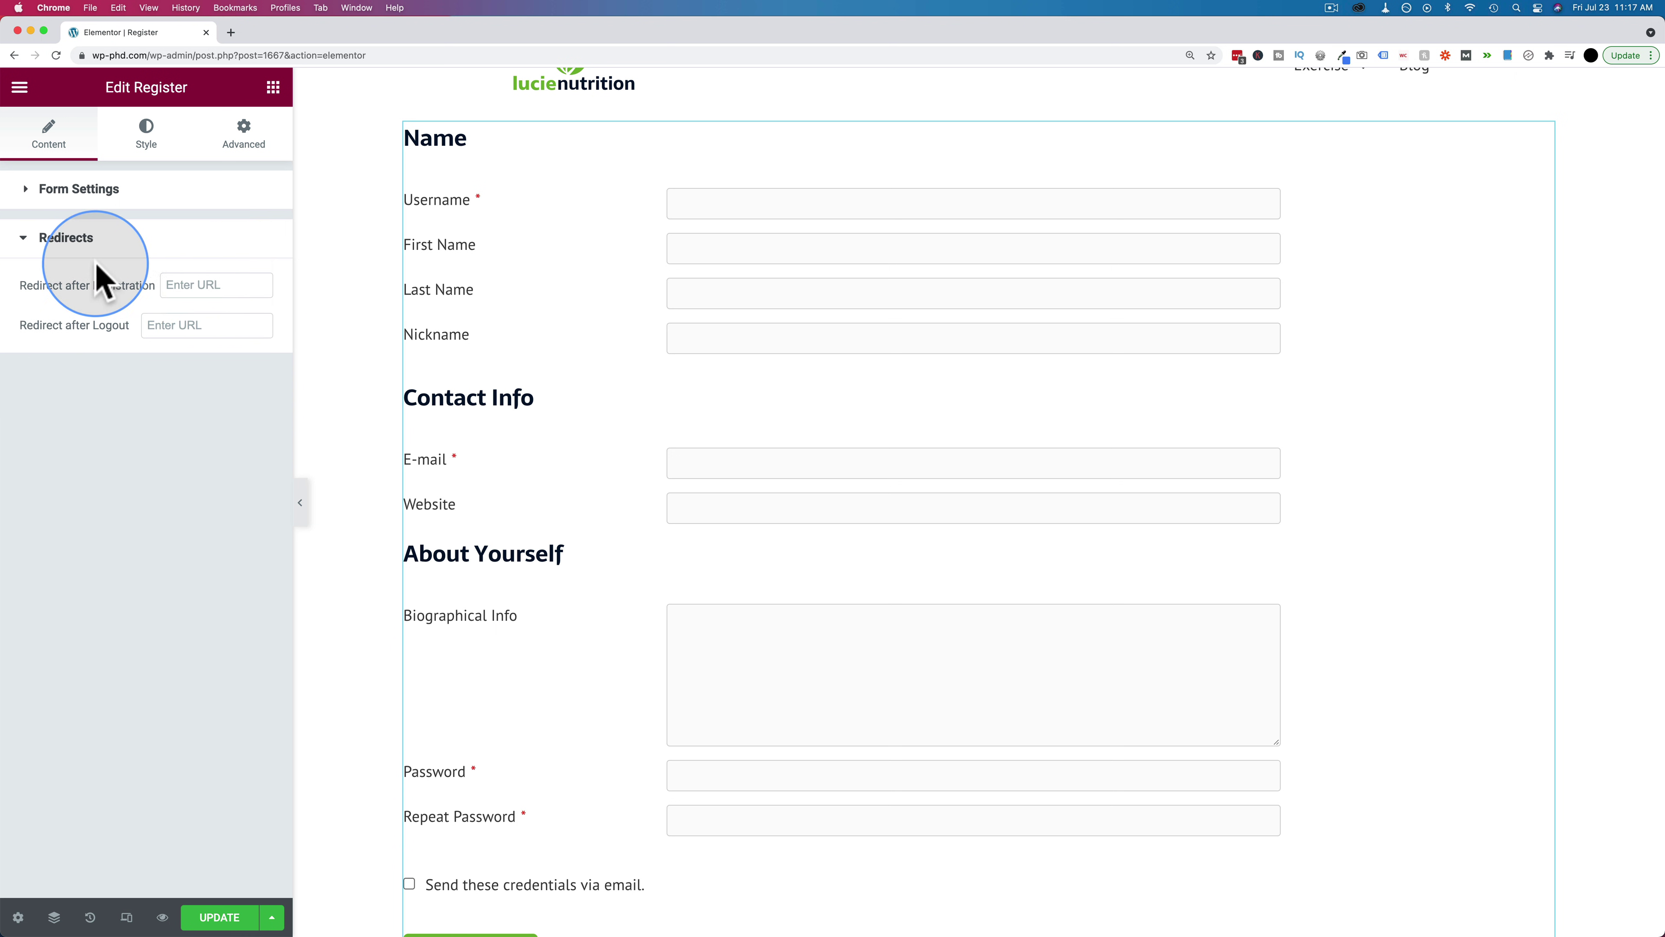
{"action": "left_click", "coordinate": [205, 287]}
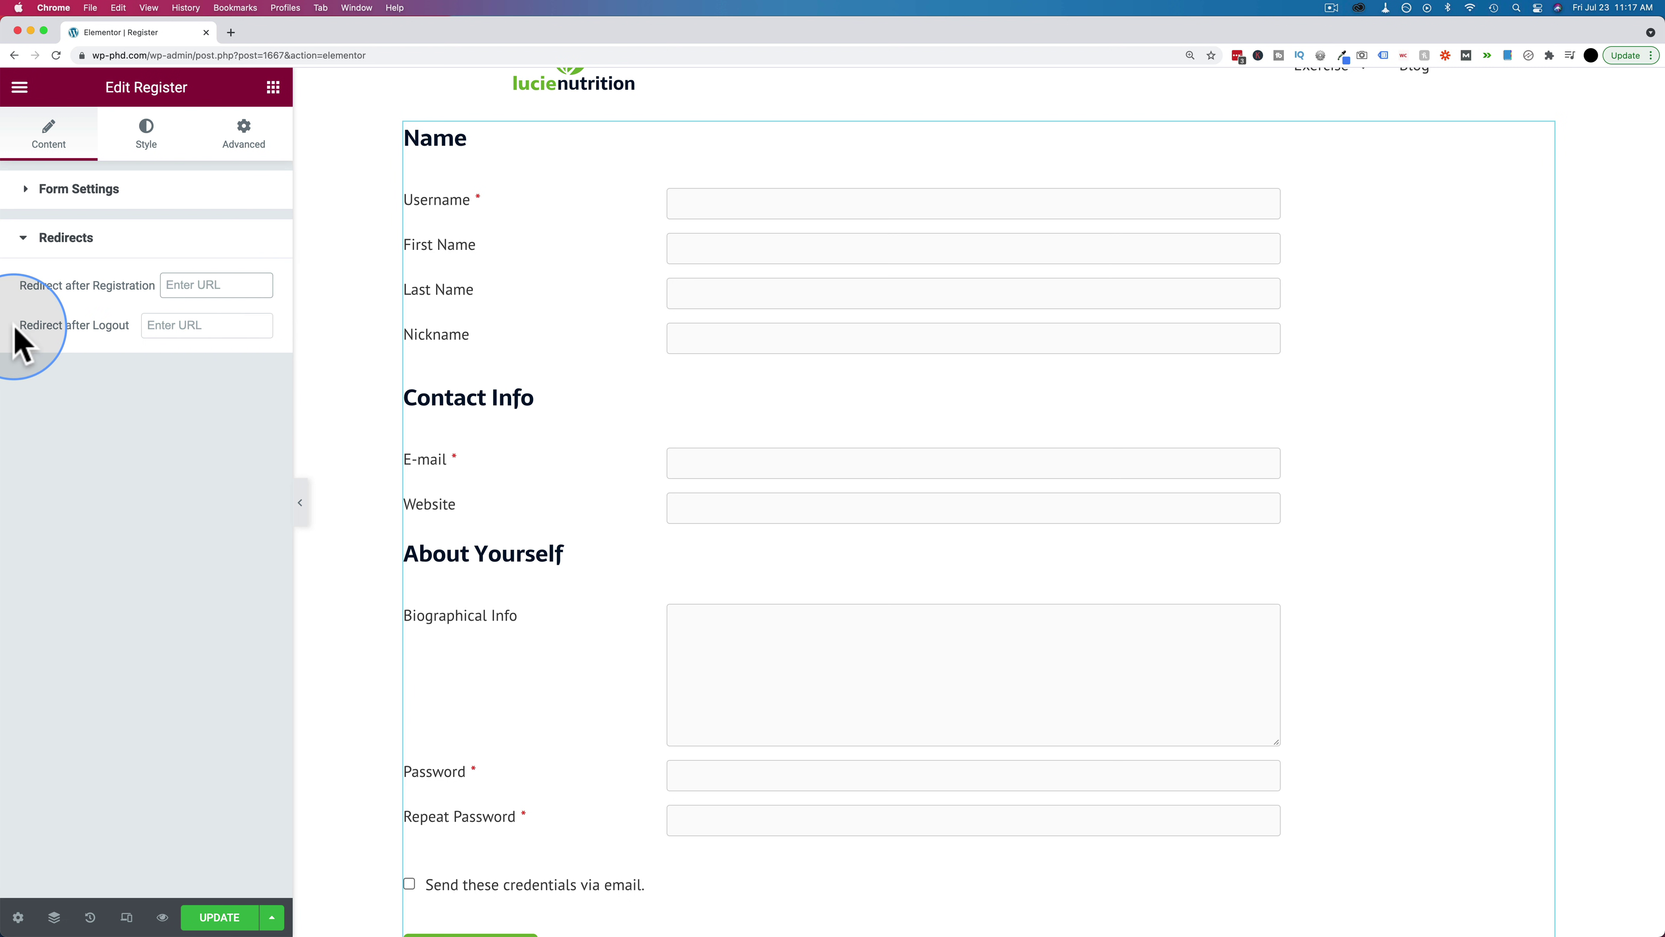
{"action": "left_click", "coordinate": [199, 331]}
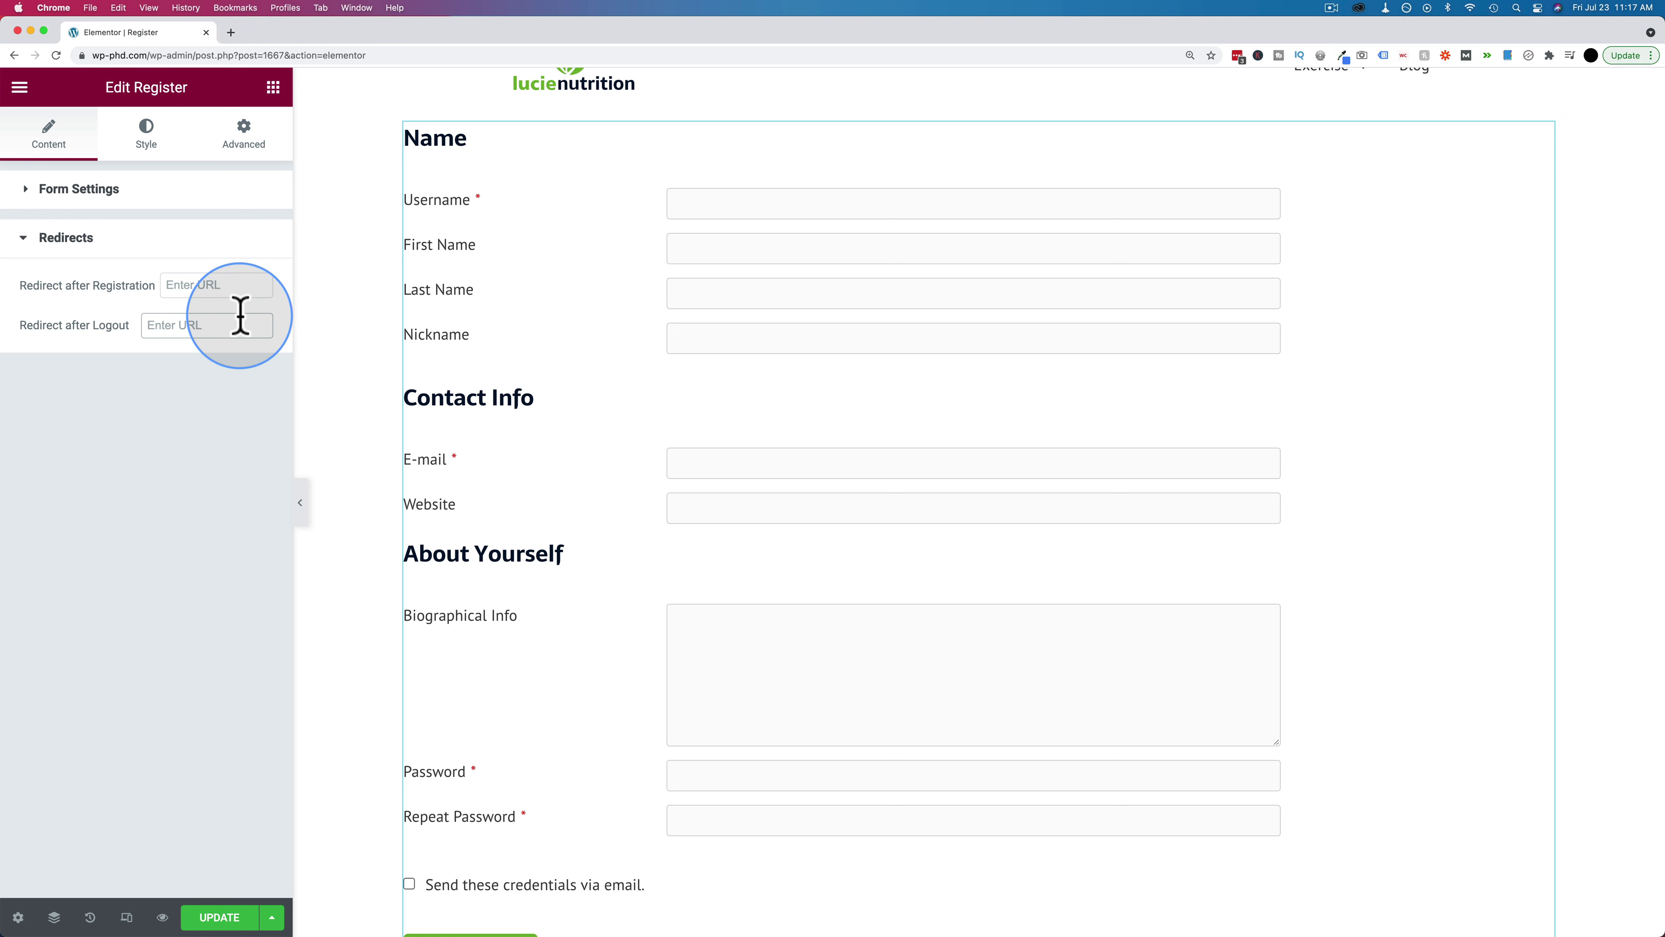
{"action": "left_click", "coordinate": [139, 158]}
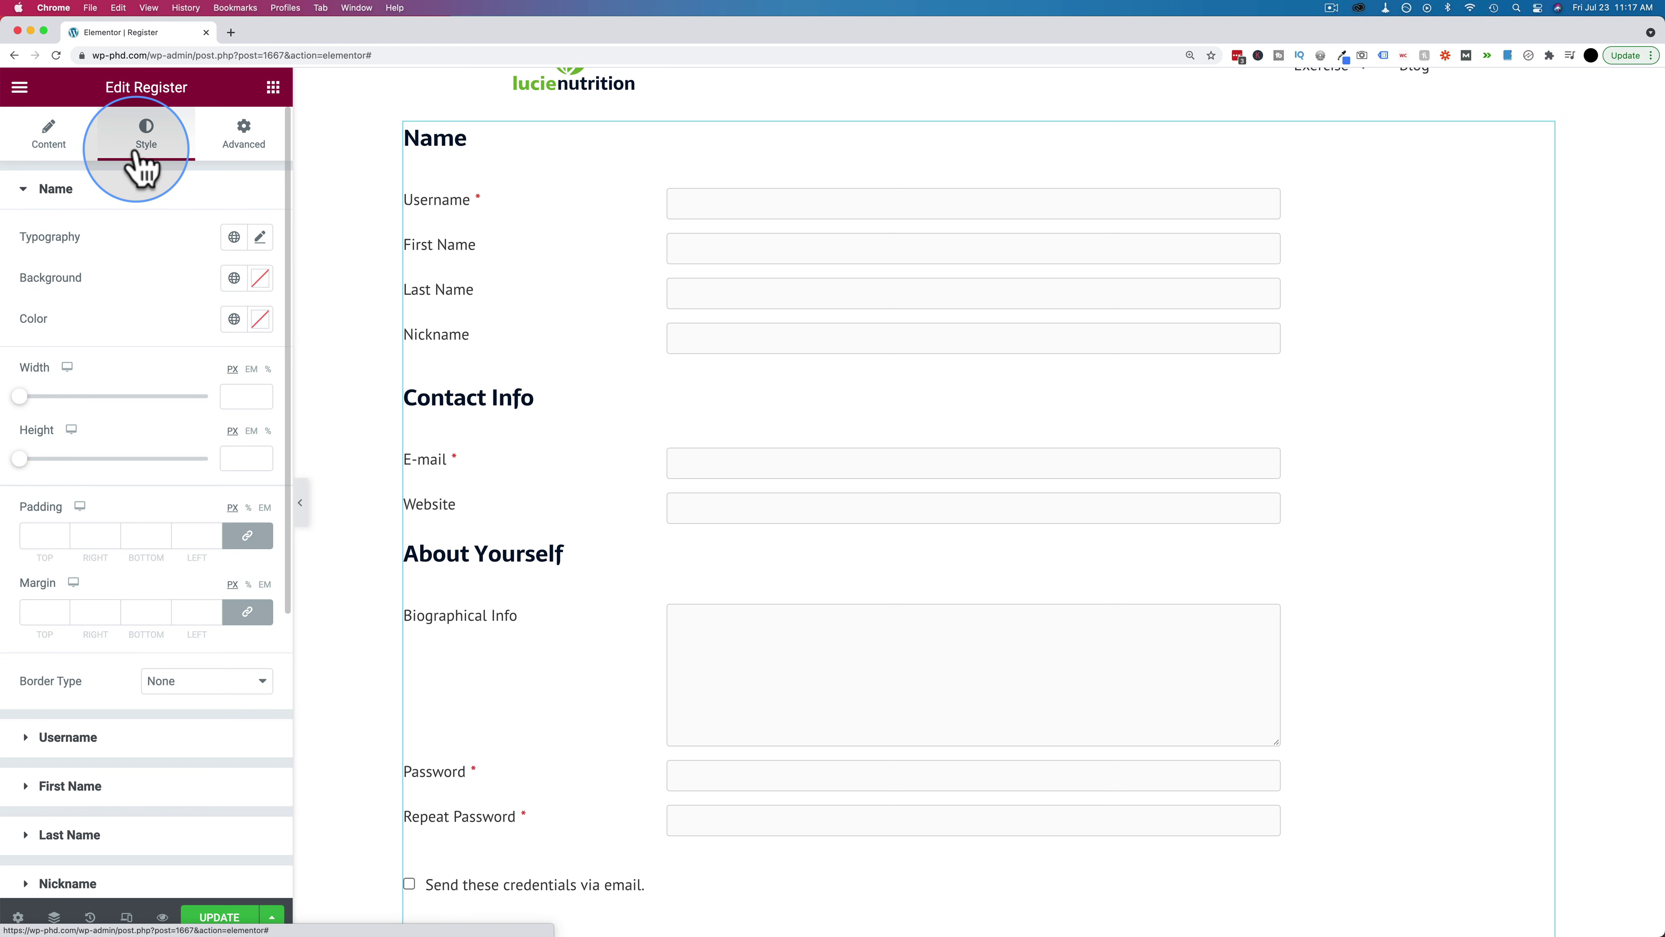
Expand and collapse the Name style section of the registration form
{"action": "left_click", "coordinate": [21, 191]}
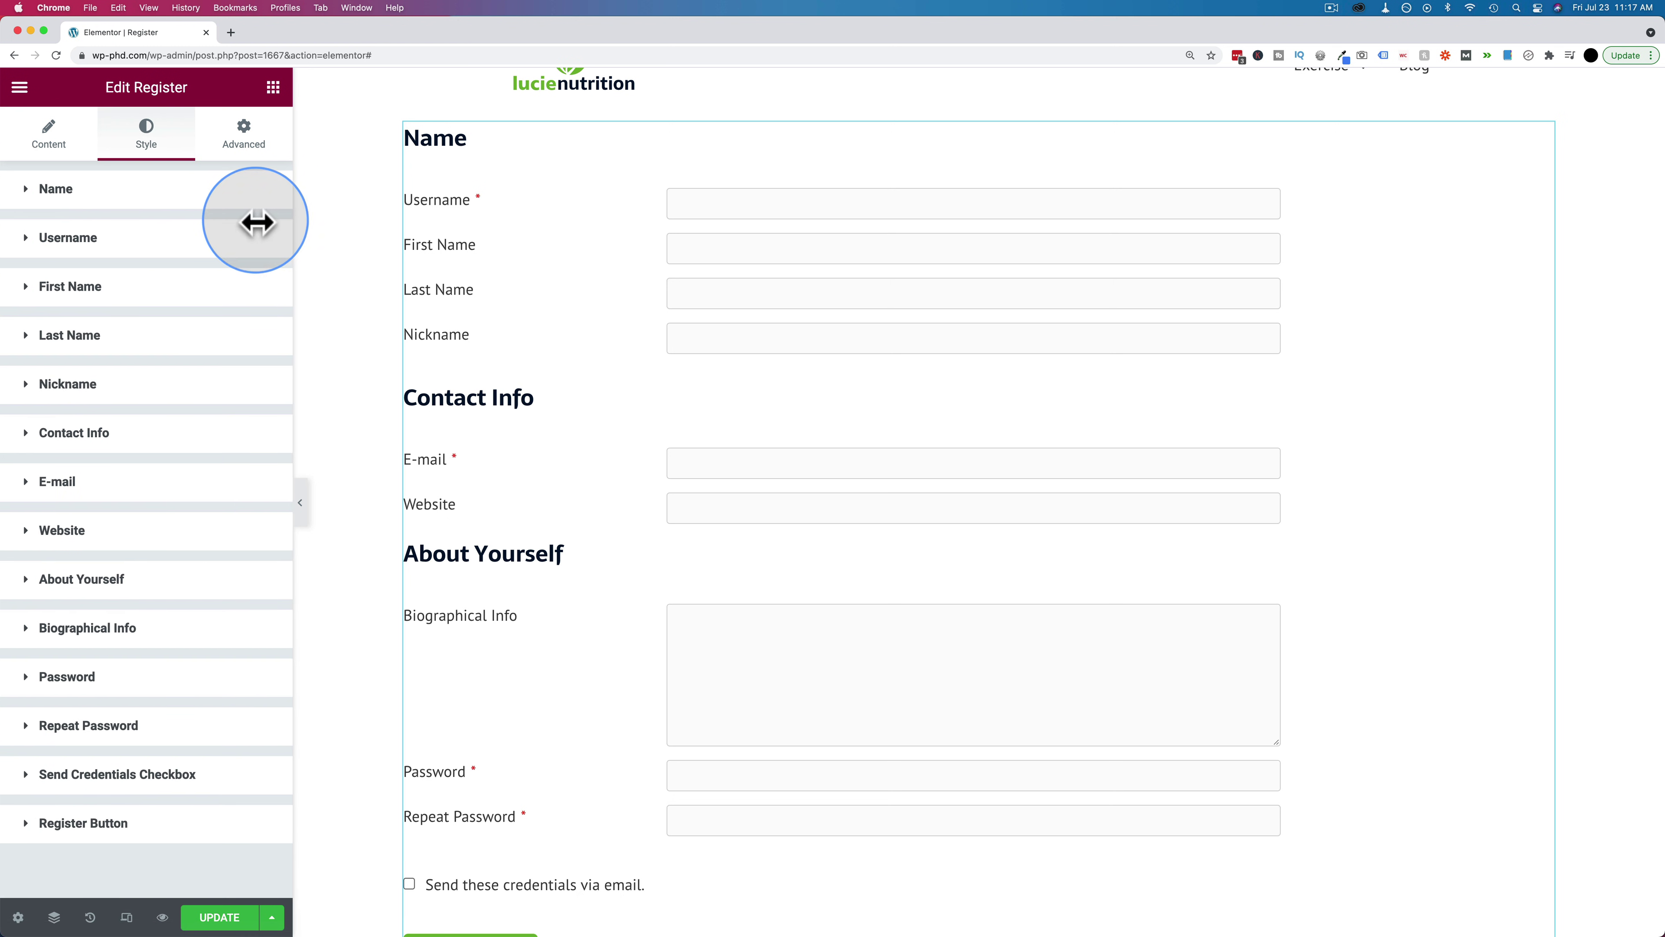
{"action": "left_click", "coordinate": [41, 190]}
{"action": "left_click", "coordinate": [41, 191]}
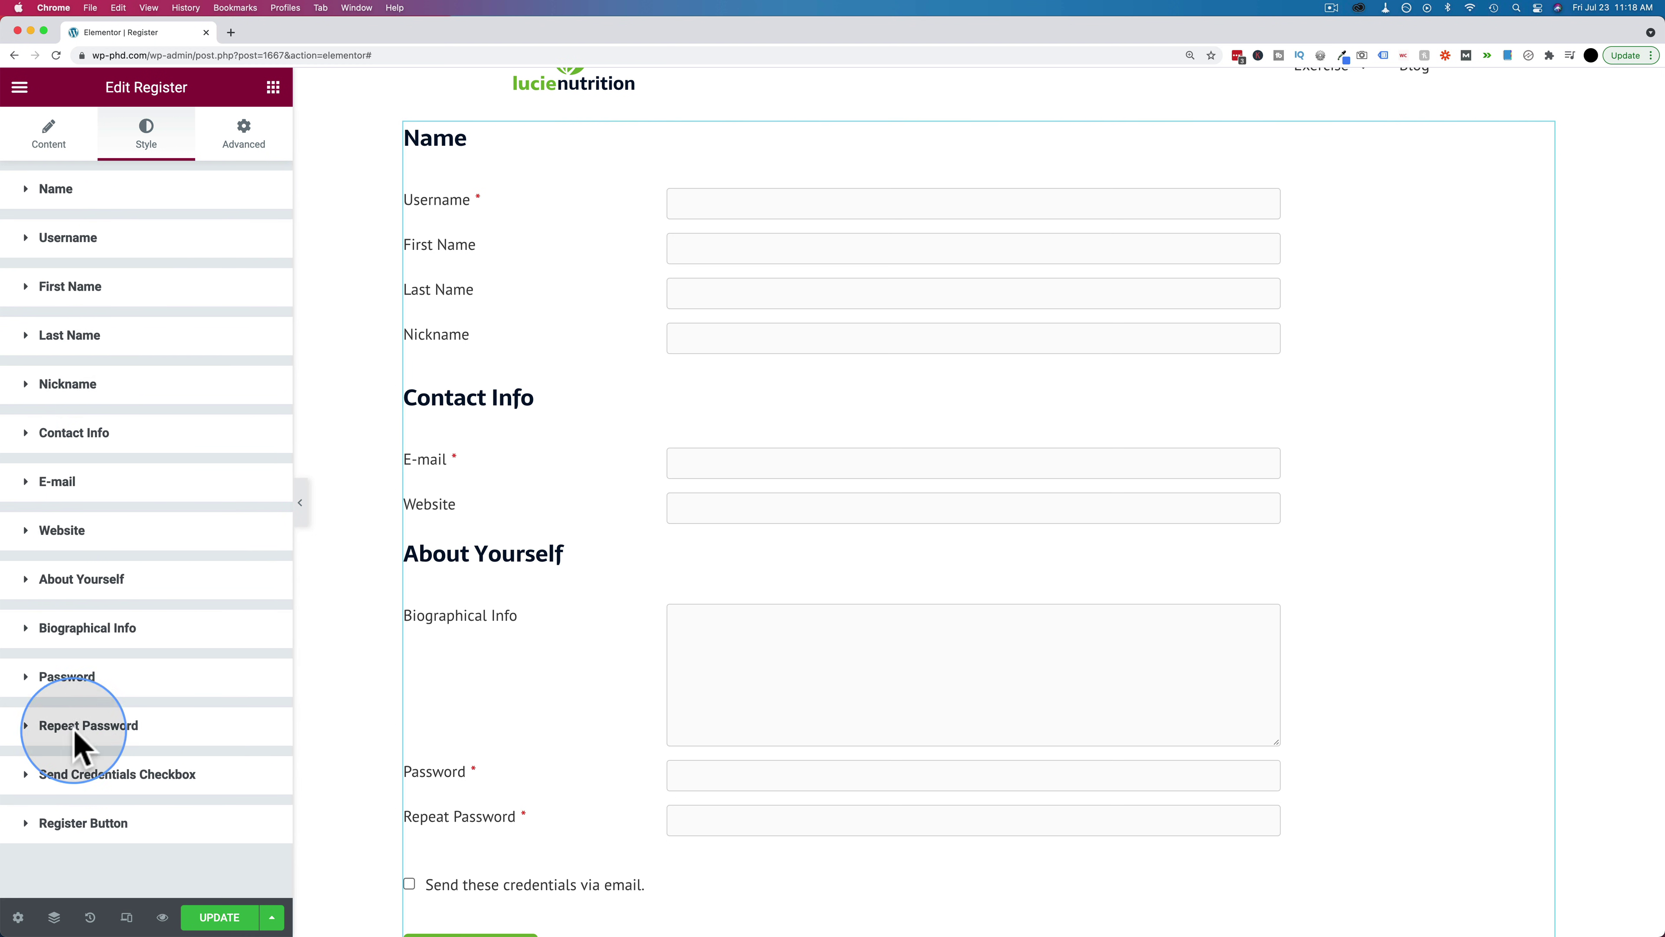
Save the Register page with Update and open Elementor's main menu
{"action": "scroll", "coordinate": [599, 430], "scroll_direction": "down", "scroll_amount": 8}
{"action": "scroll", "coordinate": [598, 429], "scroll_direction": "down", "scroll_amount": 2}
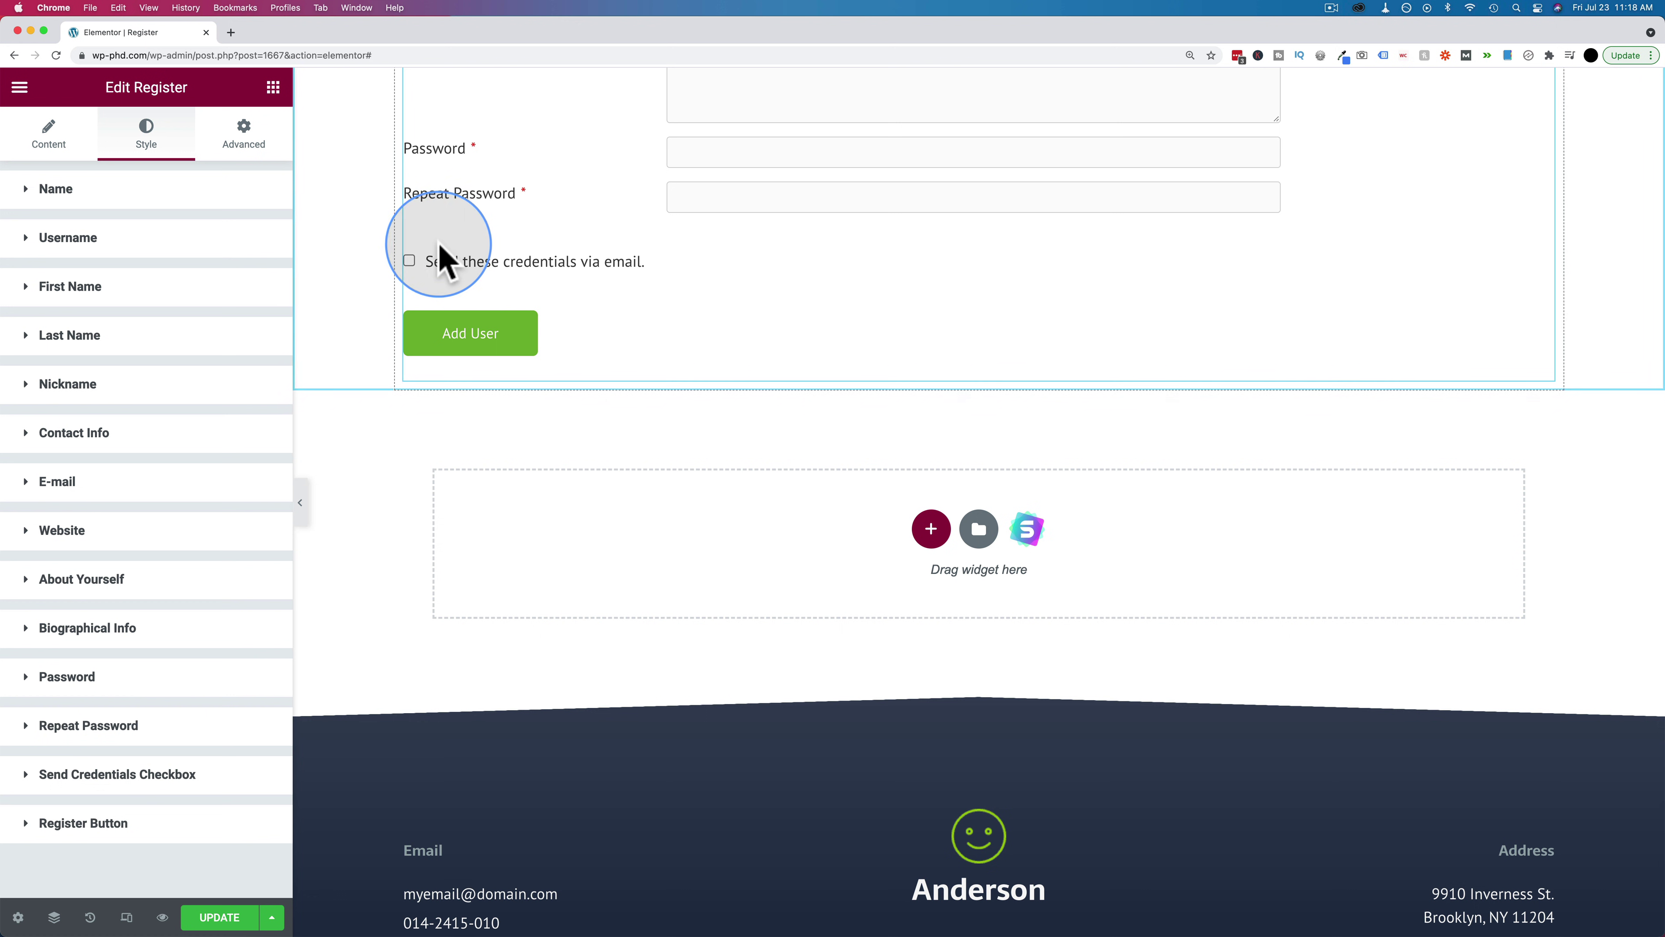
{"action": "scroll", "coordinate": [401, 372], "scroll_direction": "up", "scroll_amount": 5}
{"action": "scroll", "coordinate": [401, 372], "scroll_direction": "up", "scroll_amount": 4}
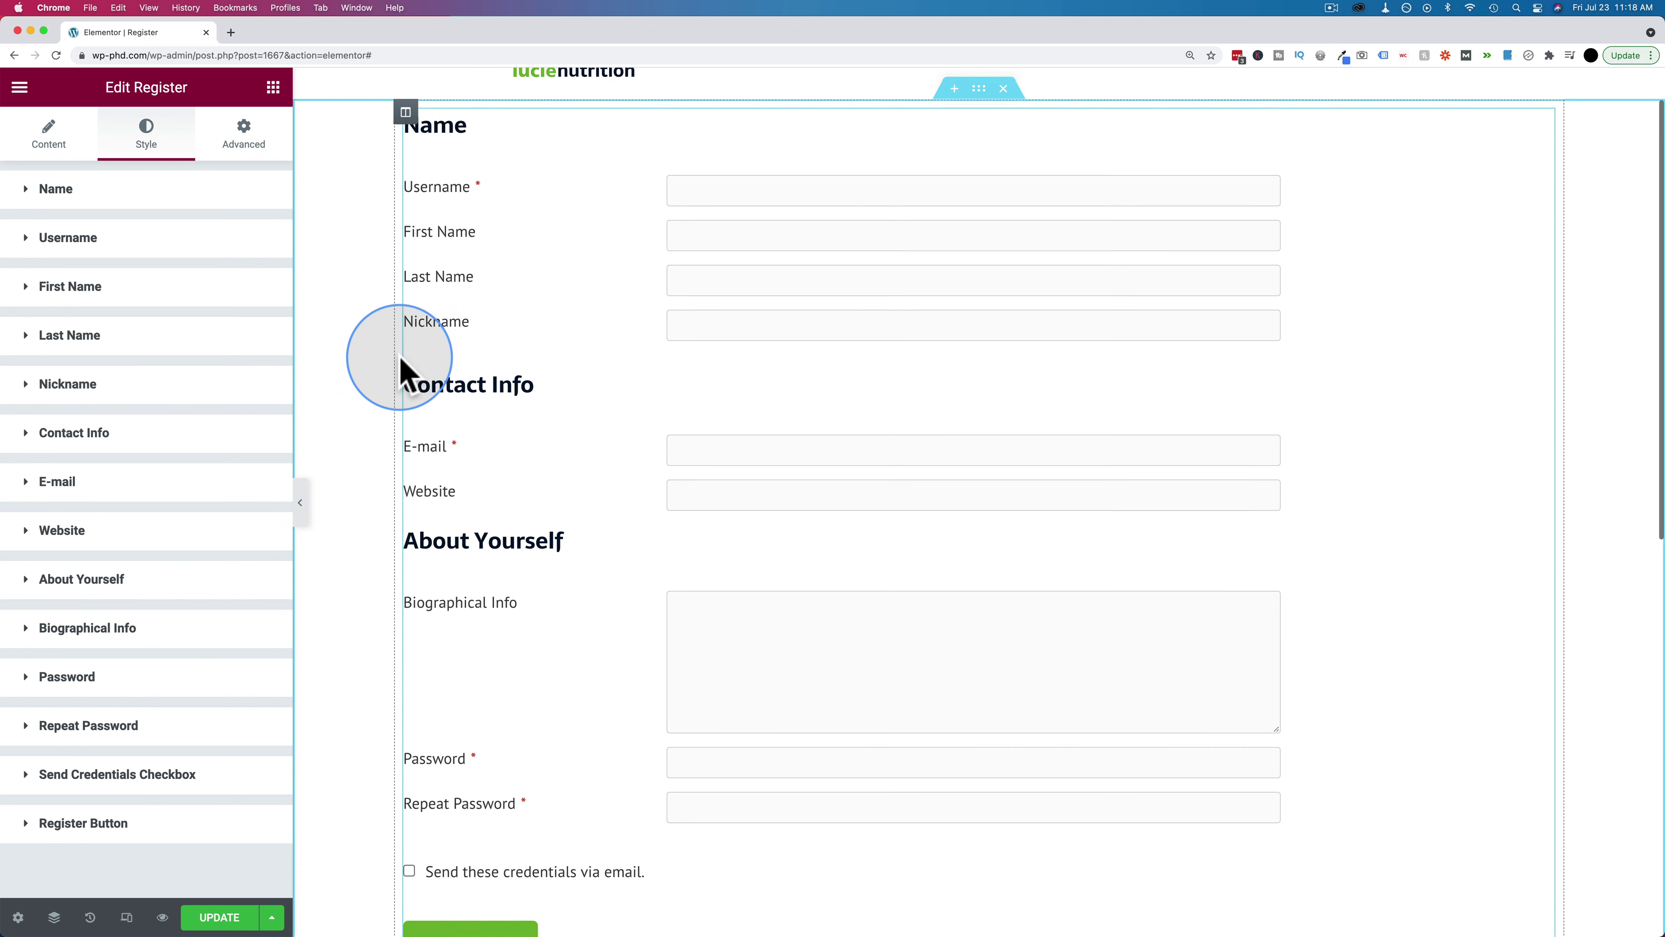
{"action": "left_click", "coordinate": [220, 917]}
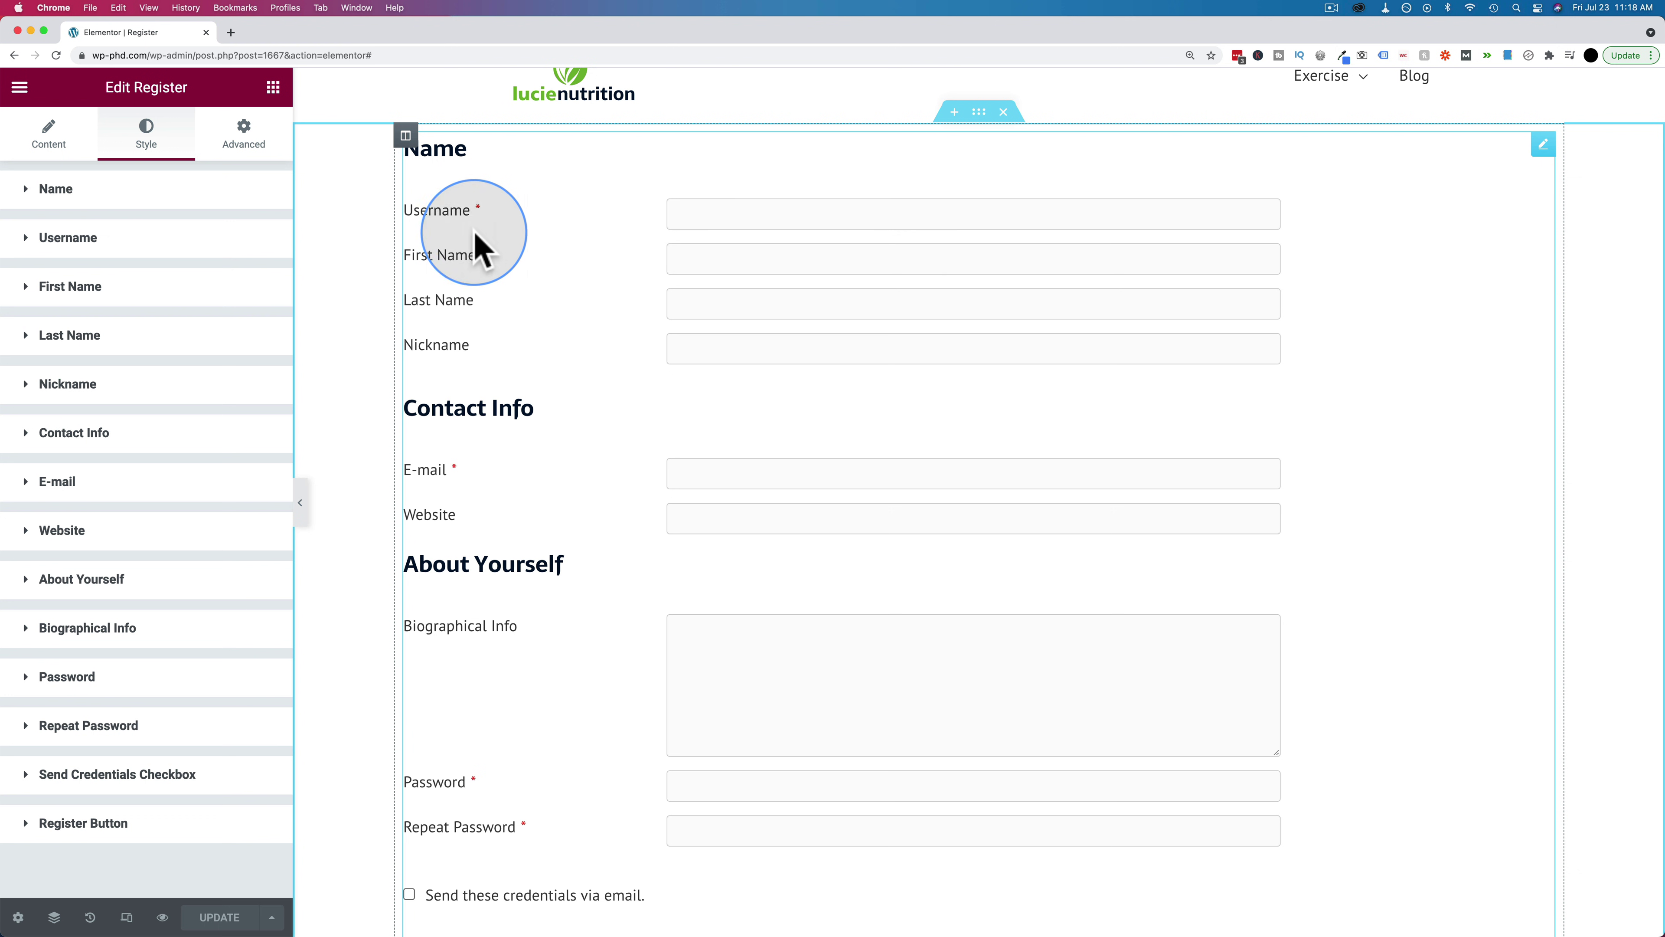
{"action": "left_click", "coordinate": [19, 88]}
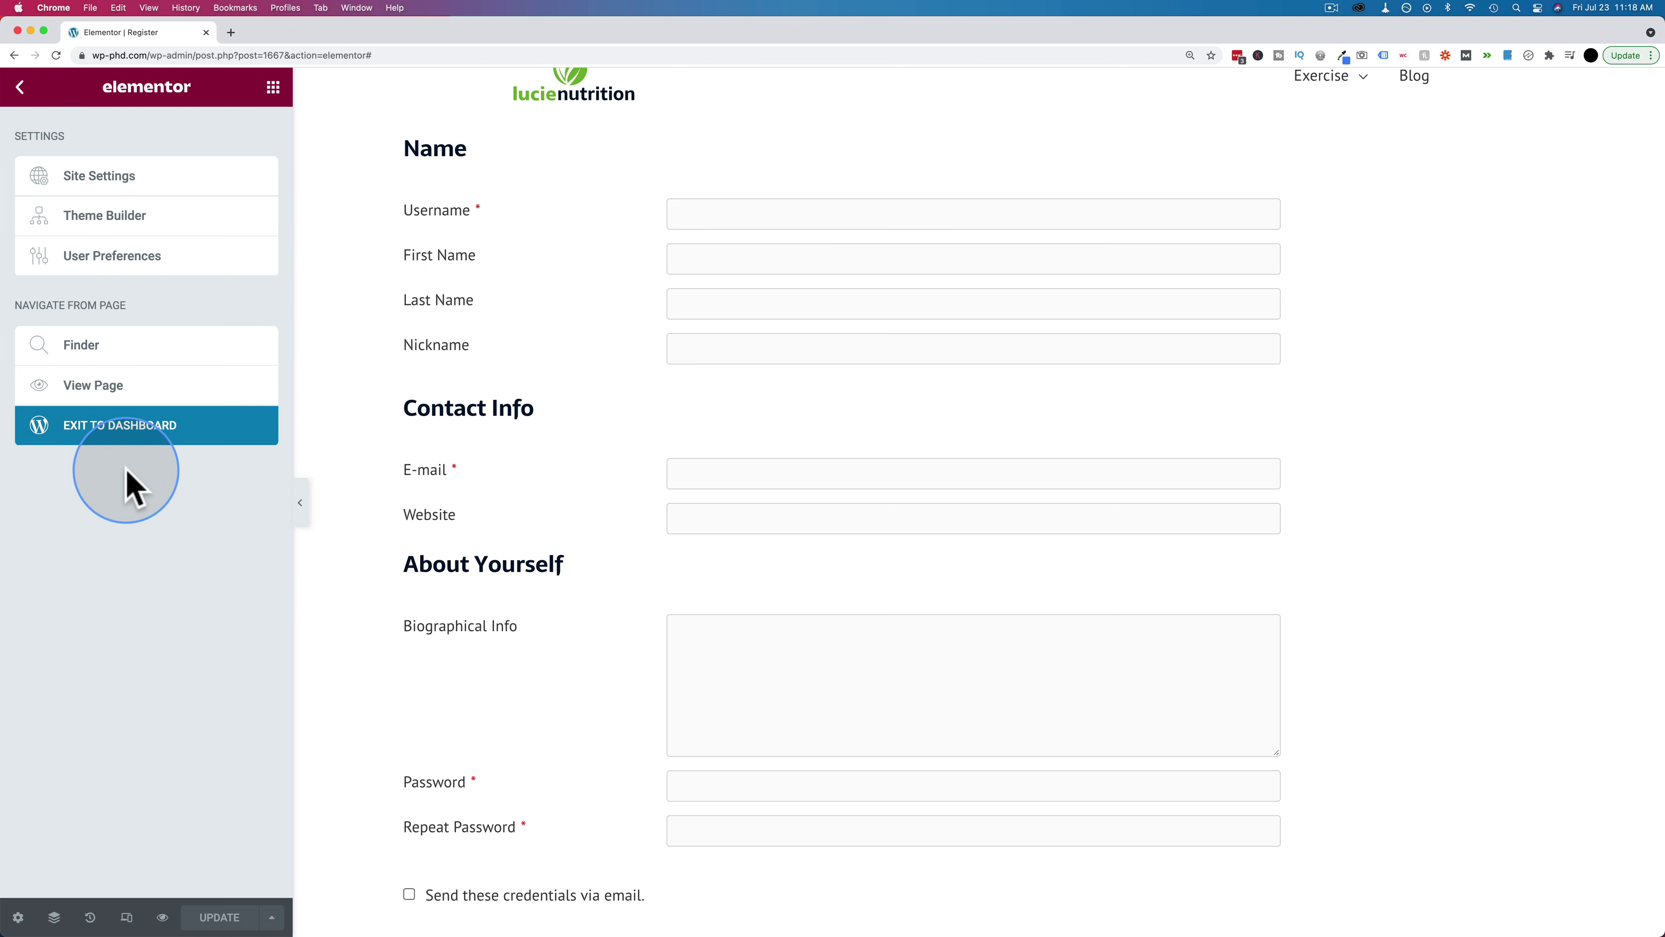
Create and publish a new WordPress page titled 'Edit Profile'
{"action": "left_click", "coordinate": [100, 430]}
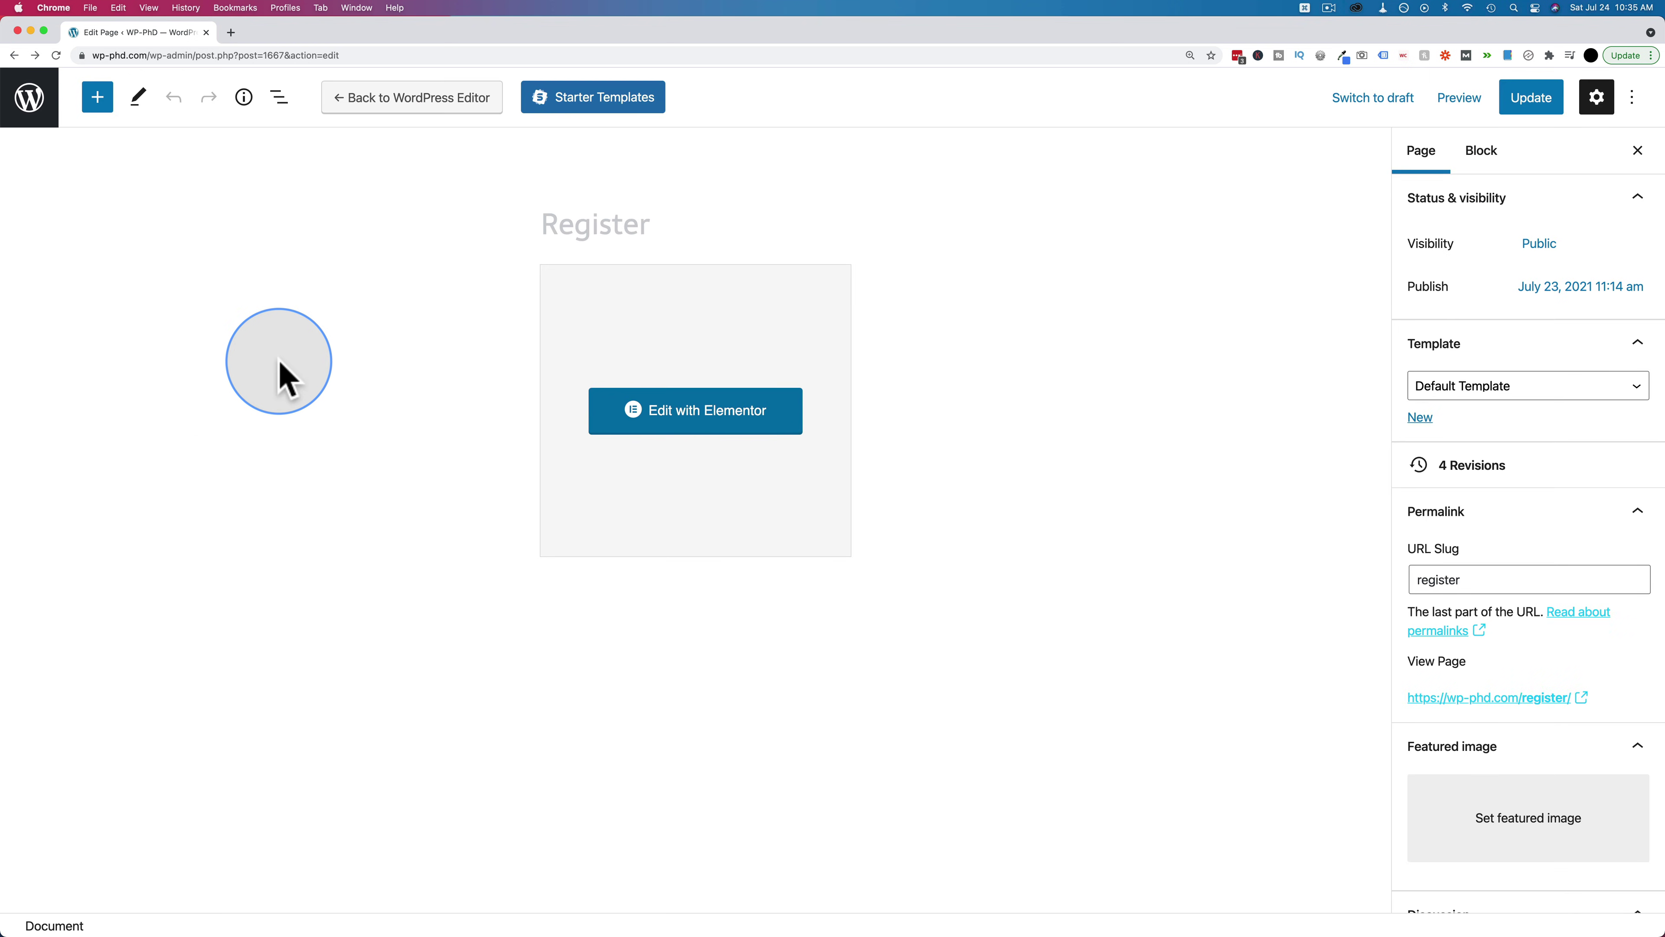
{"action": "left_click", "coordinate": [30, 108]}
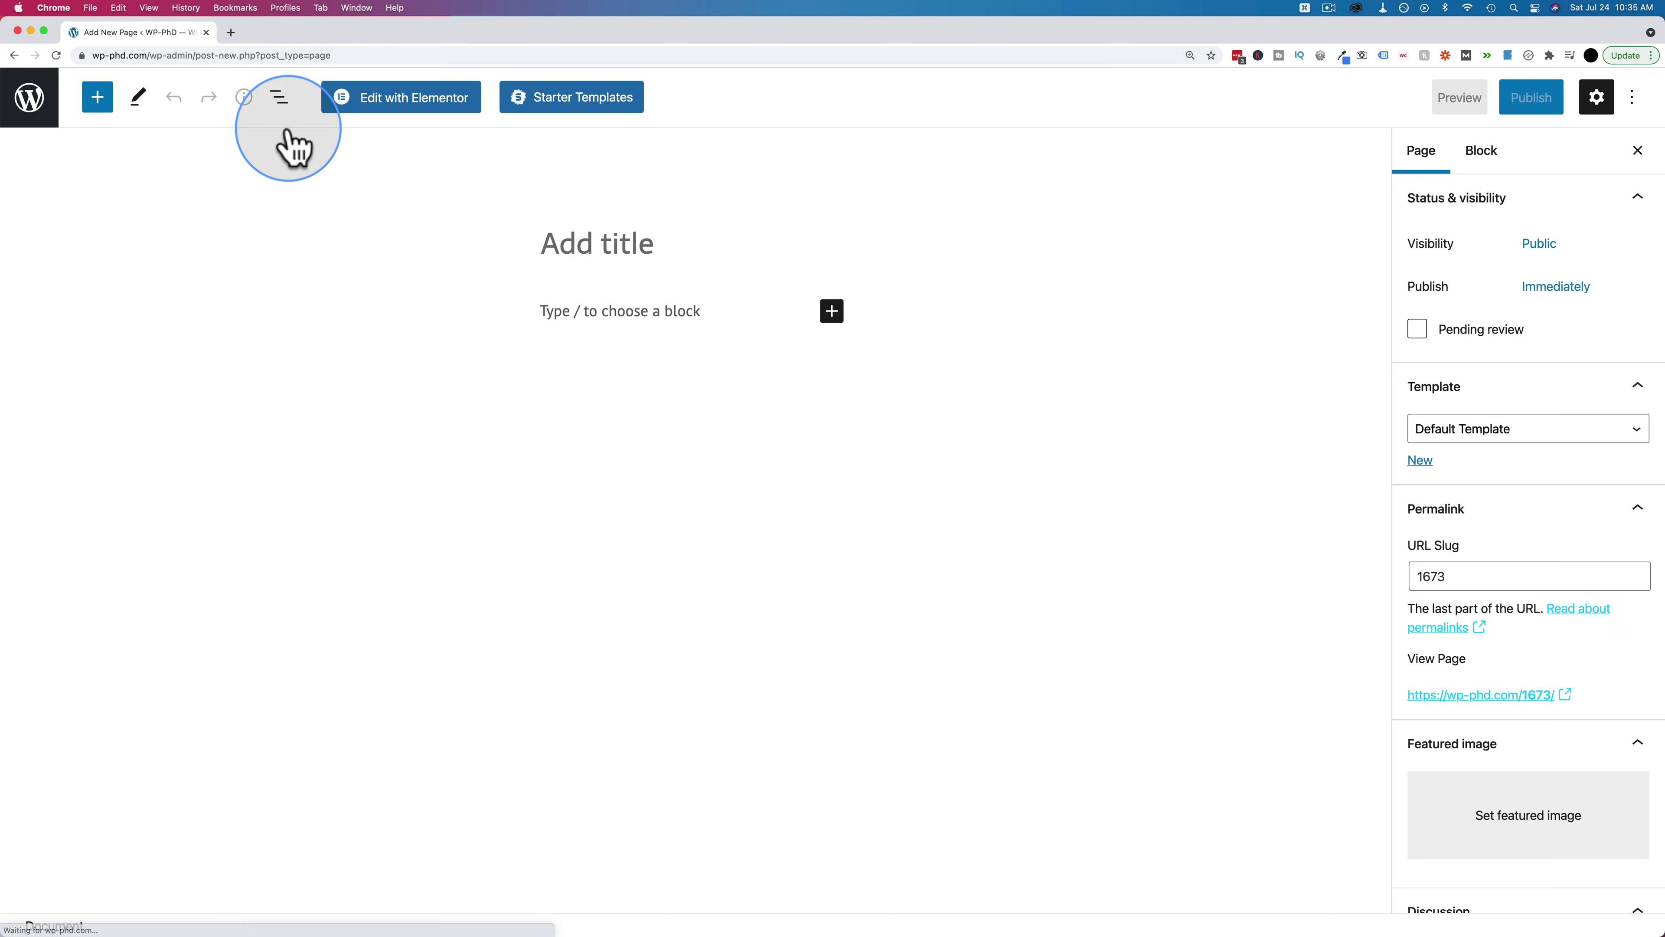
{"action": "type", "text": "Edit P"}
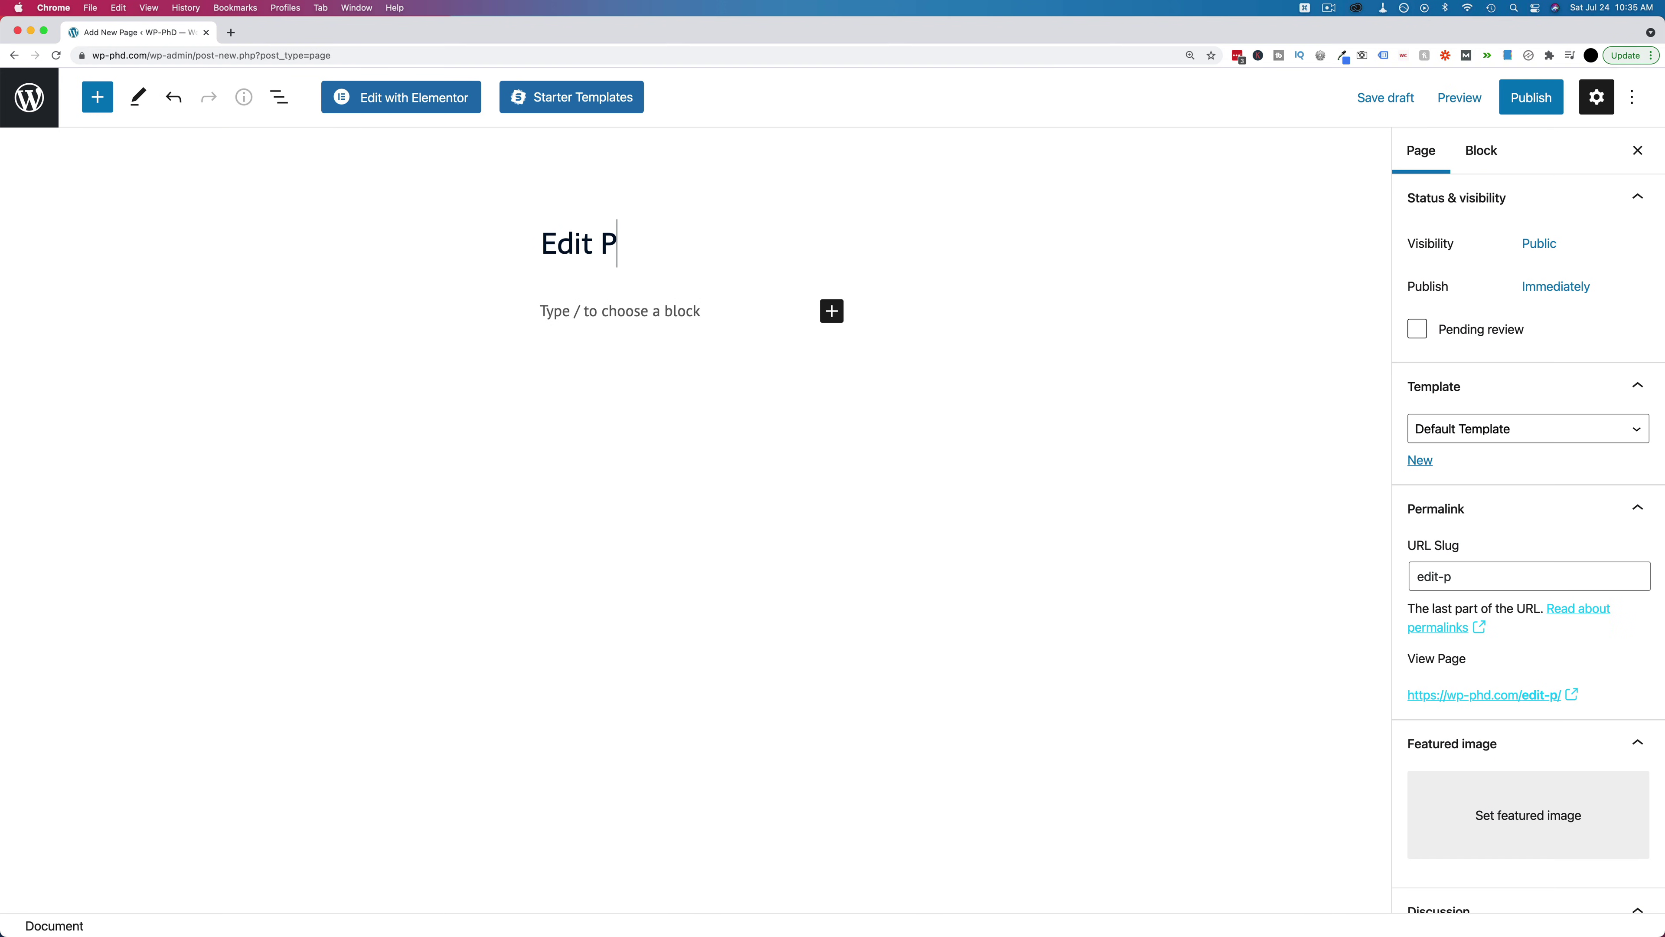
{"action": "type", "text": "rofile"}
{"action": "left_click", "coordinate": [1530, 101]}
{"action": "left_click", "coordinate": [1470, 102]}
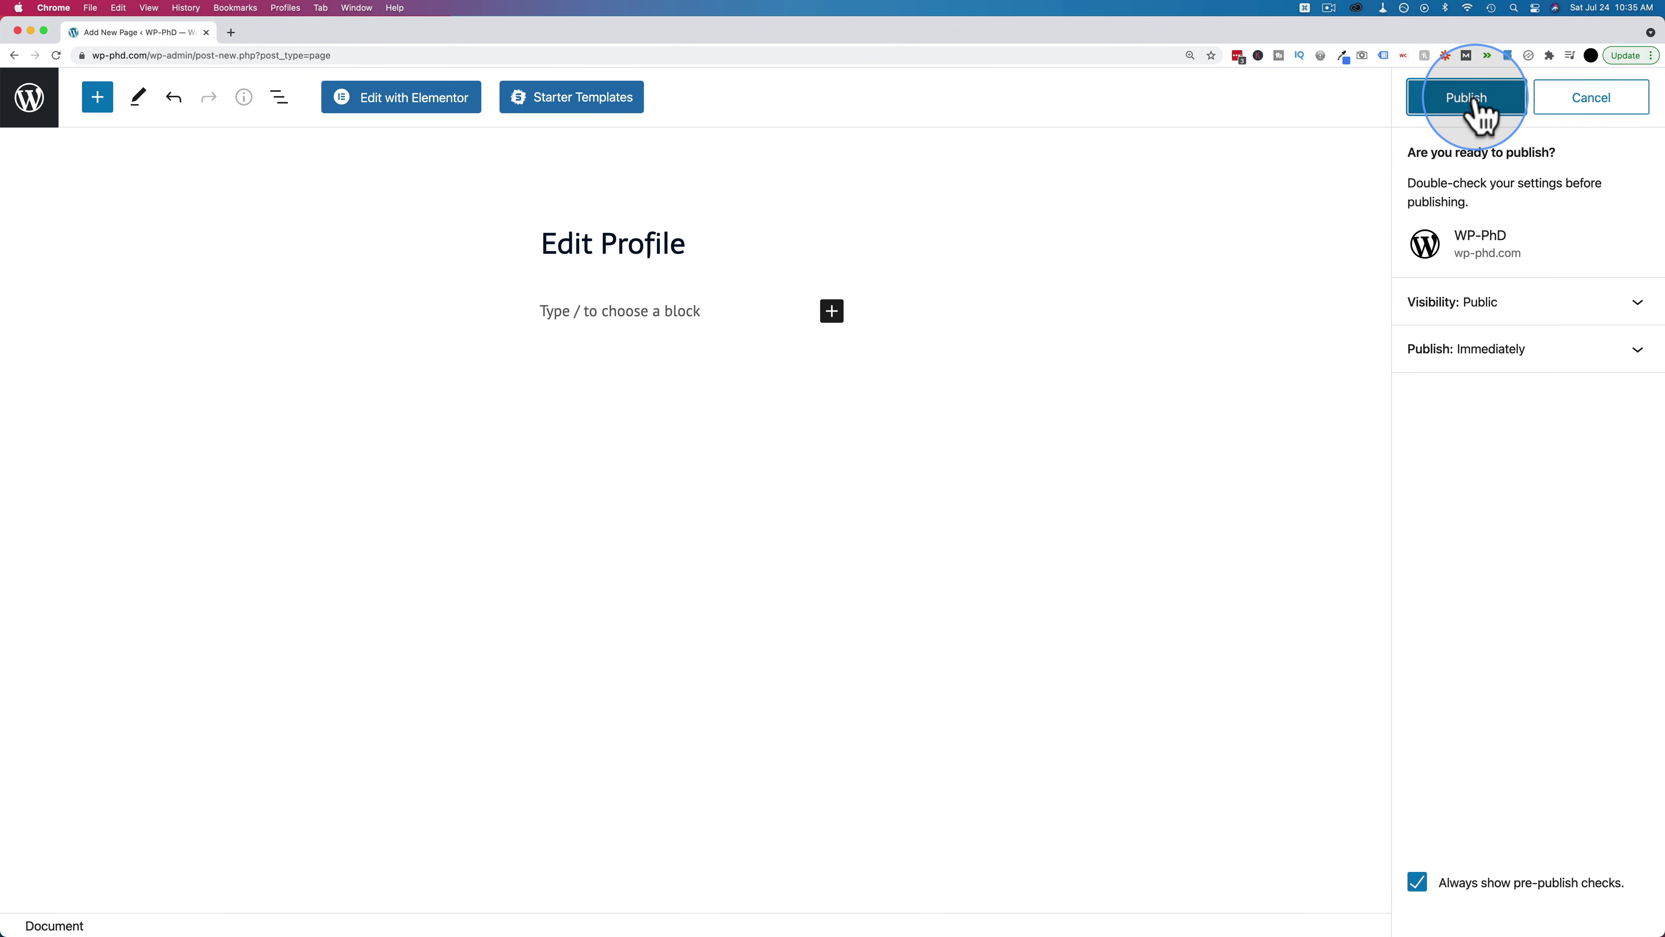
Open the Edit Profile page in Elementor and collapse the basic and pro widget groups
{"action": "left_click", "coordinate": [423, 108]}
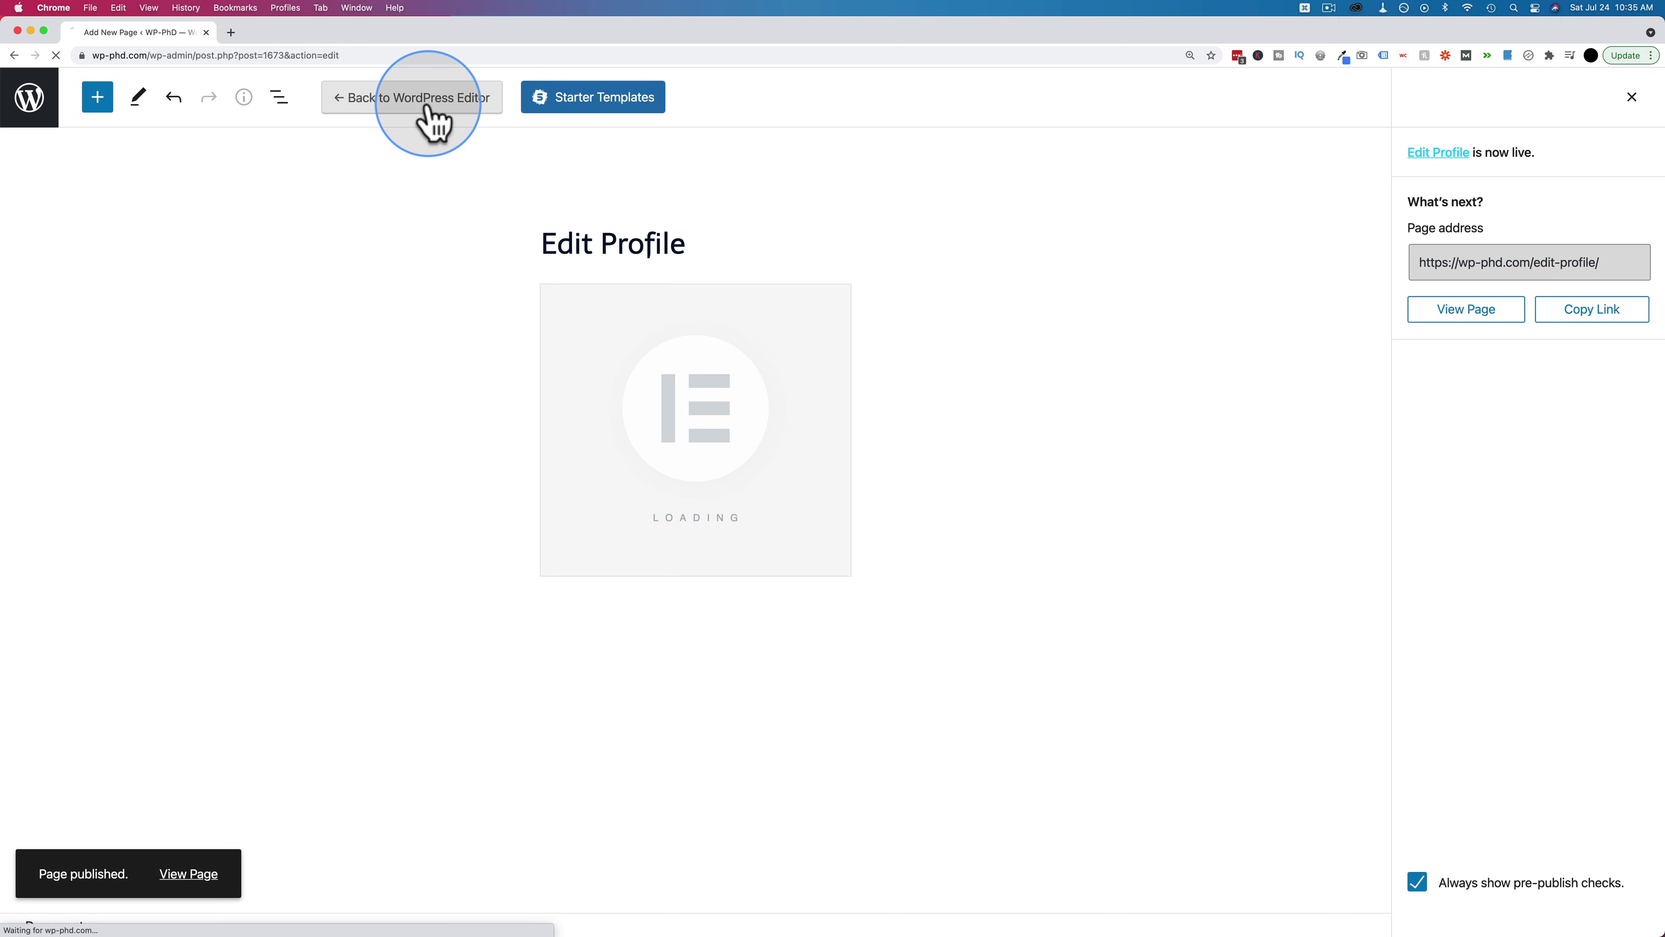
{"action": "left_click", "coordinate": [261, 216]}
{"action": "left_click", "coordinate": [261, 263]}
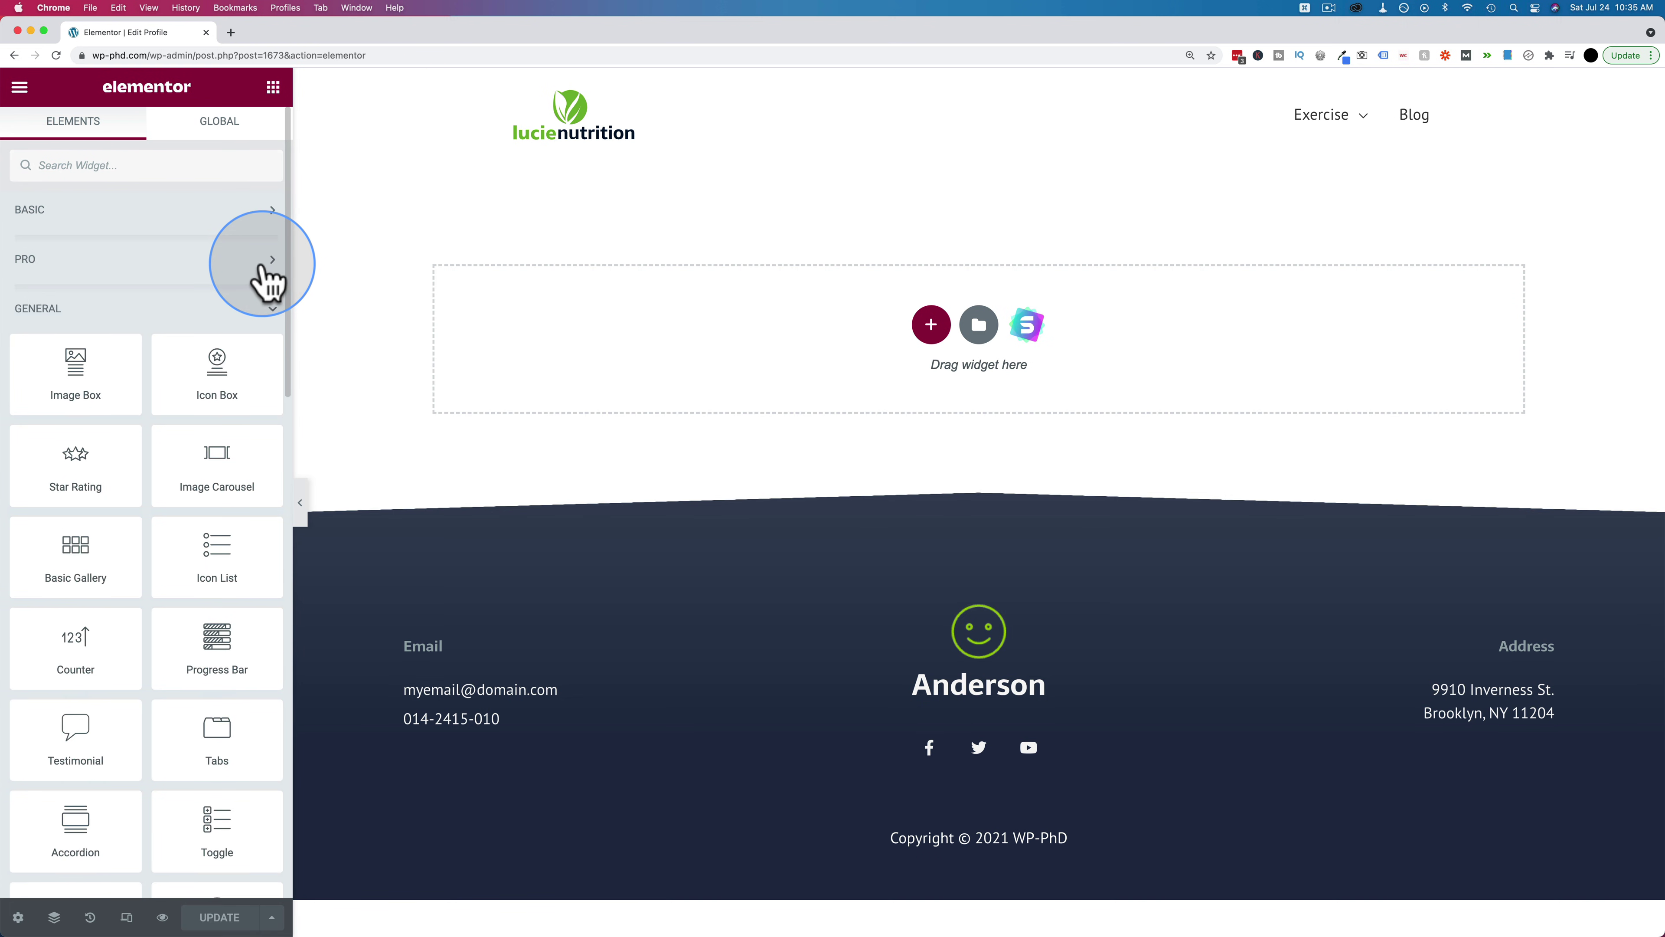
Add the Profile Builder Edit Profile form widget to the page
{"action": "left_click", "coordinate": [258, 315]}
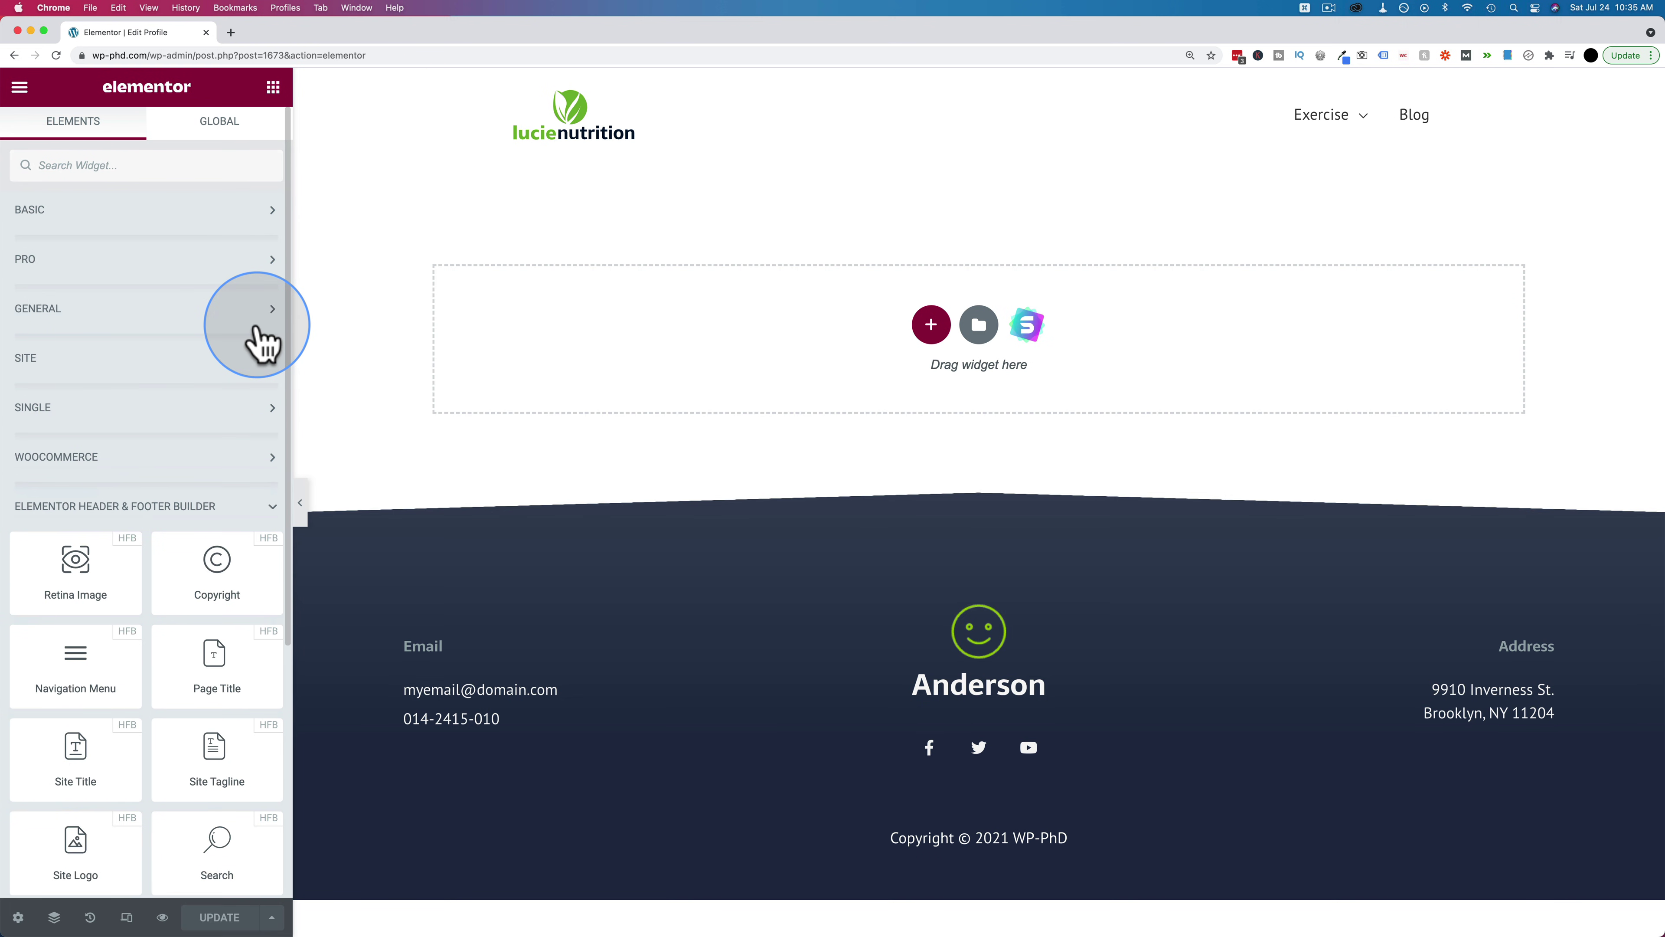
{"action": "left_click", "coordinate": [241, 508]}
{"action": "left_click_drag", "start_coordinate": [100, 628], "coordinate": [878, 364]}
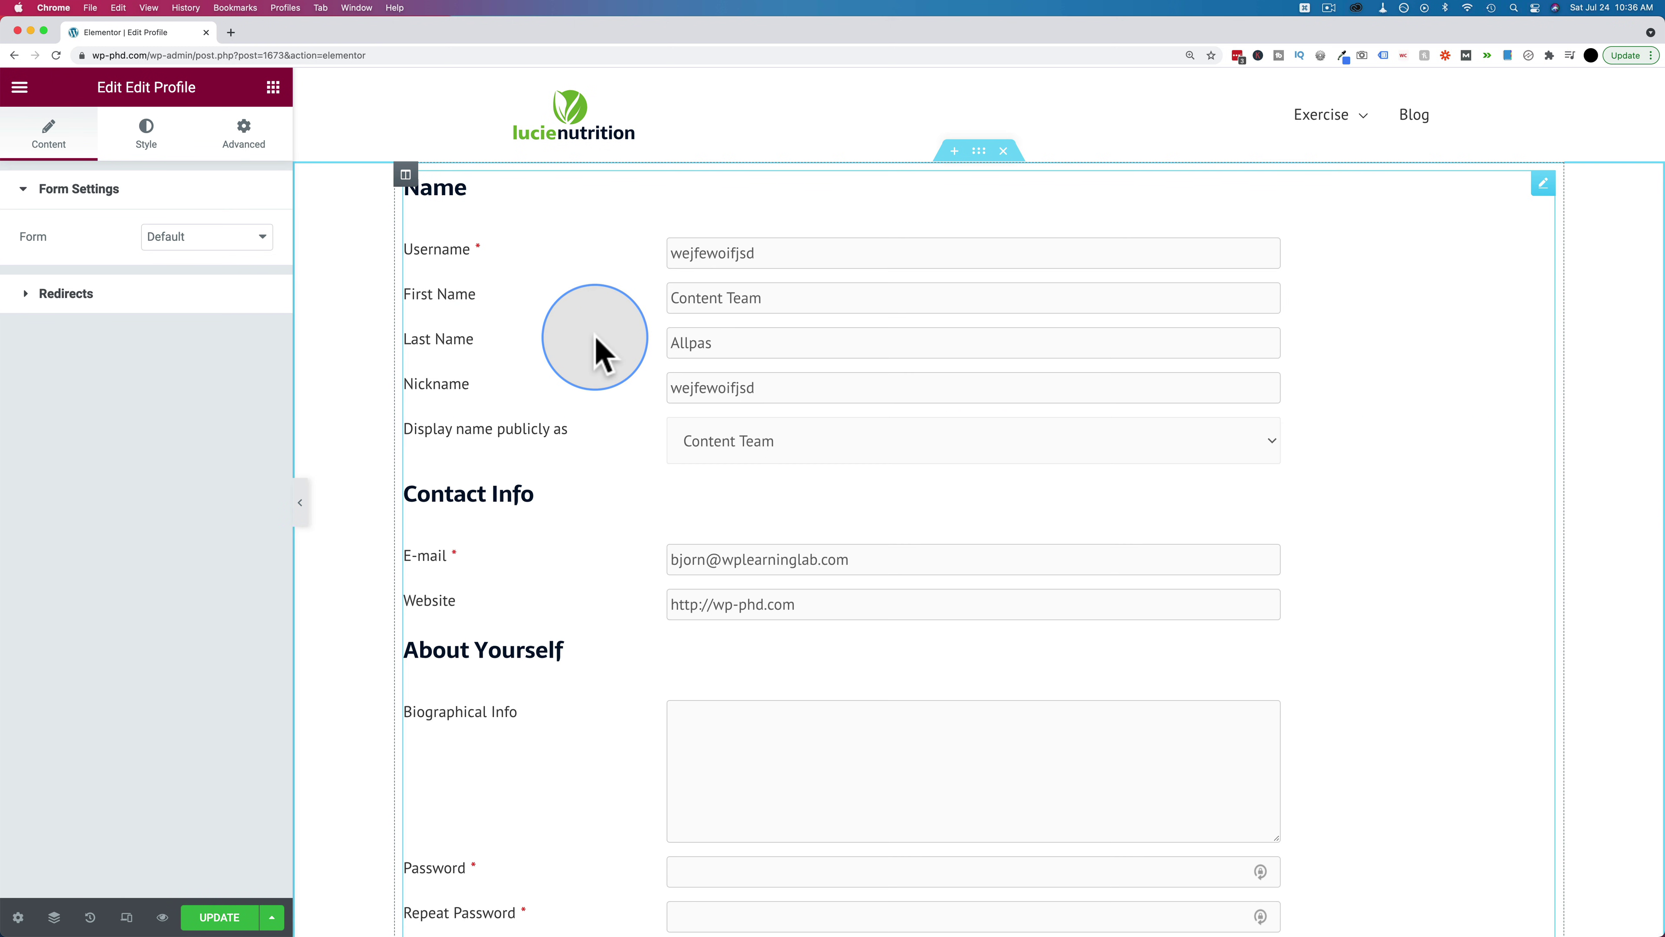
{"action": "scroll", "coordinate": [565, 446], "scroll_direction": "down", "scroll_amount": 5}
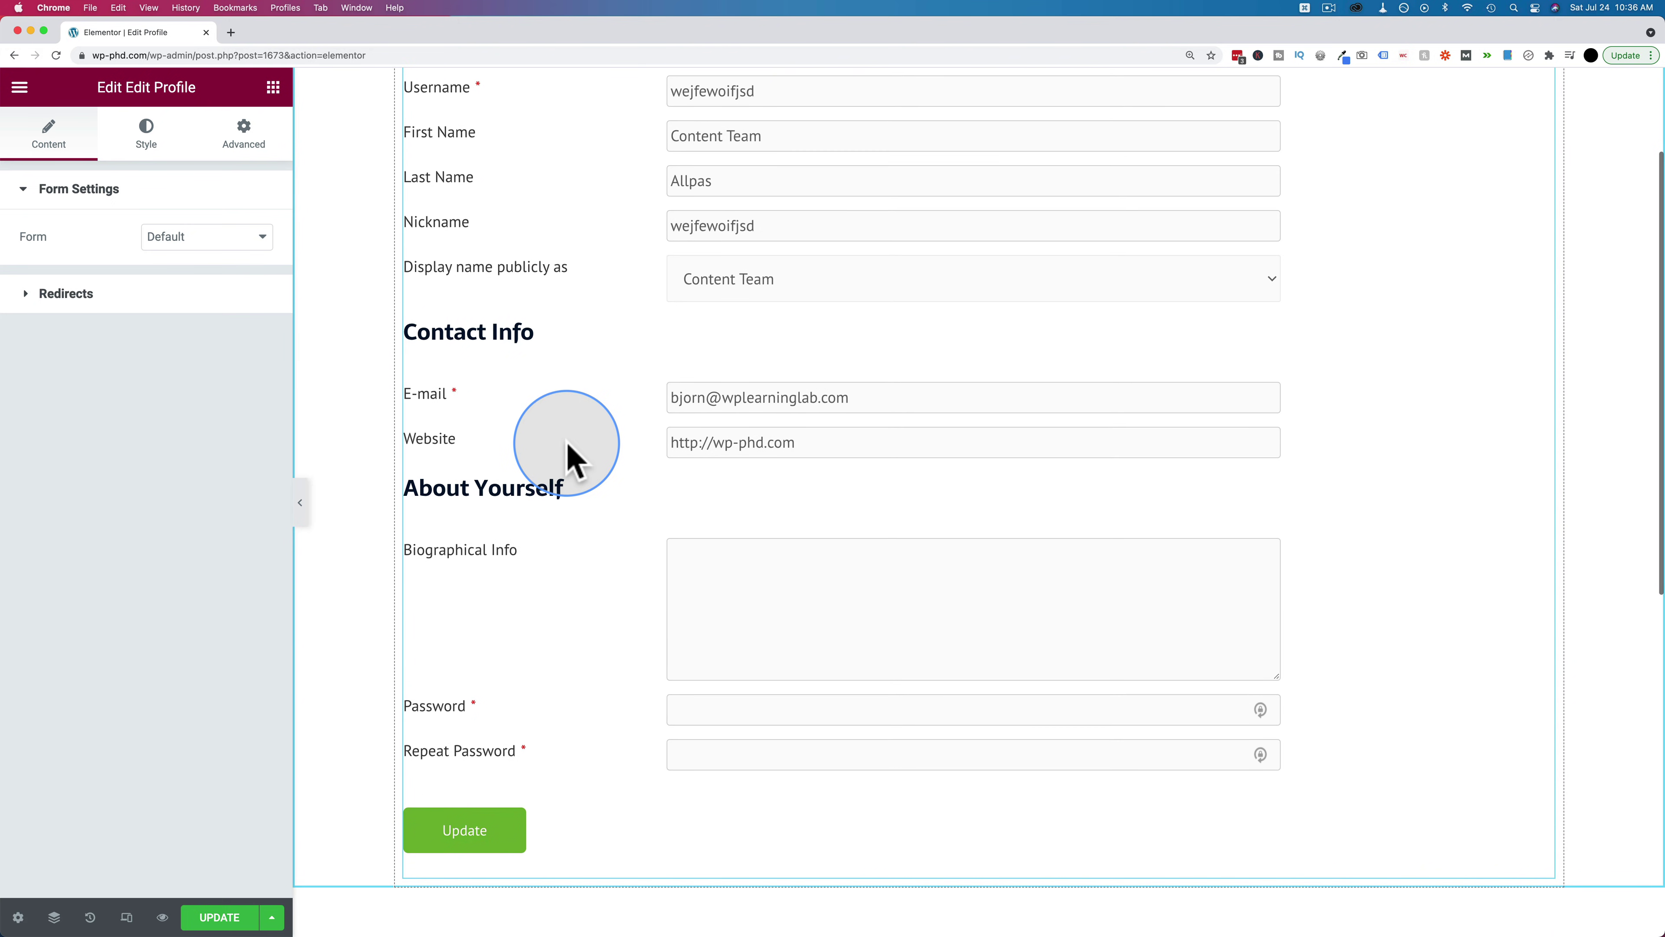
{"action": "scroll", "coordinate": [569, 457], "scroll_direction": "up", "scroll_amount": 5}
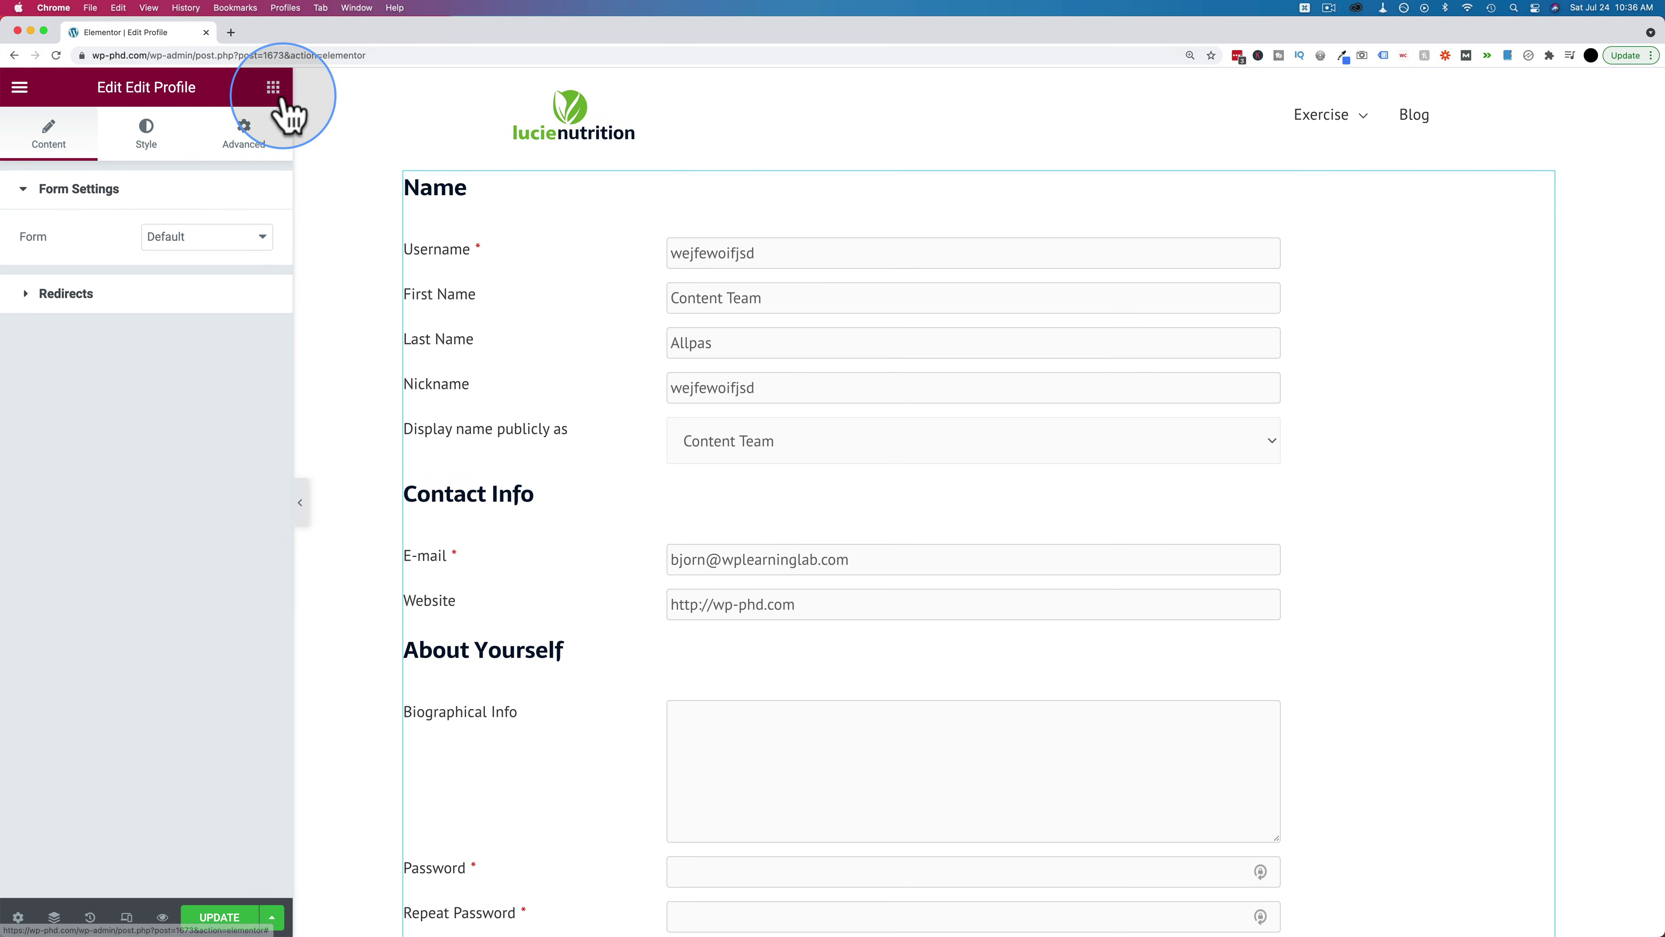
Add a centred heading reading 'Edit Your Profile Below' above the form
{"action": "left_click", "coordinate": [273, 88]}
{"action": "left_click", "coordinate": [187, 210]}
{"action": "left_click_drag", "start_coordinate": [208, 272], "coordinate": [895, 183]}
{"action": "triple_click", "coordinate": [629, 178]}
{"action": "type", "text": "Edit Your Profile Below"}
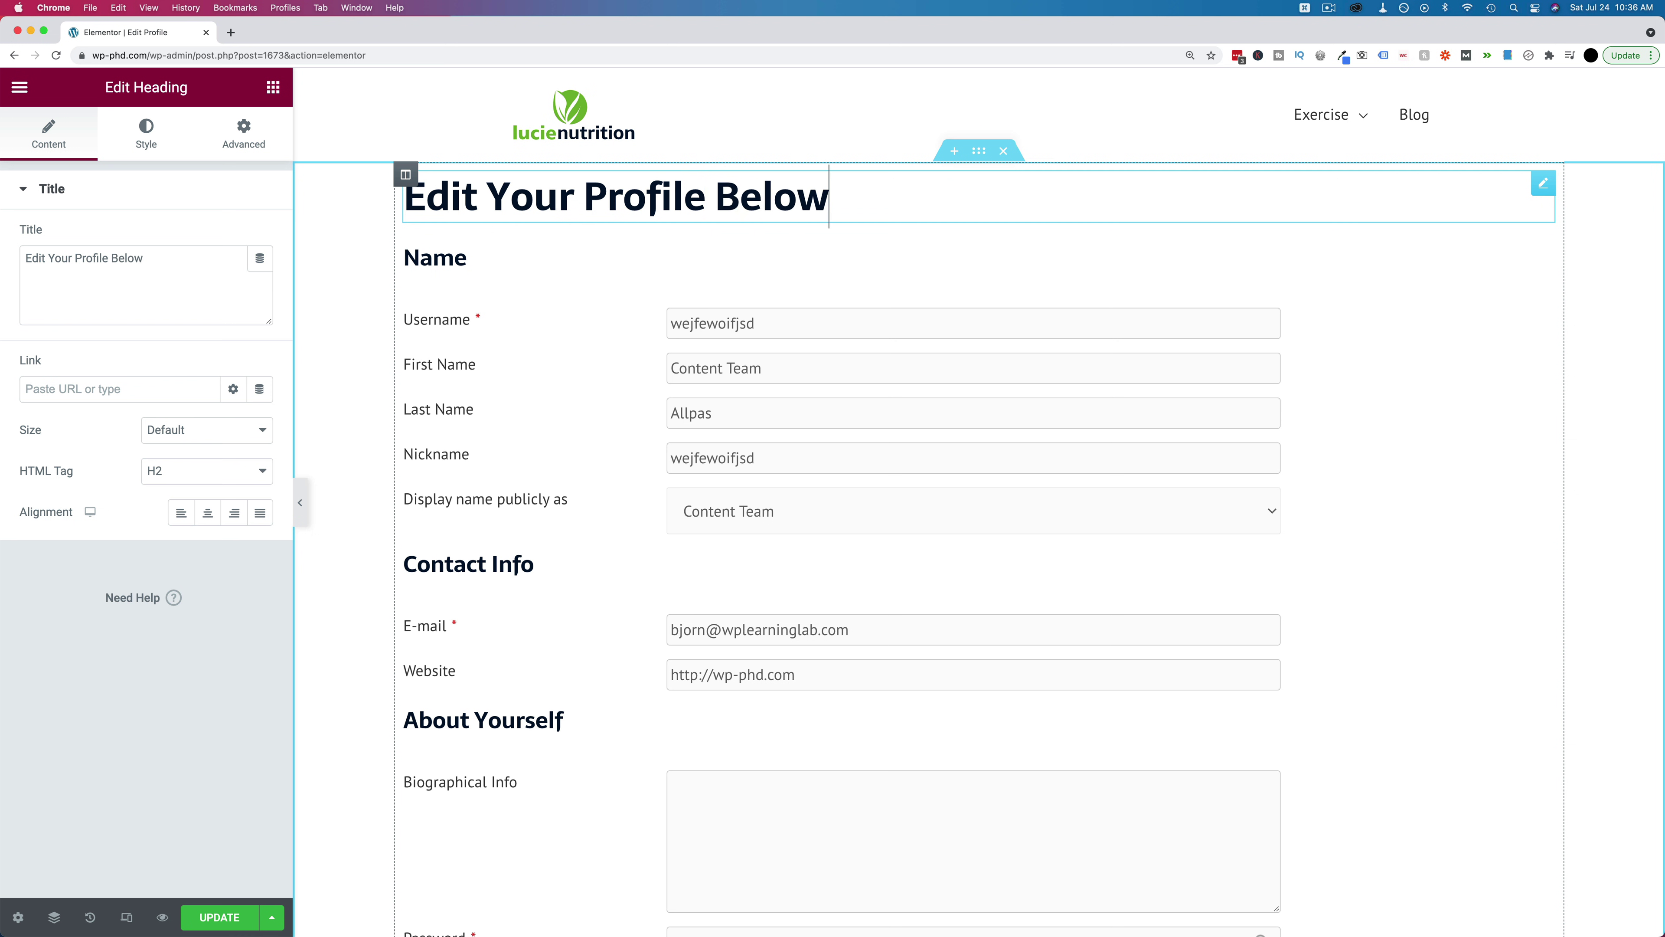
{"action": "left_click", "coordinate": [210, 514]}
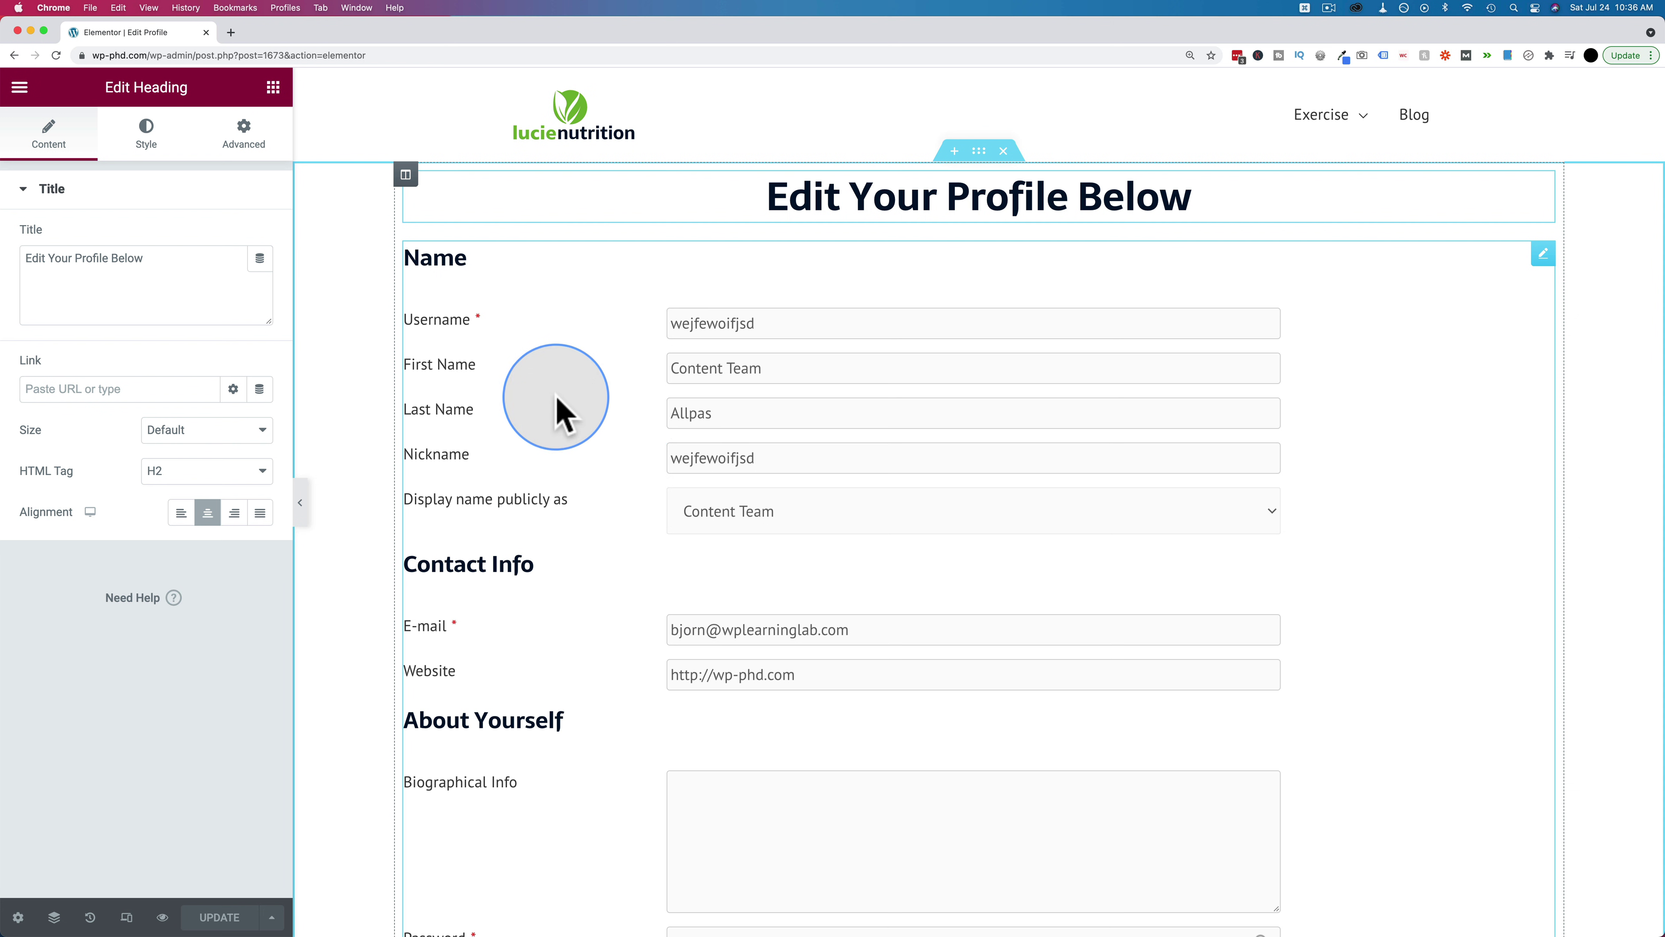
{"action": "left_click", "coordinate": [21, 89]}
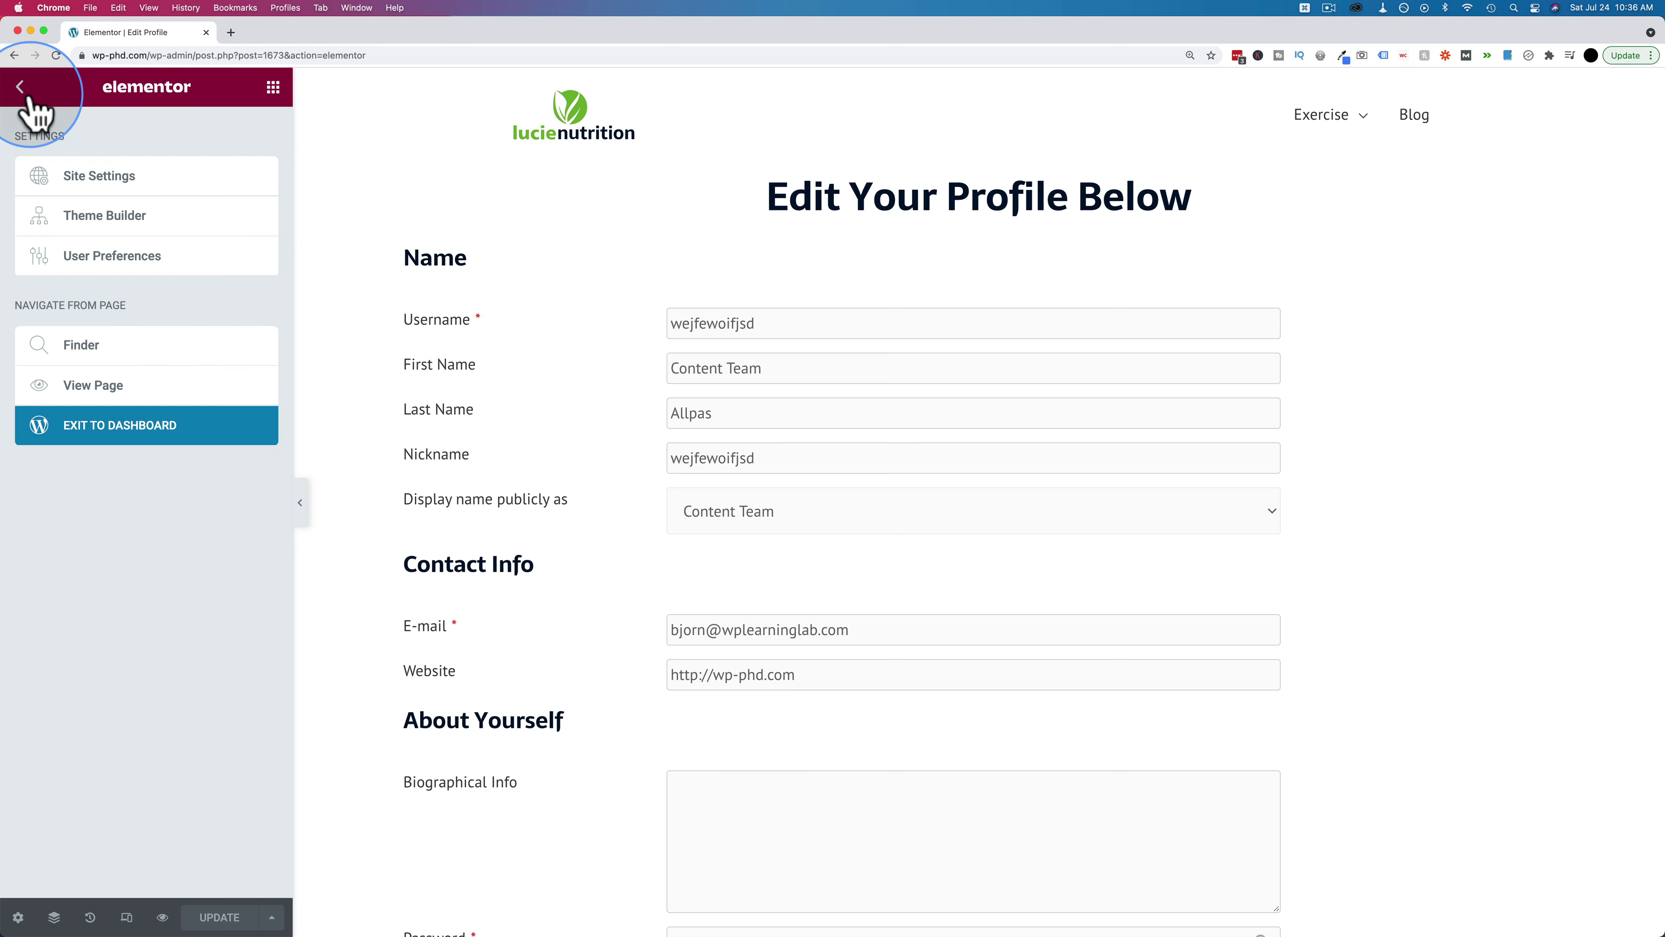
Start a new WordPress page titled 'Recover Password'
{"action": "left_click", "coordinate": [95, 441]}
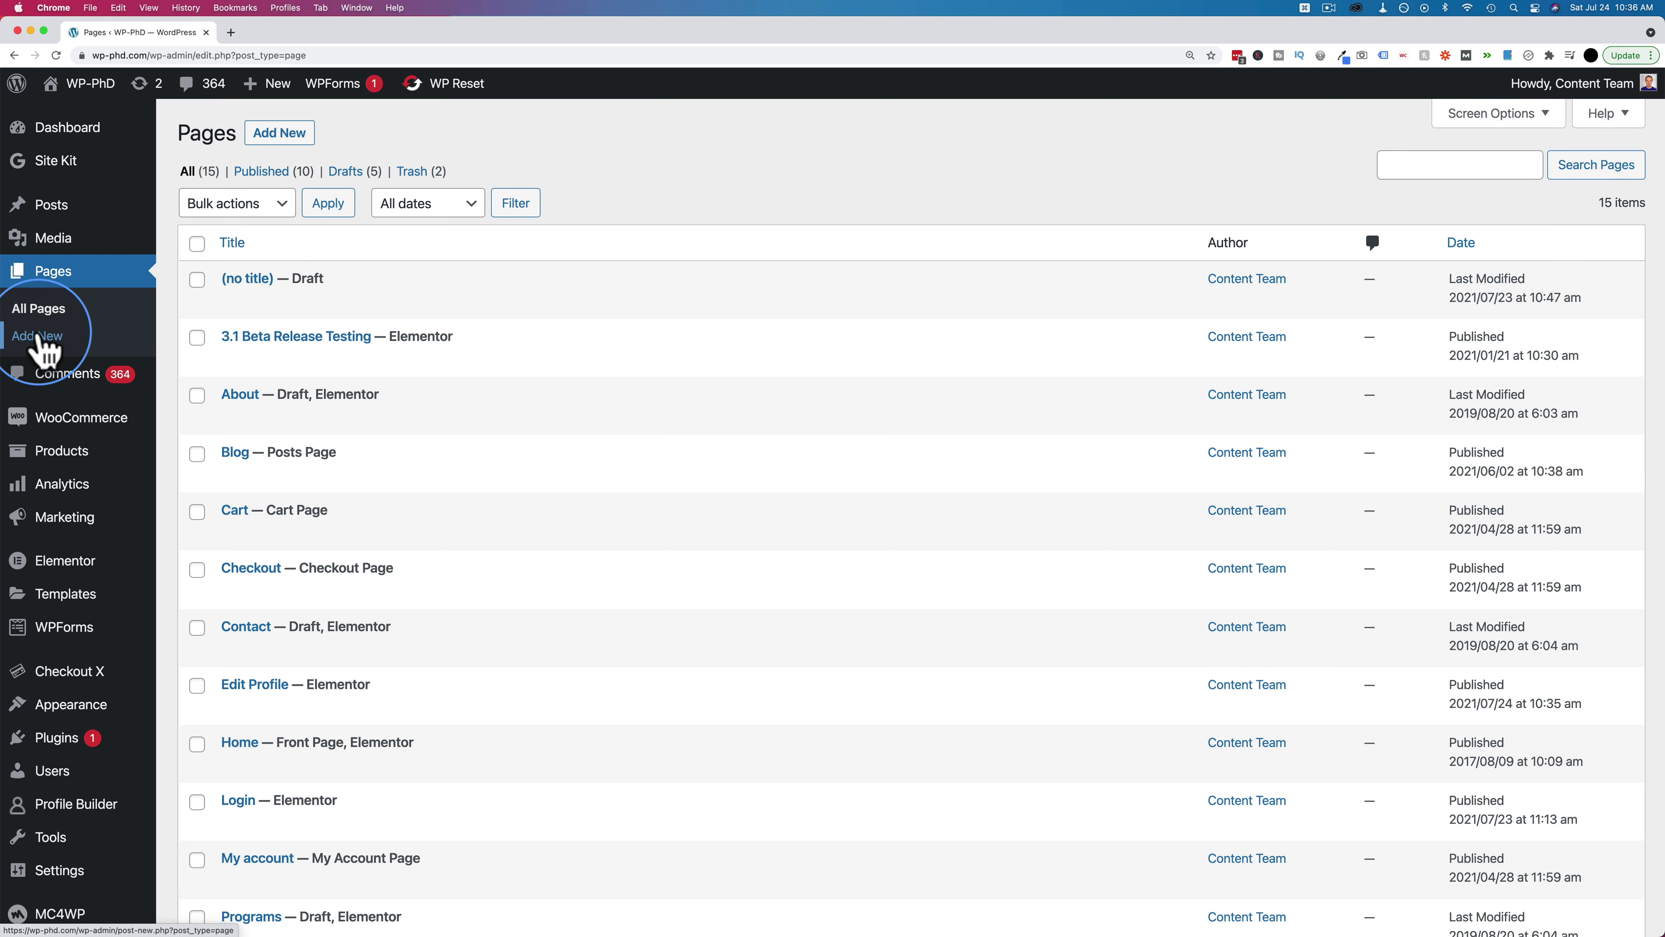
{"action": "left_click", "coordinate": [40, 336]}
{"action": "left_click", "coordinate": [594, 245]}
{"action": "type", "text": "Recover Password"}
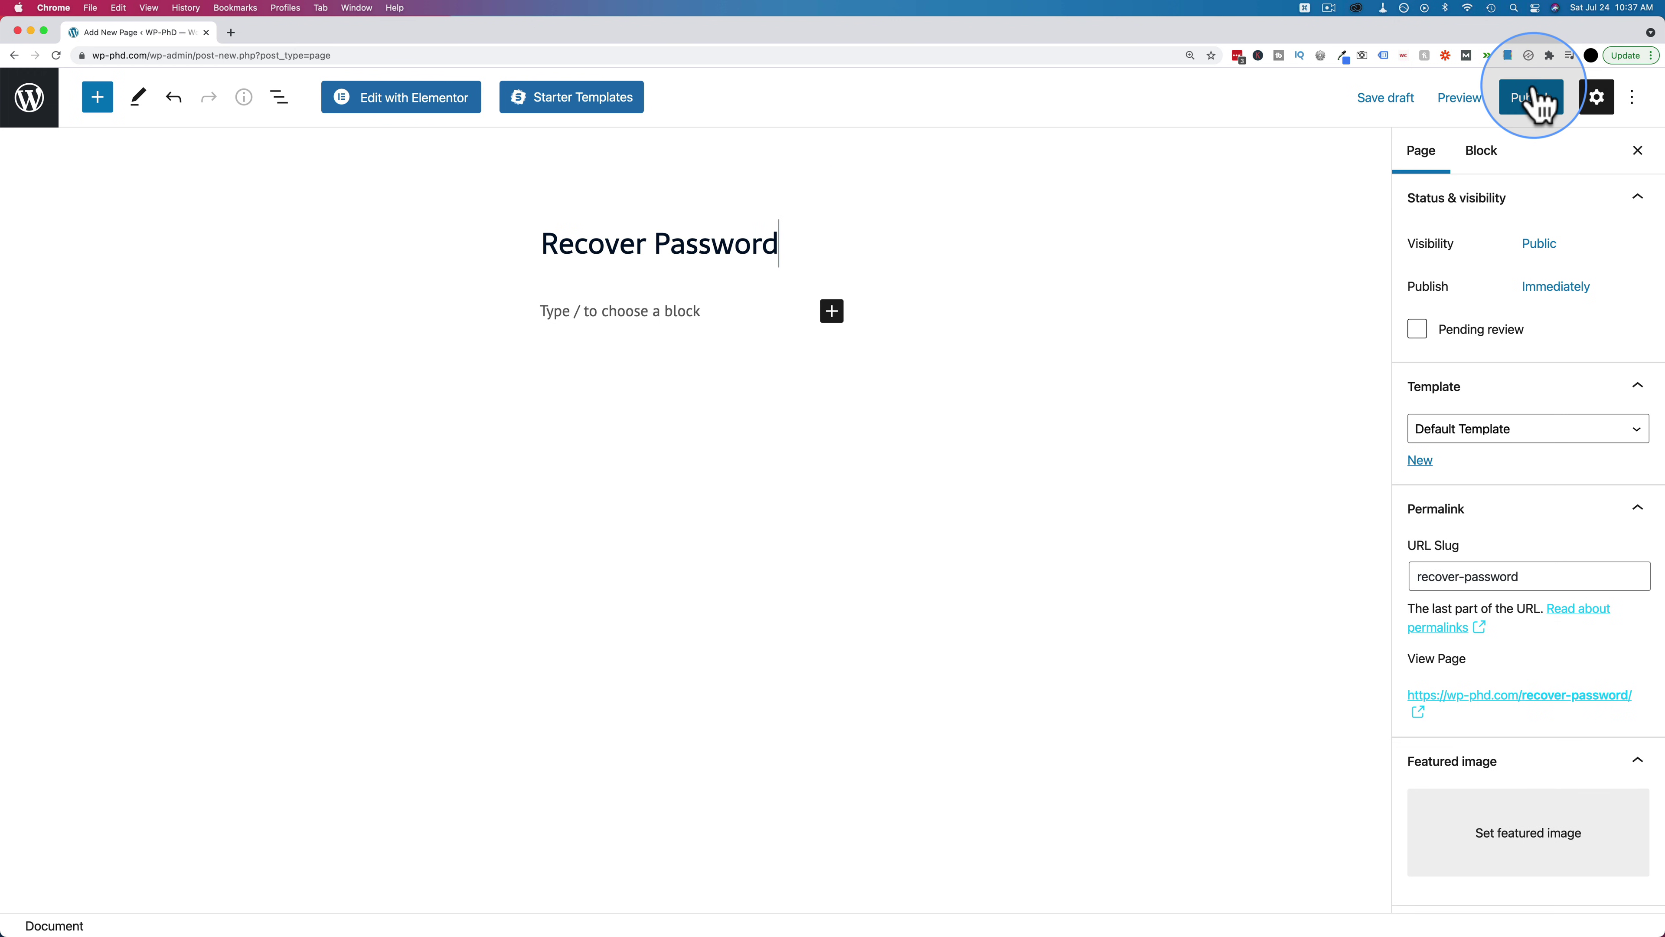
Publish the Recover Password page and open it in Elementor
{"action": "left_click", "coordinate": [1537, 99]}
{"action": "left_click", "coordinate": [1478, 101]}
{"action": "left_click", "coordinate": [420, 98]}
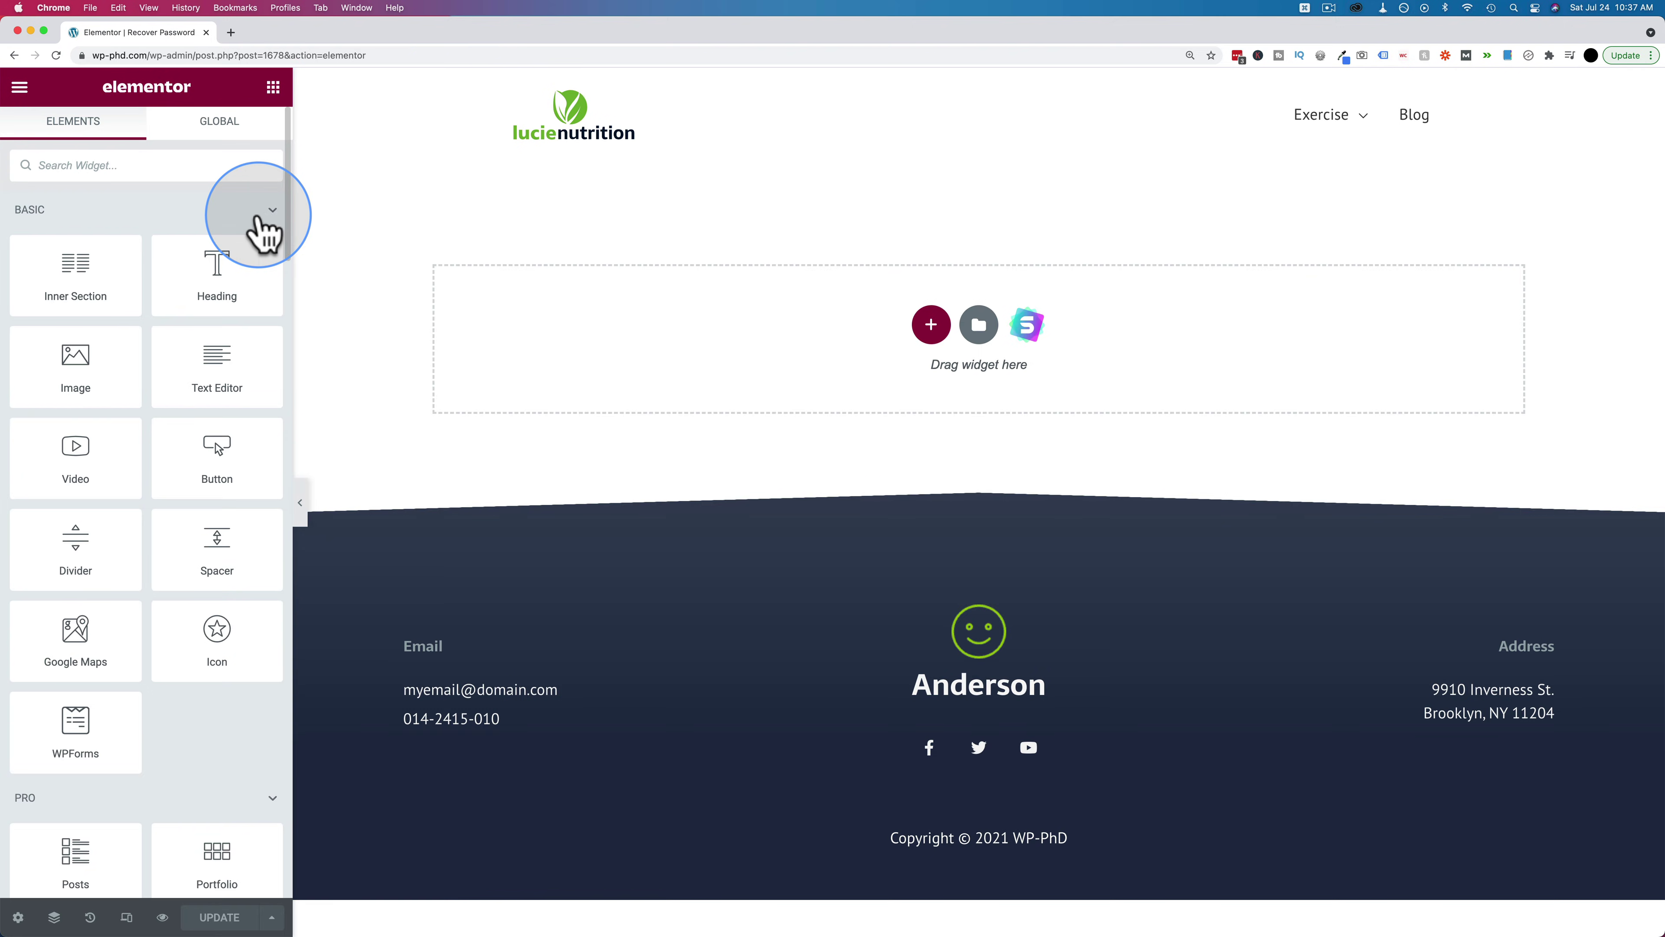
{"action": "left_click", "coordinate": [268, 215]}
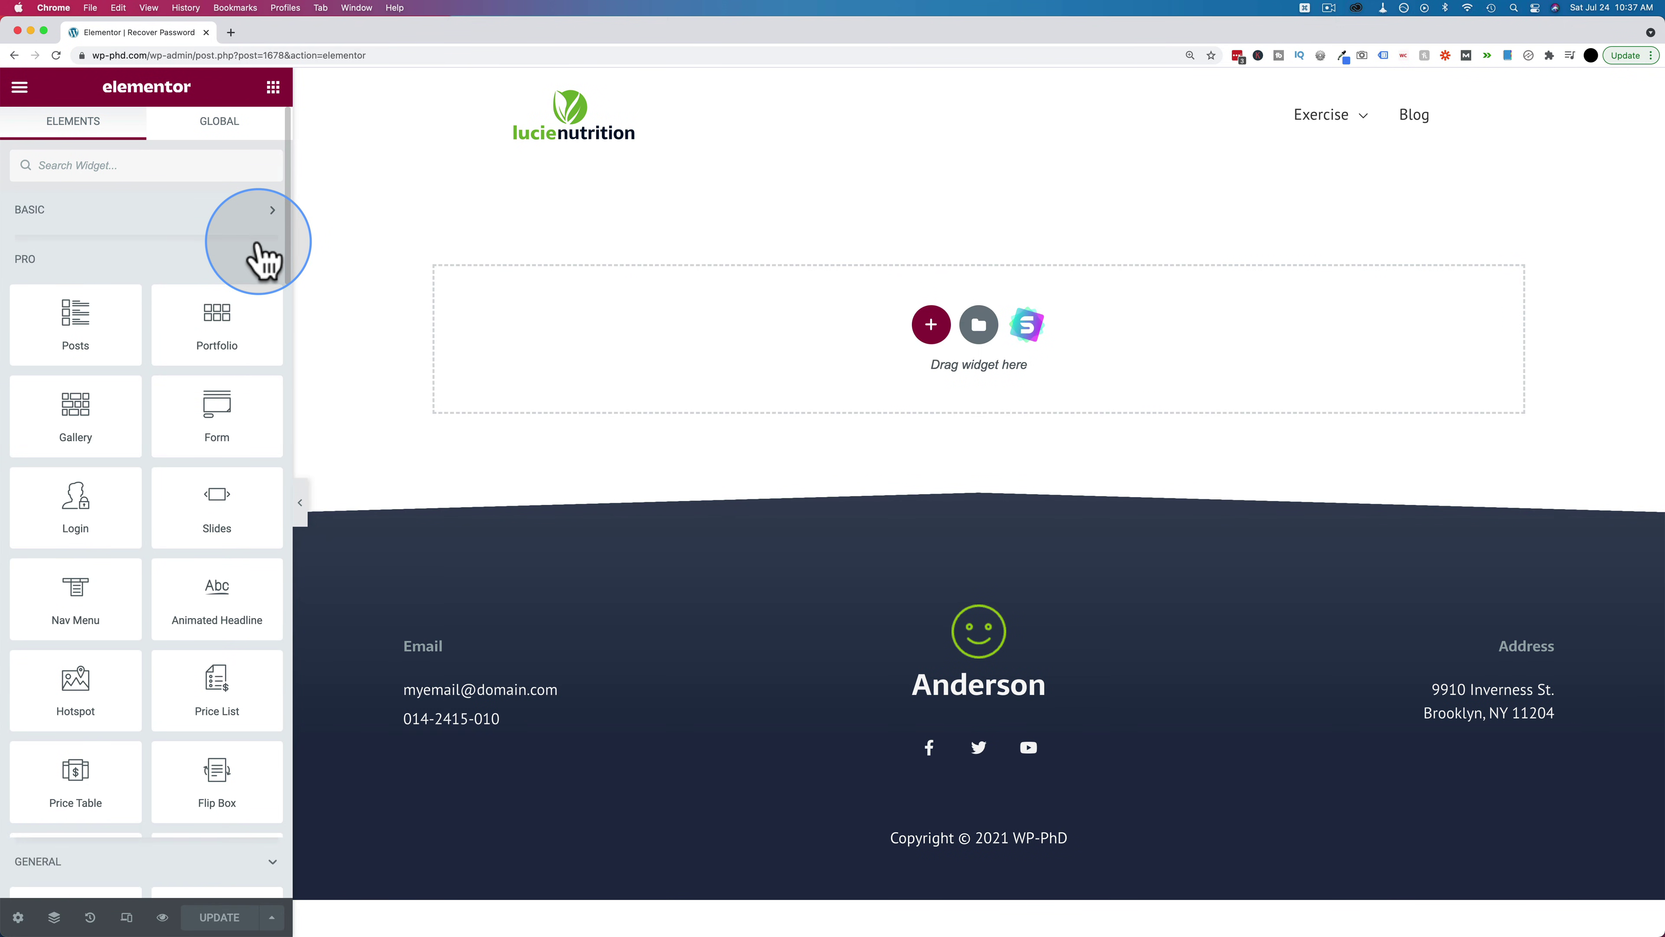
Add the Profile Builder Recover Password form widget to the page
{"action": "left_click", "coordinate": [265, 261]}
{"action": "left_click", "coordinate": [255, 308]}
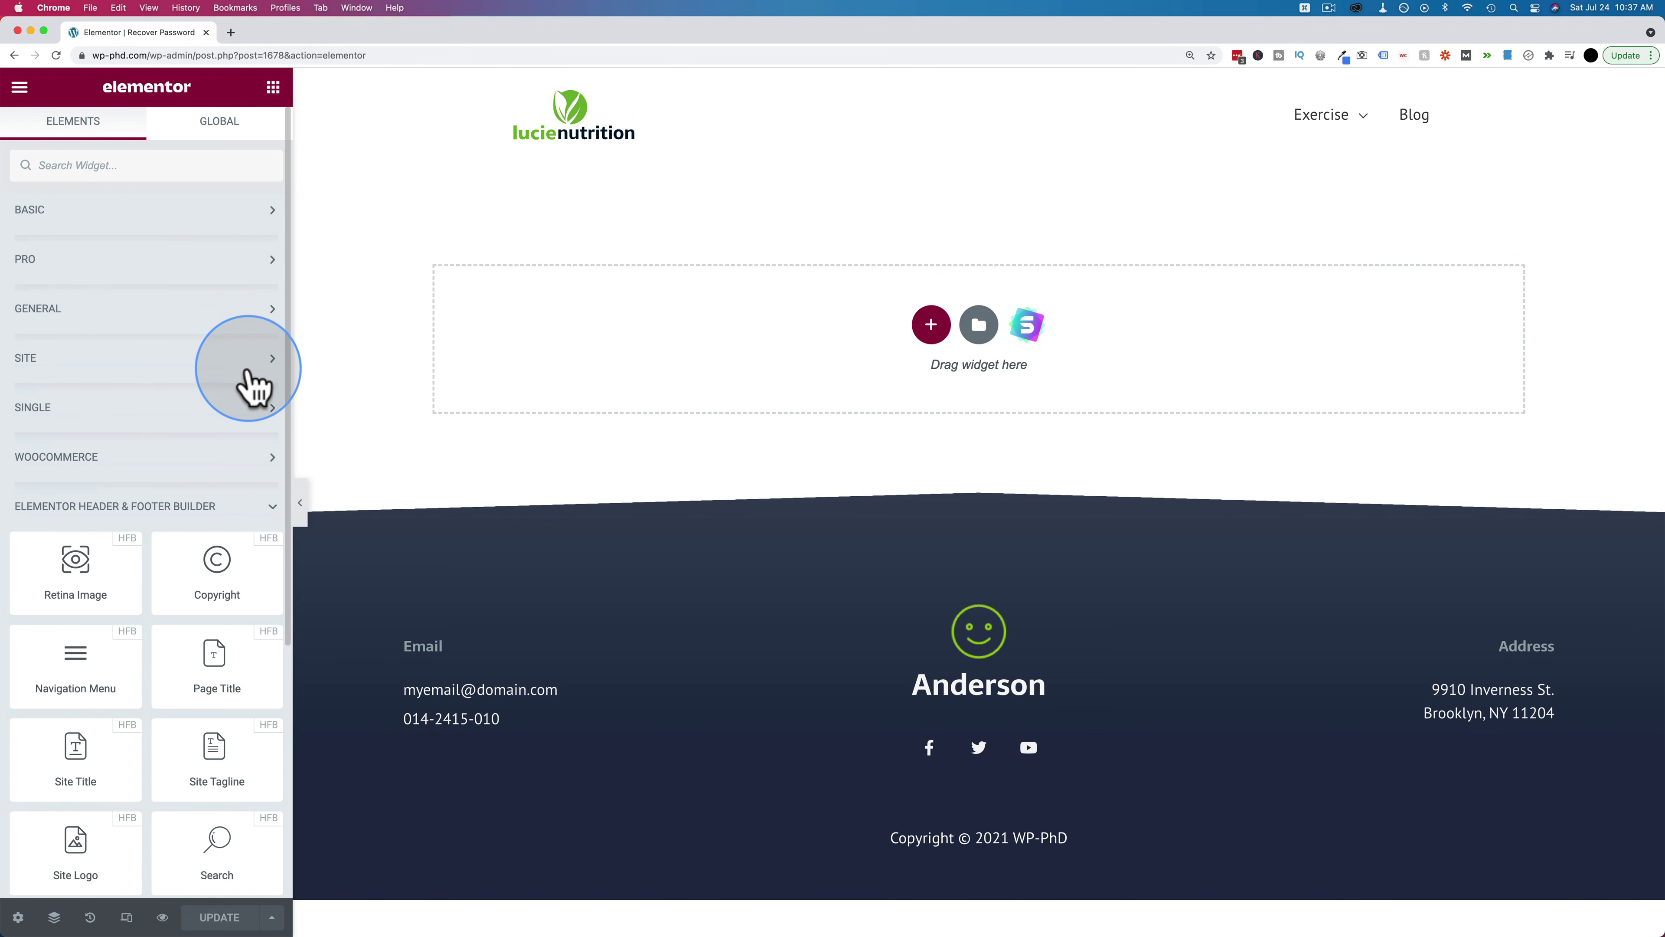
{"action": "left_click", "coordinate": [244, 513]}
{"action": "left_click_drag", "start_coordinate": [131, 682], "coordinate": [849, 321]}
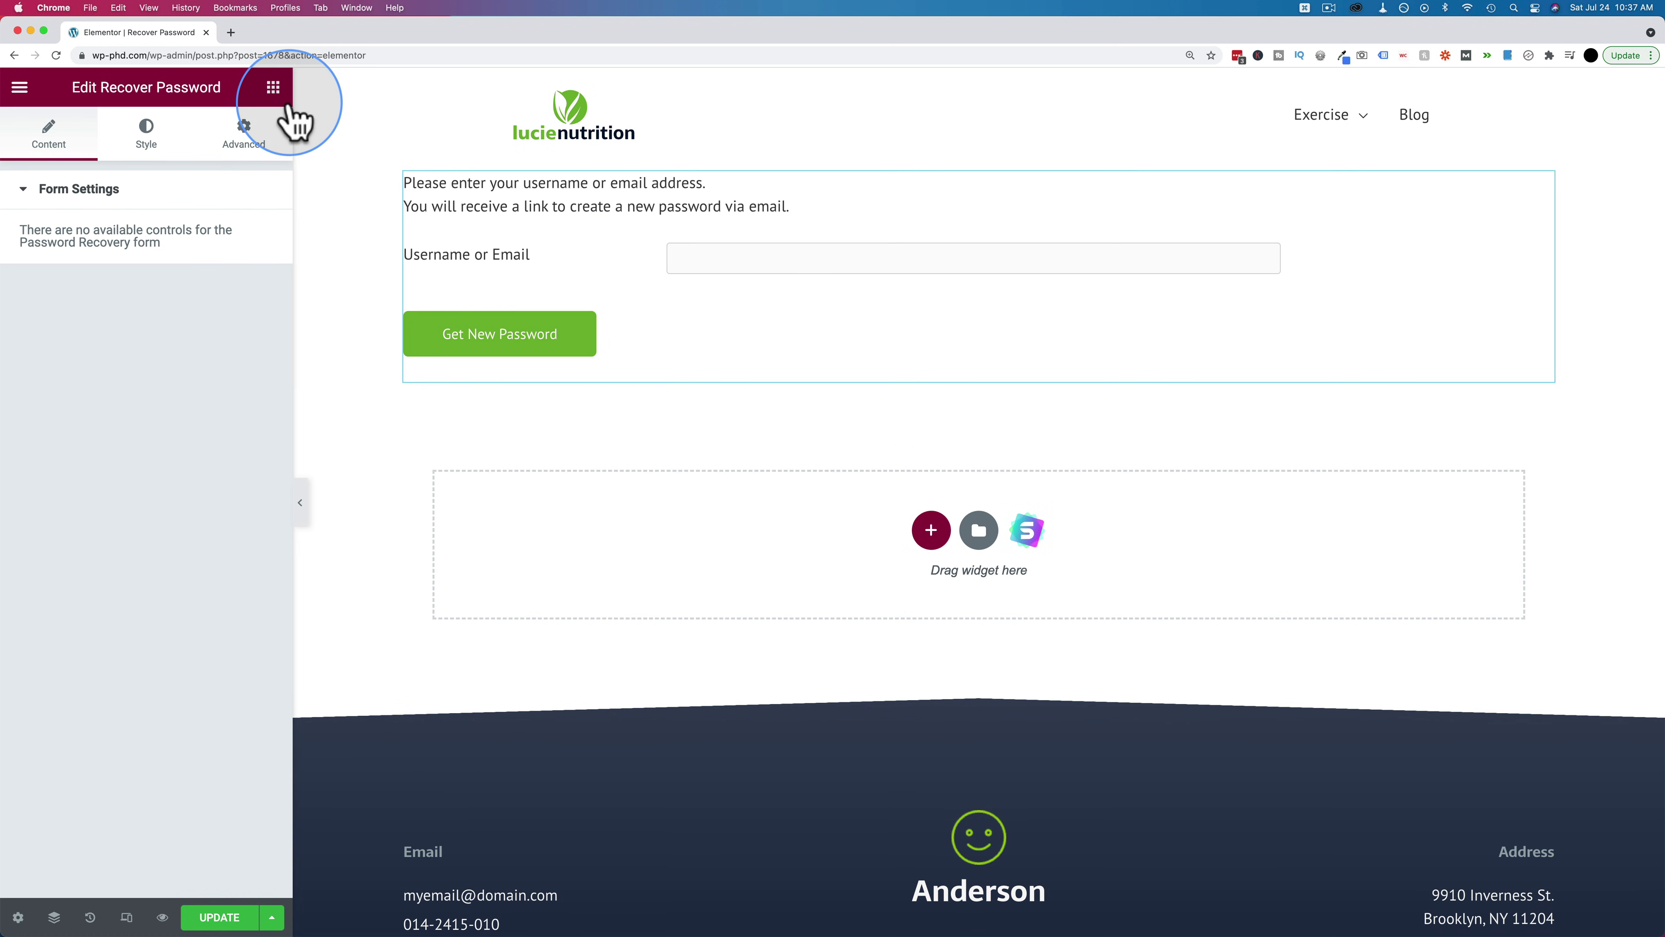
Add the heading 'Lost your password? Fill out the form below!' above the form, then exit Elementor
{"action": "left_click", "coordinate": [273, 88]}
{"action": "left_click", "coordinate": [122, 210]}
{"action": "left_click_drag", "start_coordinate": [216, 273], "coordinate": [565, 169]}
{"action": "left_click", "coordinate": [132, 279]}
{"action": "type", "text": "Lost yo"}
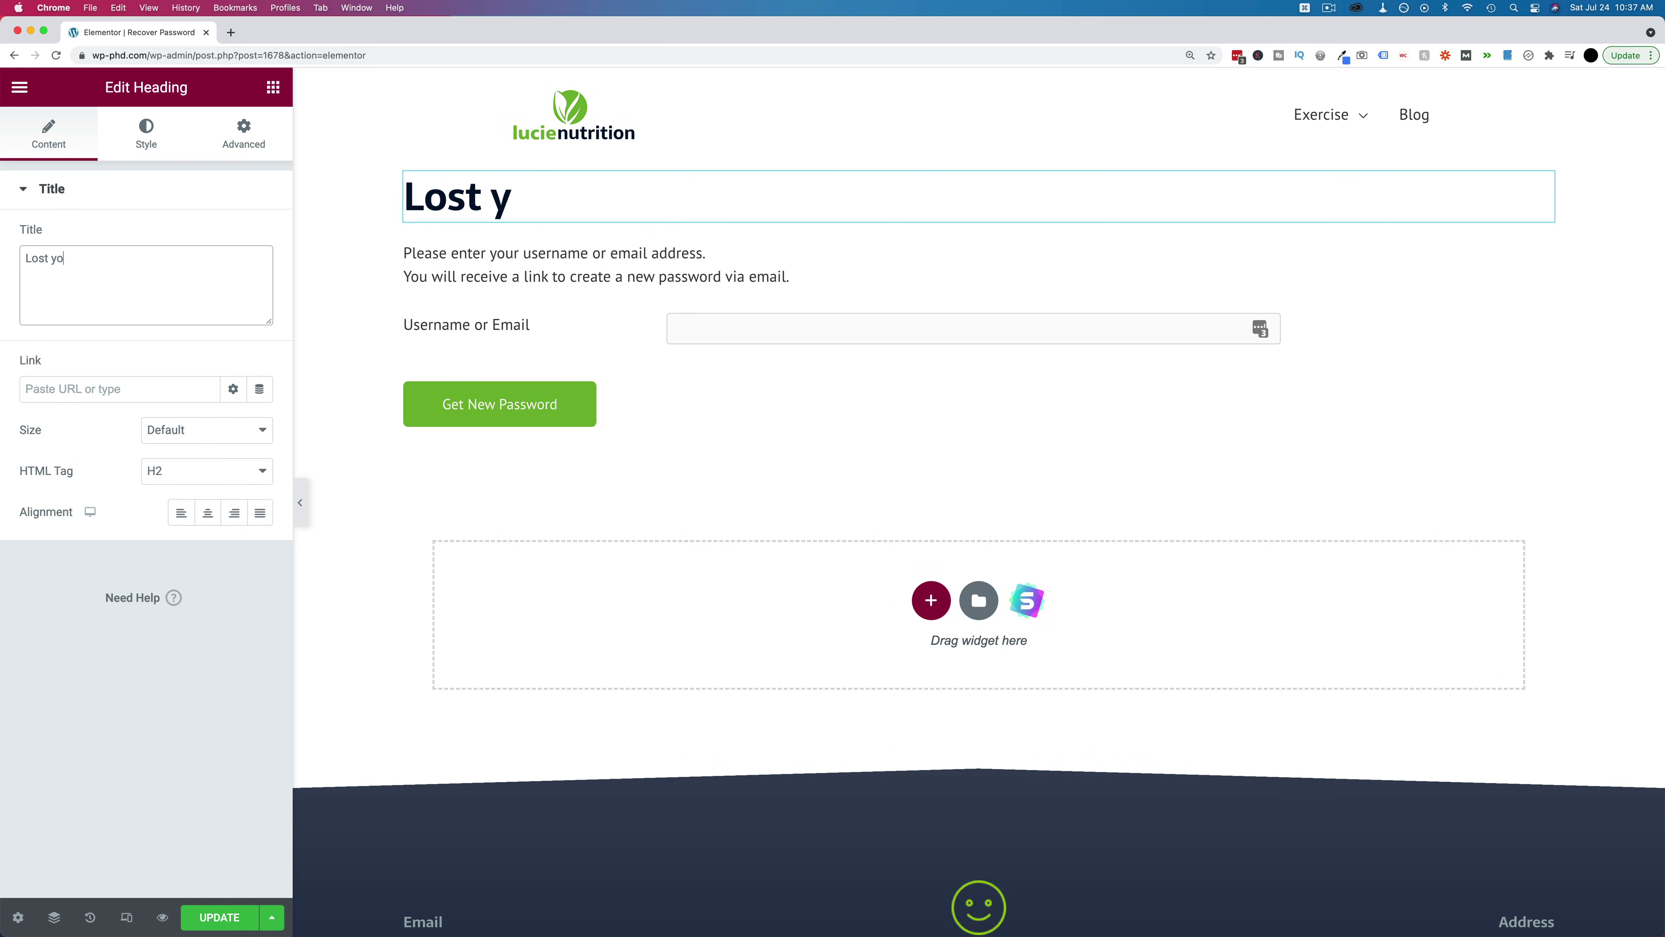
{"action": "type", "text": "ur password? Fill out the form"}
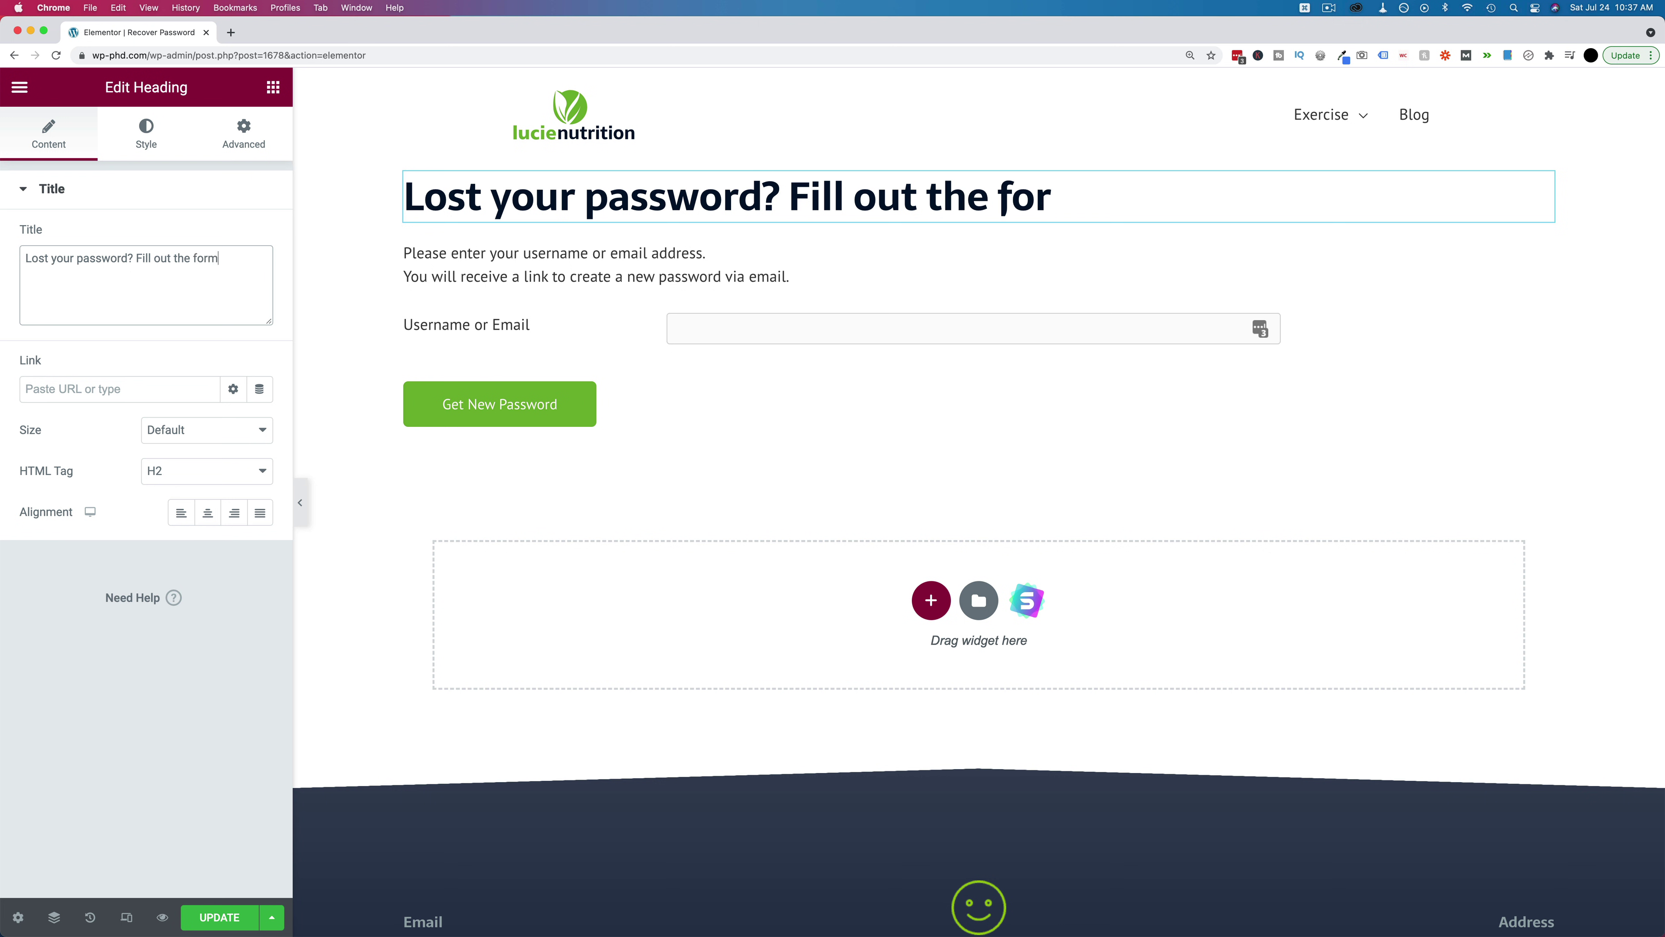
{"action": "type", "text": " below!"}
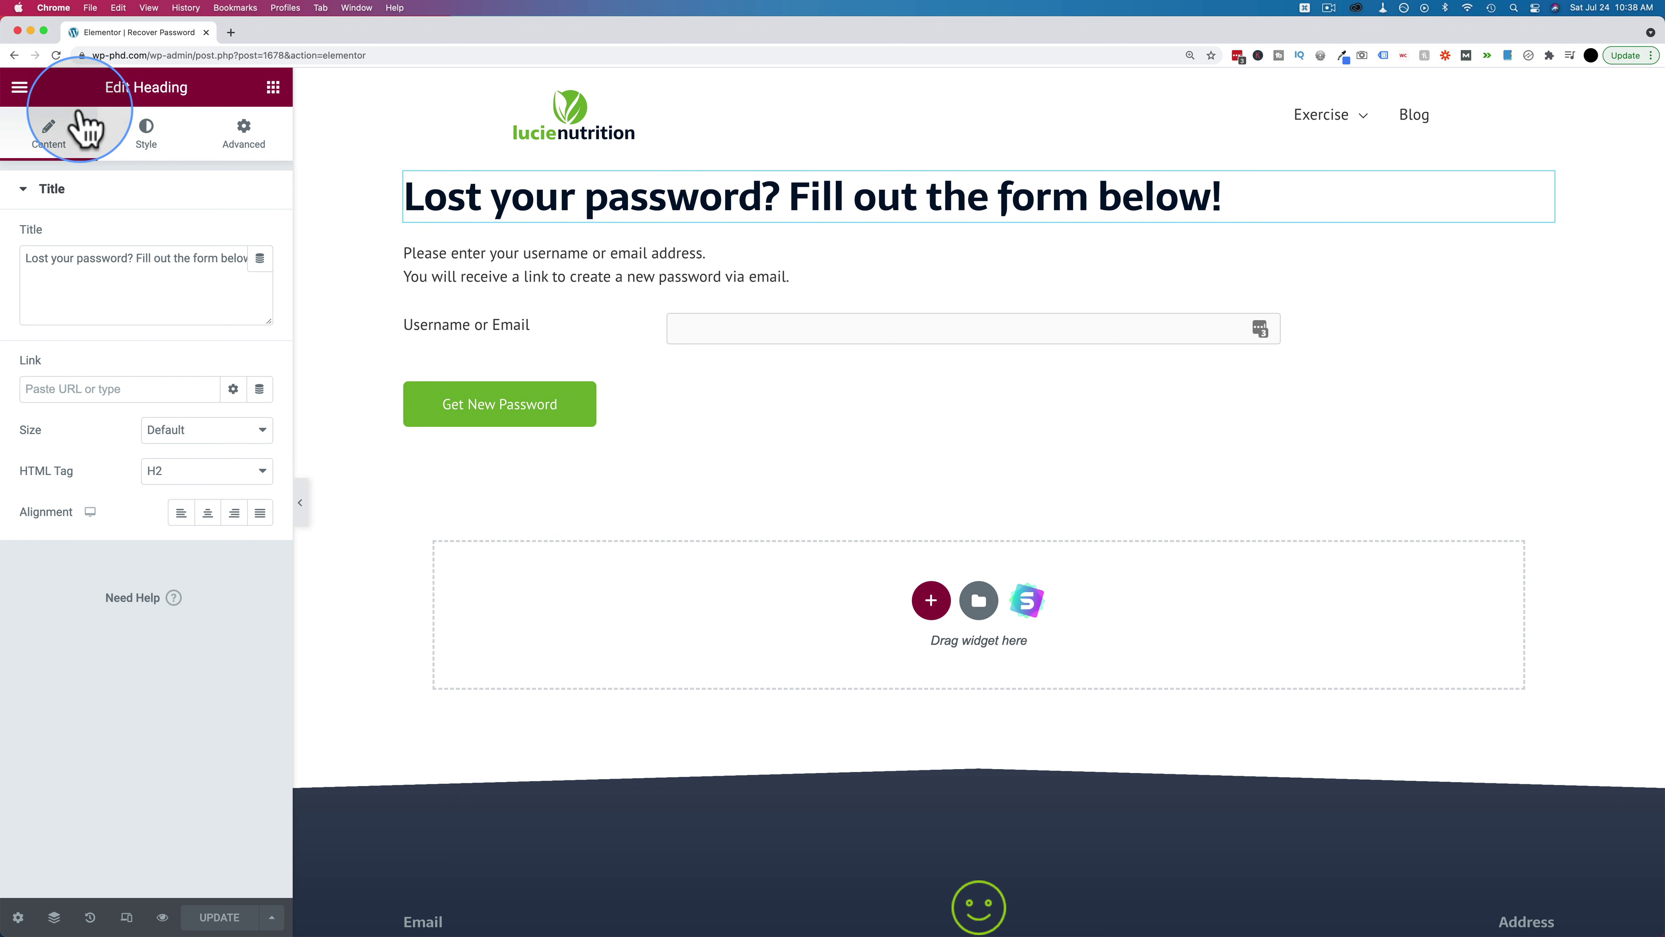
{"action": "left_click", "coordinate": [19, 87]}
{"action": "left_click", "coordinate": [152, 417]}
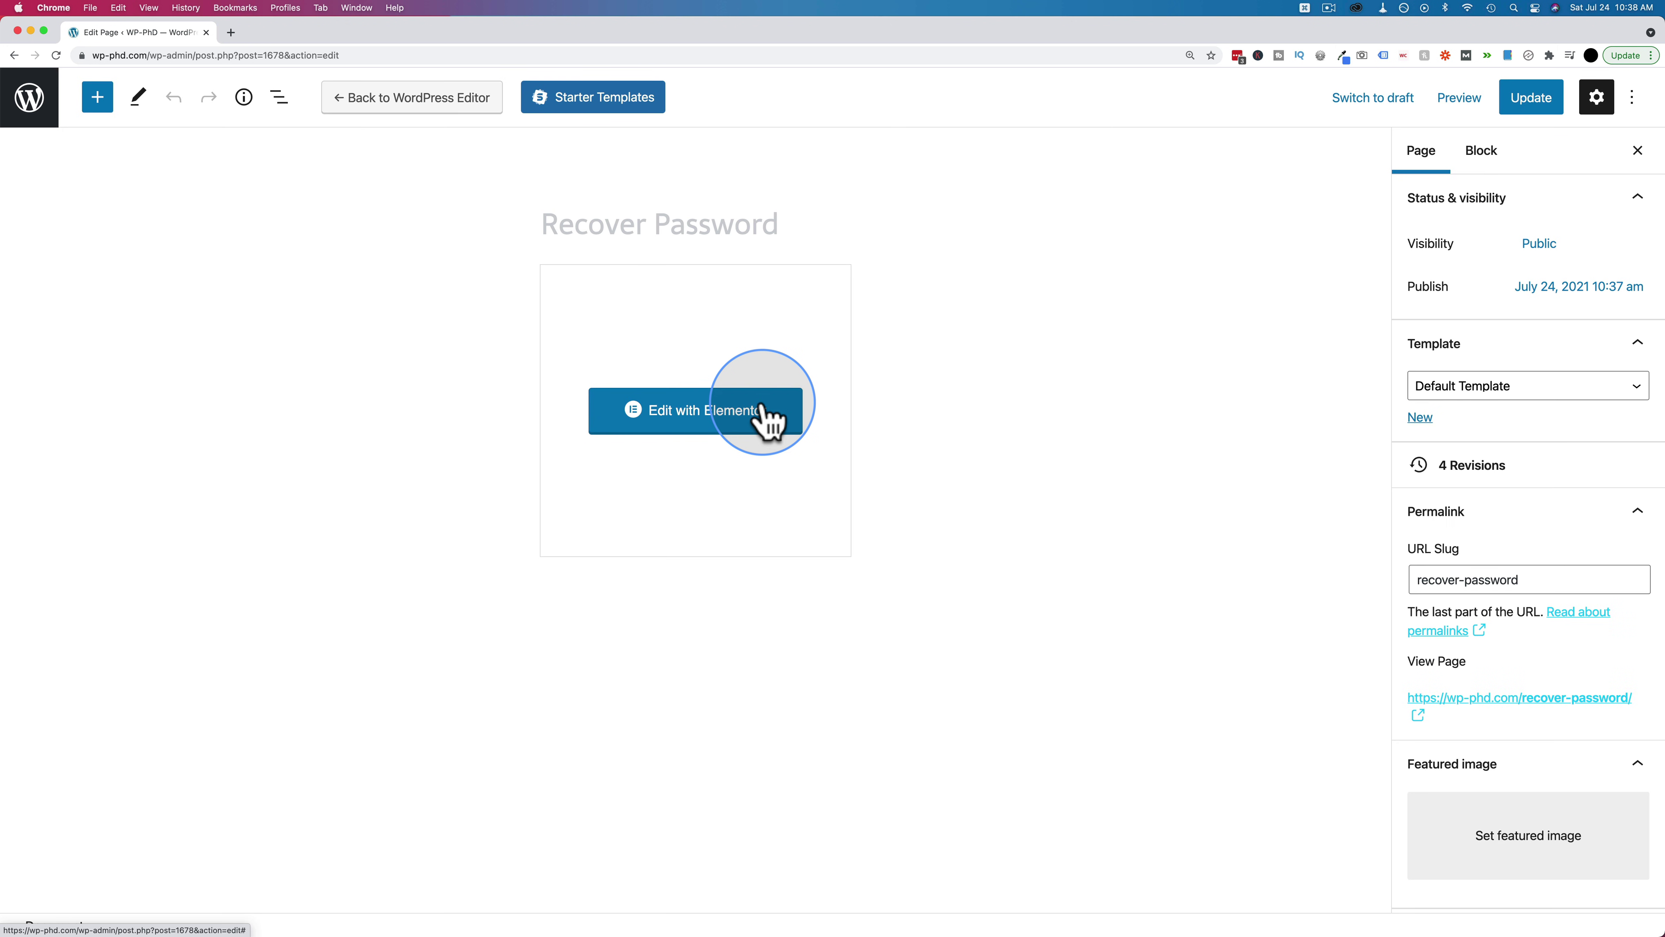
Add the Login and Register pages to the Blog Navigation menu
{"action": "left_click", "coordinate": [25, 100]}
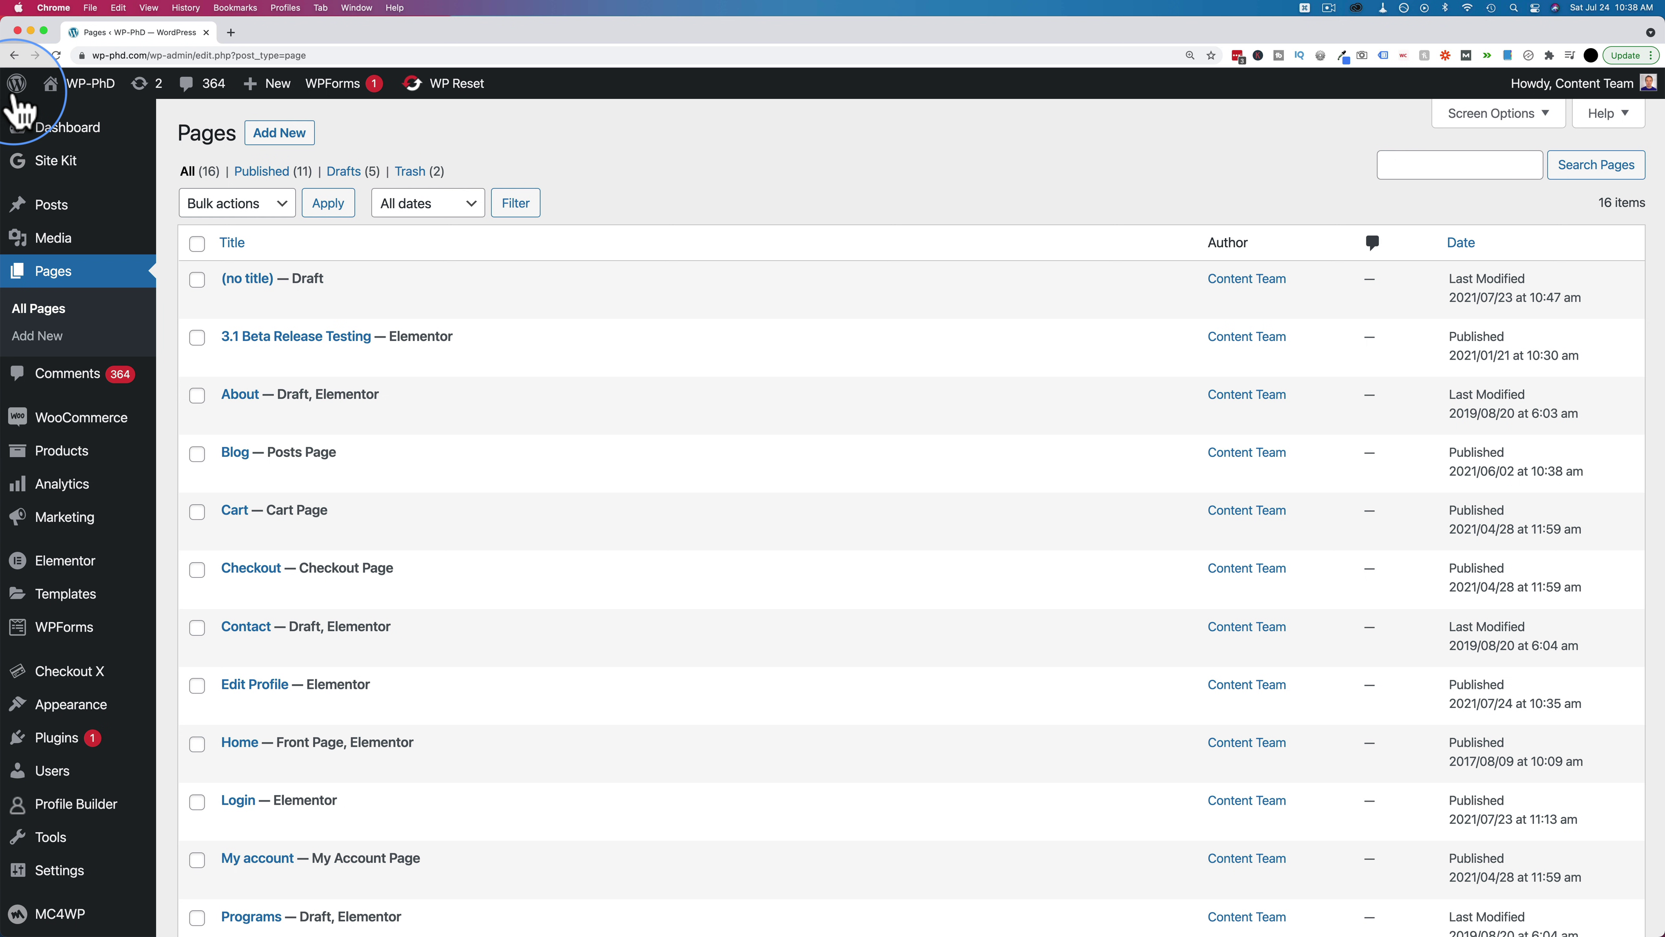
{"action": "mouse_move", "coordinate": [100, 707]}
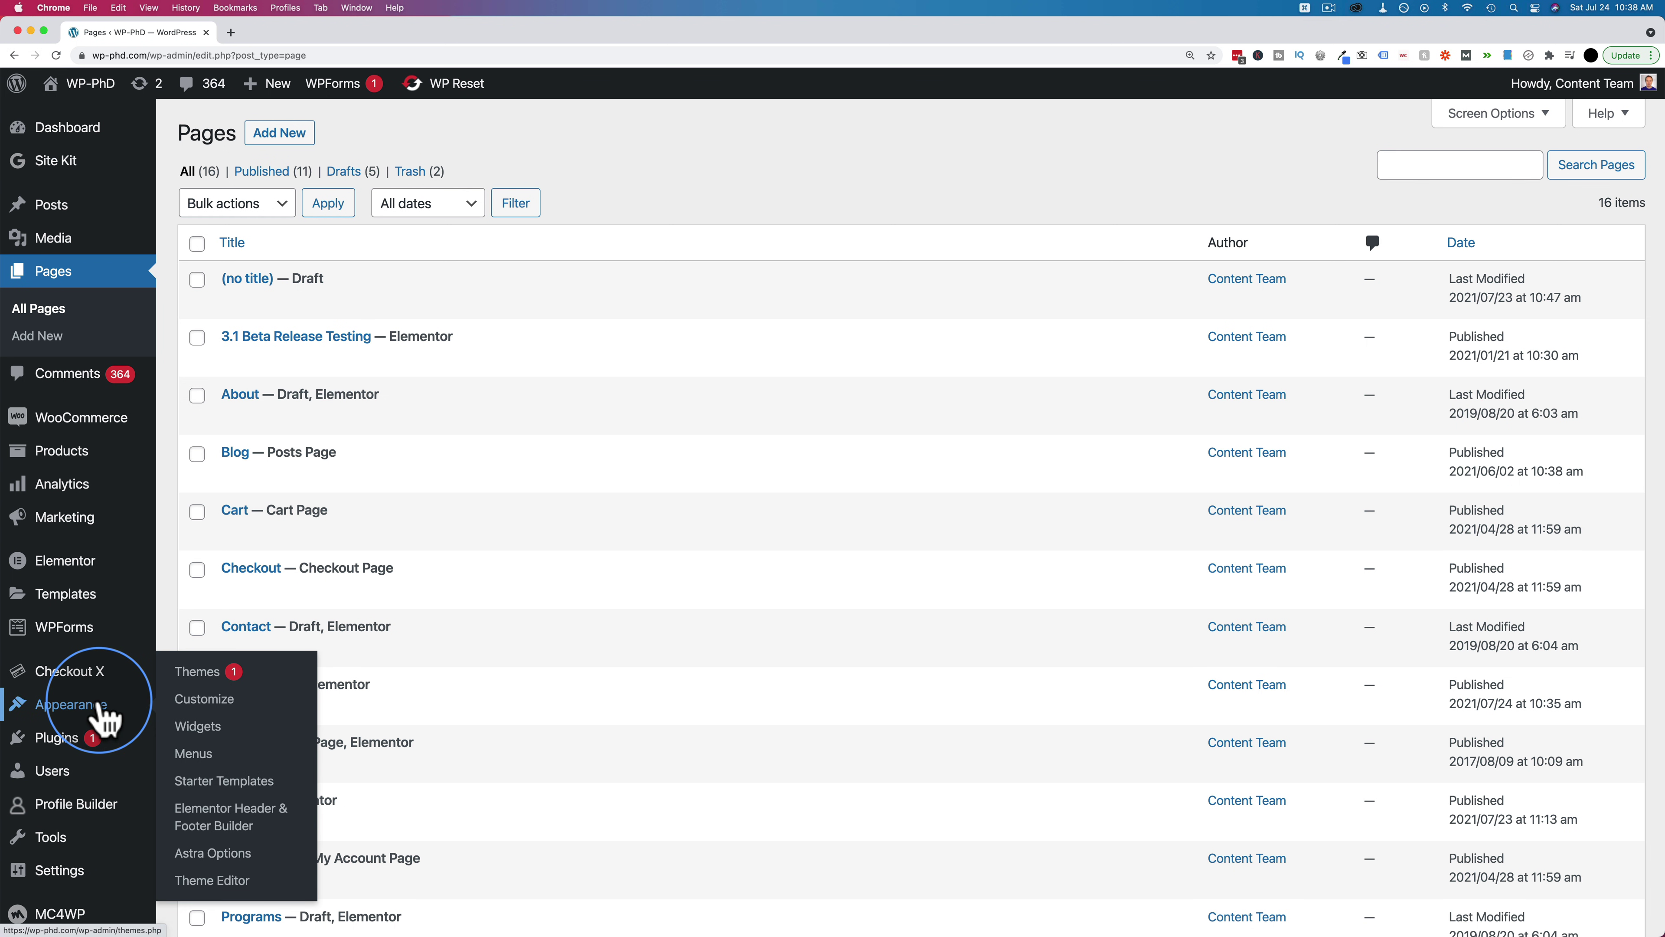
{"action": "left_click", "coordinate": [202, 758]}
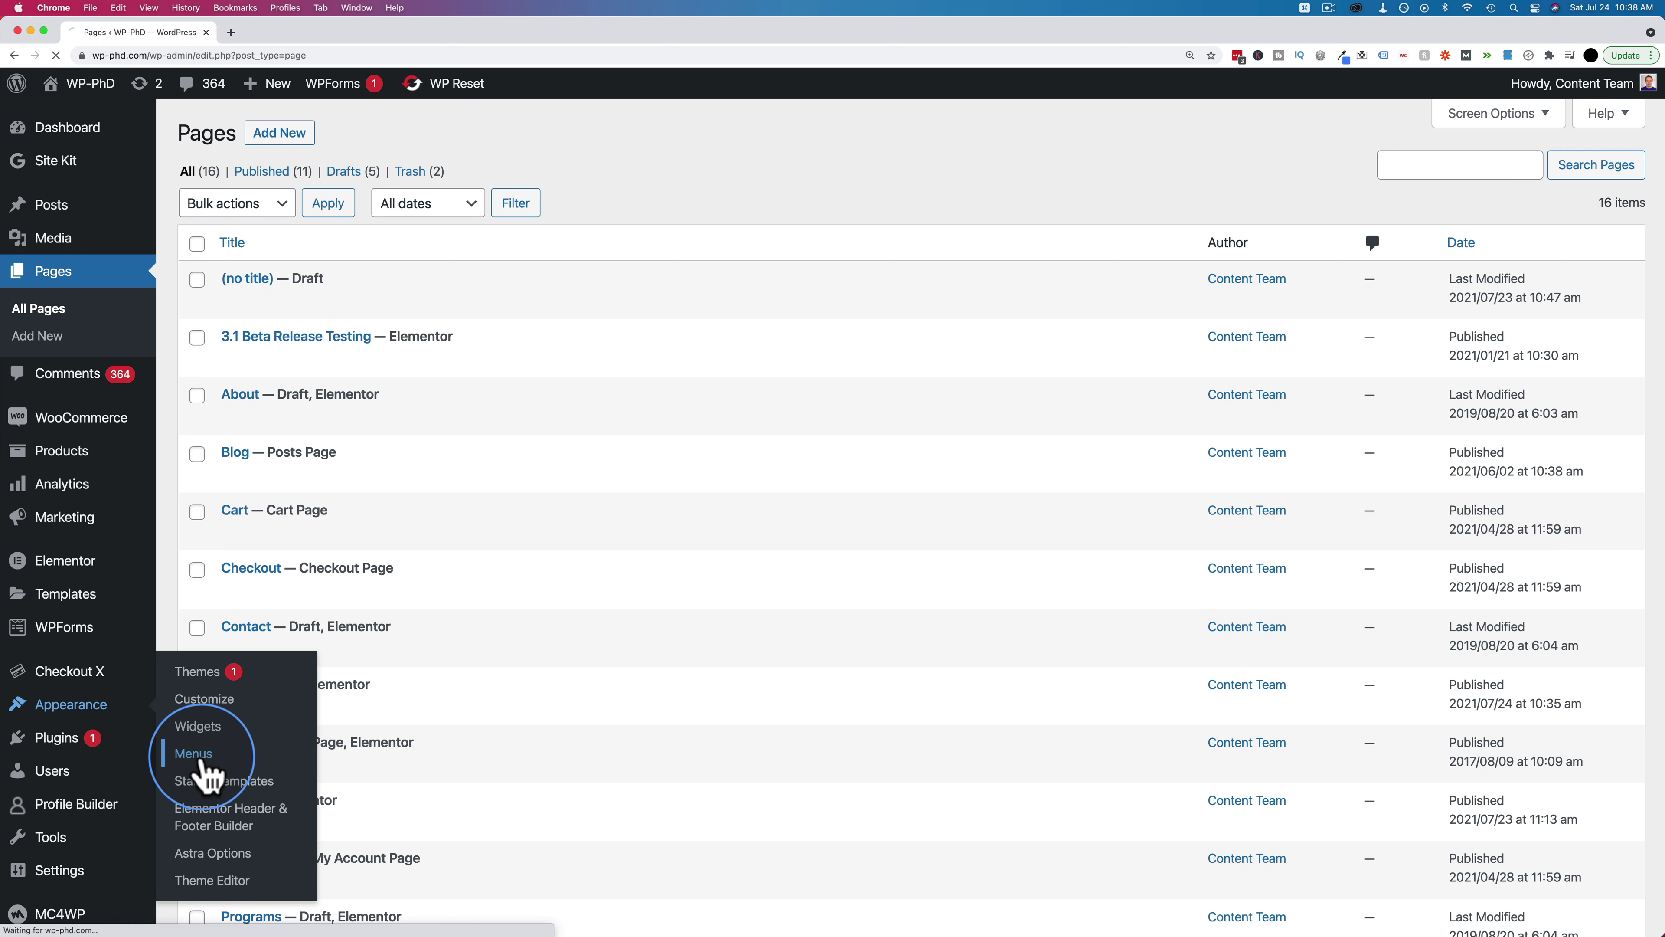
{"action": "scroll", "coordinate": [725, 439], "scroll_direction": "down", "scroll_amount": 3}
{"action": "left_click", "coordinate": [211, 385]}
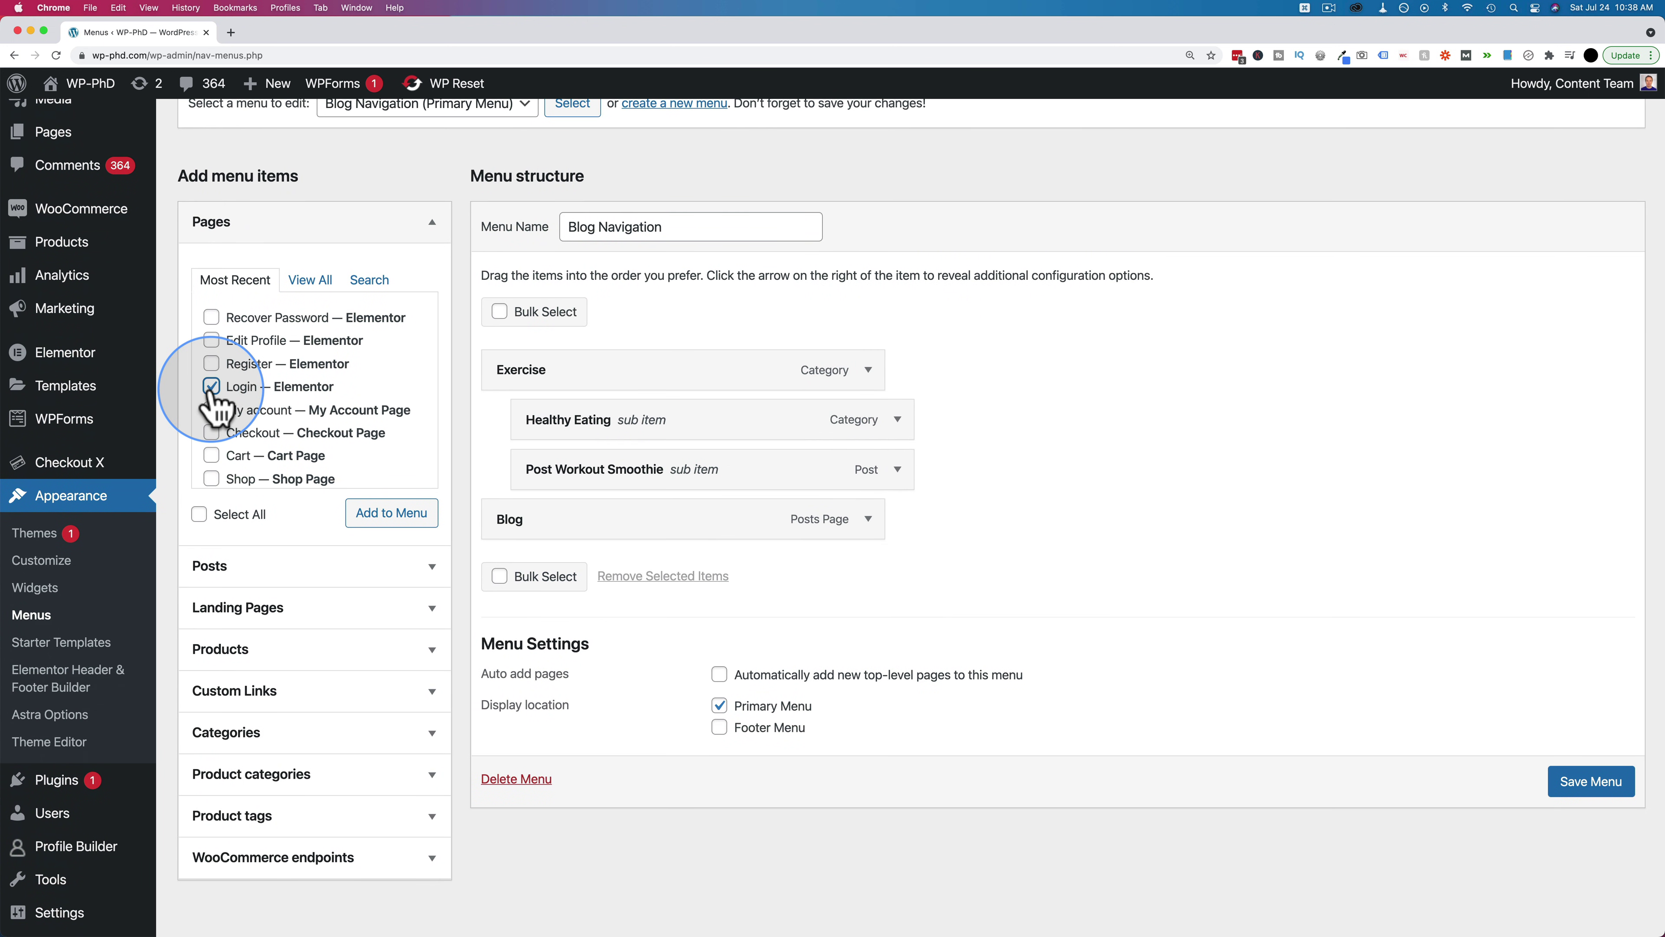
{"action": "left_click", "coordinate": [212, 363]}
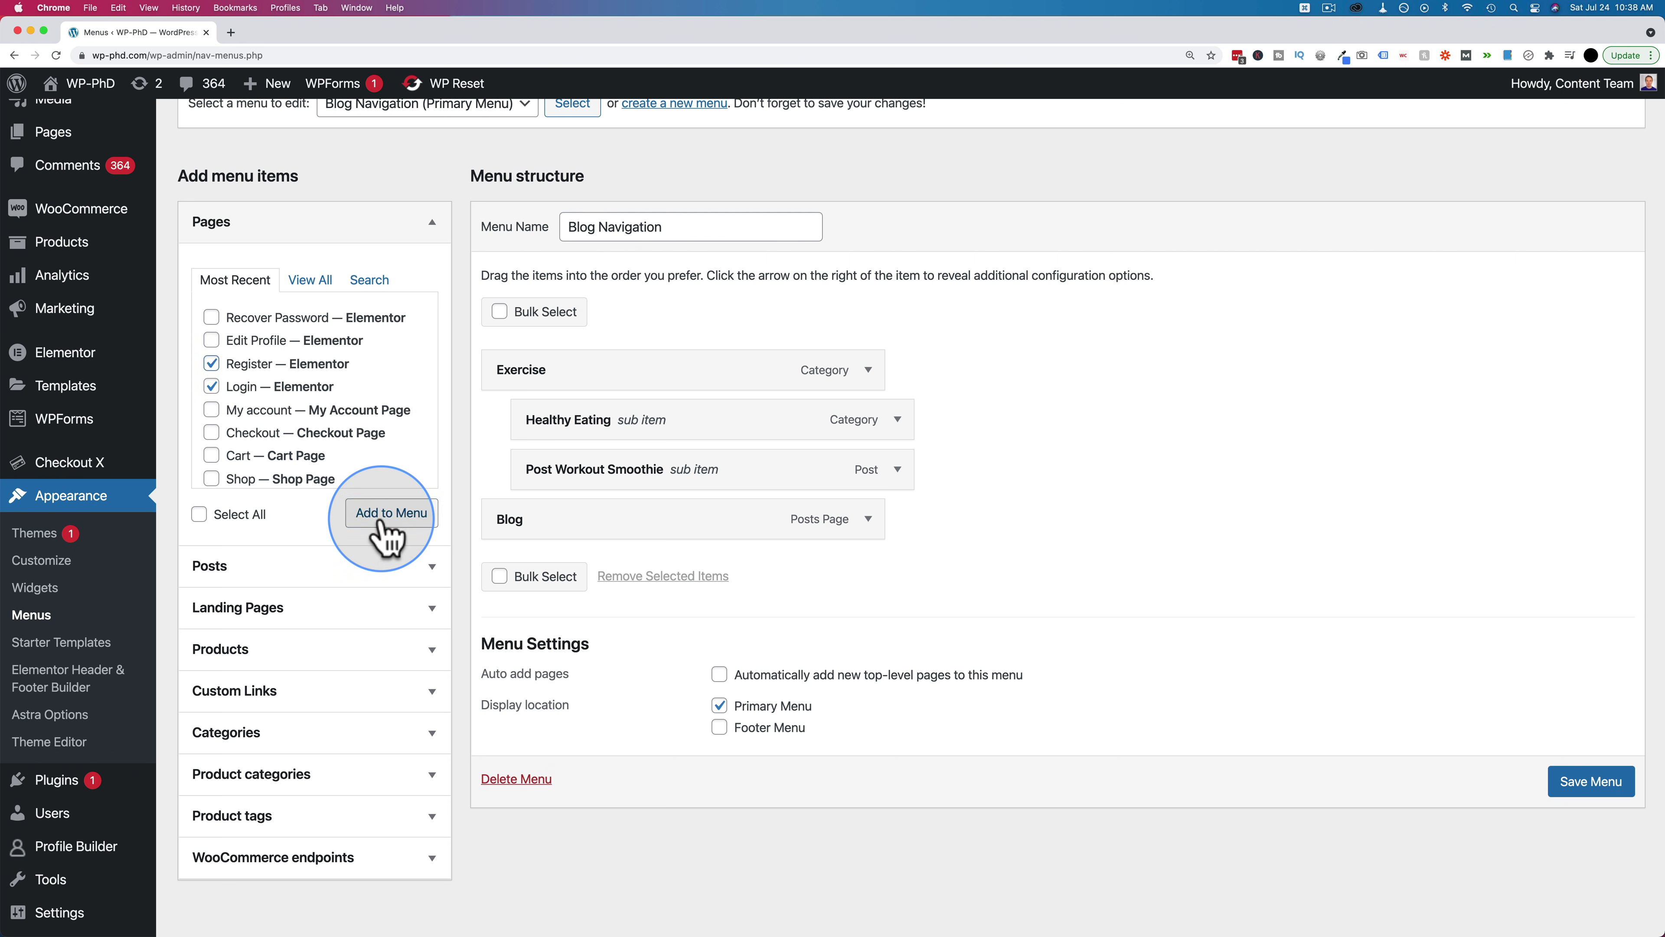
{"action": "left_click", "coordinate": [557, 626]}
Move Login above Register and save the menu
{"action": "left_click_drag", "start_coordinate": [557, 626], "coordinate": [557, 560]}
{"action": "left_click", "coordinate": [1591, 881]}
{"action": "scroll", "coordinate": [1593, 892], "scroll_direction": "down", "scroll_amount": 1}
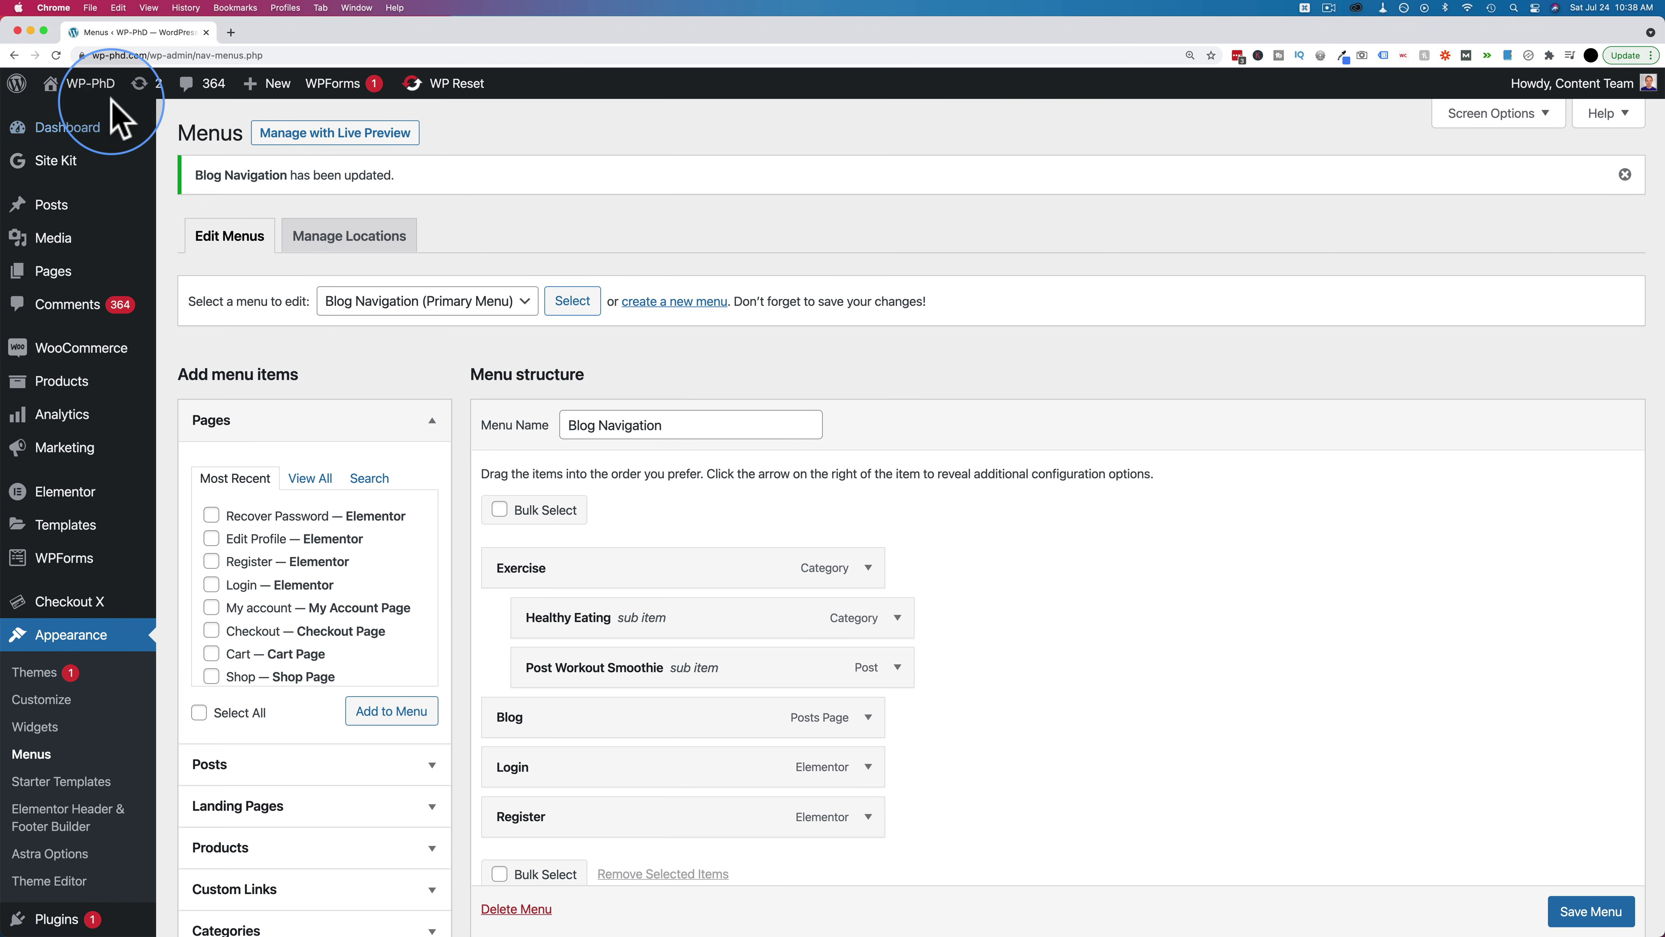
Load the site's /login/ page in a private window and follow its Register menu link
{"action": "mouse_move", "coordinate": [91, 86]}
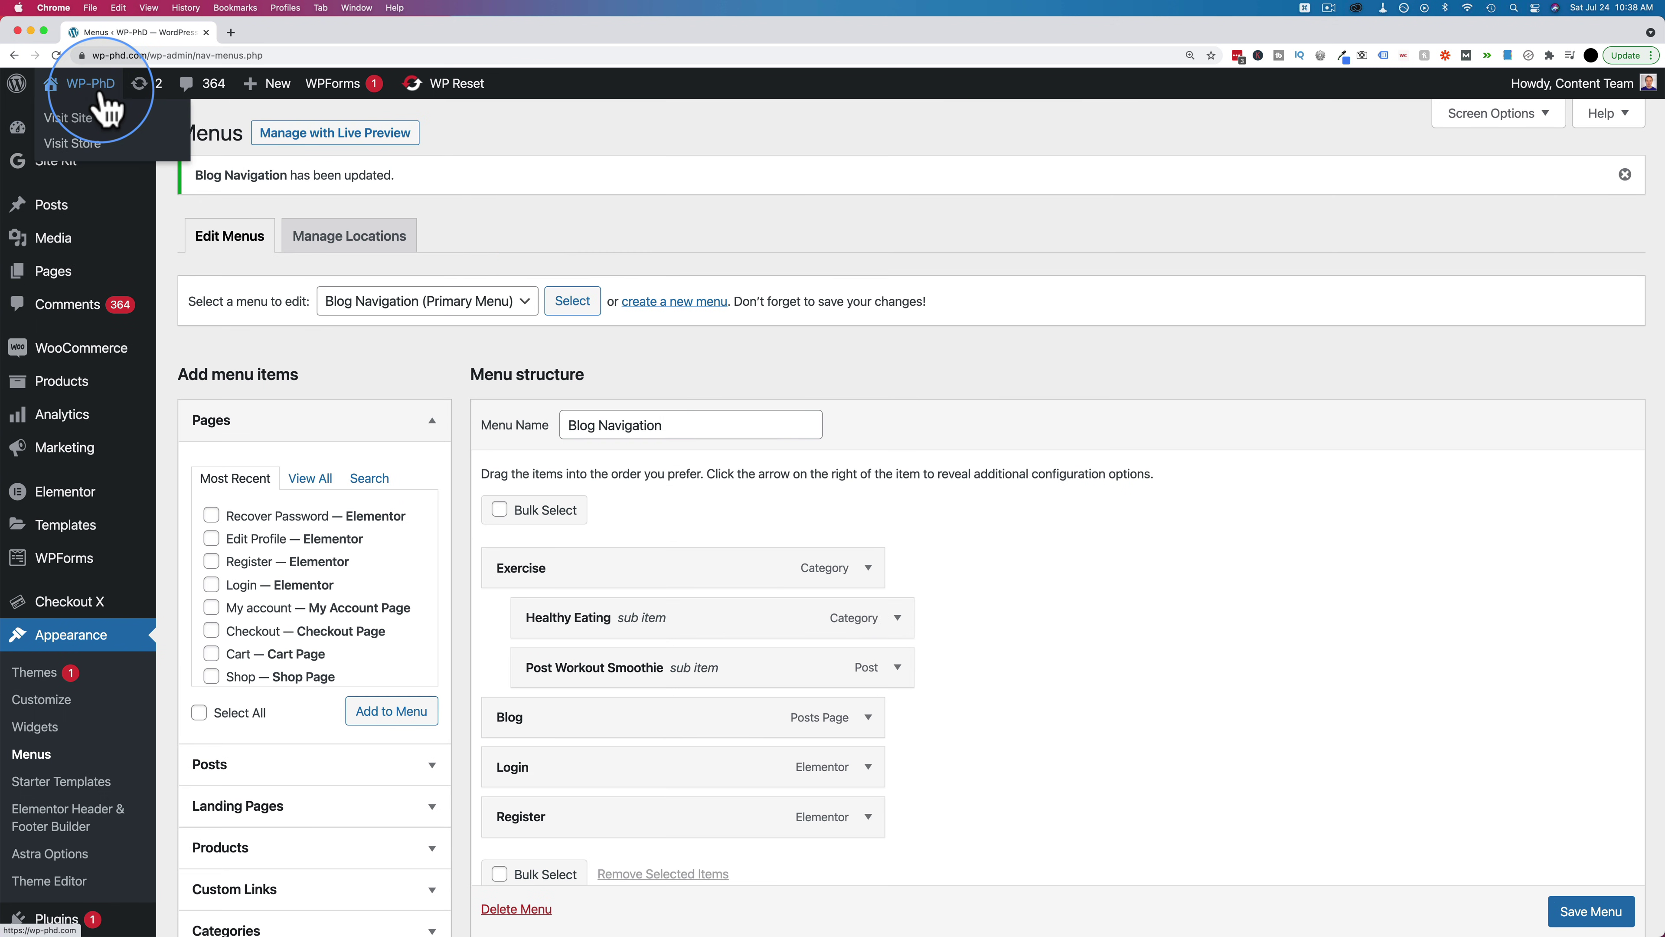
{"action": "left_click", "coordinate": [74, 121]}
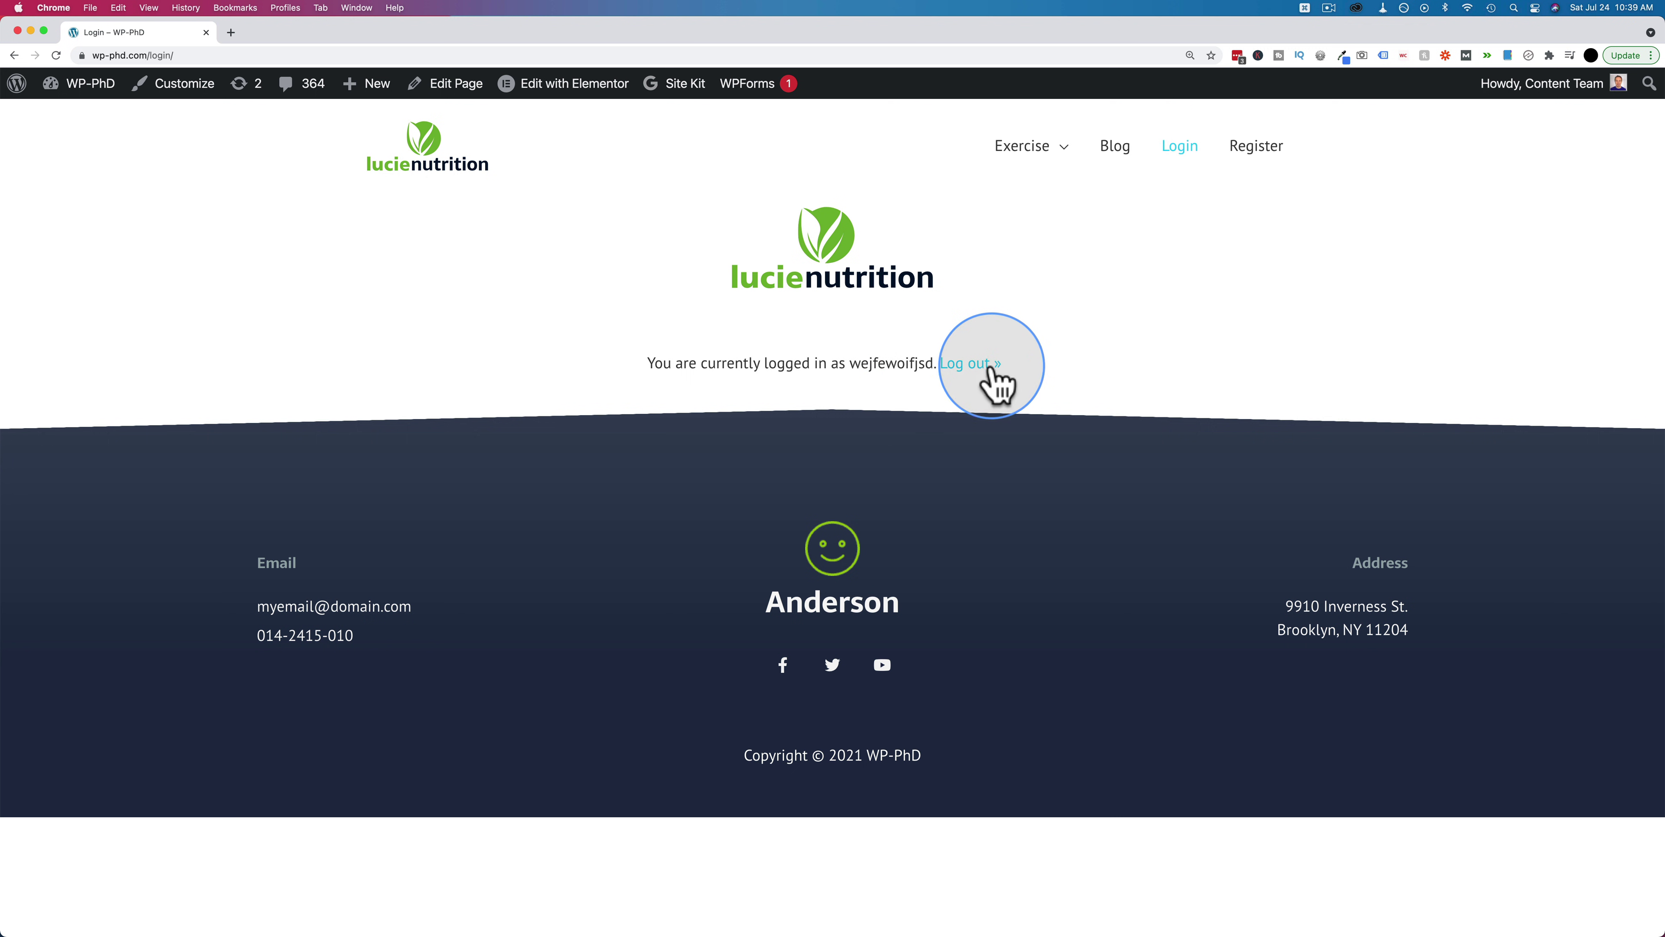
{"action": "left_click", "coordinate": [216, 55]}
{"action": "key", "text": "super+c"}
{"action": "key", "text": "super+shift+n"}
{"action": "key", "text": "super+v"}
{"action": "key", "text": "Return"}
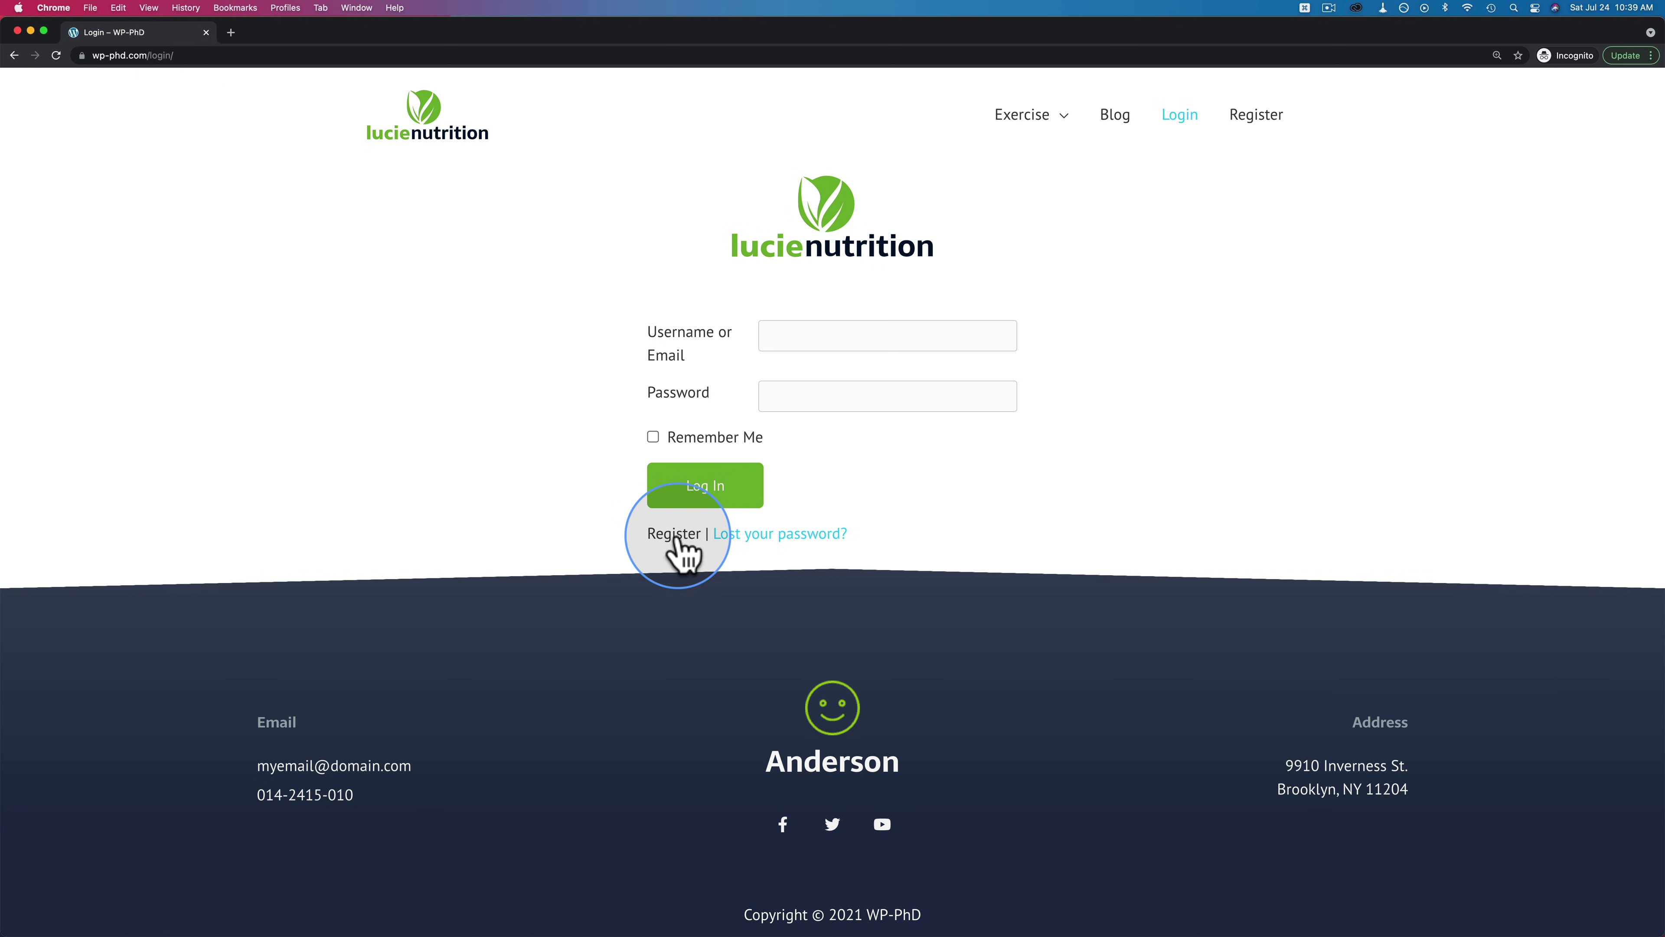
{"action": "left_click", "coordinate": [1263, 125]}
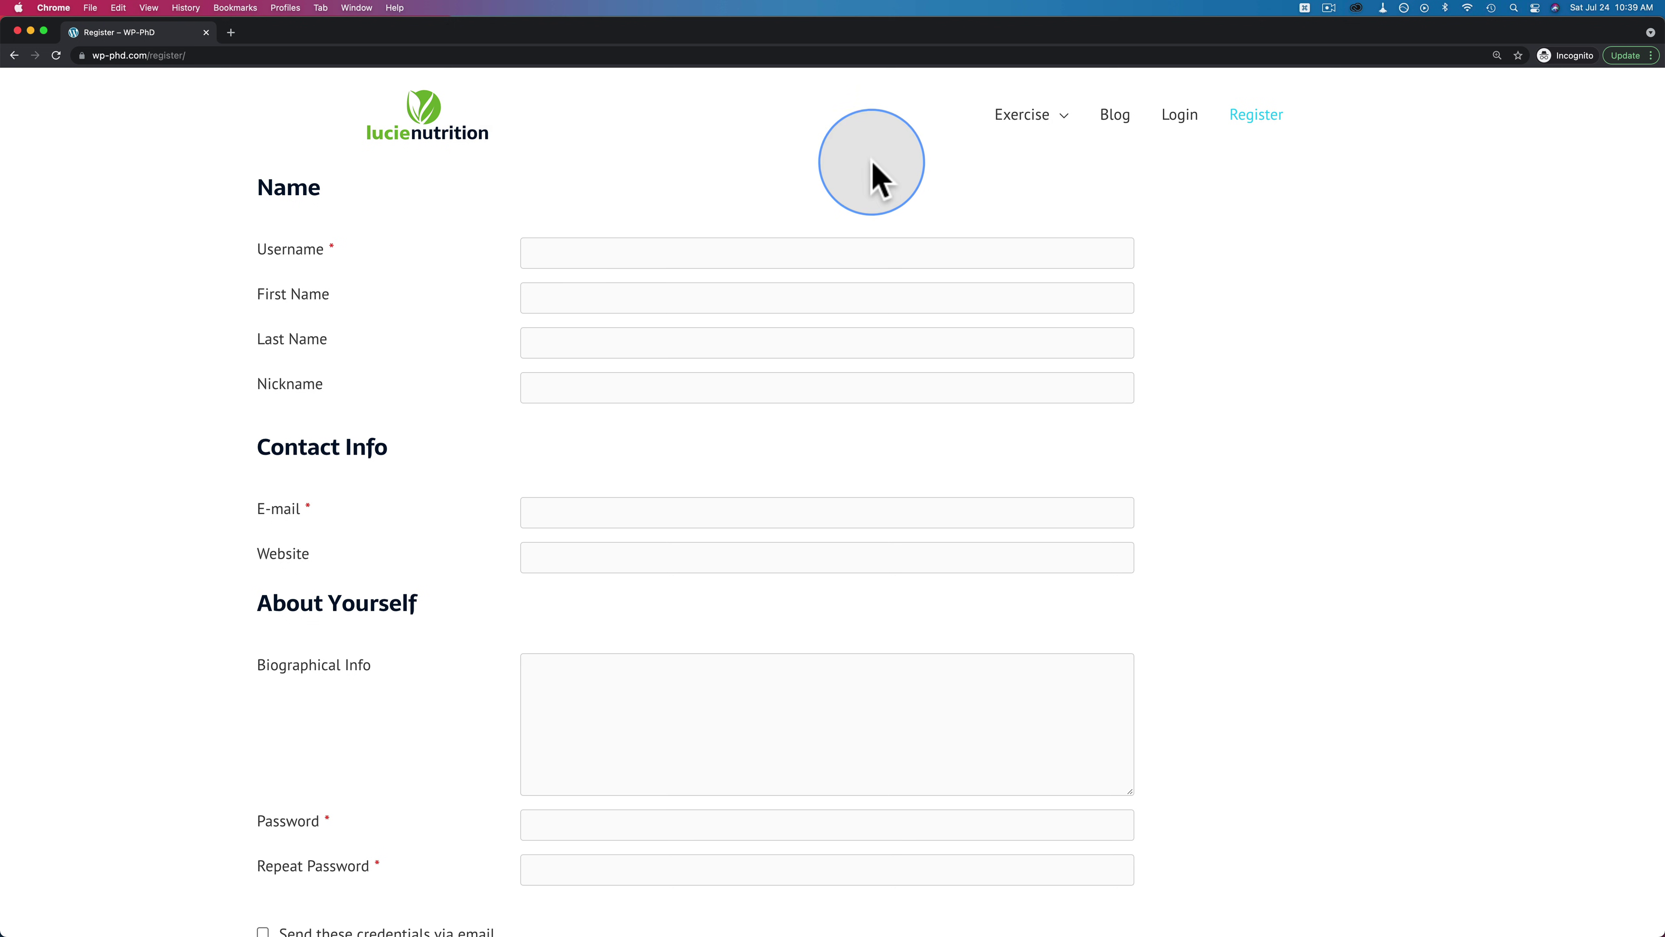
Fill in the username, first name and last name on the registration form
{"action": "left_click", "coordinate": [610, 253]}
{"action": "key", "text": "super+v"}
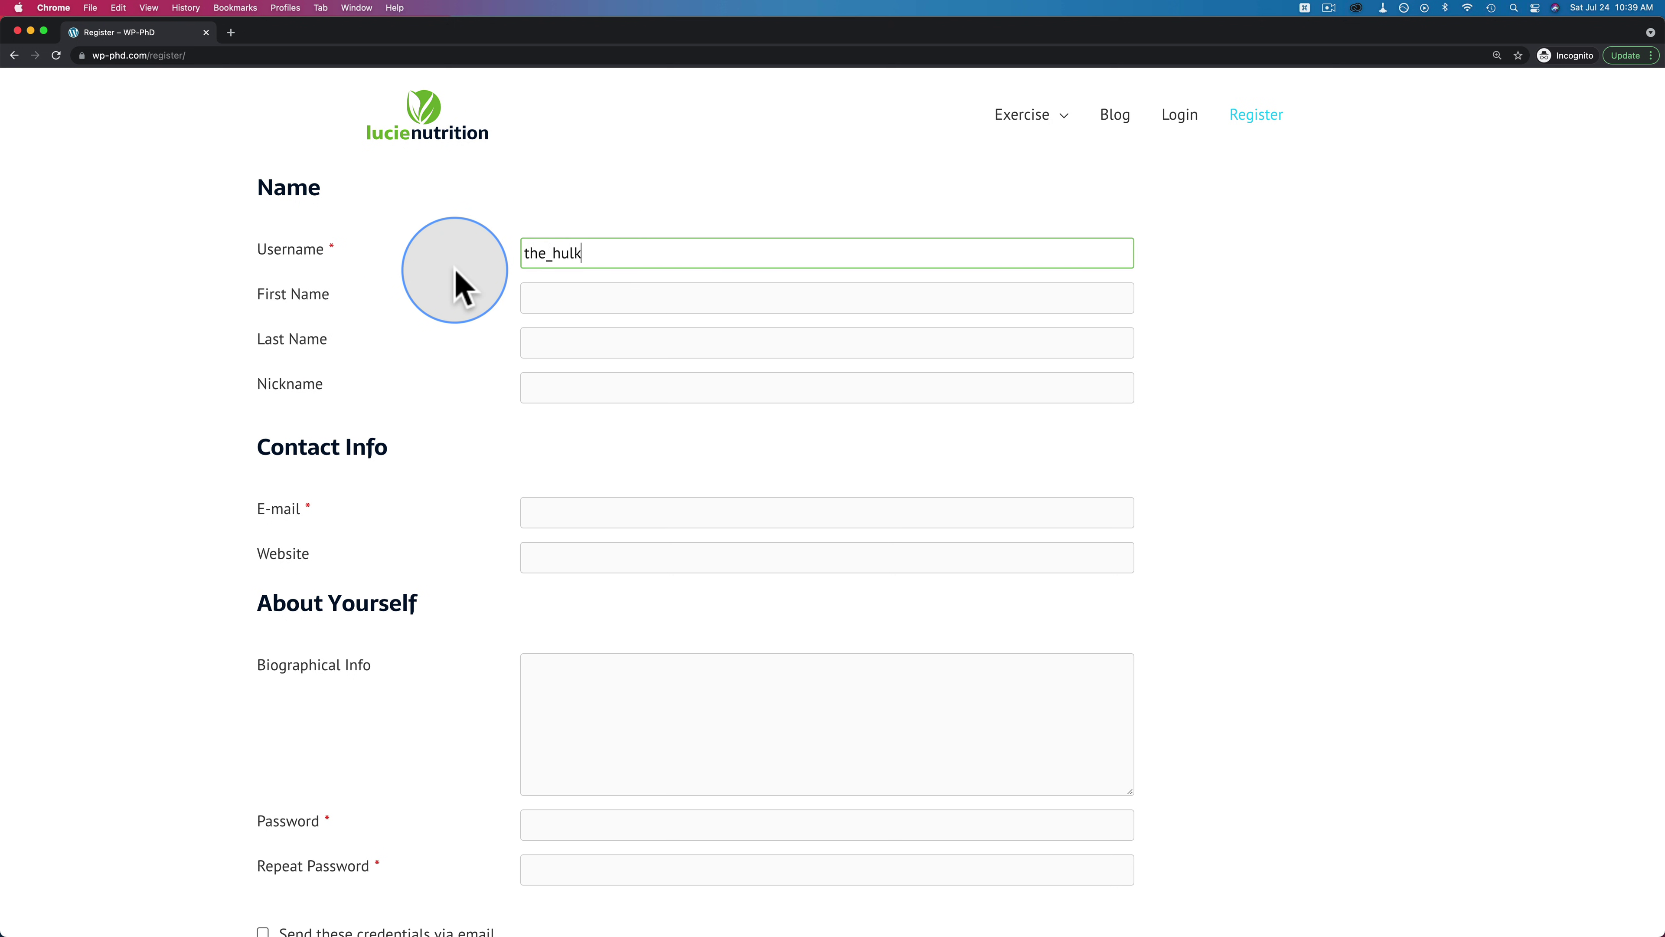
{"action": "left_click", "coordinate": [557, 302]}
{"action": "type", "text": "Incredible"}
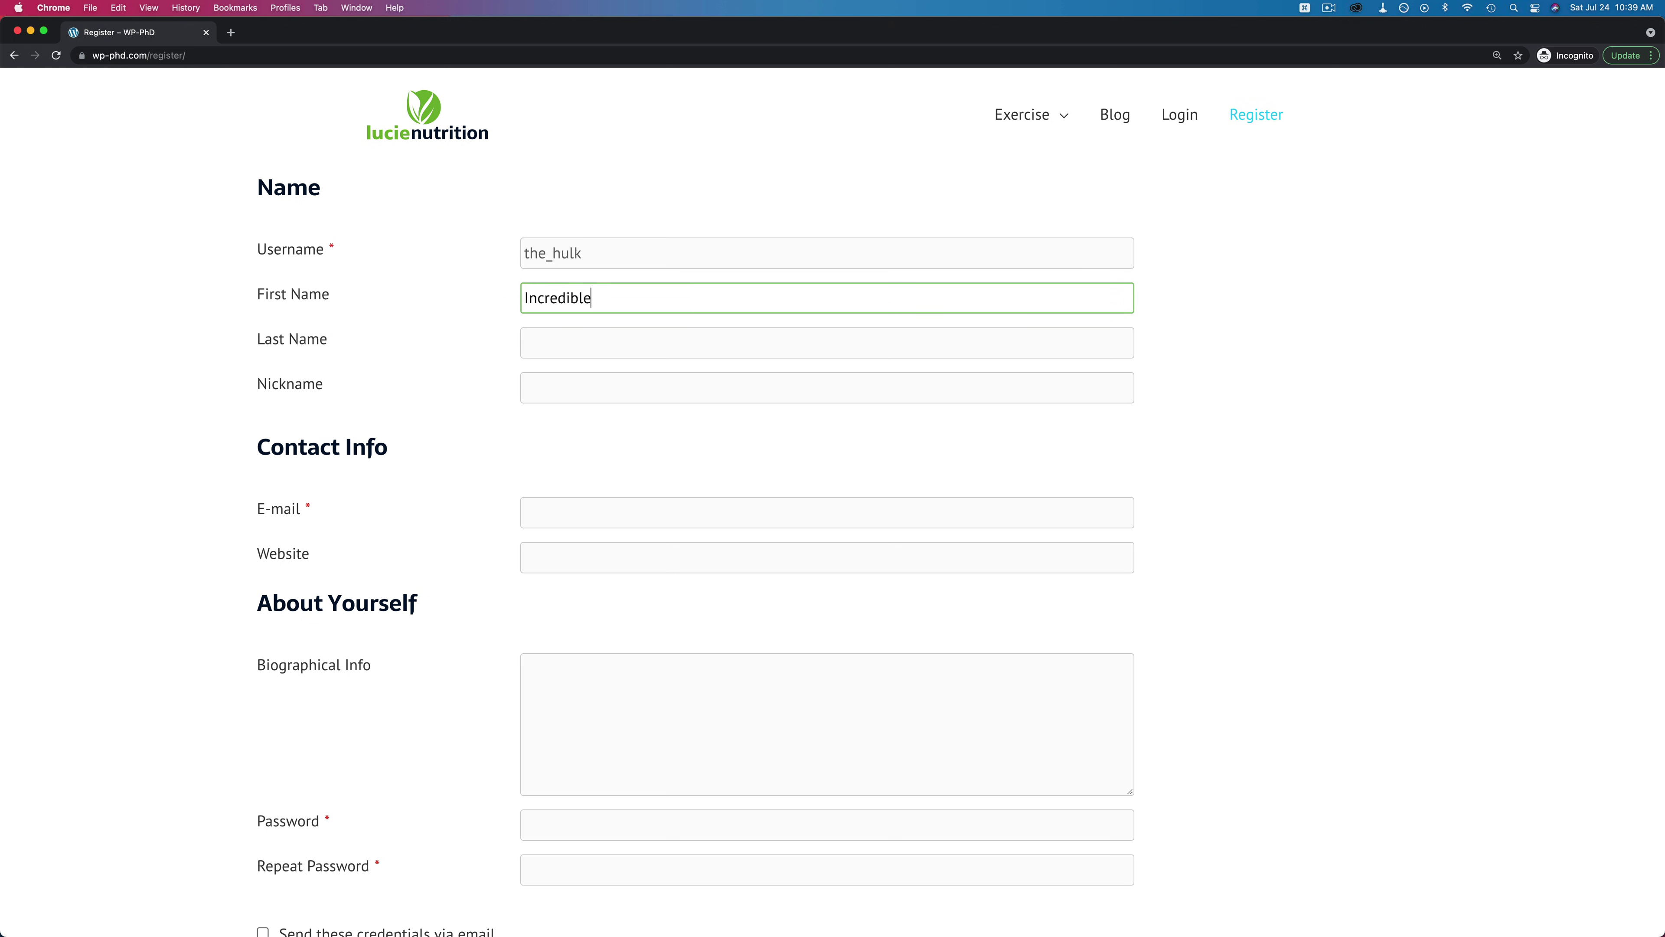
{"action": "key", "text": "Tab"}
{"action": "key", "text": "Tab"}
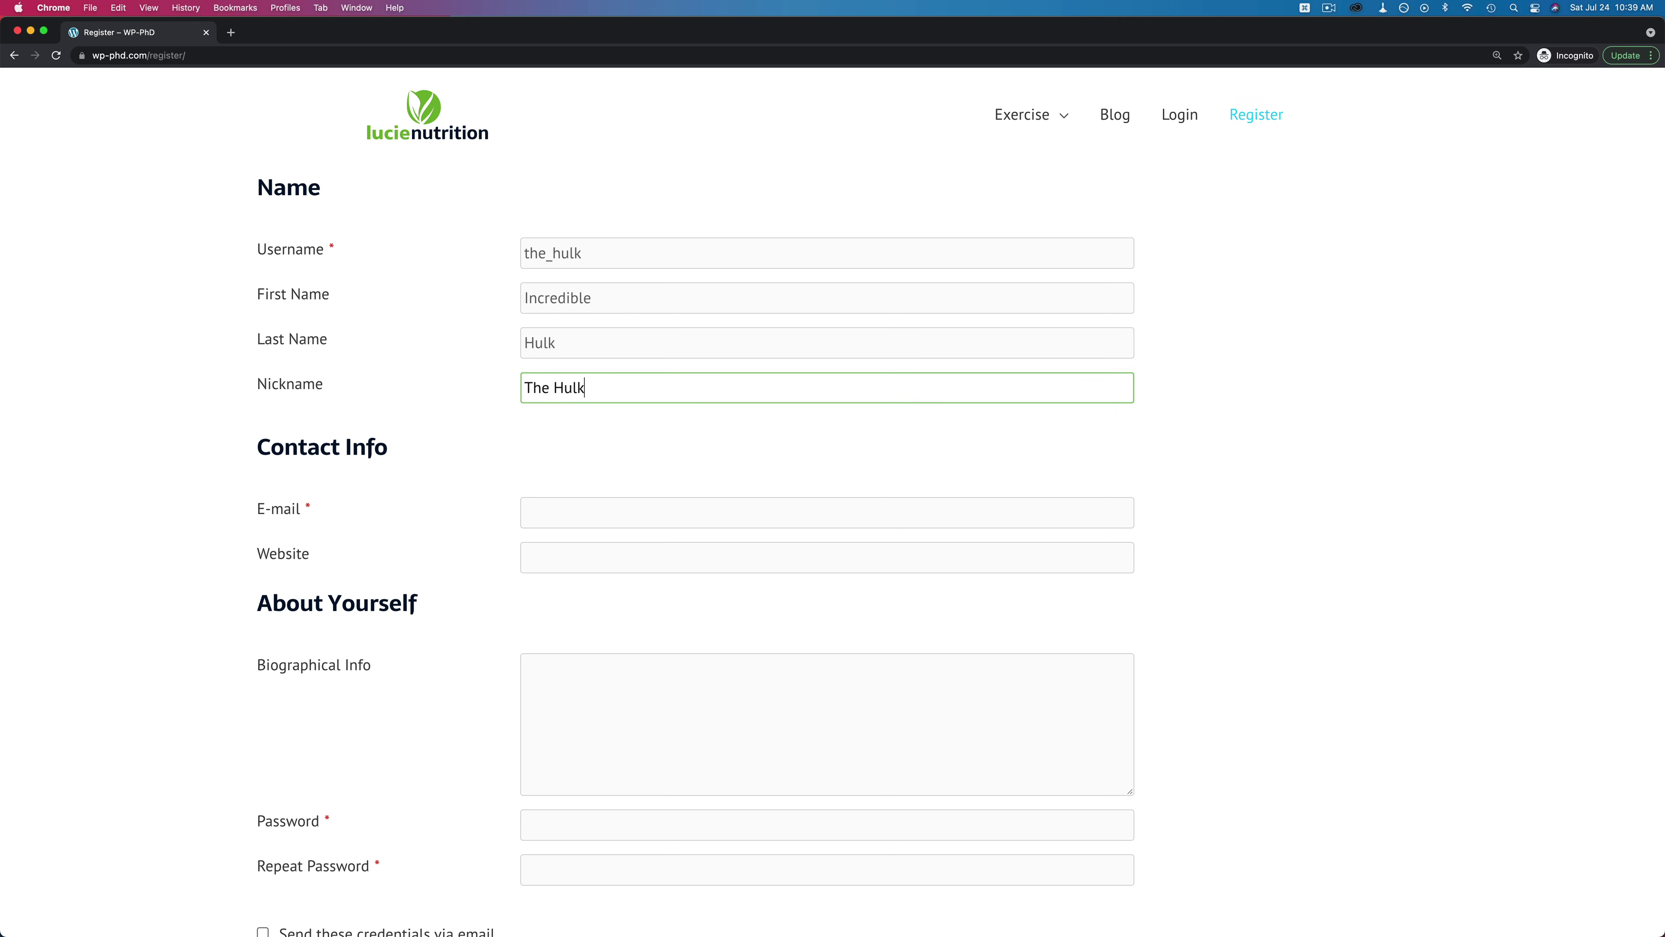
{"action": "scroll", "coordinate": [457, 376], "scroll_direction": "down", "scroll_amount": 2}
{"action": "key", "text": "Tab"}
{"action": "scroll", "coordinate": [549, 387], "scroll_direction": "up", "scroll_amount": 1}
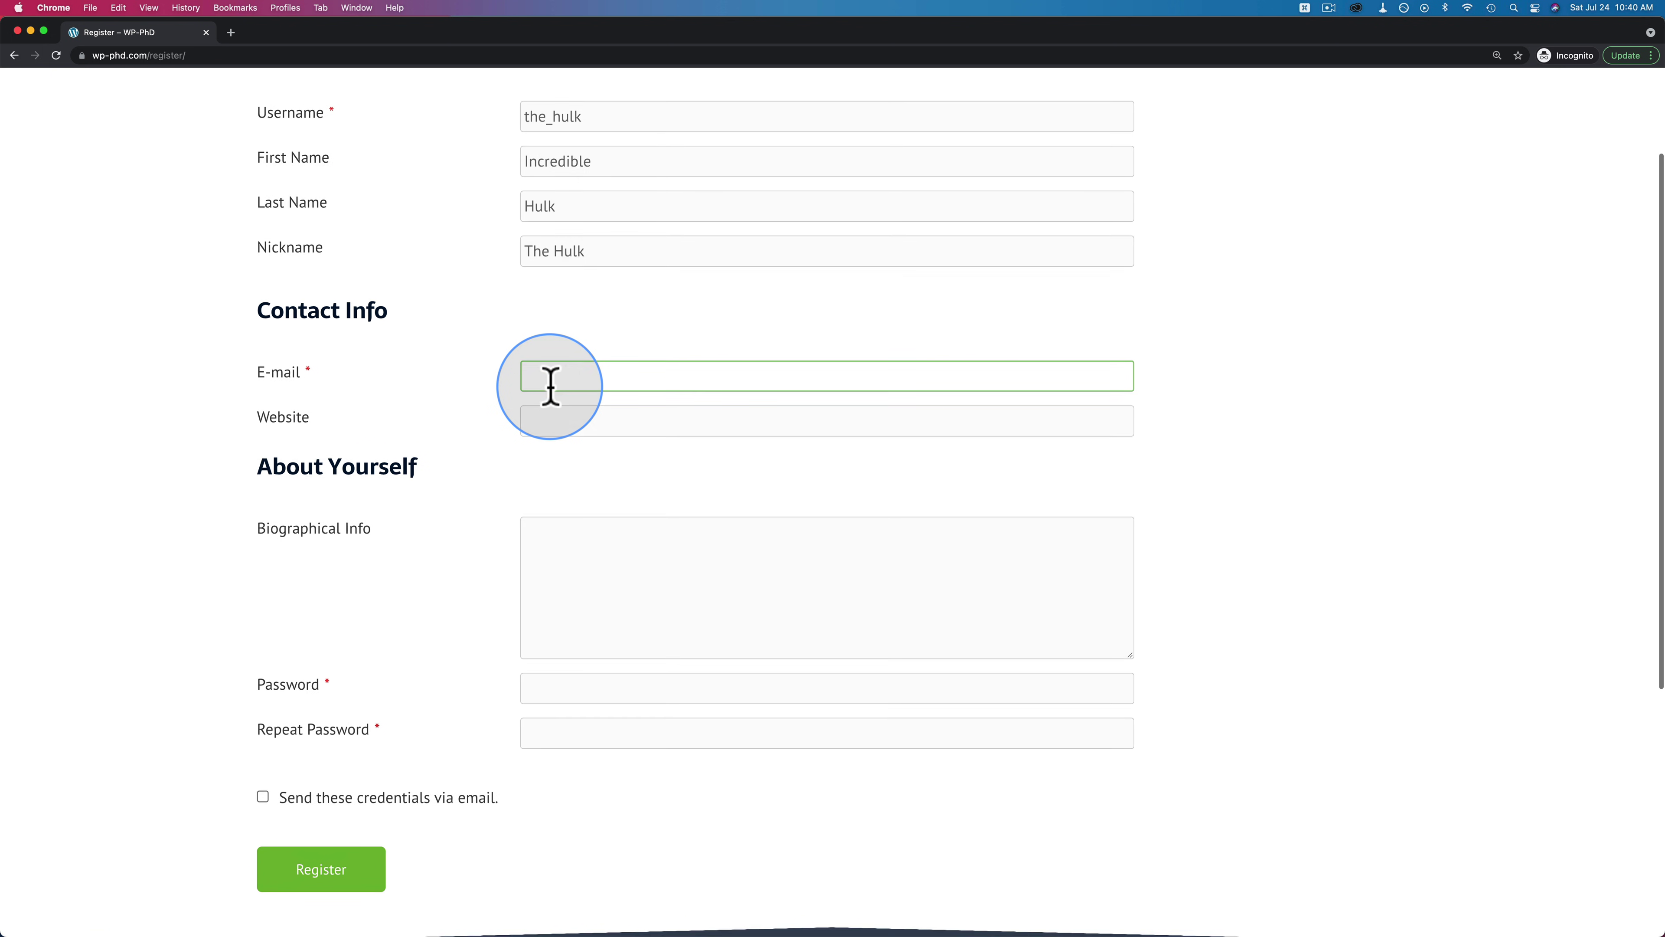
{"action": "scroll", "coordinate": [549, 385], "scroll_direction": "down", "scroll_amount": 1}
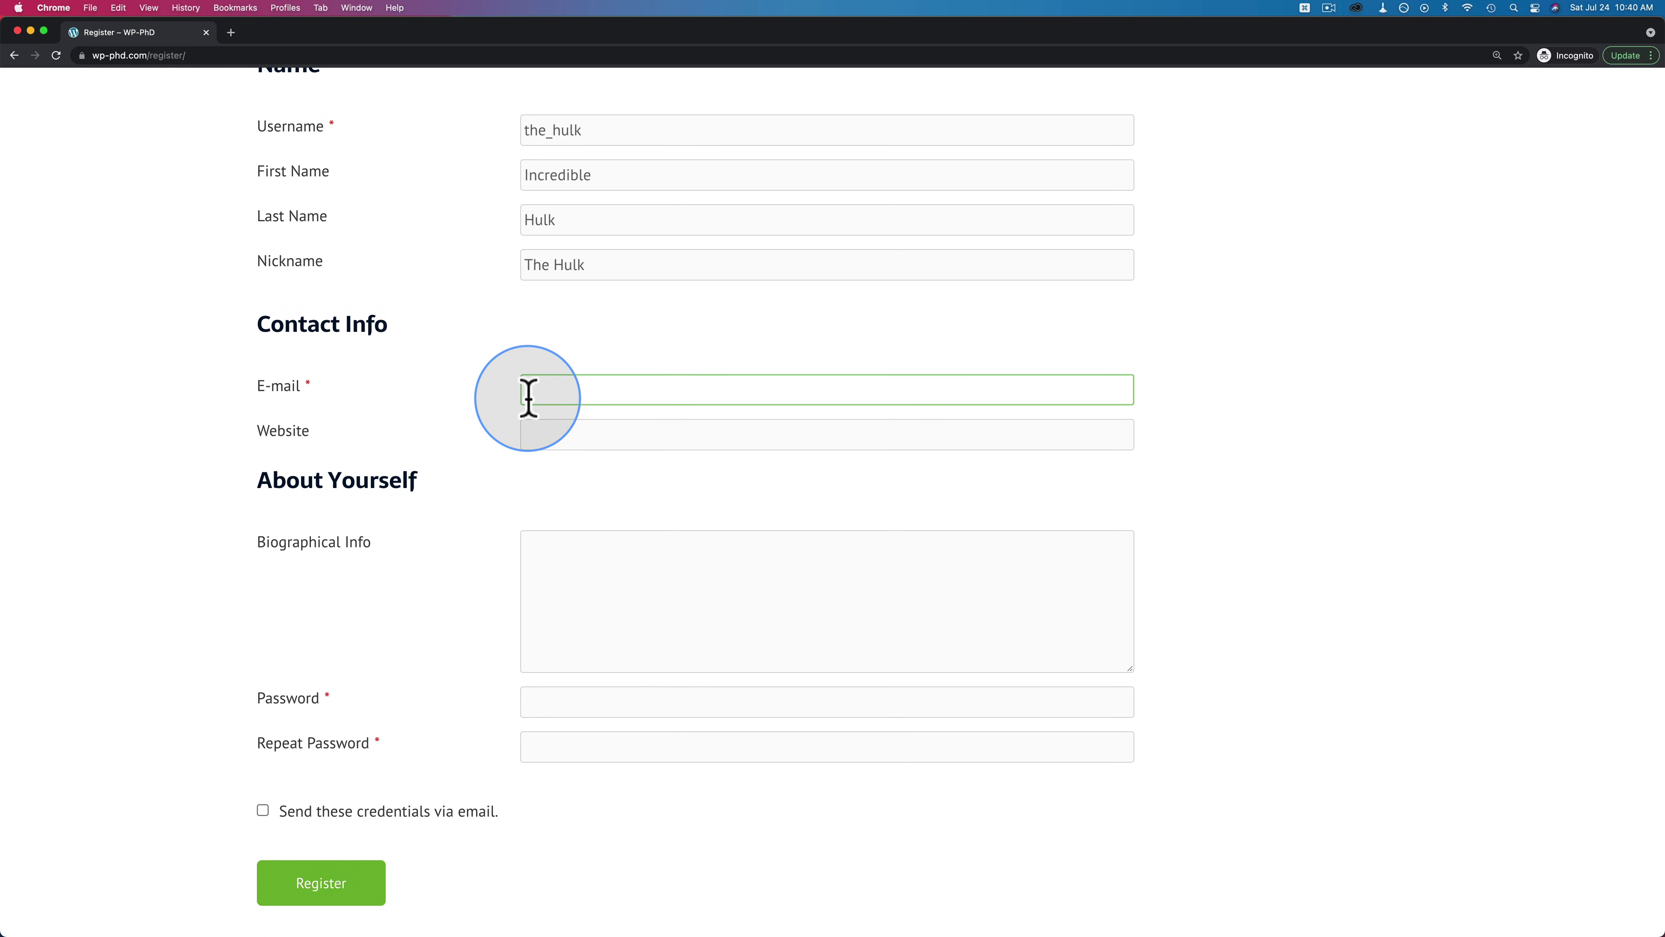
Enter the e-mail, website, short bio and matching passwords, tick Send credentials, and register
{"action": "type", "text": "hulk@hulk.com"}
{"action": "key", "text": "Tab"}
{"action": "type", "text": "hulk.com"}
{"action": "key", "text": "Tab"}
{"action": "type", "text": "I'm the hulk"}
{"action": "key", "text": "Tab"}
{"action": "type", "text": "123456"}
{"action": "key", "text": "Tab"}
{"action": "type", "text": "123456"}
{"action": "scroll", "coordinate": [270, 709], "scroll_direction": "down", "scroll_amount": 2}
{"action": "left_click", "coordinate": [262, 722]}
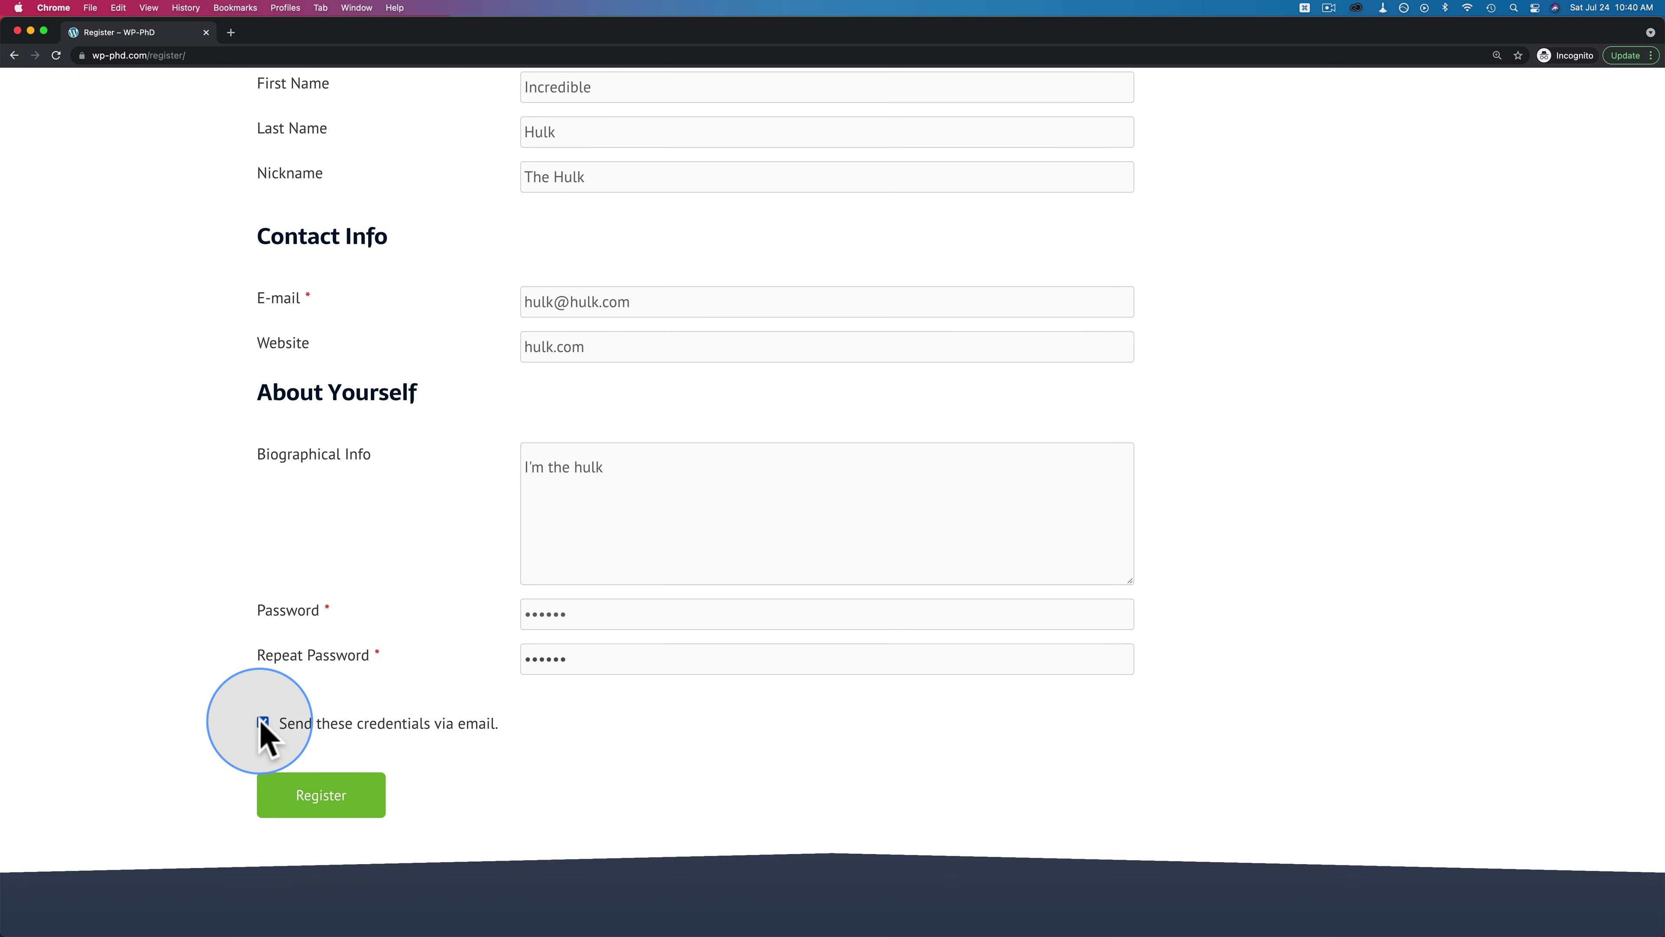
{"action": "scroll", "coordinate": [391, 706], "scroll_direction": "down", "scroll_amount": 2}
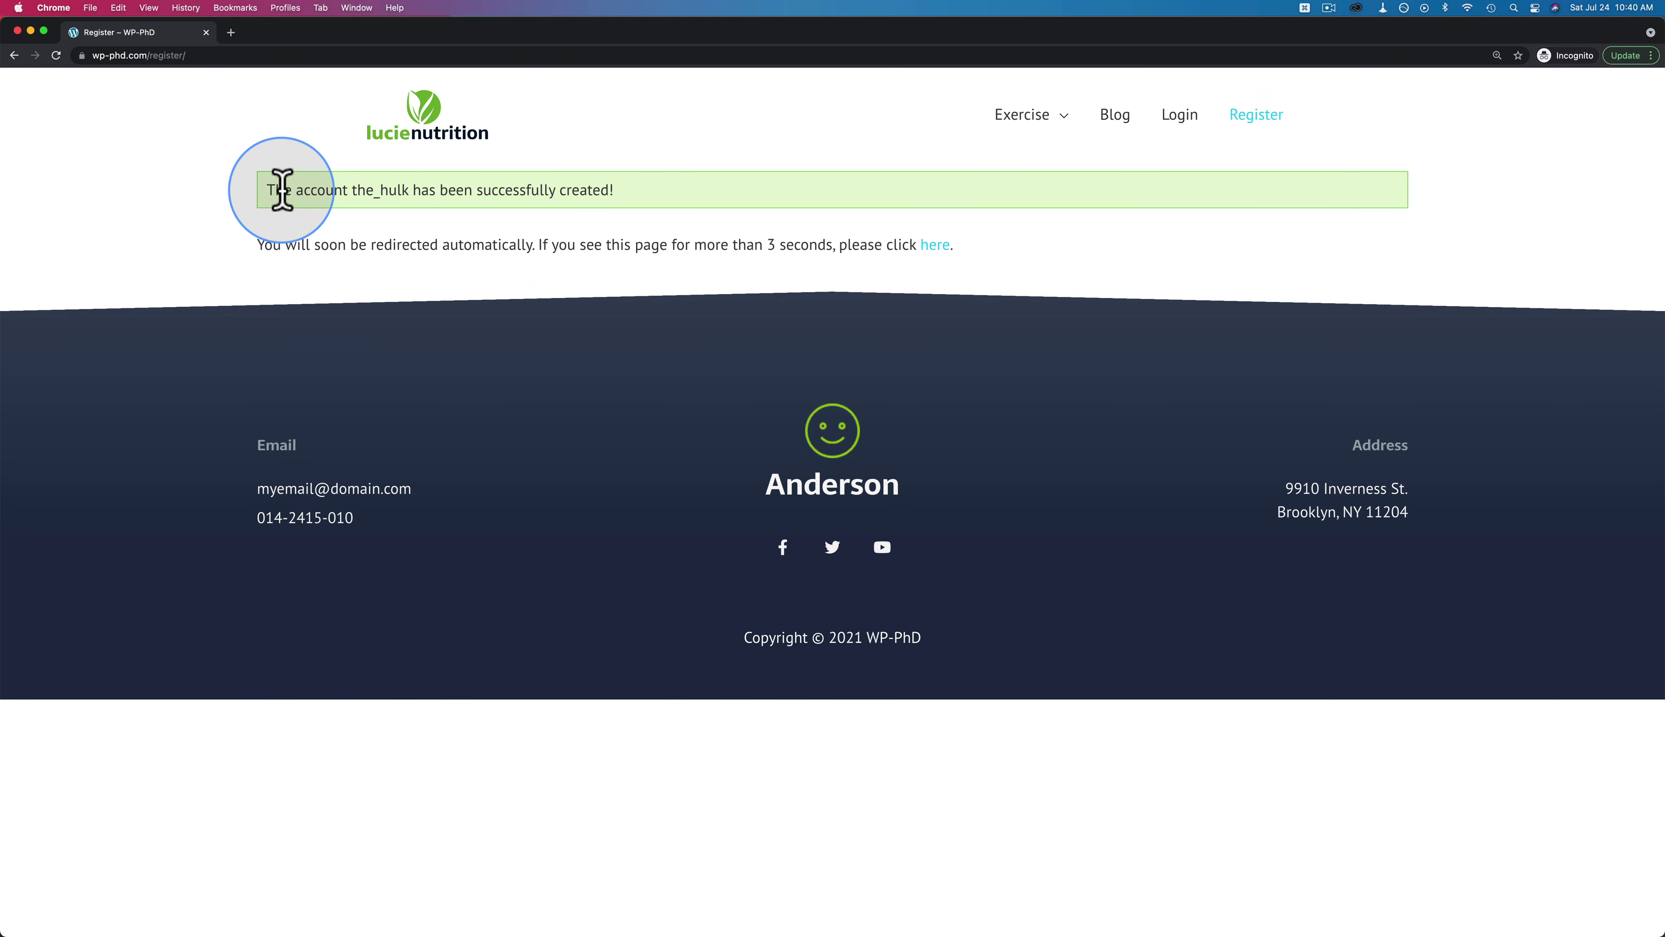
{"action": "left_click_drag", "start_coordinate": [282, 191], "coordinate": [620, 210]}
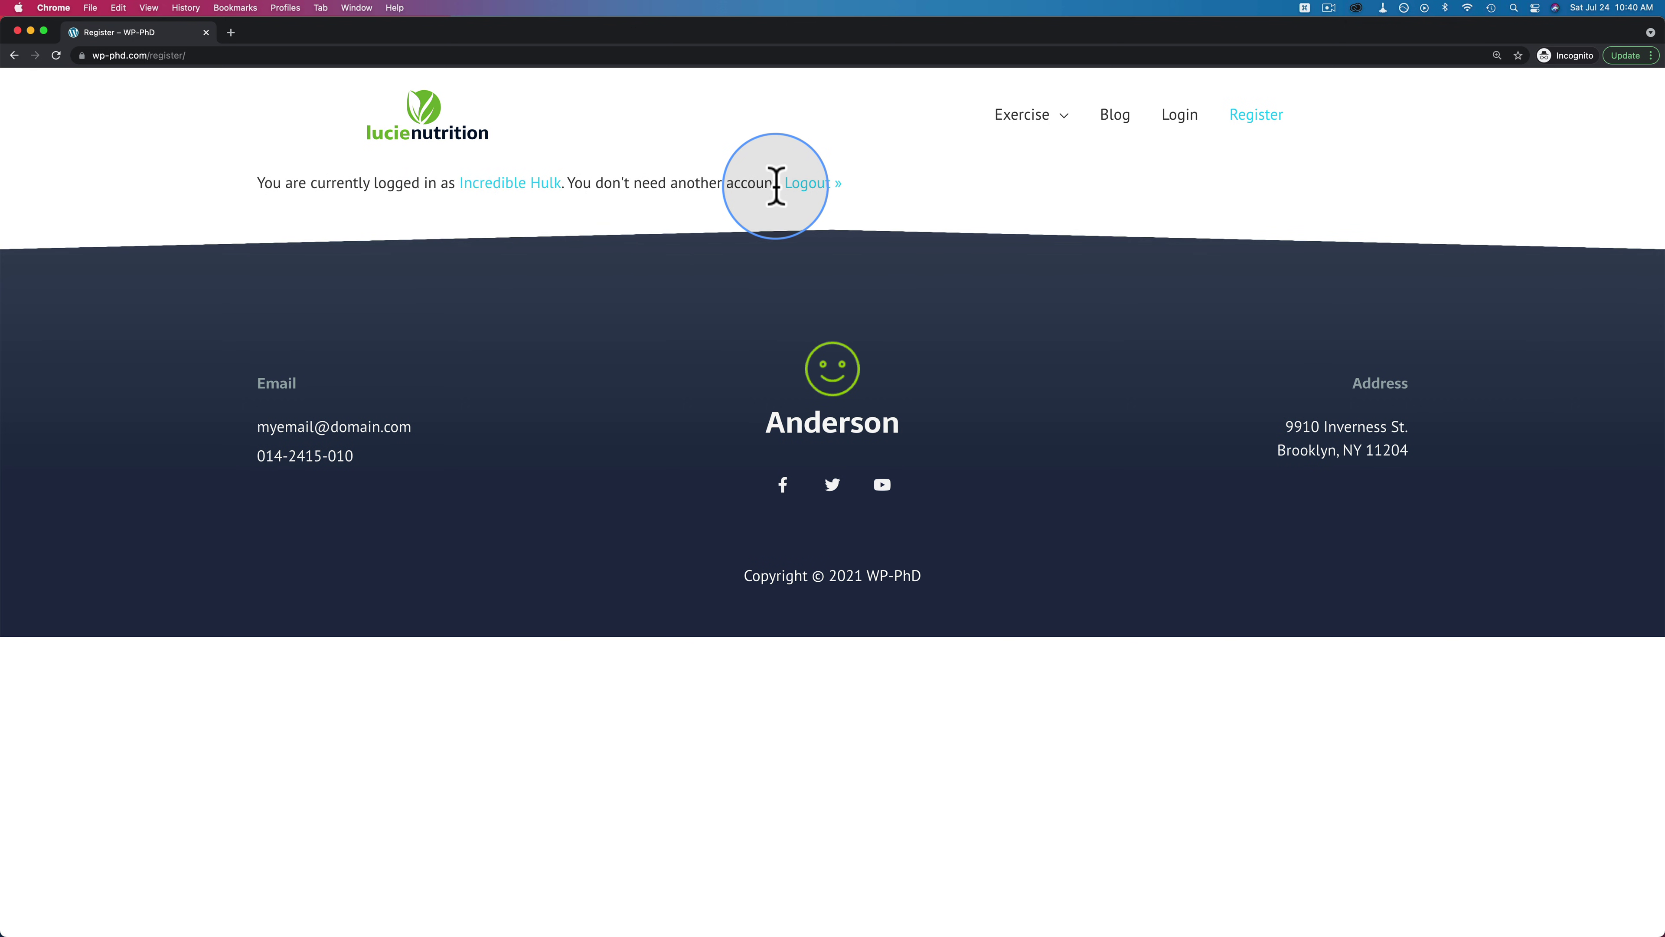
Open the new user's author page, then switch back to the admin's browser window
{"action": "left_click", "coordinate": [531, 188]}
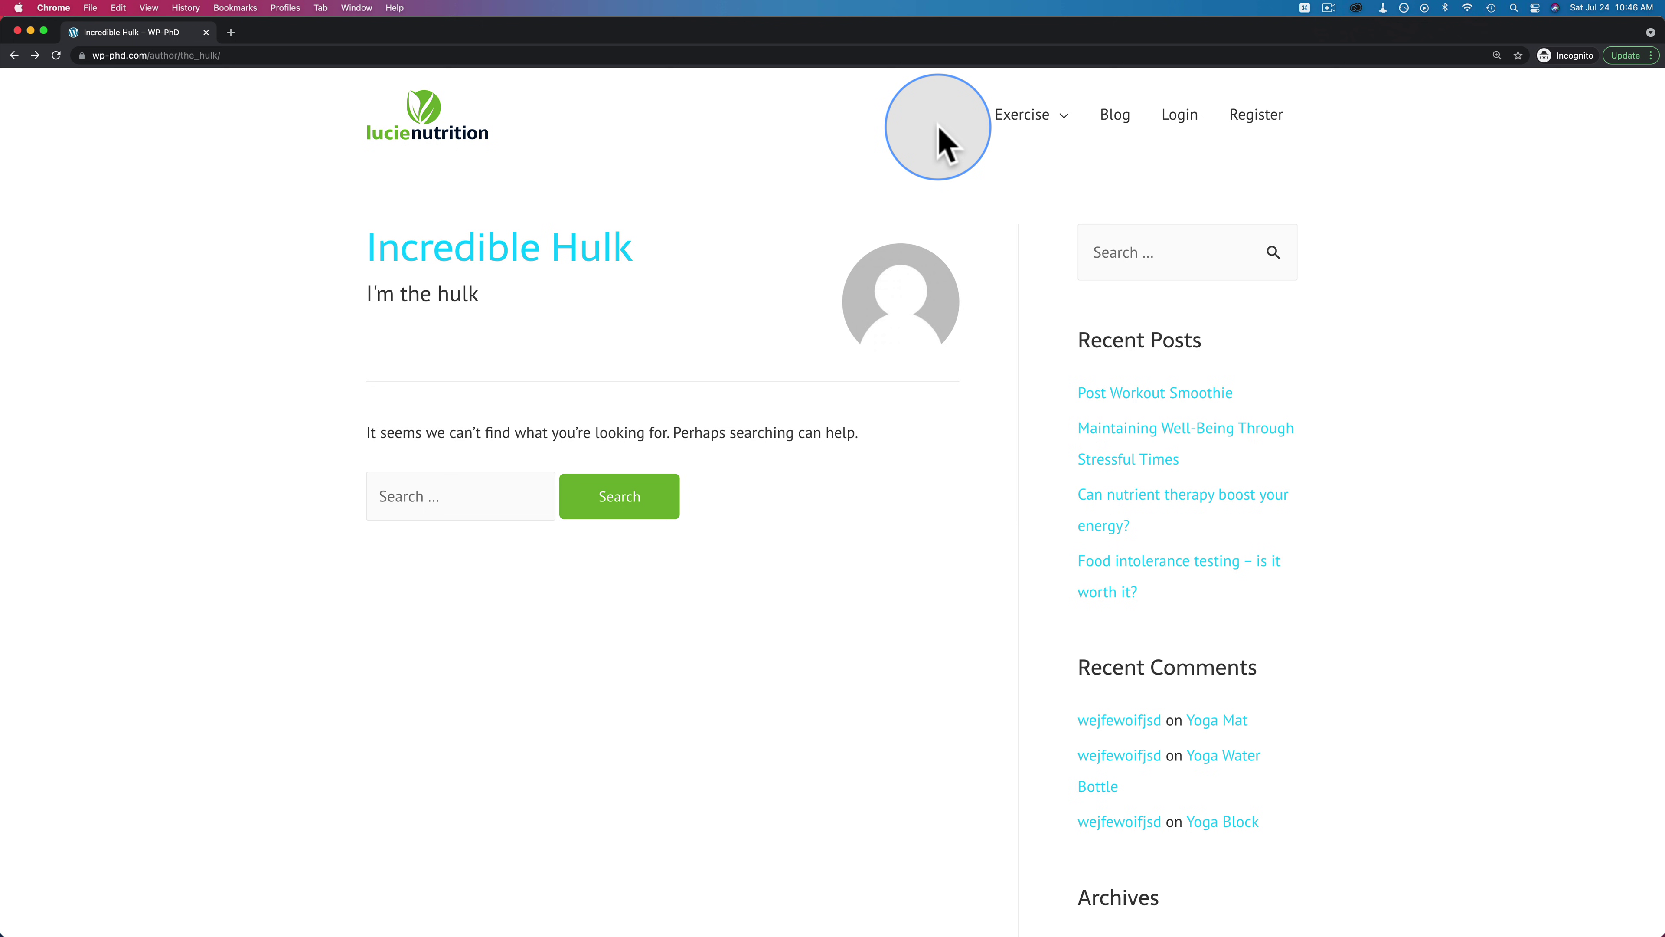
{"action": "key", "text": "super+grave"}
Go from the dashboard to Profile Builder's Add-Ons page
{"action": "mouse_move", "coordinate": [76, 88]}
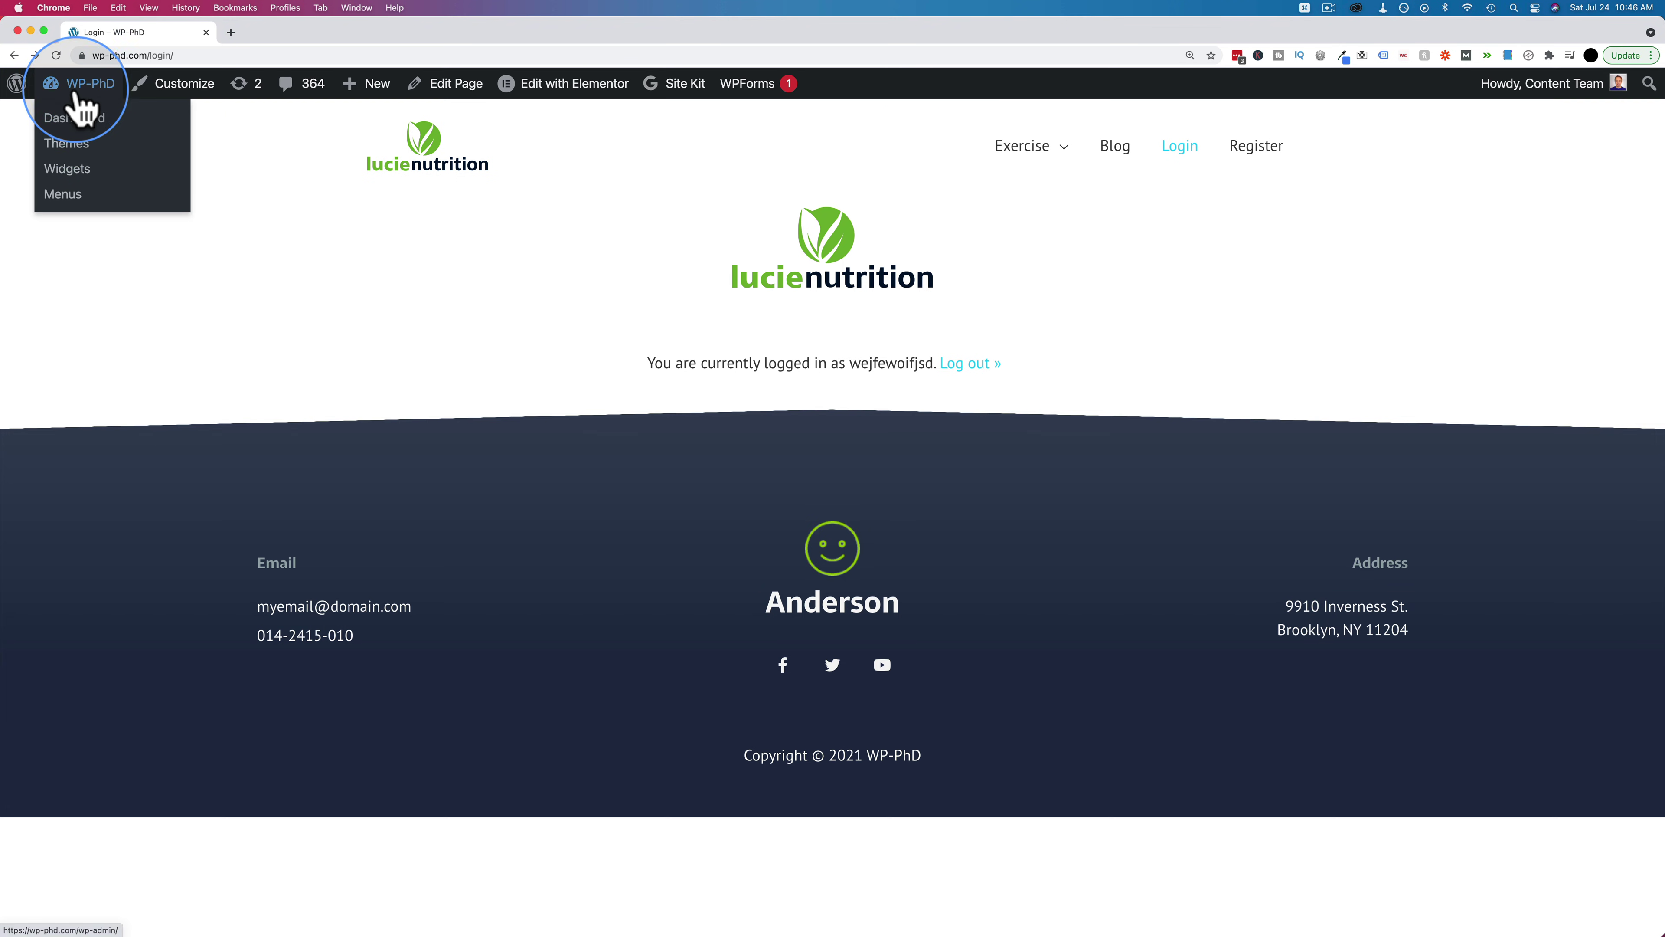
{"action": "left_click", "coordinate": [72, 124]}
{"action": "scroll", "coordinate": [122, 564], "scroll_direction": "down", "scroll_amount": 5}
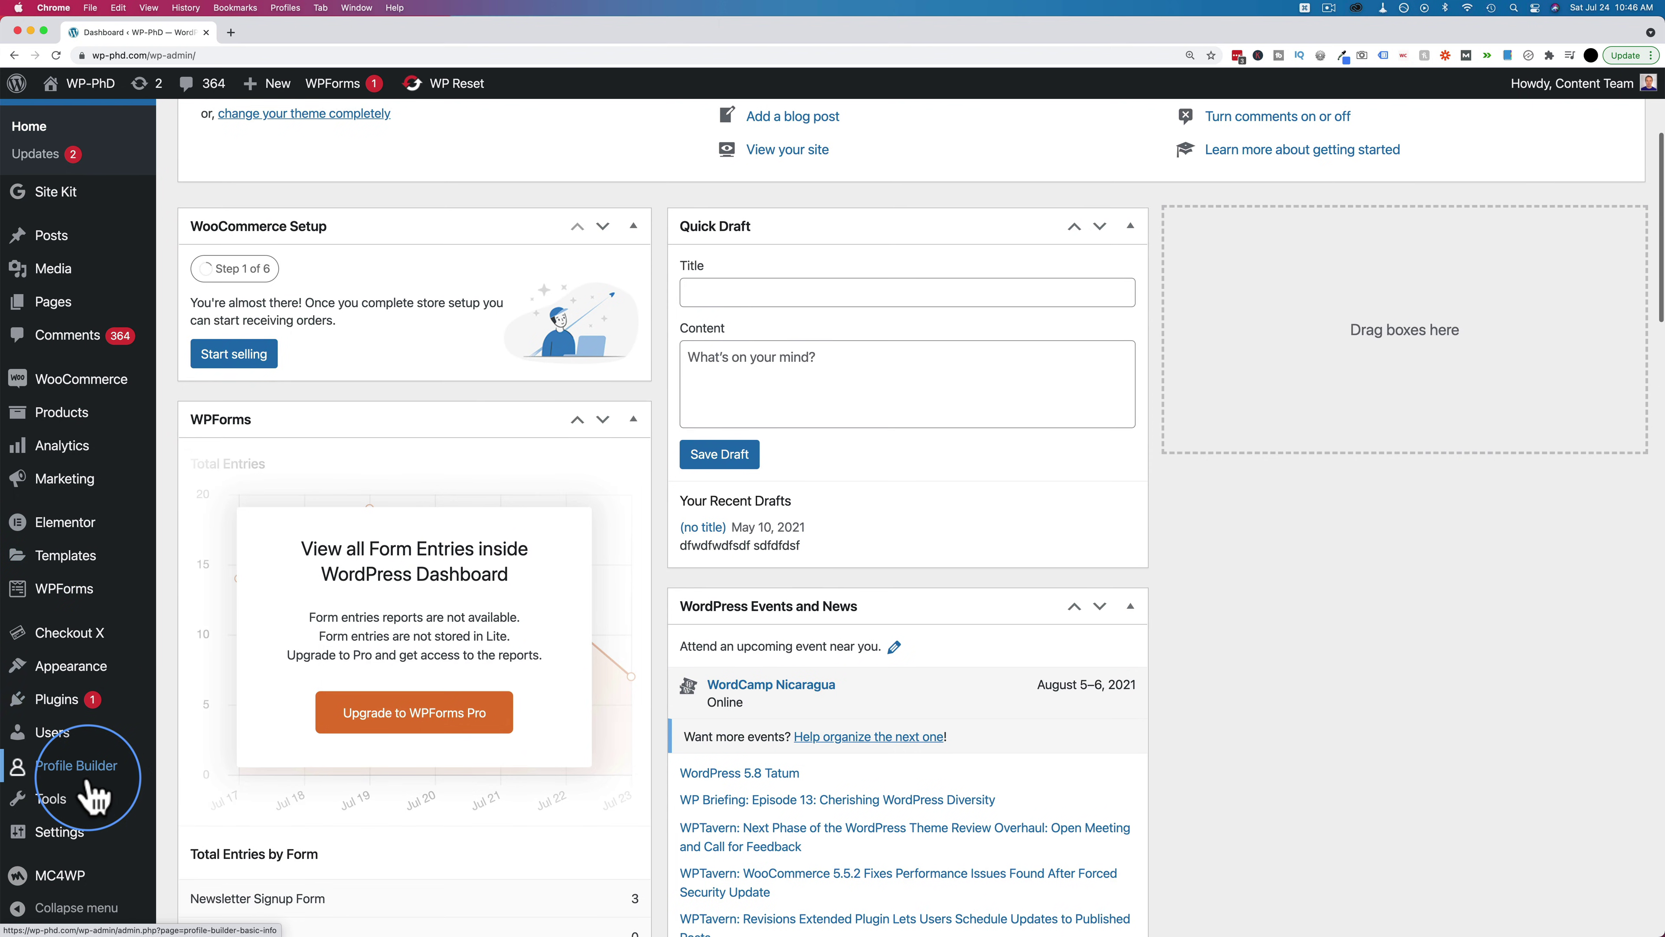
{"action": "mouse_move", "coordinate": [94, 779]}
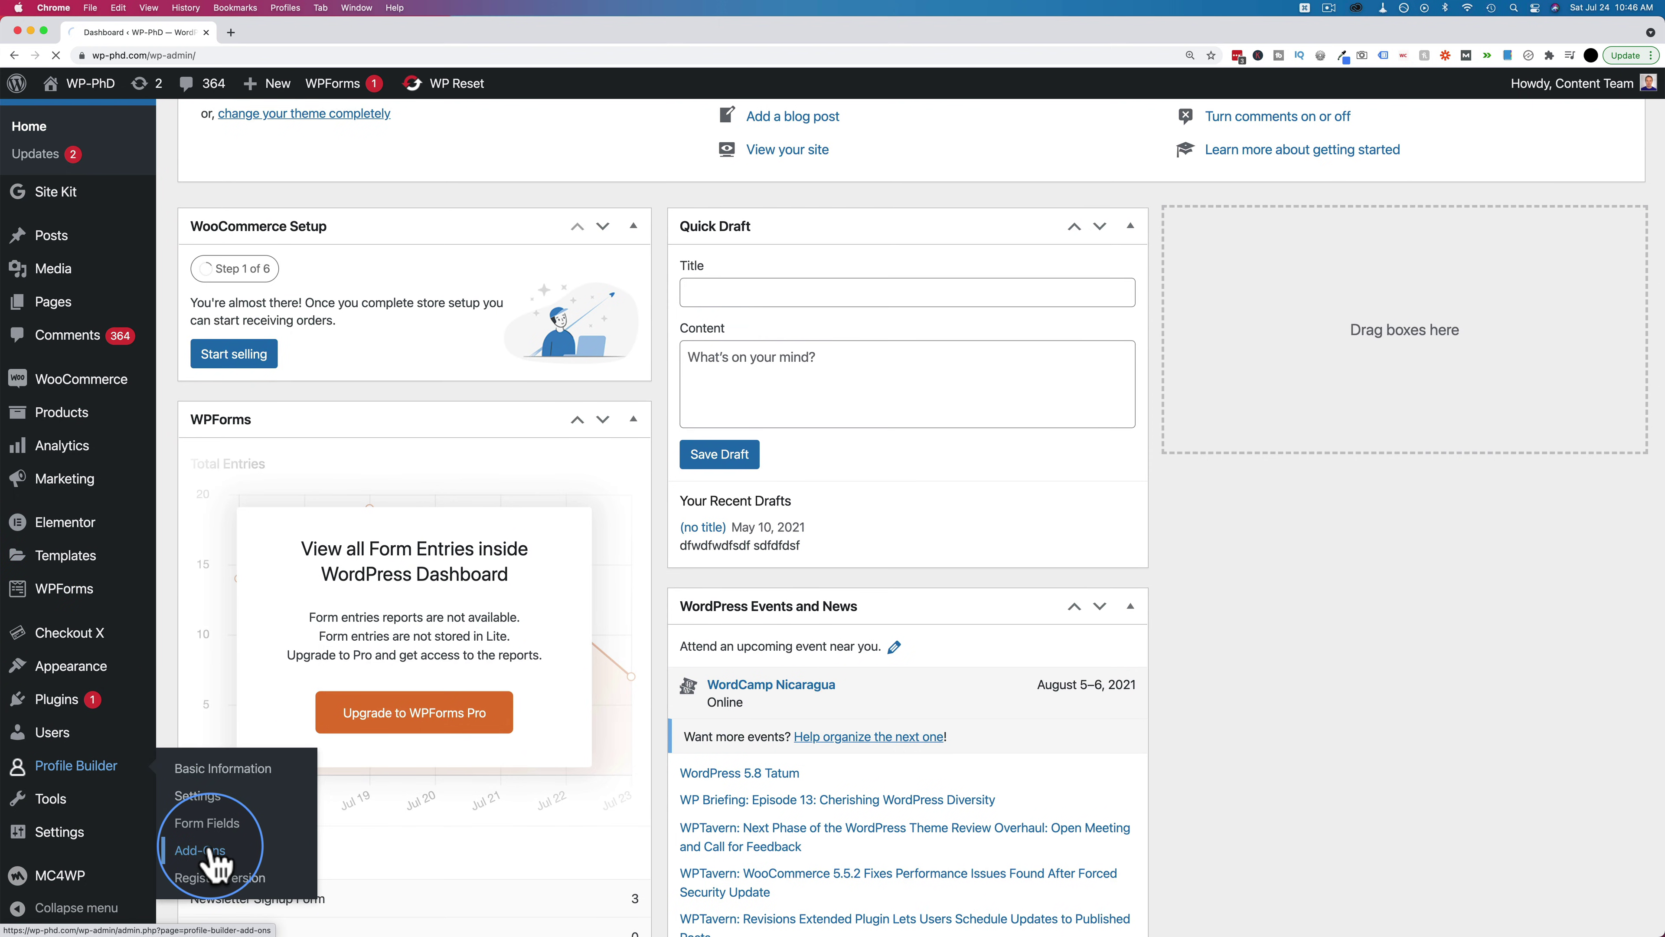
{"action": "left_click", "coordinate": [209, 853]}
Find the Custom Profile Menus add-on and choose to download it
{"action": "scroll", "coordinate": [516, 409], "scroll_direction": "down", "scroll_amount": 10}
{"action": "scroll", "coordinate": [516, 409], "scroll_direction": "down", "scroll_amount": 10}
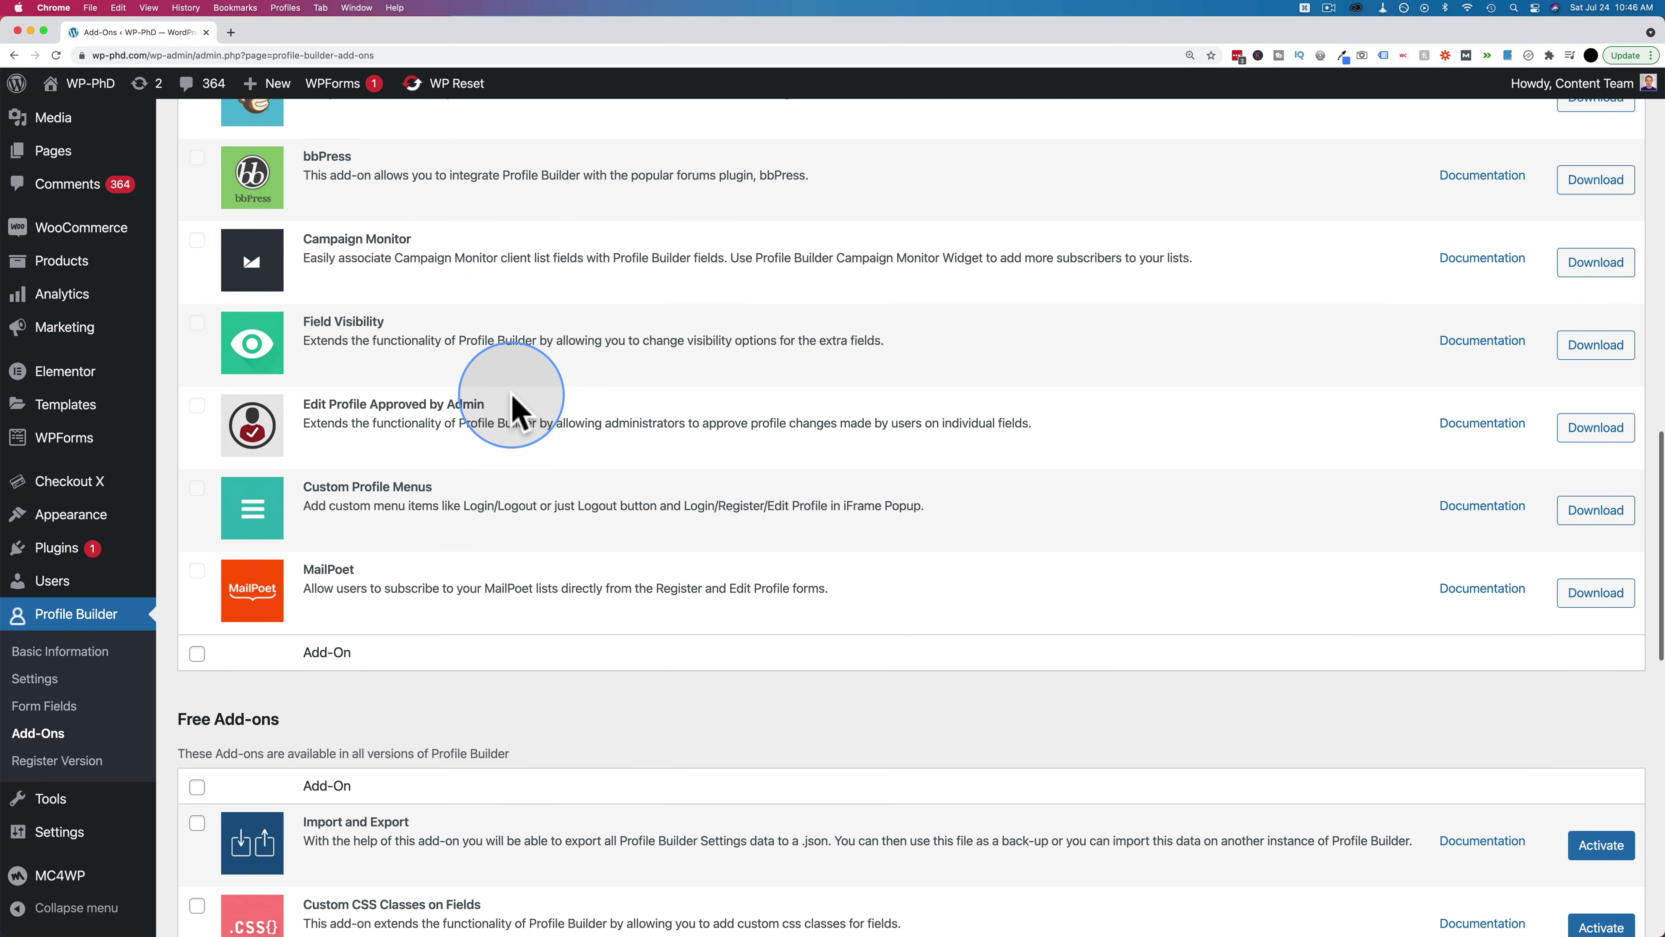
{"action": "scroll", "coordinate": [515, 410], "scroll_direction": "down", "scroll_amount": 1}
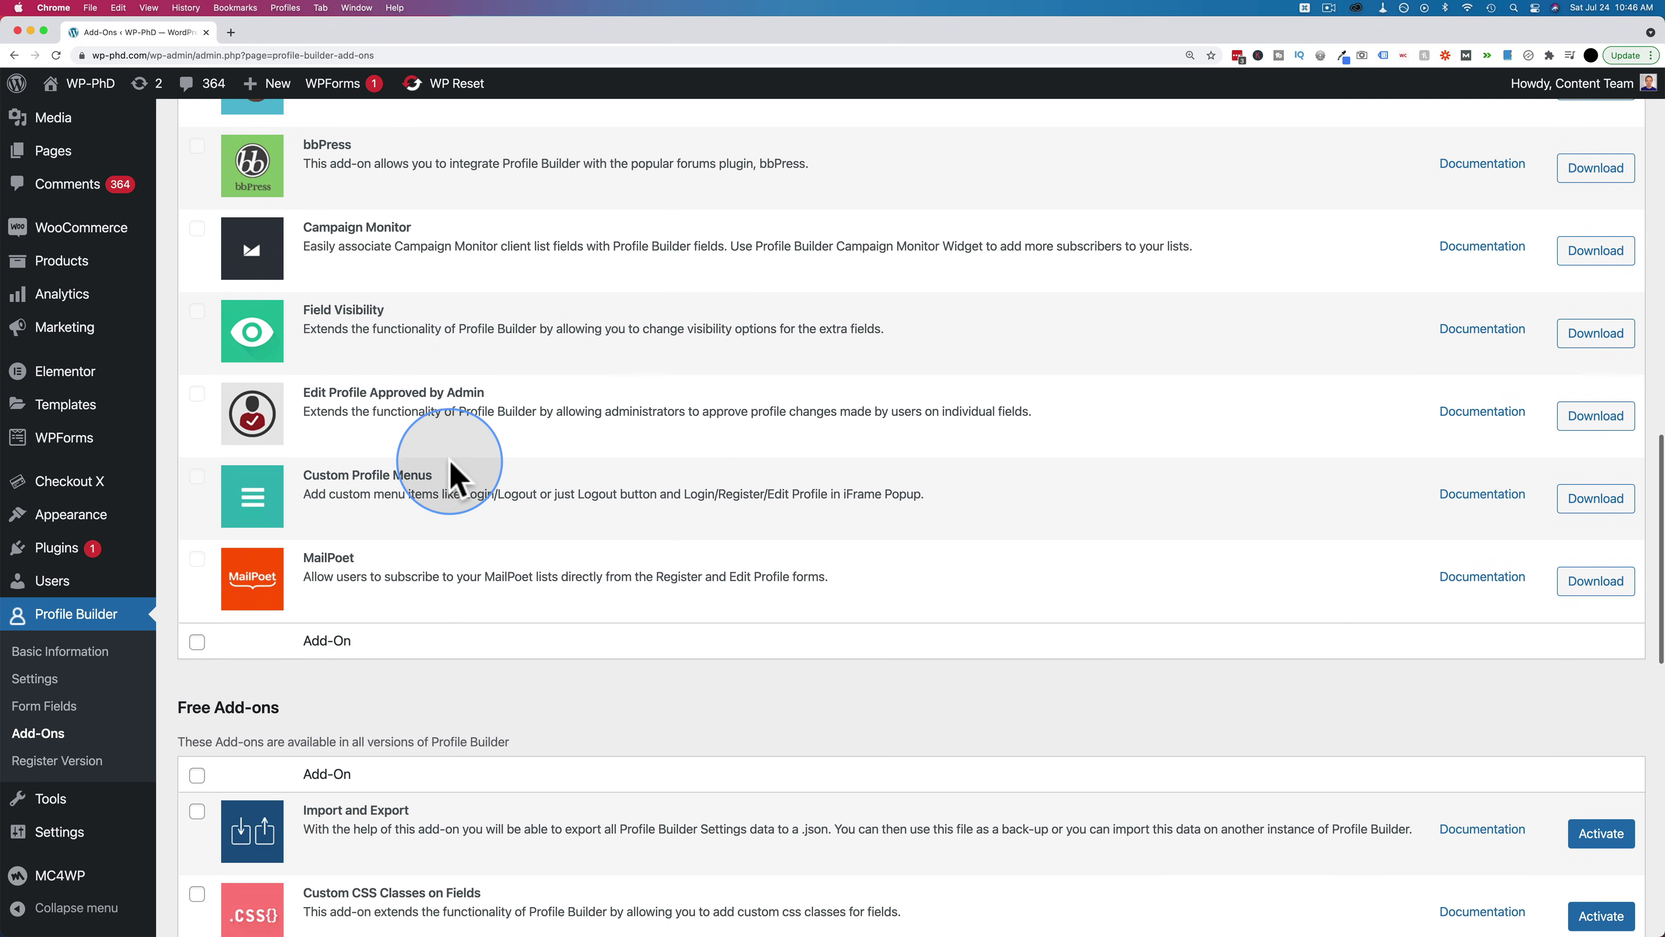
{"action": "right_click", "coordinate": [308, 500]}
{"action": "left_click", "coordinate": [494, 504]}
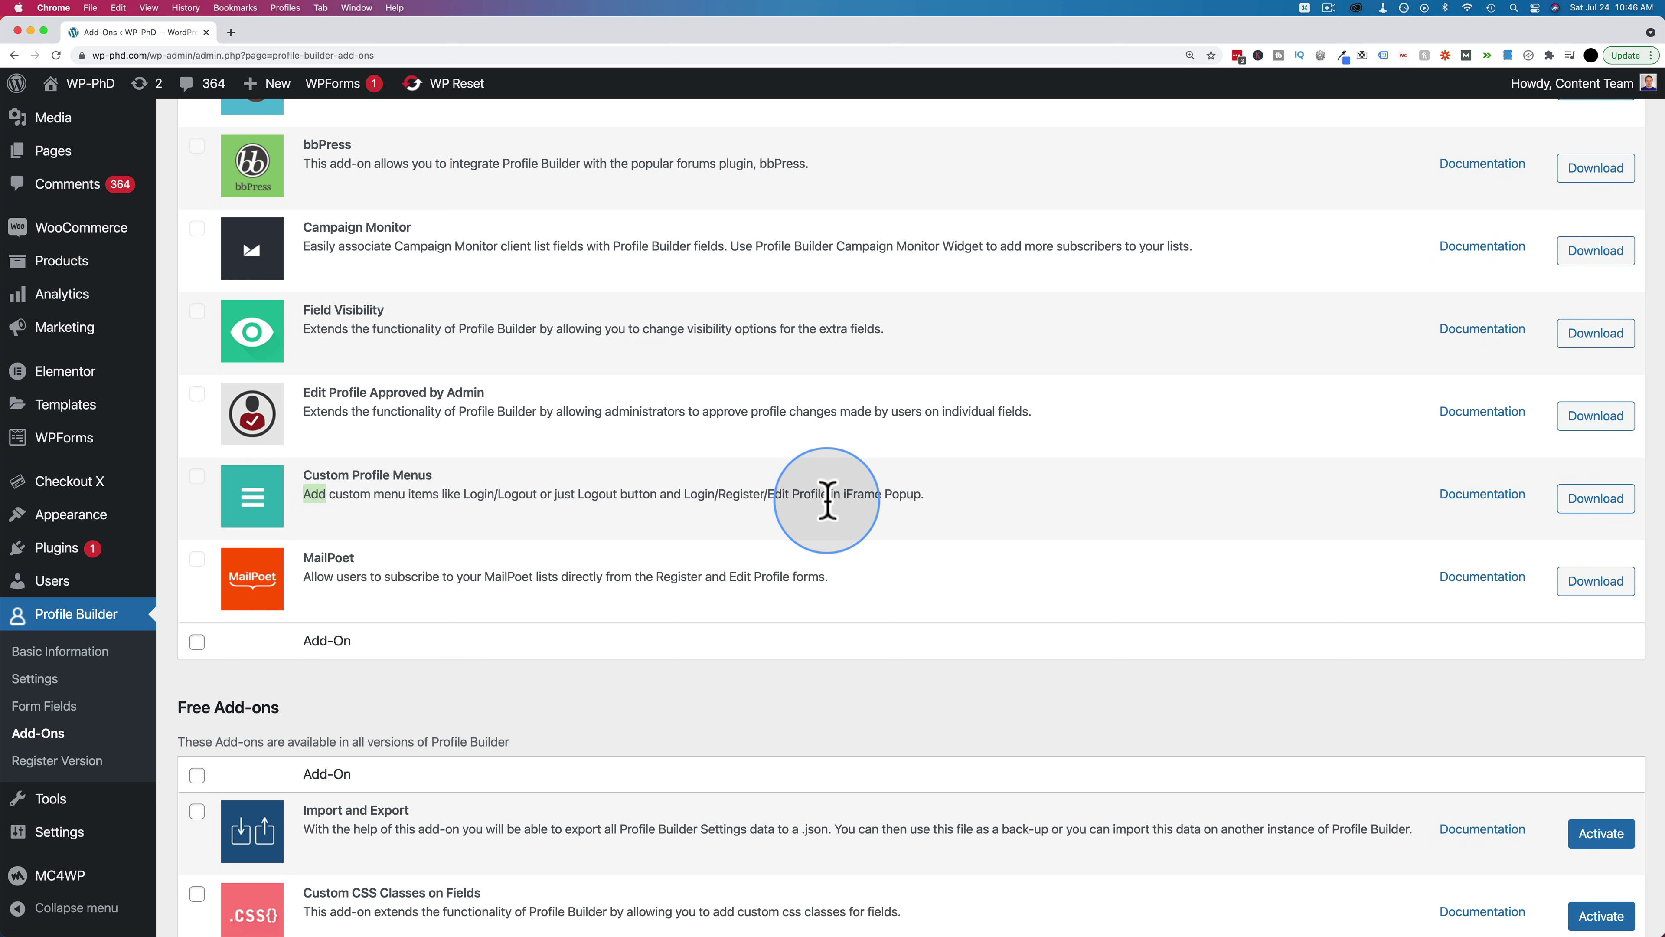
{"action": "left_click", "coordinate": [724, 505]}
{"action": "scroll", "coordinate": [725, 505], "scroll_direction": "up", "scroll_amount": 2}
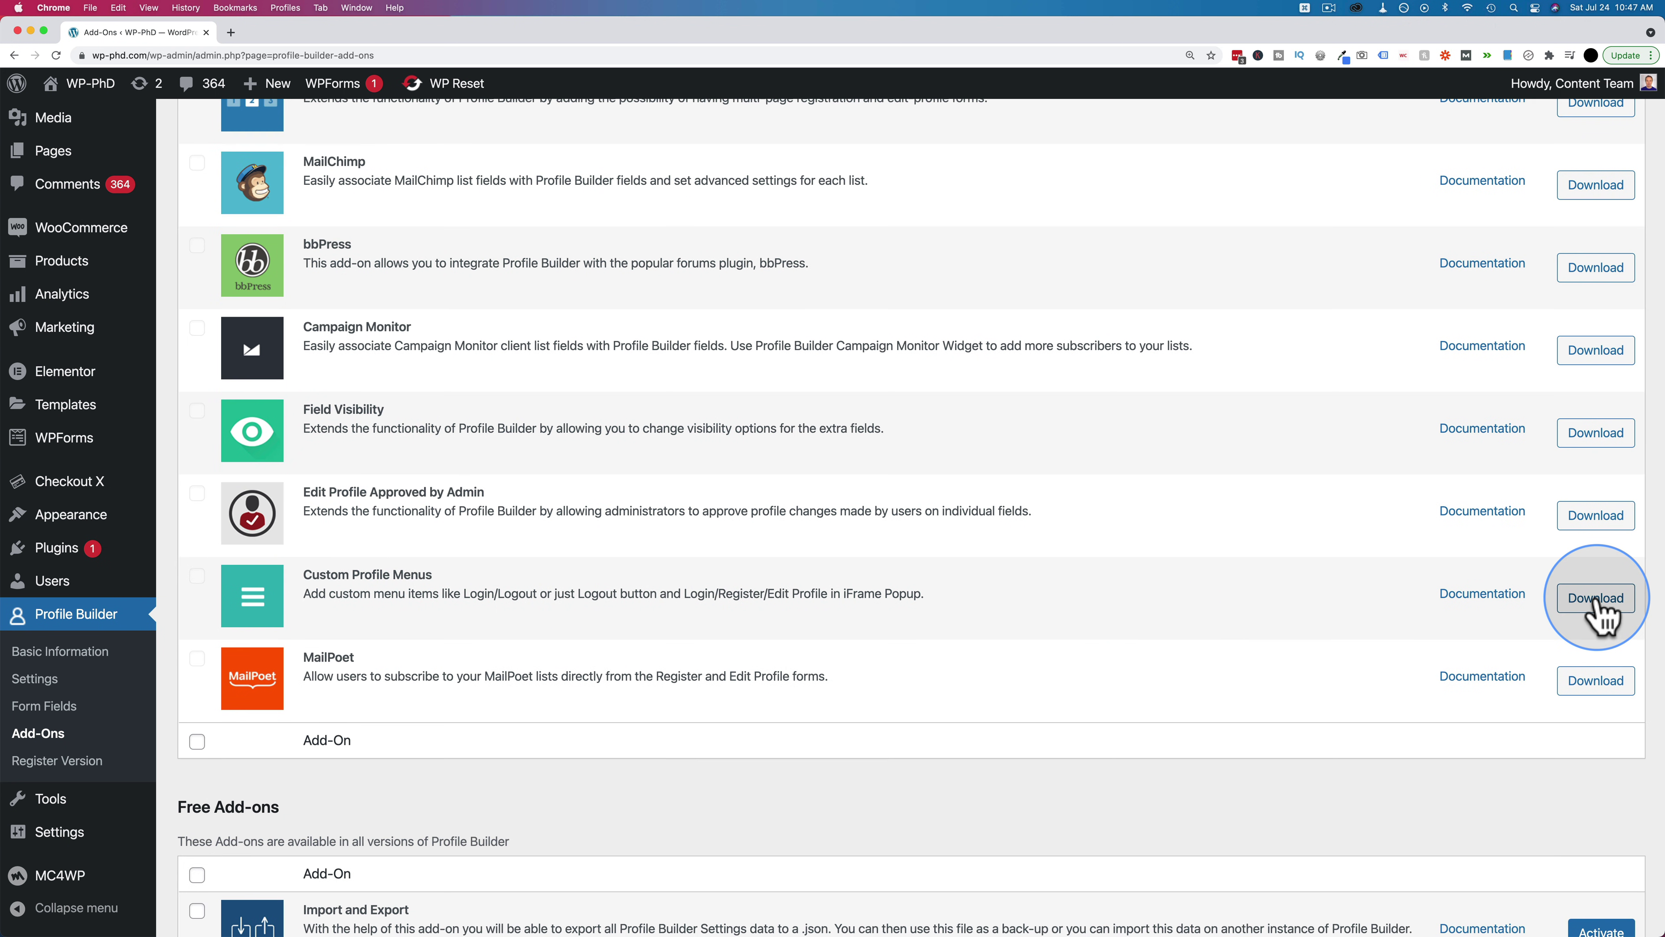
{"action": "left_click", "coordinate": [1597, 600]}
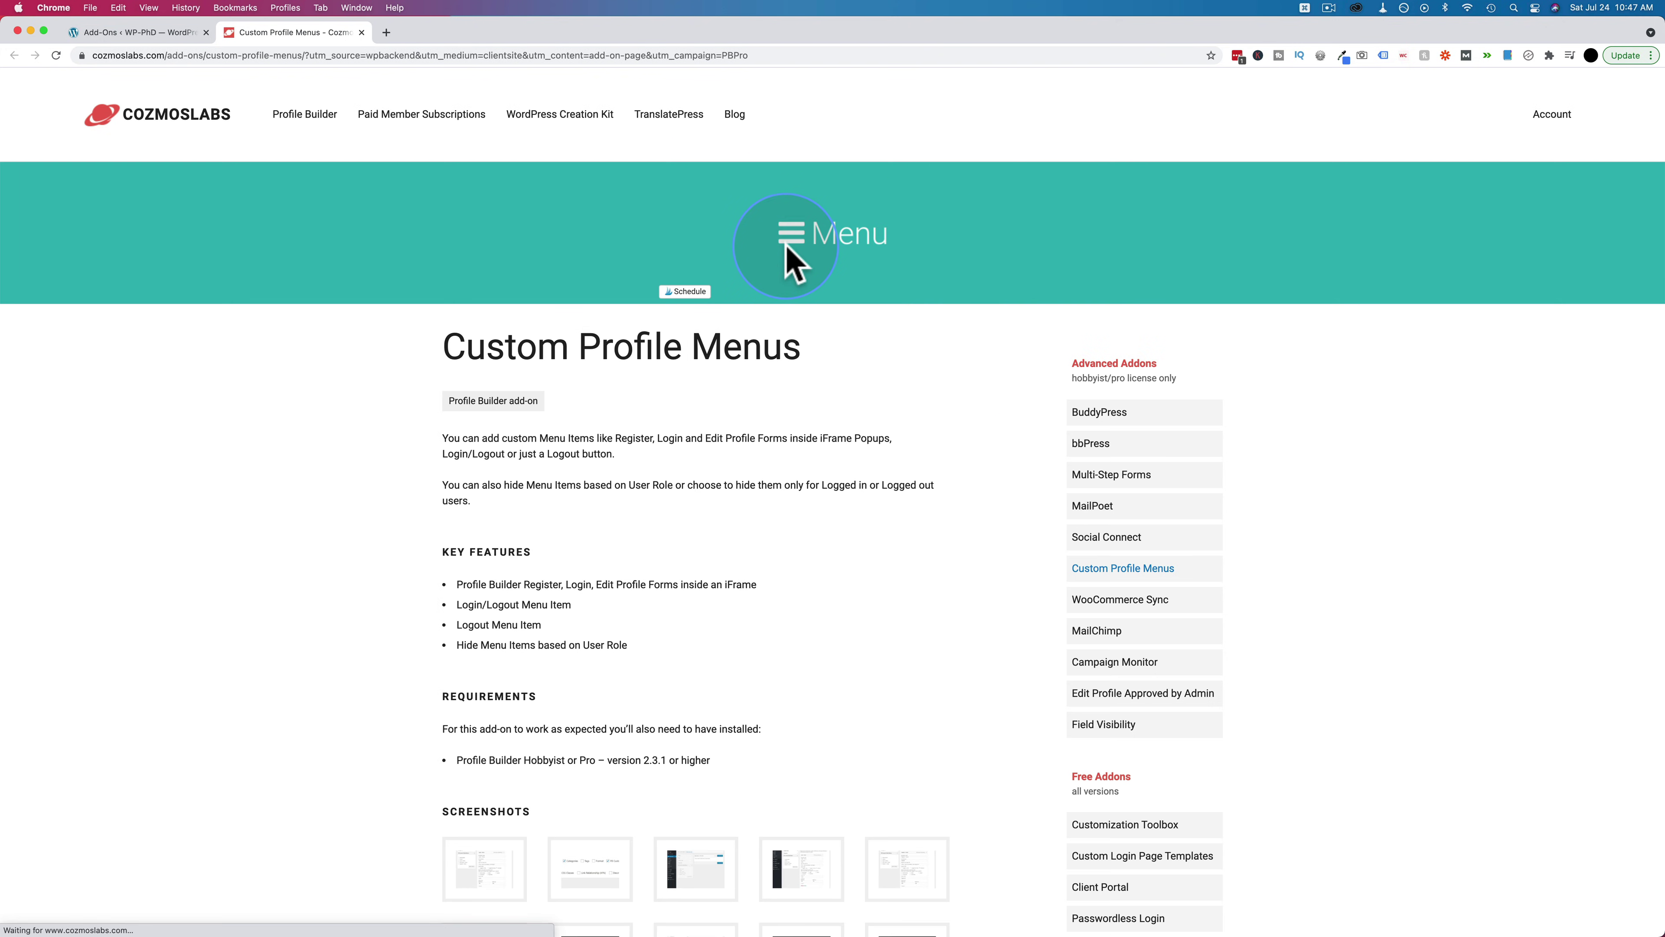
Download the Custom Profile Menus zip from the account's Profile Builder Pro v2 add-ons, then return to WordPress
{"action": "left_click", "coordinate": [1552, 117]}
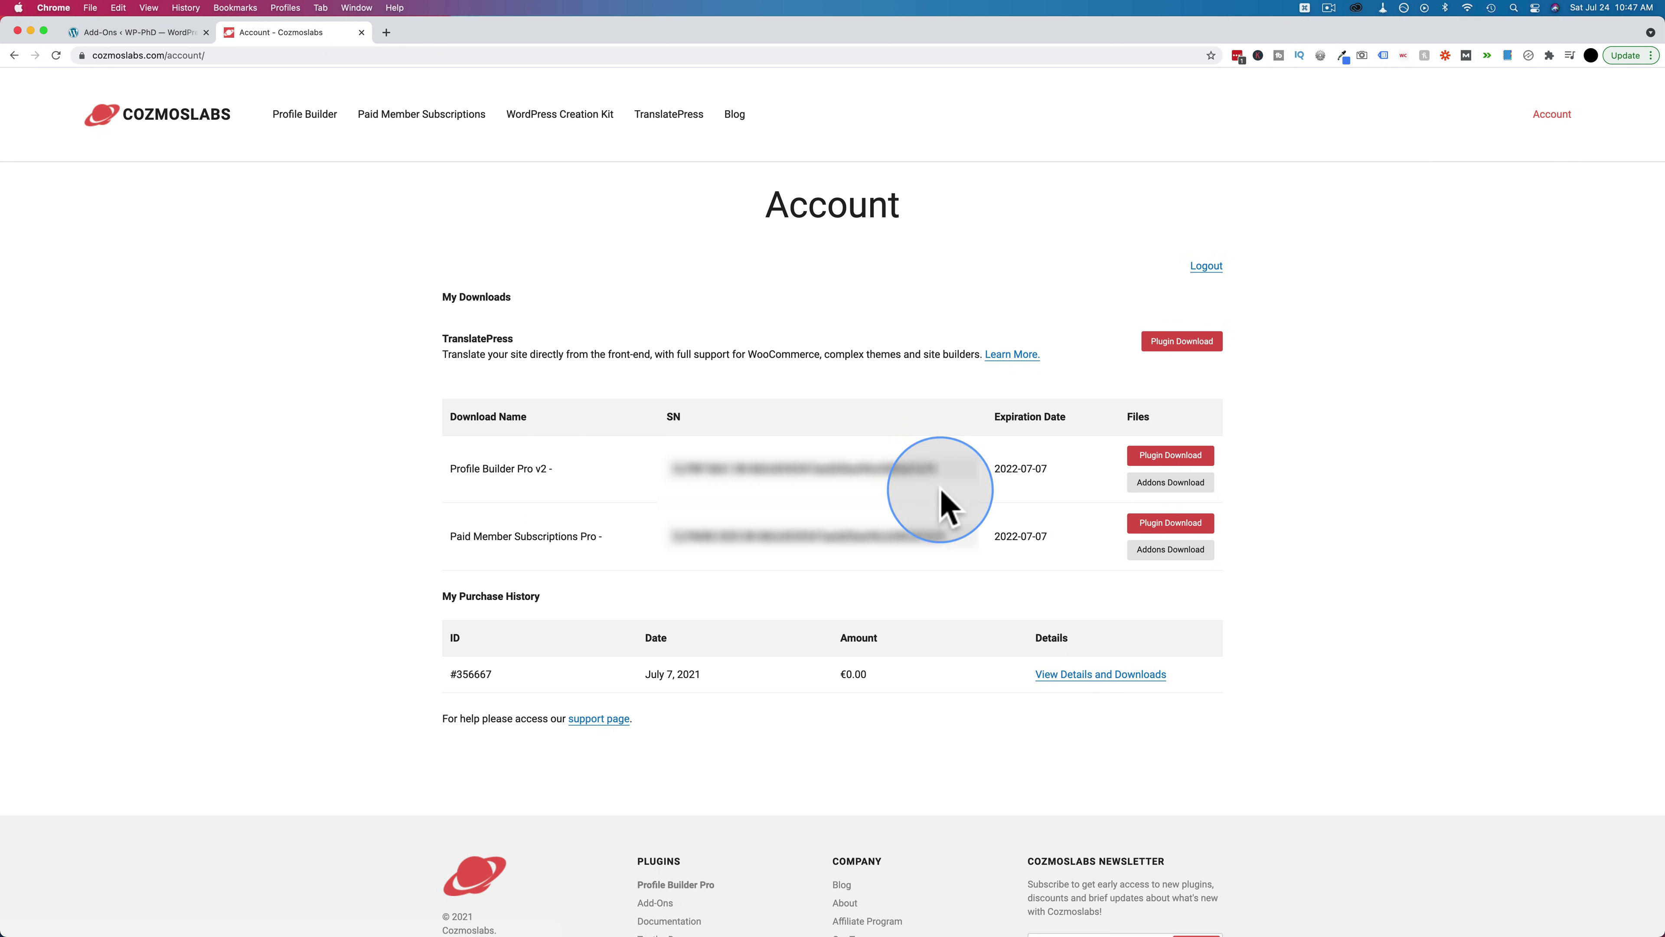
{"action": "left_click", "coordinate": [1158, 486]}
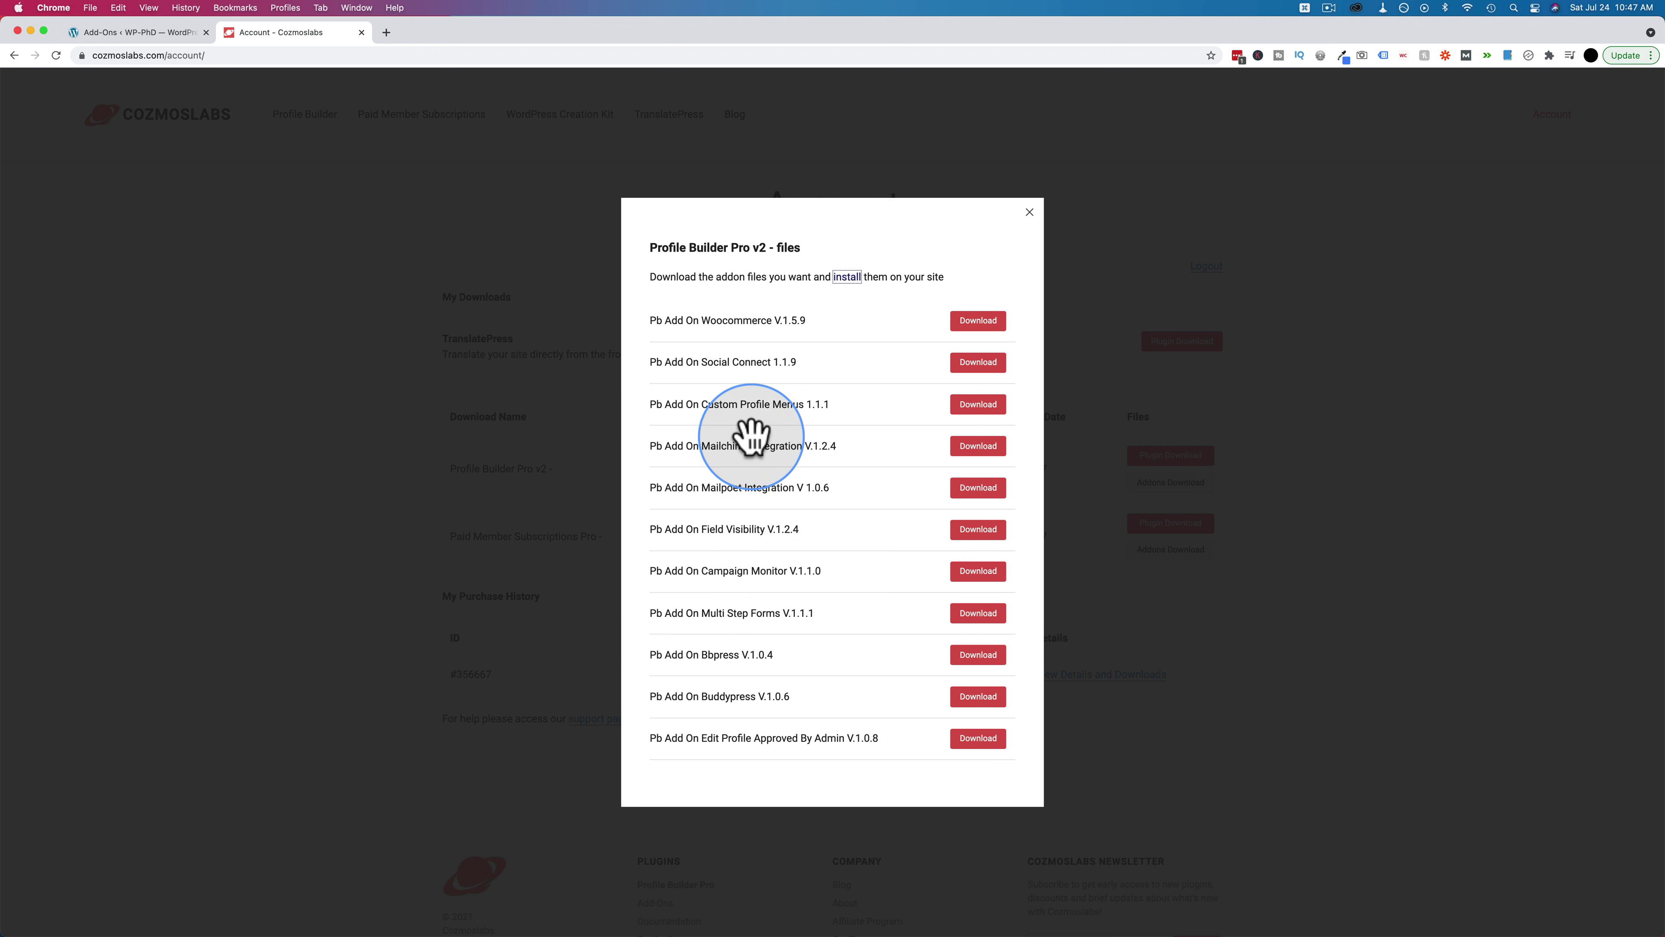
{"action": "left_click", "coordinate": [979, 409]}
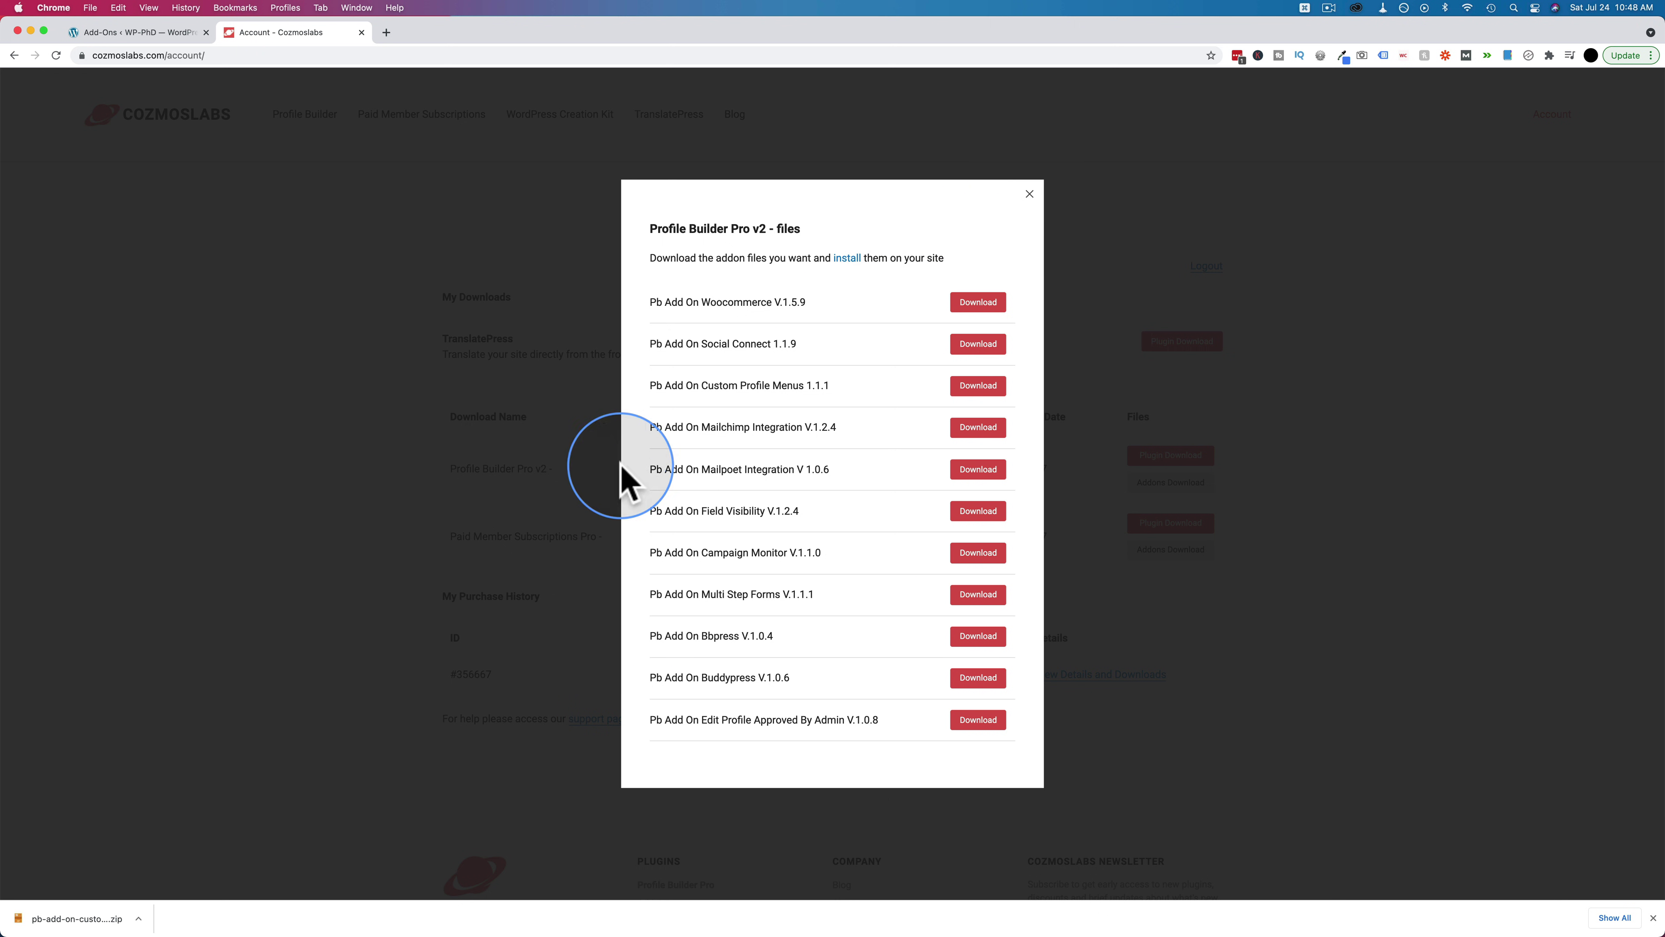
{"action": "left_click", "coordinate": [1029, 194]}
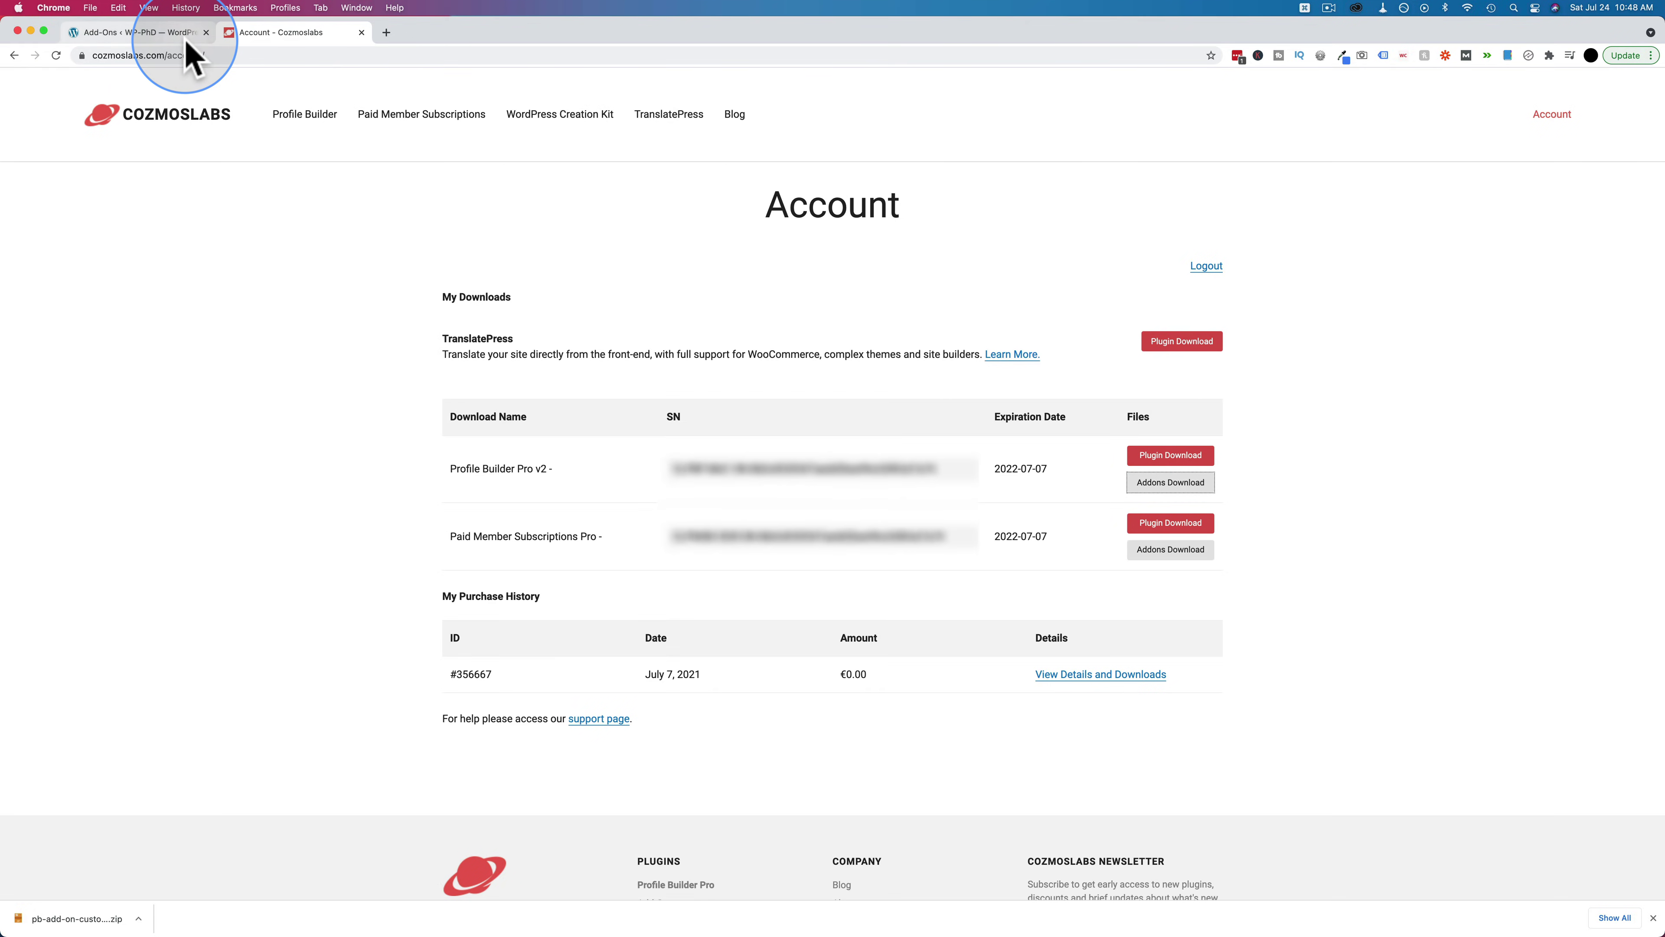
{"action": "left_click", "coordinate": [185, 40]}
{"action": "scroll", "coordinate": [260, 334], "scroll_direction": "up", "scroll_amount": 15}
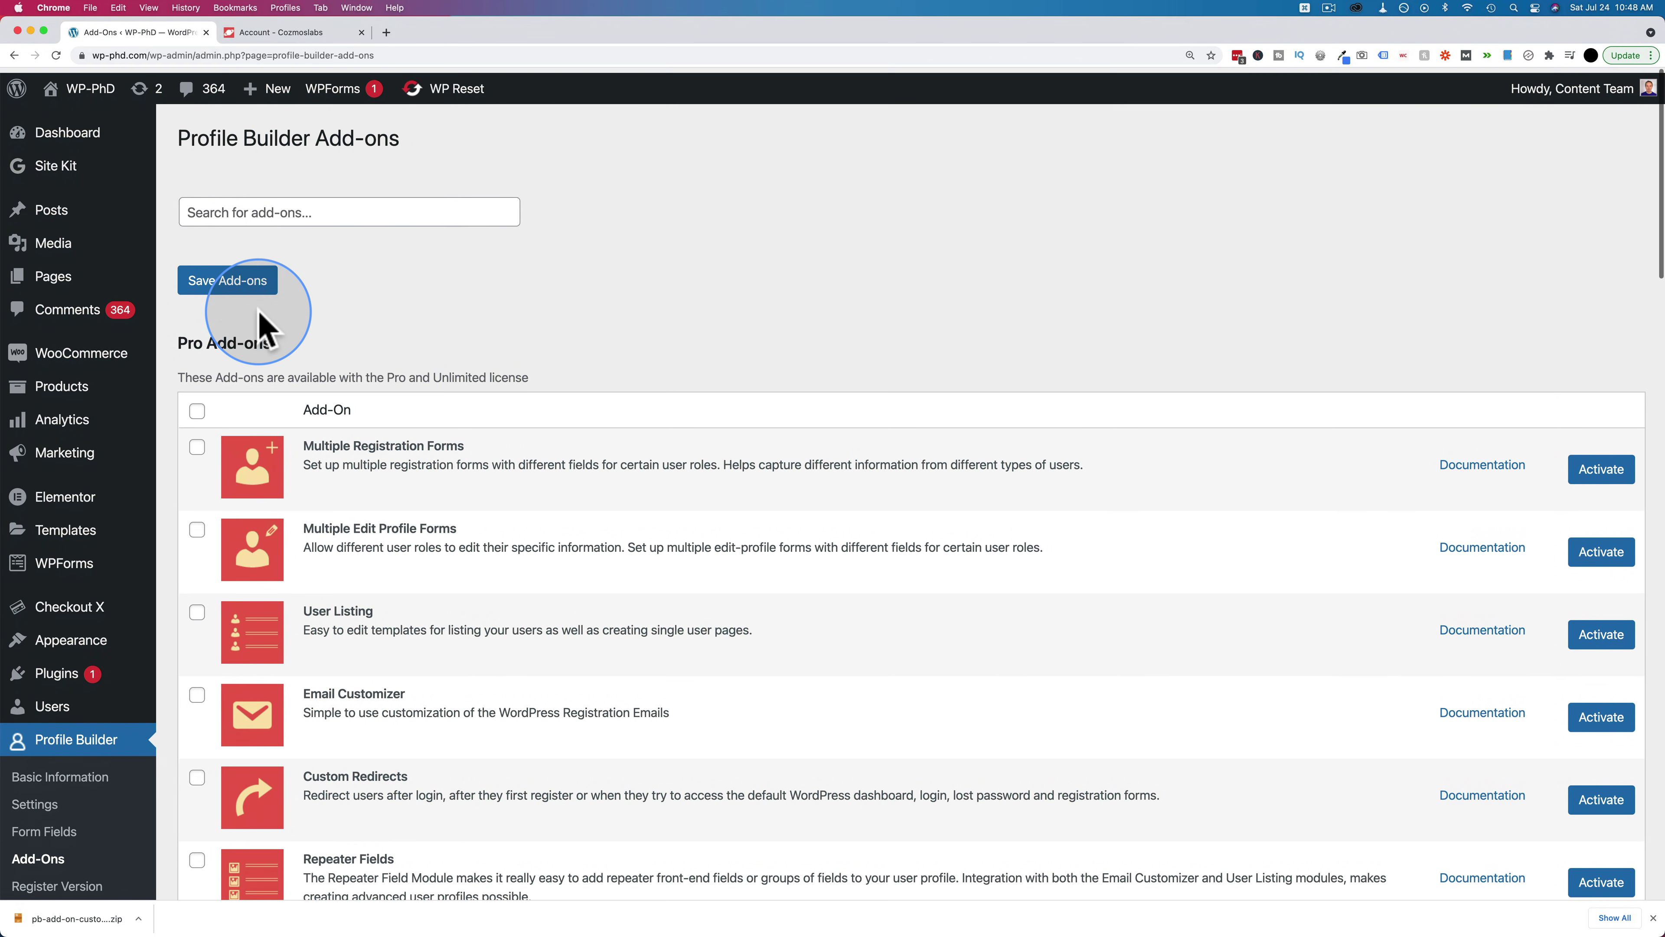
Upload the downloaded custom profile menus add-on zip on Add New Plugins and install it
{"action": "mouse_move", "coordinate": [82, 669]}
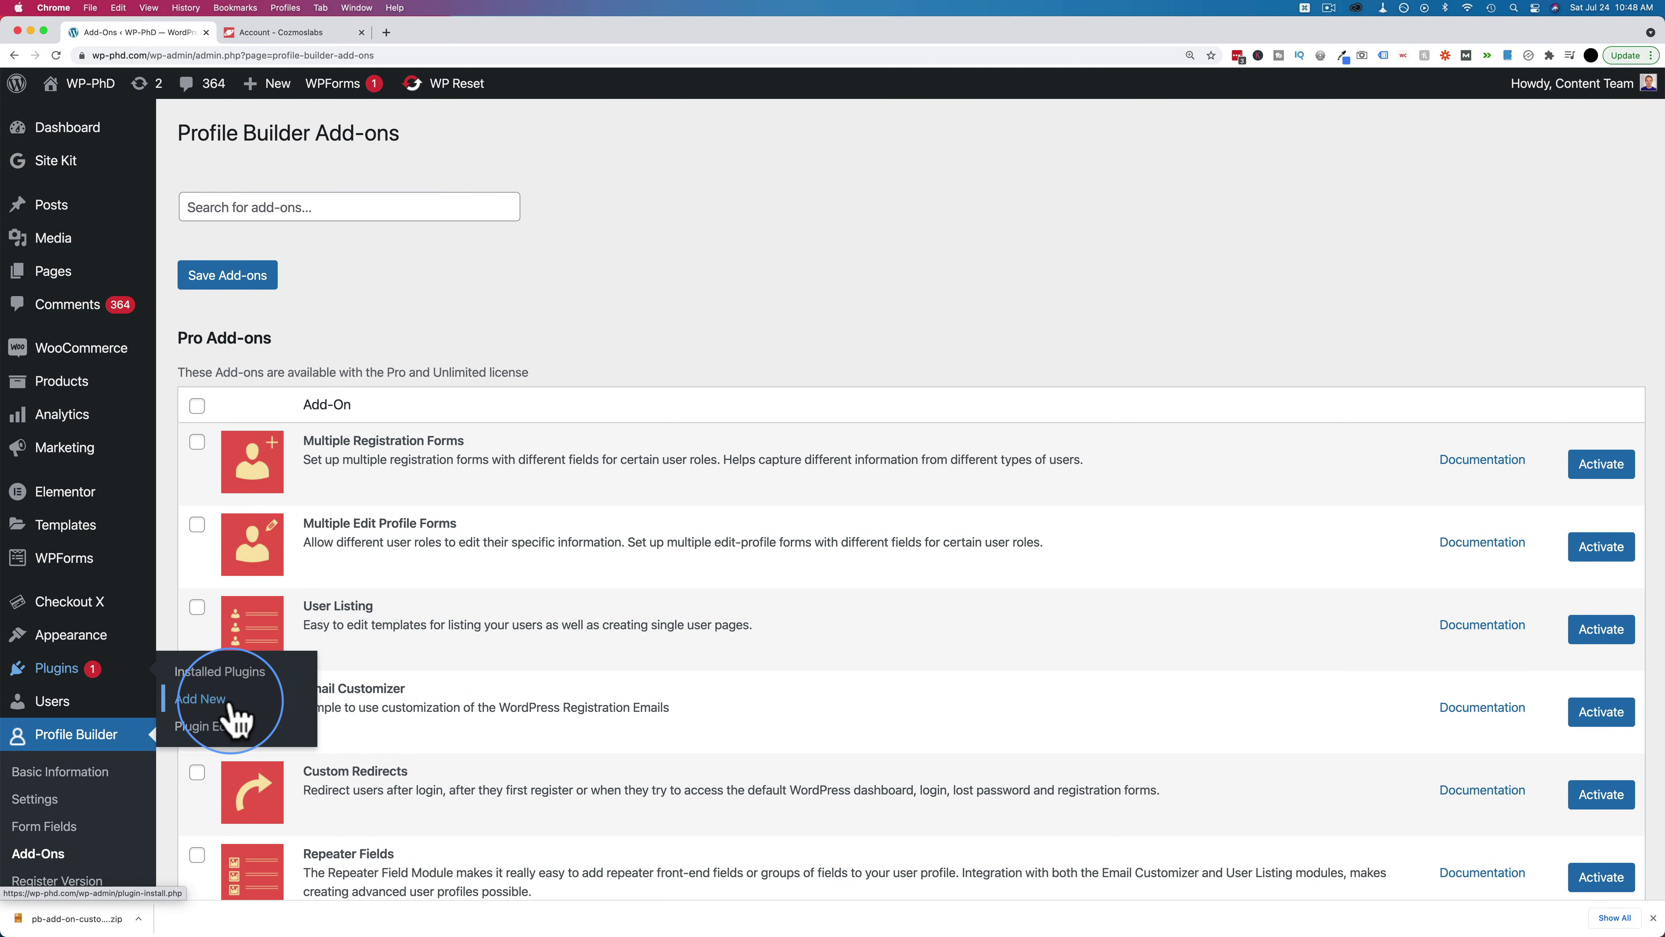
{"action": "left_click", "coordinate": [200, 698]}
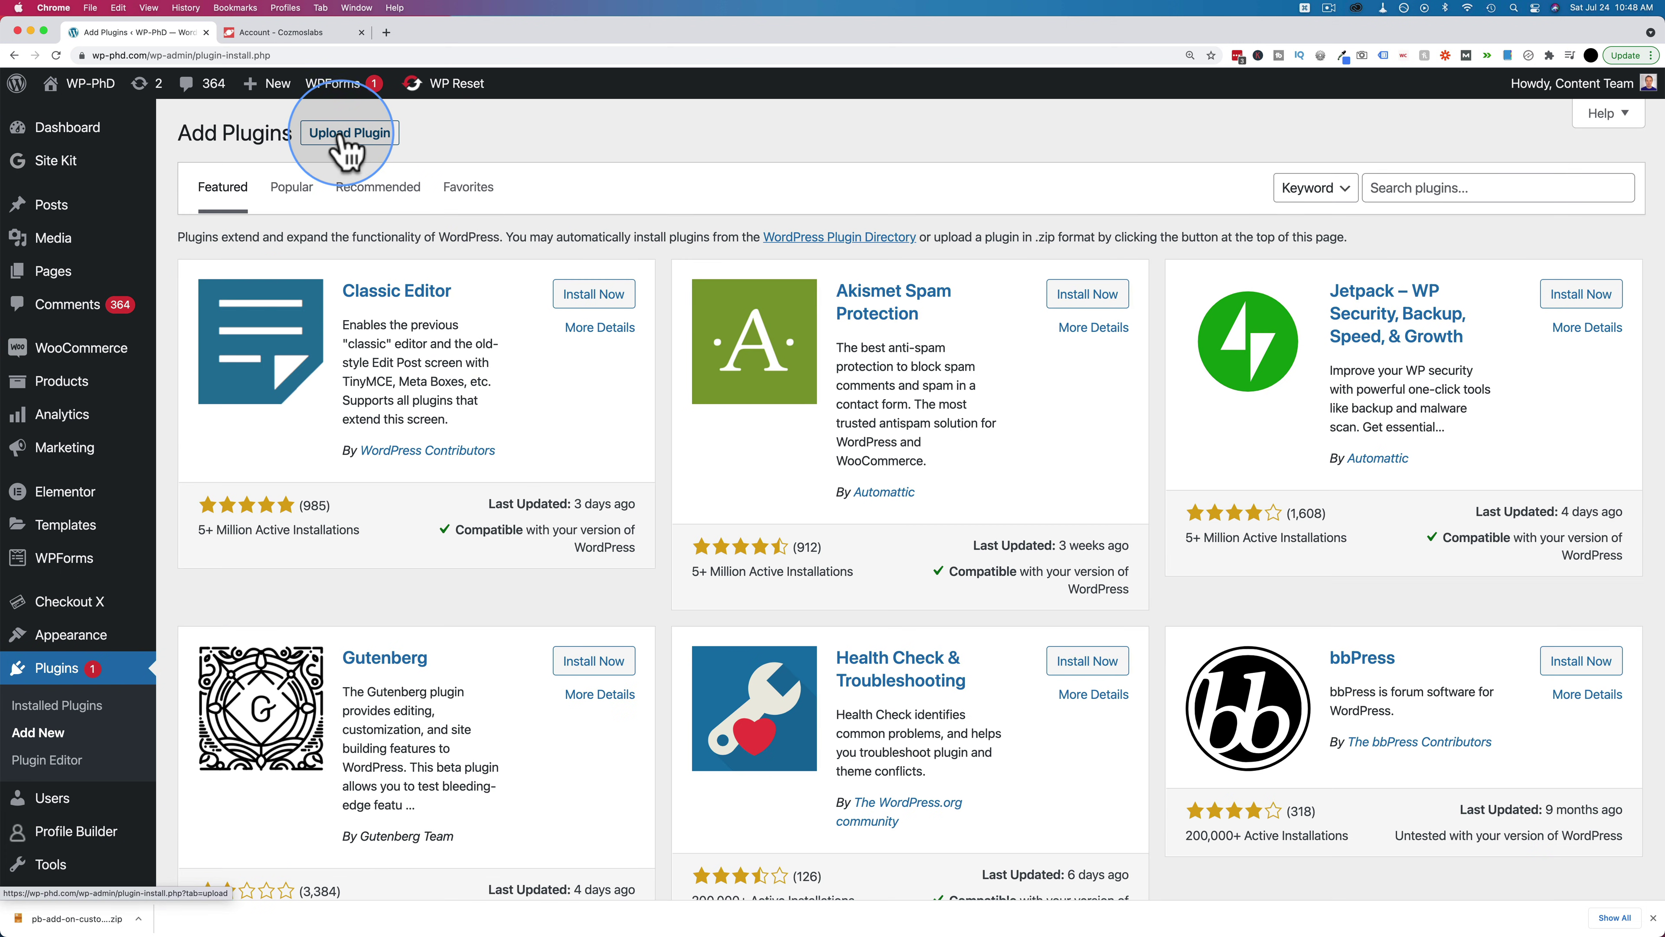
{"action": "left_click", "coordinate": [349, 134]}
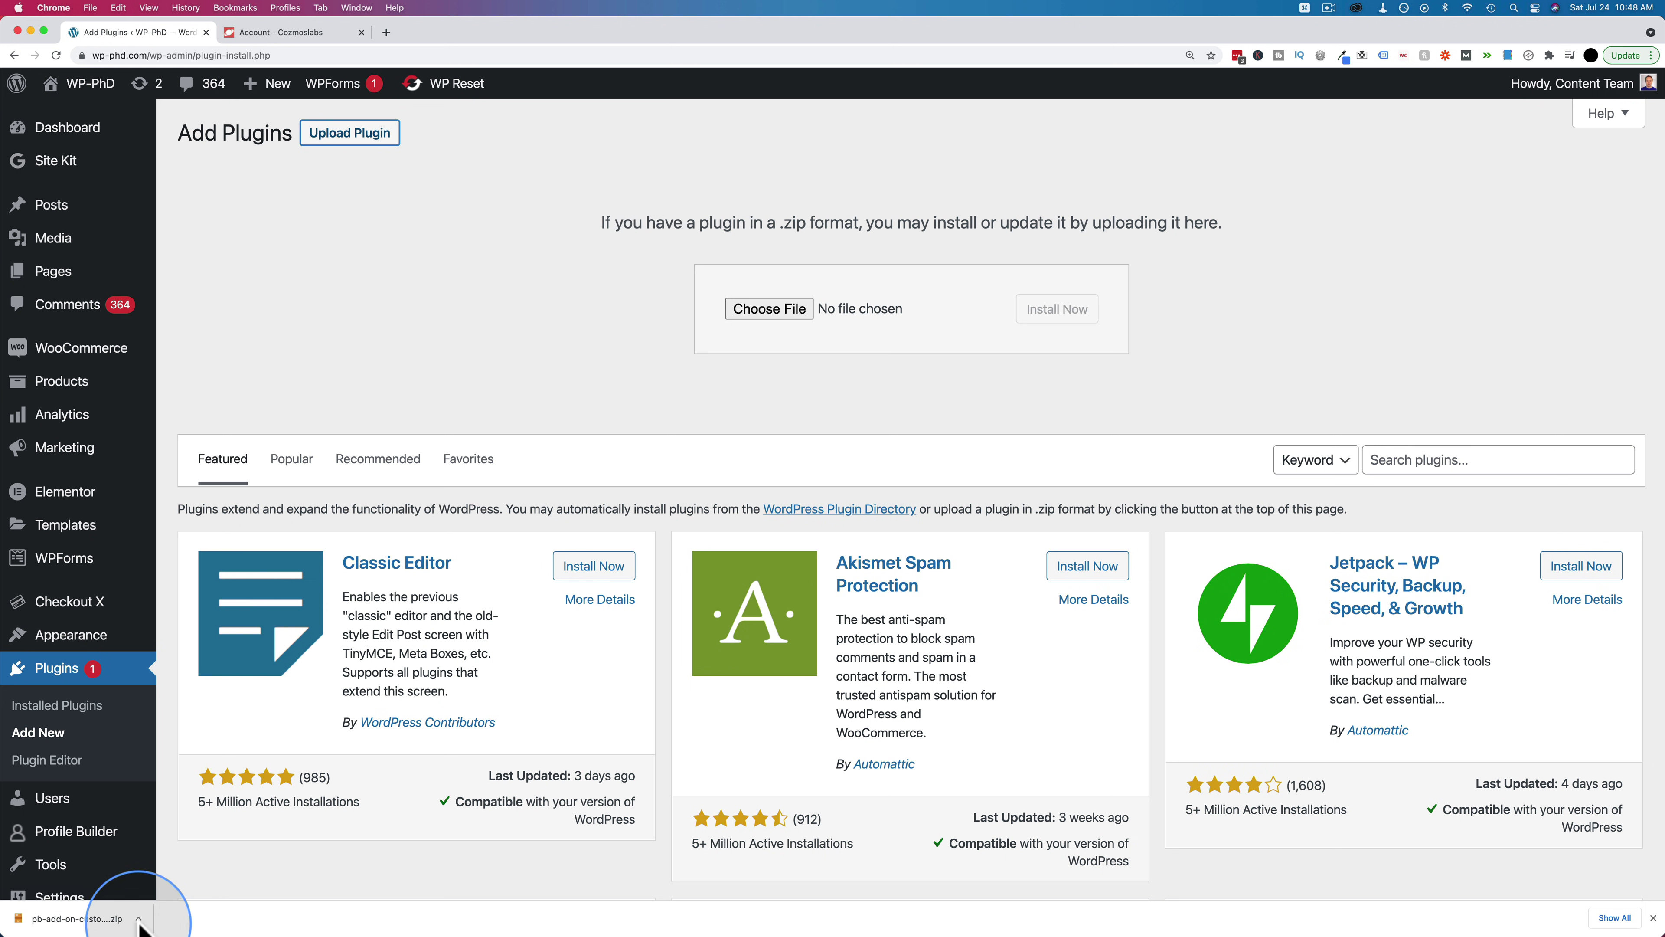
{"action": "left_click_drag", "start_coordinate": [139, 922], "coordinate": [1072, 338]}
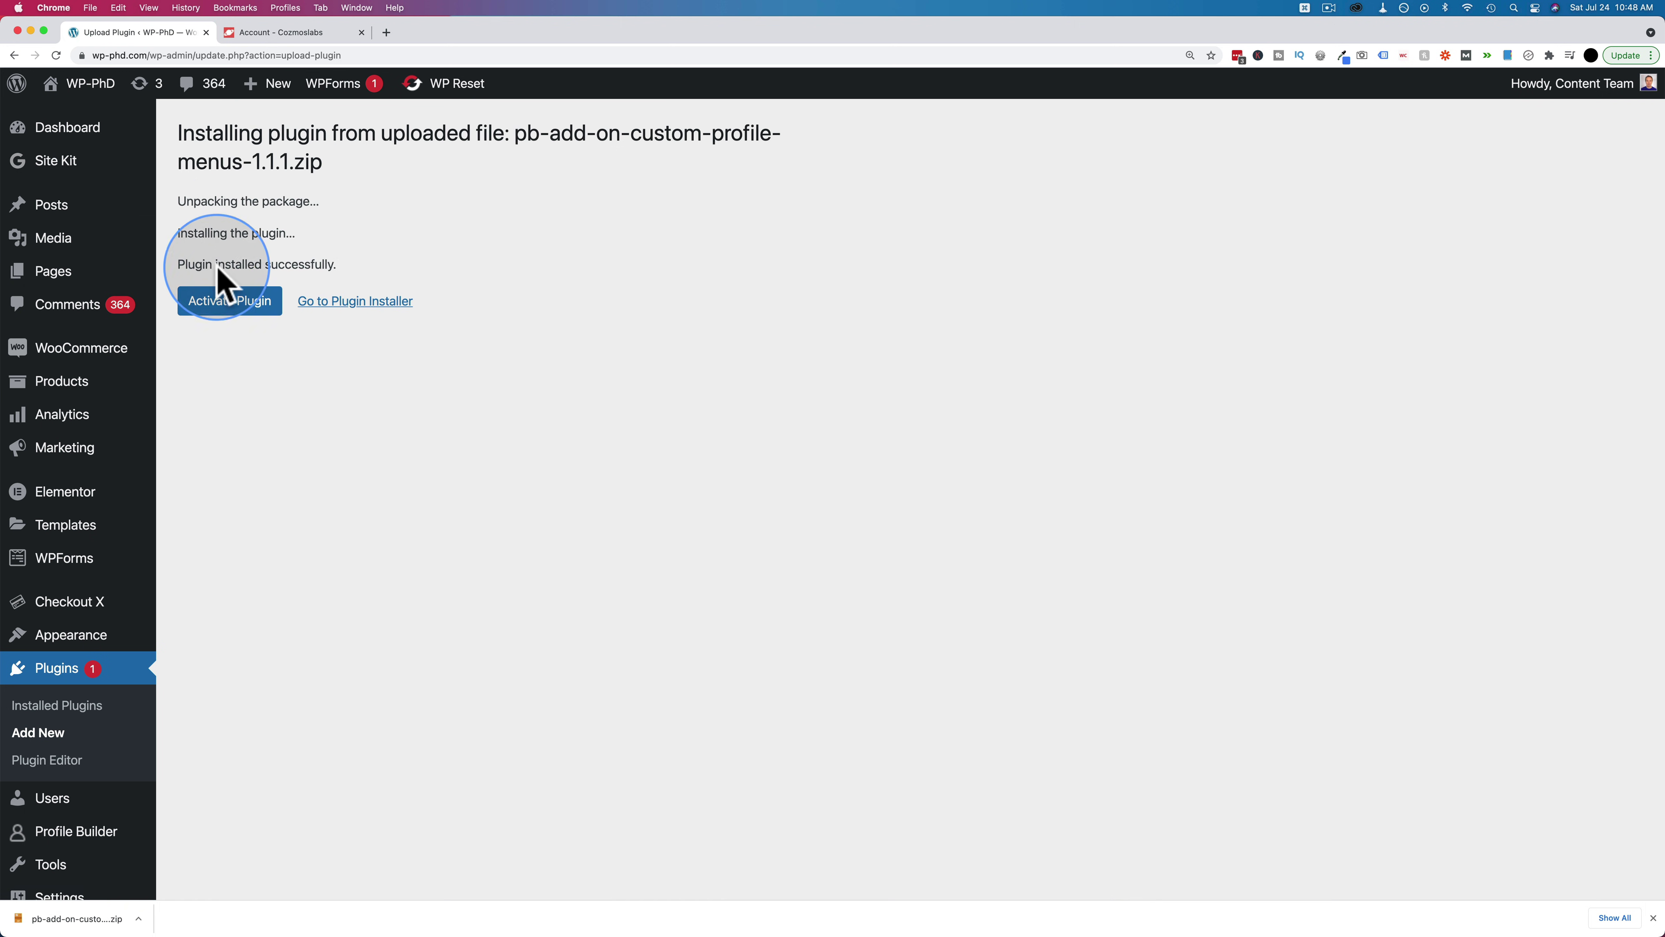
{"action": "left_click", "coordinate": [228, 312]}
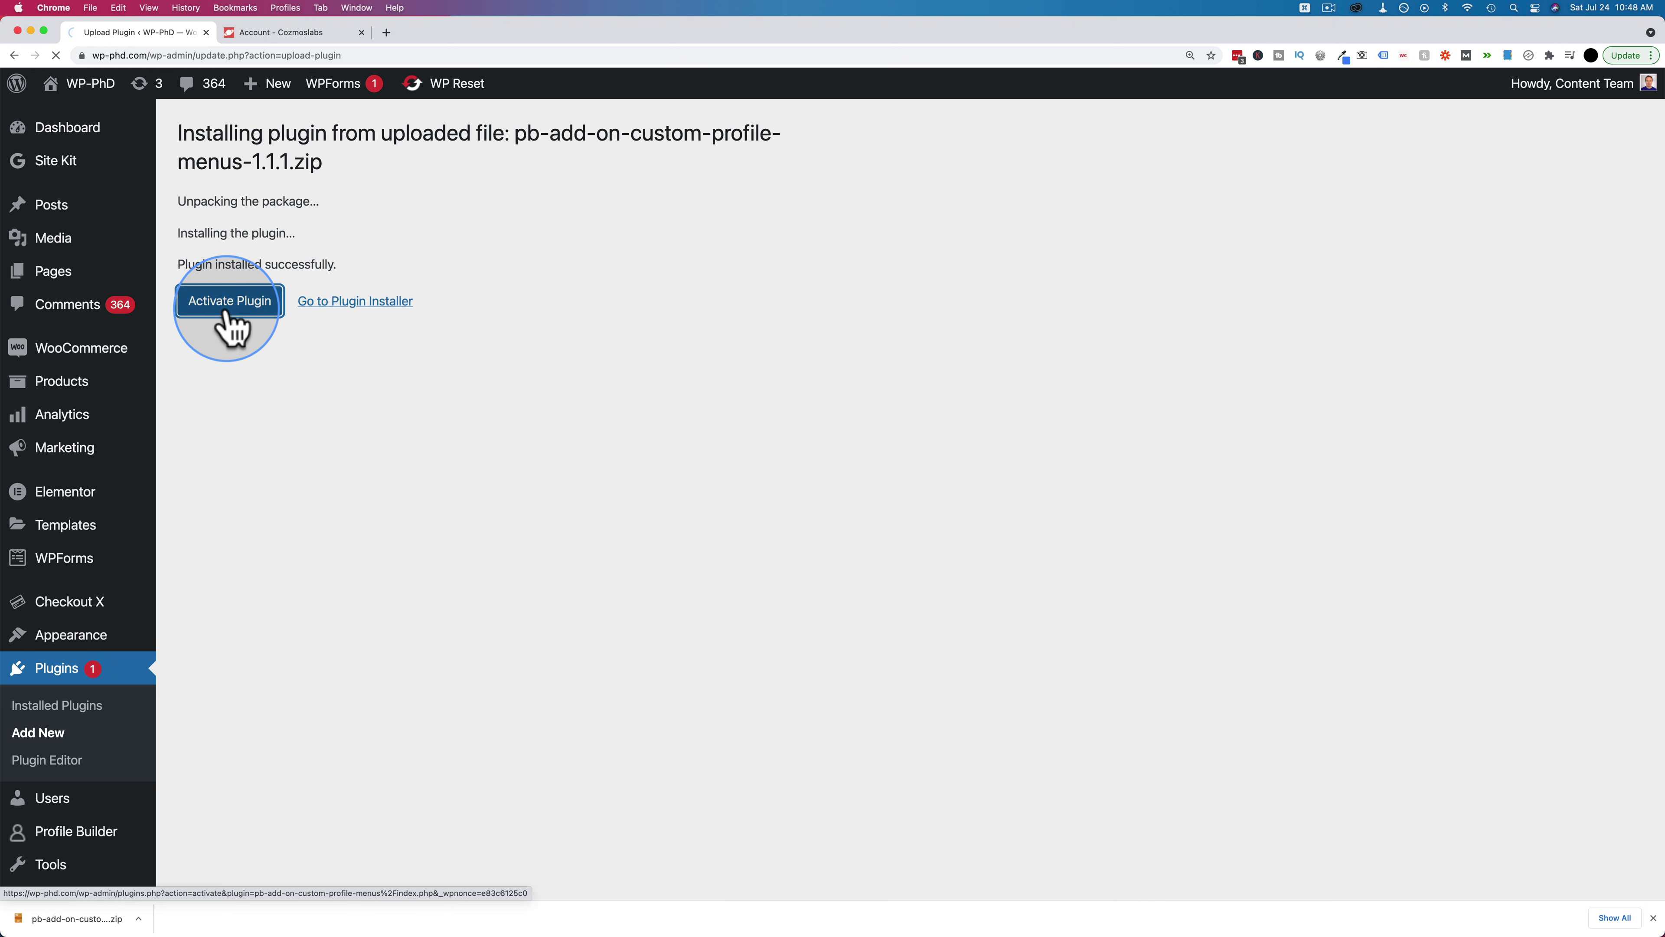
{"action": "mouse_move", "coordinate": [77, 649]}
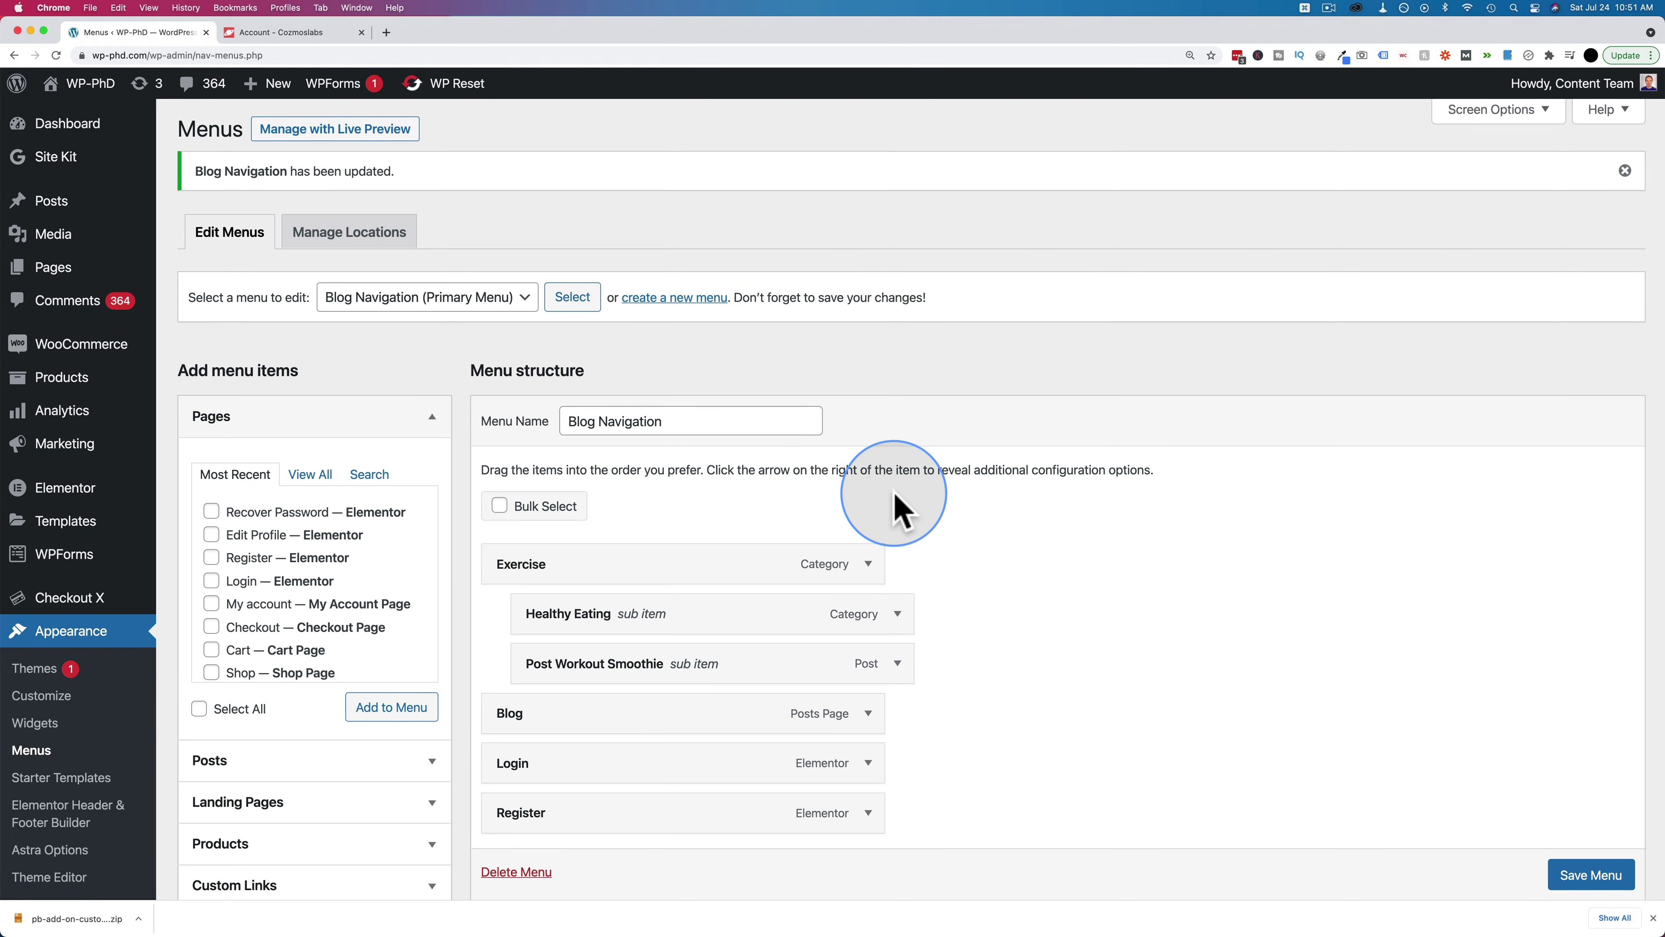
Add the Logout item from PB Custom Profile Menus to Blog Navigation, placed beneath Login
{"action": "scroll", "coordinate": [893, 501], "scroll_direction": "down", "scroll_amount": 5}
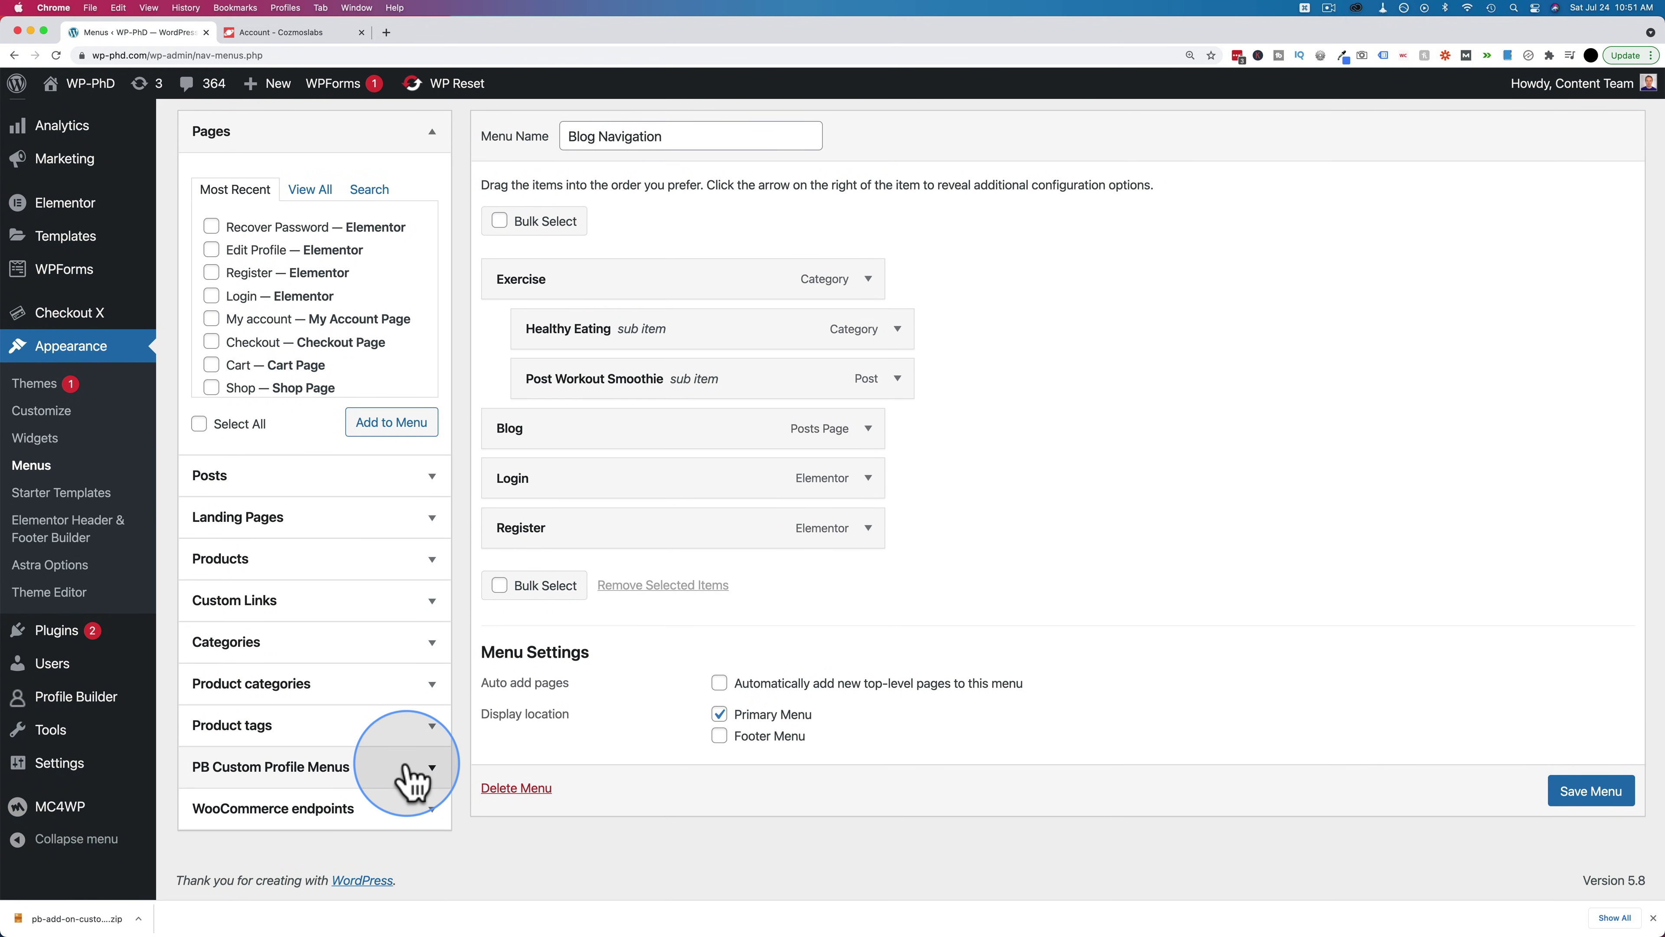
{"action": "left_click", "coordinate": [412, 779]}
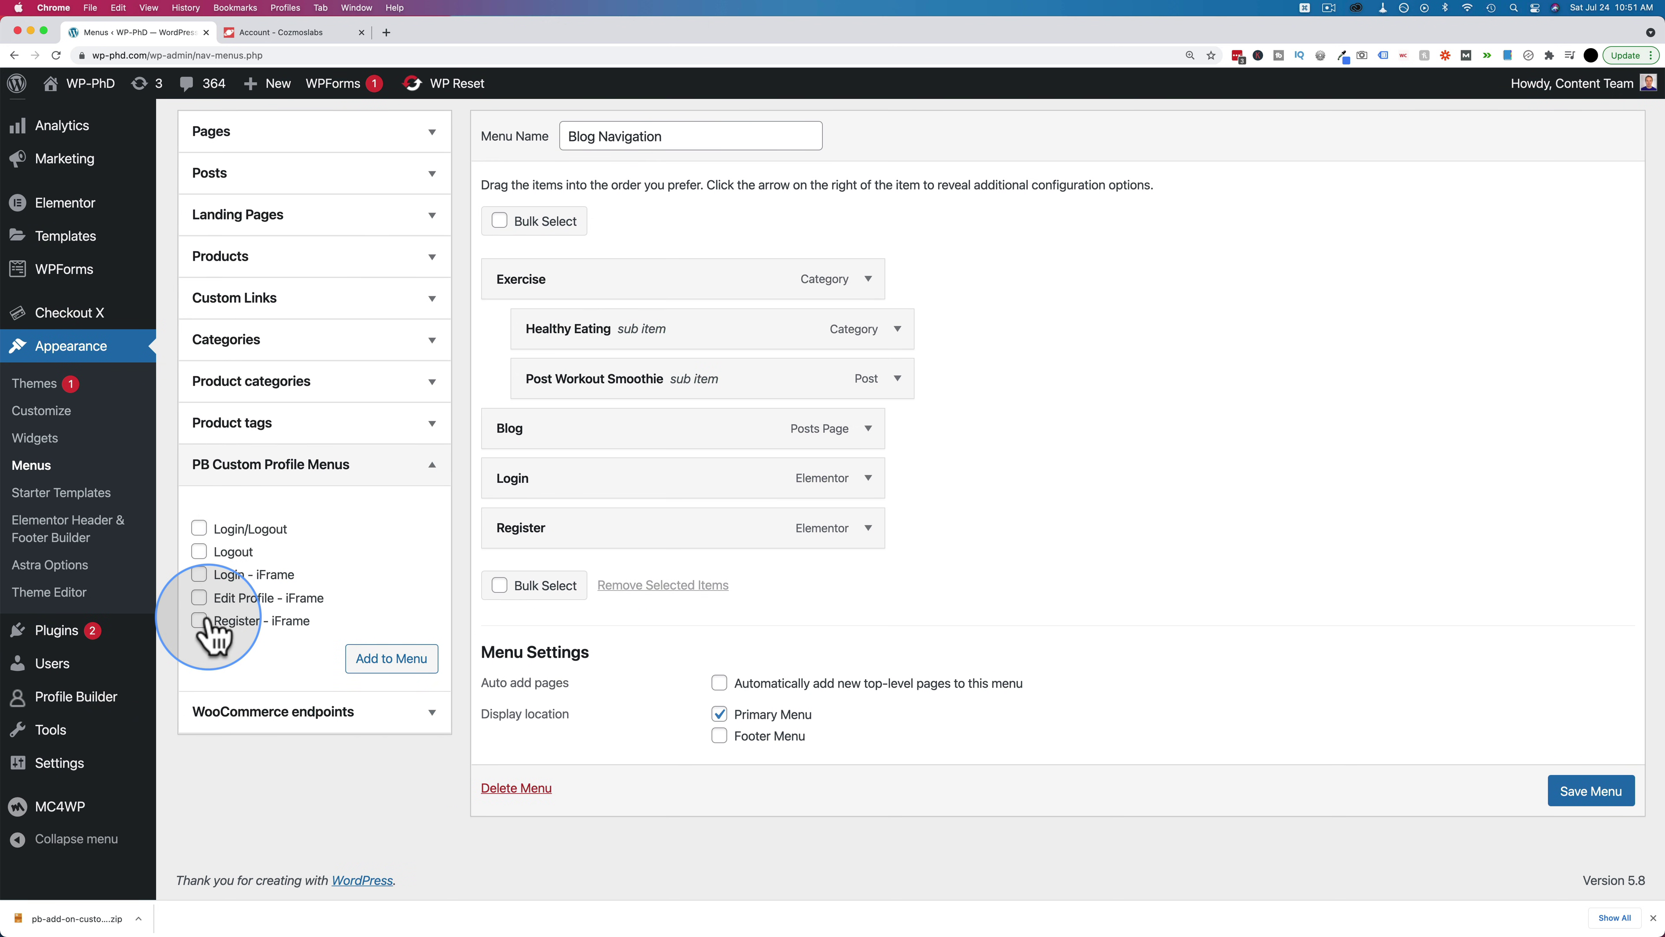
{"action": "left_click", "coordinate": [868, 478]}
{"action": "scroll", "coordinate": [570, 518], "scroll_direction": "down", "scroll_amount": 3}
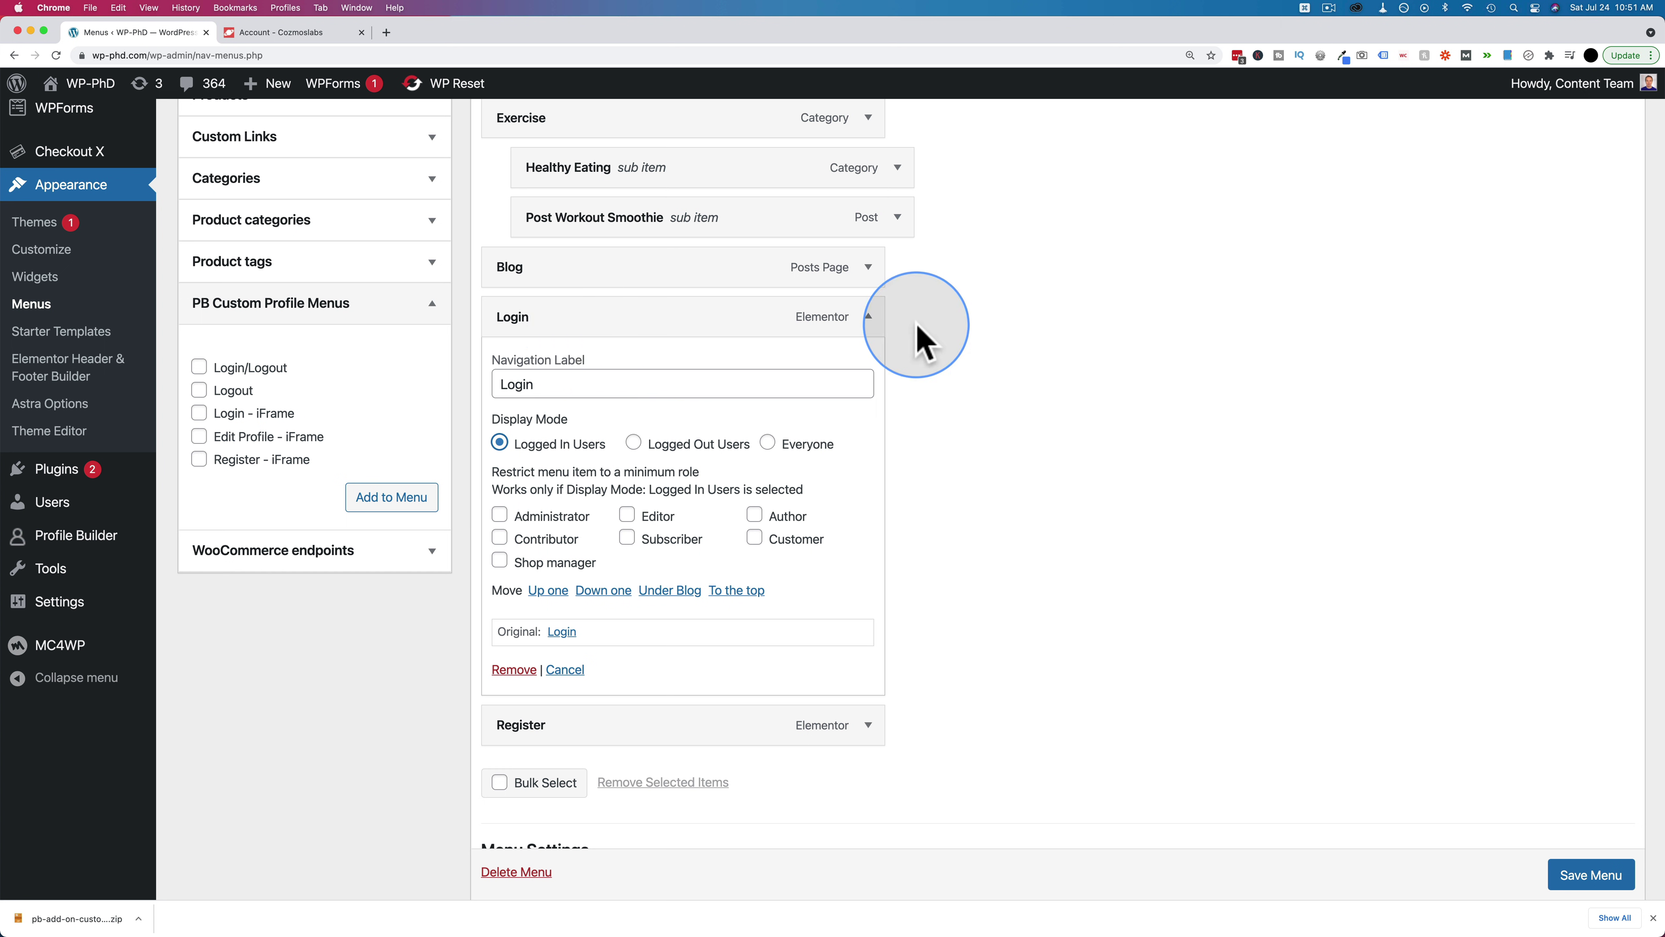
{"action": "left_click", "coordinate": [391, 496]}
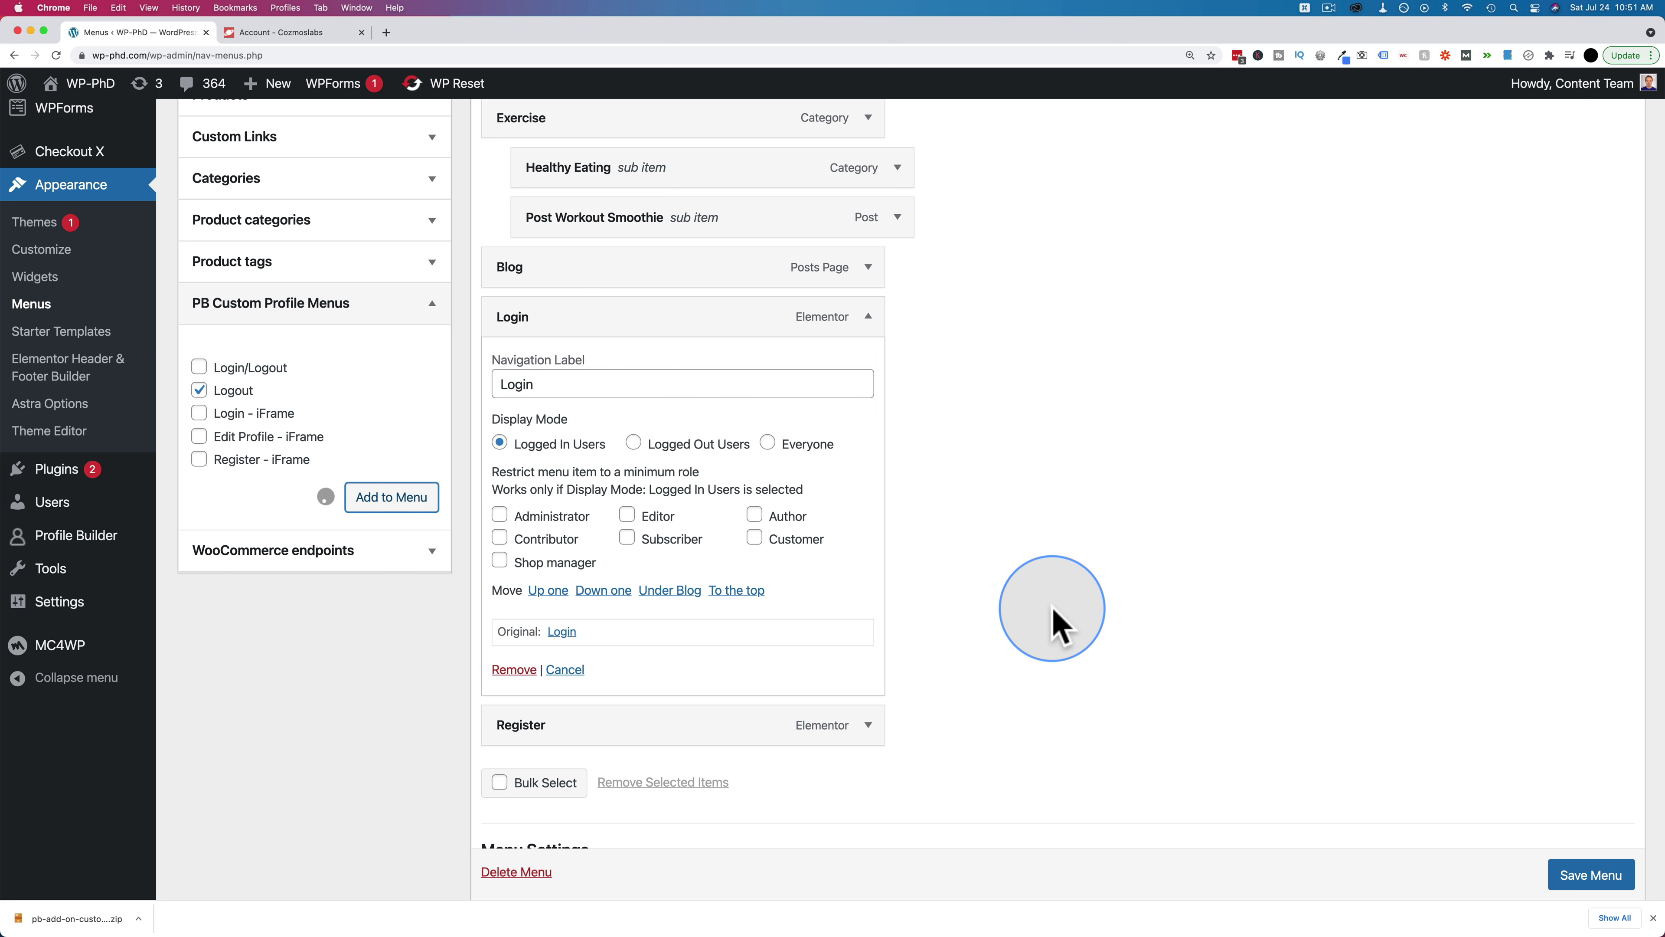
{"action": "scroll", "coordinate": [865, 699], "scroll_direction": "down", "scroll_amount": 2}
{"action": "left_click_drag", "start_coordinate": [852, 713], "coordinate": [895, 679]}
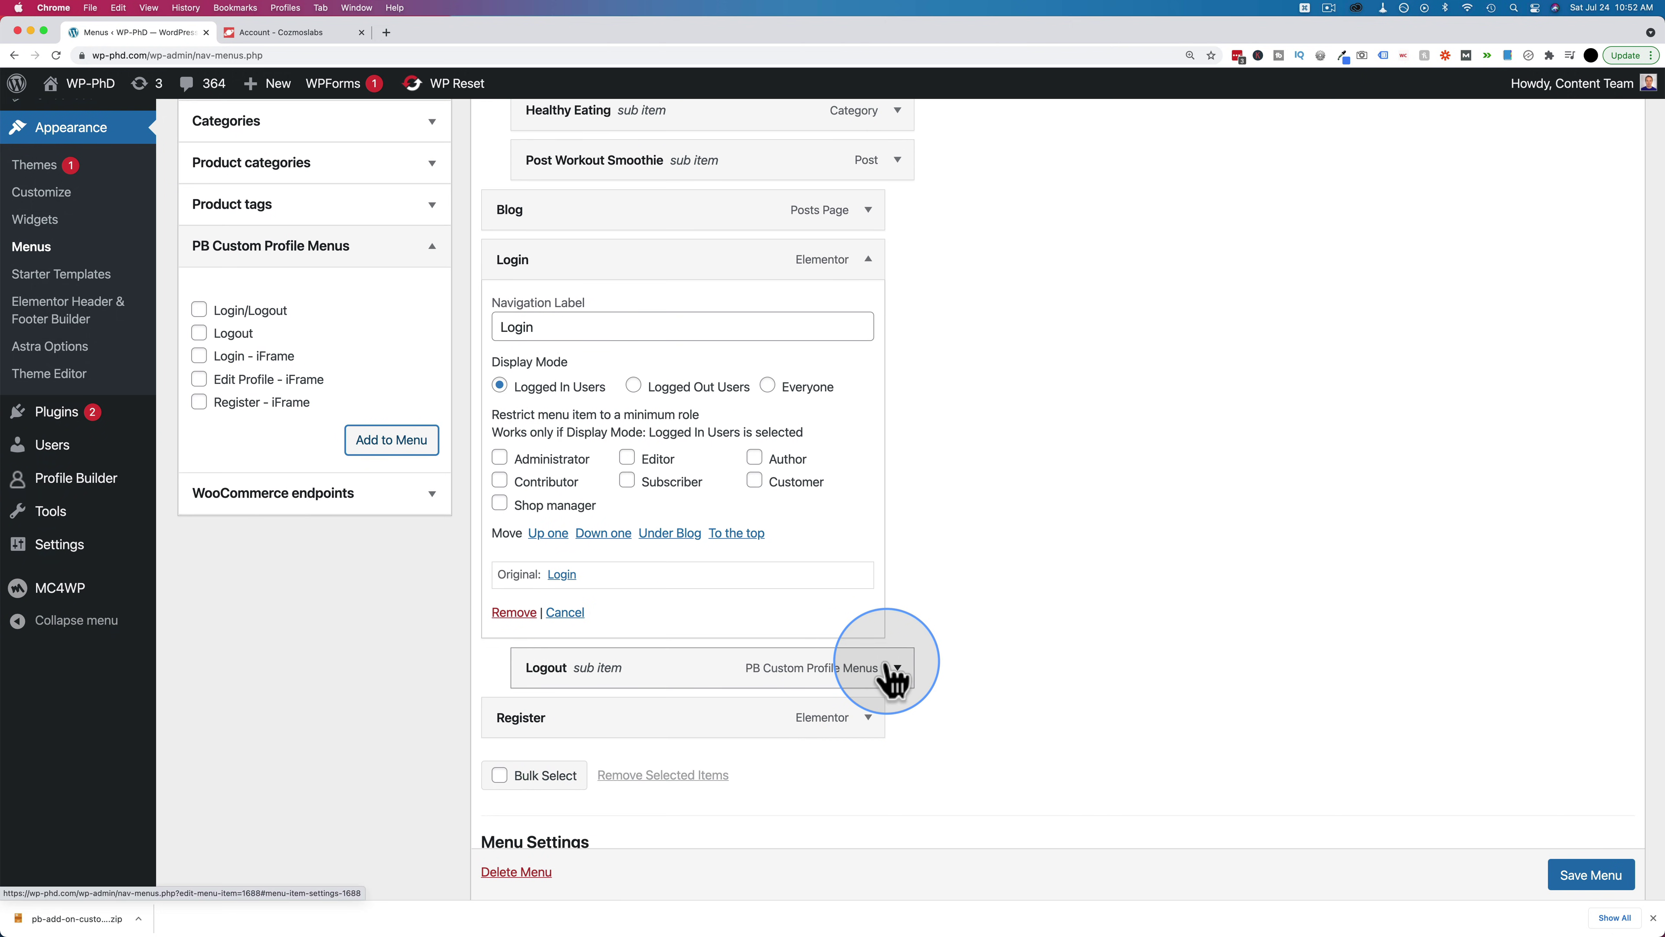
Show Logout only to logged-in users and Login only to logged-out users, then save the menu
{"action": "left_click", "coordinate": [896, 668]}
{"action": "scroll", "coordinate": [926, 662], "scroll_direction": "down", "scroll_amount": 2}
{"action": "scroll", "coordinate": [926, 663], "scroll_direction": "down", "scroll_amount": 2}
{"action": "left_click", "coordinate": [499, 609]}
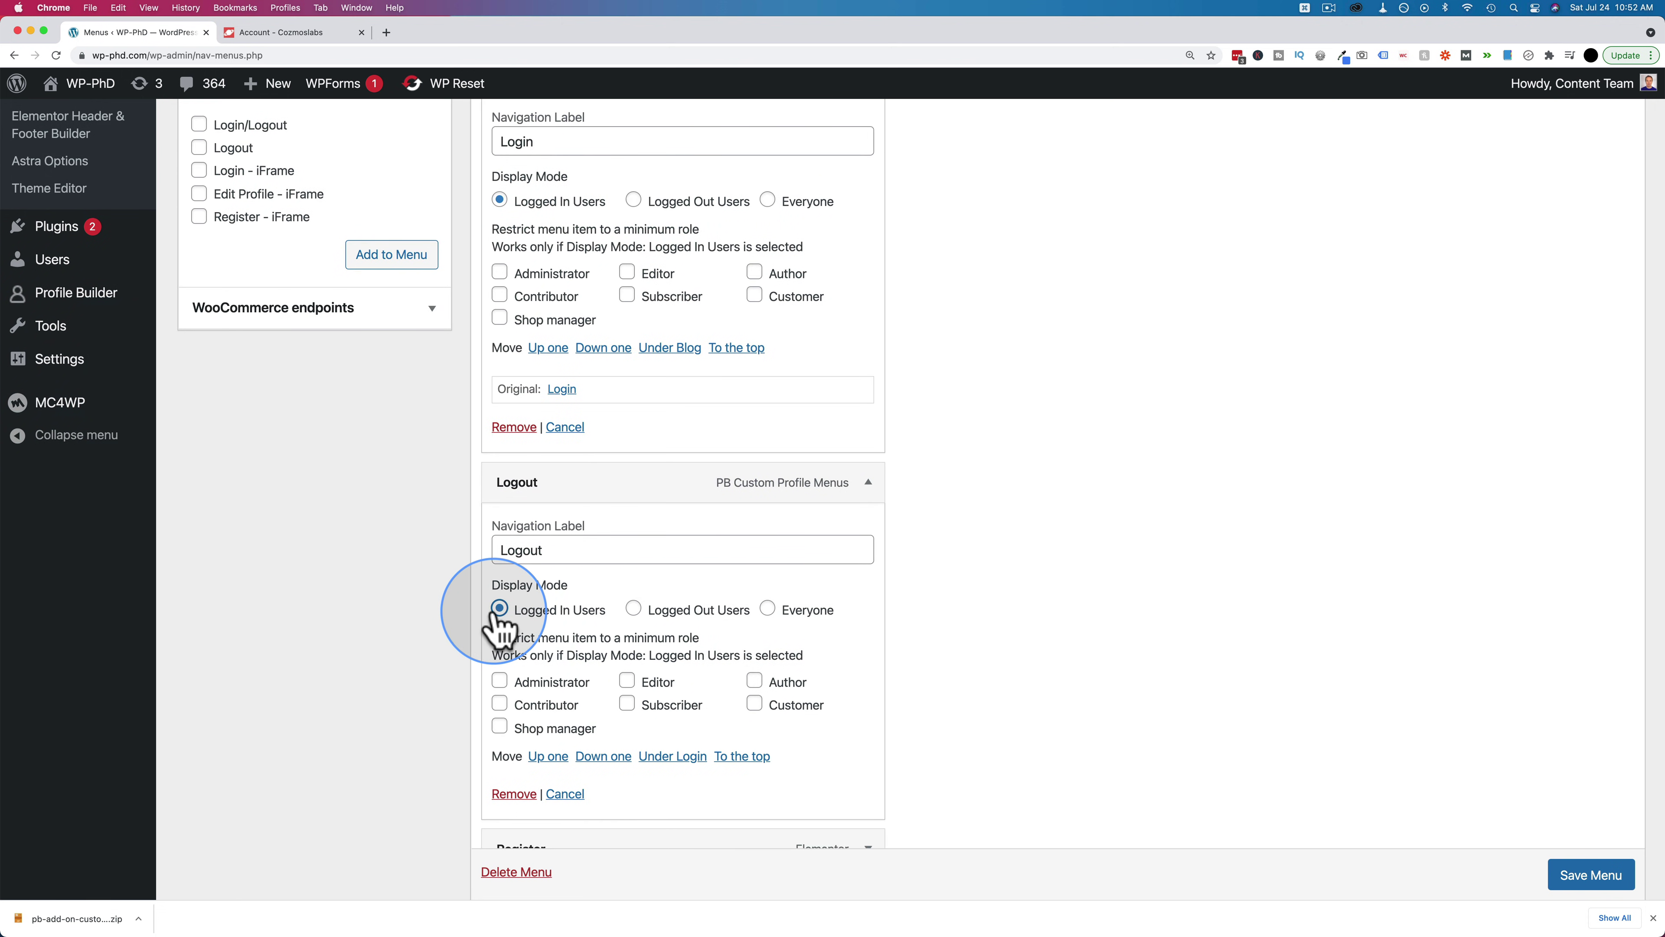
{"action": "scroll", "coordinate": [613, 447], "scroll_direction": "up", "scroll_amount": 3}
{"action": "left_click", "coordinate": [633, 299]}
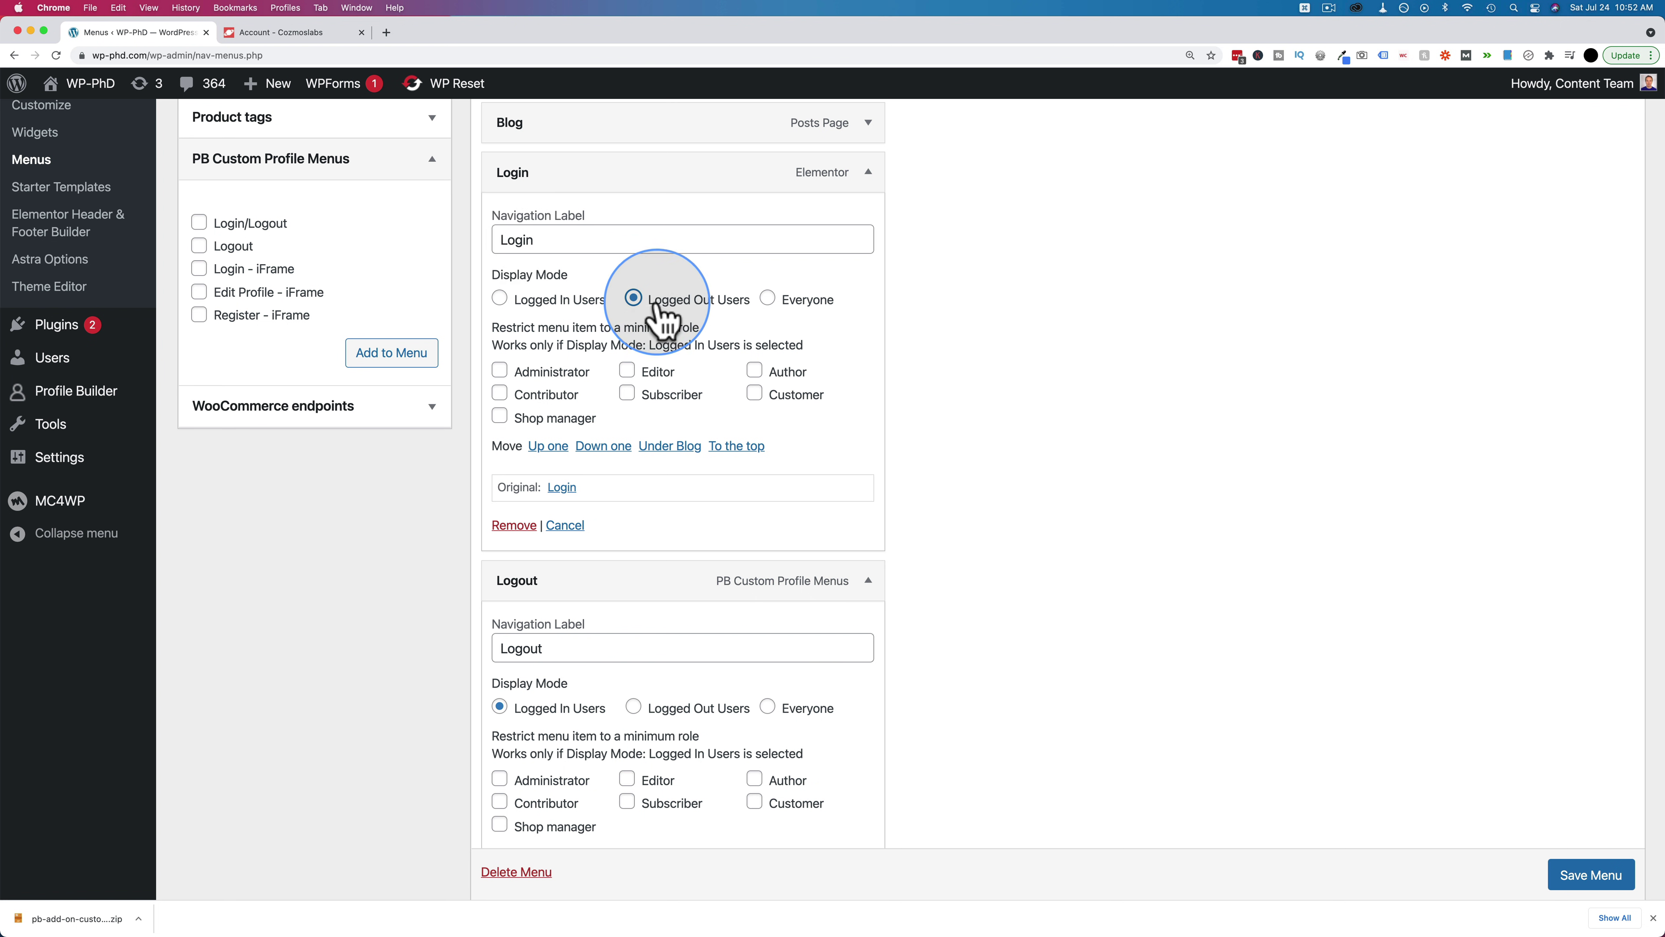
{"action": "scroll", "coordinate": [645, 640], "scroll_direction": "down", "scroll_amount": 2}
{"action": "scroll", "coordinate": [646, 640], "scroll_direction": "down", "scroll_amount": 1}
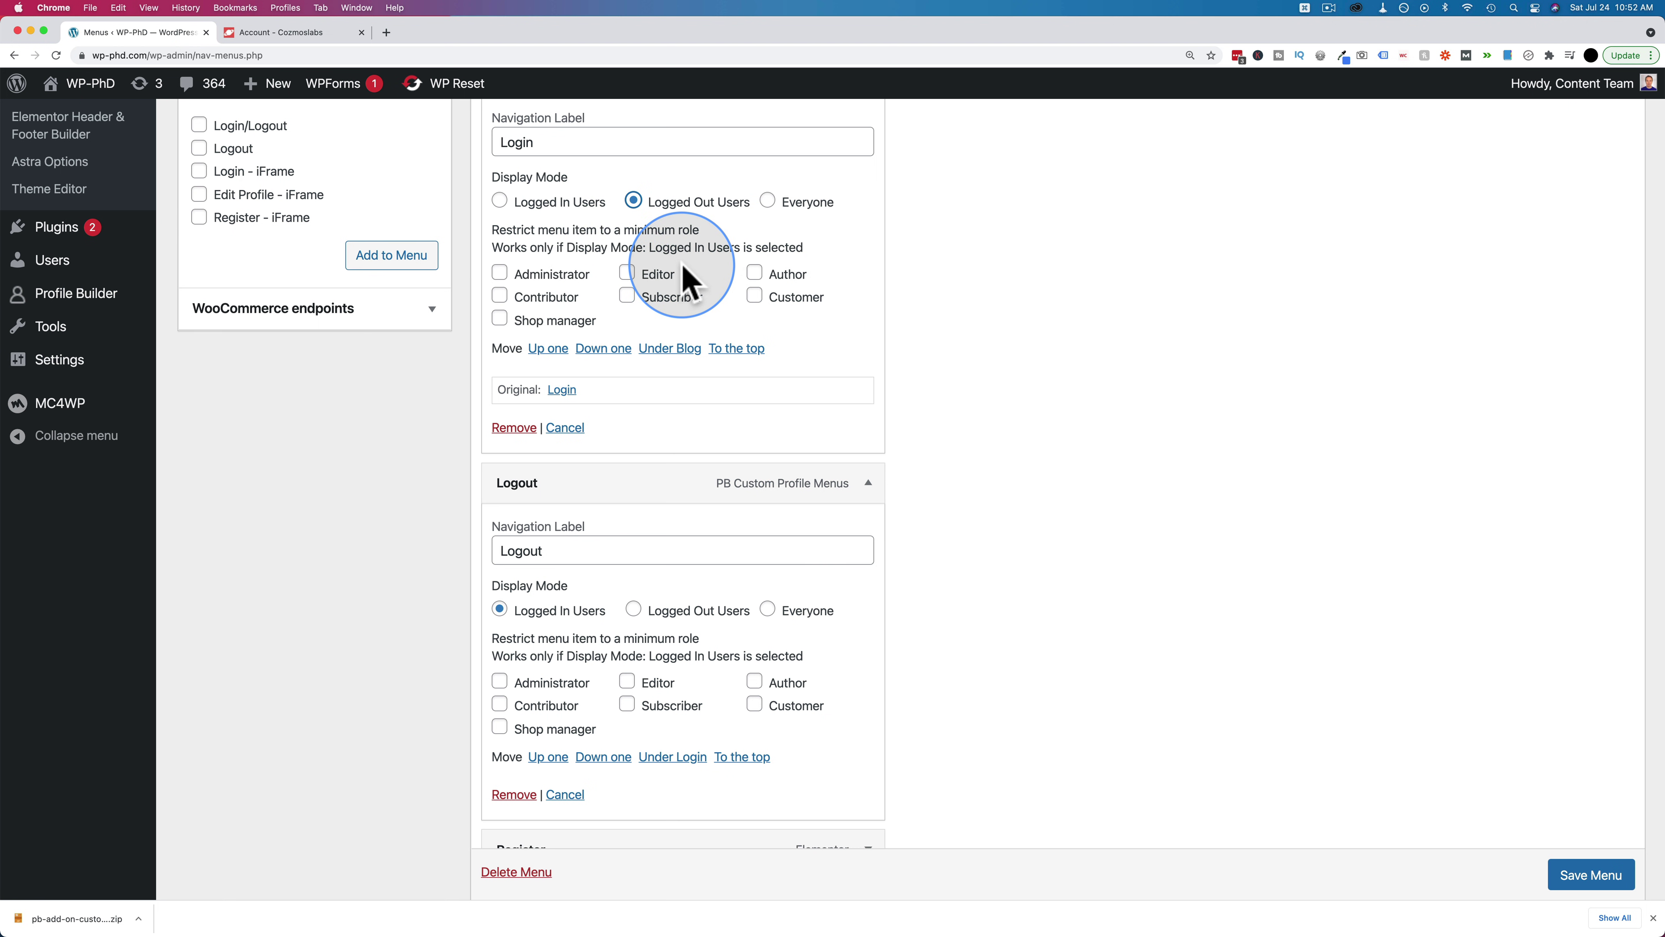
{"action": "left_click", "coordinate": [1586, 879]}
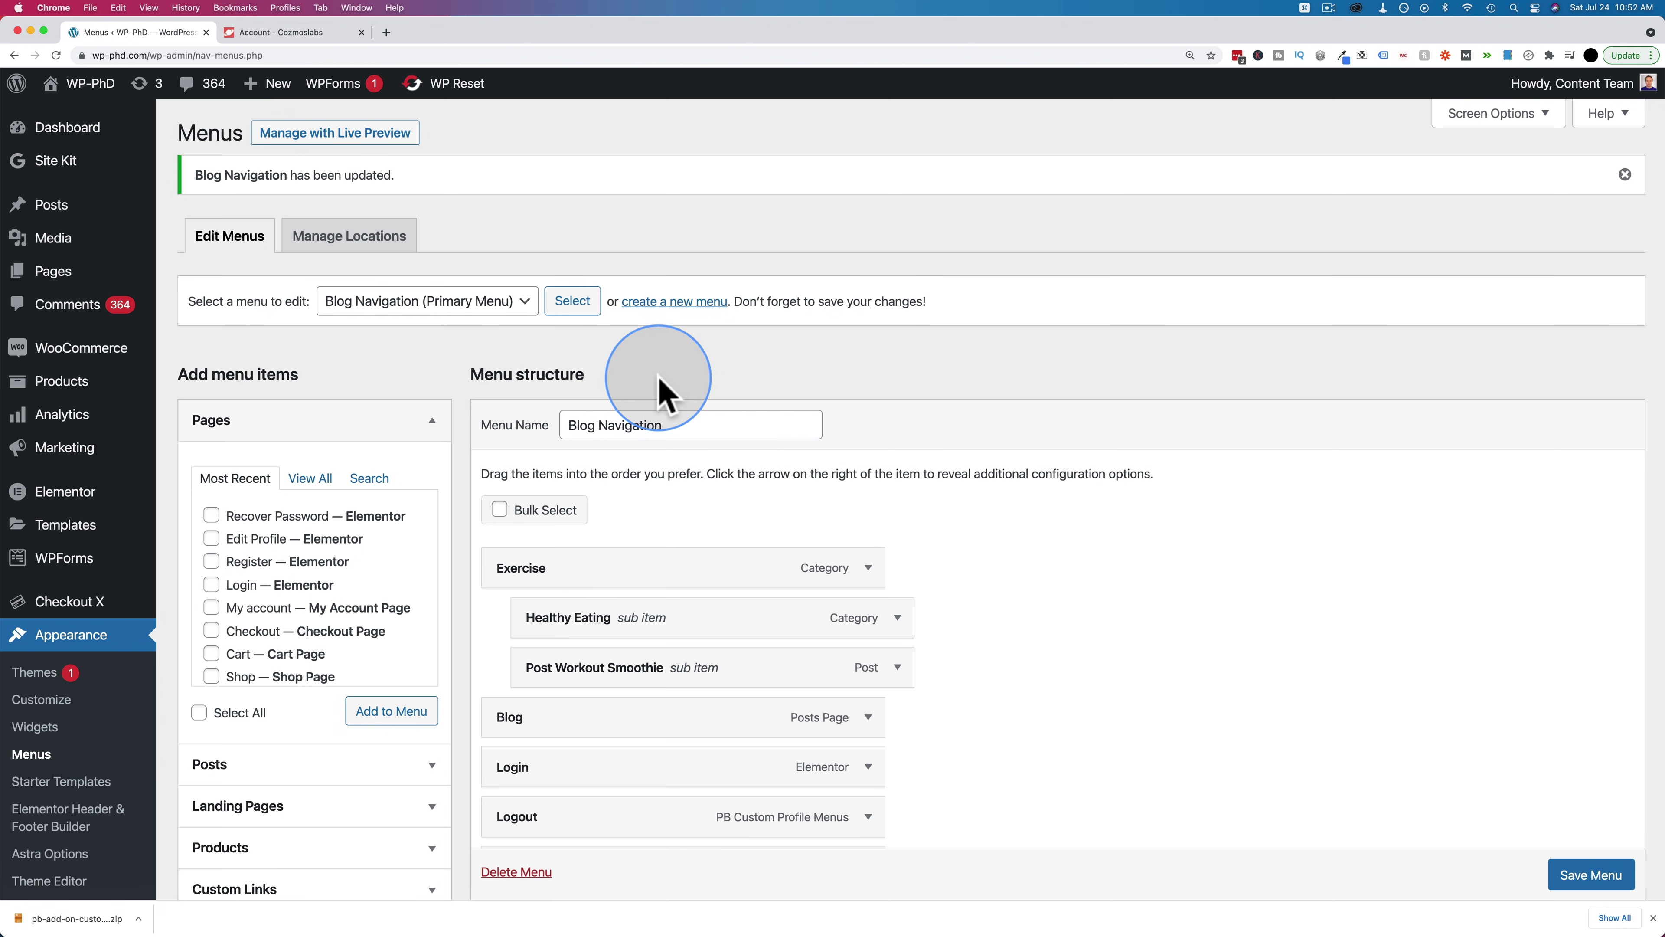
Reload the front-end author page in the incognito window to view the new menu, then log out
{"action": "key", "text": "super+grave"}
{"action": "key", "text": "super+r"}
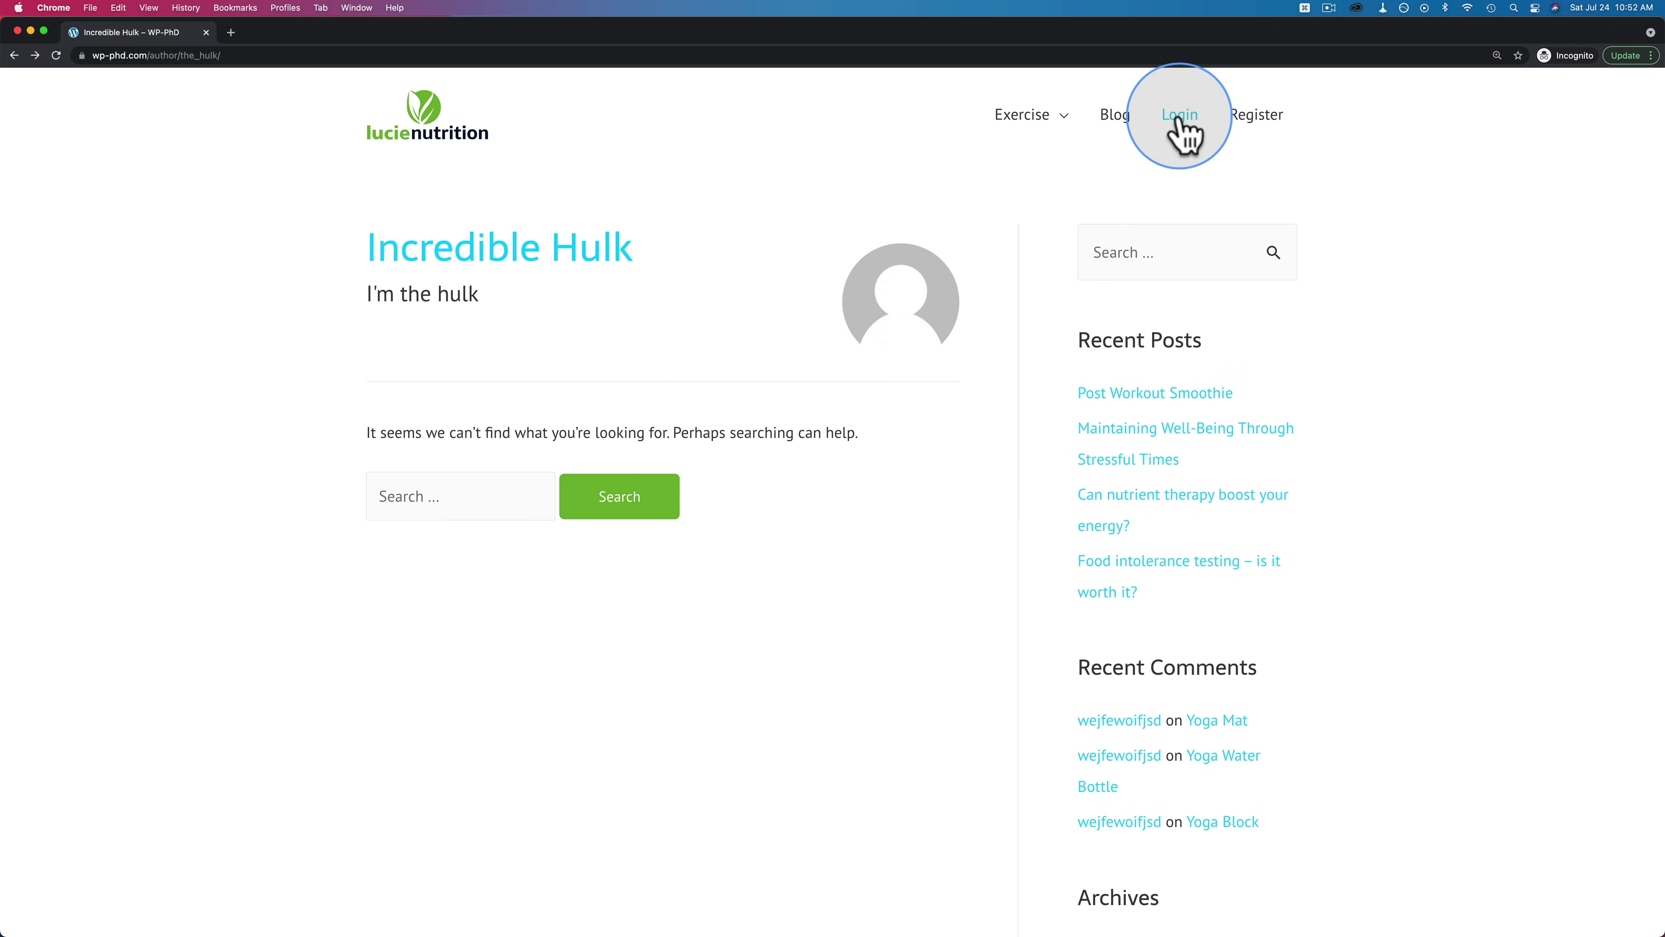
{"action": "key", "text": "super+r"}
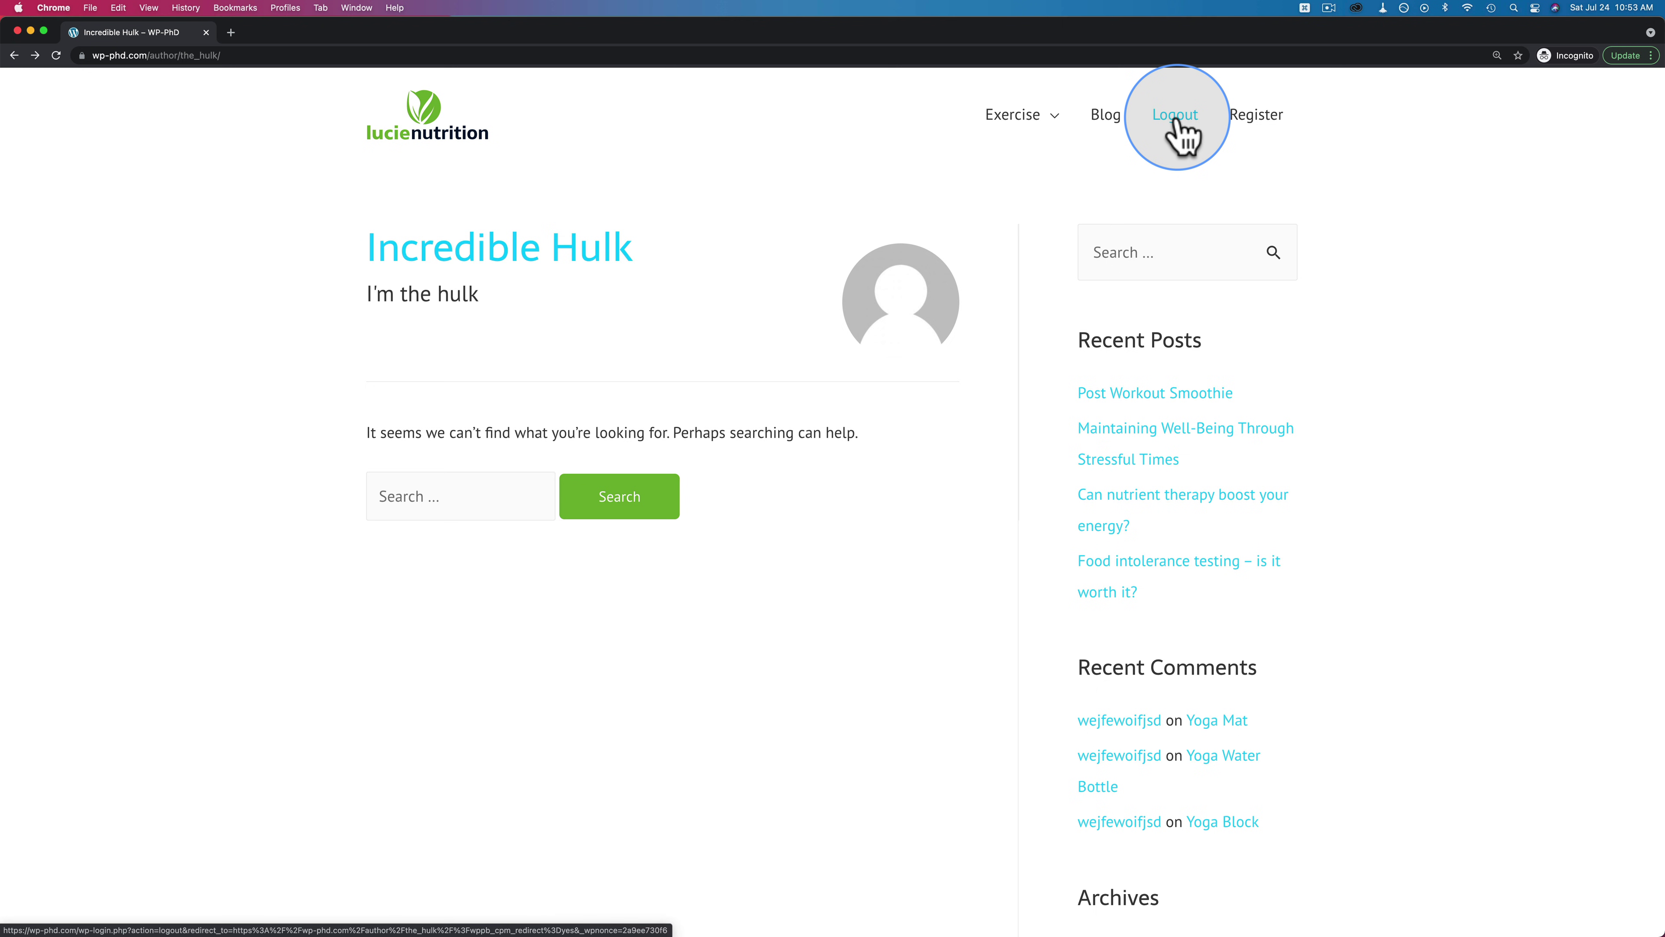
{"action": "key", "text": "super+grave"}
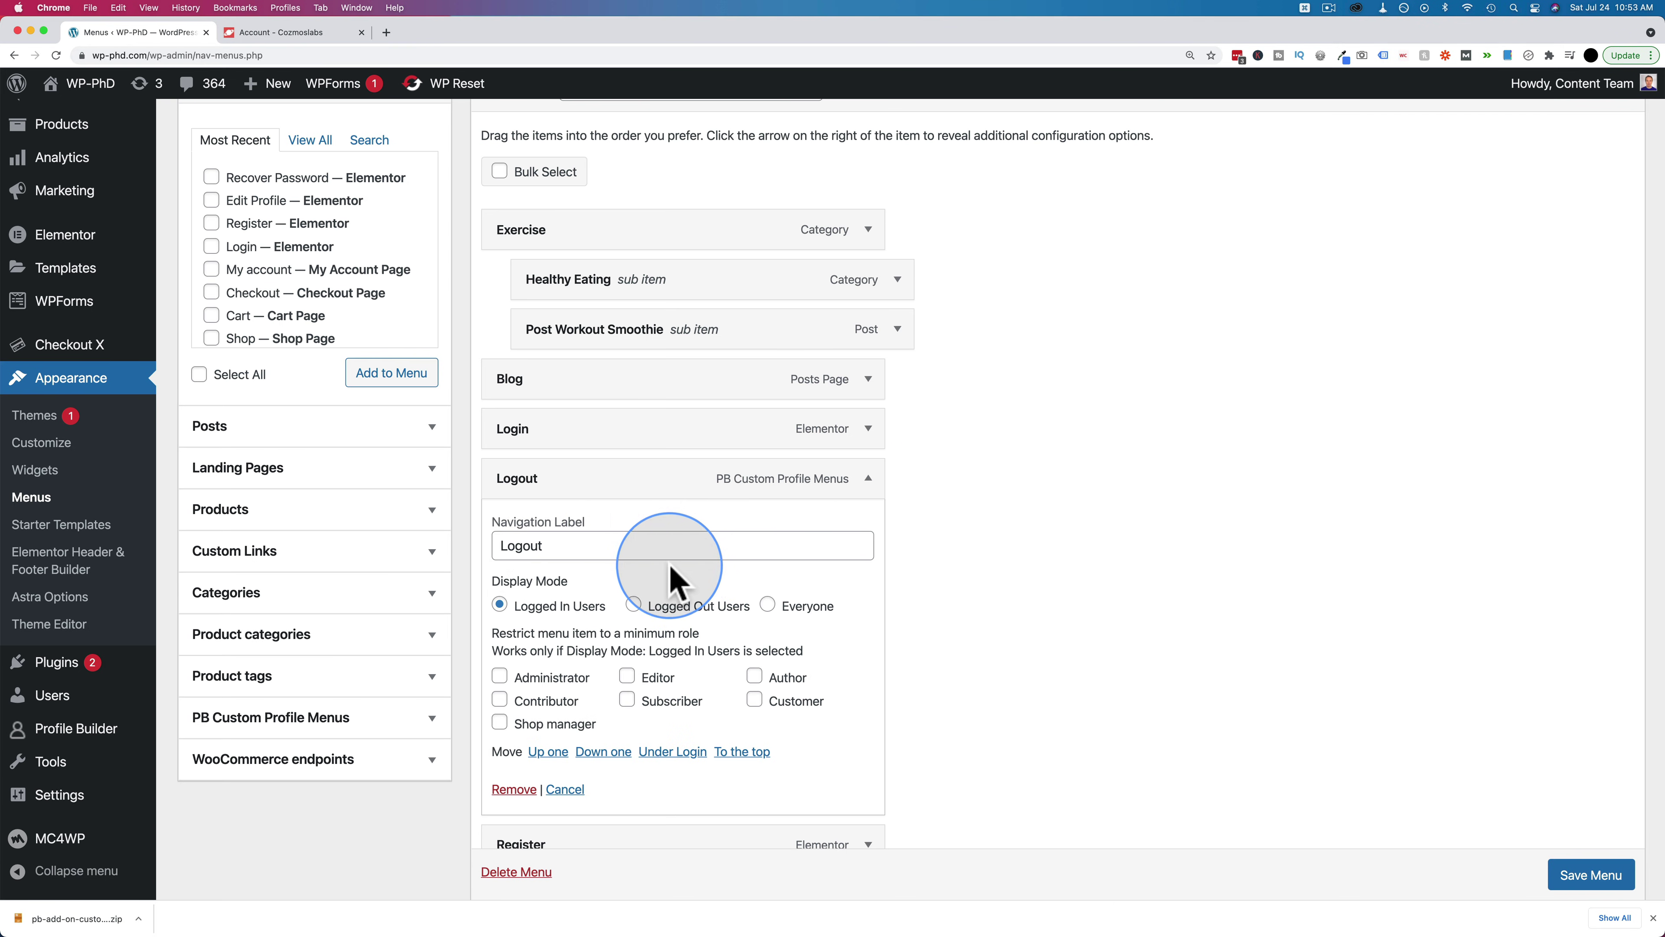
{"action": "key", "text": "super+grave"}
{"action": "left_click", "coordinate": [1174, 115]}
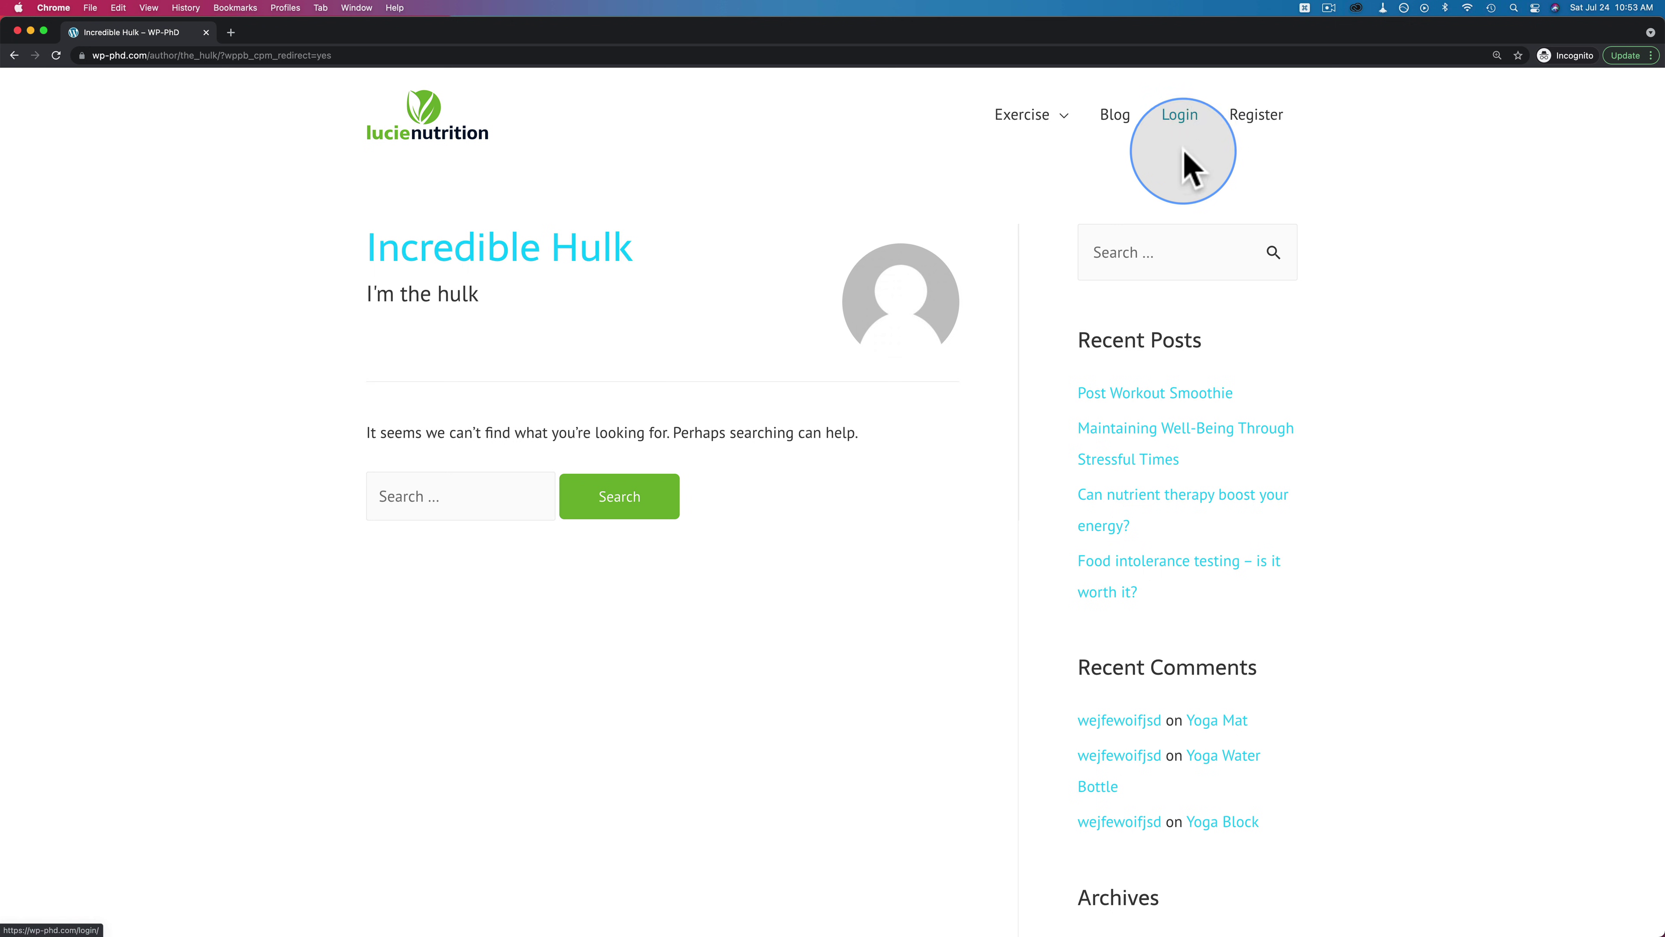
Log in via the site menu's Login link with the test user's credentials
{"action": "left_click", "coordinate": [1179, 126]}
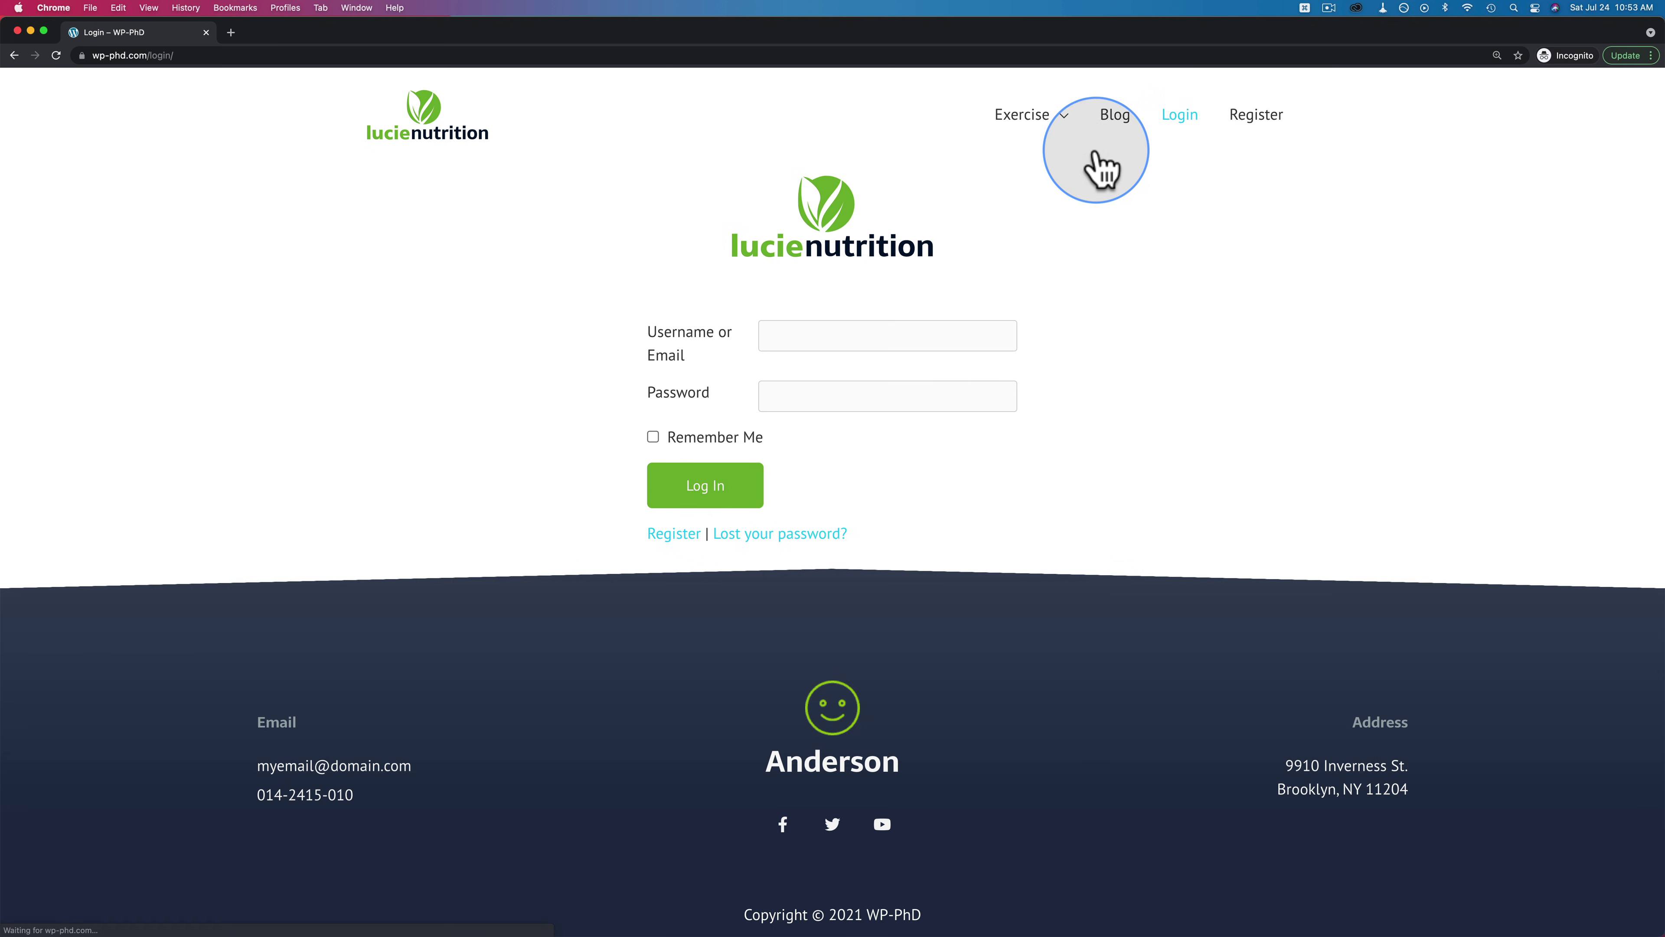
{"action": "type", "text": "the_hulk"}
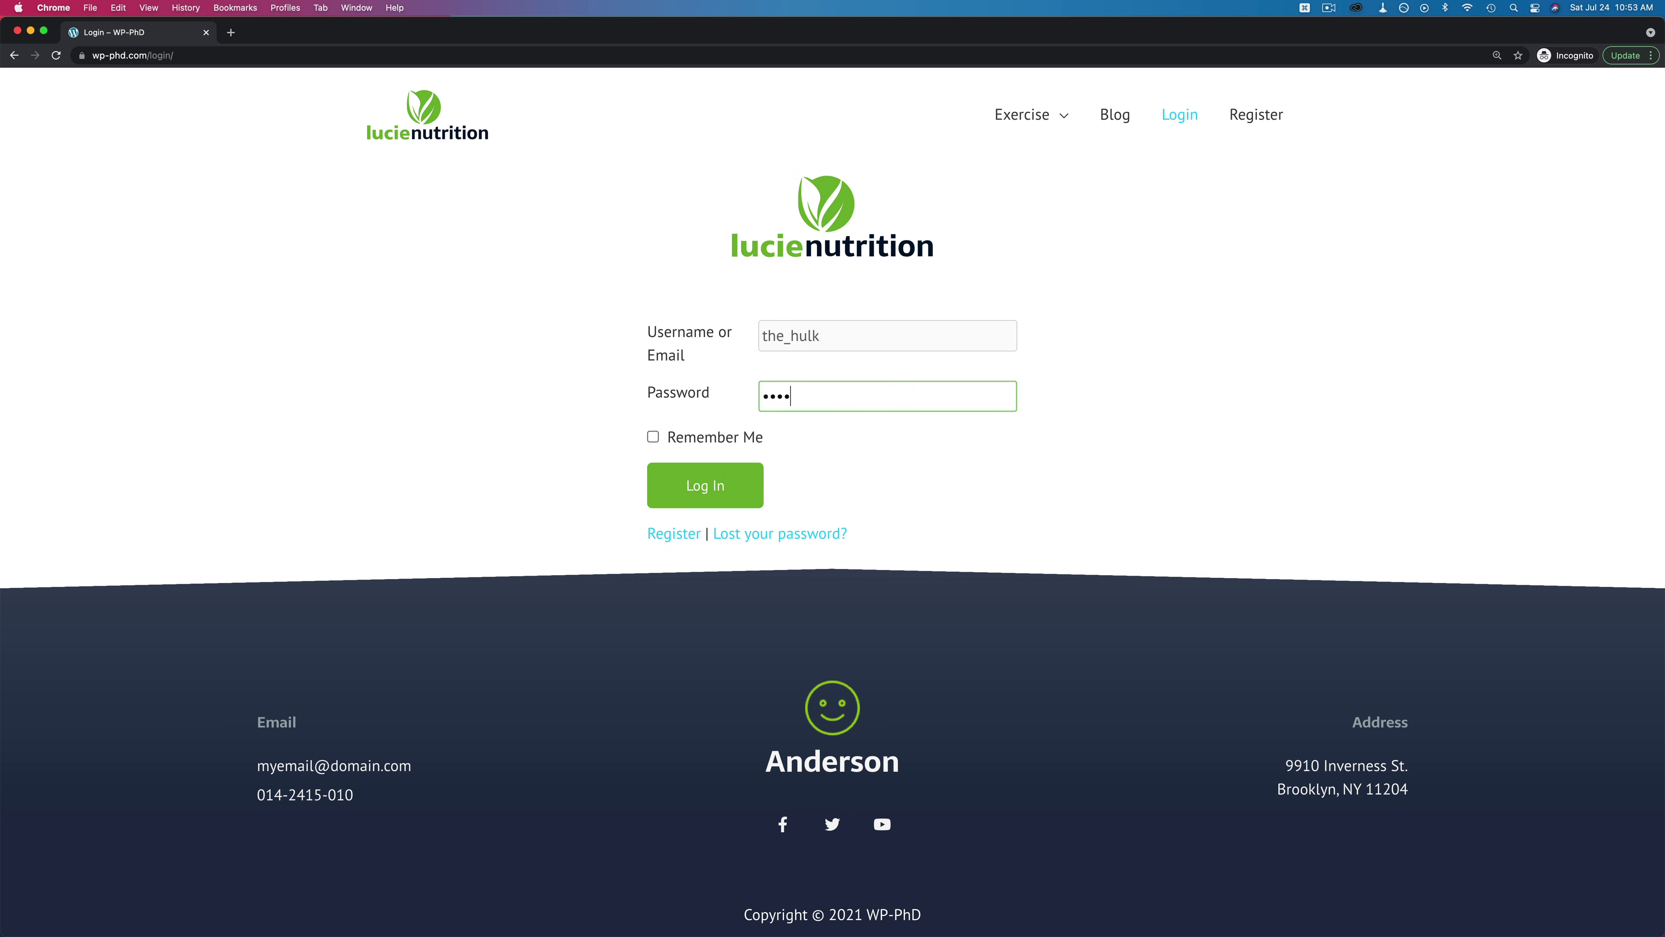
{"action": "left_click", "coordinate": [731, 489]}
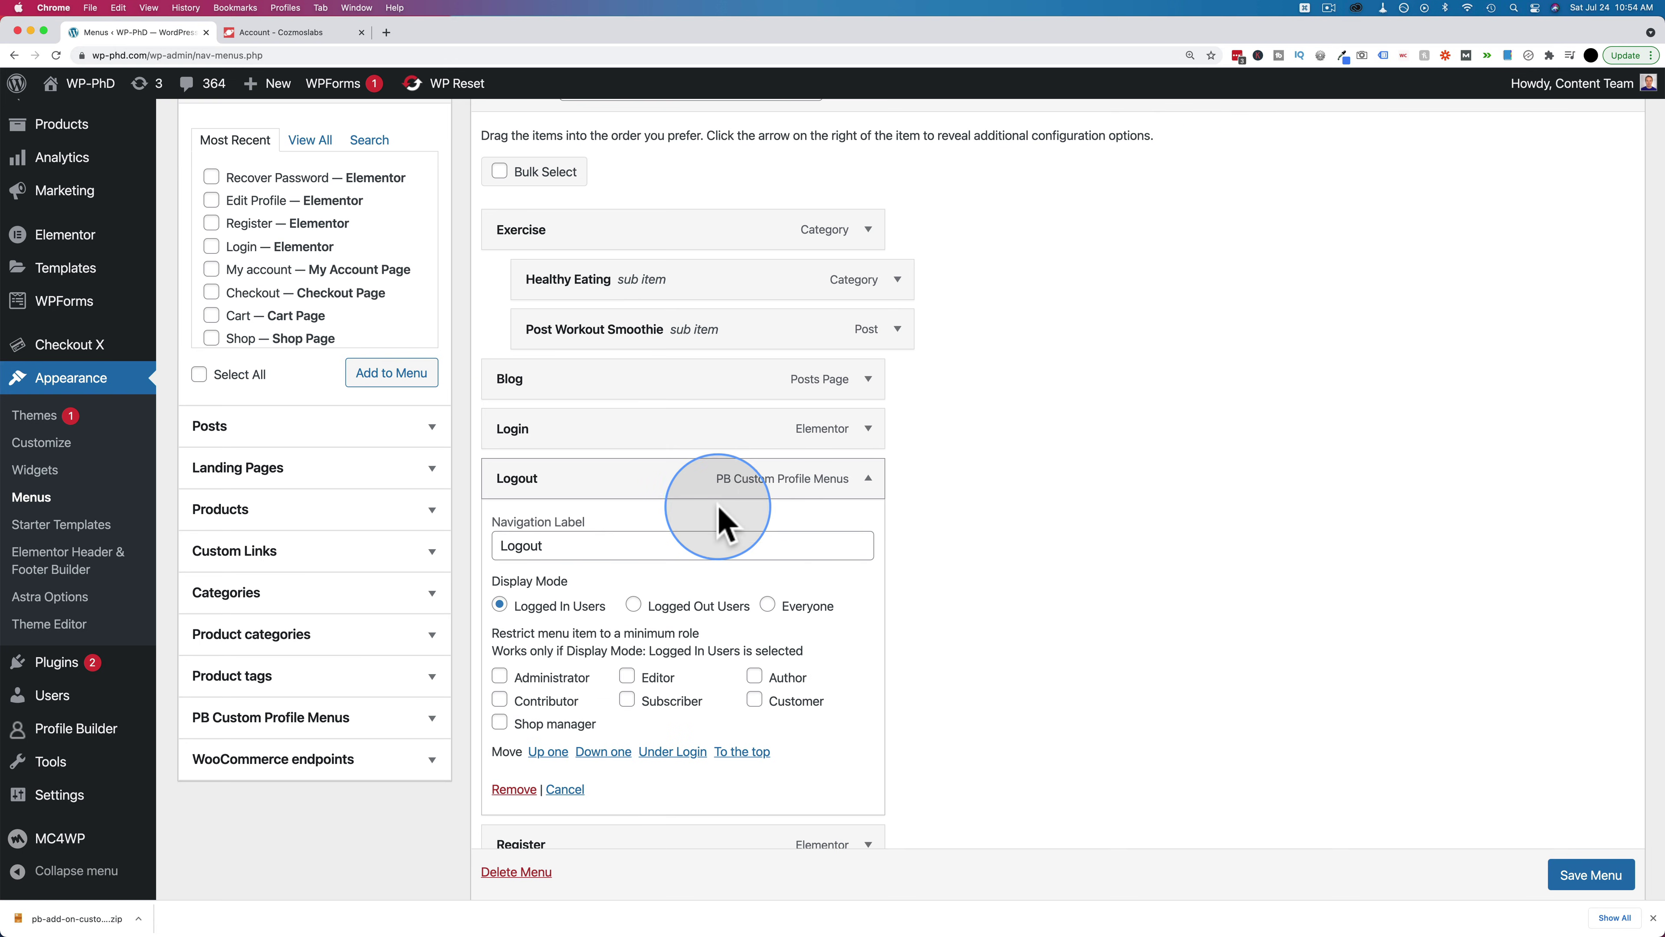
Set the Register item's display mode to Logged Out Users, save, and reload the front-end login page
{"action": "left_click", "coordinate": [867, 484]}
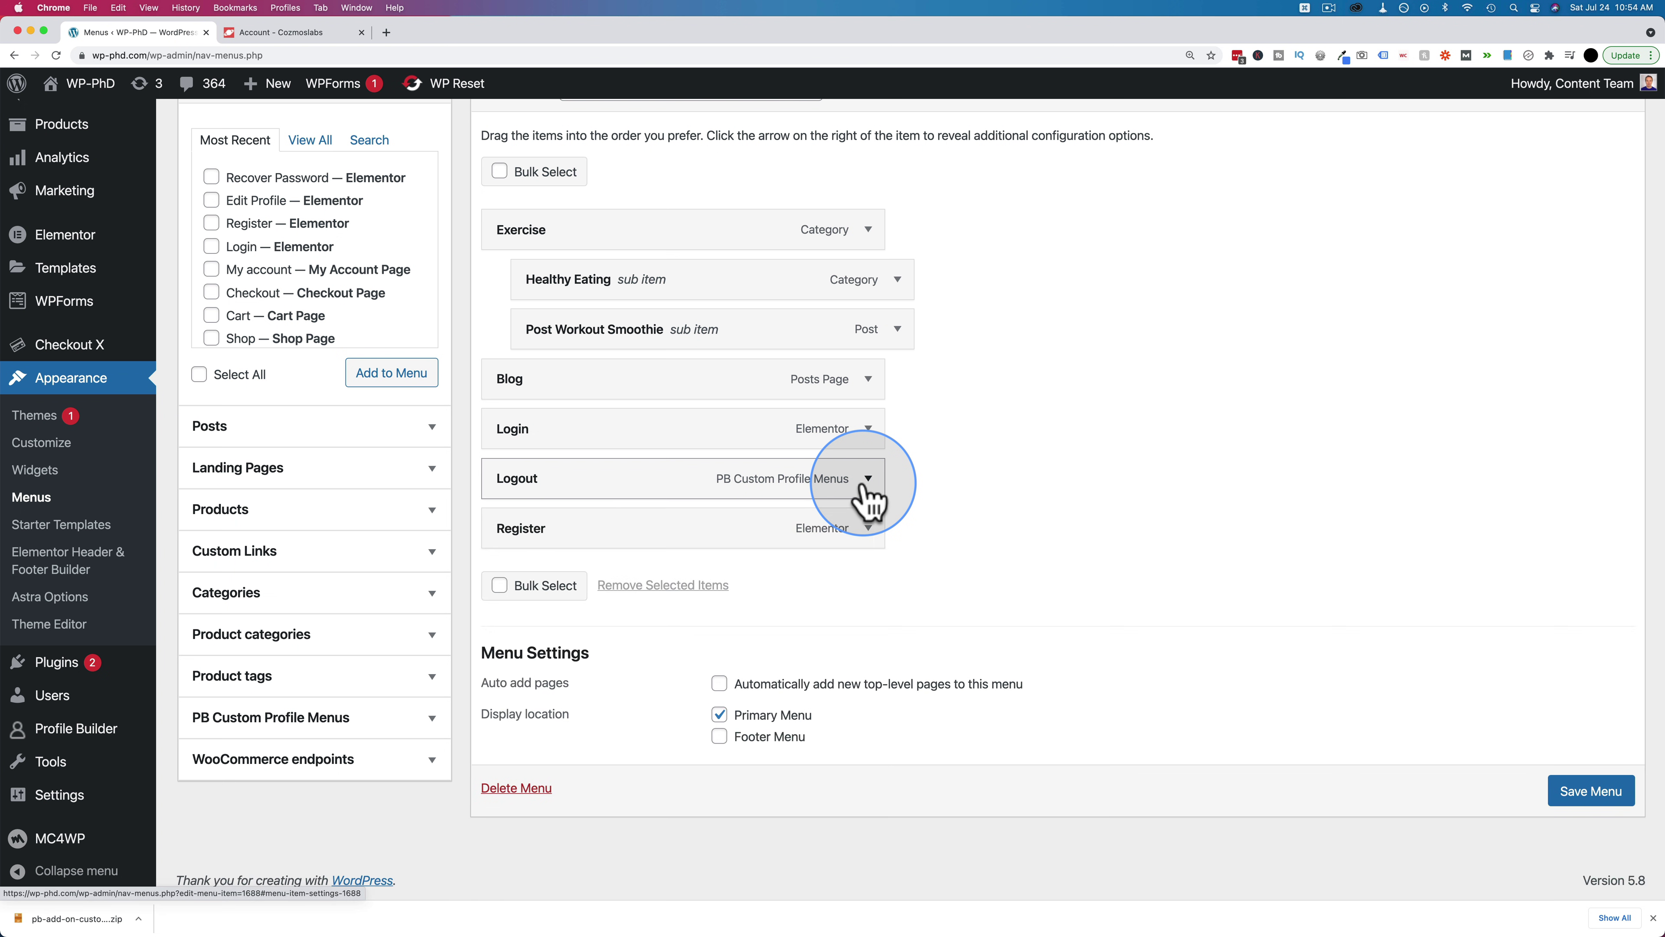
{"action": "left_click", "coordinate": [867, 529]}
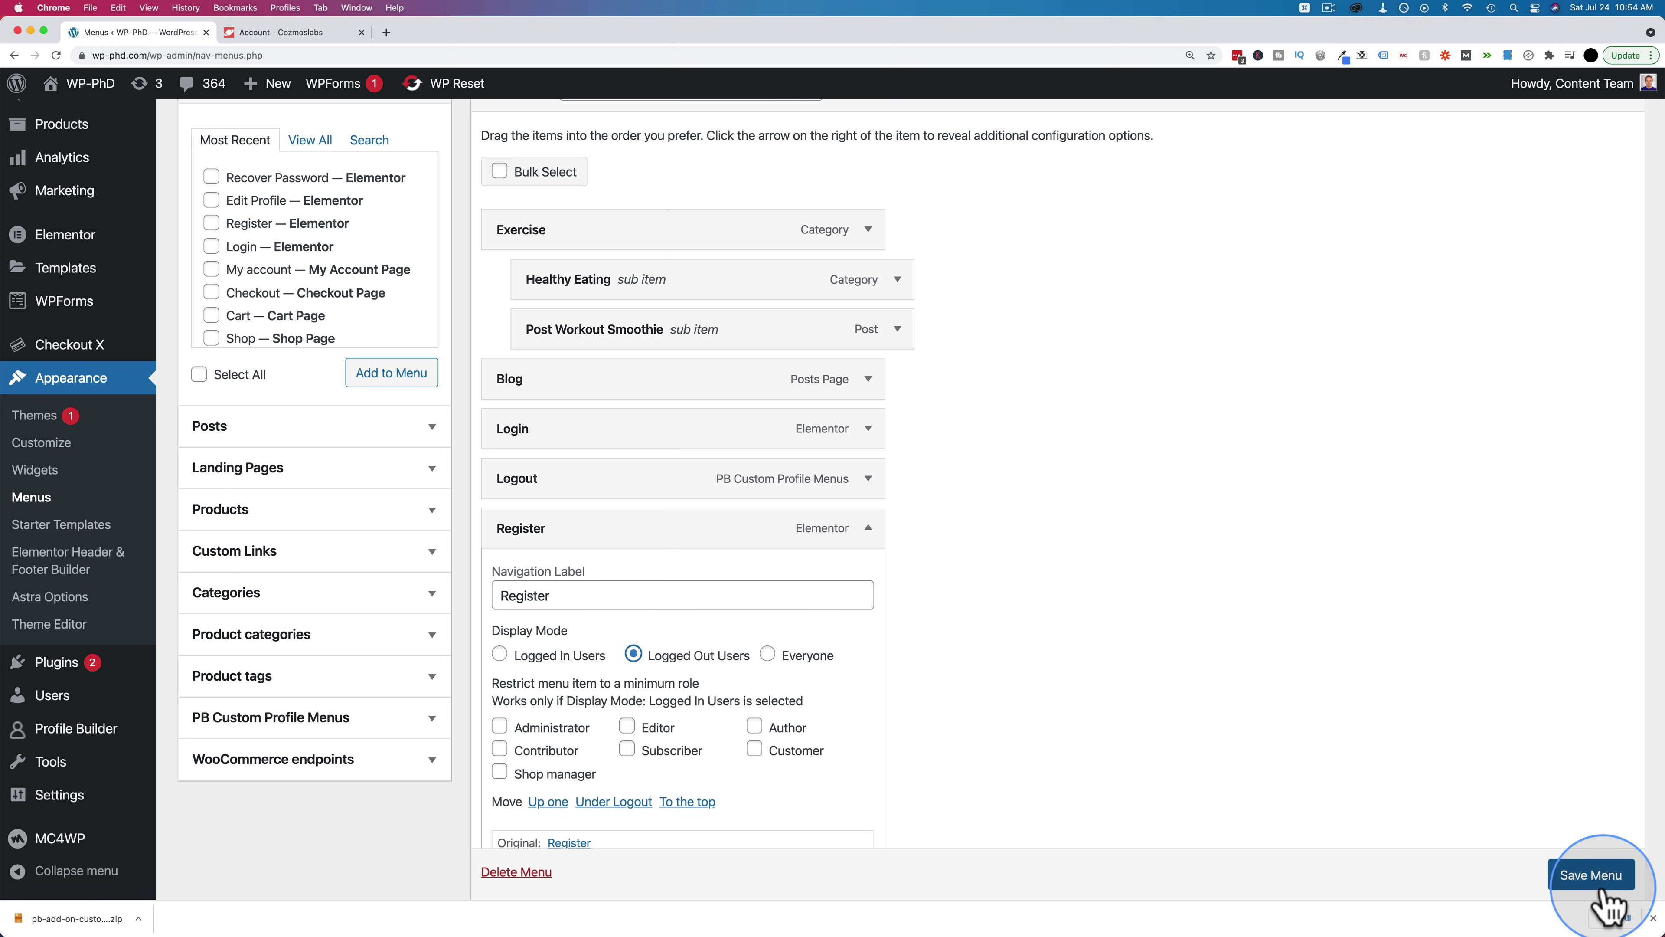
{"action": "left_click", "coordinate": [1593, 878]}
{"action": "key", "text": "super+grave"}
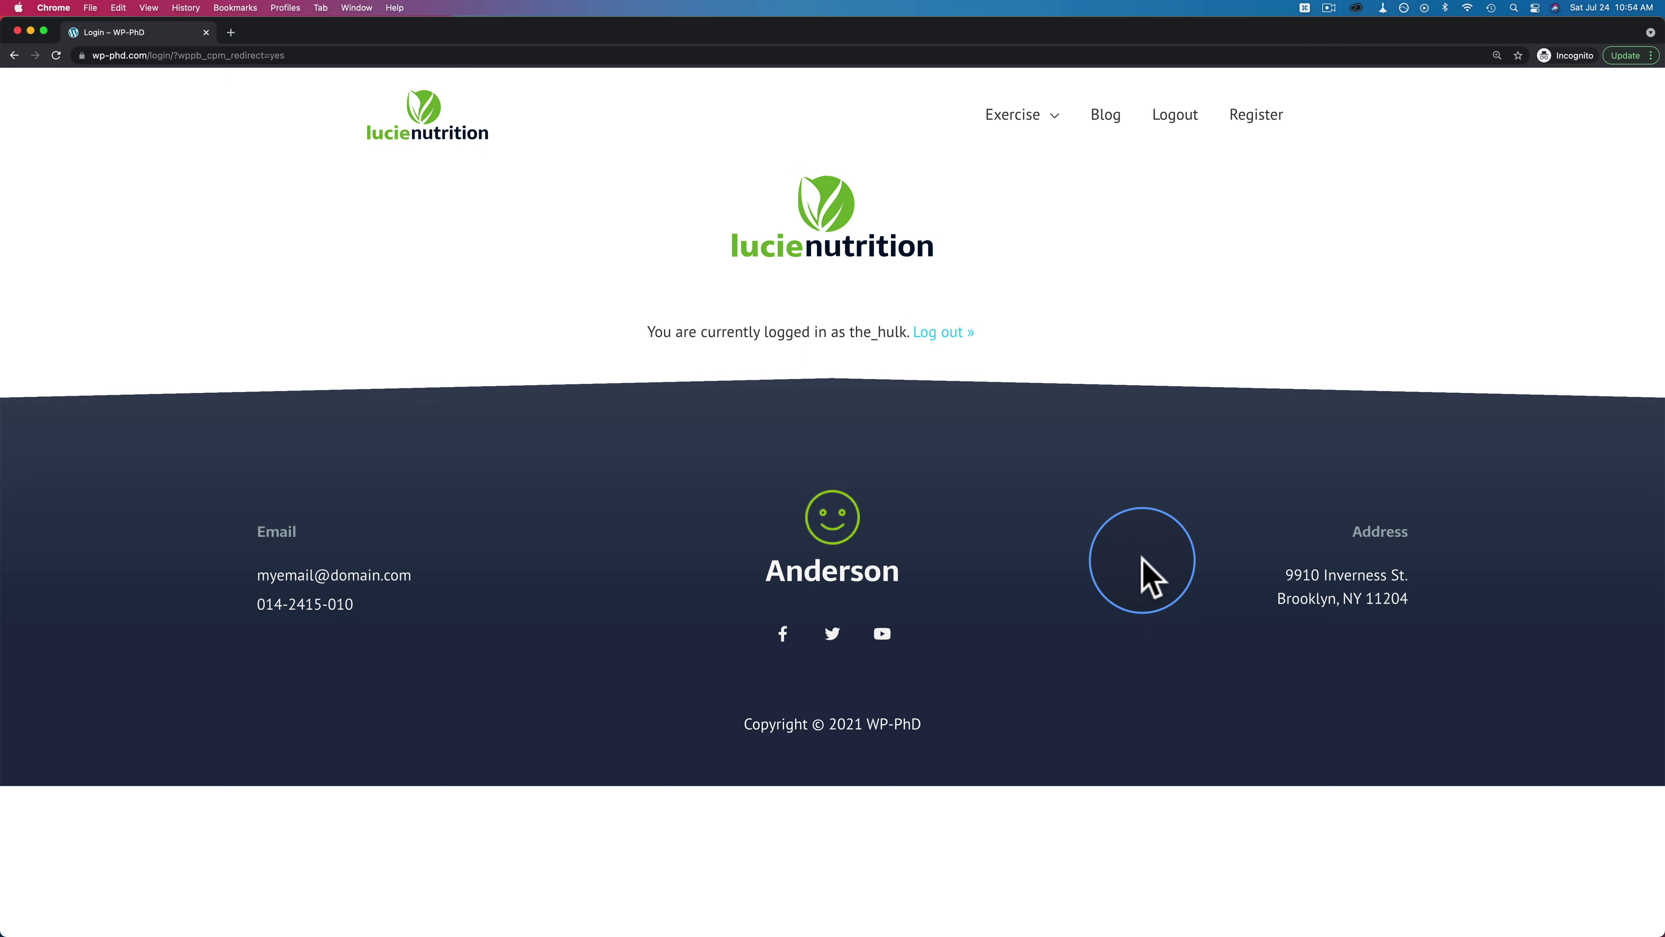
{"action": "key", "text": "super+r"}
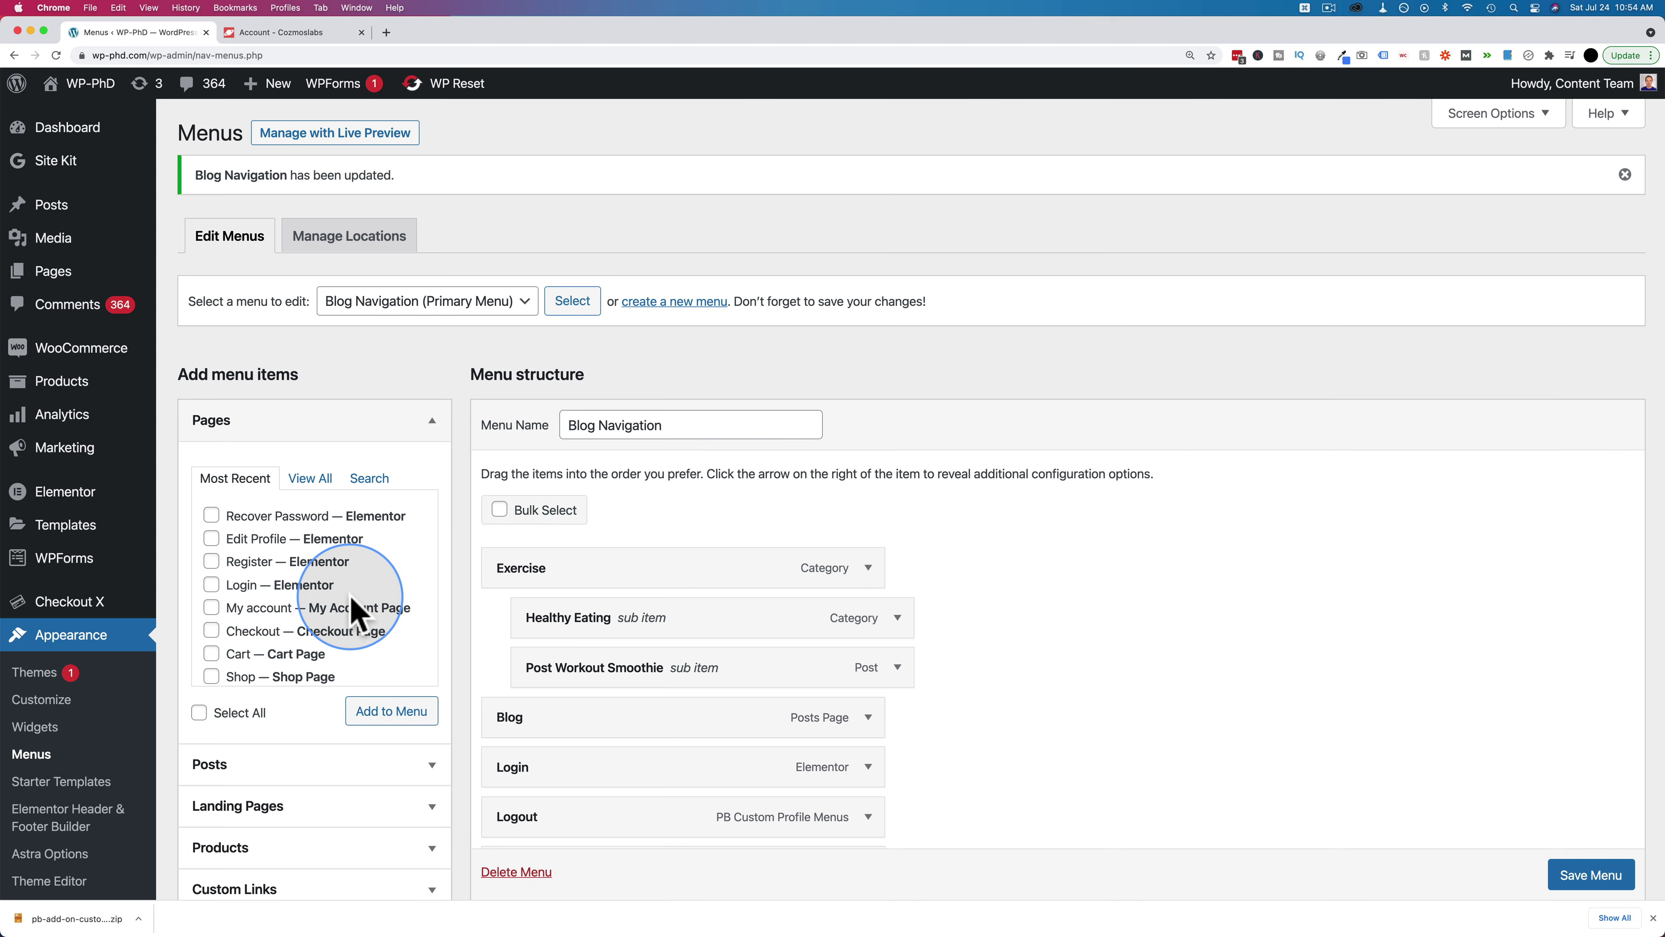
Add the Edit Profile - iFrame profile menu item, placed between Logout and Register
{"action": "scroll", "coordinate": [315, 584], "scroll_direction": "down", "scroll_amount": 1}
{"action": "scroll", "coordinate": [372, 799], "scroll_direction": "down", "scroll_amount": 5}
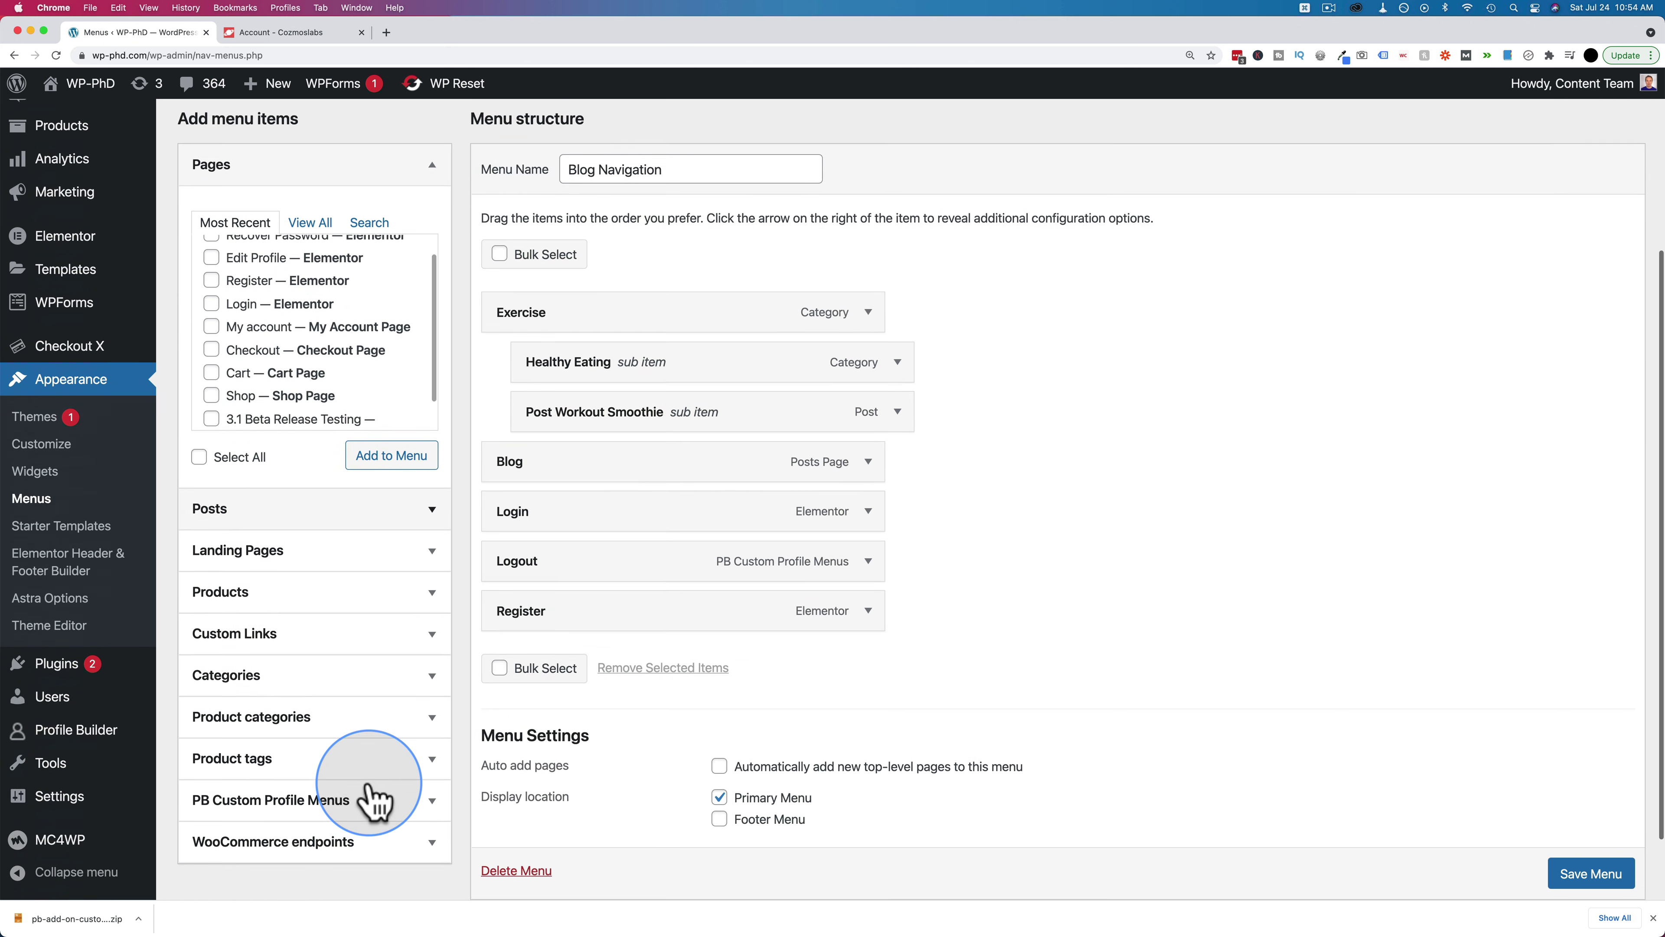
{"action": "left_click", "coordinate": [366, 769]}
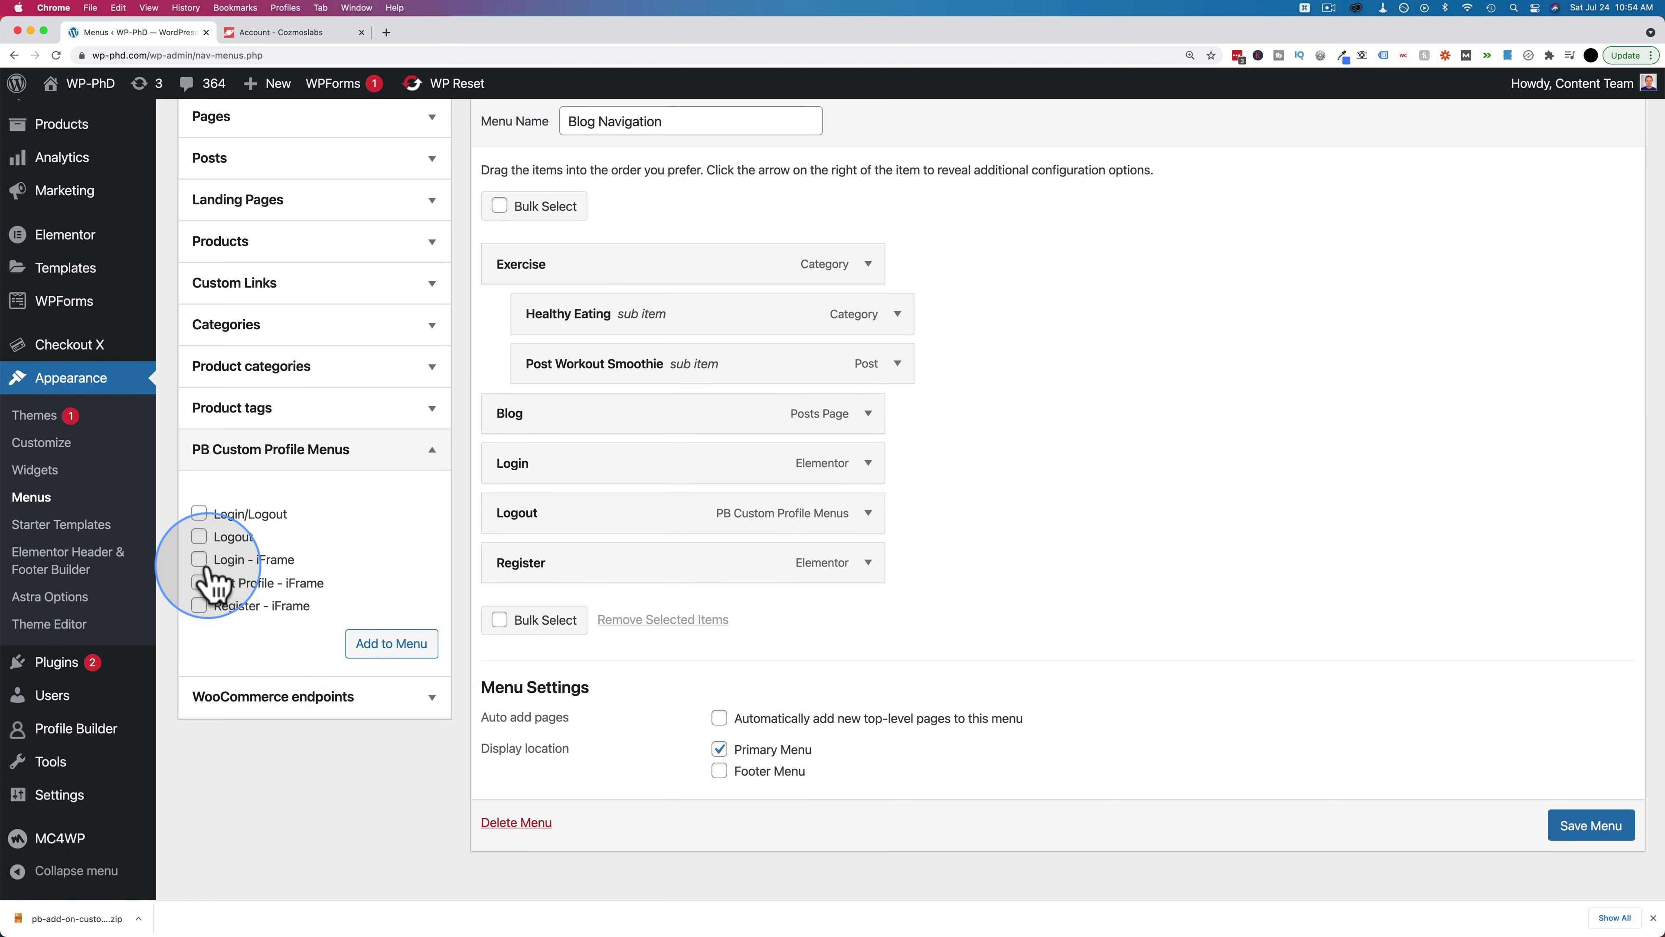
{"action": "left_click", "coordinate": [198, 584]}
{"action": "left_click", "coordinate": [389, 645]}
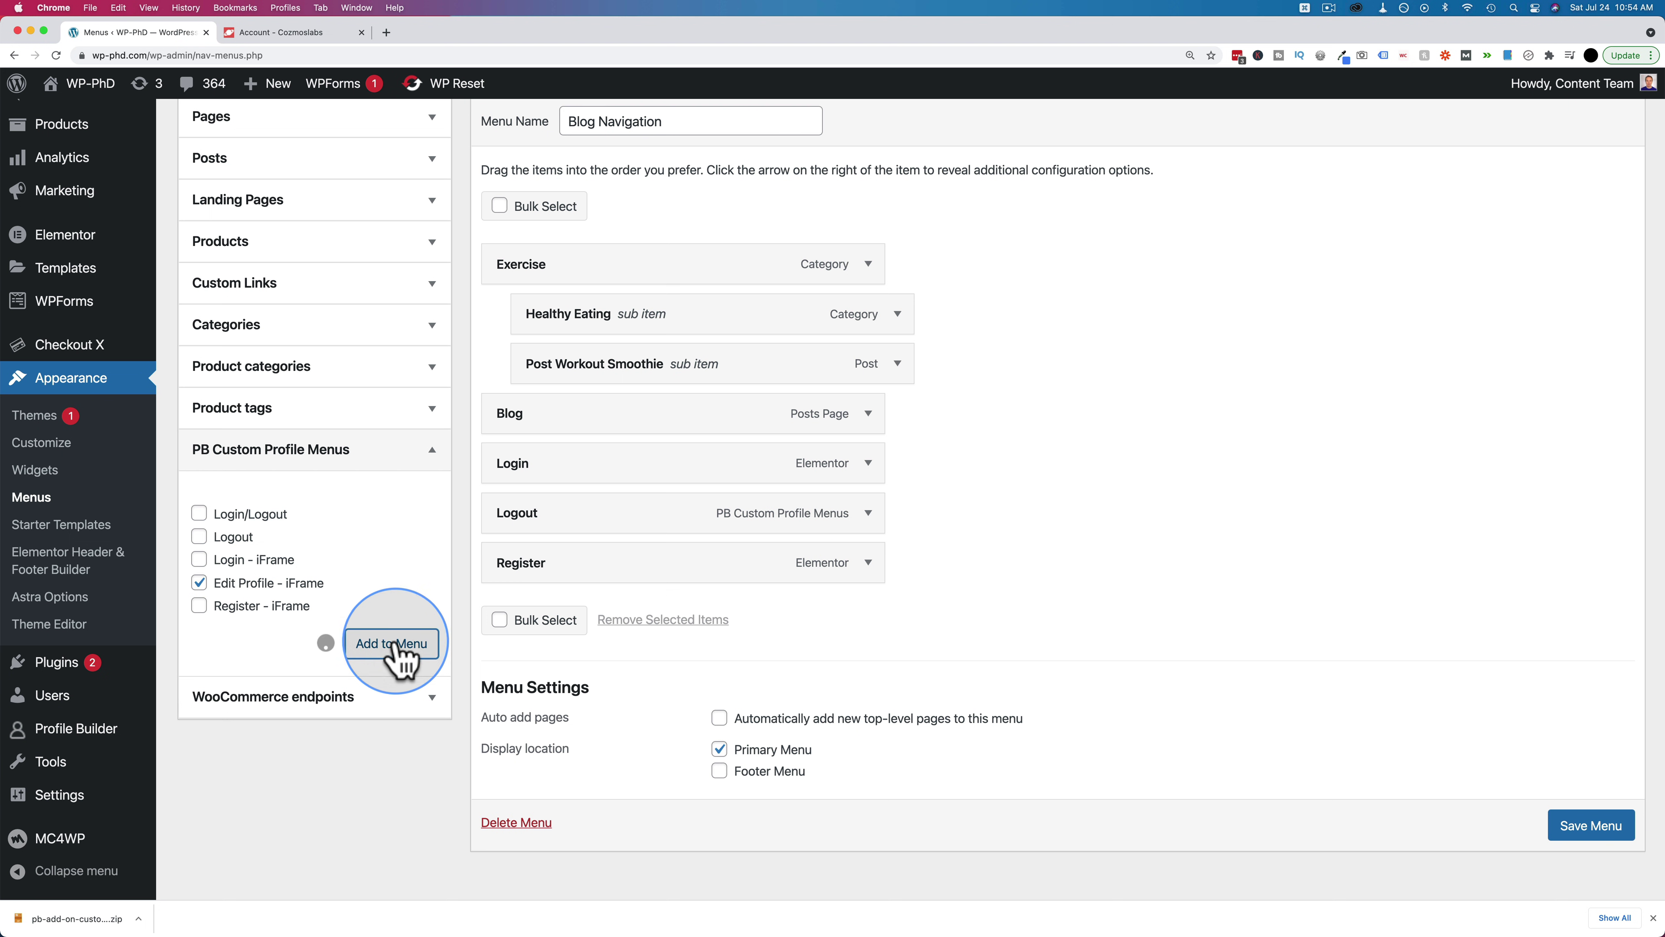
{"action": "left_click_drag", "start_coordinate": [594, 620], "coordinate": [749, 554]}
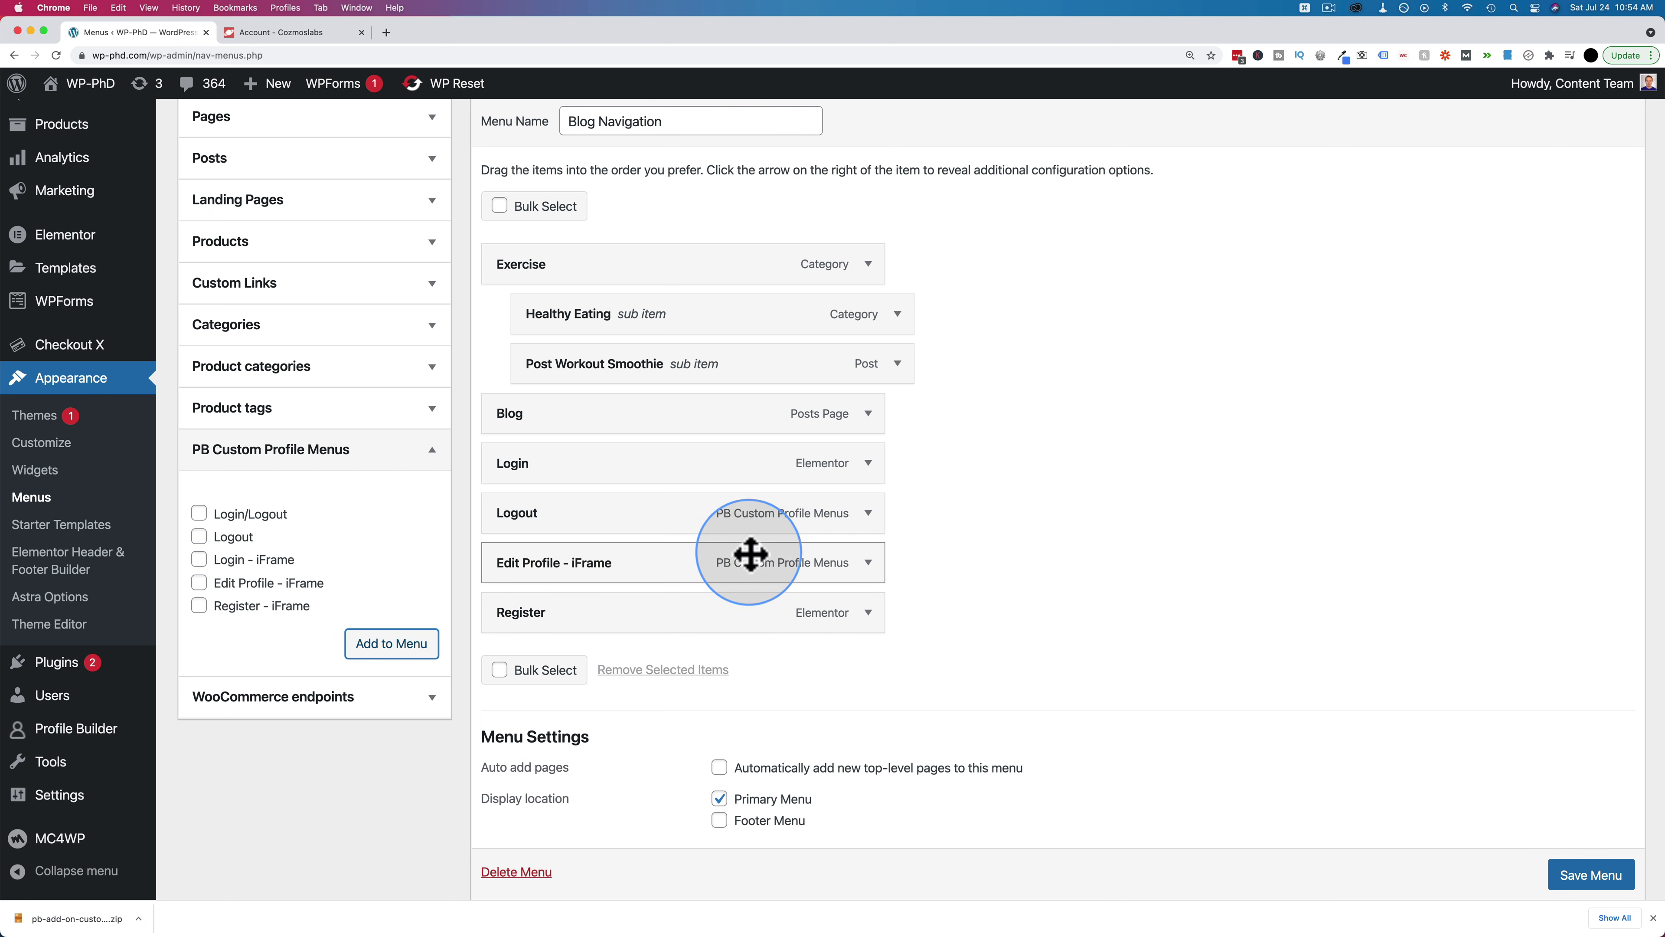
{"action": "left_click", "coordinate": [866, 563]}
{"action": "scroll", "coordinate": [609, 652], "scroll_direction": "down", "scroll_amount": 3}
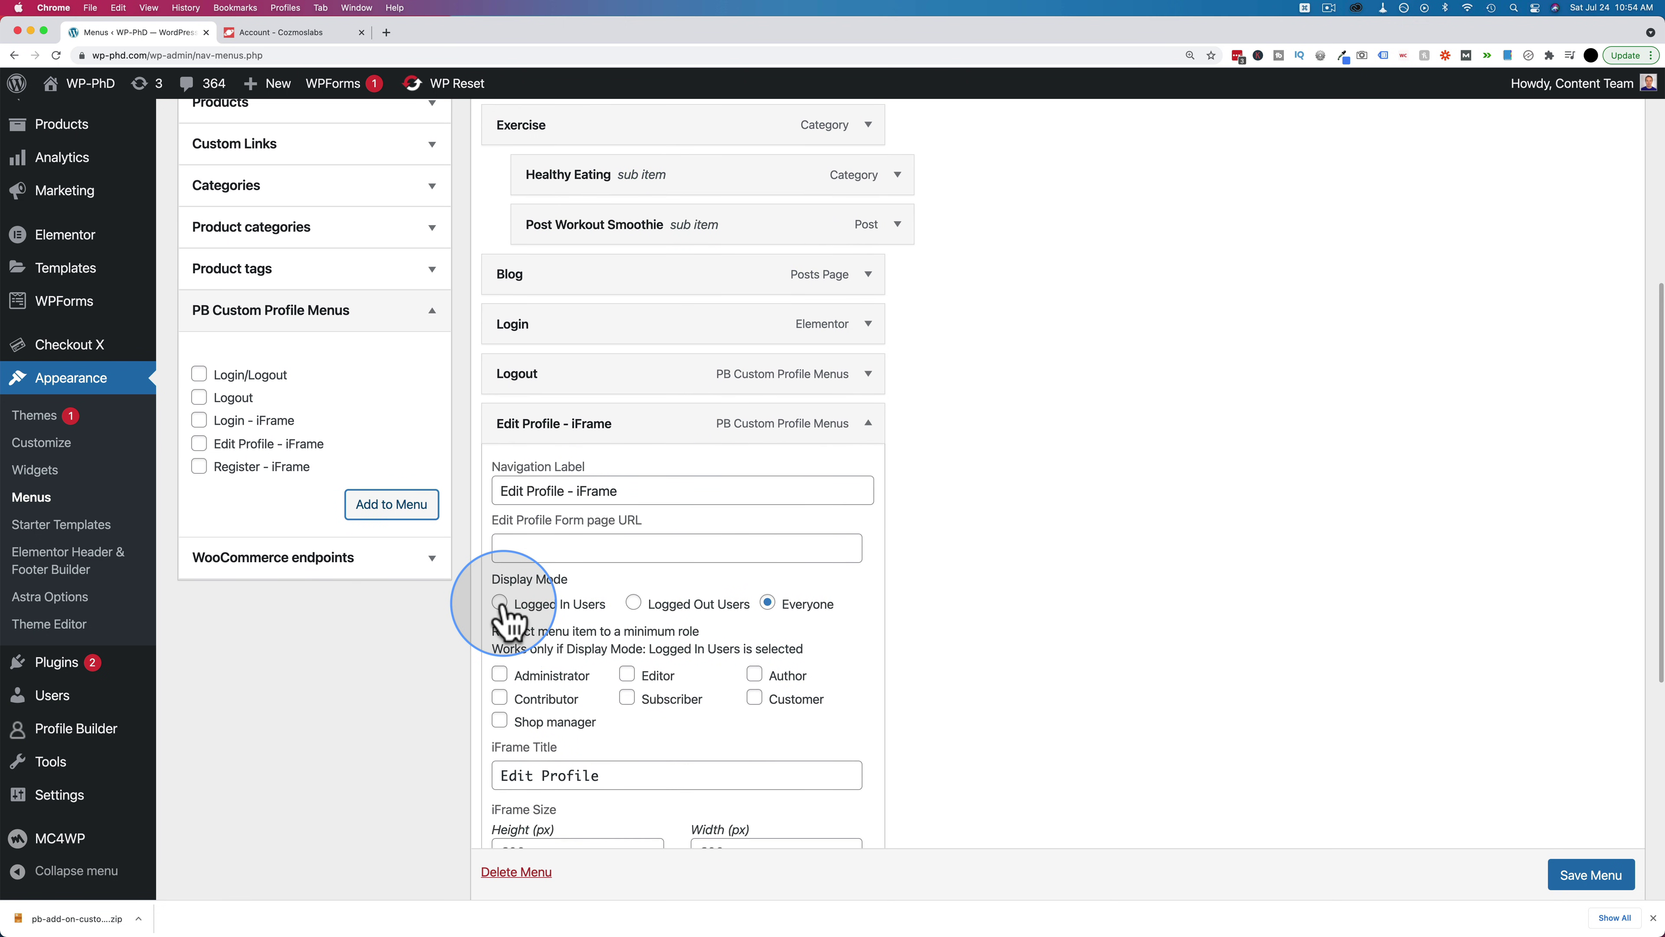
{"action": "left_click_drag", "start_coordinate": [493, 519], "coordinate": [670, 516]}
{"action": "left_click", "coordinate": [662, 544]}
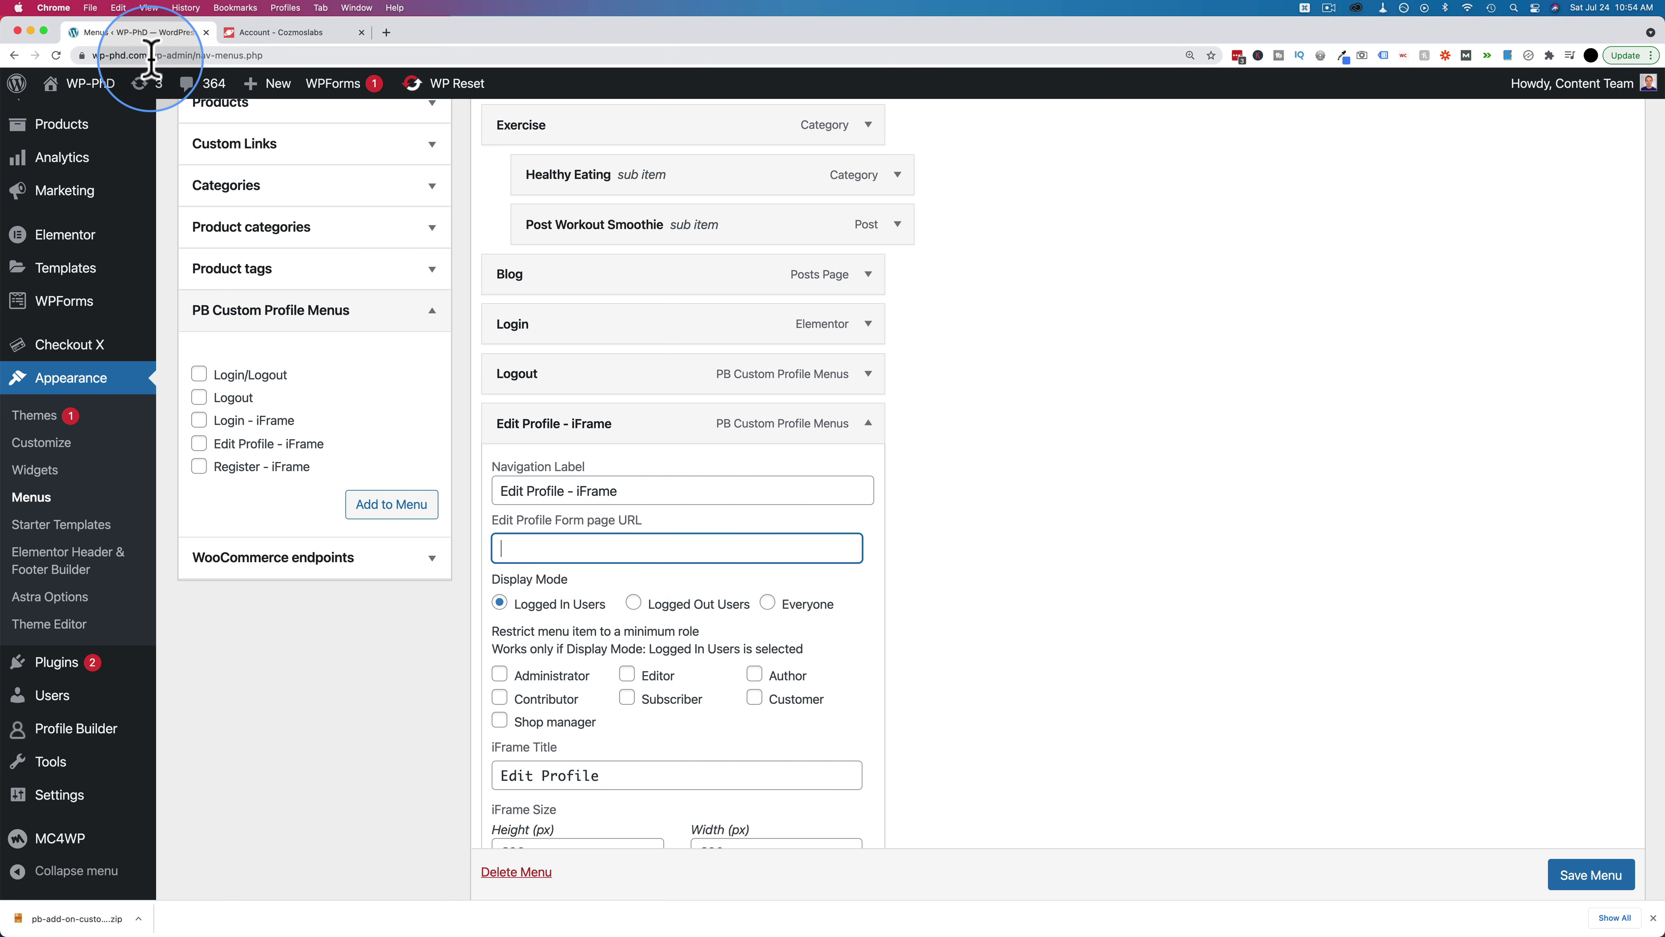
{"action": "left_click_drag", "start_coordinate": [152, 55], "coordinate": [89, 55]}
{"action": "key", "text": "super+c"}
{"action": "left_click", "coordinate": [609, 547]}
{"action": "key", "text": "super+v"}
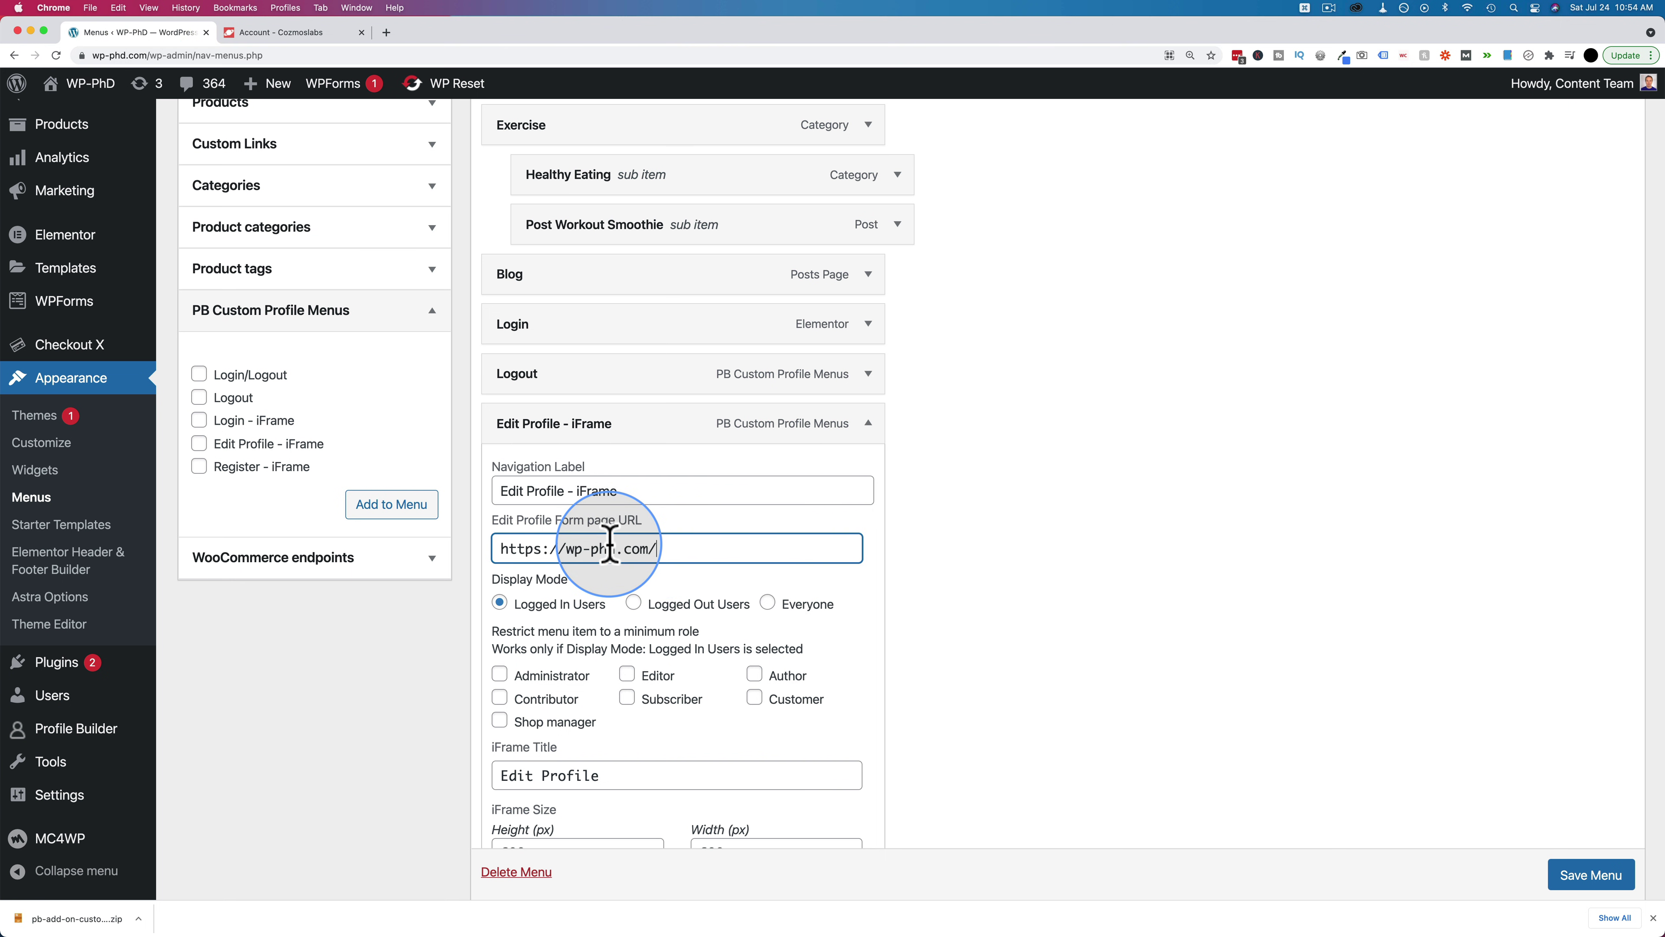
{"action": "type", "text": "edit-pr"}
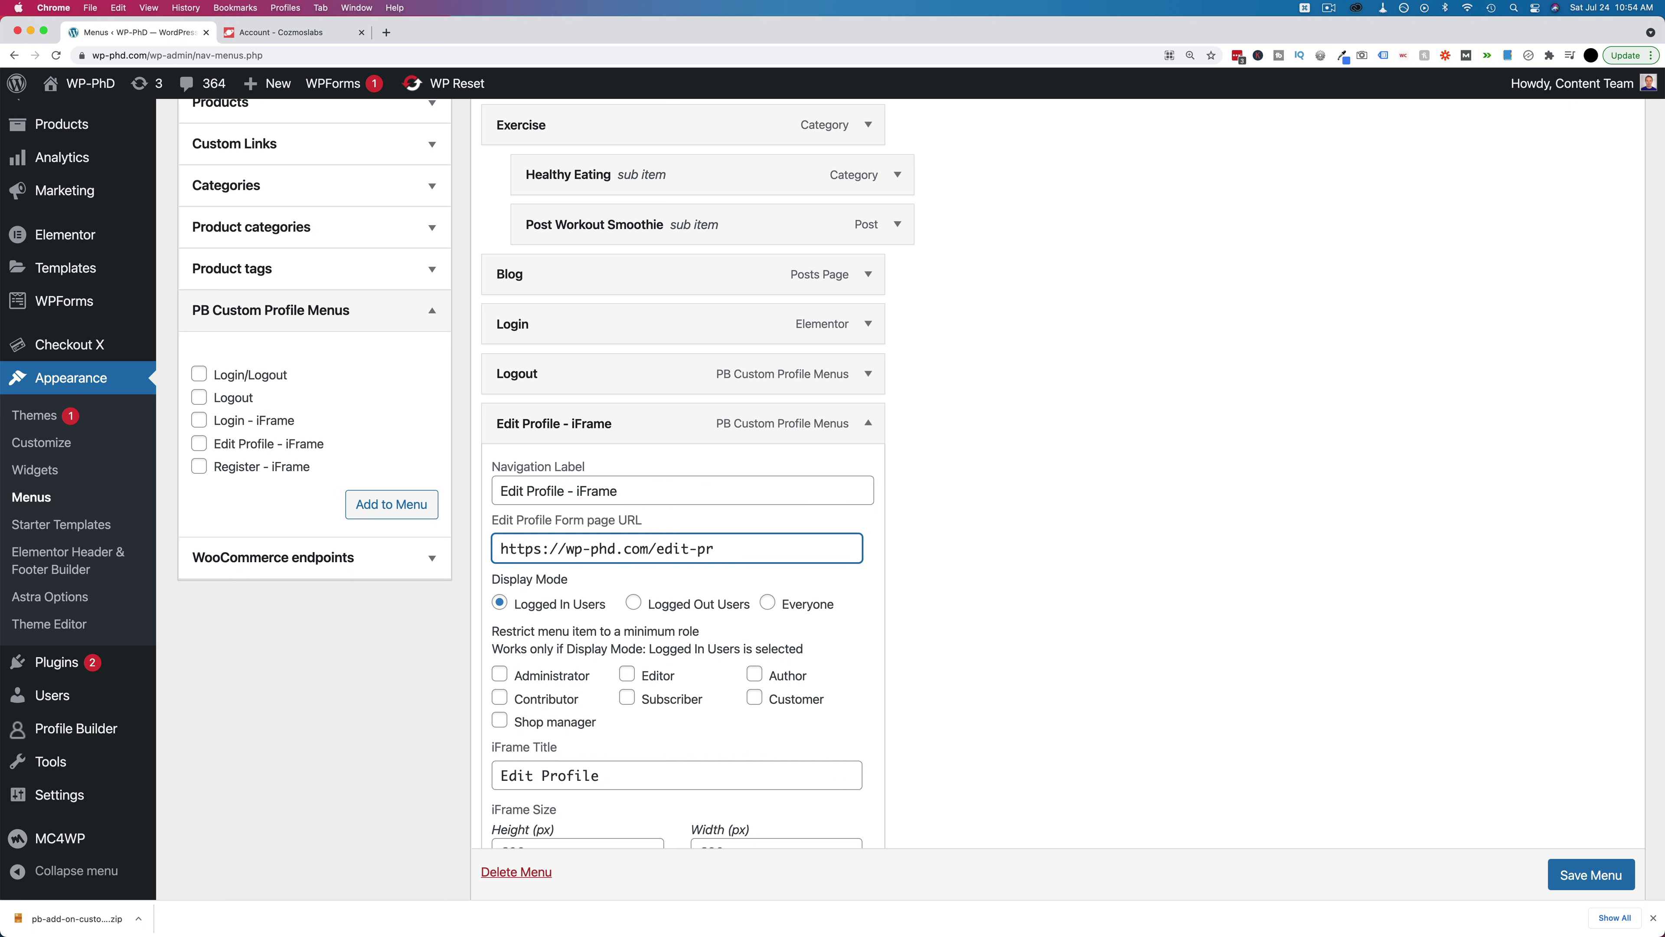
{"action": "scroll", "coordinate": [984, 669], "scroll_direction": "down", "scroll_amount": 3}
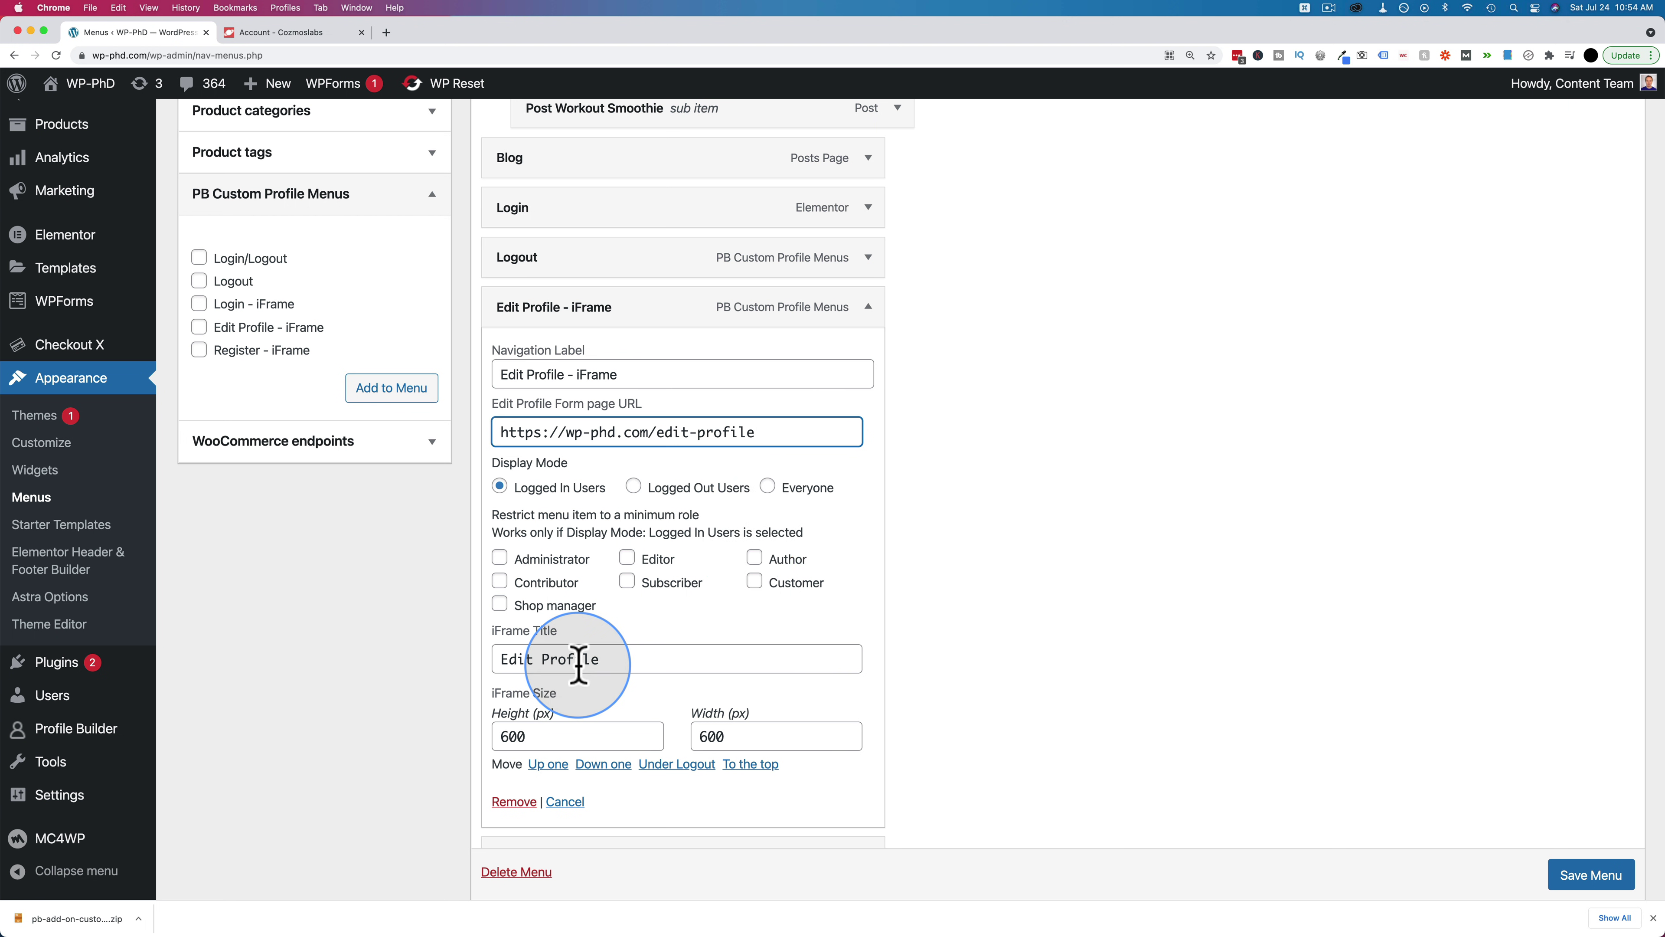
{"action": "left_click", "coordinate": [1590, 879]}
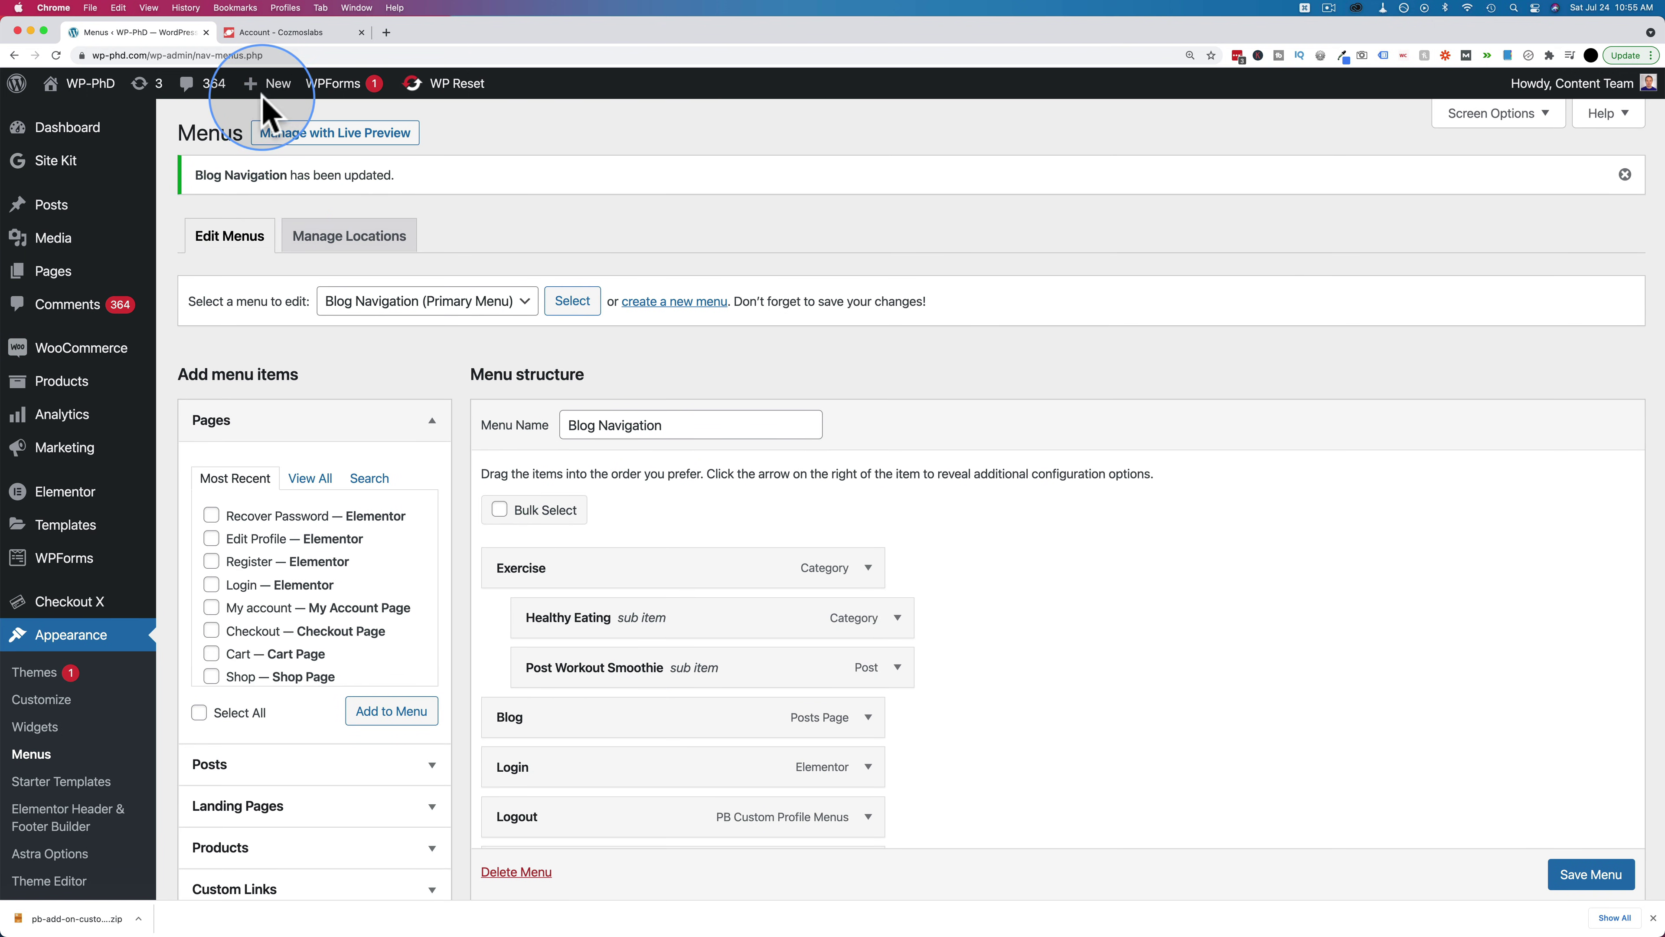
Change the last name in the front-end Edit Profile – iFrame pop-up, update it, and close the pop-up
{"action": "key", "text": "super+grave"}
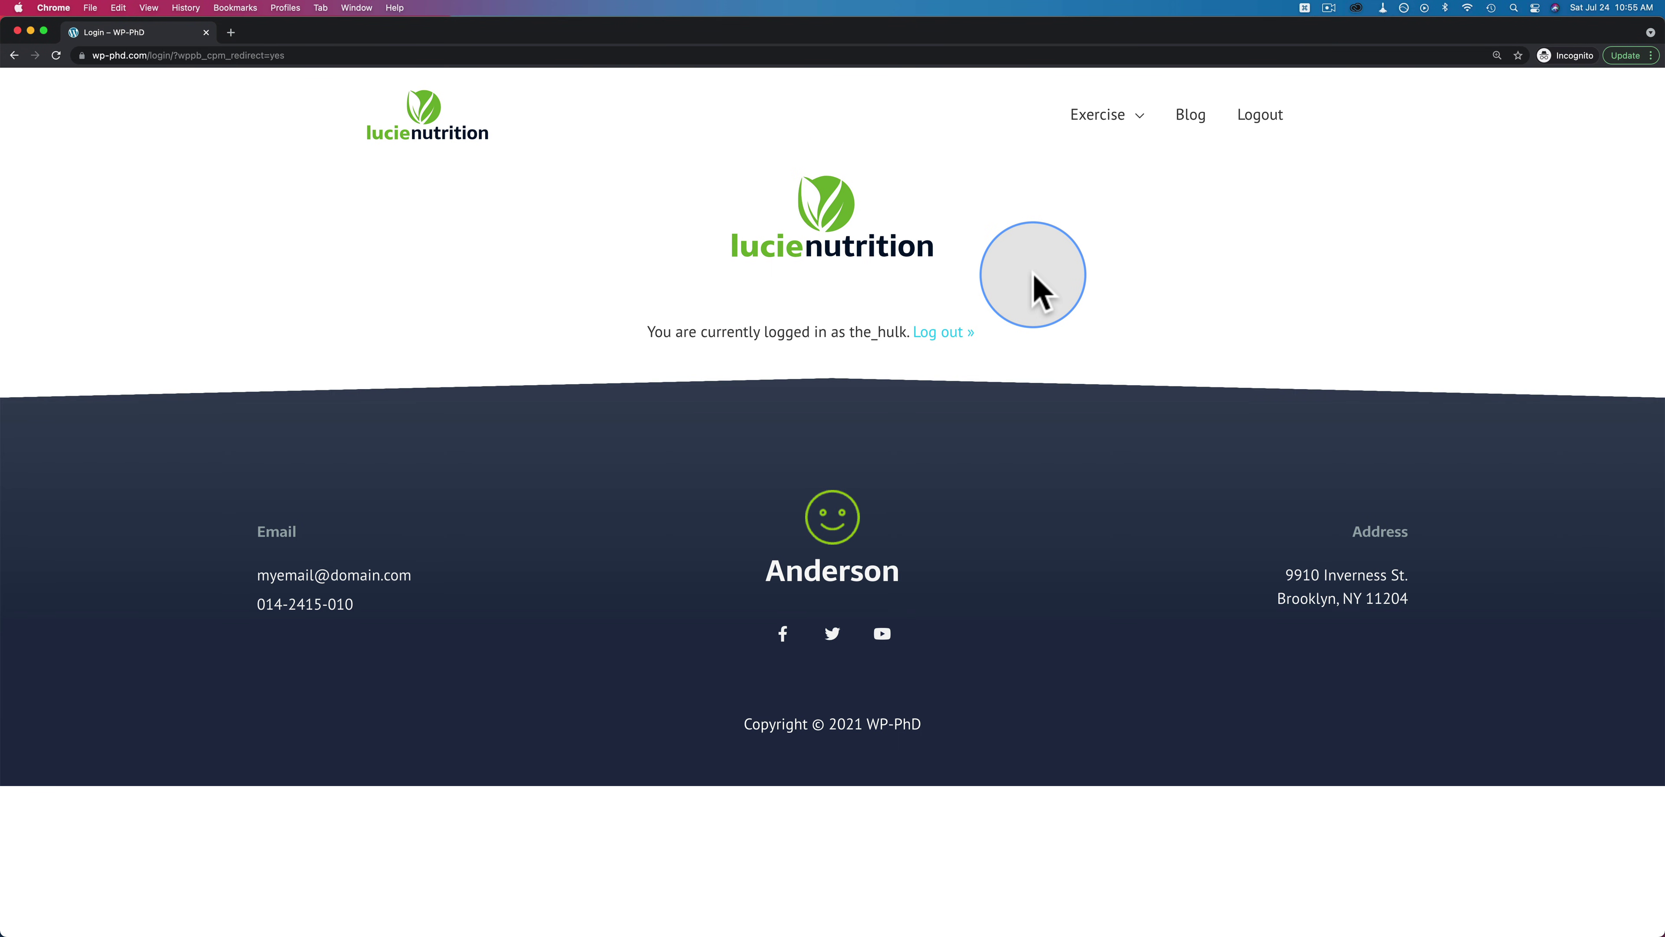
{"action": "key", "text": "super+r"}
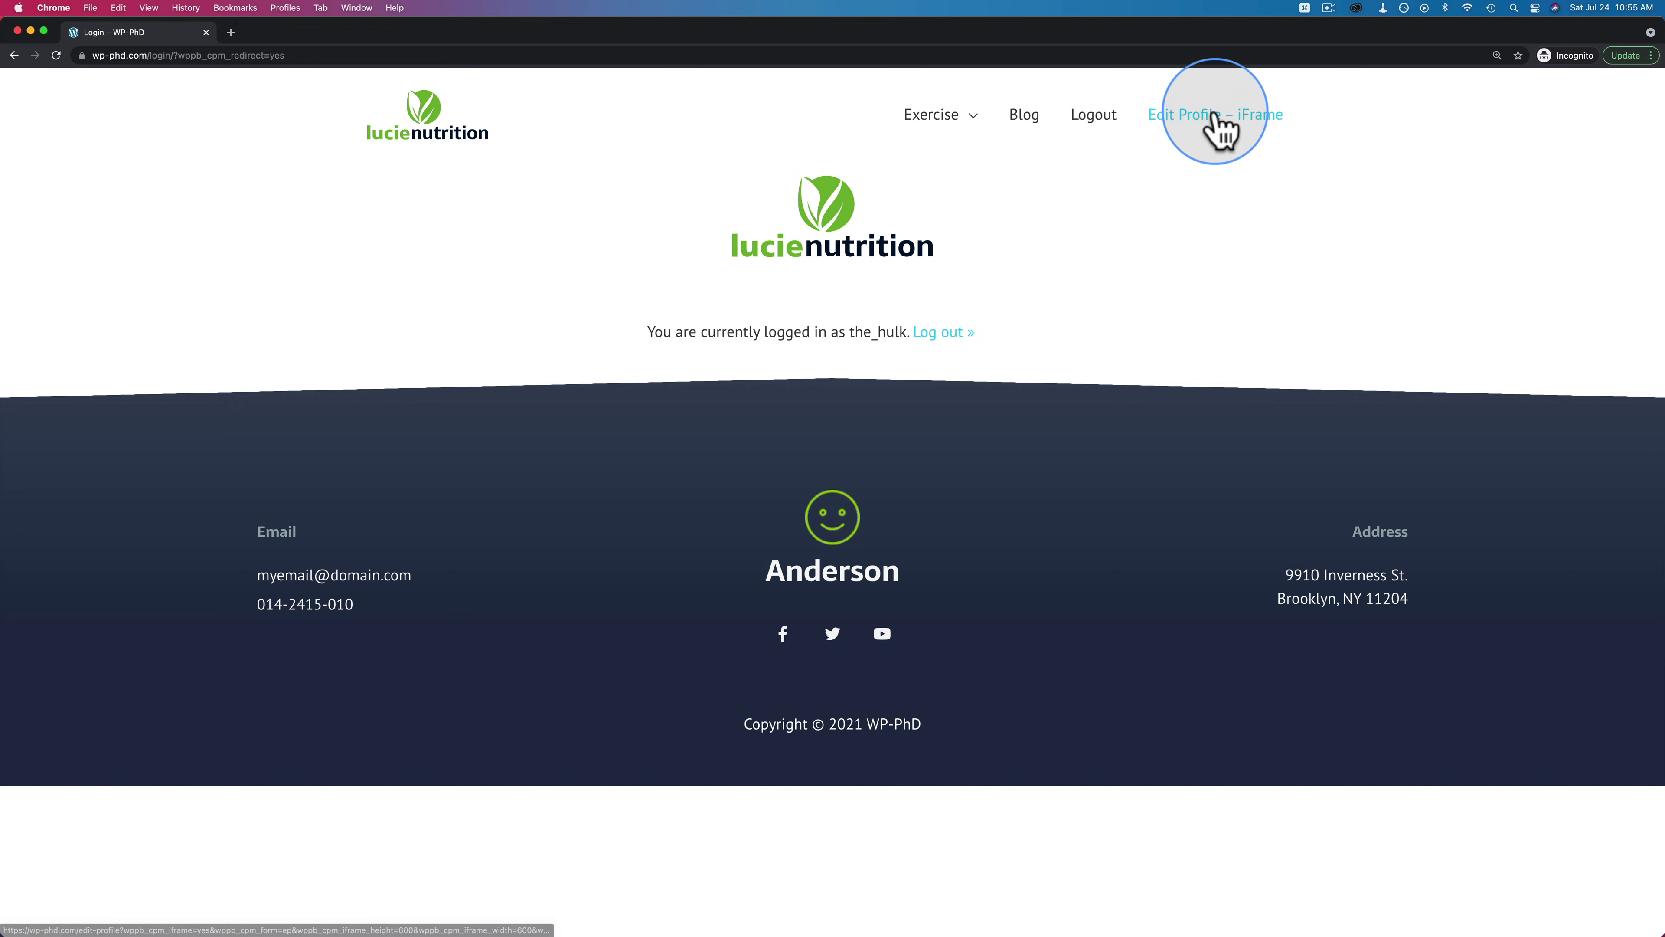
{"action": "left_click", "coordinate": [1216, 117]}
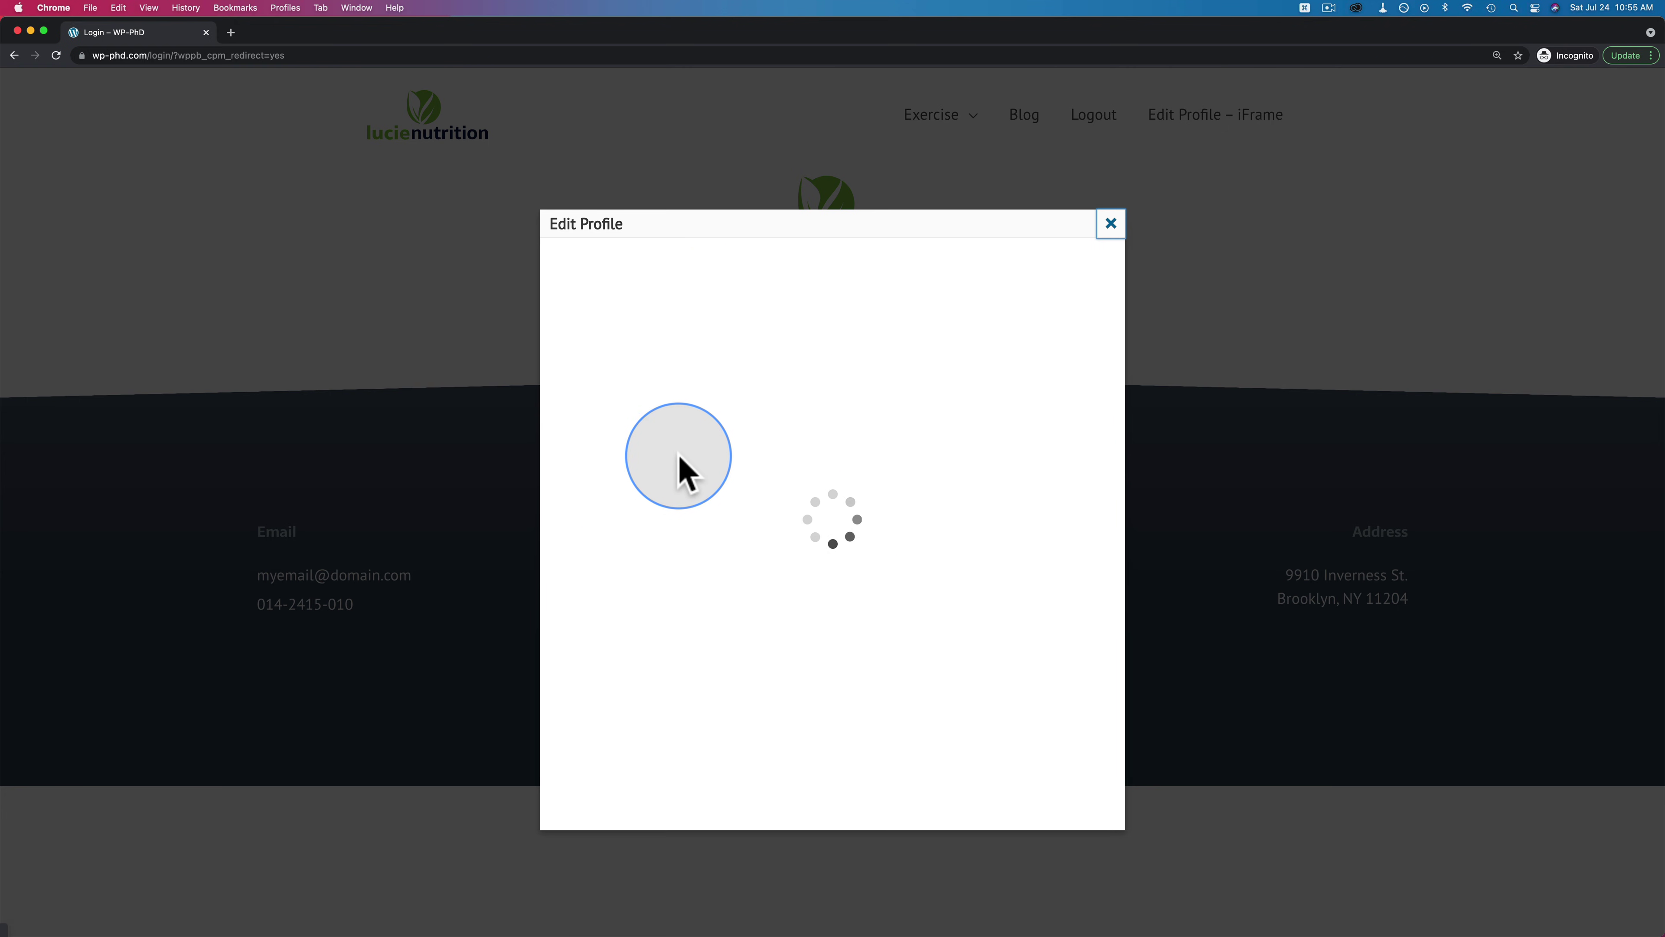
{"action": "scroll", "coordinate": [845, 355], "scroll_direction": "down", "scroll_amount": 5}
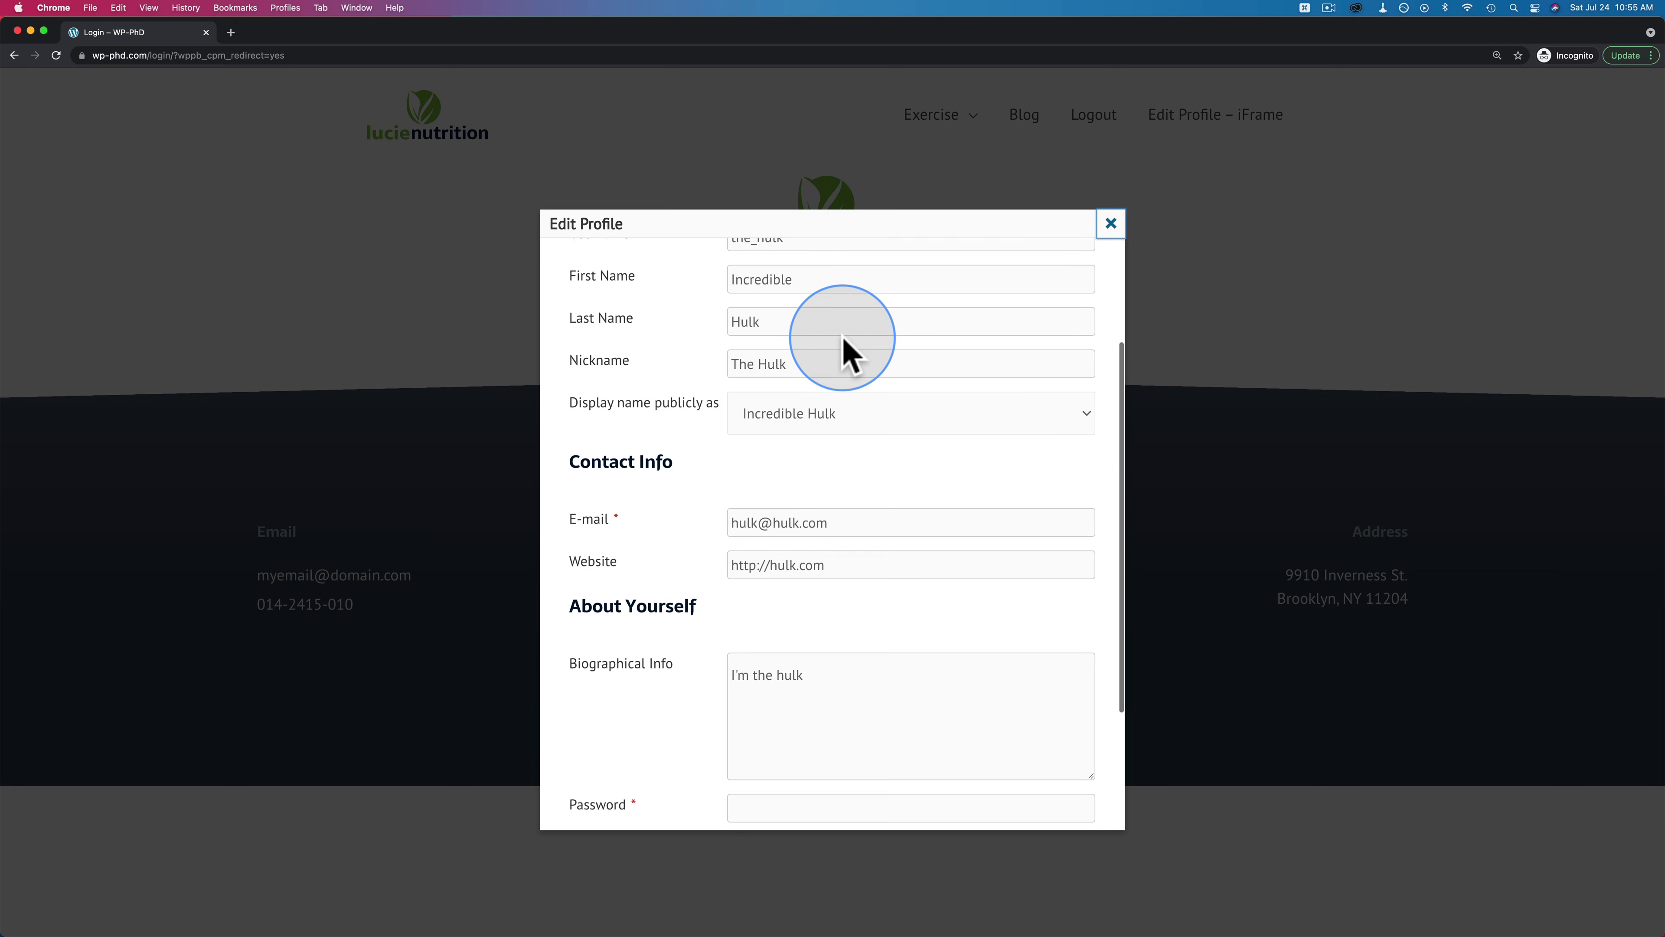
{"action": "scroll", "coordinate": [844, 342], "scroll_direction": "up", "scroll_amount": 5}
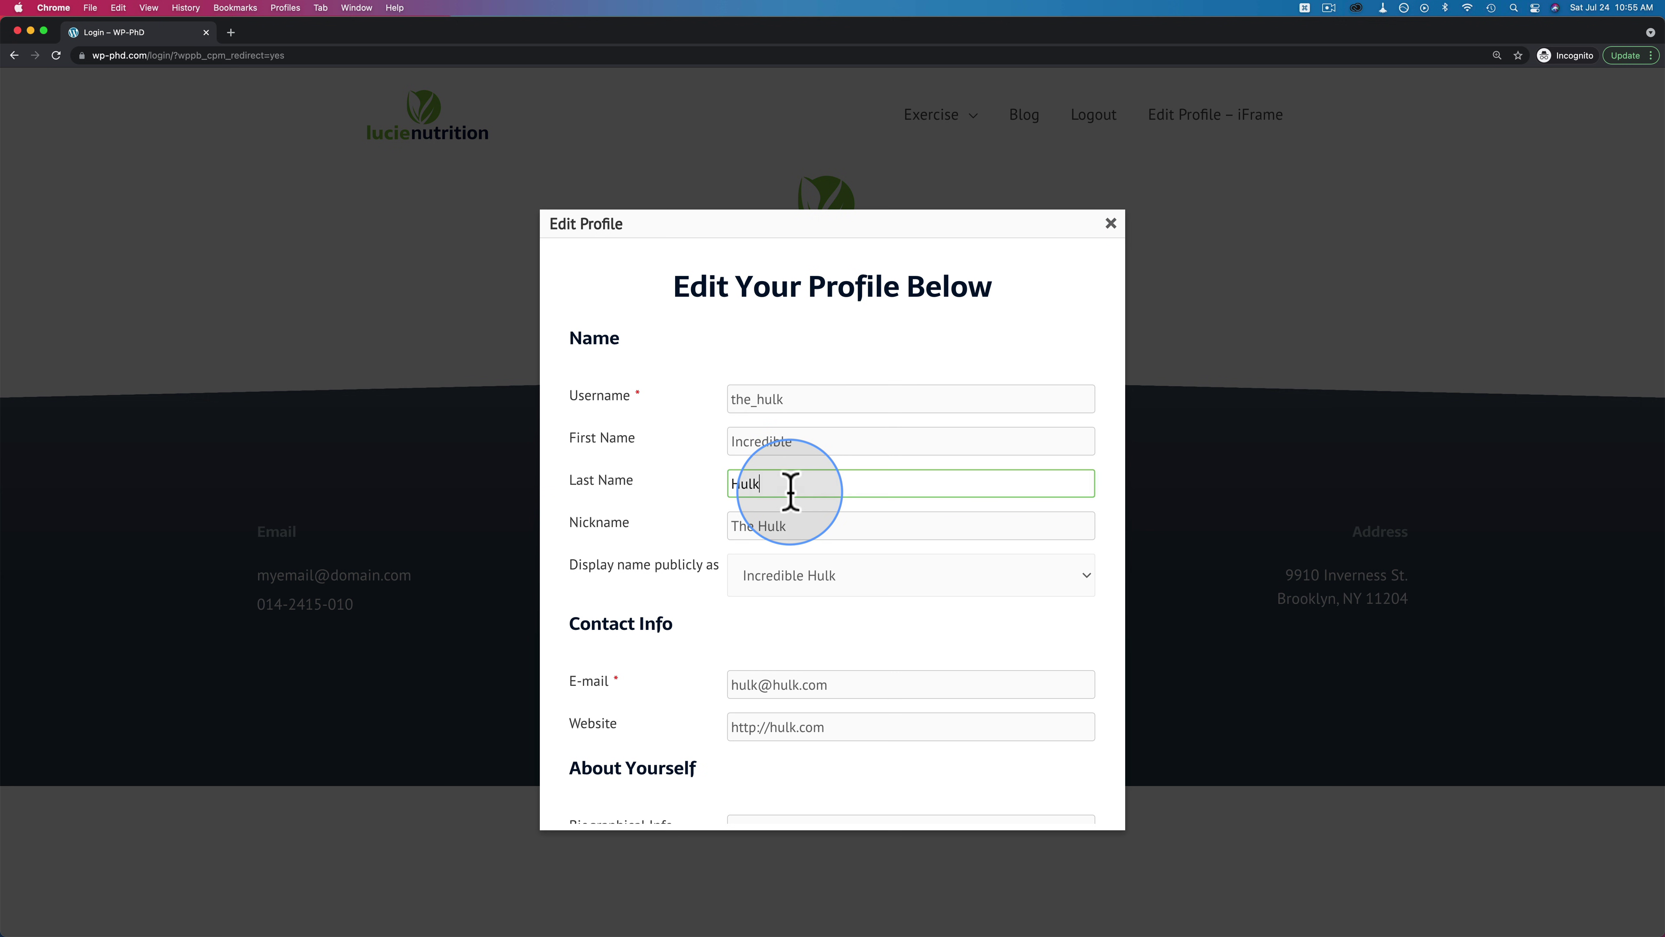
{"action": "type", "text": "iest"}
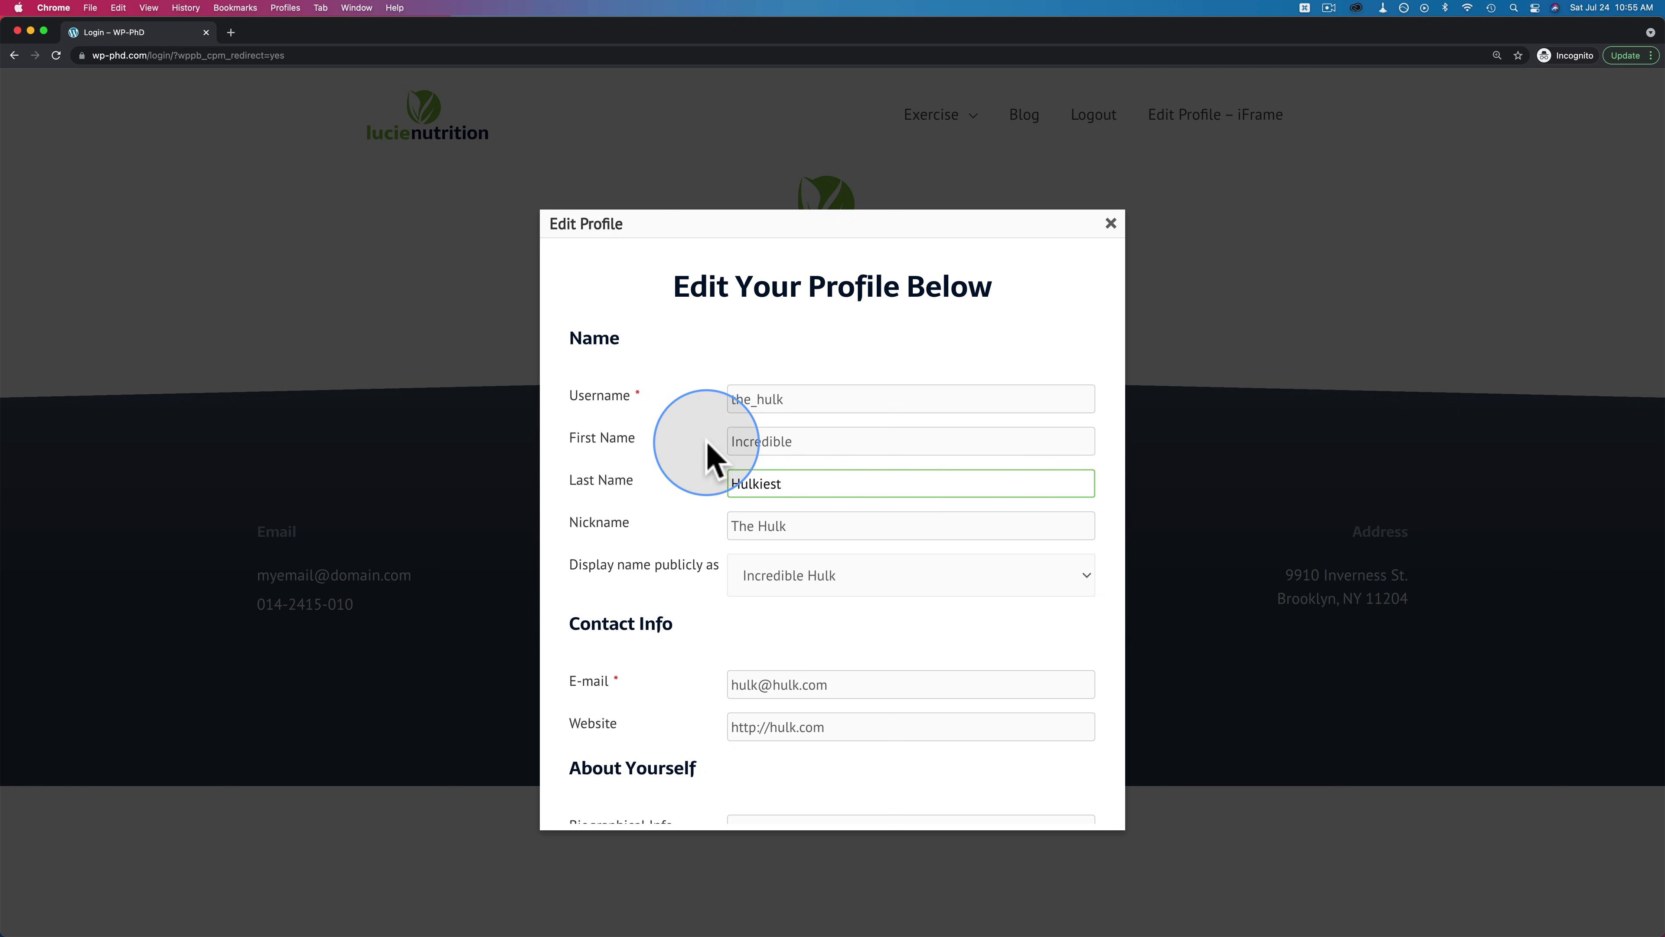
{"action": "scroll", "coordinate": [671, 565], "scroll_direction": "down", "scroll_amount": 5}
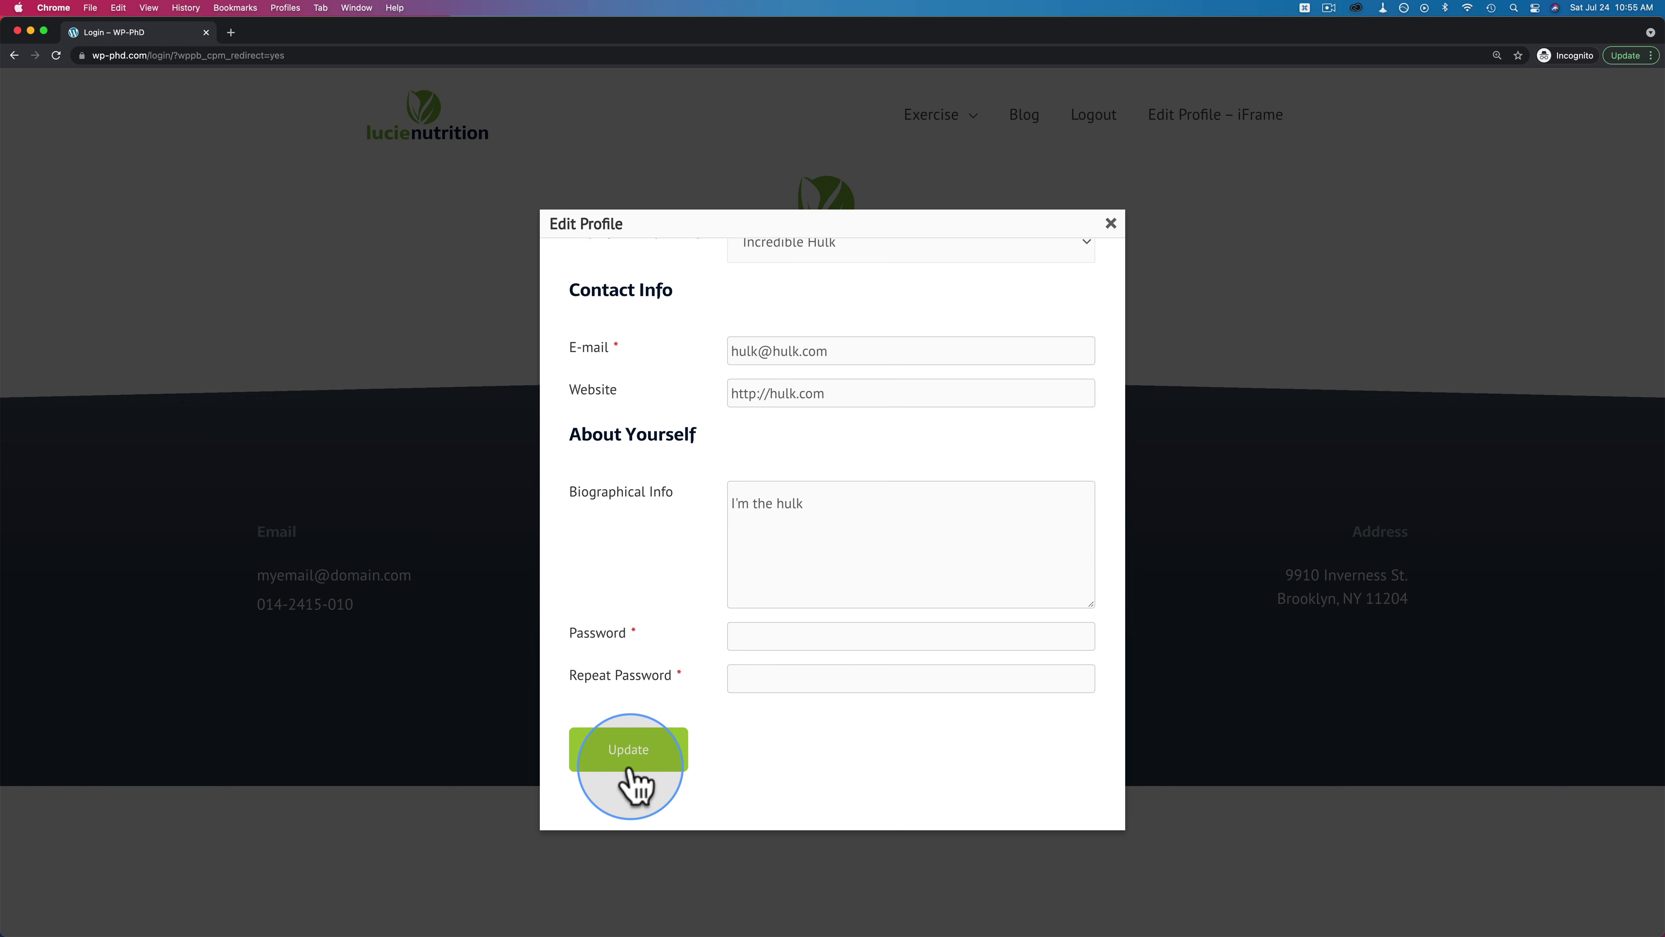
{"action": "left_click", "coordinate": [631, 784]}
{"action": "left_click", "coordinate": [1110, 223]}
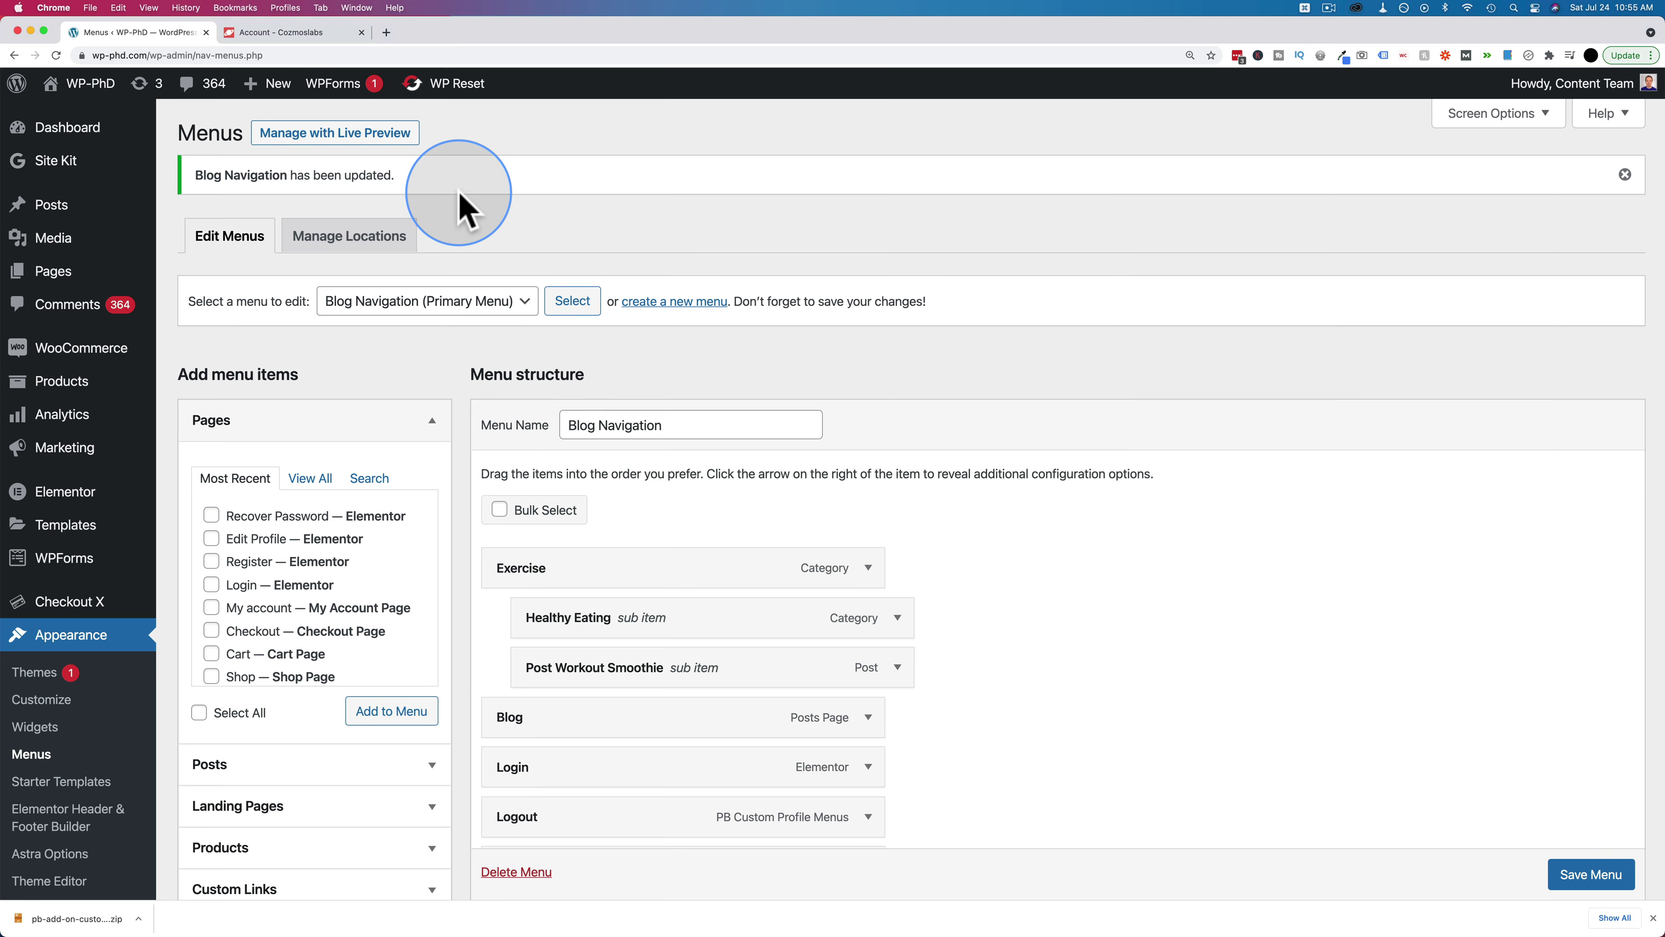
Open the admin Users list to check the edited user
{"action": "scroll", "coordinate": [397, 524], "scroll_direction": "down", "scroll_amount": 2}
{"action": "mouse_move", "coordinate": [7, 846]}
{"action": "scroll", "coordinate": [123, 736], "scroll_direction": "down", "scroll_amount": 5}
{"action": "left_click", "coordinate": [53, 695]}
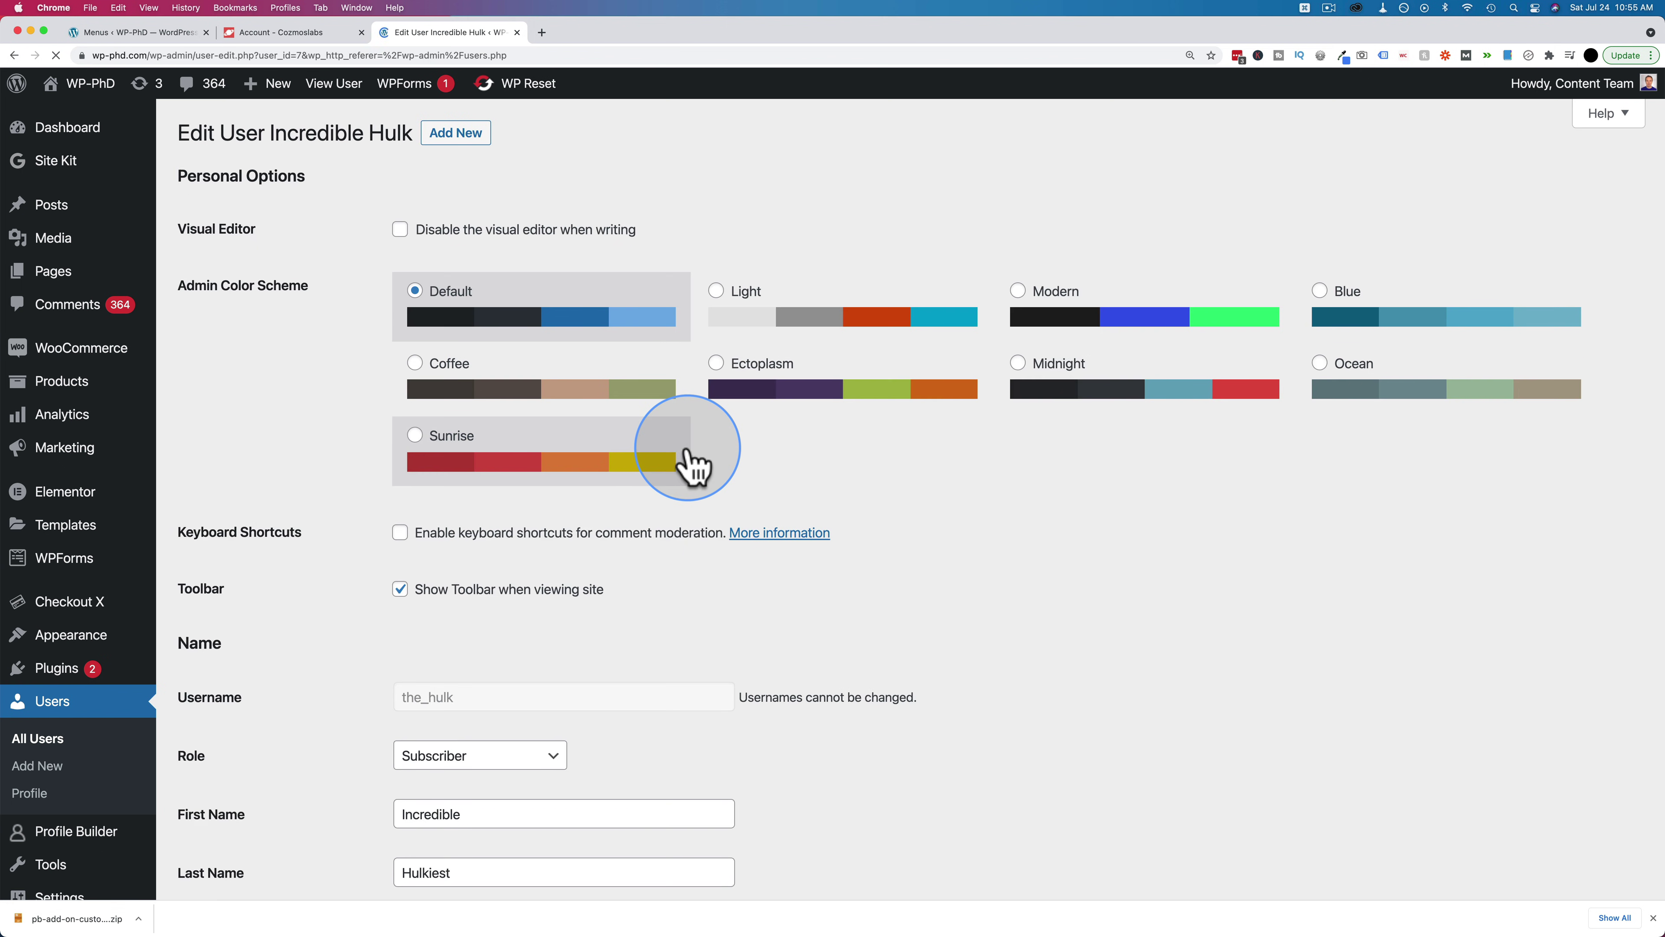
{"action": "scroll", "coordinate": [653, 577], "scroll_direction": "down", "scroll_amount": 5}
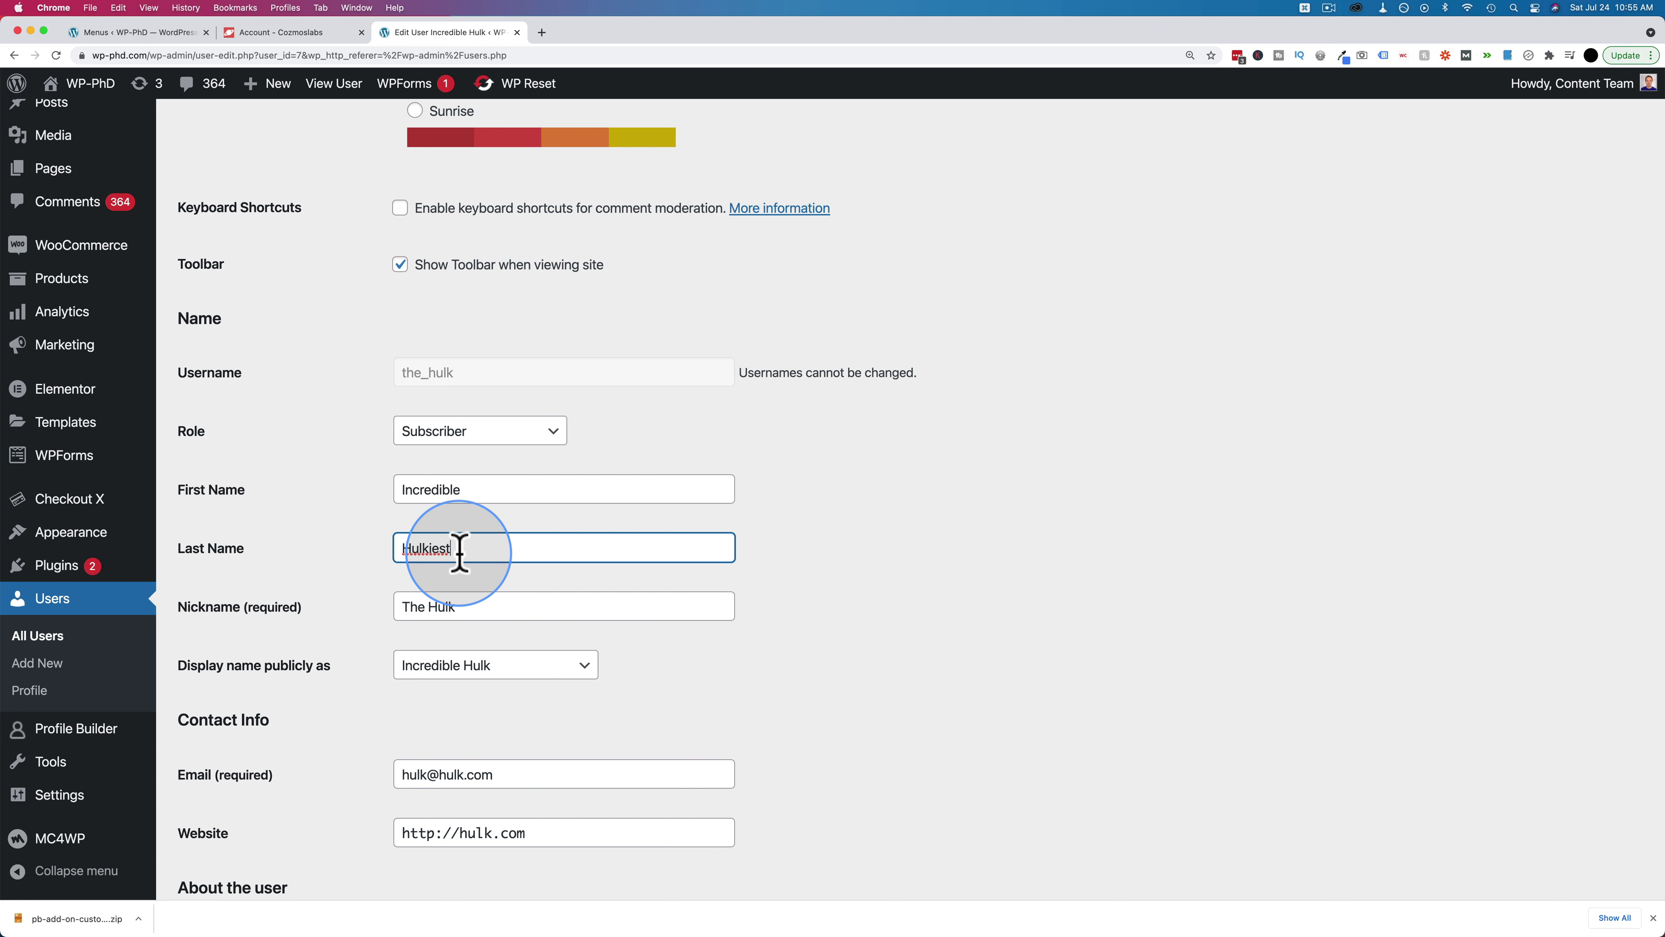
{"action": "key", "text": "BackSpace"}
{"action": "type", "text": "s"}
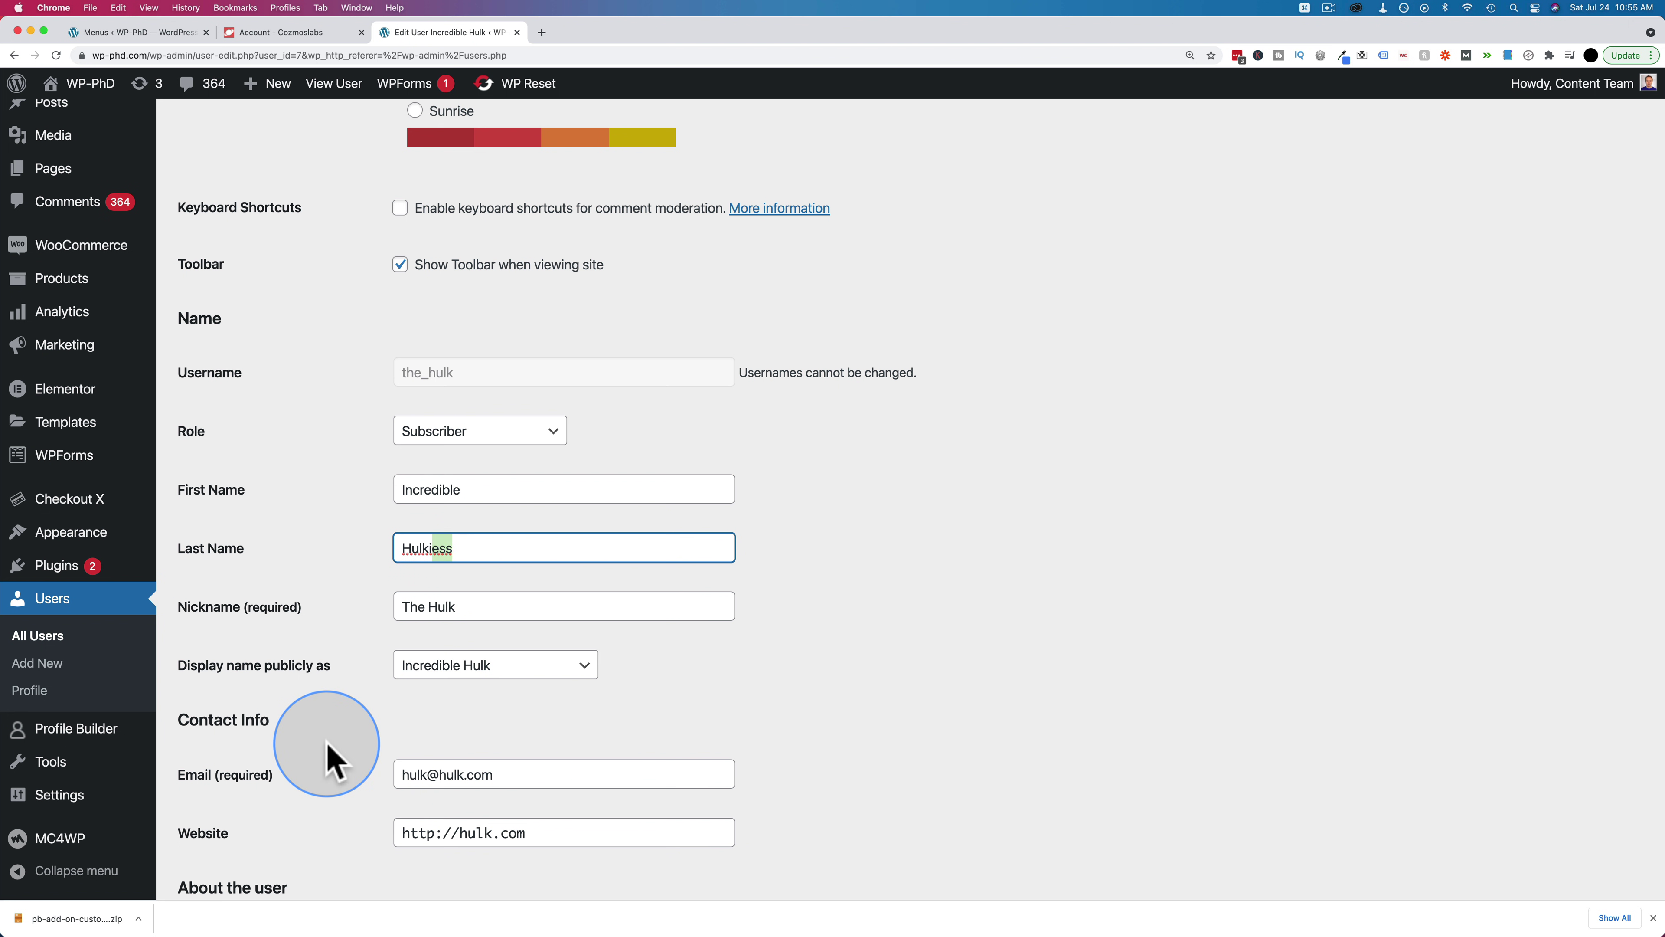
{"action": "left_click", "coordinate": [331, 606]}
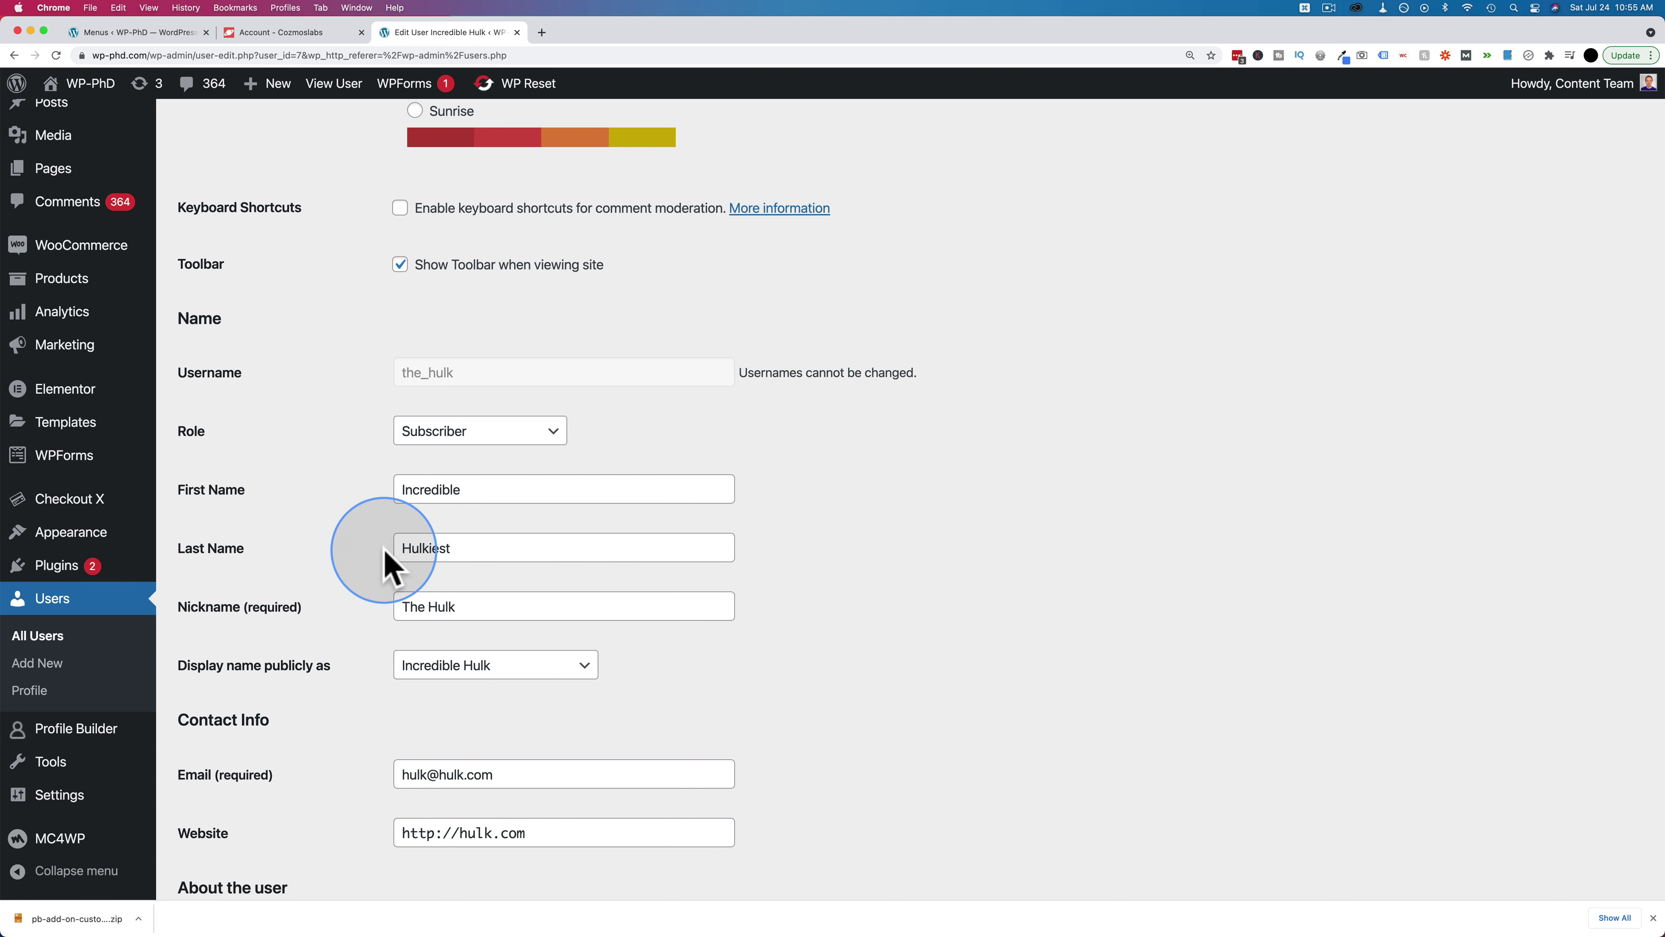
{"action": "left_click", "coordinate": [517, 33]}
{"action": "left_click", "coordinate": [137, 32]}
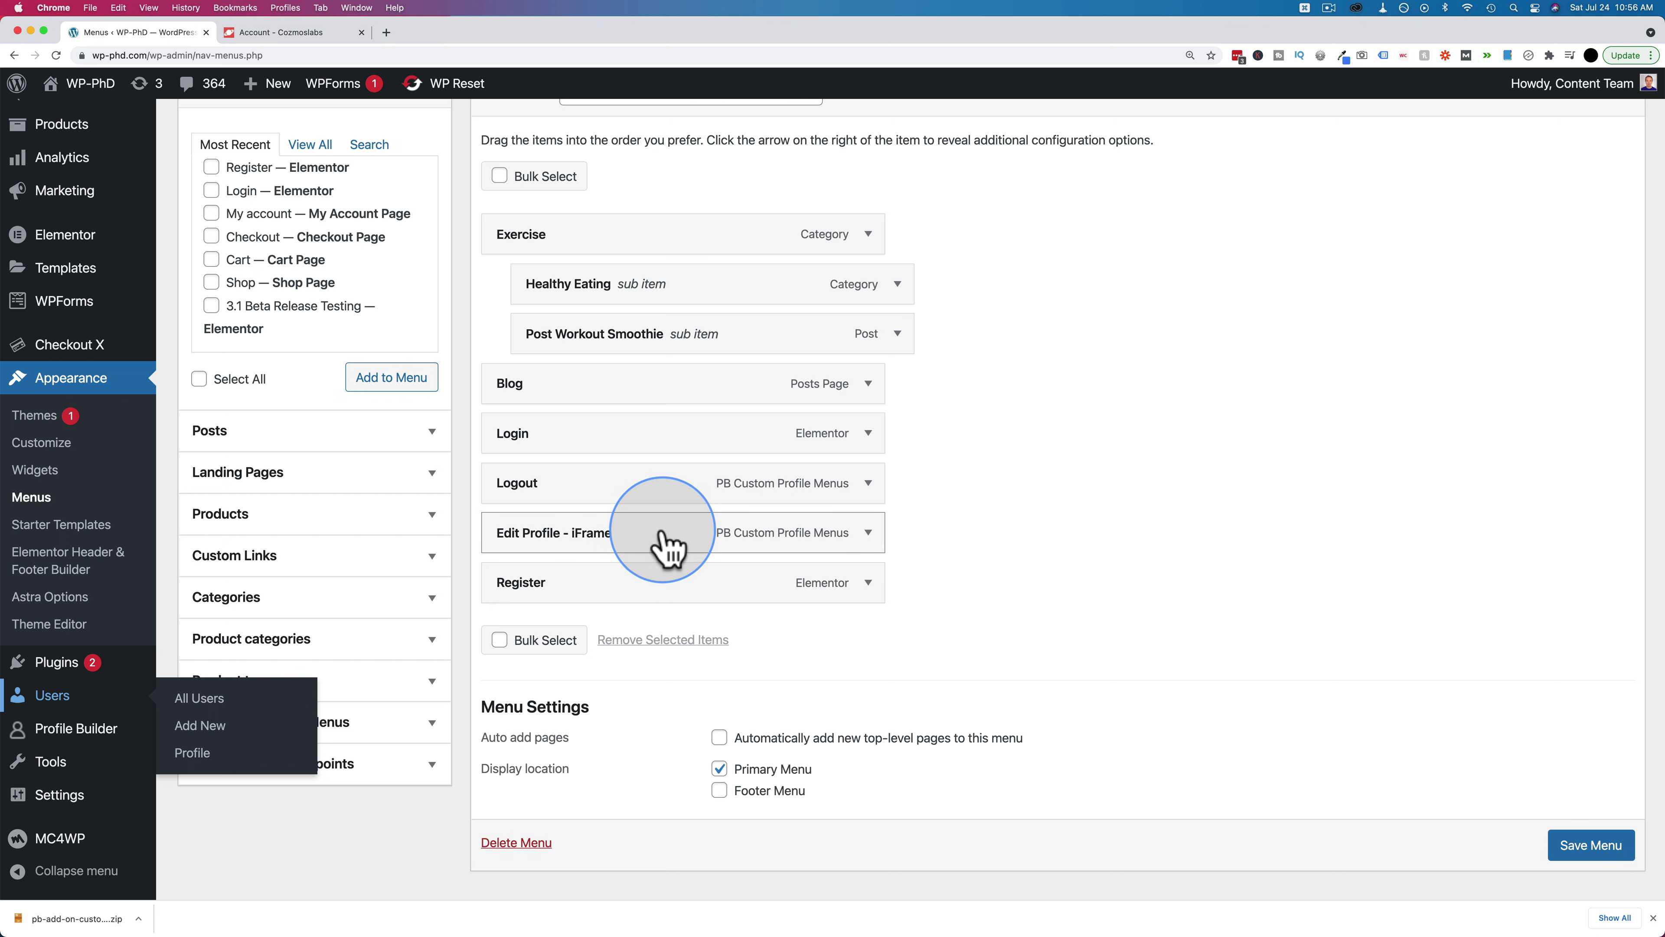
Add the Edit Profile page under the iFrame item, limit it to logged-in users, and save
{"action": "left_click", "coordinate": [719, 737]}
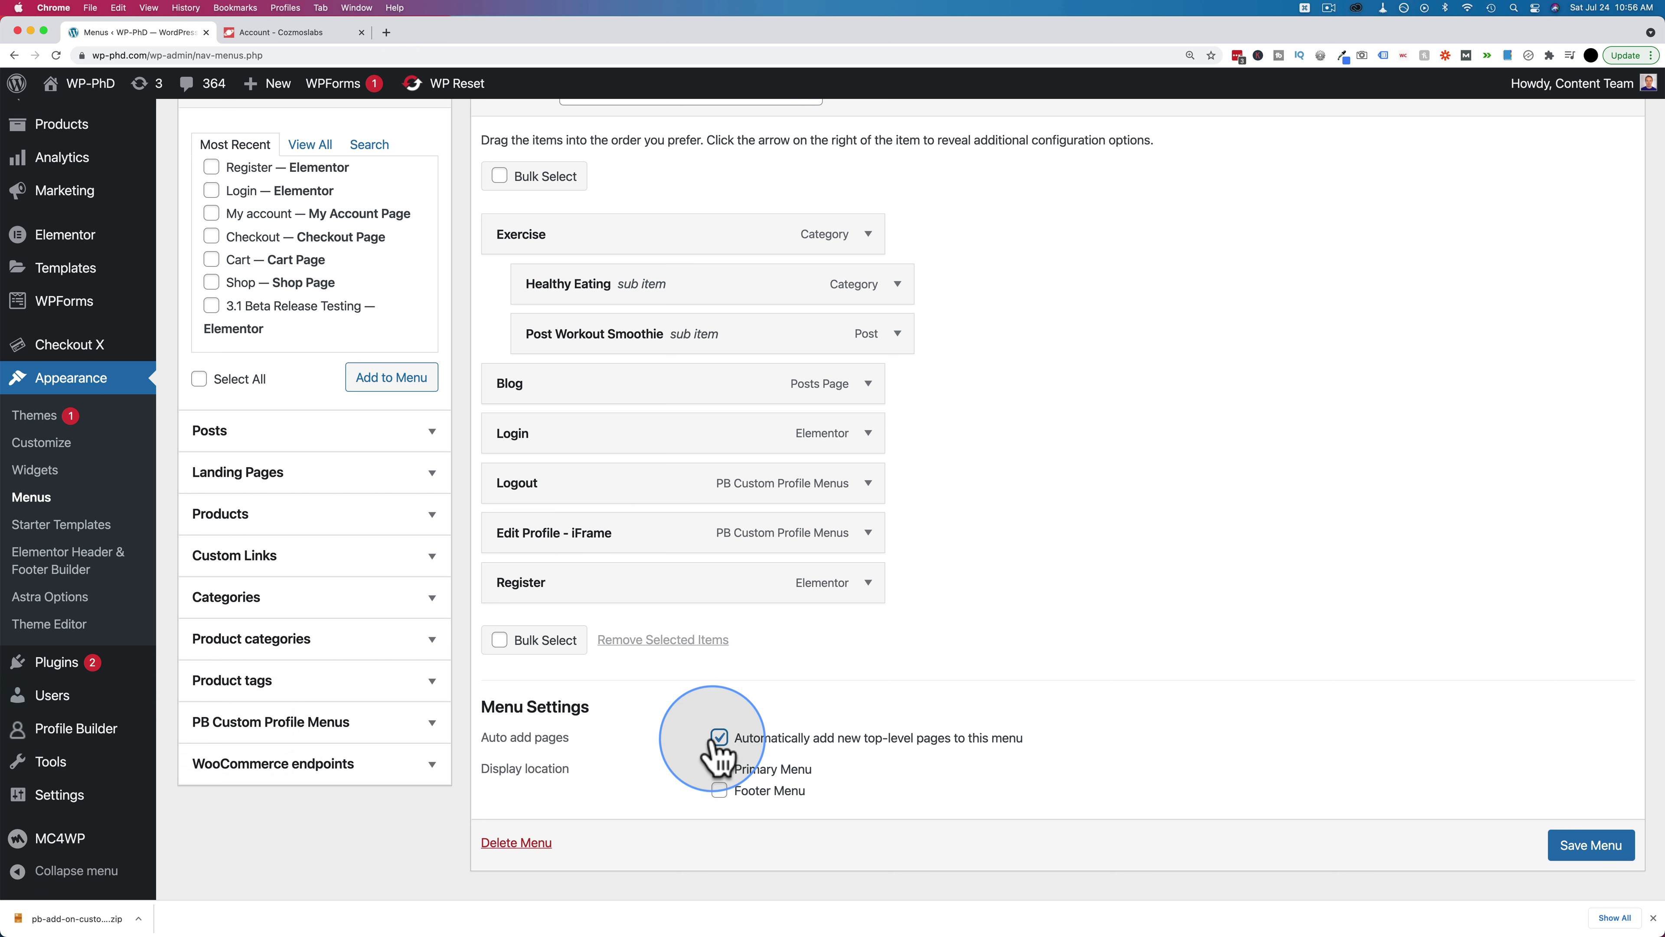
{"action": "left_click", "coordinate": [719, 737]}
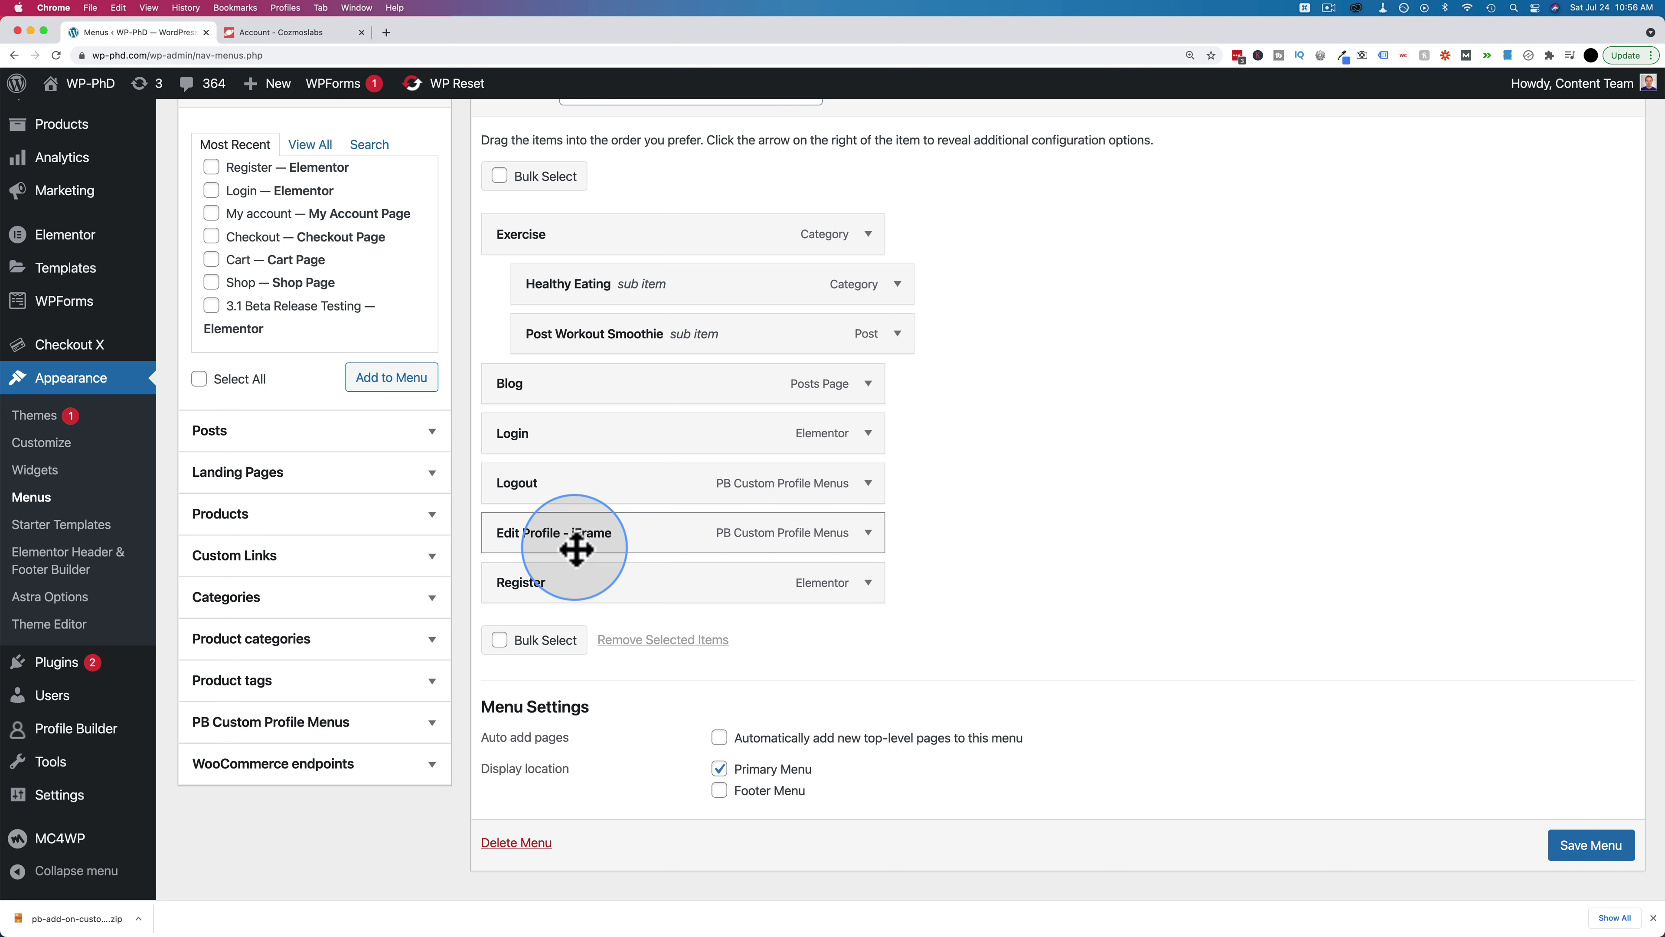
{"action": "scroll", "coordinate": [282, 243], "scroll_direction": "up", "scroll_amount": 2}
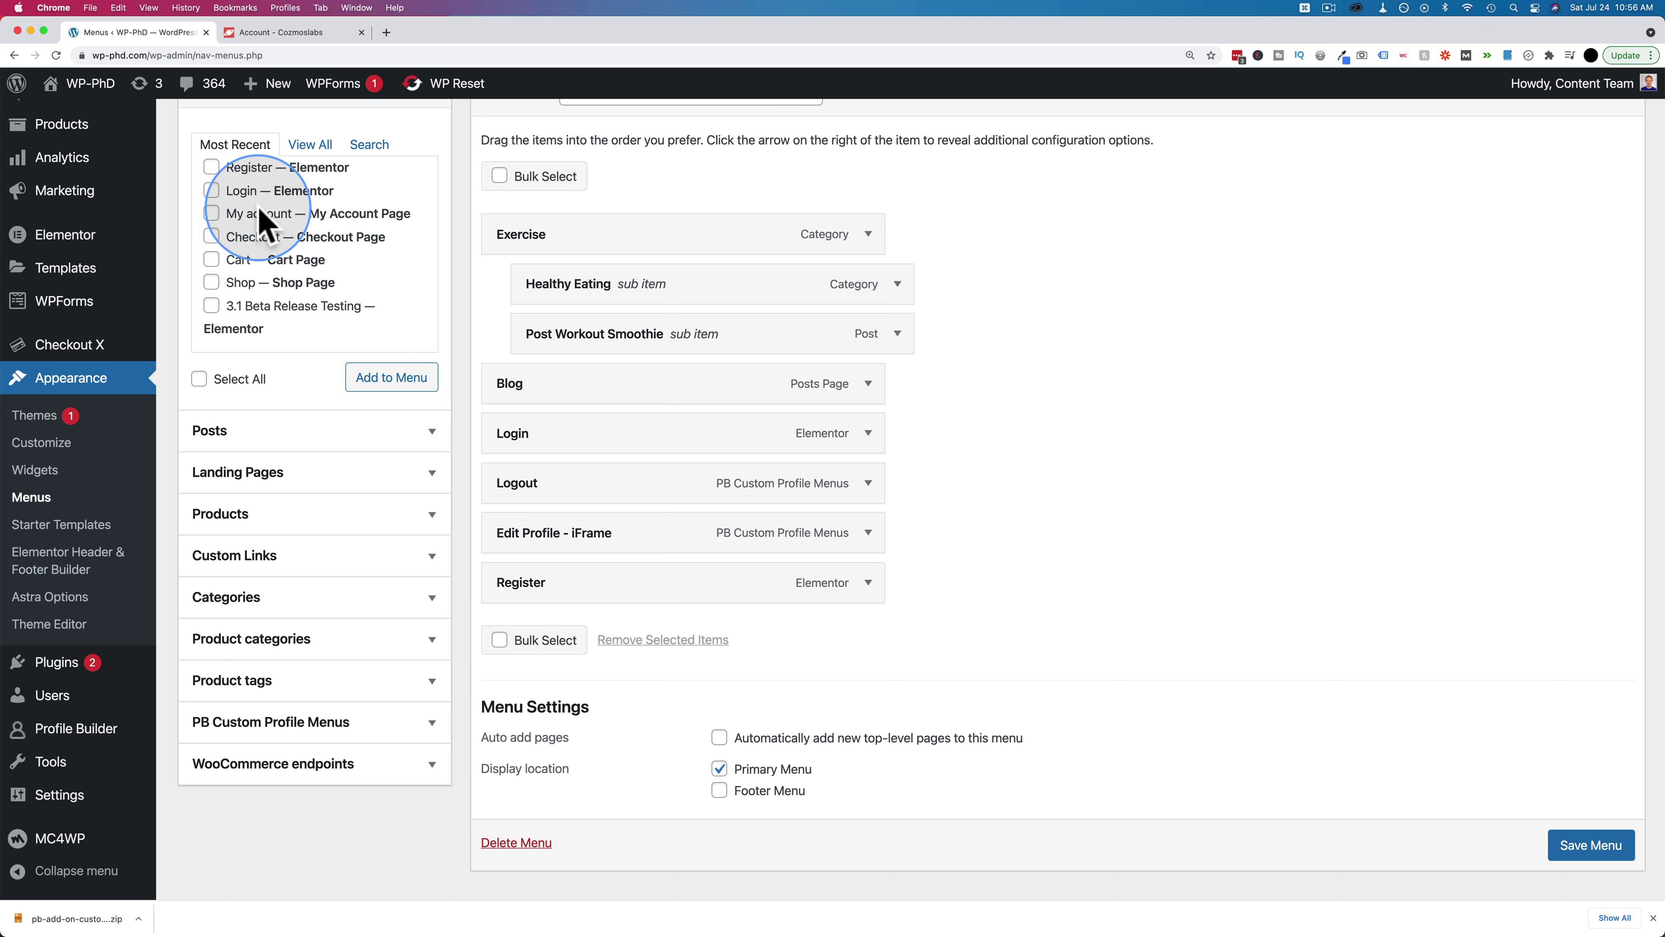
{"action": "scroll", "coordinate": [227, 278], "scroll_direction": "up", "scroll_amount": 2}
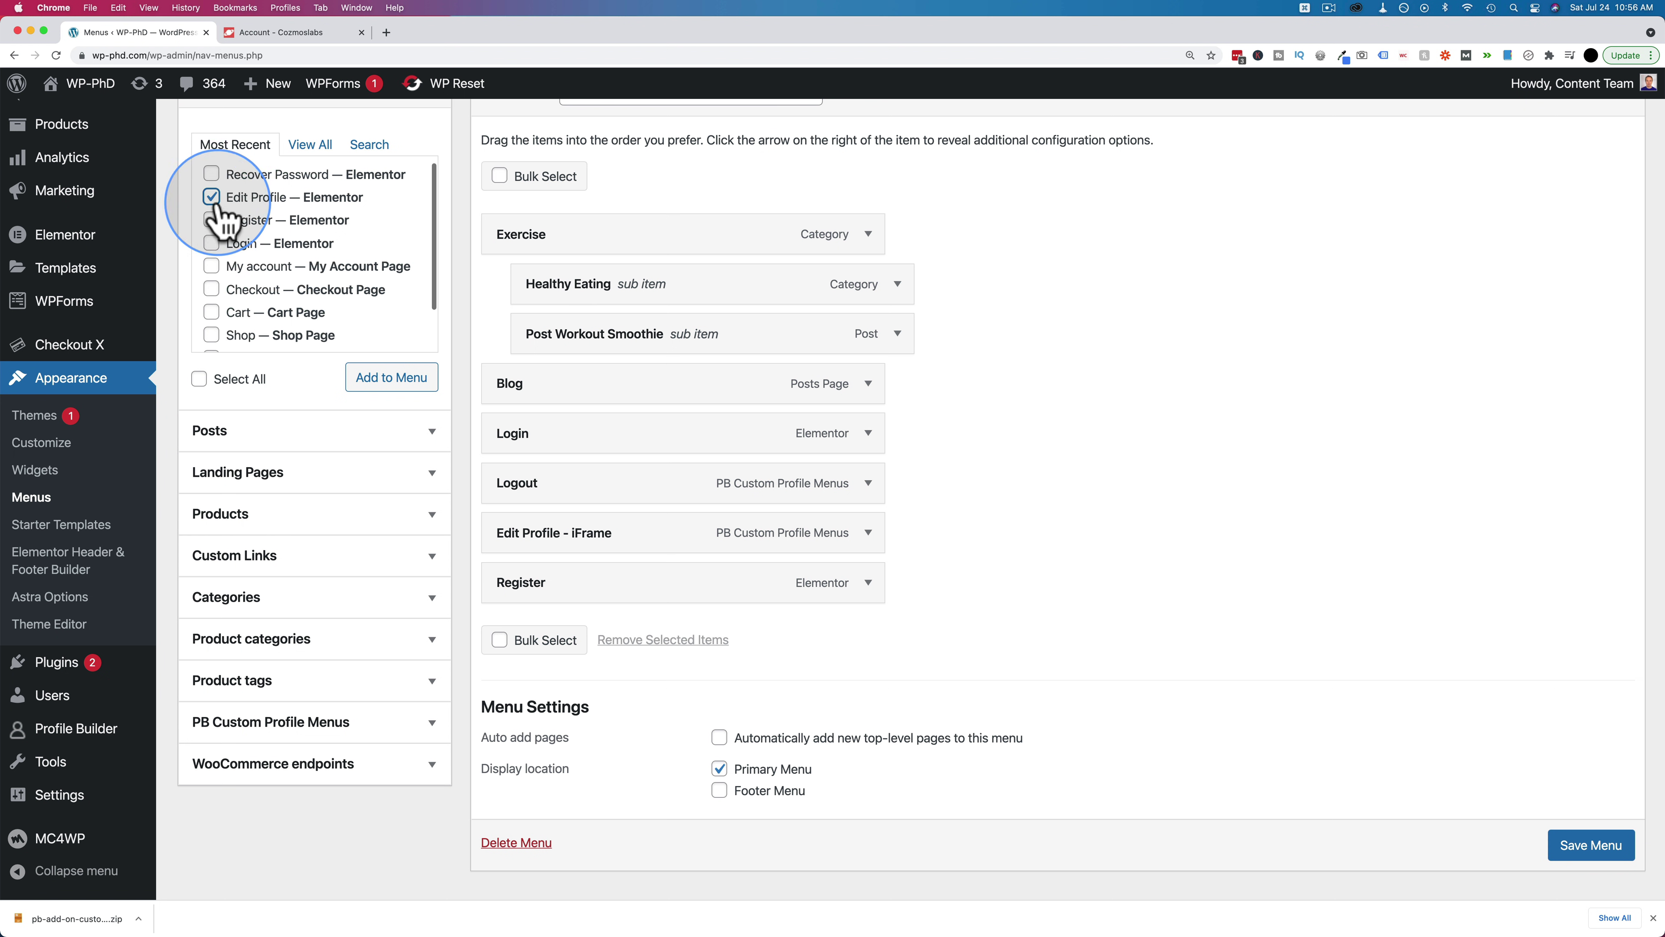
{"action": "left_click", "coordinate": [381, 376]}
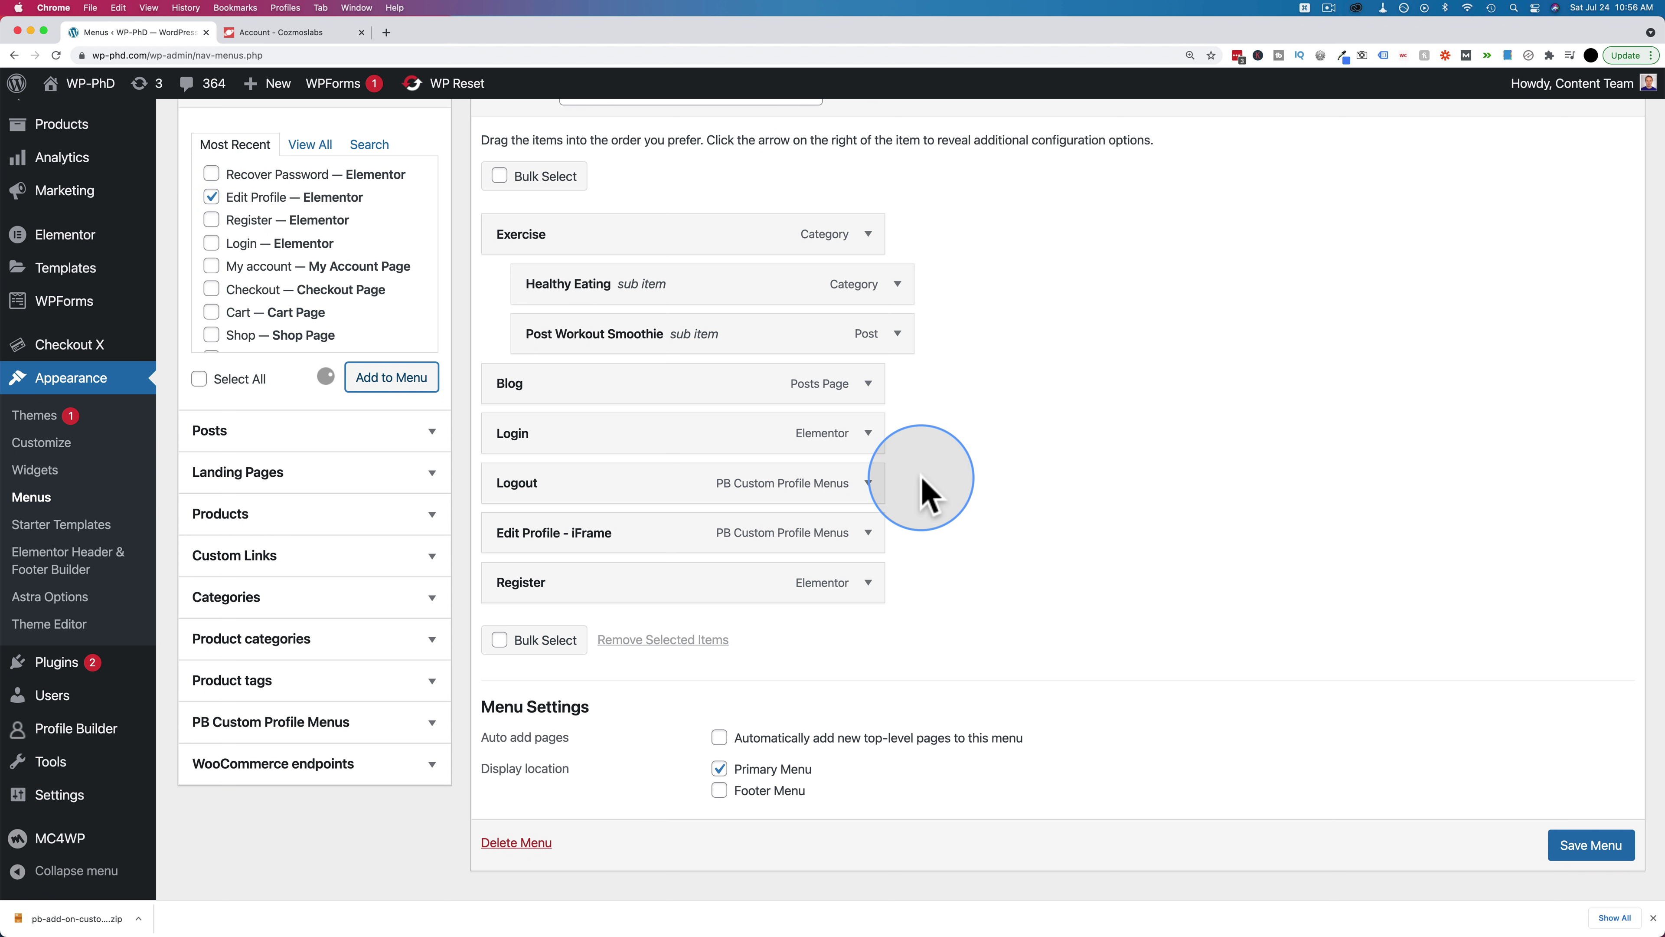
{"action": "left_click_drag", "start_coordinate": [606, 632], "coordinate": [524, 582]}
{"action": "left_click", "coordinate": [868, 582]}
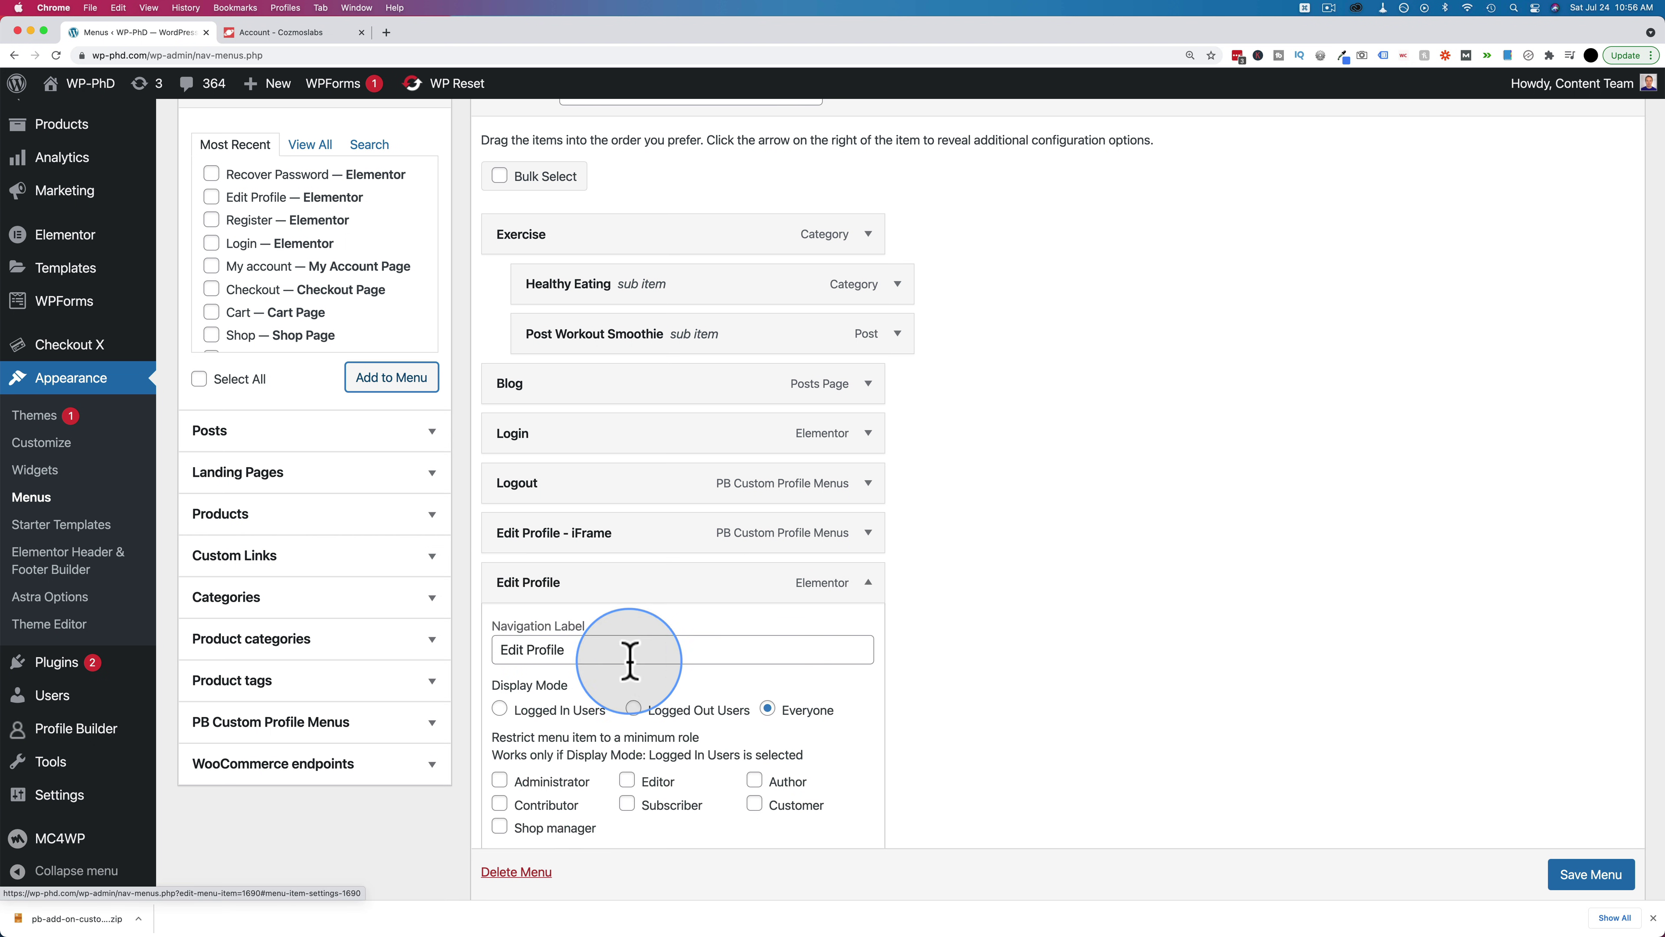
{"action": "left_click", "coordinate": [499, 710]}
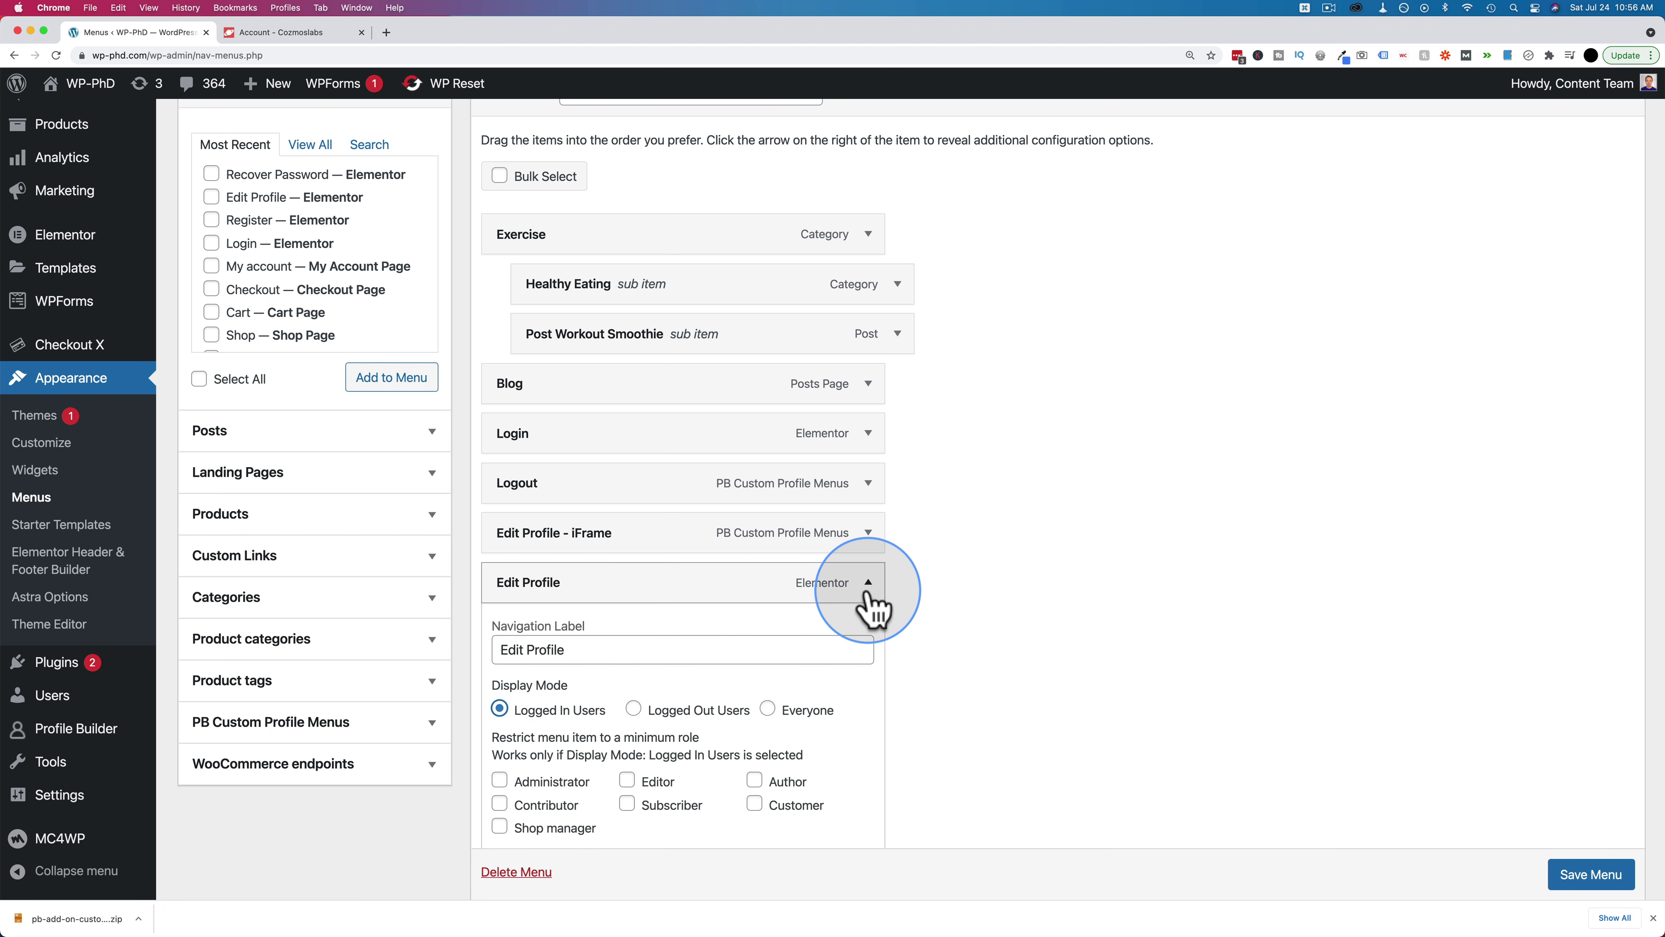
{"action": "left_click", "coordinate": [869, 584]}
{"action": "left_click", "coordinate": [1593, 878]}
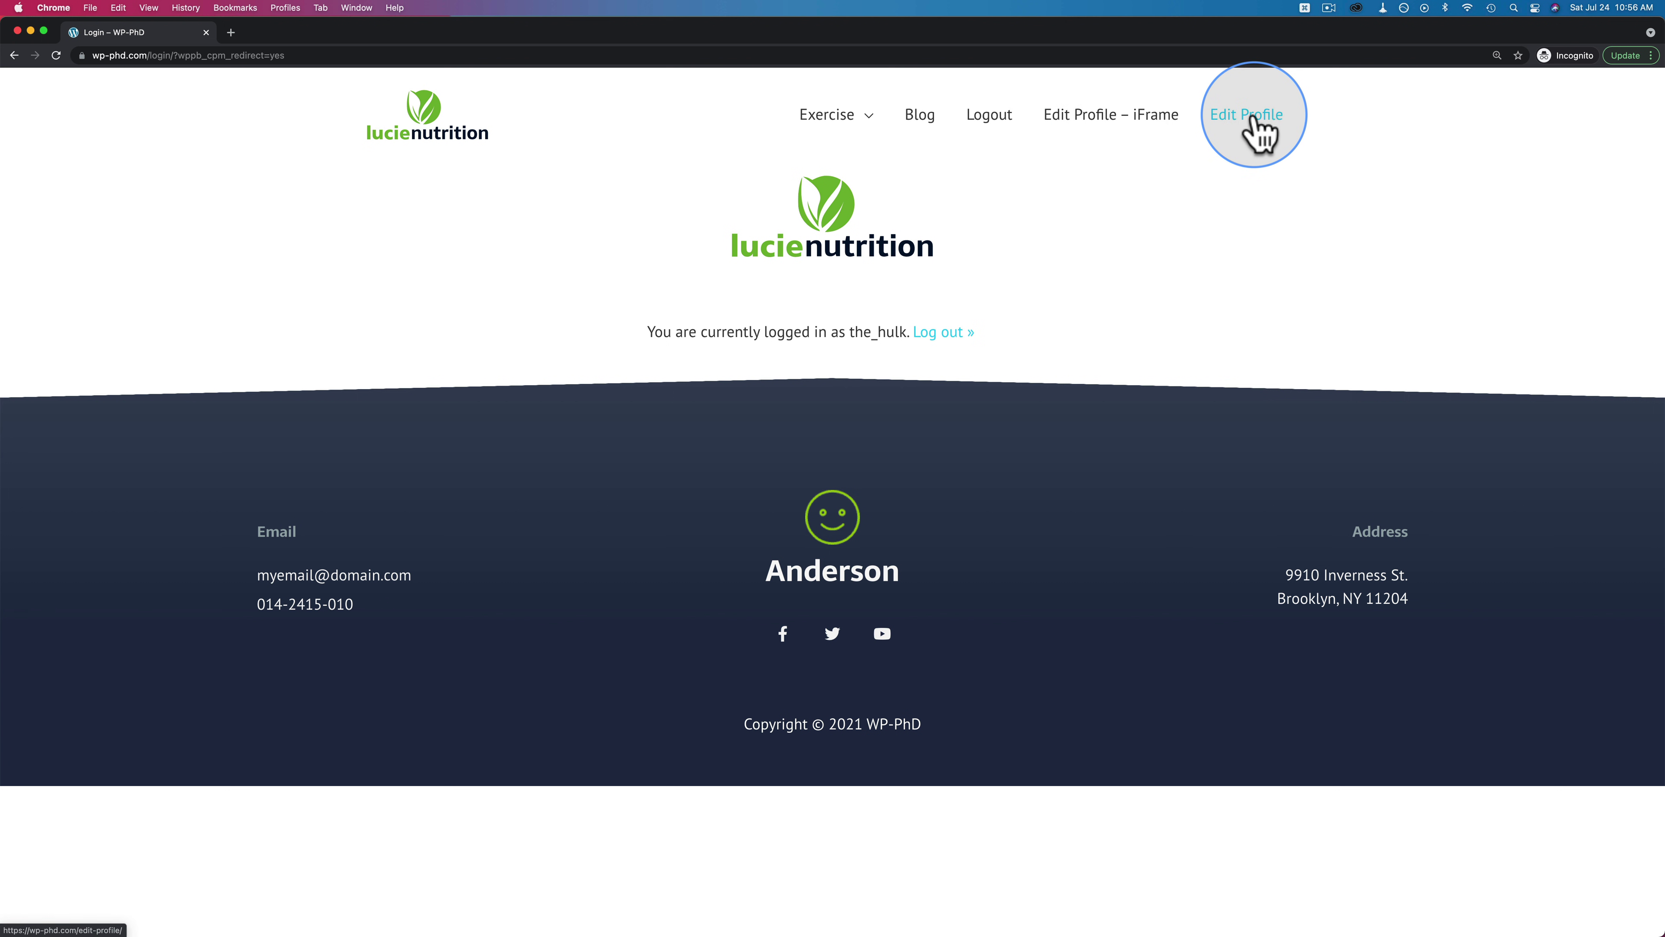
Remove the last letter of the last name on the front-end Edit Profile page, then return to admin
{"action": "left_click", "coordinate": [1256, 128]}
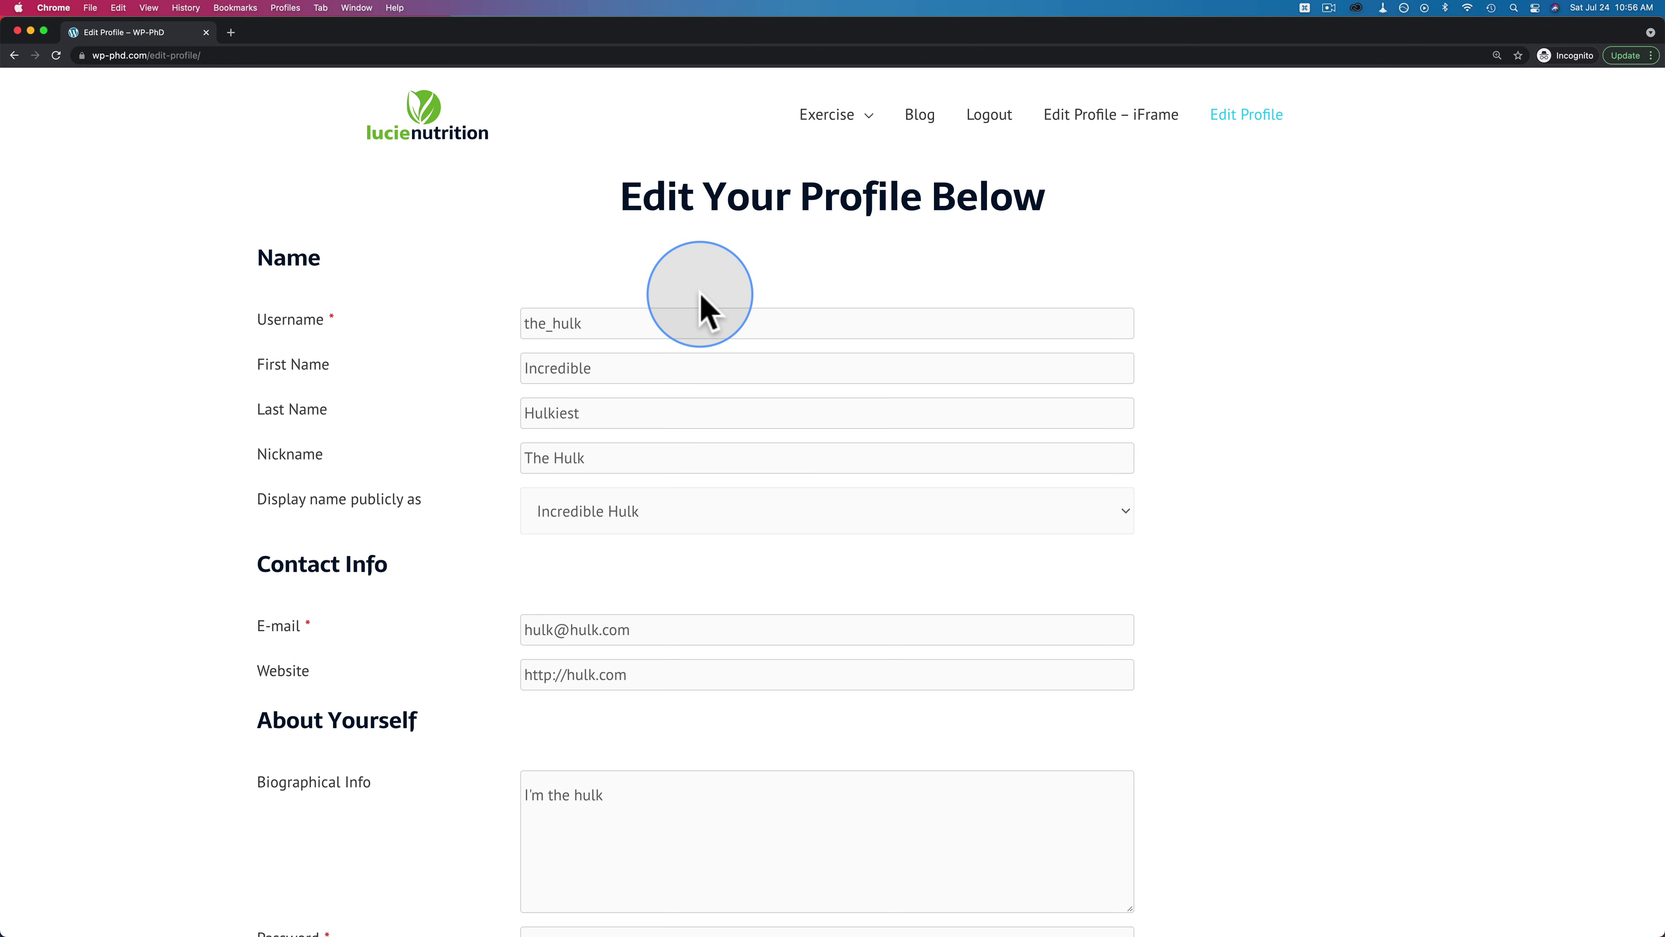
{"action": "left_click", "coordinate": [582, 414]}
{"action": "key", "text": "BackSpace"}
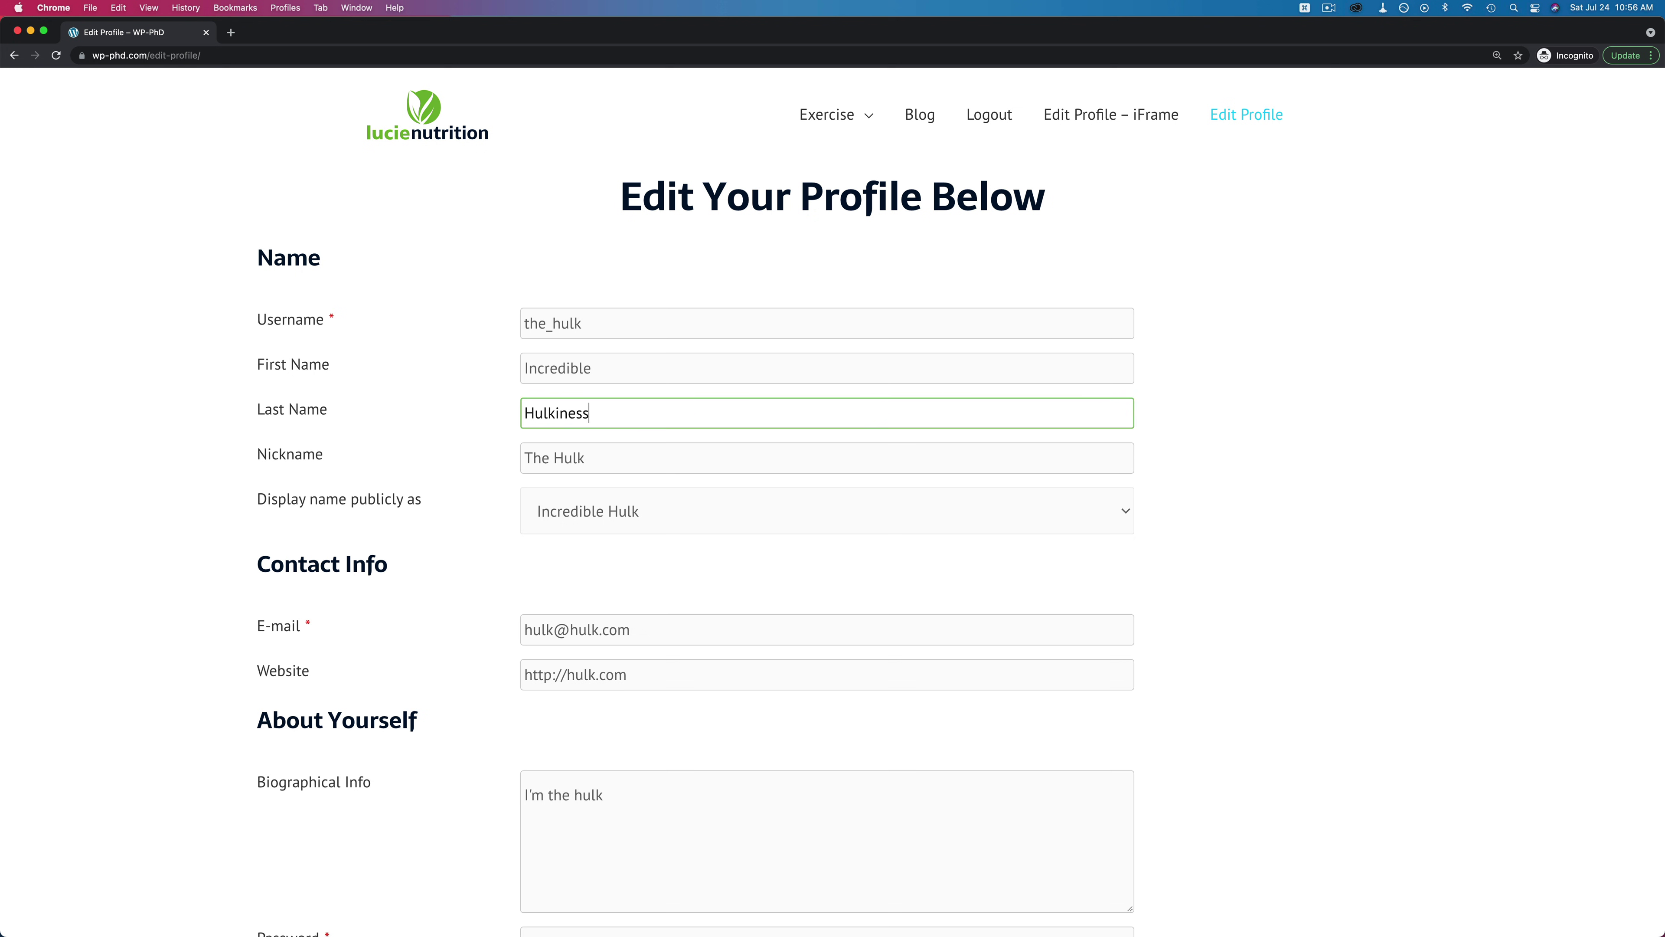
{"action": "left_click", "coordinate": [472, 604]}
{"action": "scroll", "coordinate": [476, 606], "scroll_direction": "down", "scroll_amount": 10}
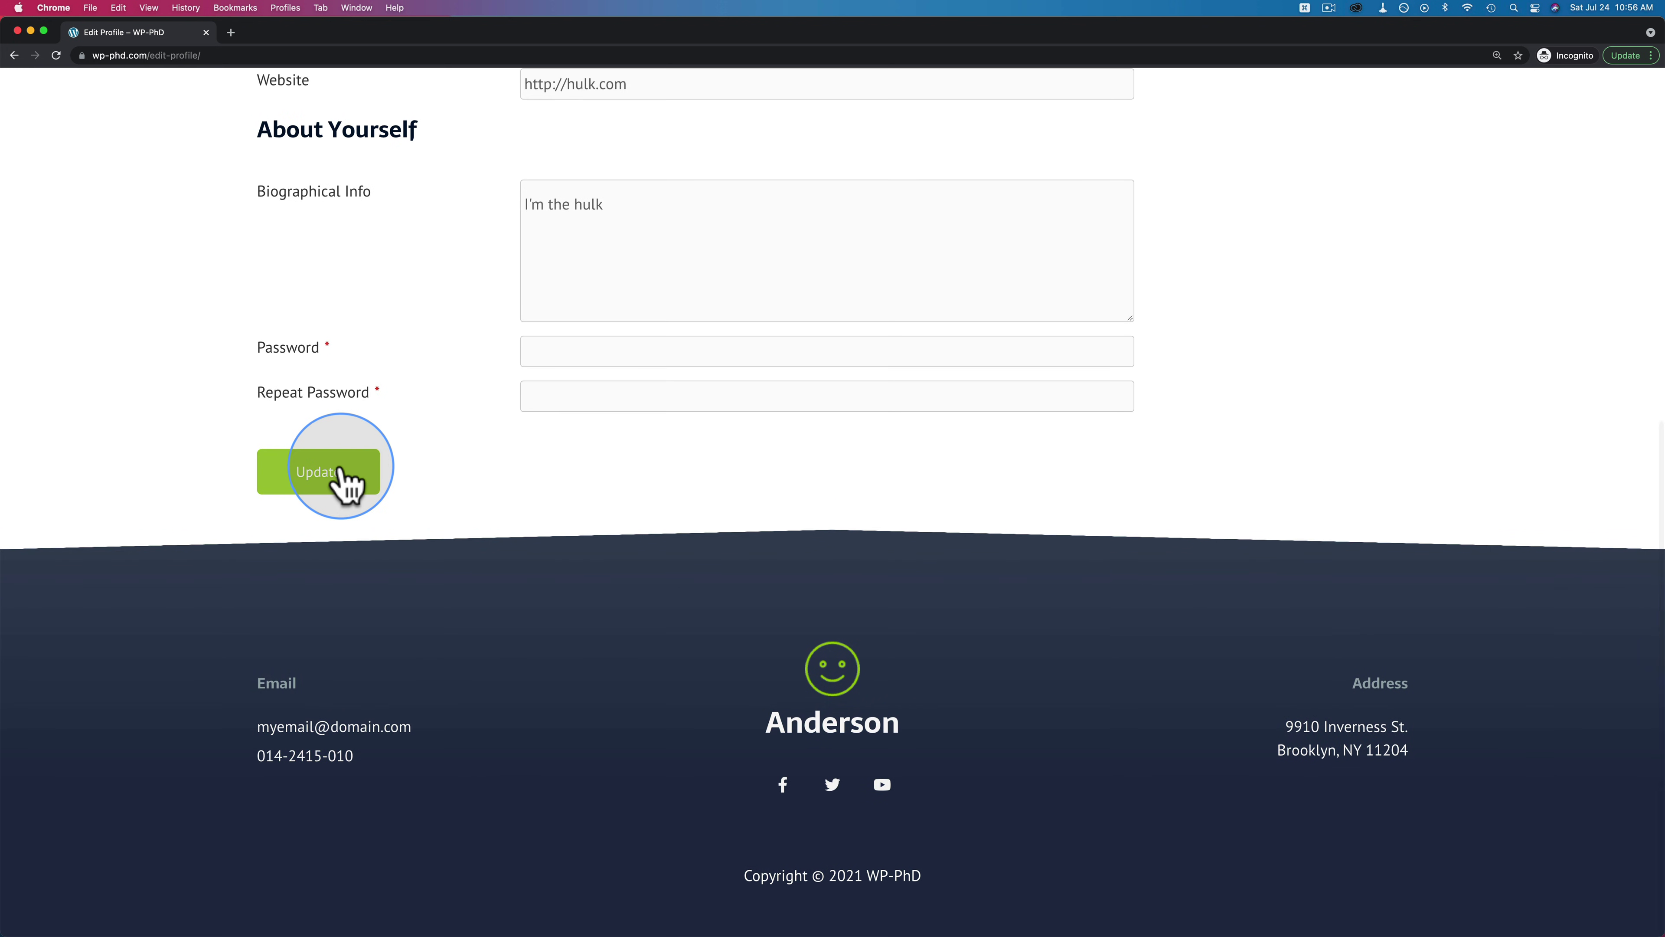
{"action": "scroll", "coordinate": [342, 483], "scroll_direction": "up", "scroll_amount": 3}
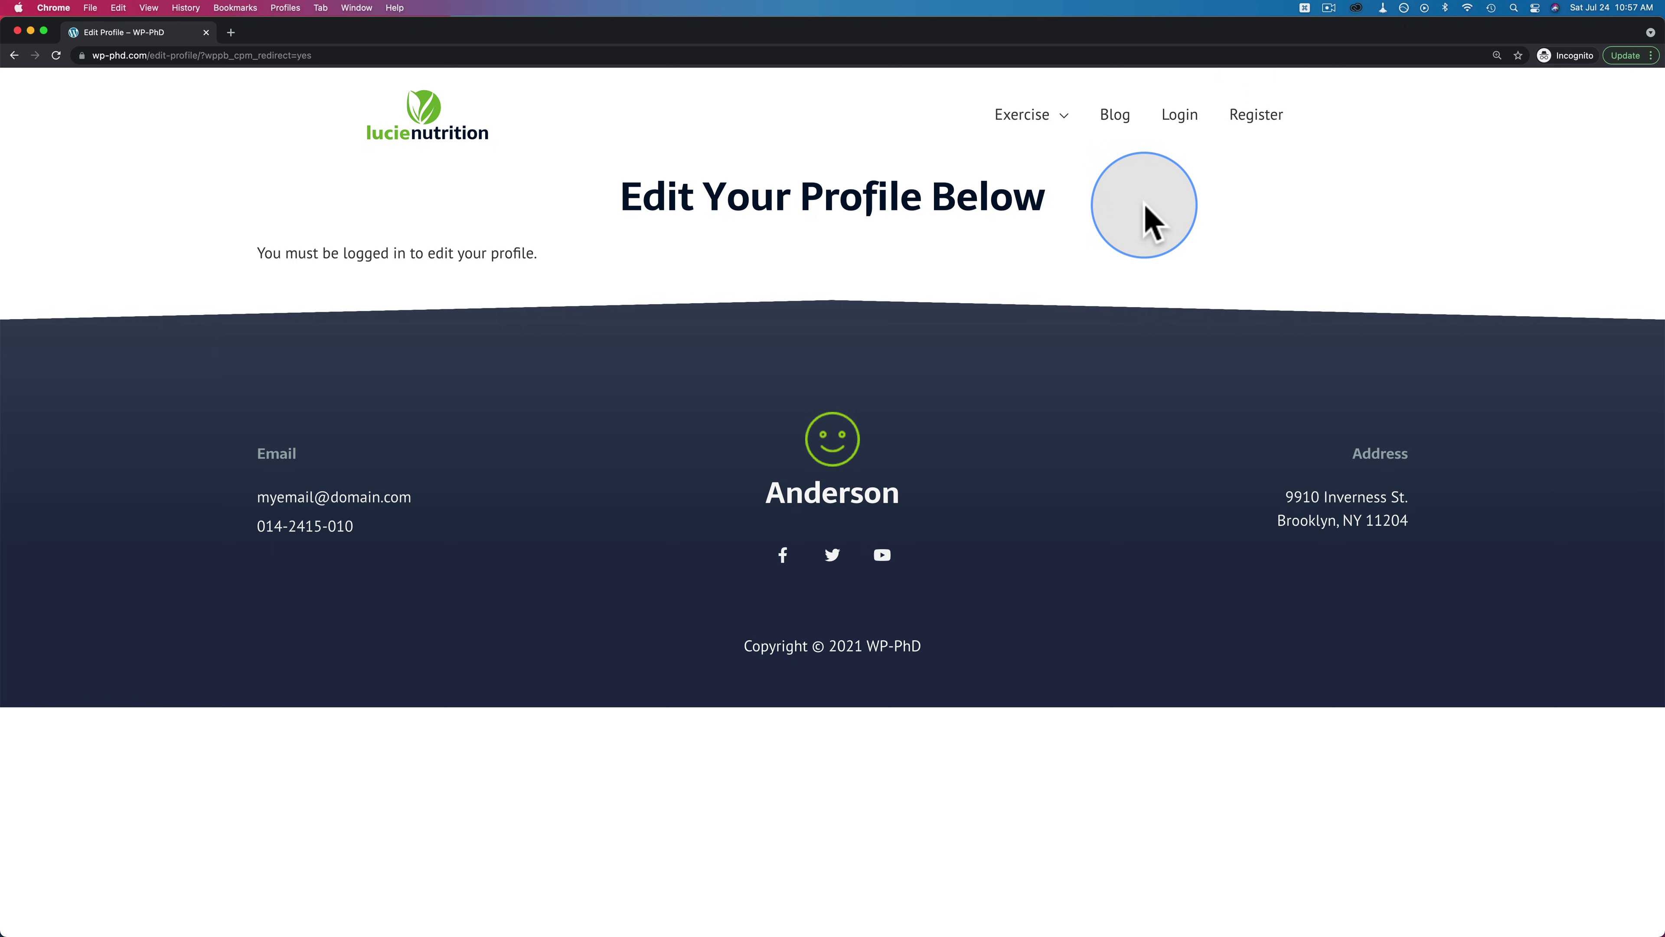
{"action": "key", "text": "super+grave"}
Add an 'Account' custom link with URL # to the menu, positioned below Blog
{"action": "scroll", "coordinate": [665, 571], "scroll_direction": "down", "scroll_amount": 5}
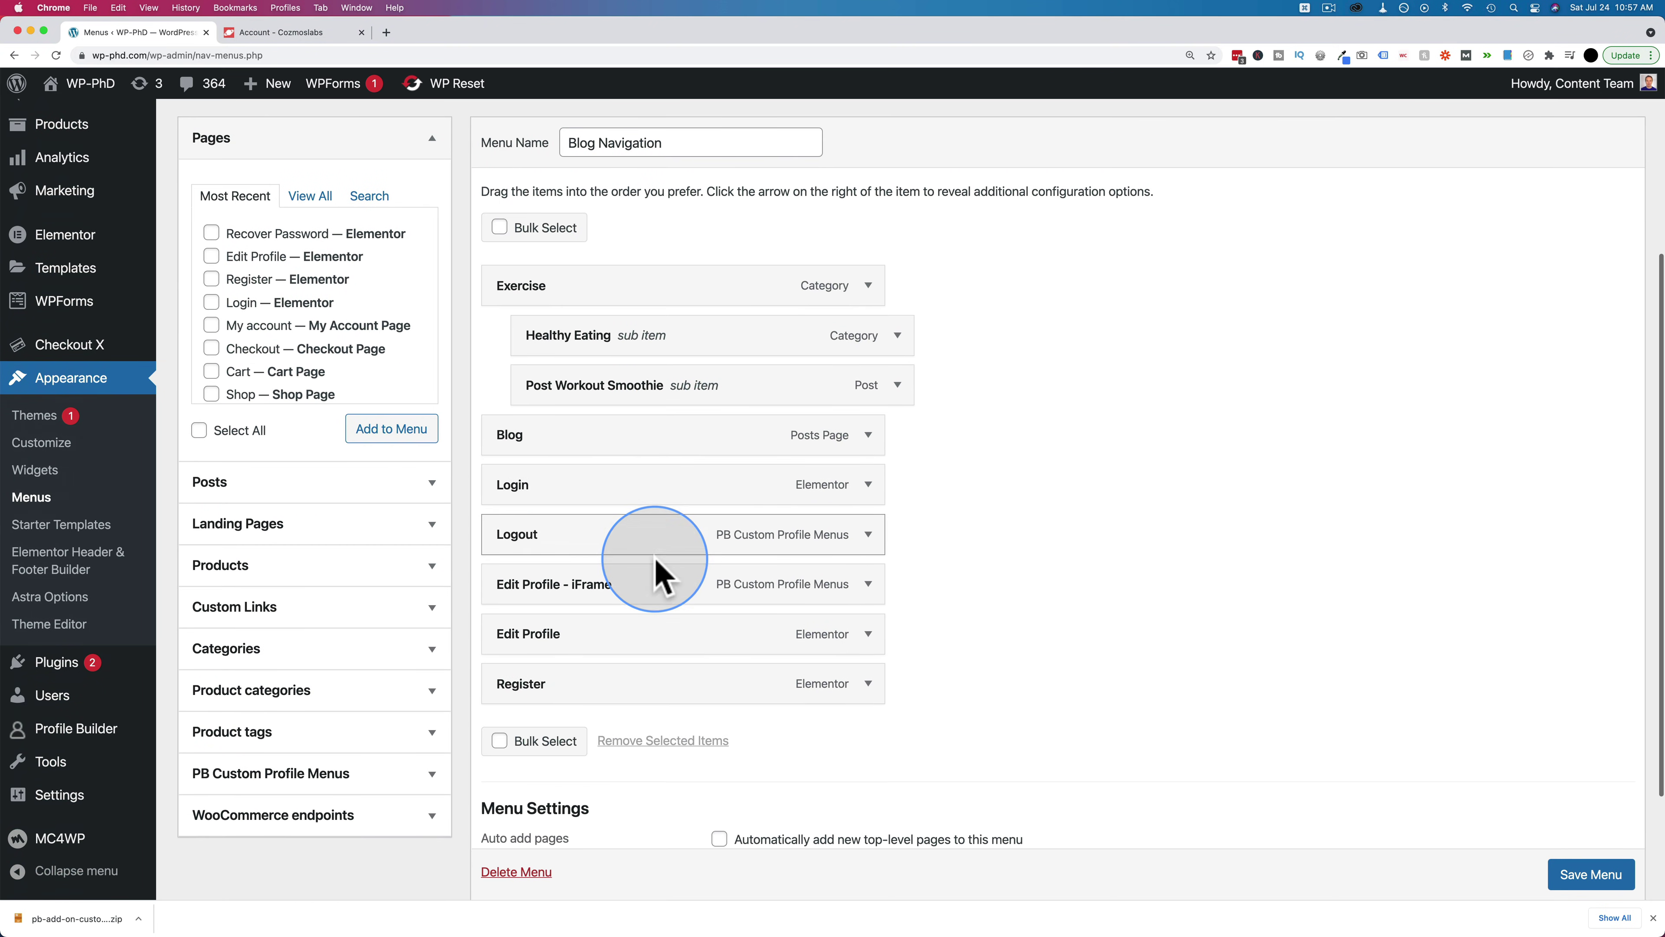
{"action": "scroll", "coordinate": [288, 394], "scroll_direction": "down", "scroll_amount": 1}
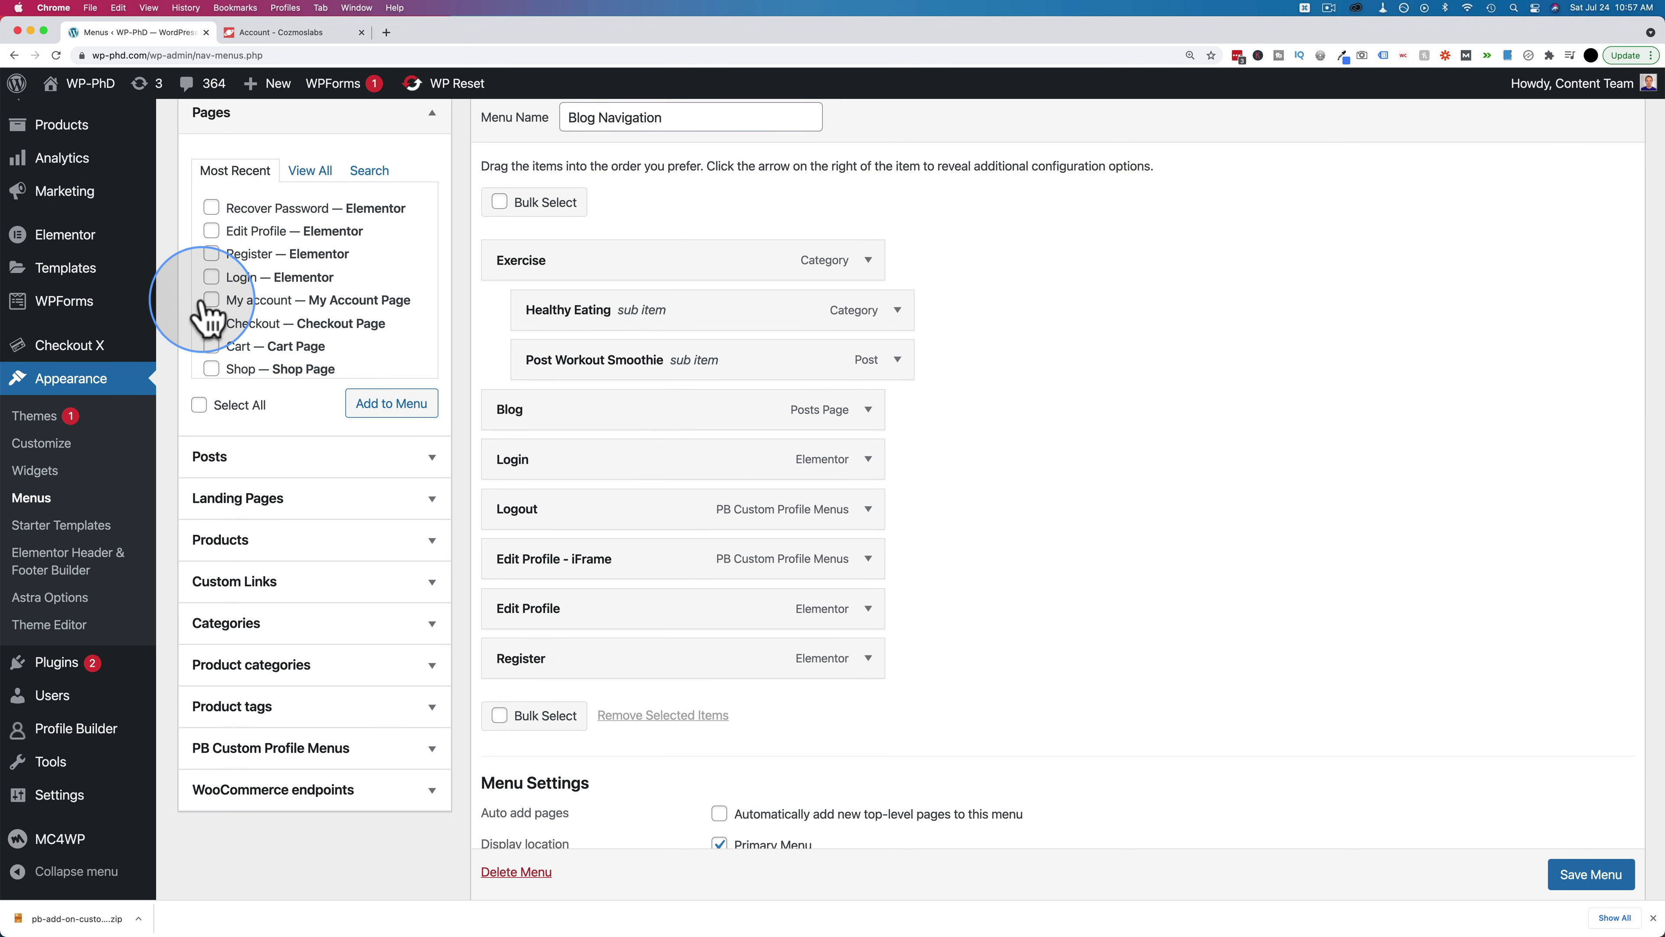
{"action": "scroll", "coordinate": [353, 501], "scroll_direction": "down", "scroll_amount": 3}
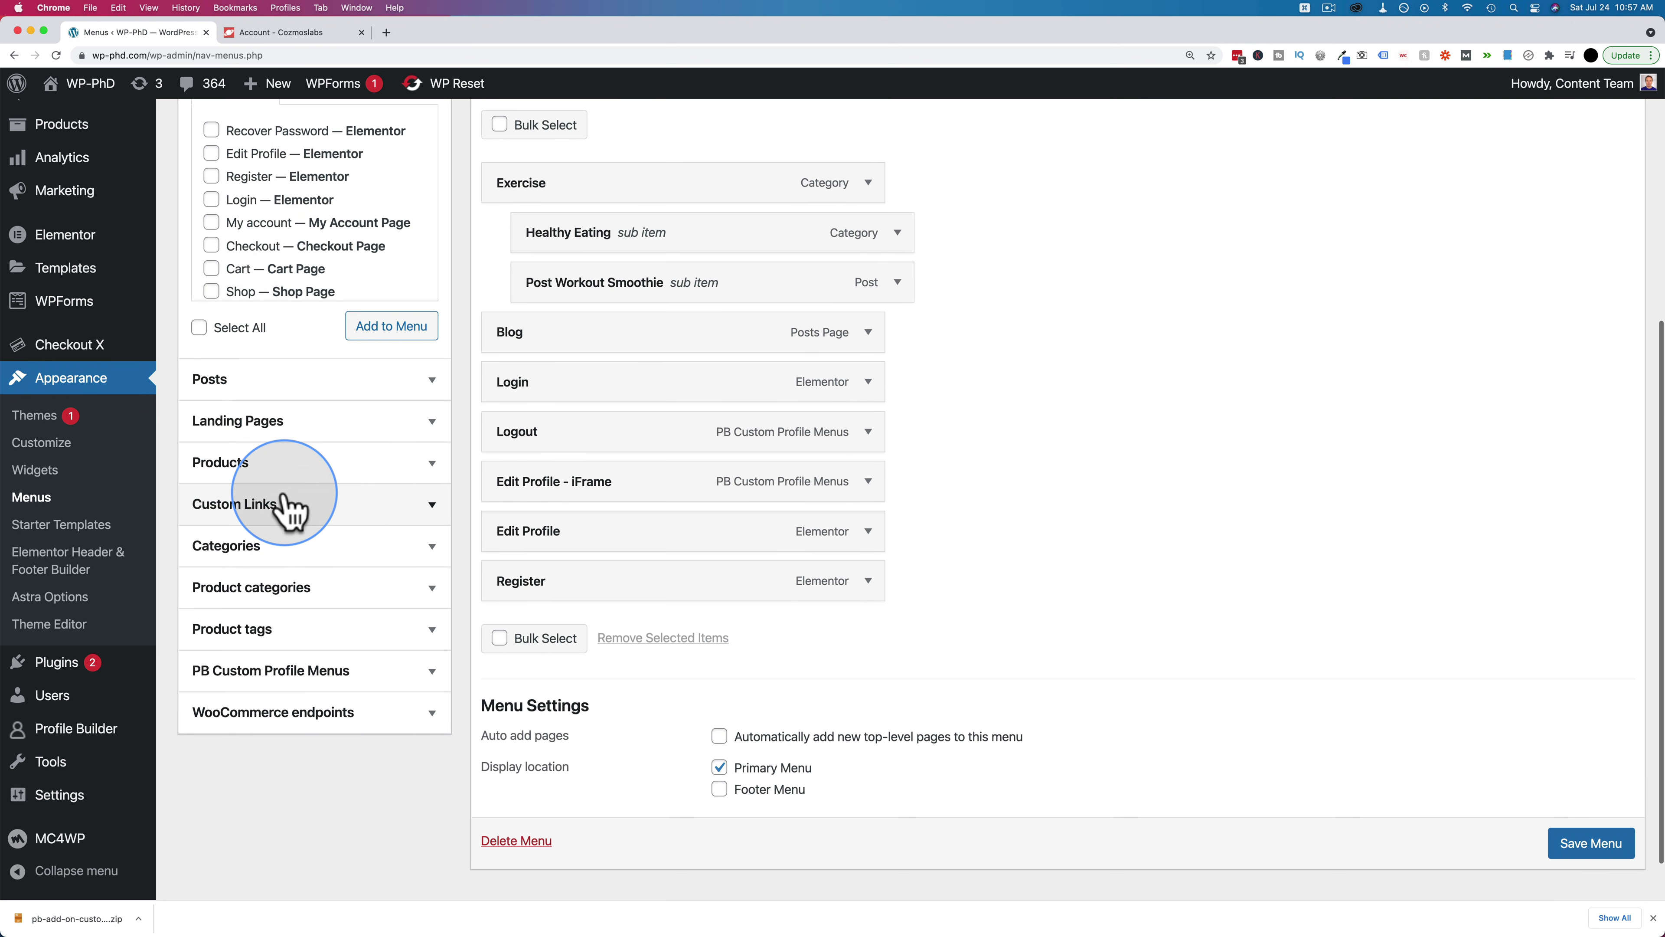
{"action": "left_click", "coordinate": [286, 509]}
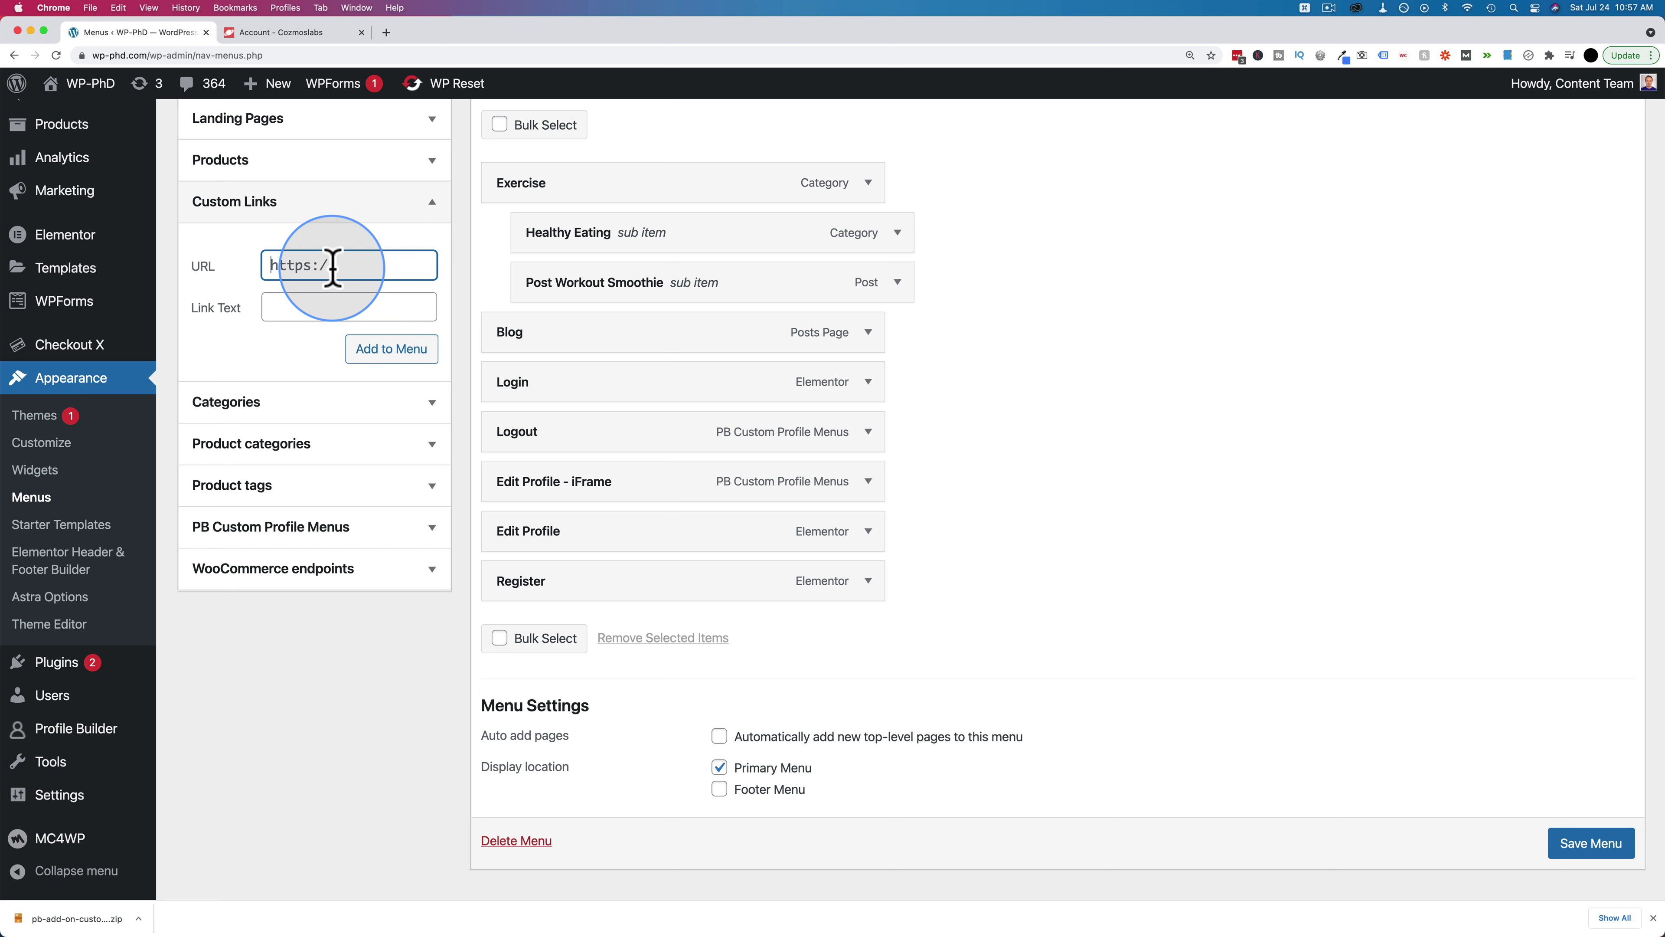
{"action": "type", "text": "#"}
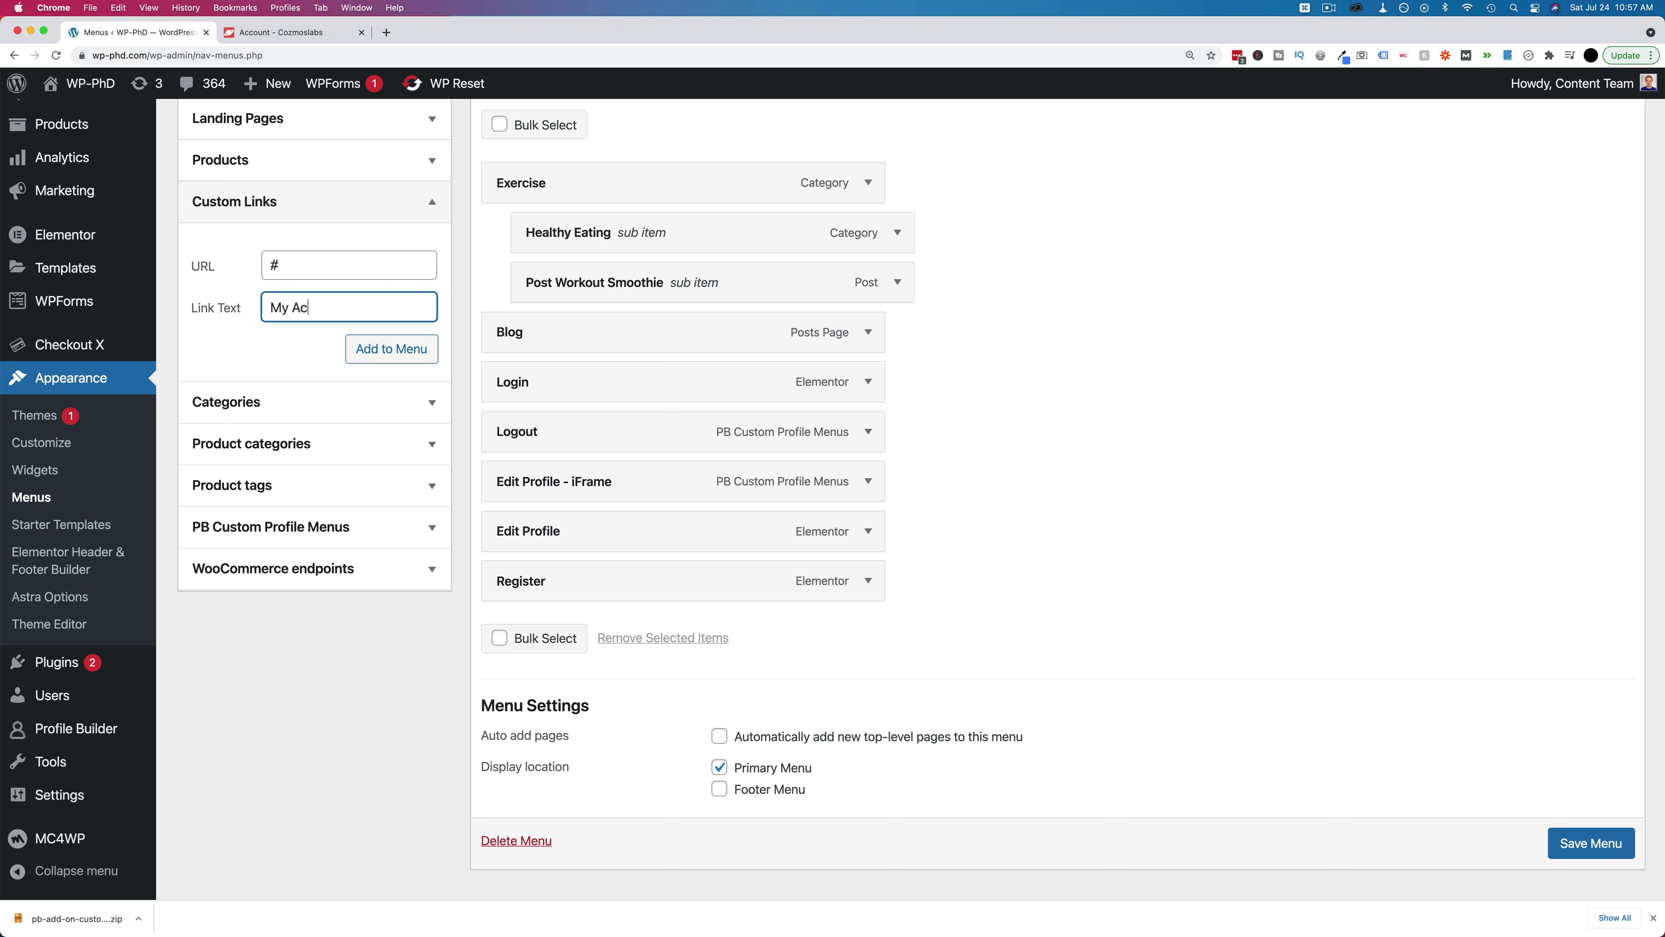
{"action": "left_click_drag", "start_coordinate": [300, 307], "coordinate": [251, 306]}
{"action": "key", "text": "BackSpace"}
{"action": "left_click", "coordinate": [393, 353]}
{"action": "left_click_drag", "start_coordinate": [530, 620], "coordinate": [586, 493]}
Nest Edit Profile under Edit Profile - iFrame and save the rearranged menu
{"action": "left_click_drag", "start_coordinate": [561, 583], "coordinate": [607, 623]}
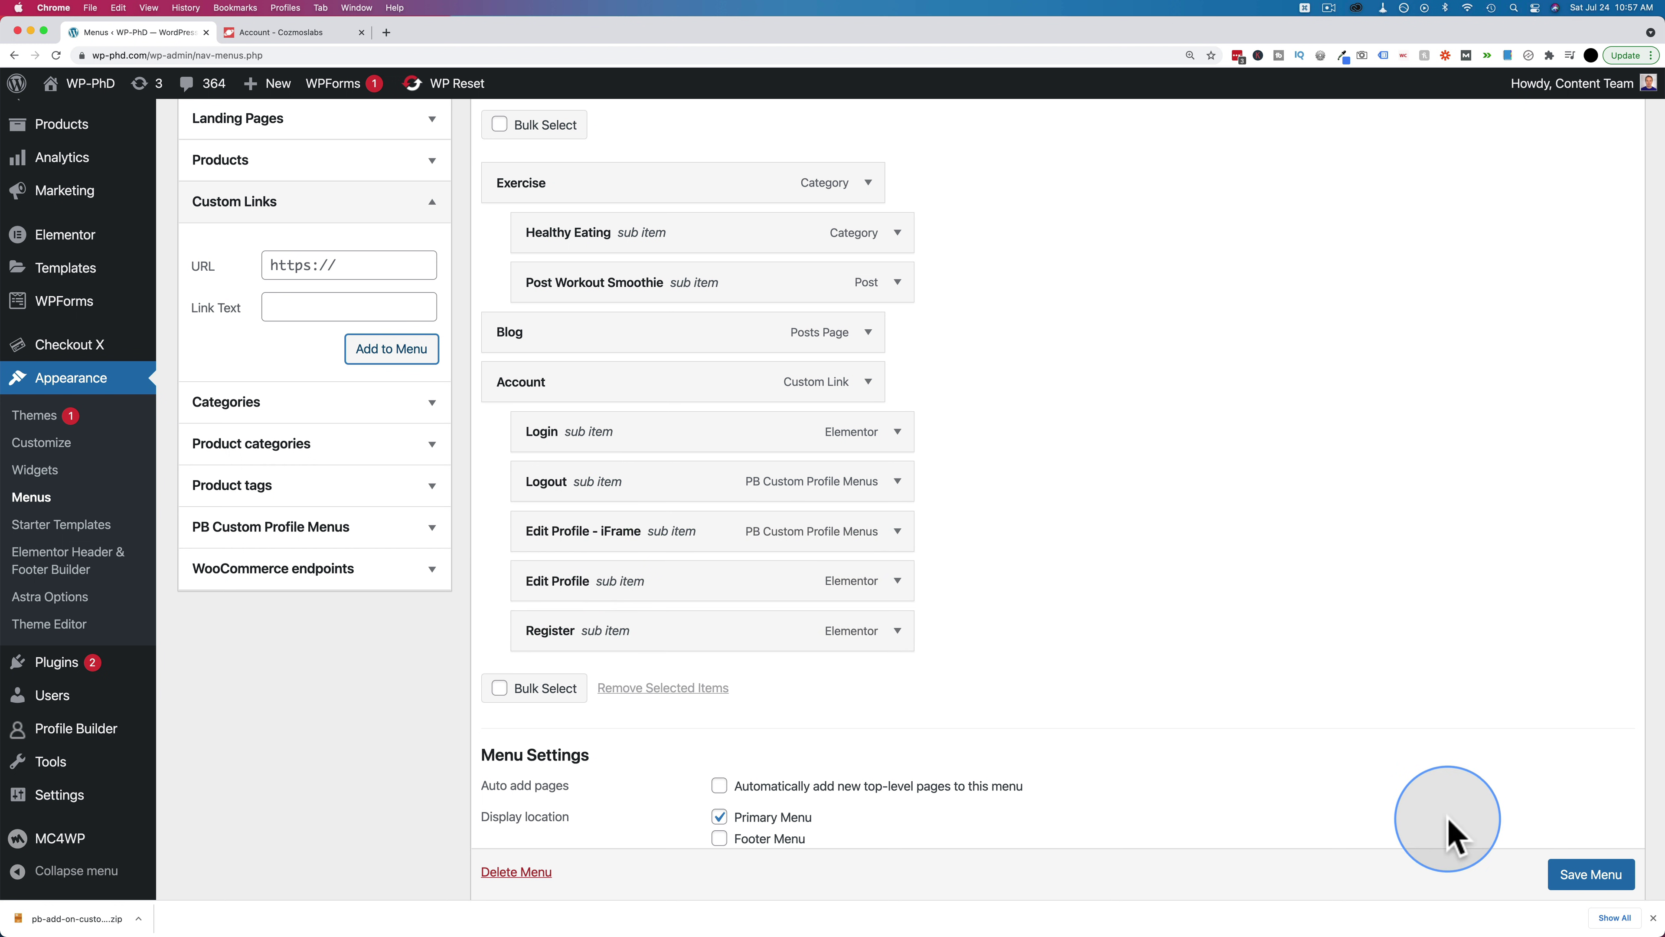
{"action": "left_click", "coordinate": [1551, 860]}
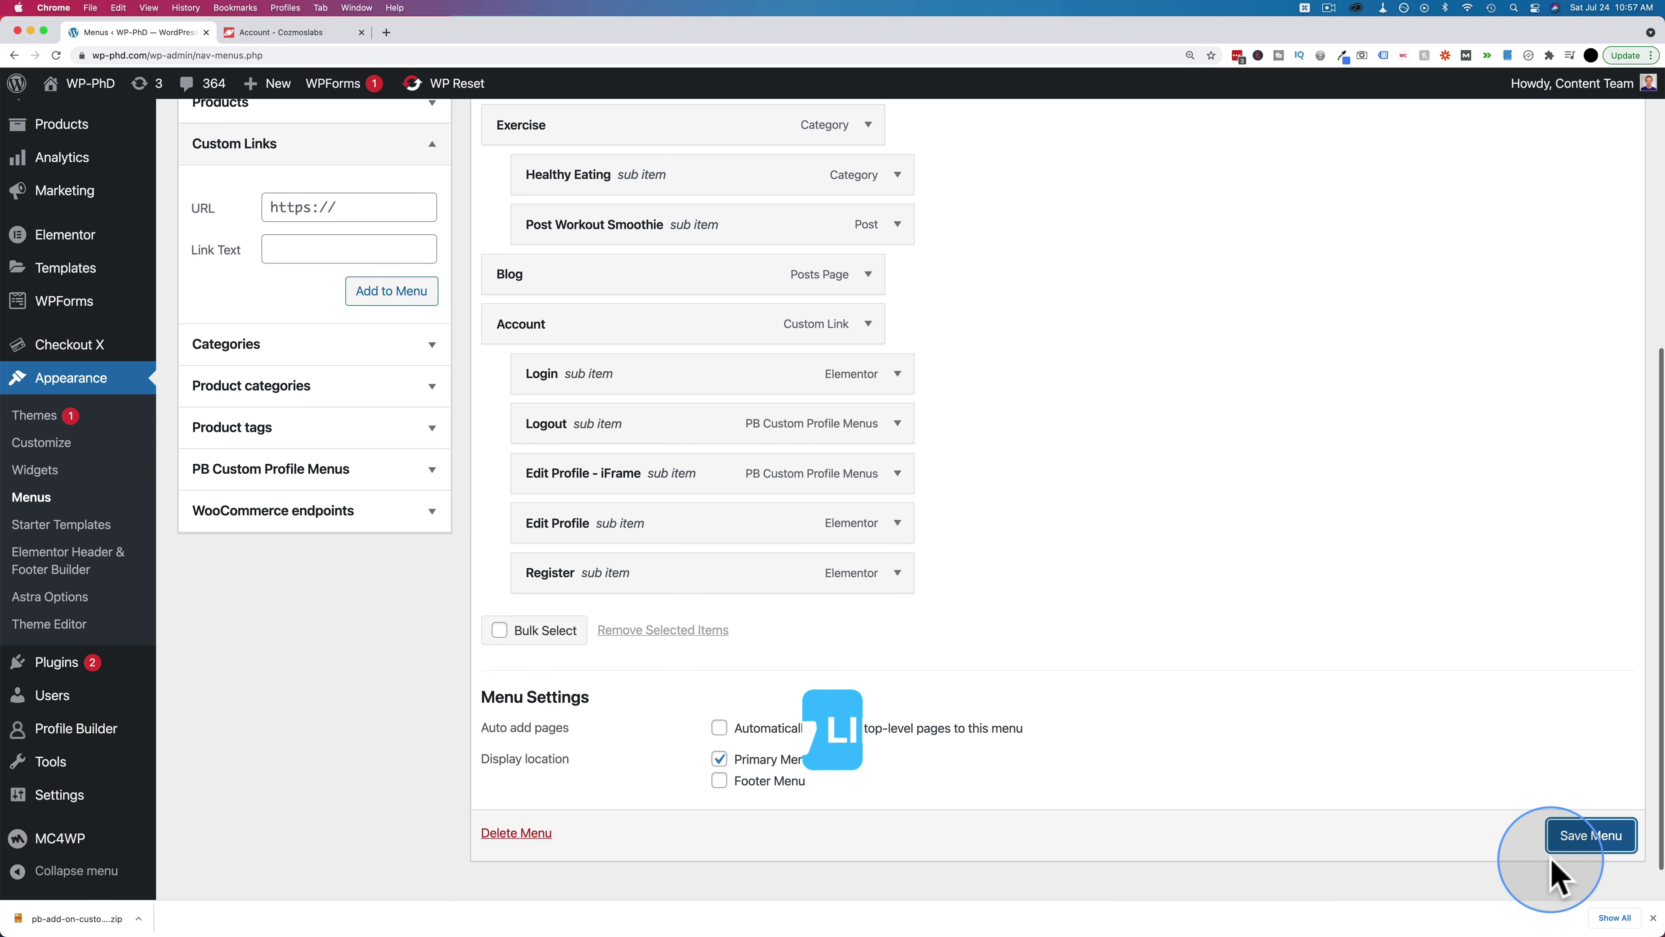
{"action": "left_click", "coordinate": [1575, 842]}
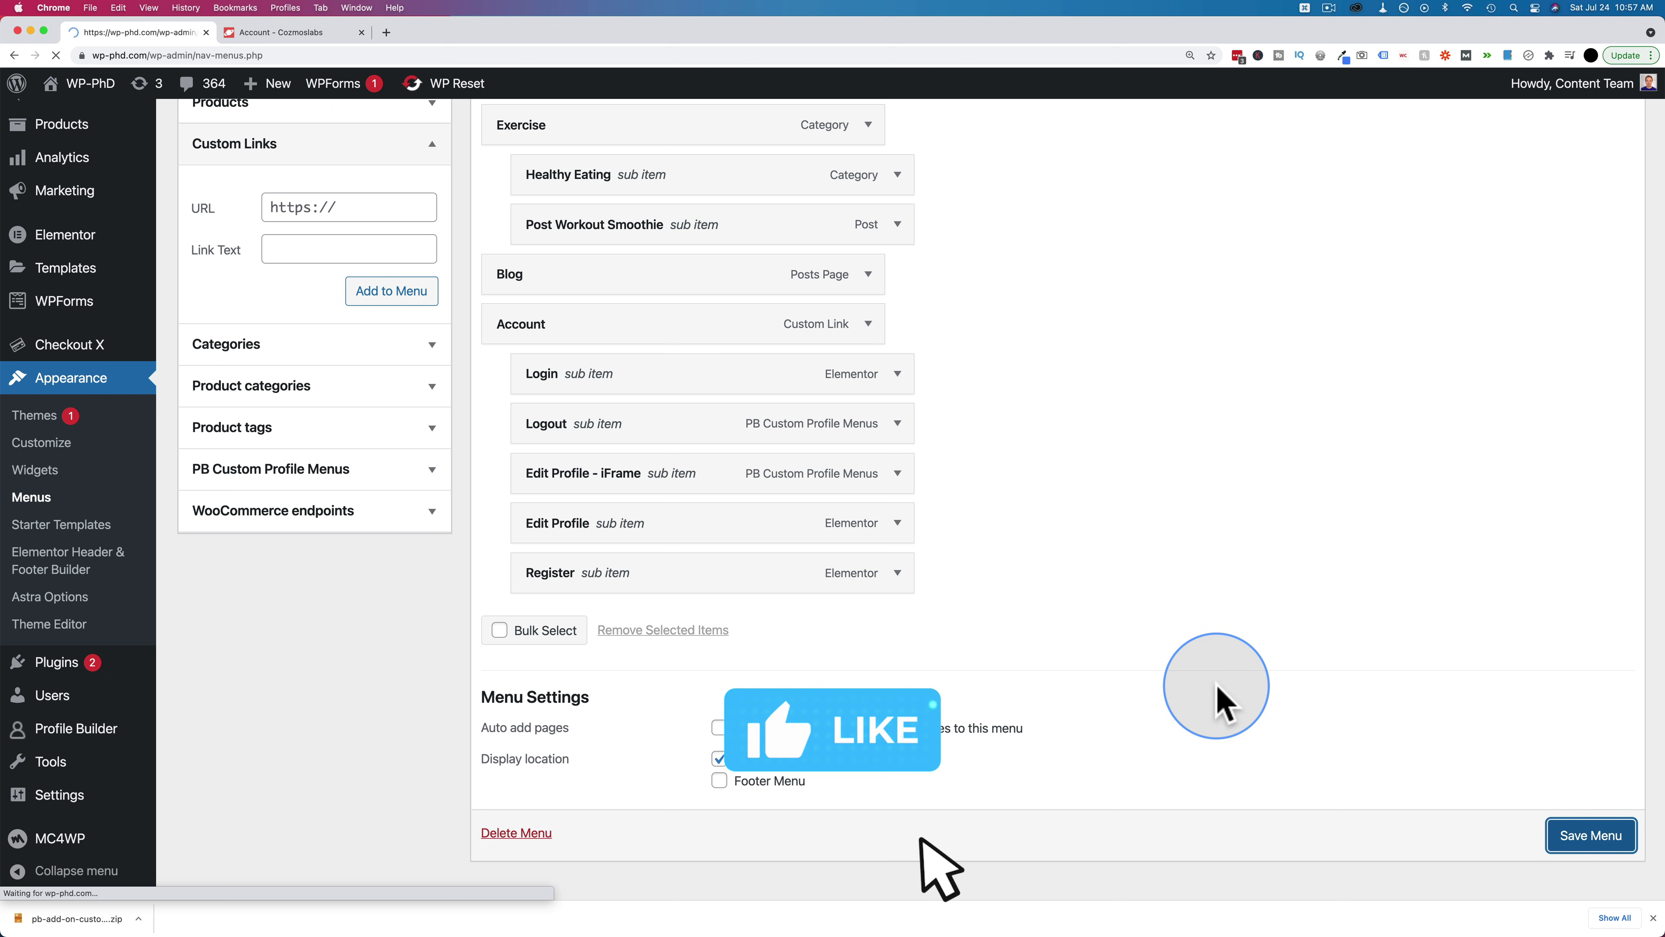
Reload the incognito front end and log in as the test user via Account > Login
{"action": "key", "text": "super+grave"}
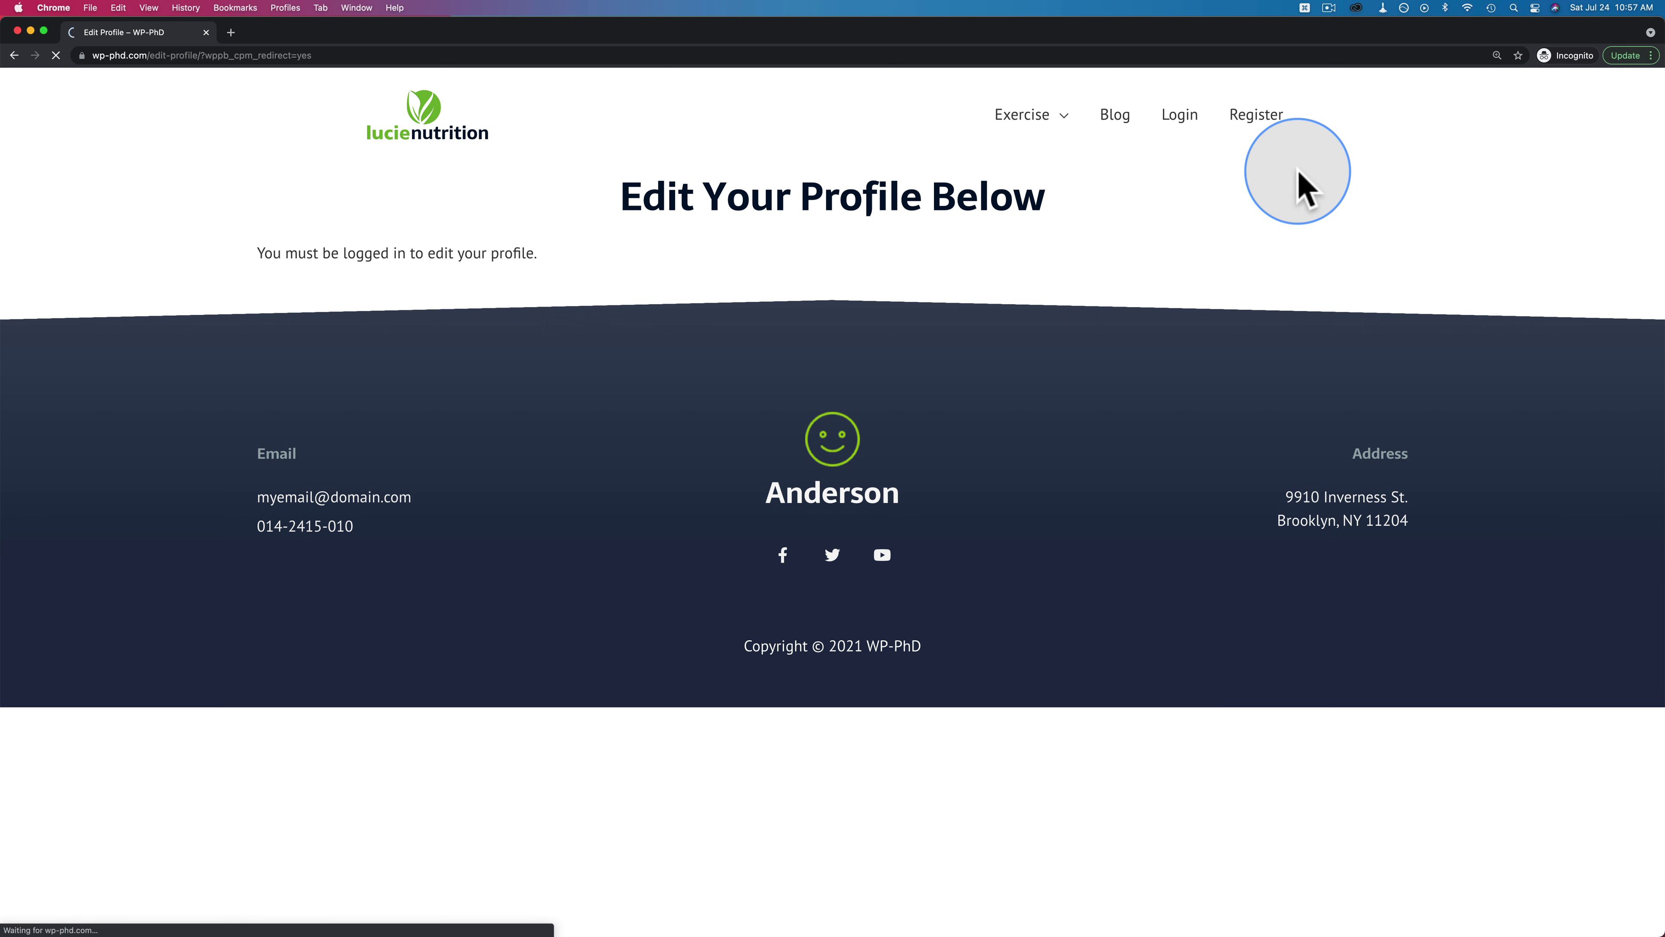
{"action": "left_click", "coordinate": [1154, 129]}
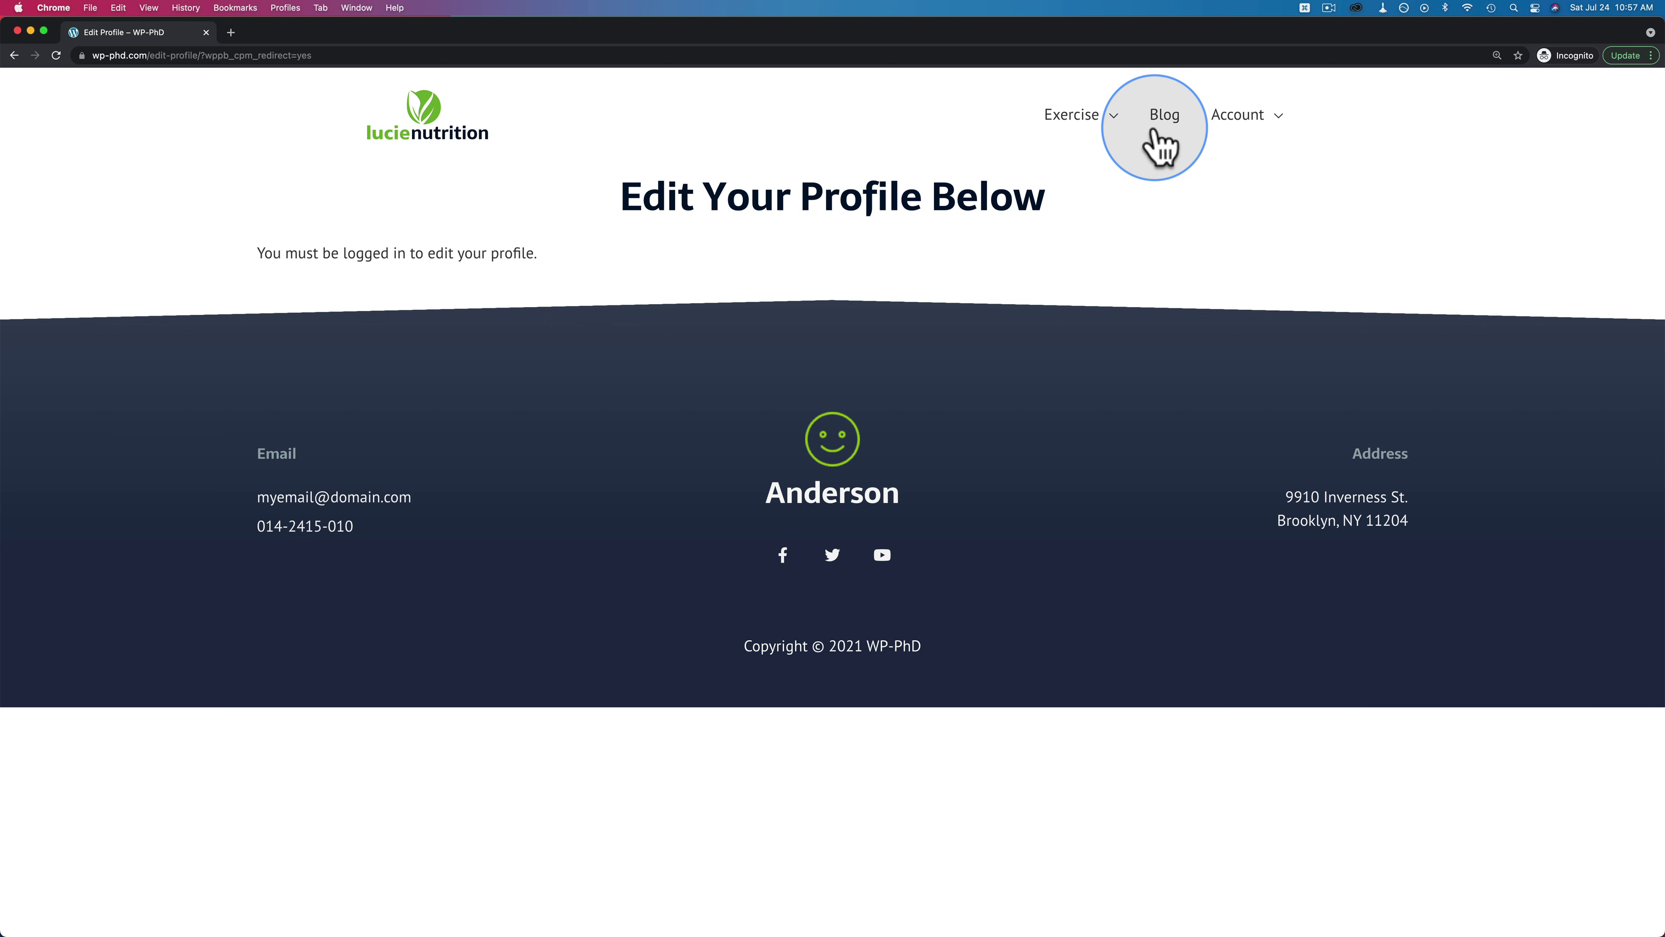
{"action": "mouse_move", "coordinate": [1249, 122]}
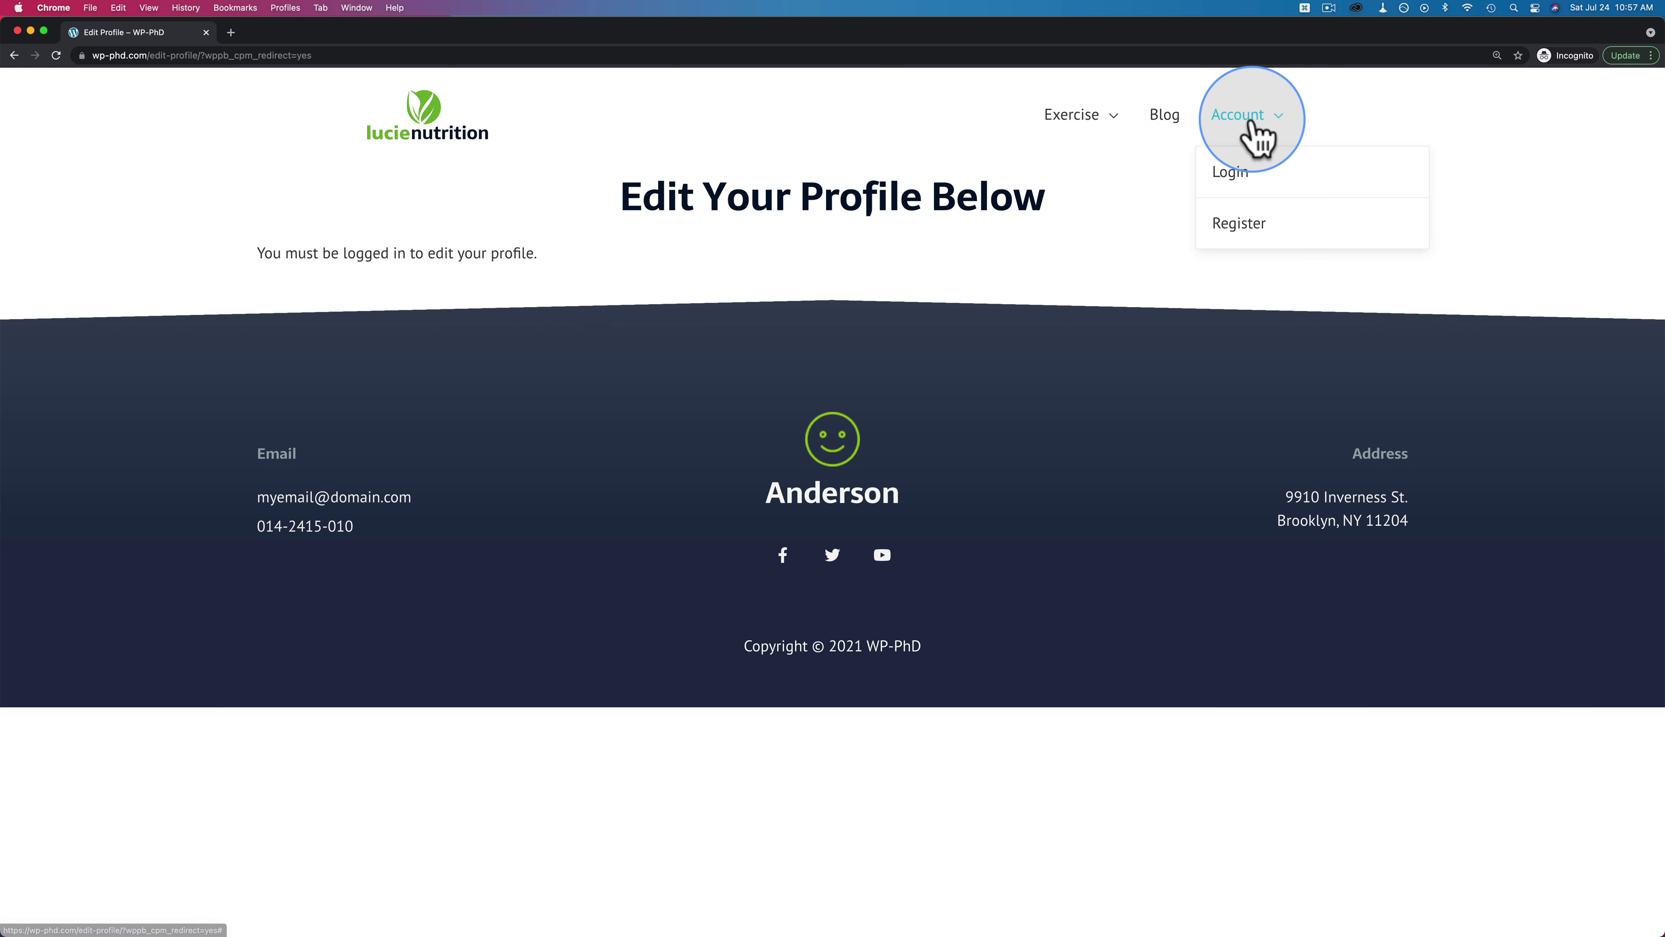
{"action": "left_click", "coordinate": [1238, 201]}
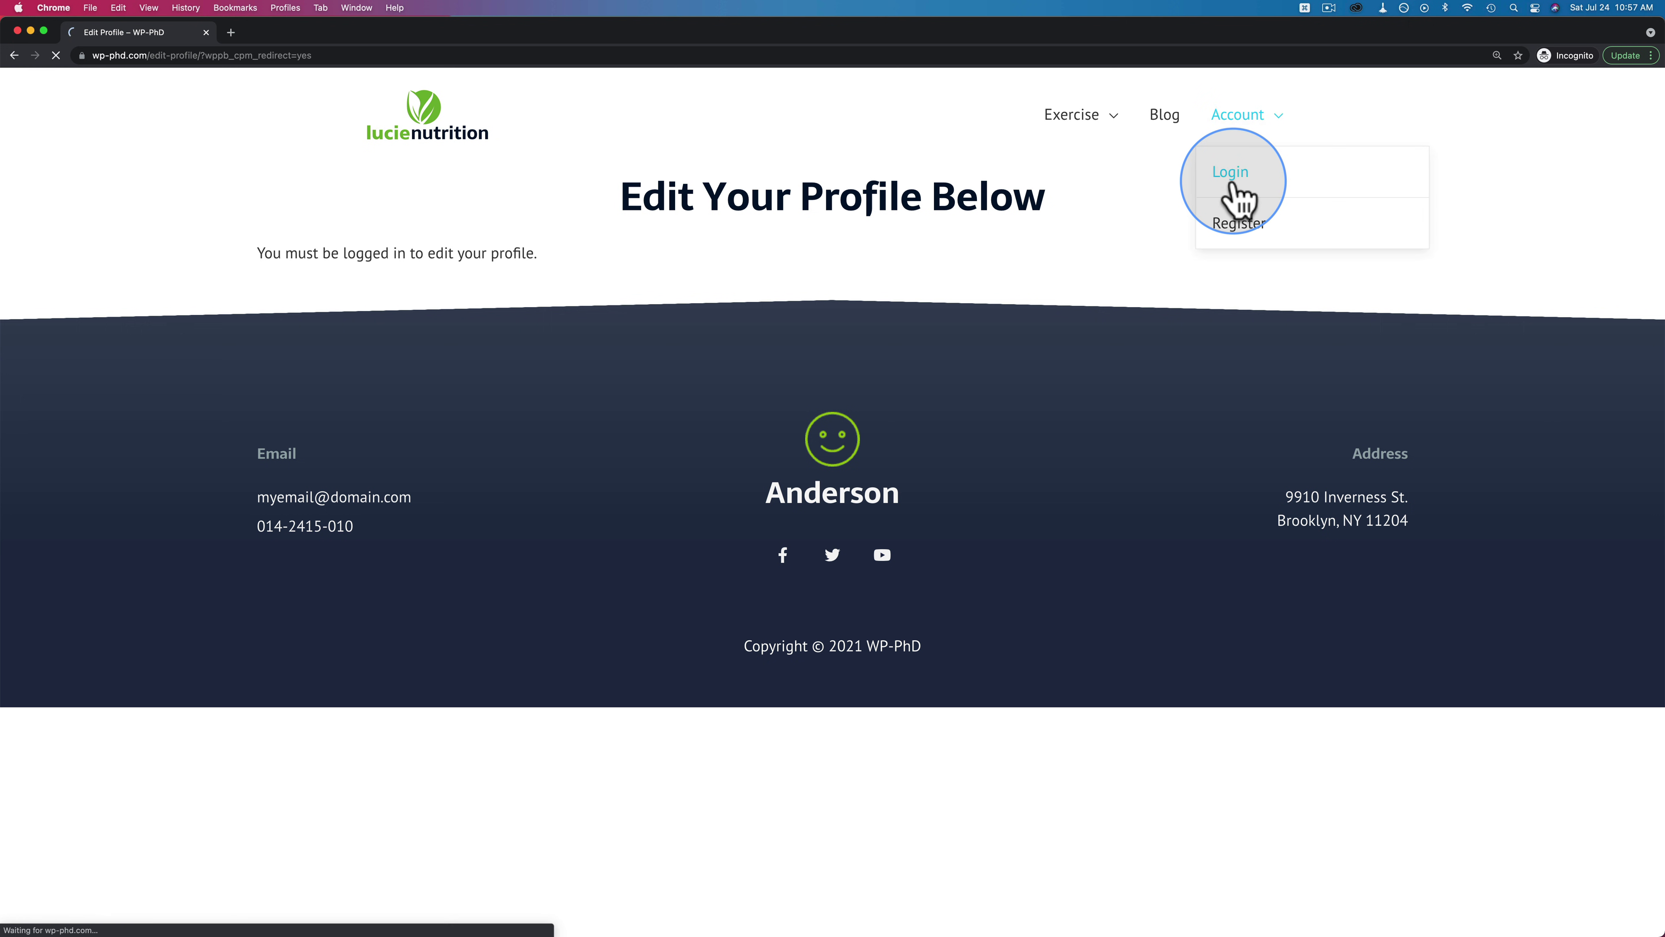
{"action": "type", "text": "the_hulk"}
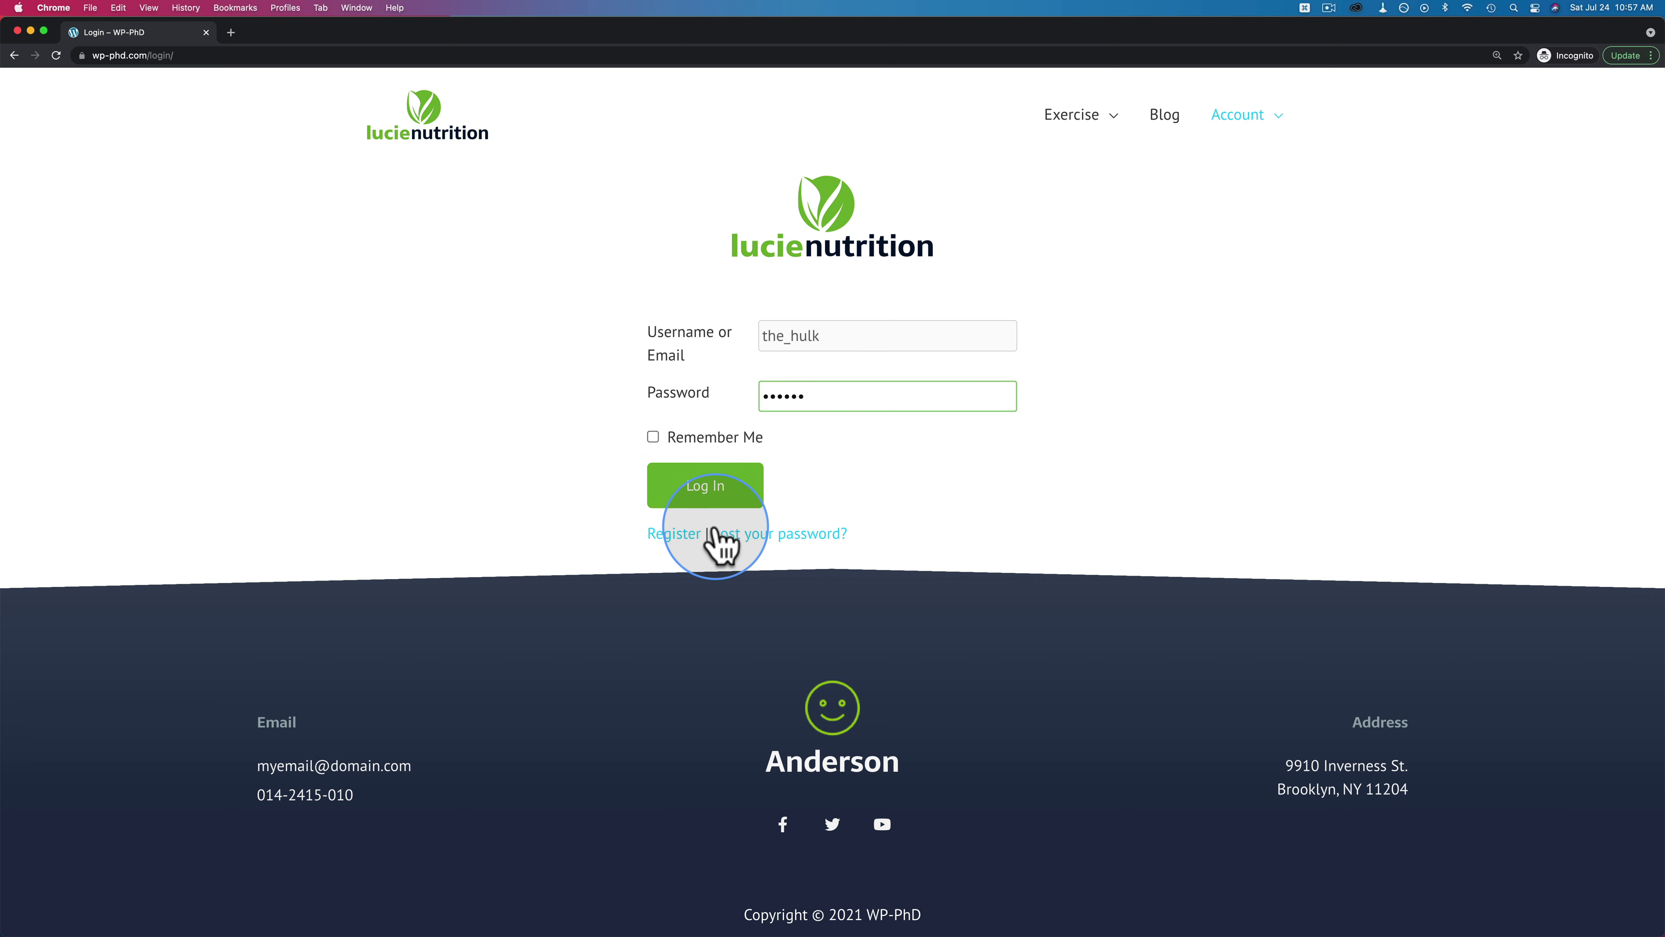
{"action": "left_click", "coordinate": [738, 496]}
{"action": "mouse_move", "coordinate": [1262, 134]}
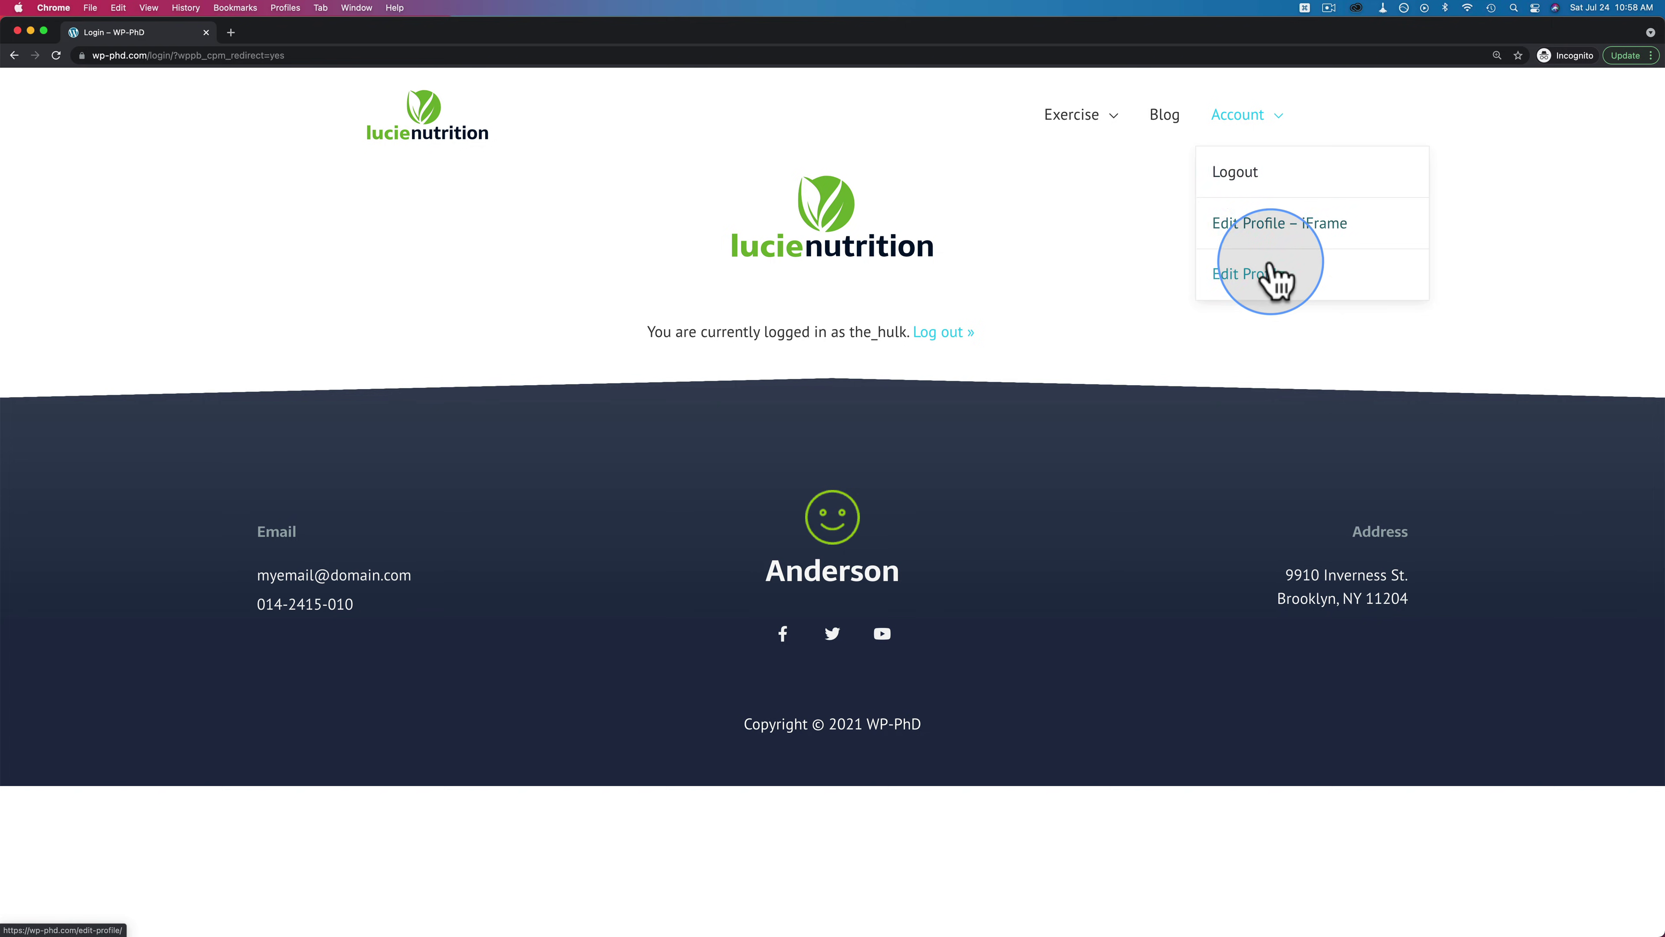
{"action": "key", "text": "super+w"}
Drag Logout below Register in the Account submenu and save the Blog Navigation menu
{"action": "scroll", "coordinate": [695, 525], "scroll_direction": "down", "scroll_amount": 1}
{"action": "scroll", "coordinate": [695, 525], "scroll_direction": "down", "scroll_amount": 5}
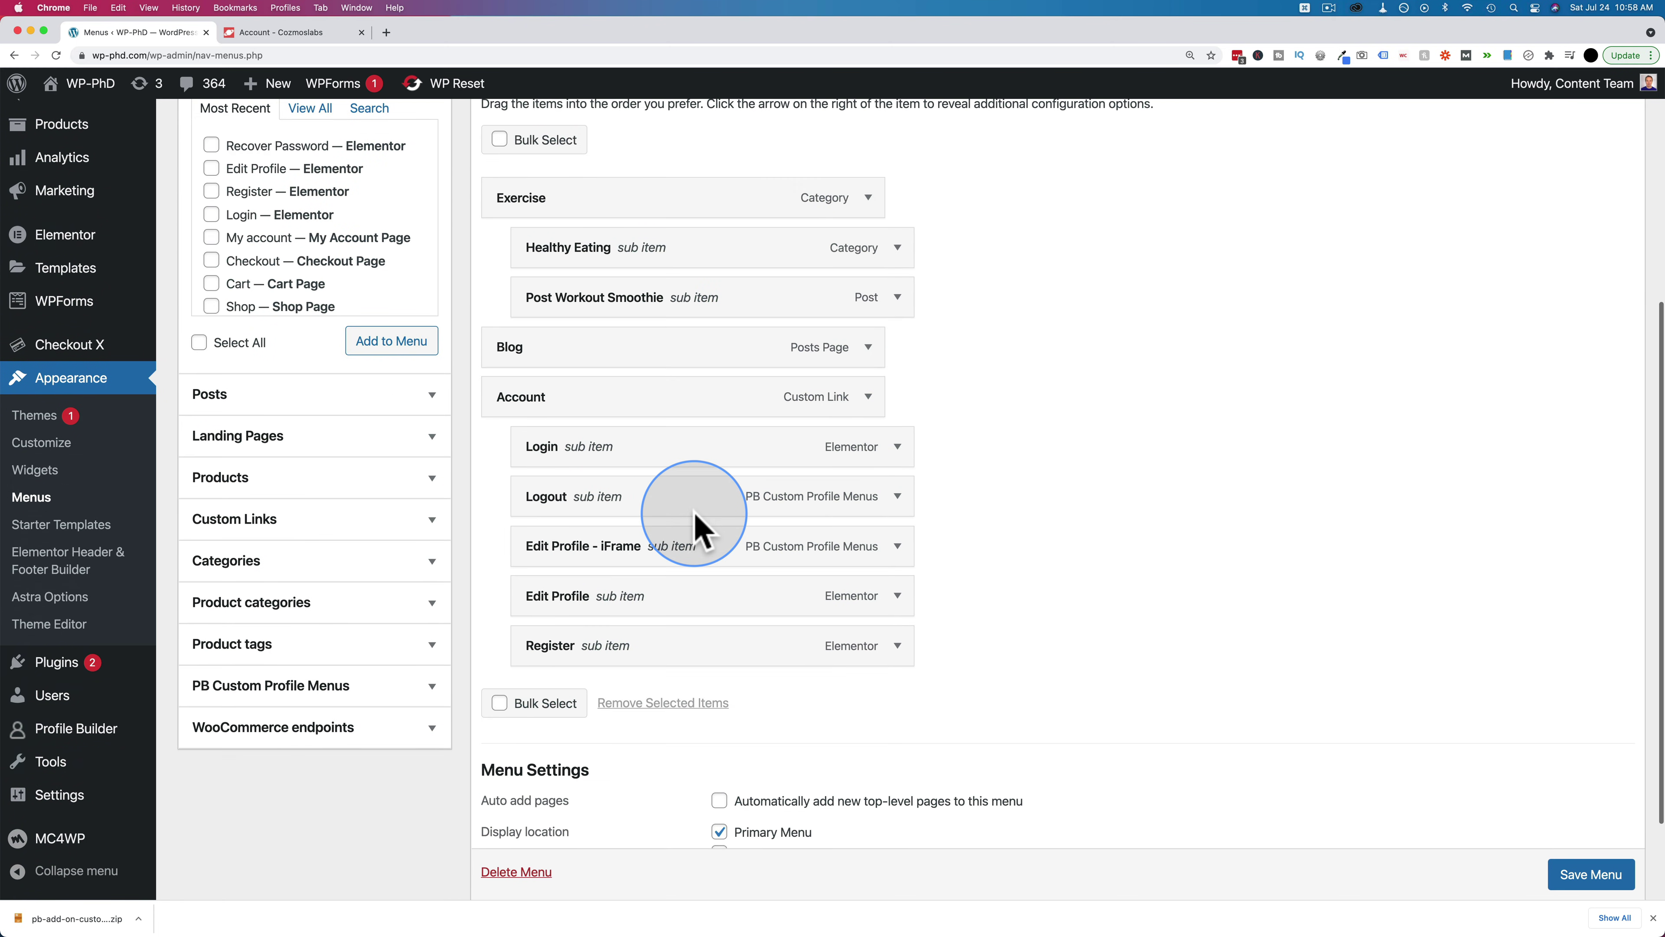
{"action": "left_click_drag", "start_coordinate": [549, 499], "coordinate": [554, 636]}
{"action": "left_click", "coordinate": [1591, 874]}
Expand and collapse the Login menu item's settings, then check the front-end window
{"action": "scroll", "coordinate": [1587, 874], "scroll_direction": "down", "scroll_amount": 1}
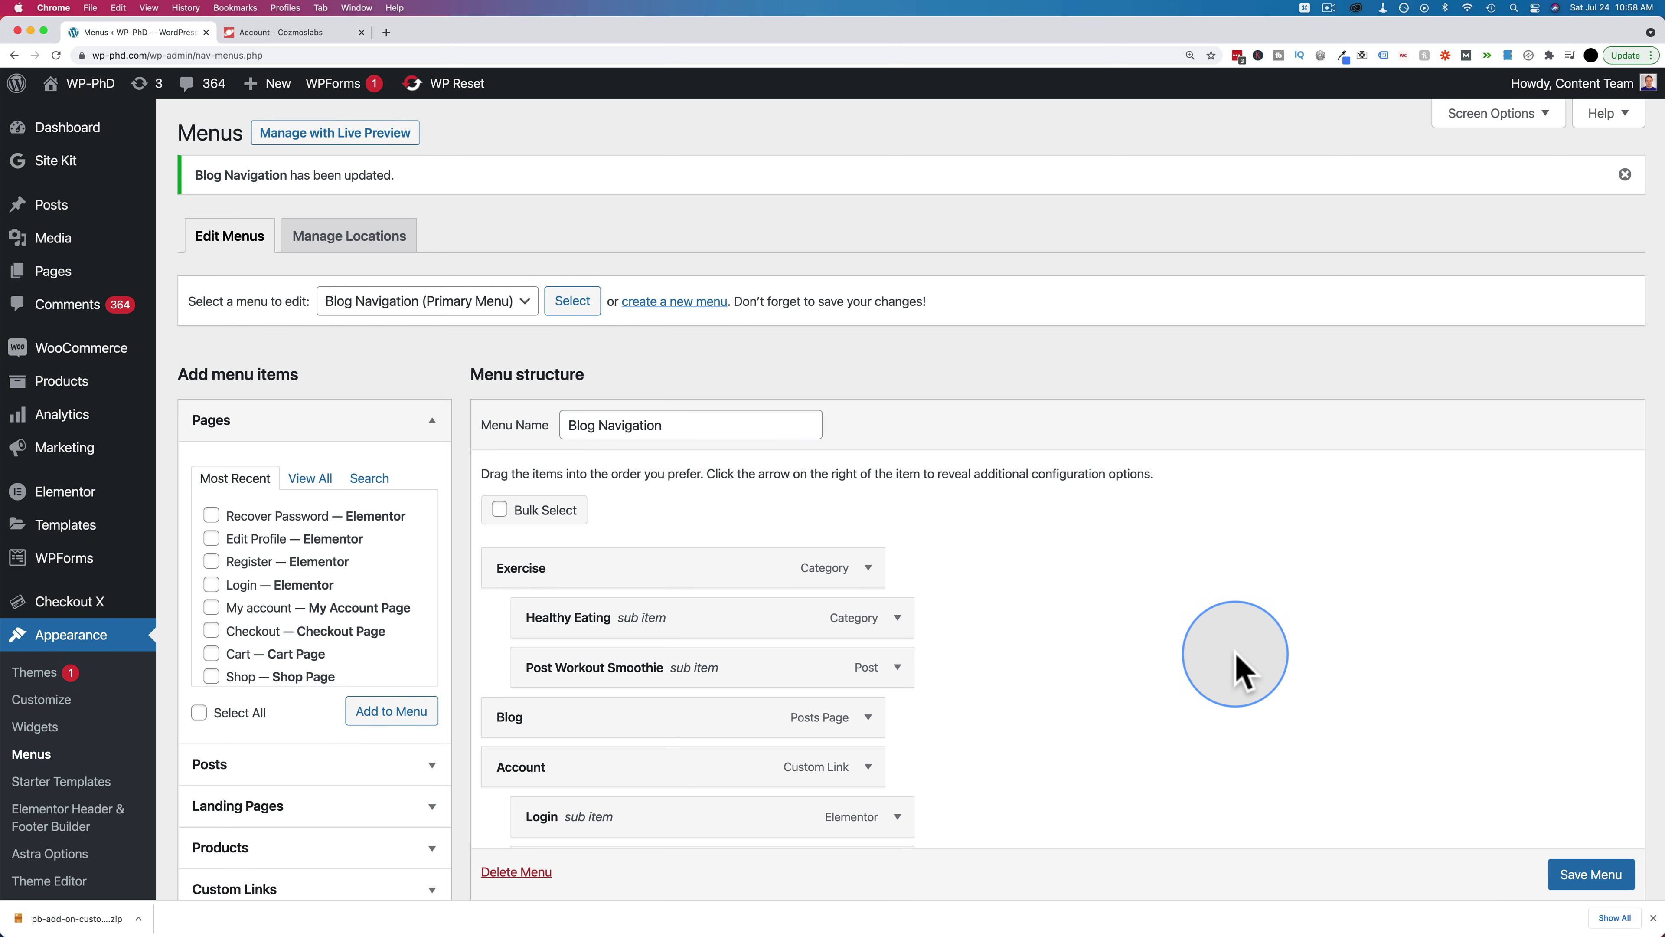
{"action": "scroll", "coordinate": [983, 602], "scroll_direction": "down", "scroll_amount": 2}
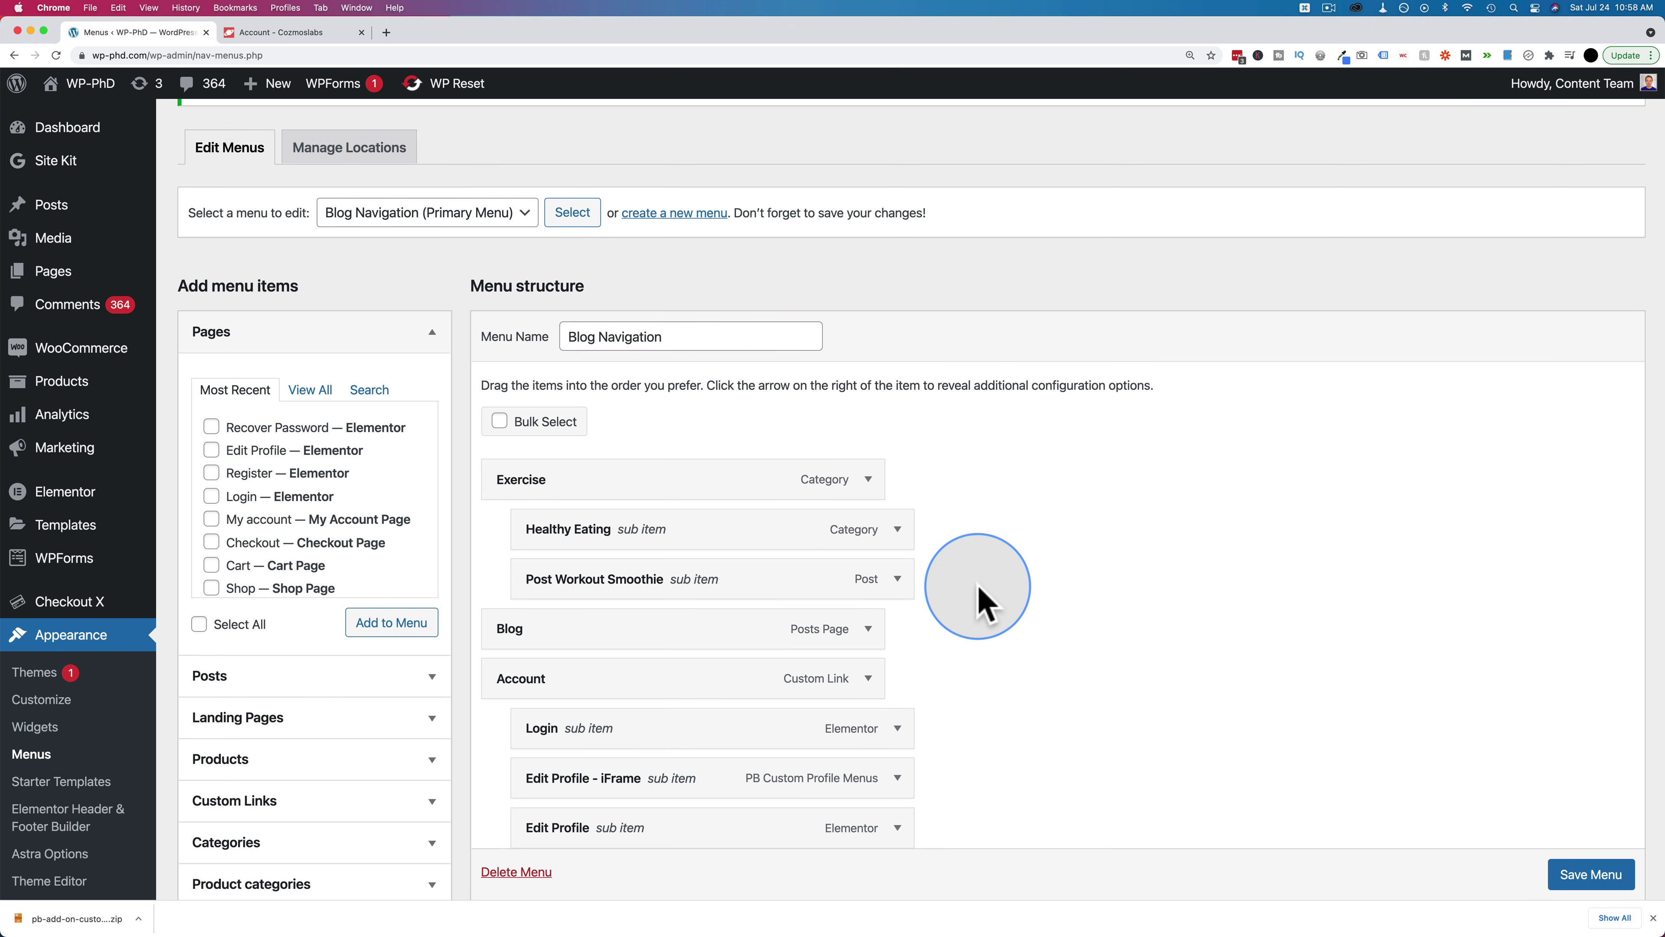
{"action": "scroll", "coordinate": [982, 602], "scroll_direction": "down", "scroll_amount": 5}
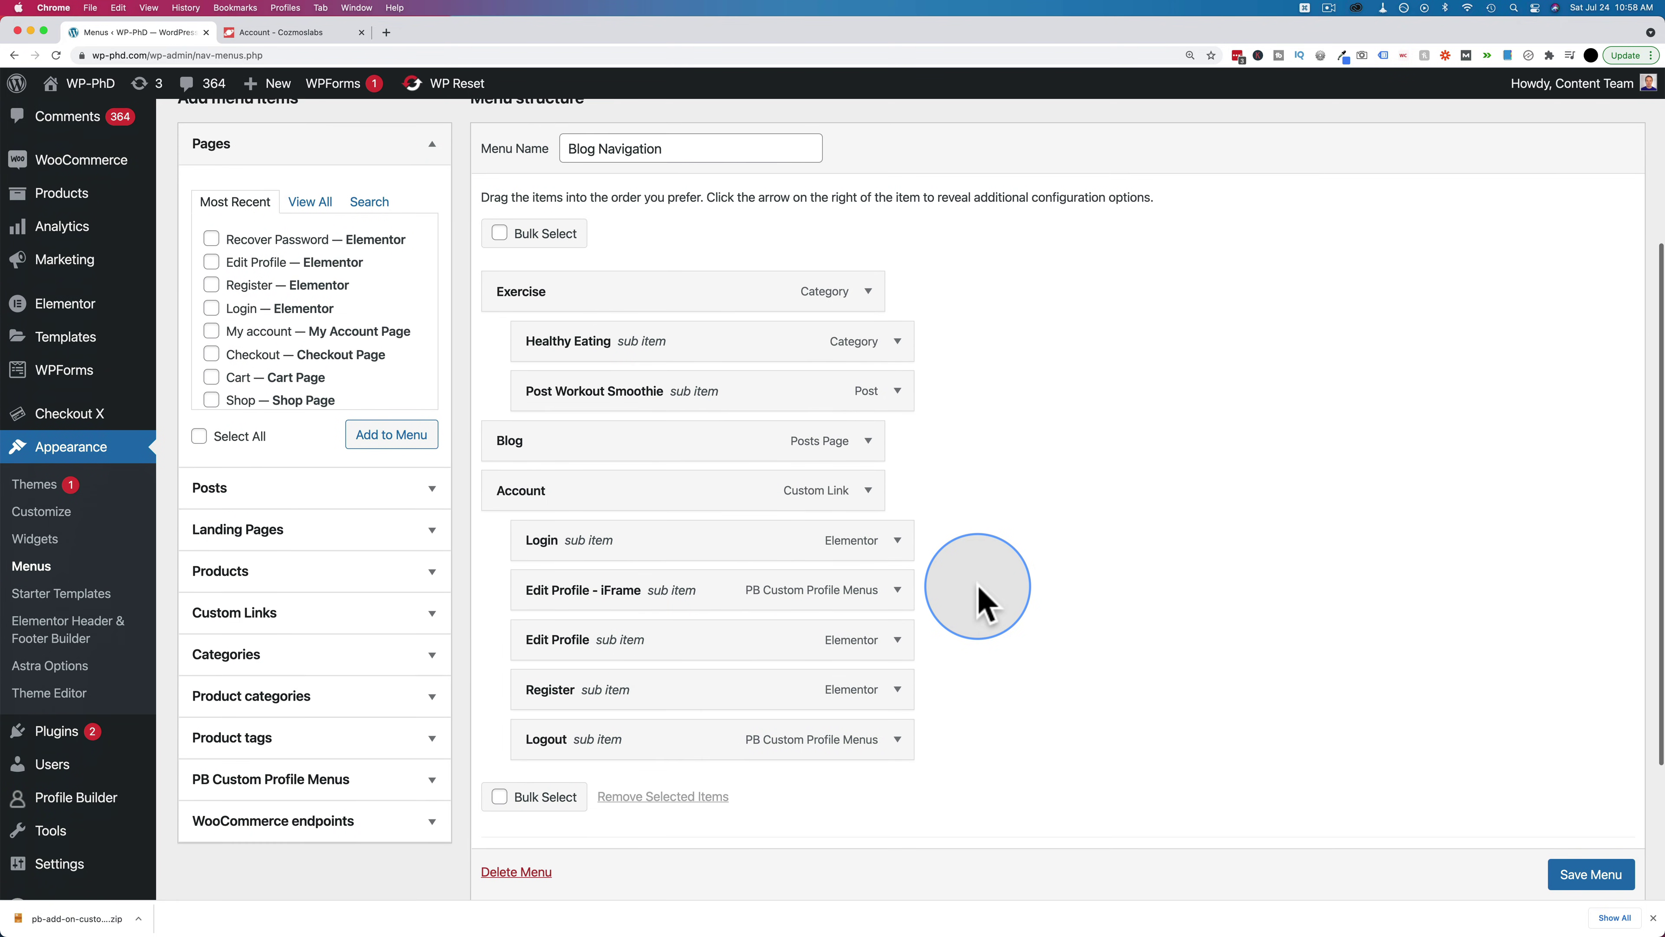
{"action": "left_click", "coordinate": [897, 494]}
{"action": "scroll", "coordinate": [590, 630], "scroll_direction": "down", "scroll_amount": 2}
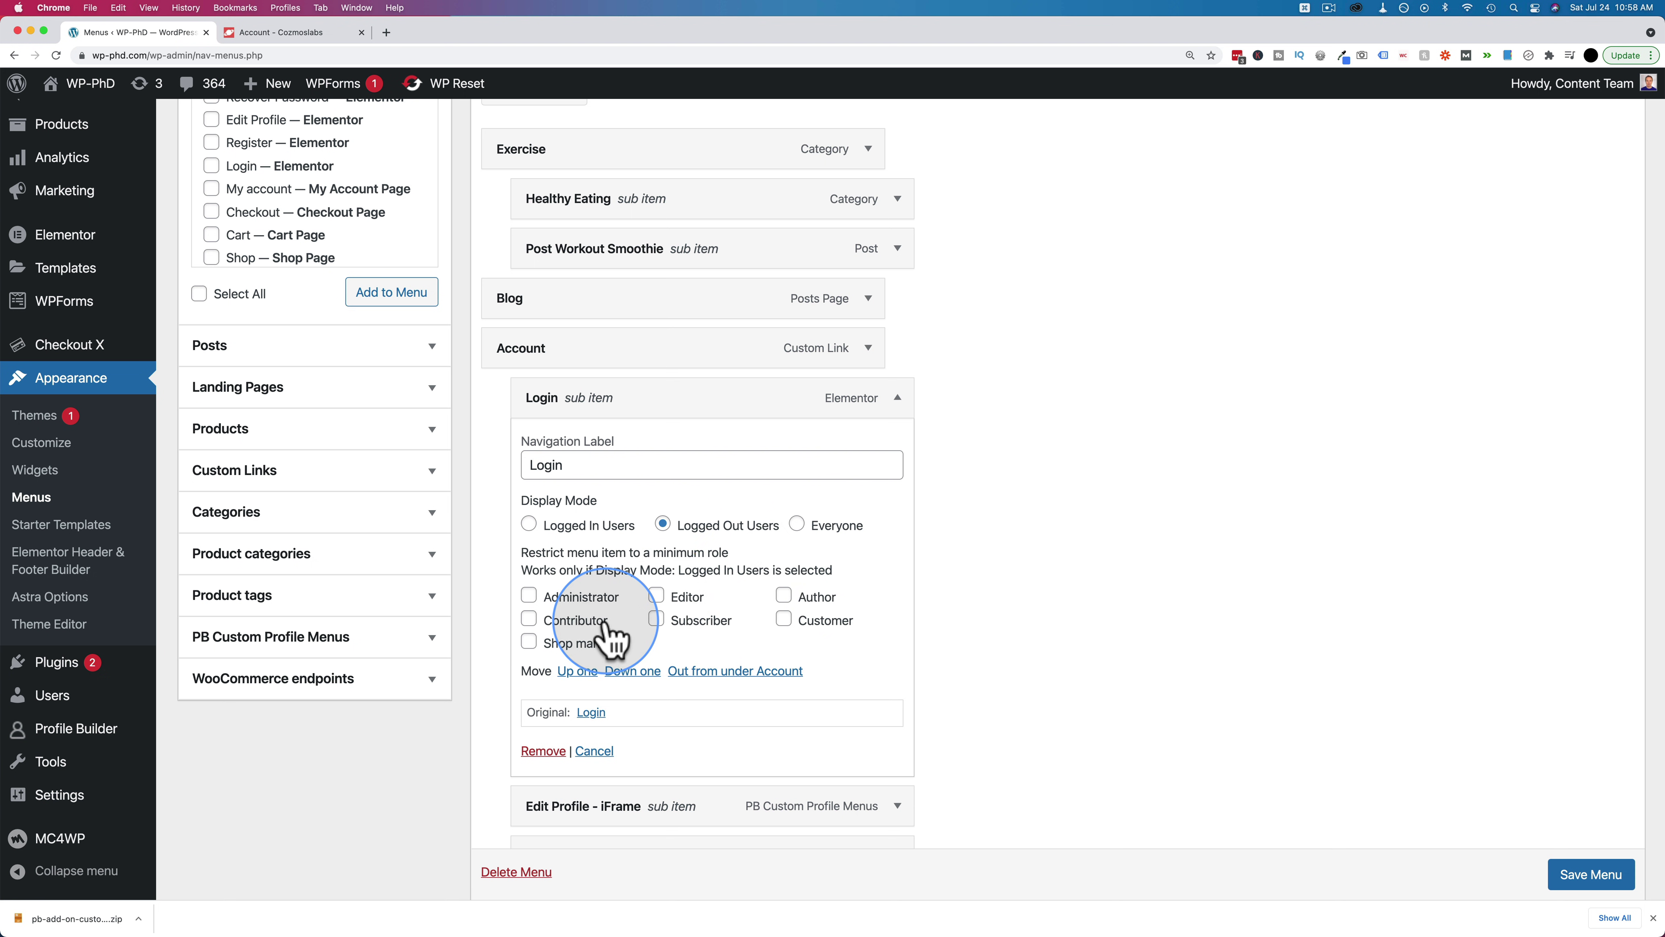
{"action": "scroll", "coordinate": [780, 622], "scroll_direction": "down", "scroll_amount": 1}
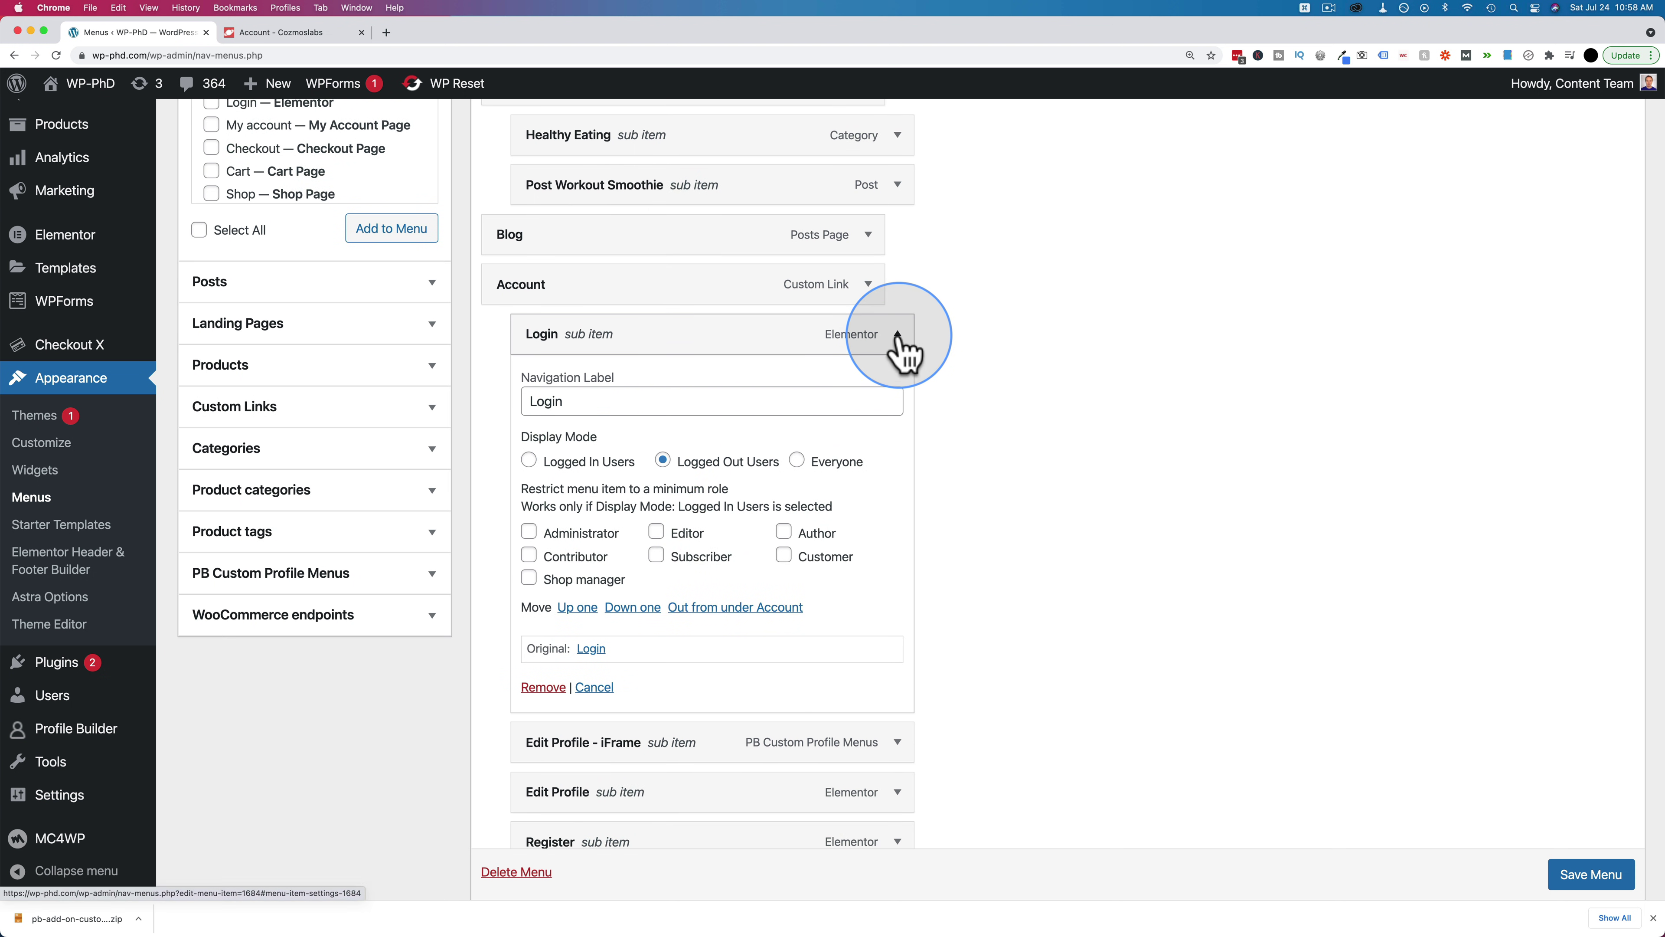
{"action": "left_click", "coordinate": [898, 335]}
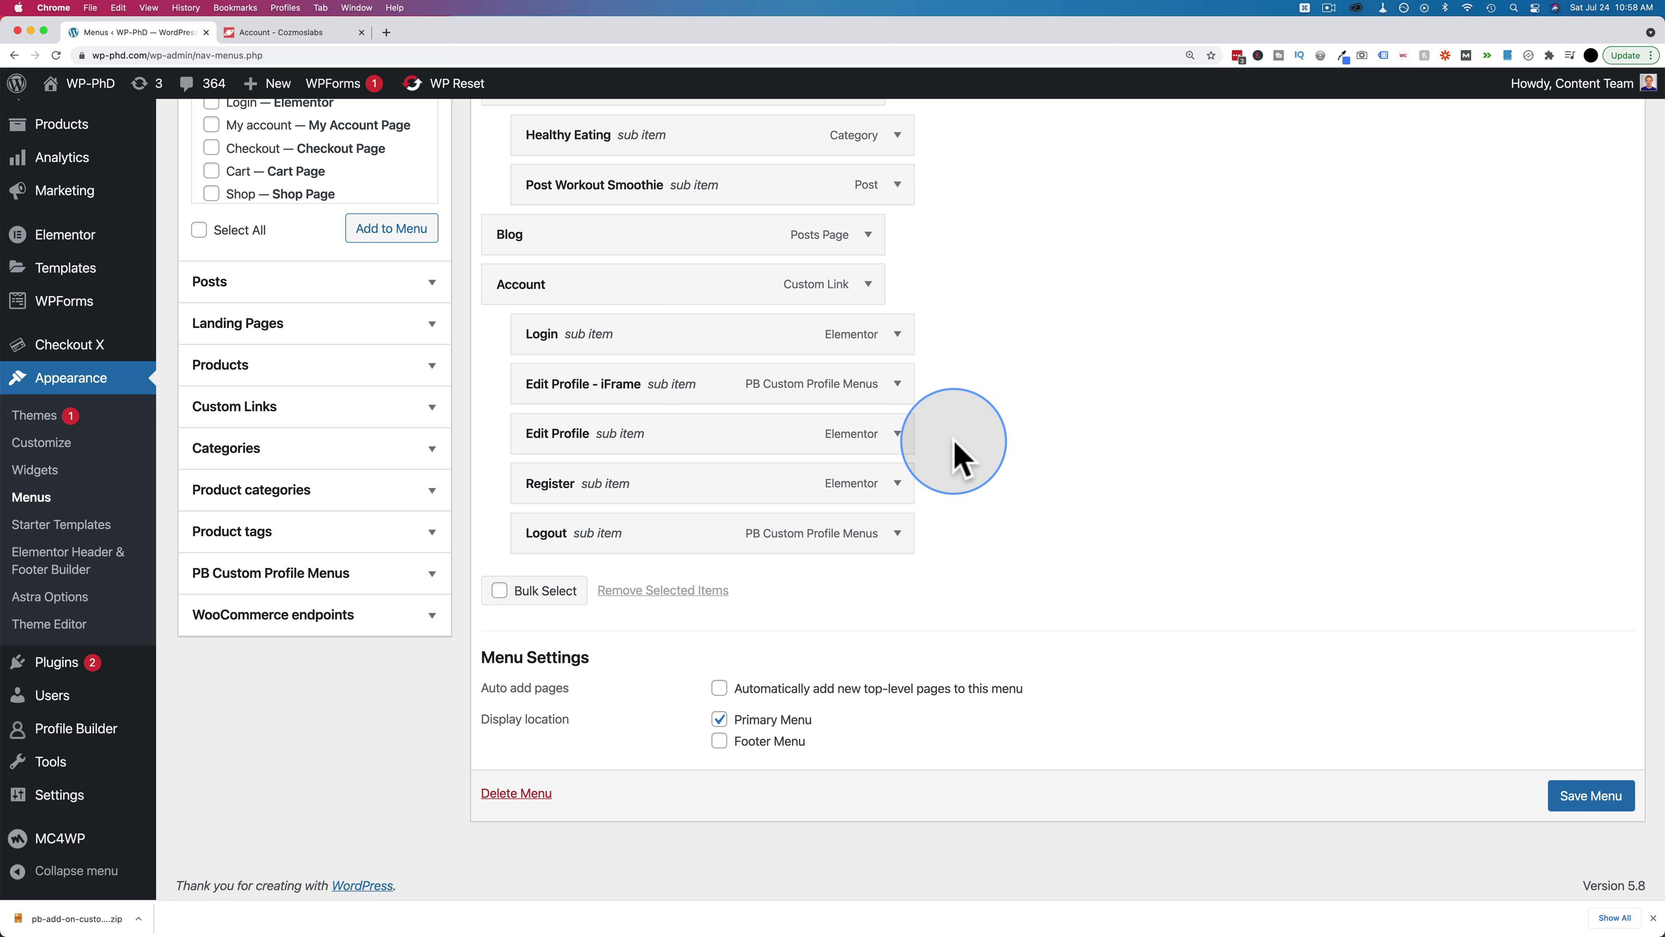
{"action": "key", "text": "super+grave"}
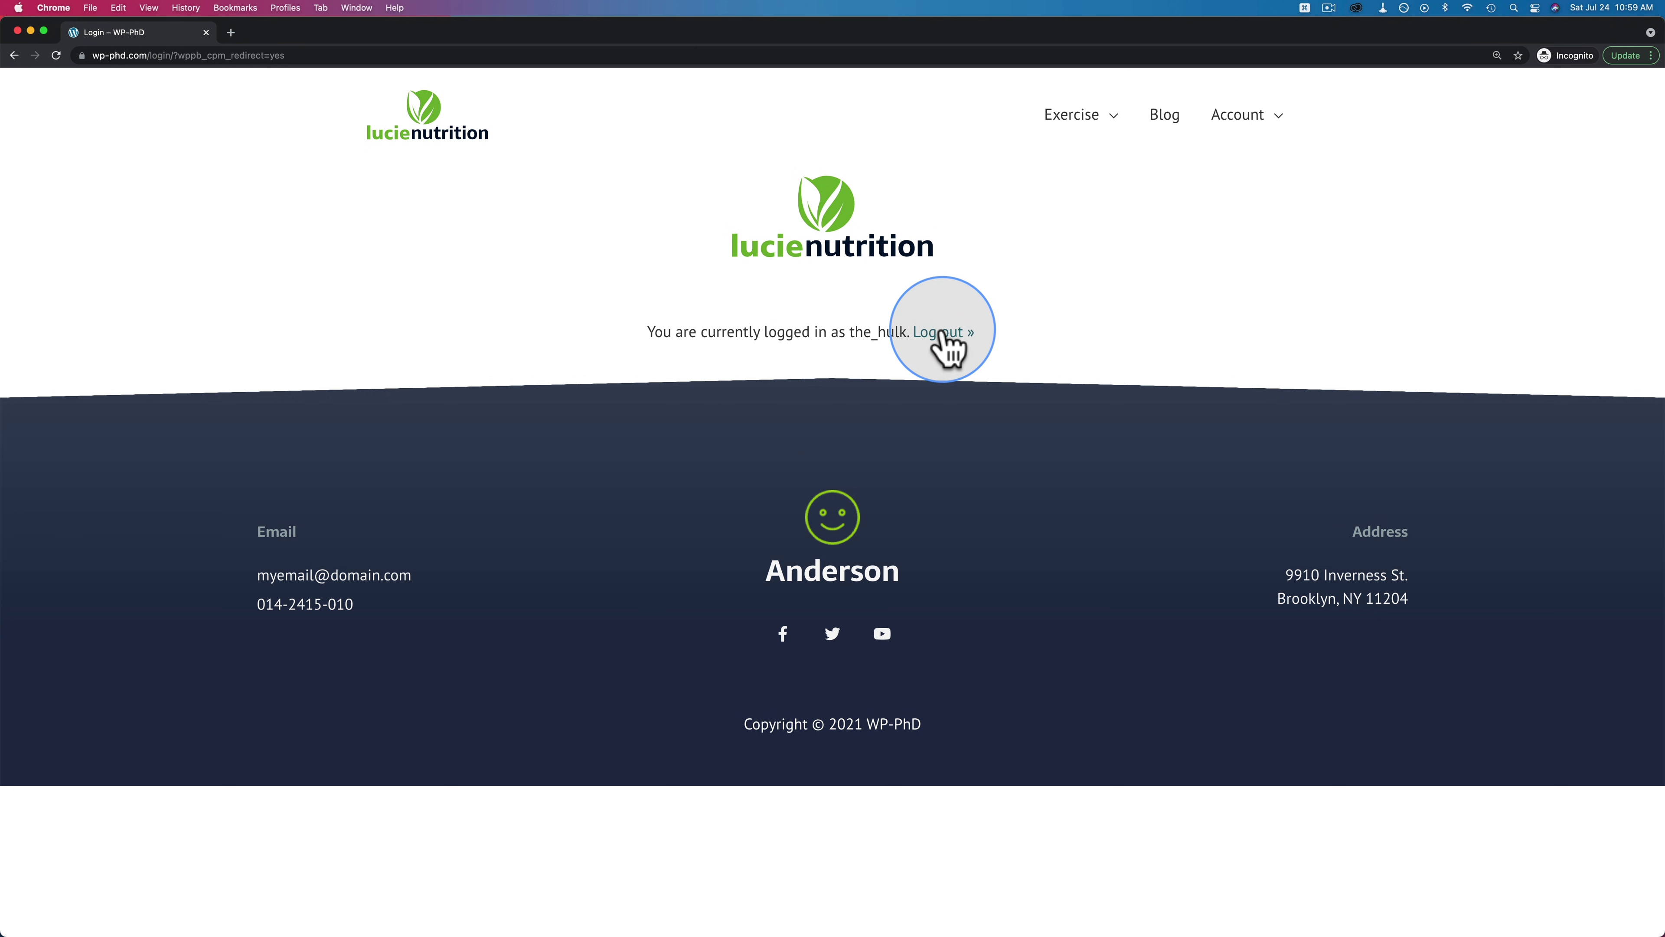
{"action": "key", "text": "super+grave"}
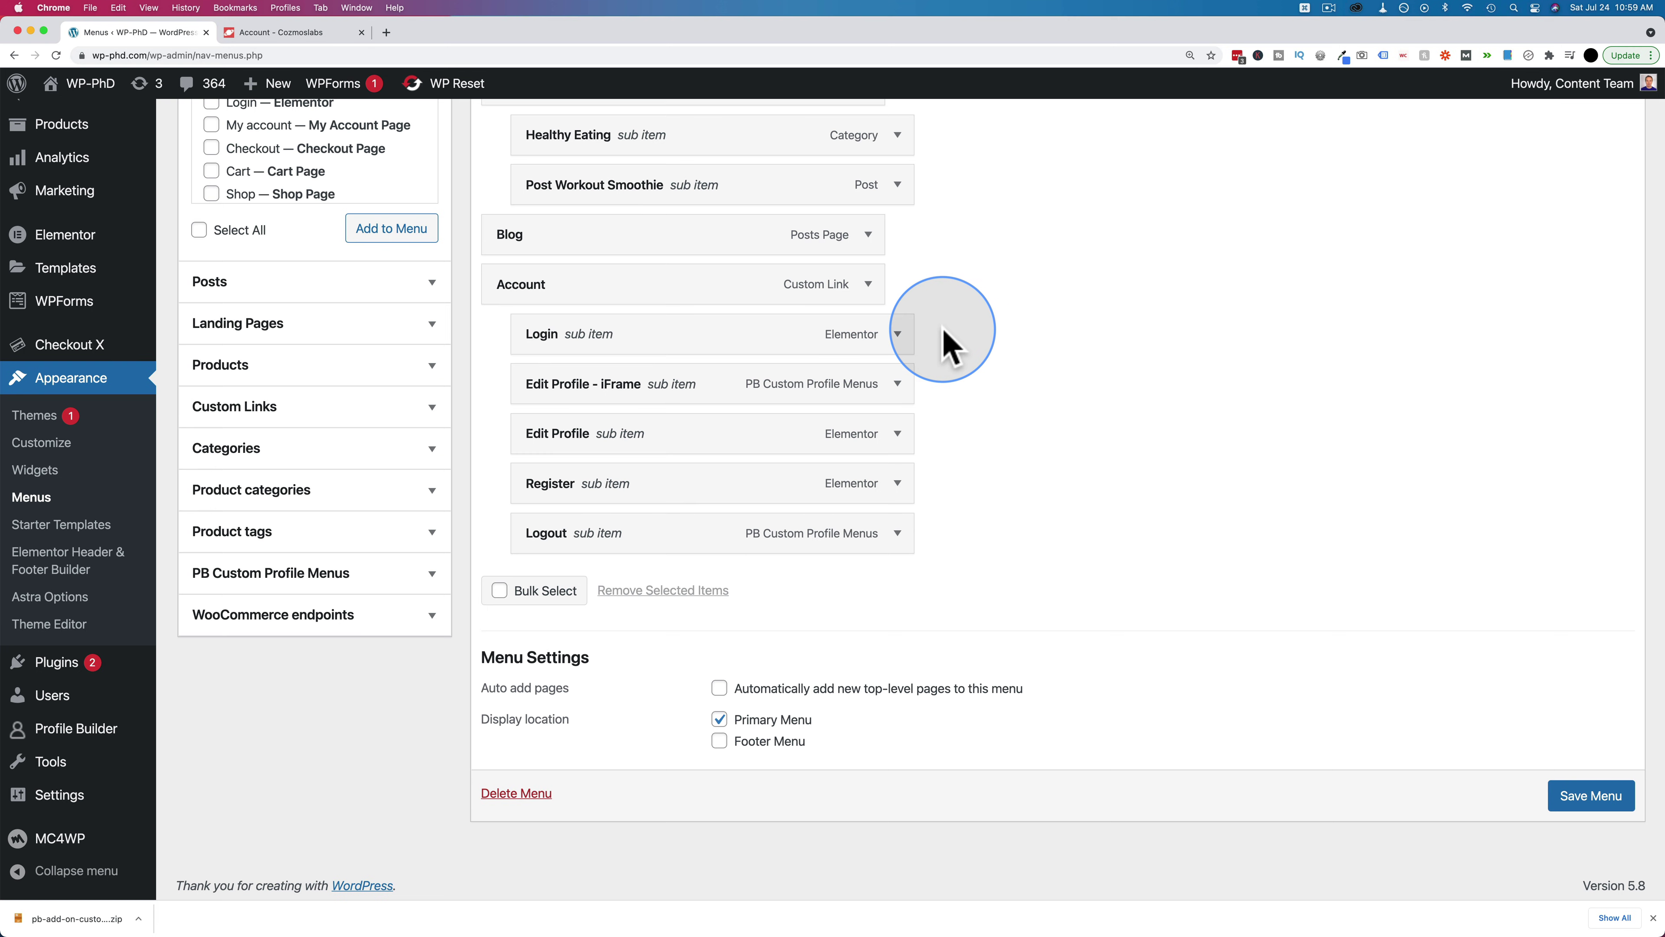
{"action": "mouse_move", "coordinate": [106, 747]}
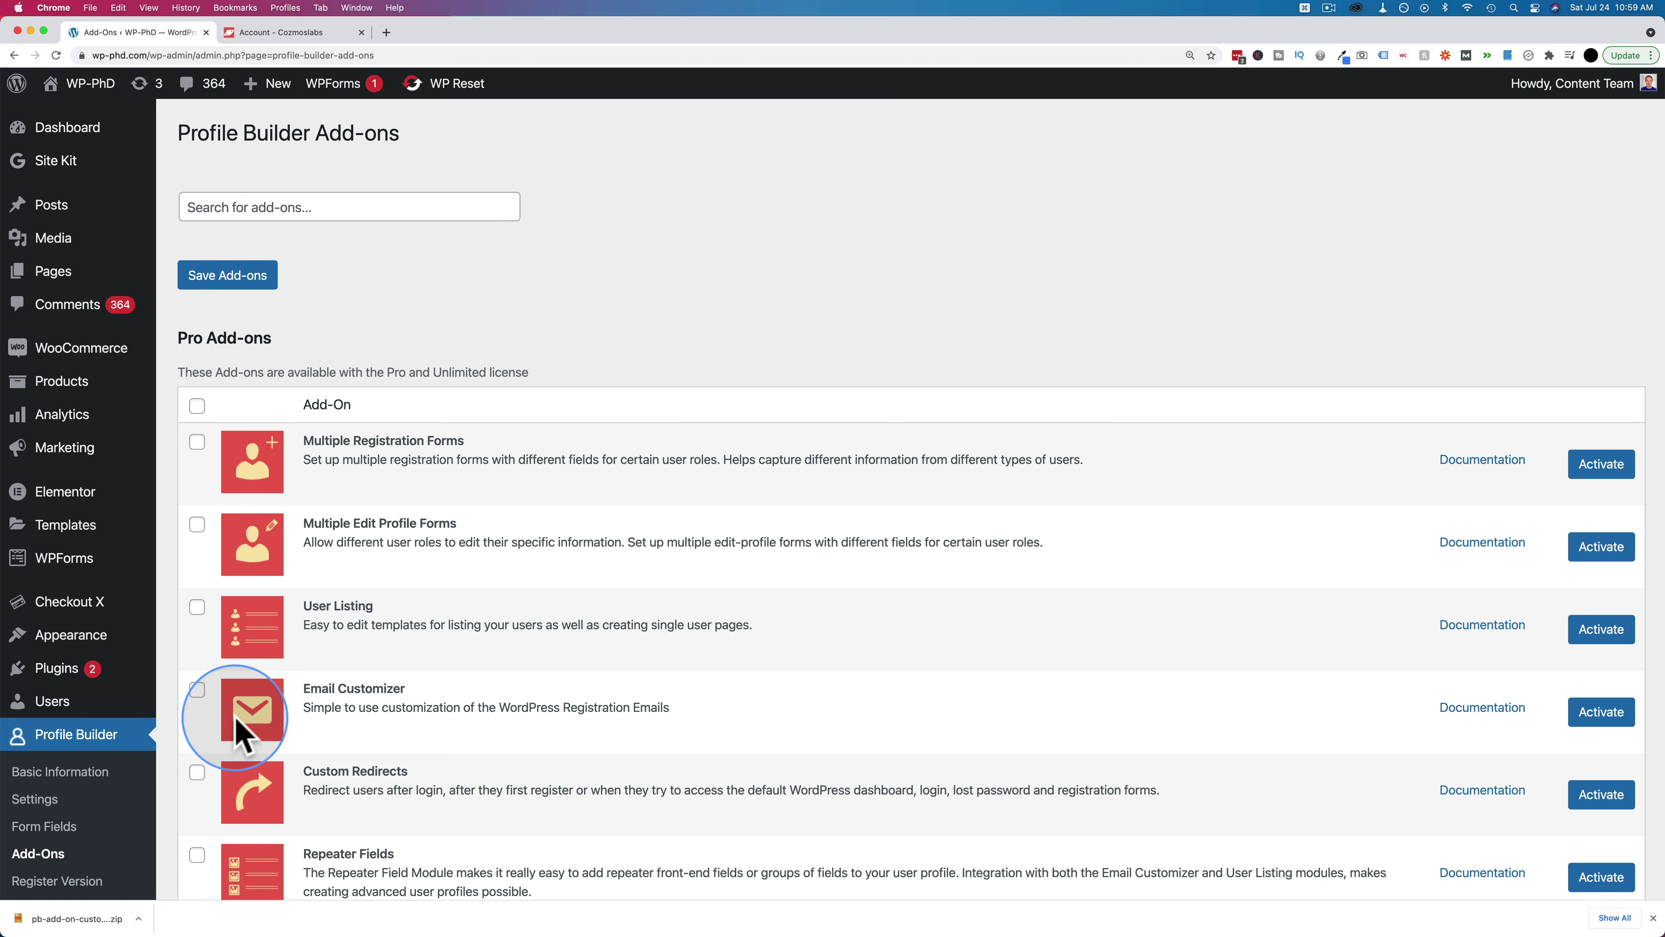
Find Custom Redirects in the Profile Builder Add-Ons list and activate it
{"action": "scroll", "coordinate": [518, 484], "scroll_direction": "down", "scroll_amount": 3}
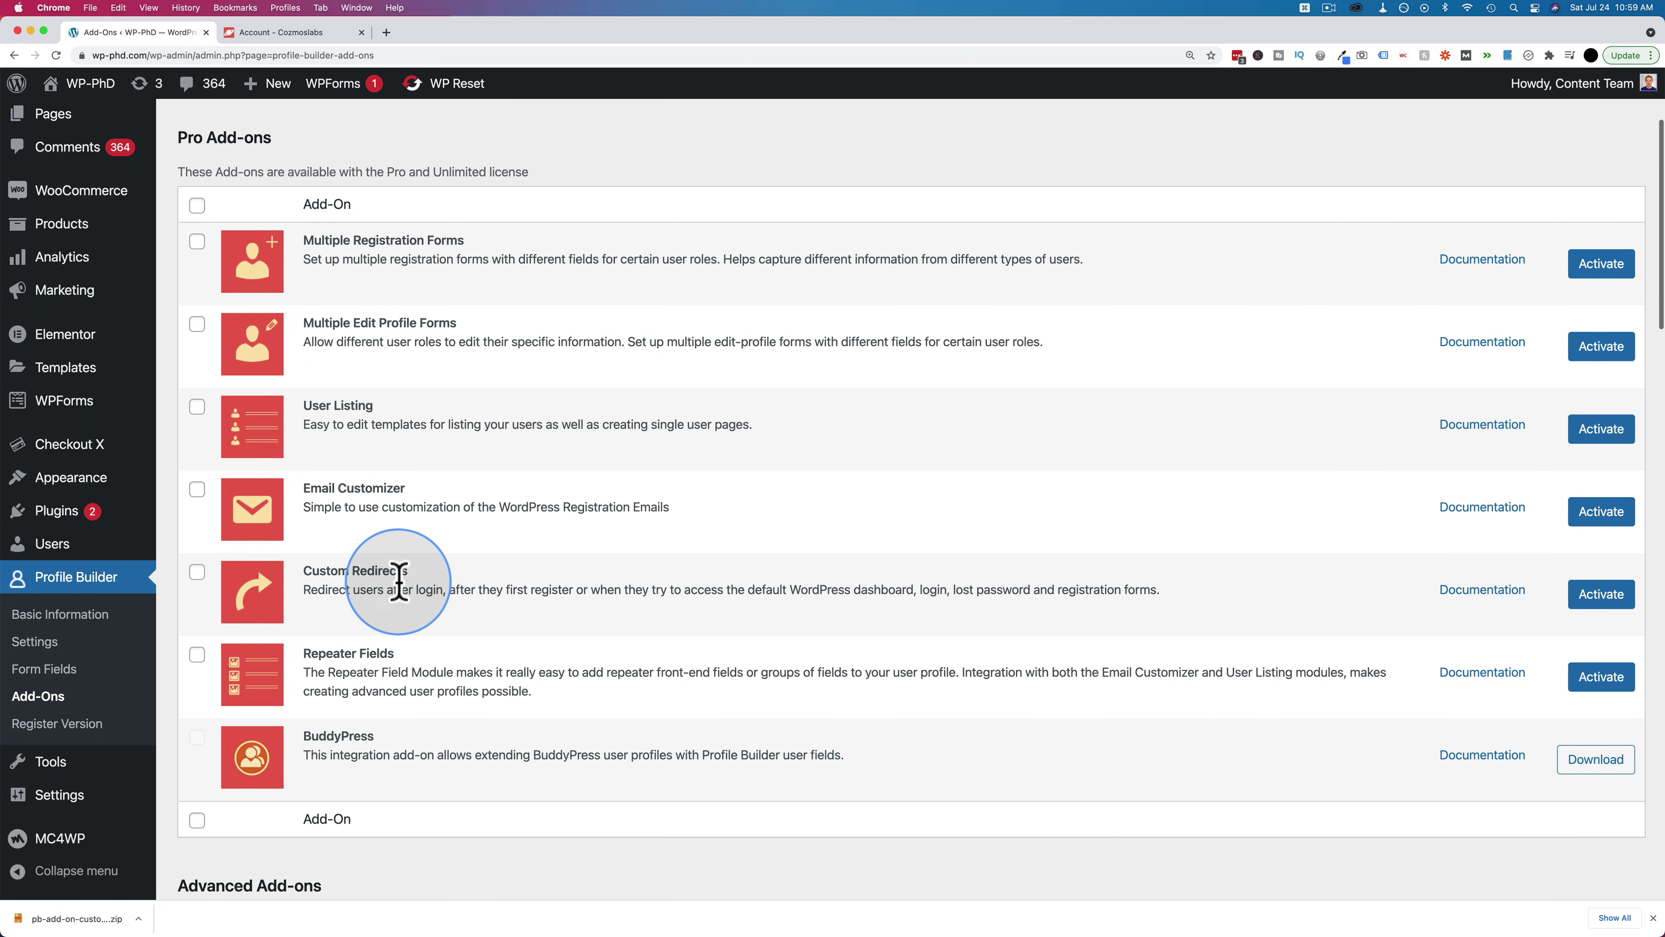
{"action": "scroll", "coordinate": [315, 583], "scroll_direction": "down", "scroll_amount": 1}
{"action": "left_click_drag", "start_coordinate": [304, 545], "coordinate": [443, 545]}
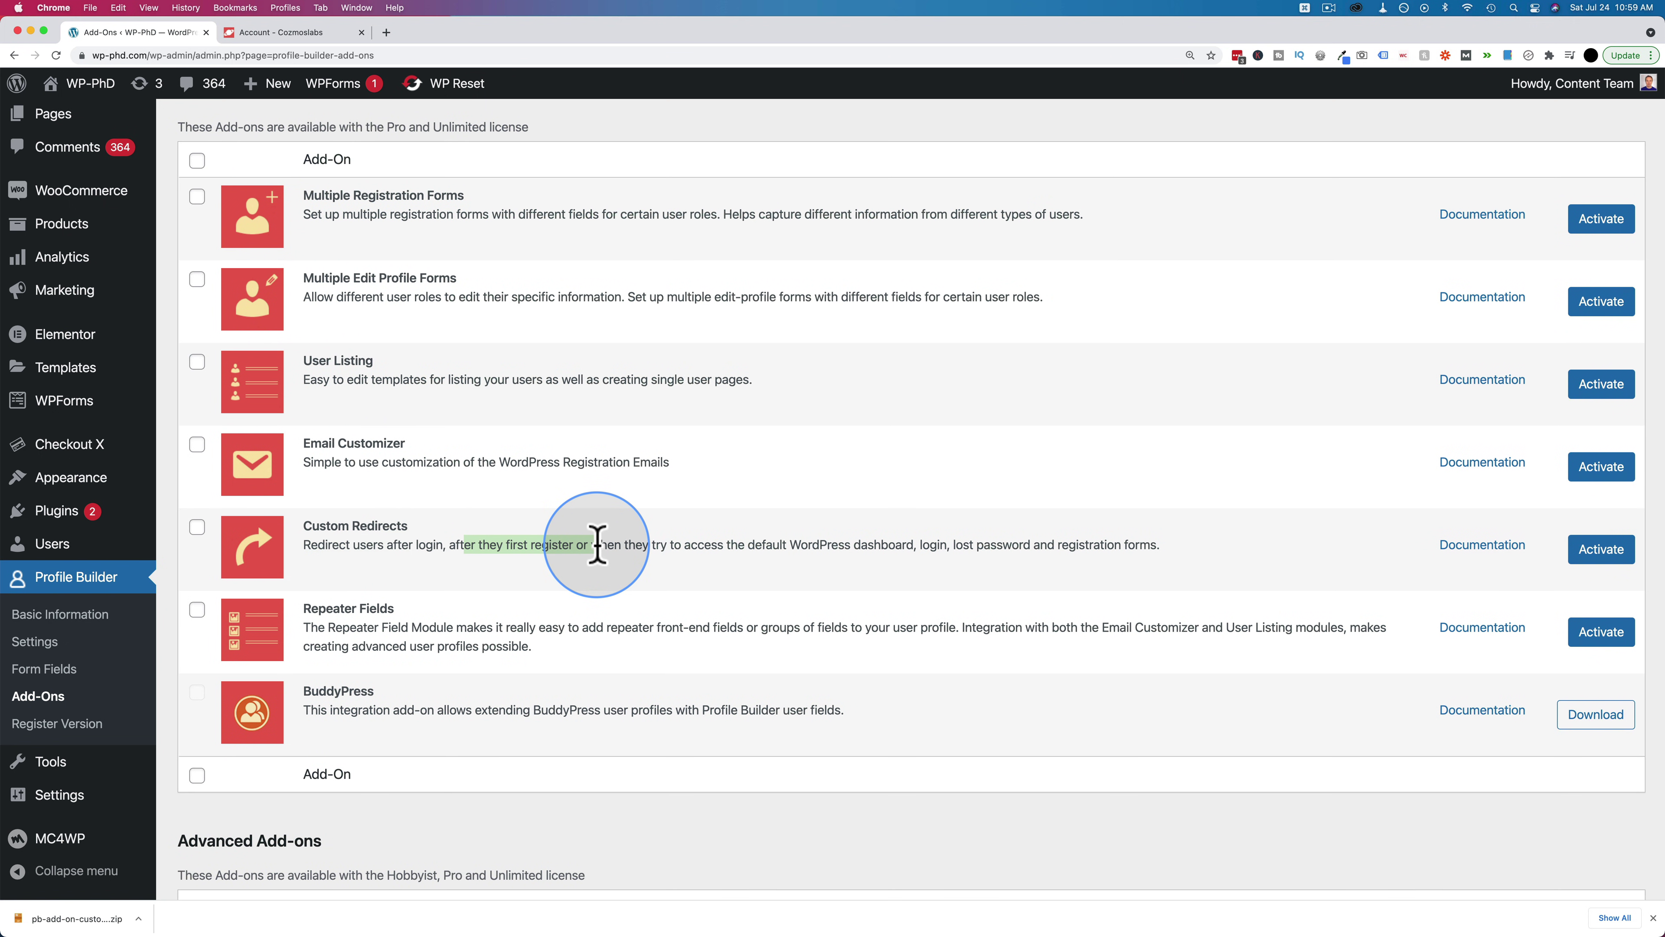
{"action": "left_click", "coordinate": [763, 544]}
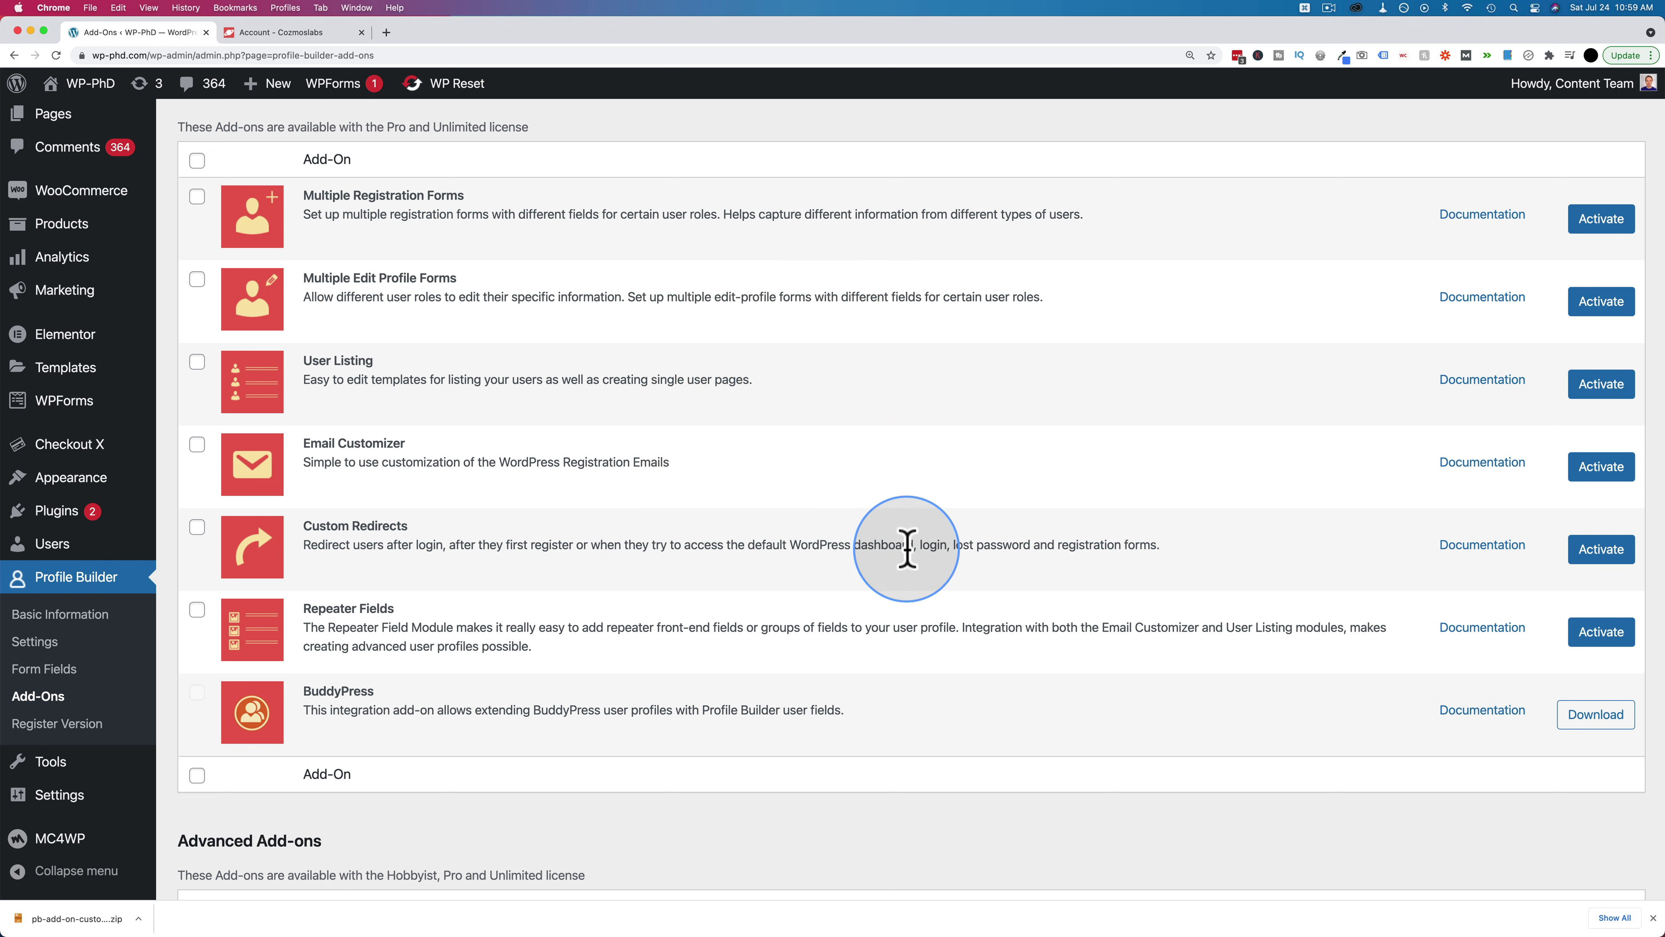
{"action": "left_click", "coordinate": [1602, 549]}
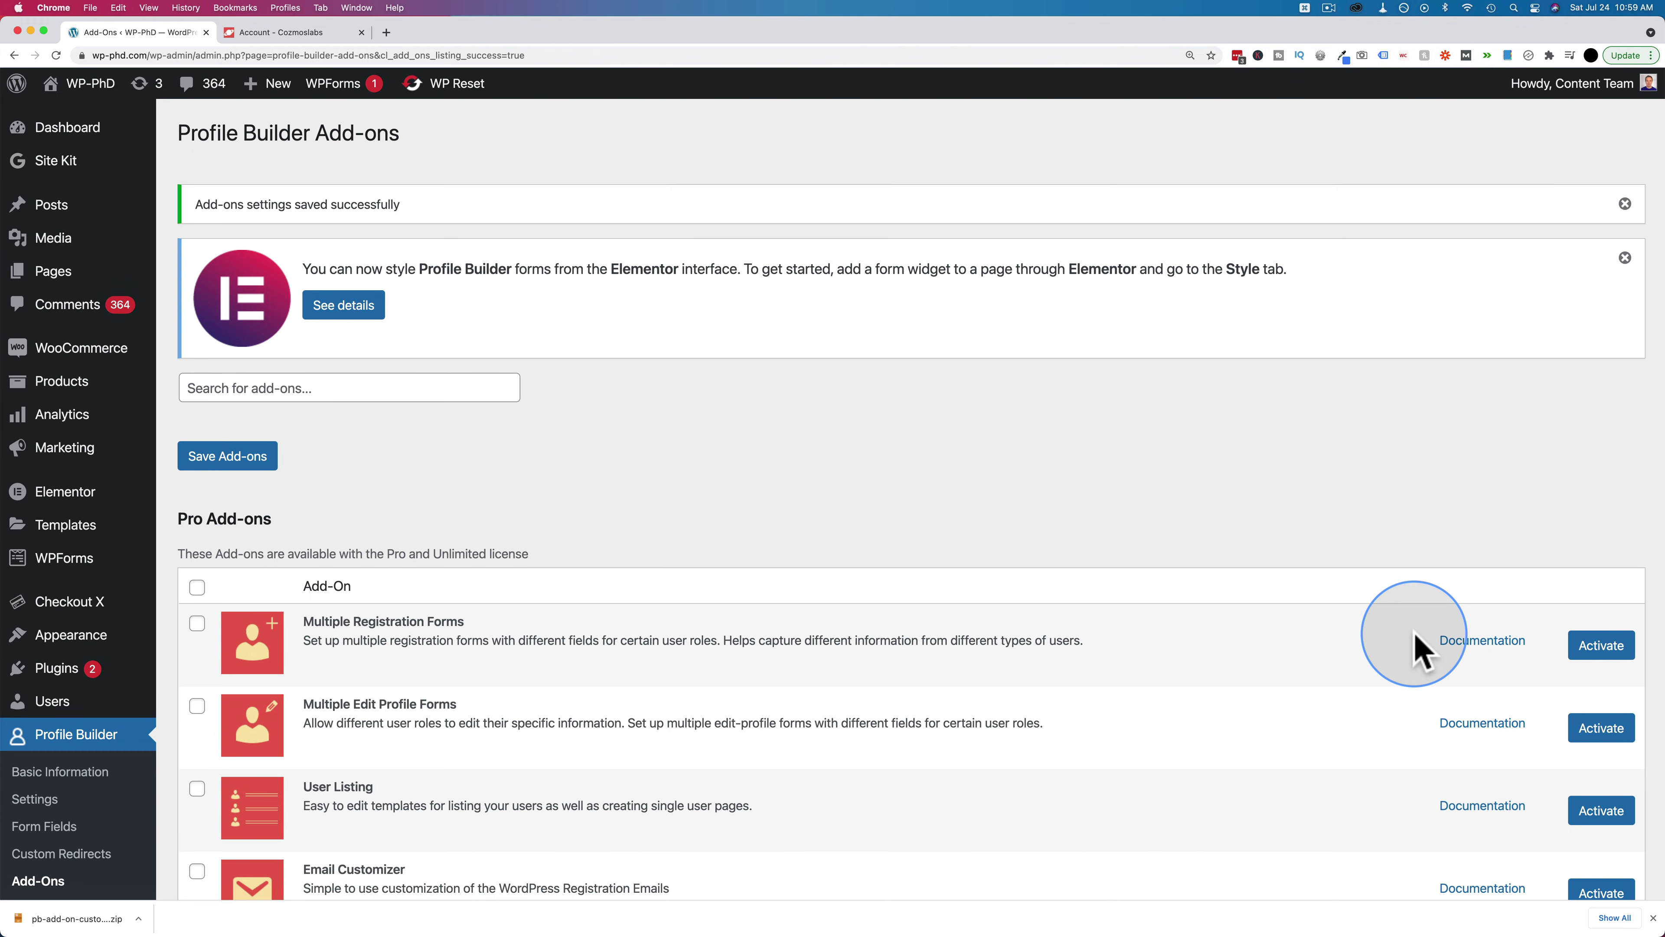
{"action": "scroll", "coordinate": [1416, 646], "scroll_direction": "down", "scroll_amount": 7}
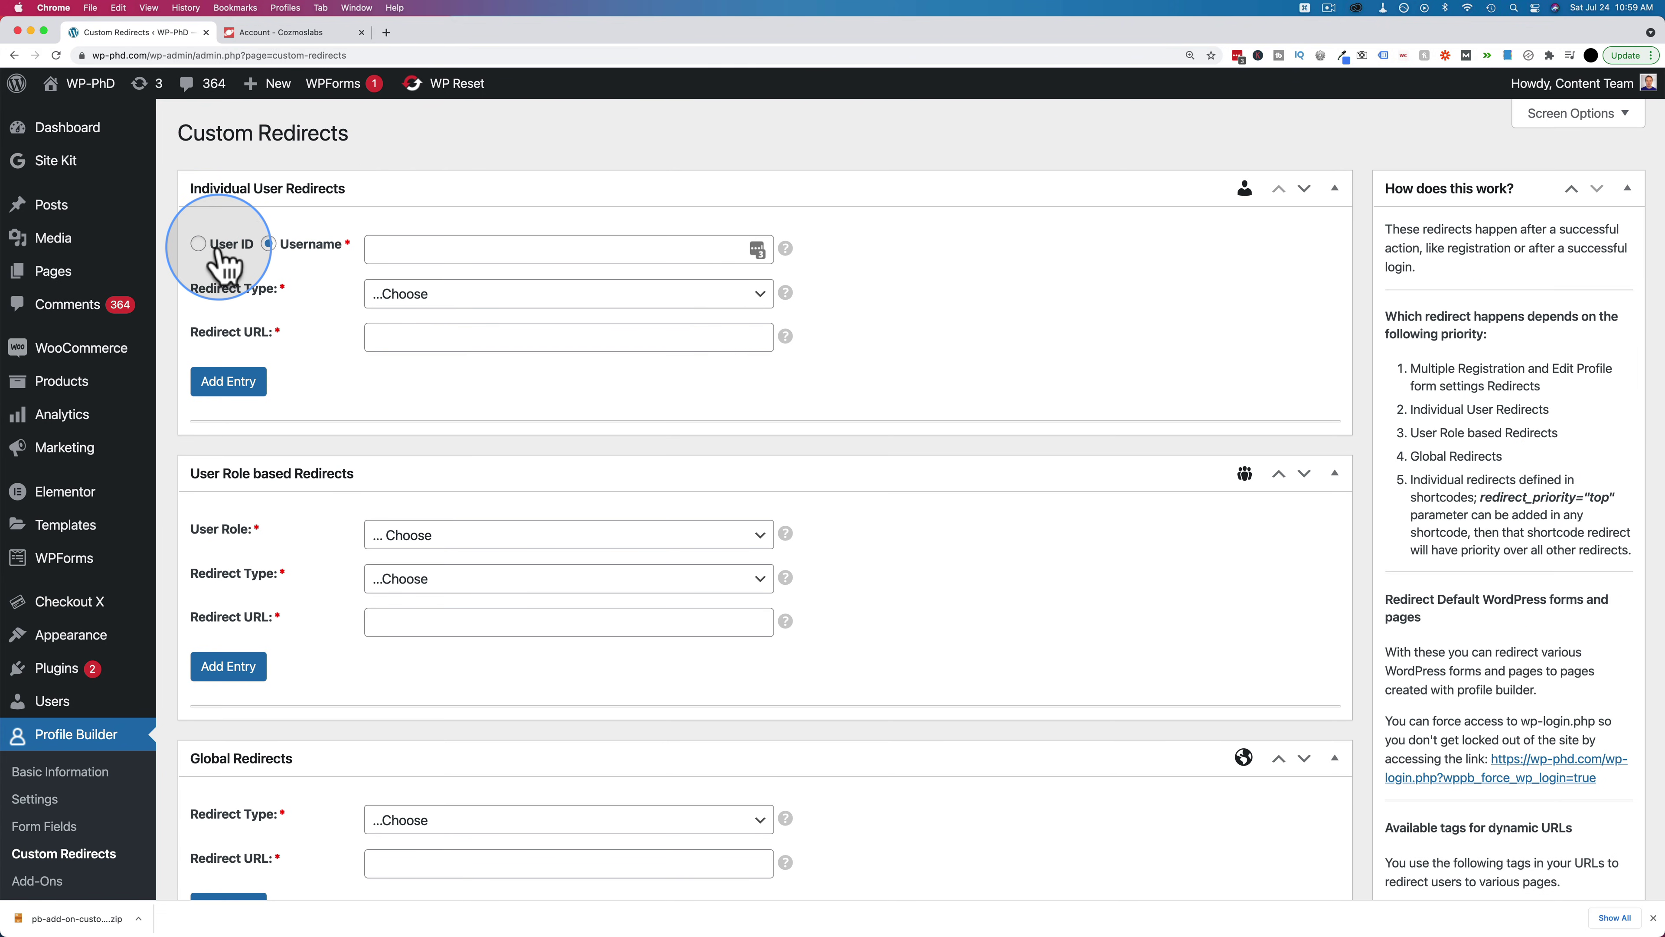
Set the Global Redirects entry type to After Login and focus its URL field
{"action": "scroll", "coordinate": [316, 394], "scroll_direction": "down", "scroll_amount": 5}
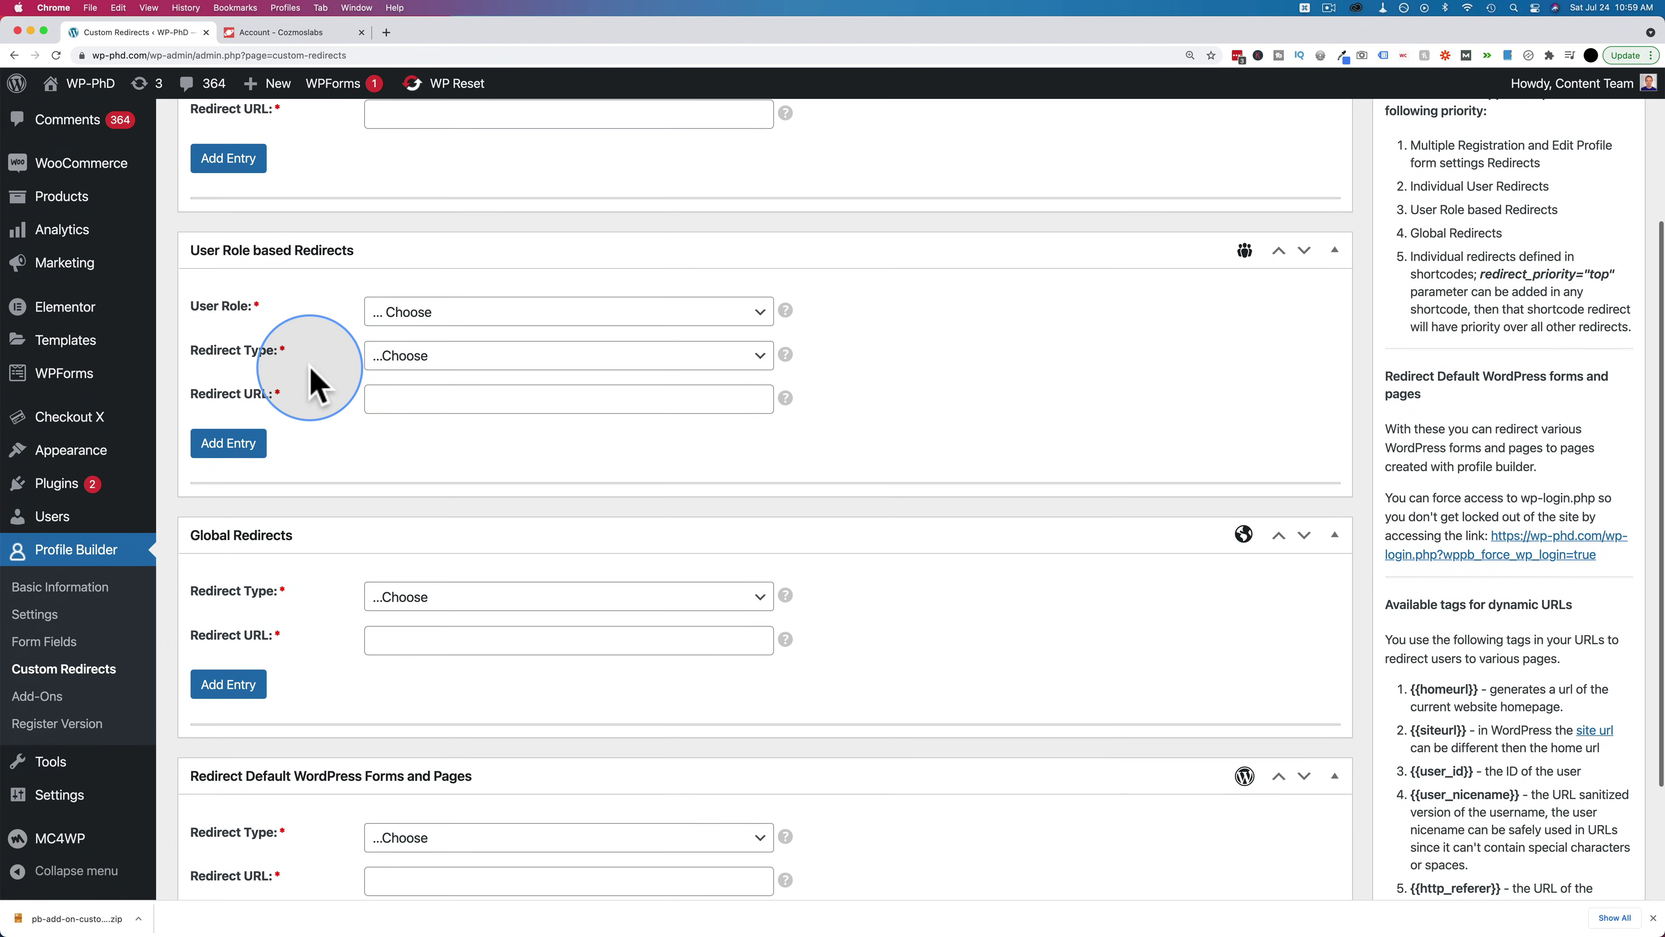
{"action": "scroll", "coordinate": [327, 376], "scroll_direction": "down", "scroll_amount": 4}
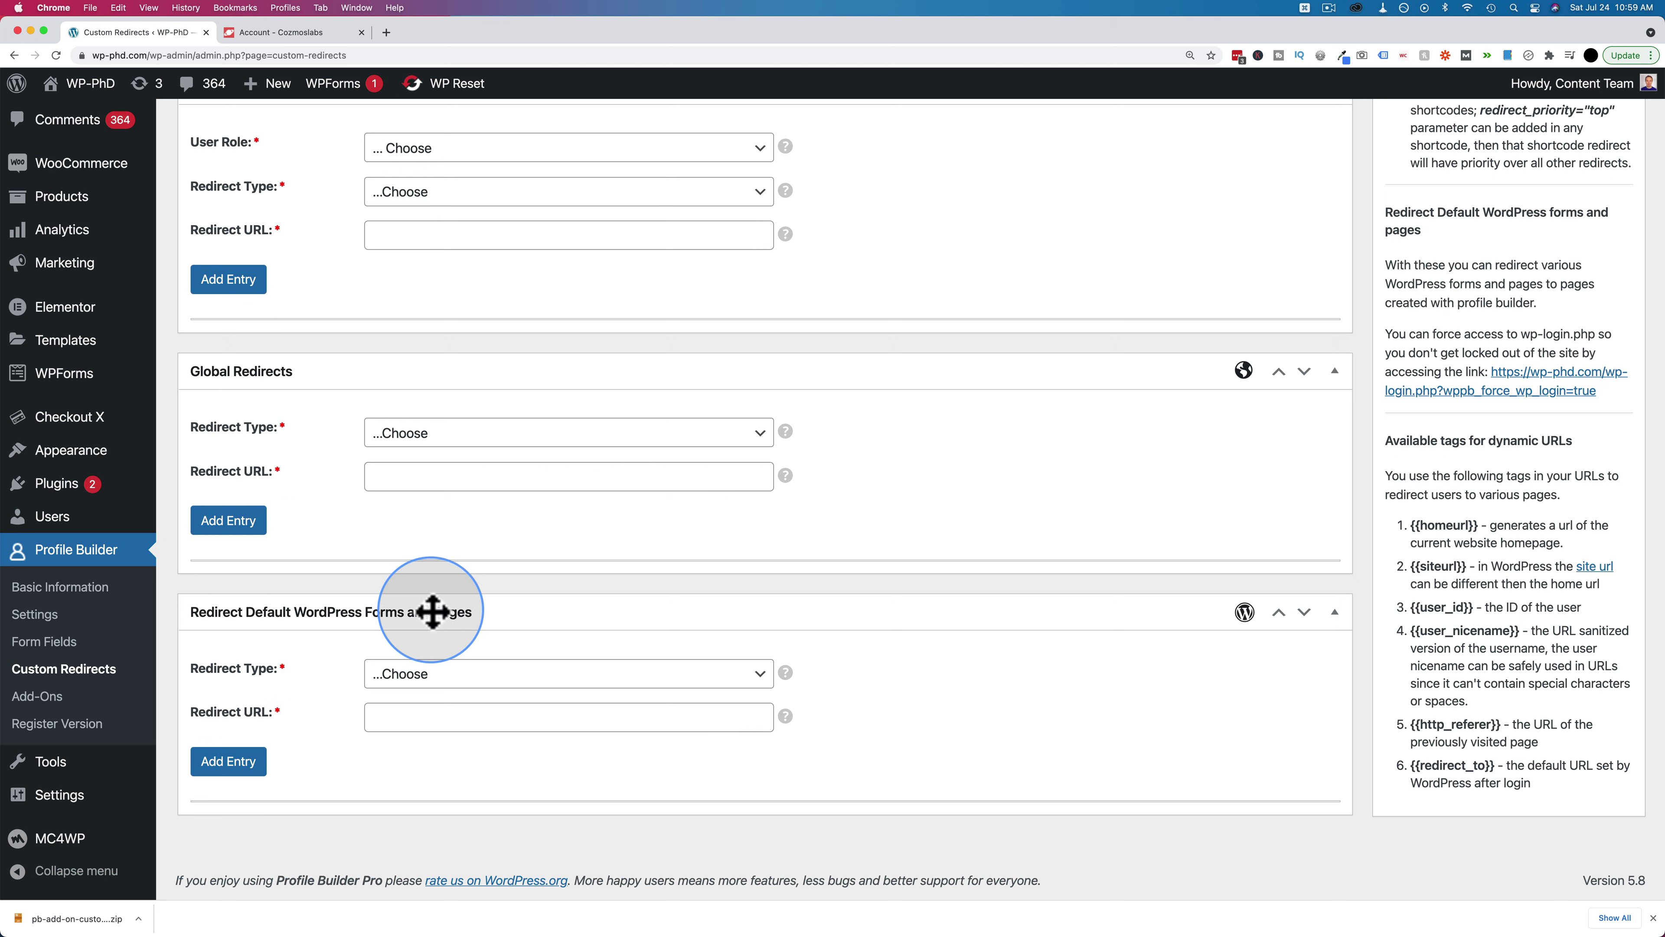
{"action": "scroll", "coordinate": [297, 446], "scroll_direction": "up", "scroll_amount": 4}
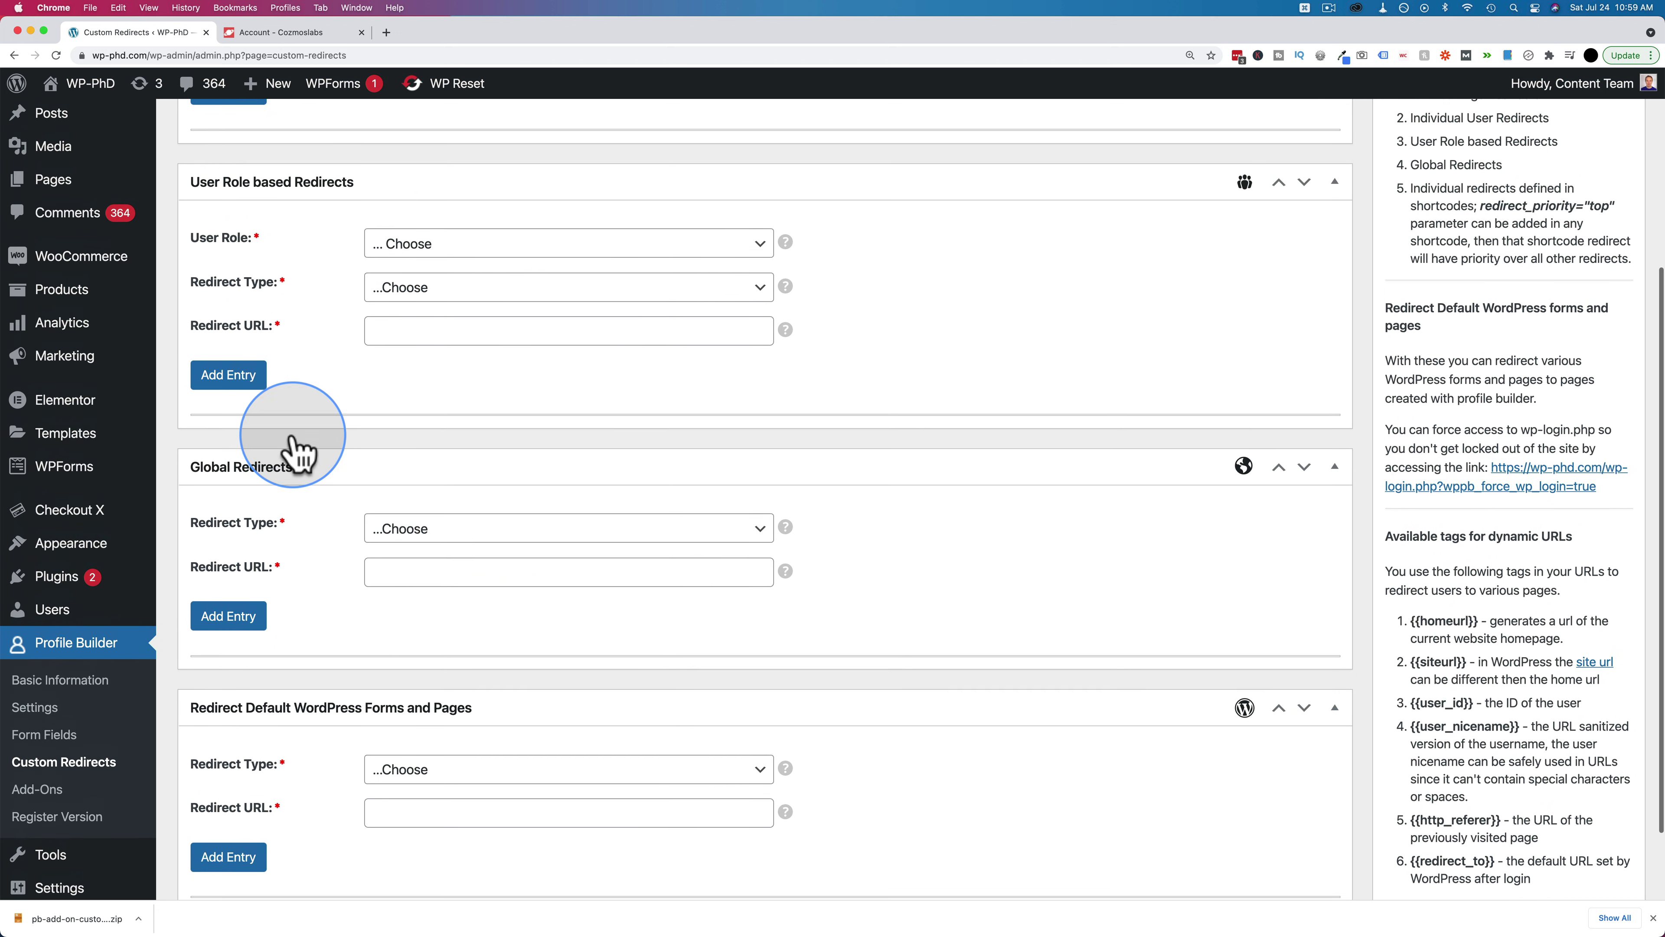
{"action": "scroll", "coordinate": [298, 446], "scroll_direction": "down", "scroll_amount": 4}
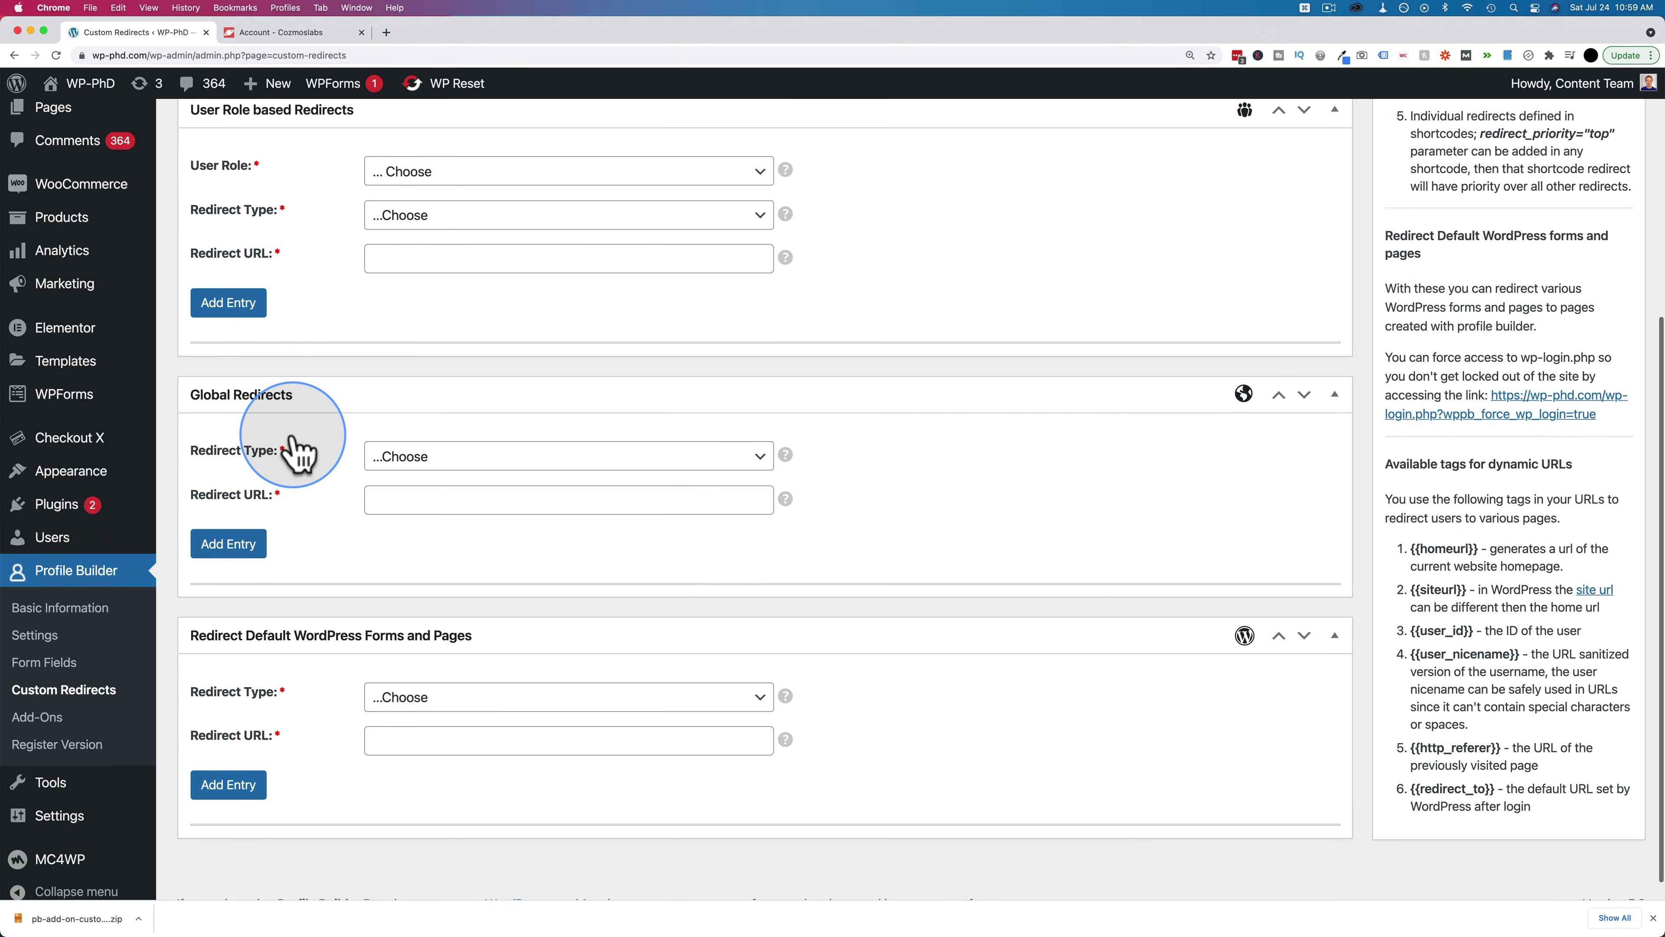
{"action": "left_click", "coordinate": [425, 433]}
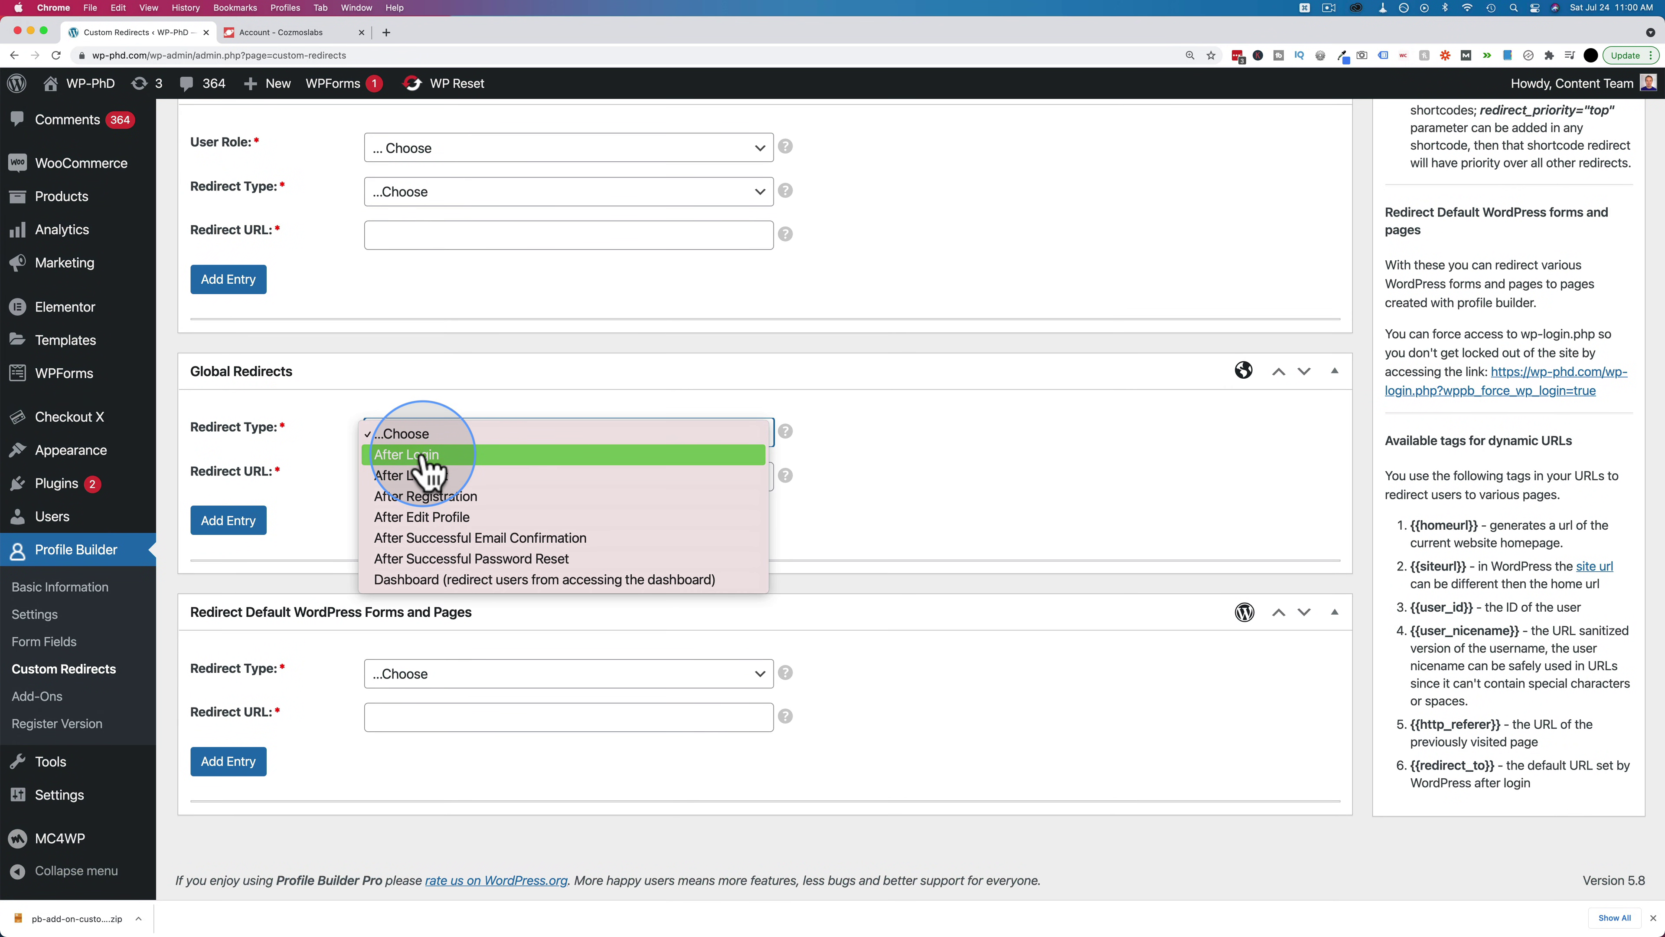
{"action": "left_click", "coordinate": [423, 454]}
{"action": "left_click", "coordinate": [420, 477]}
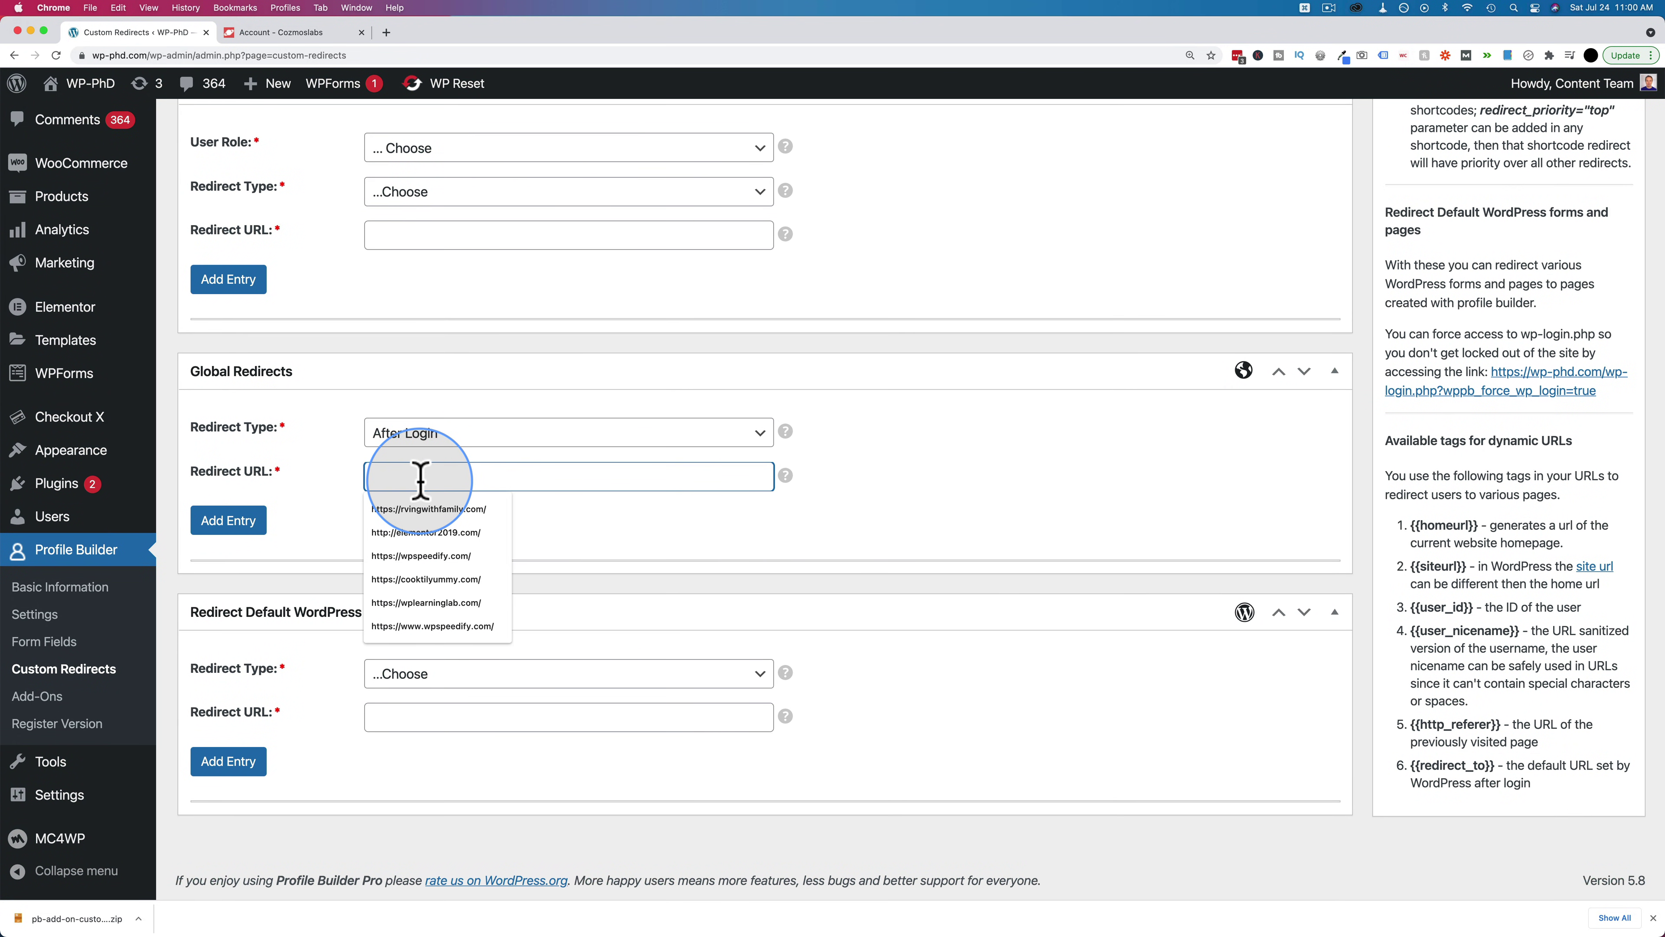
{"action": "scroll", "coordinate": [360, 495], "scroll_direction": "up", "scroll_amount": 10}
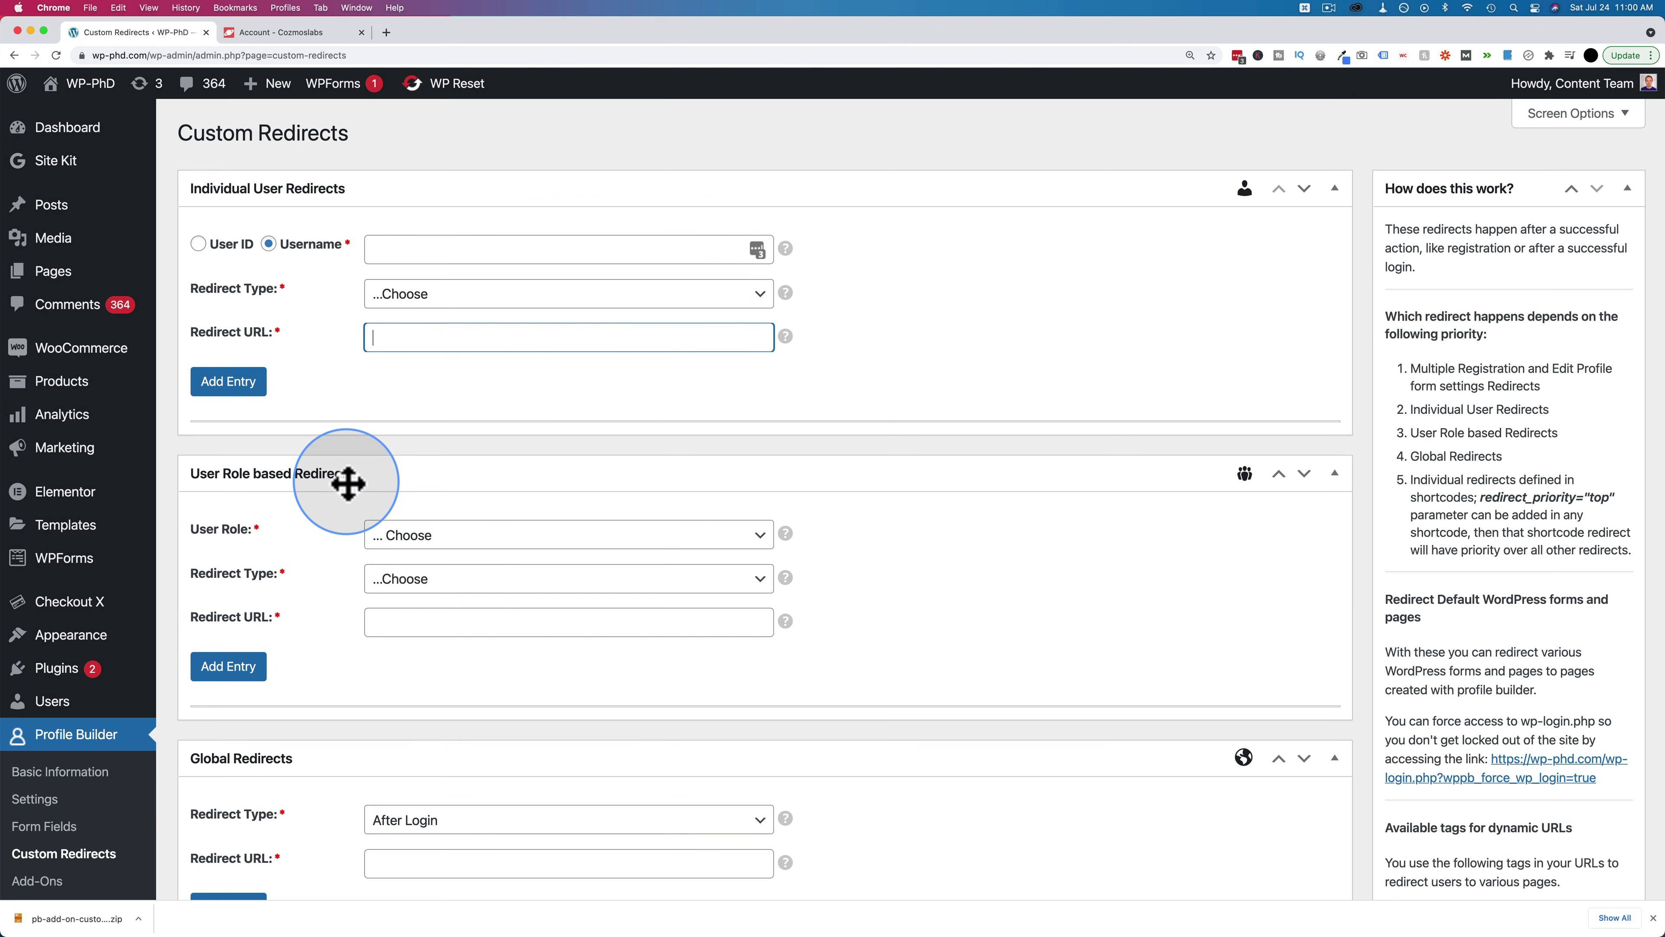
{"action": "scroll", "coordinate": [335, 543], "scroll_direction": "down", "scroll_amount": 1}
{"action": "scroll", "coordinate": [334, 543], "scroll_direction": "down", "scroll_amount": 5}
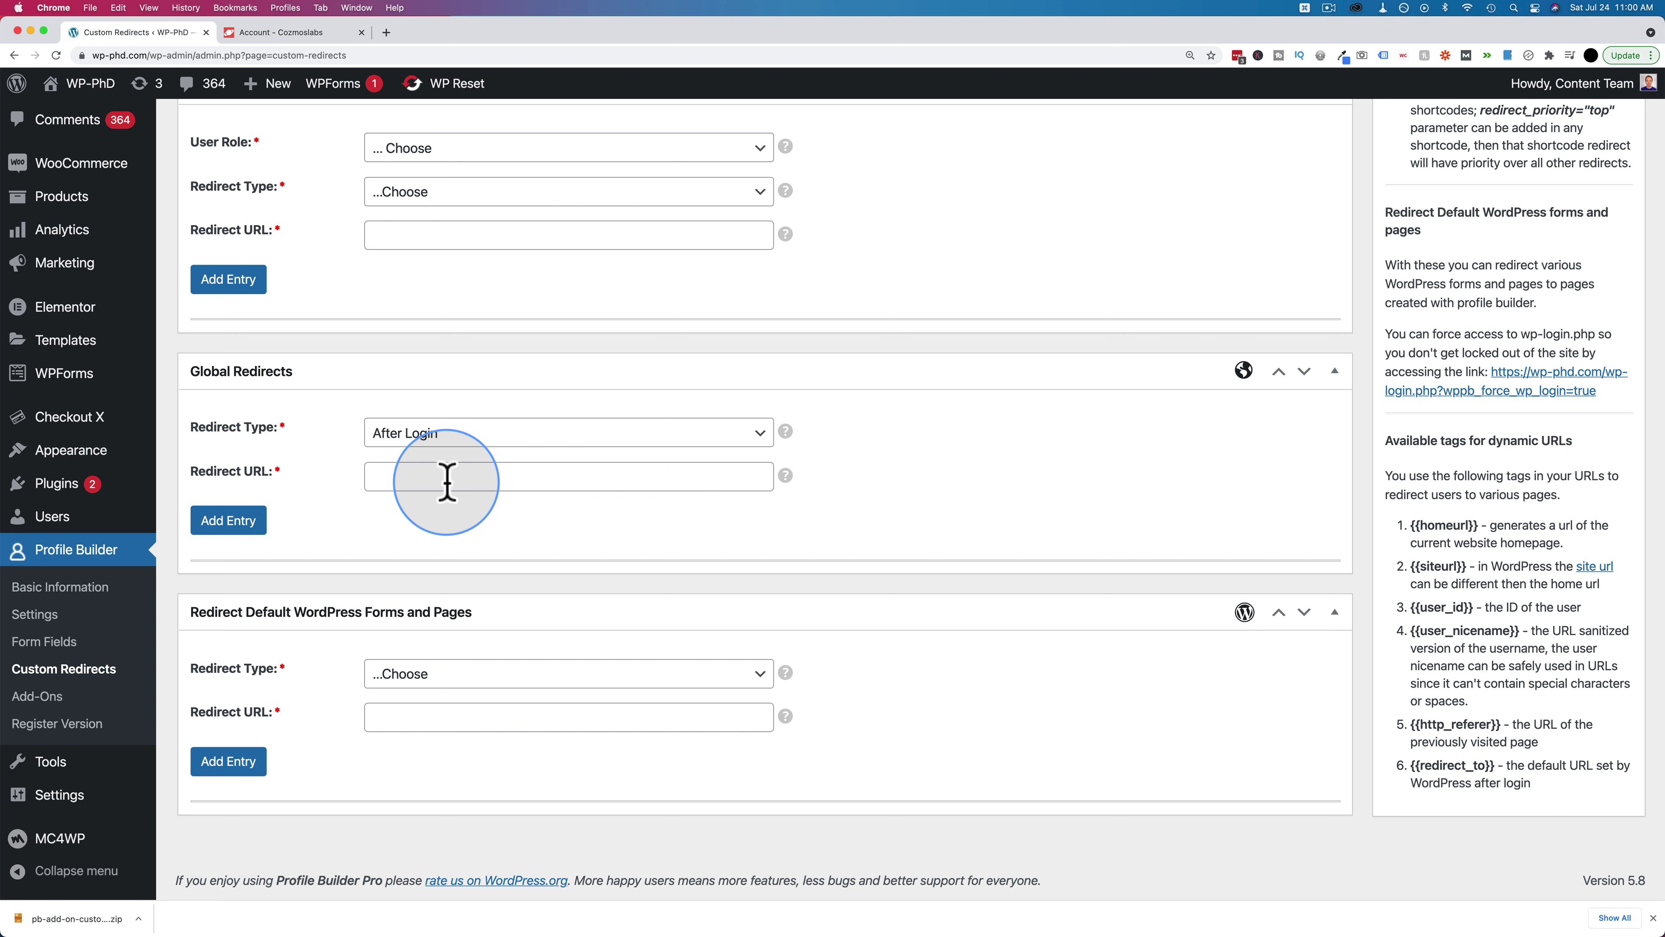
{"action": "left_click", "coordinate": [447, 482]}
{"action": "left_click", "coordinate": [417, 505]}
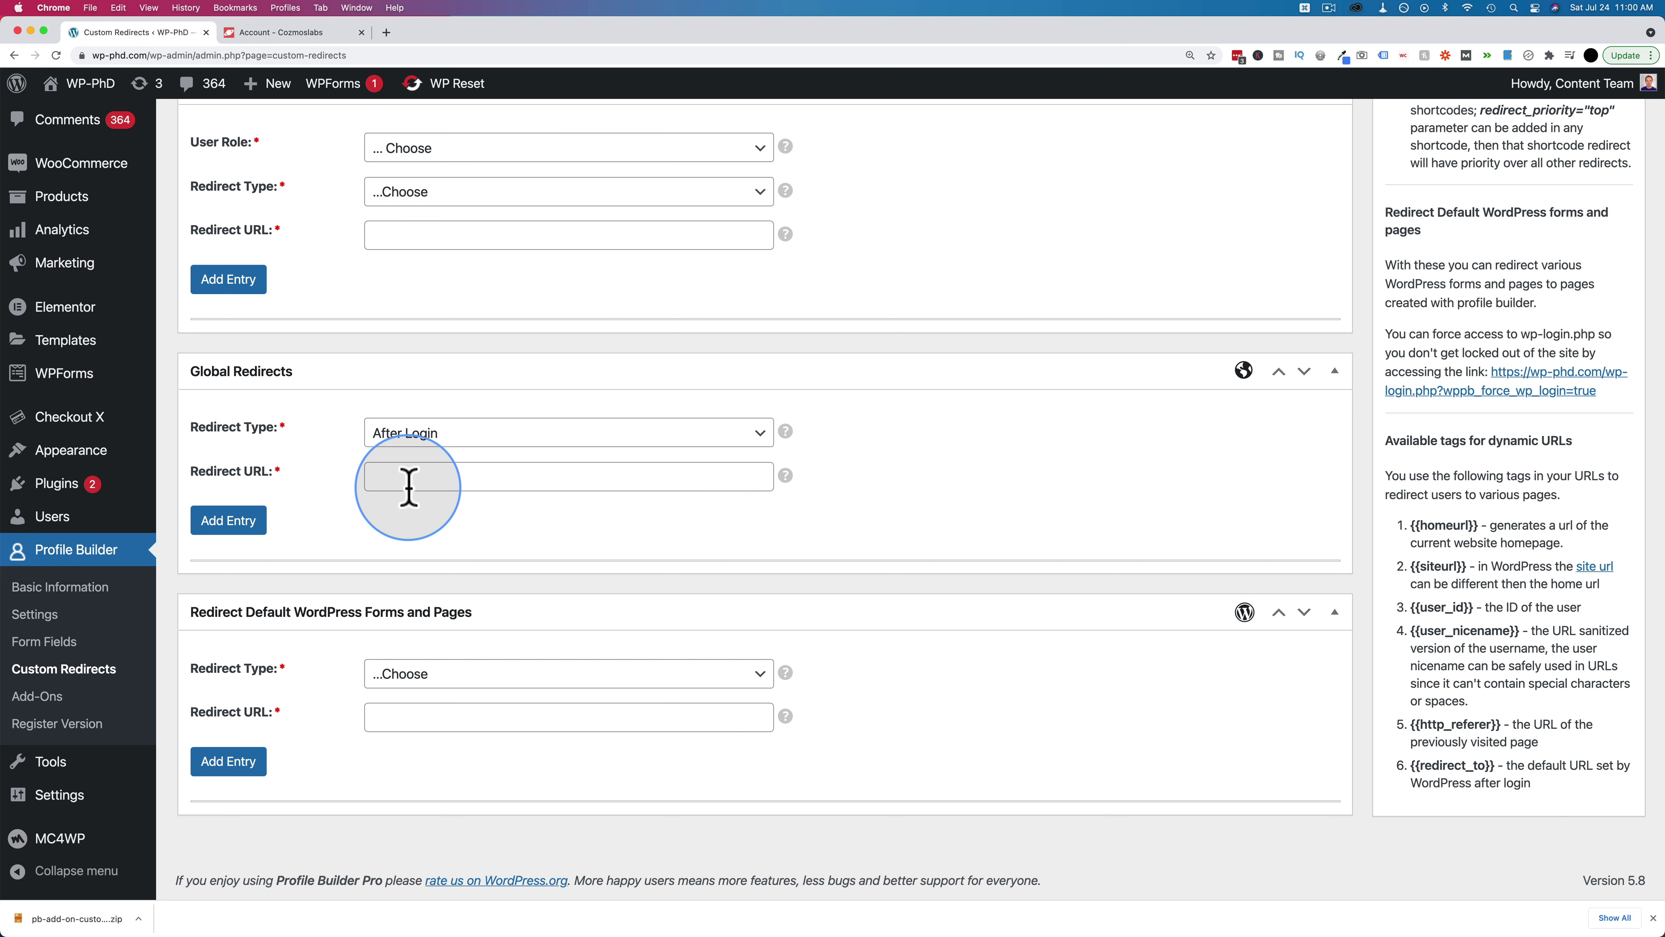
{"action": "left_click", "coordinate": [152, 55]}
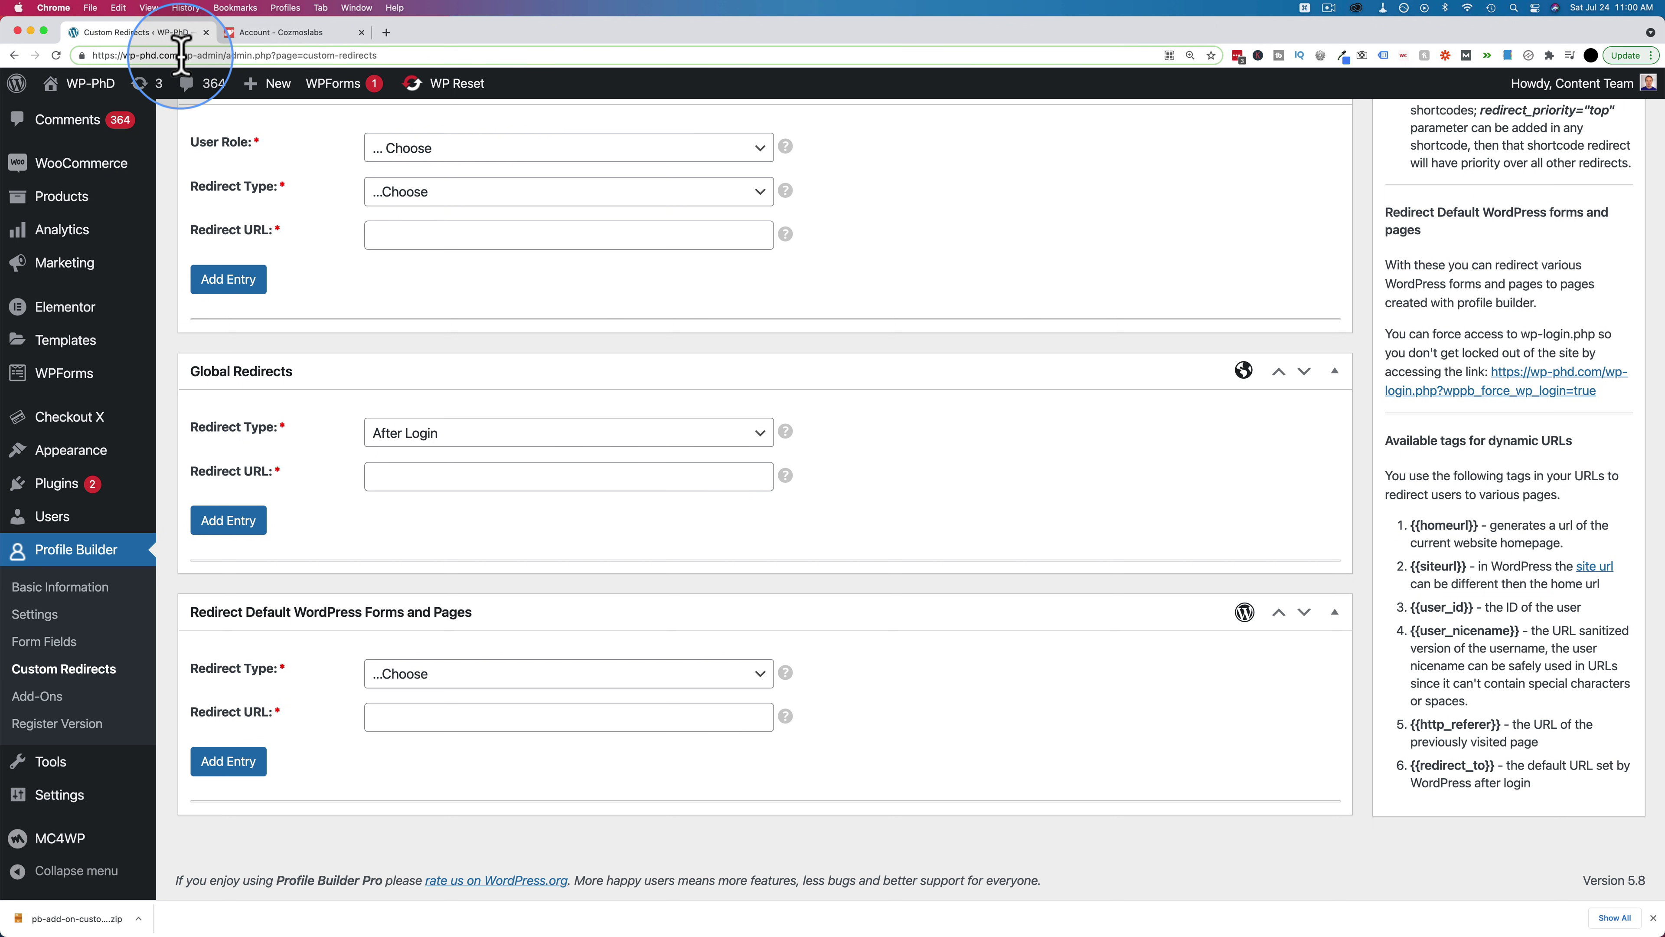
{"action": "left_click_drag", "start_coordinate": [181, 55], "coordinate": [82, 57]}
{"action": "key", "text": "super+c"}
{"action": "left_click", "coordinate": [396, 476]}
{"action": "key", "text": "super+v"}
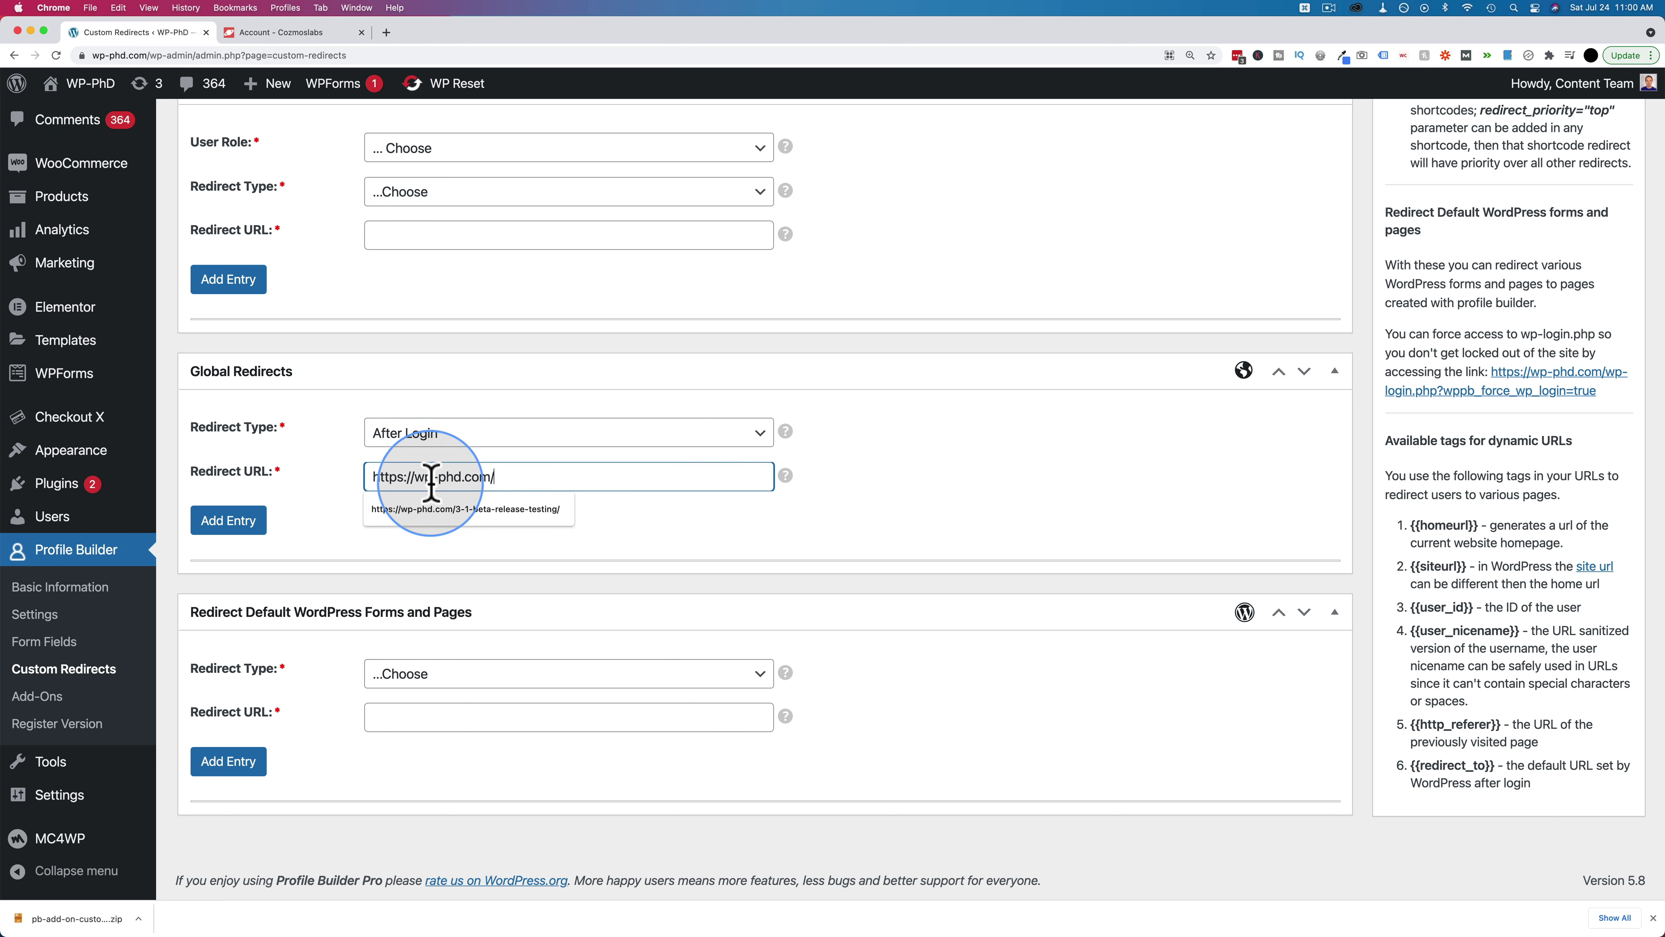
{"action": "type", "text": "author/"}
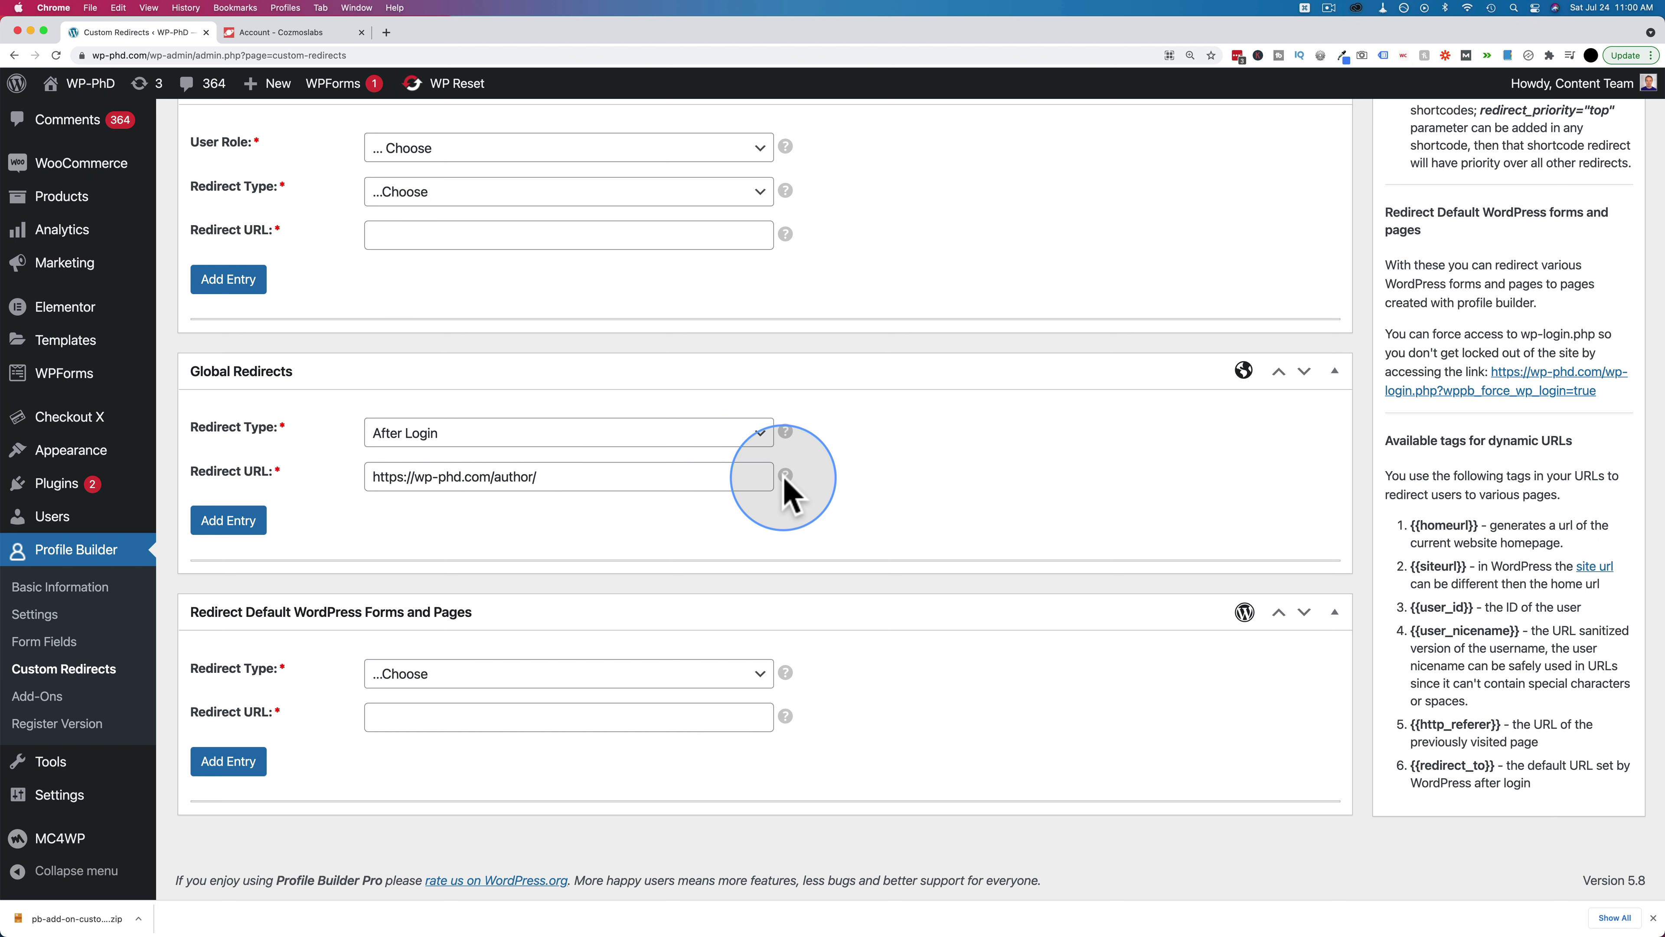
{"action": "mouse_move", "coordinate": [784, 475]}
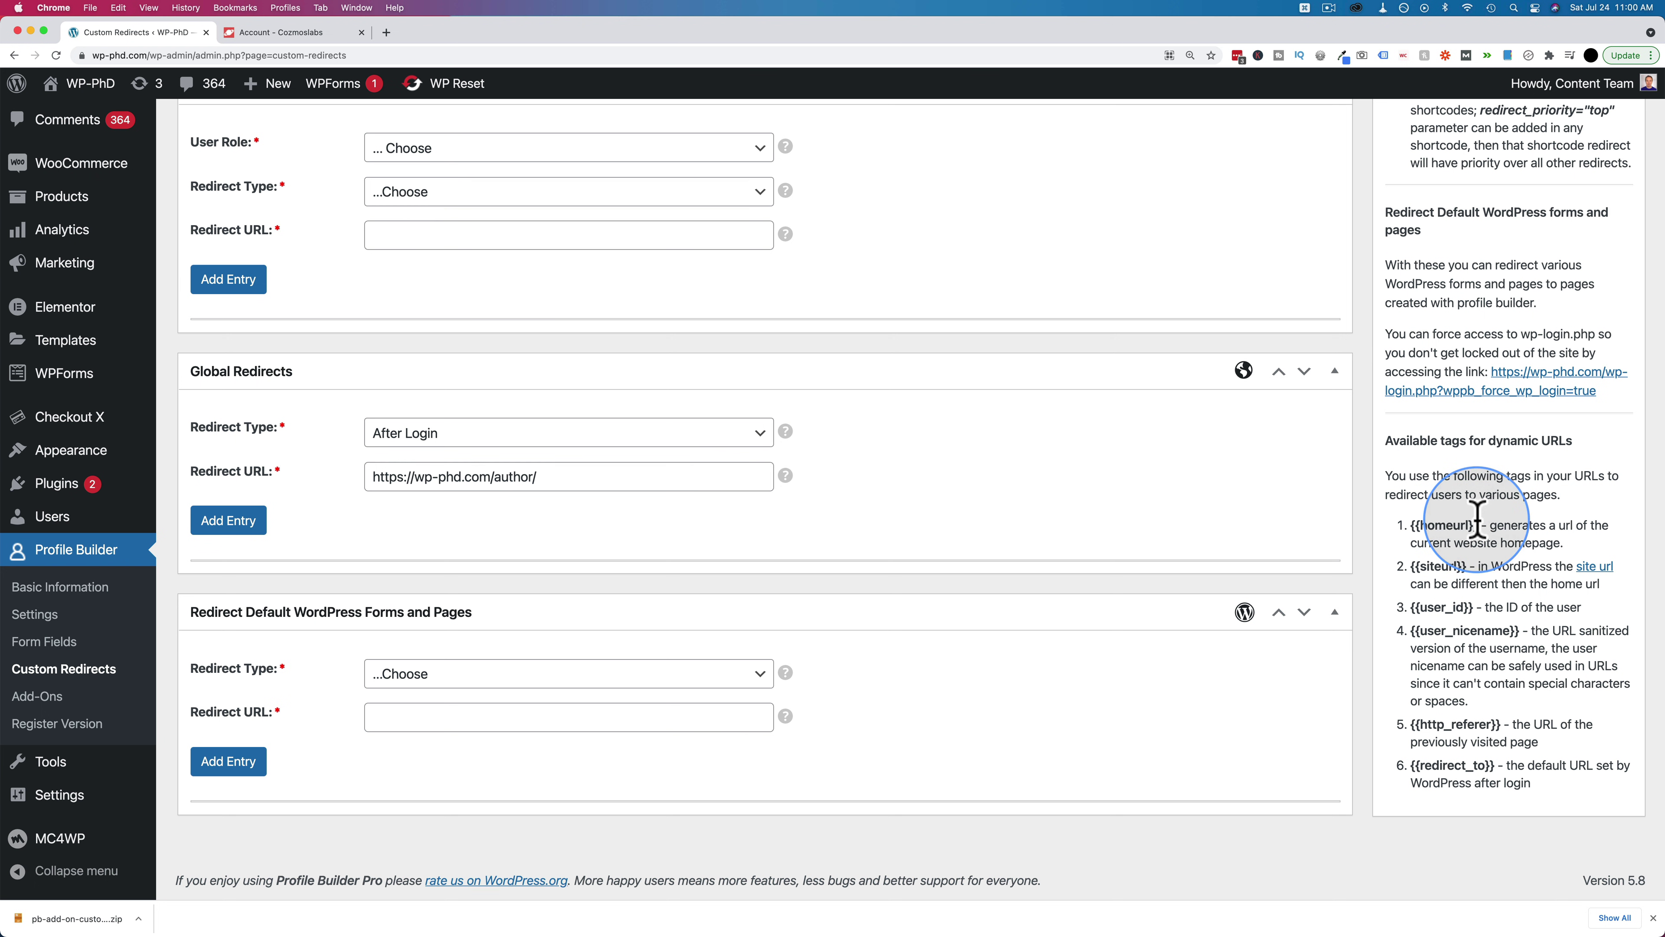
{"action": "left_click_drag", "start_coordinate": [1522, 631], "coordinate": [1414, 635]}
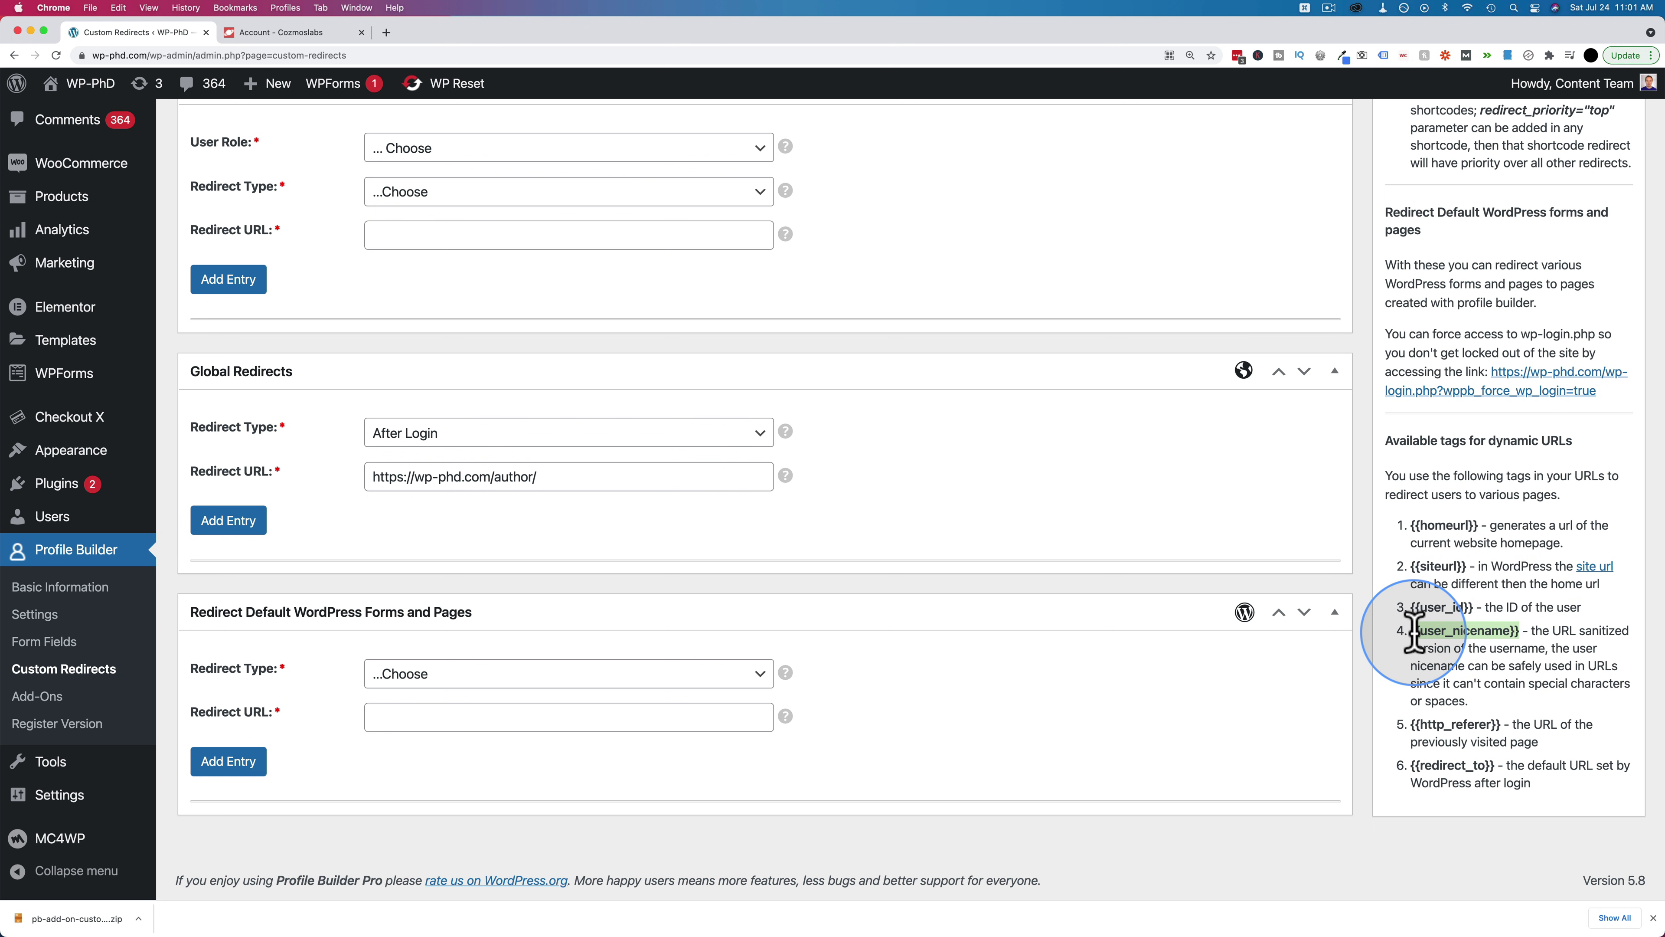
{"action": "left_click", "coordinate": [598, 468]}
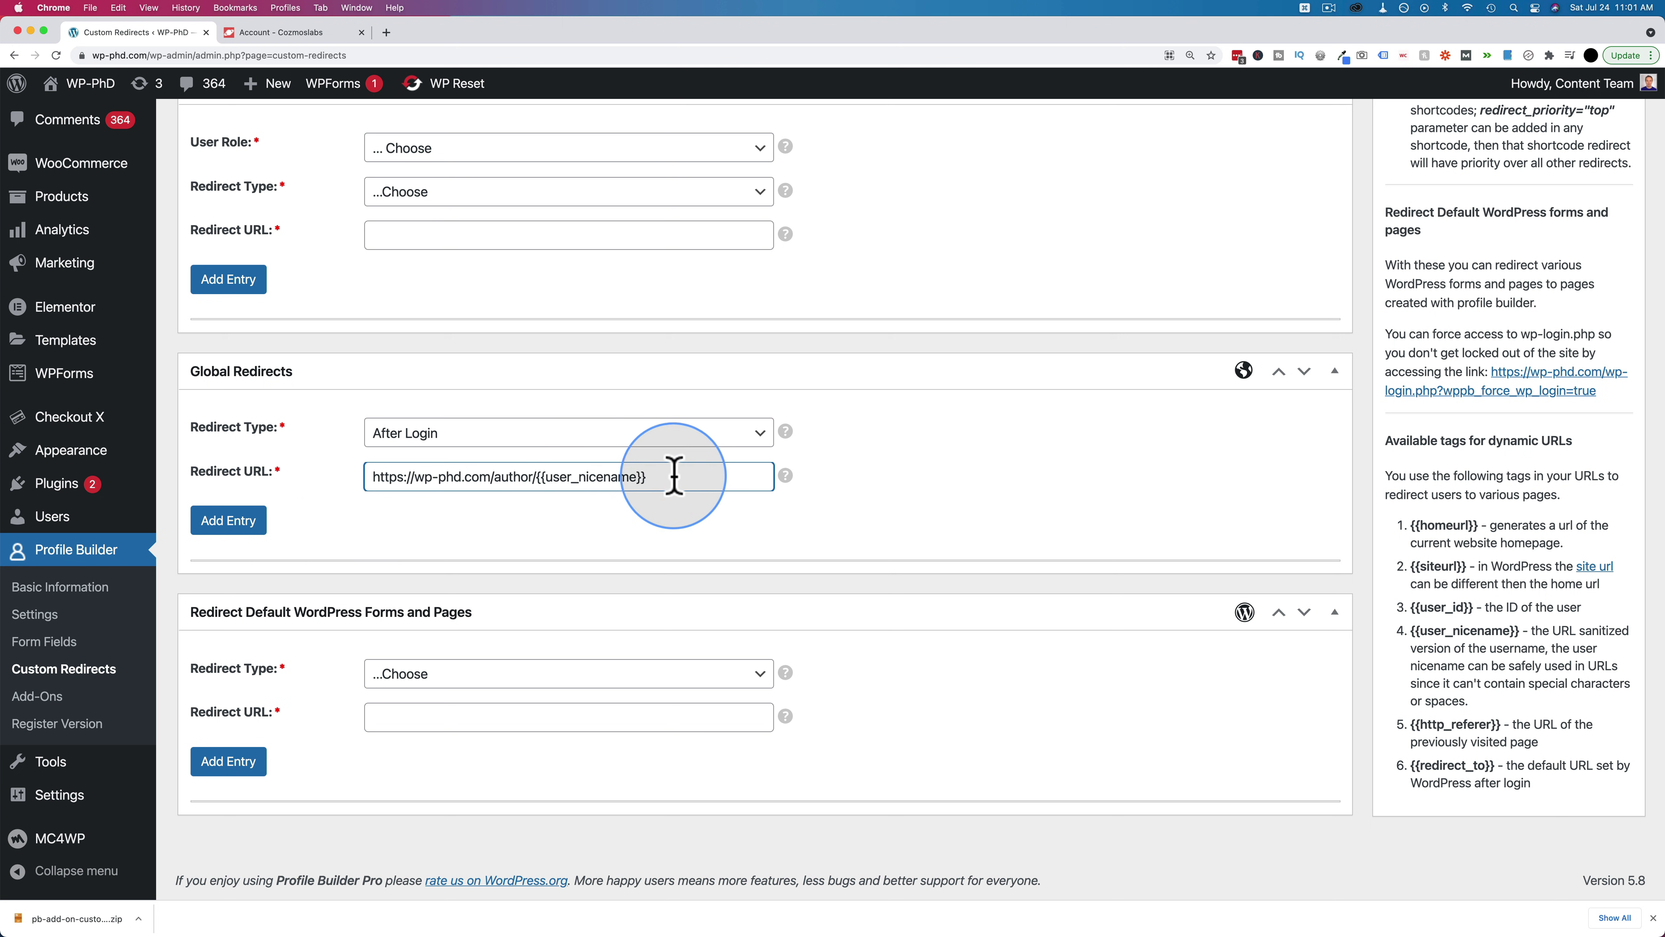
{"action": "left_click_drag", "start_coordinate": [624, 475], "coordinate": [372, 478]}
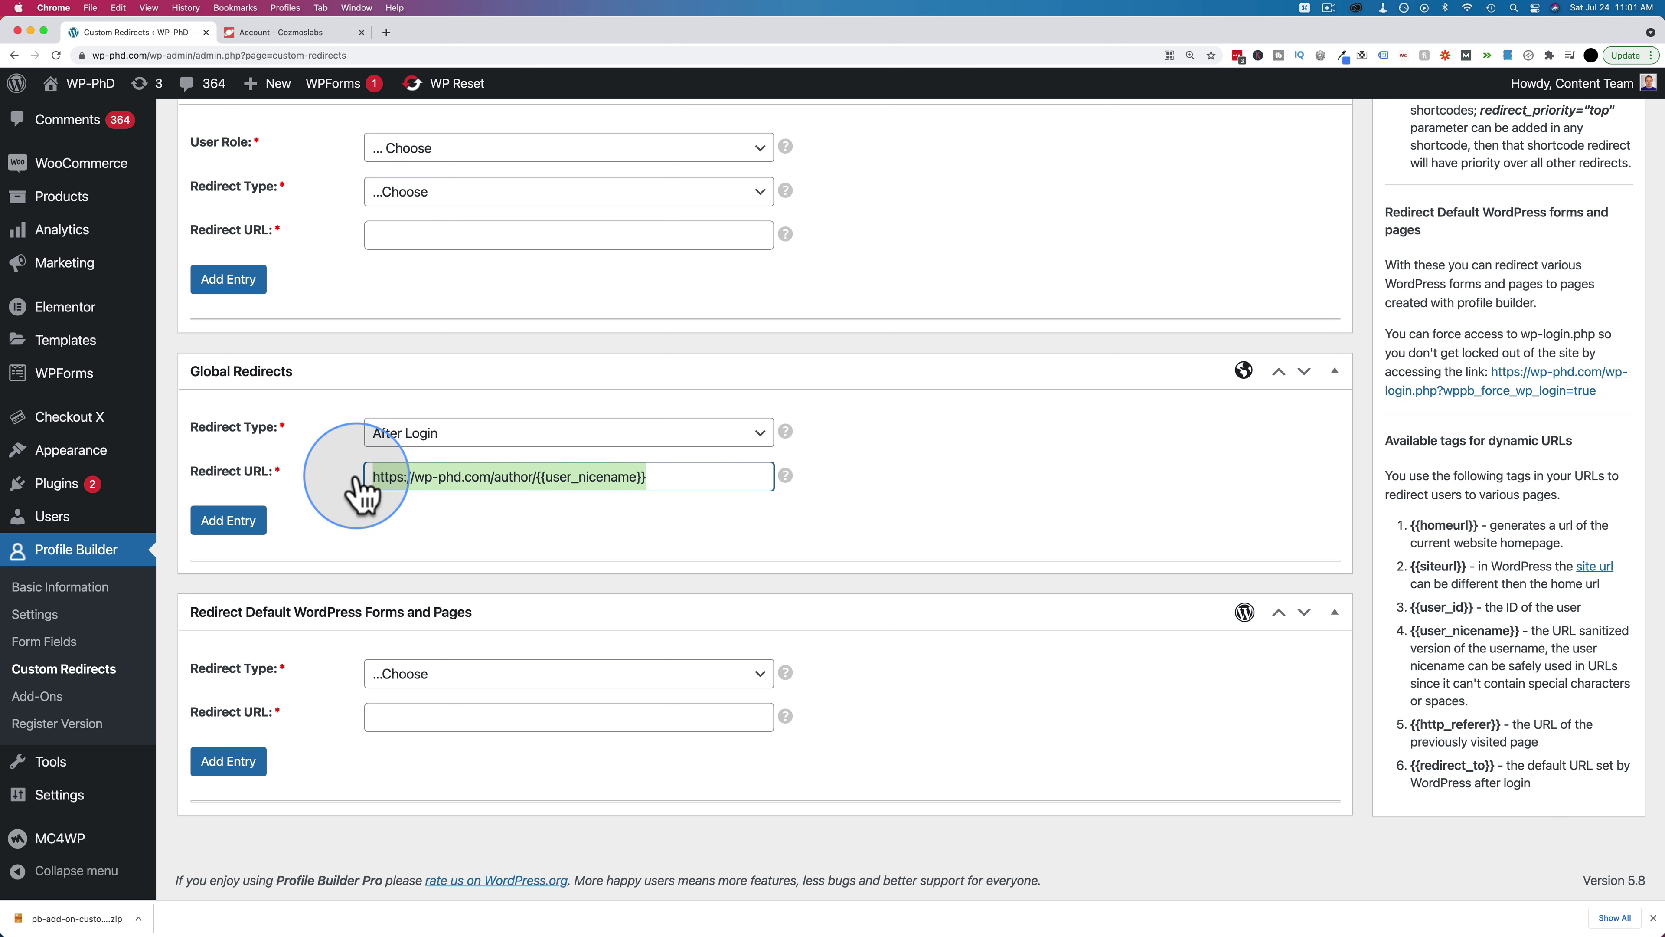
{"action": "left_click", "coordinate": [230, 519]}
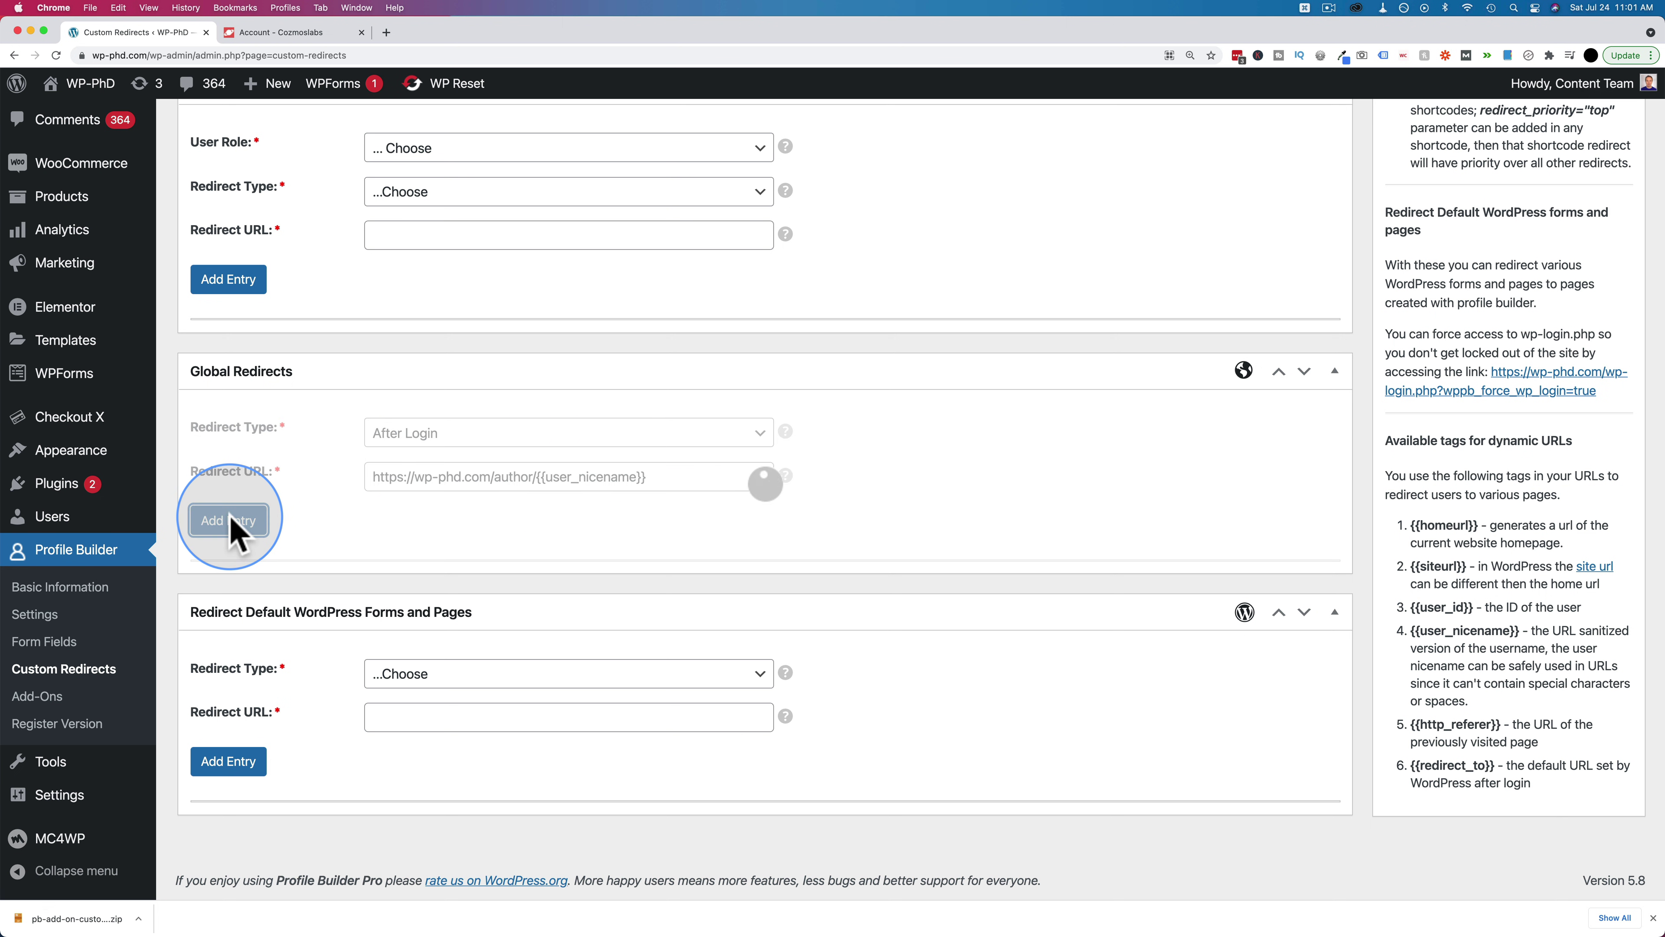
{"action": "key", "text": "super+grave"}
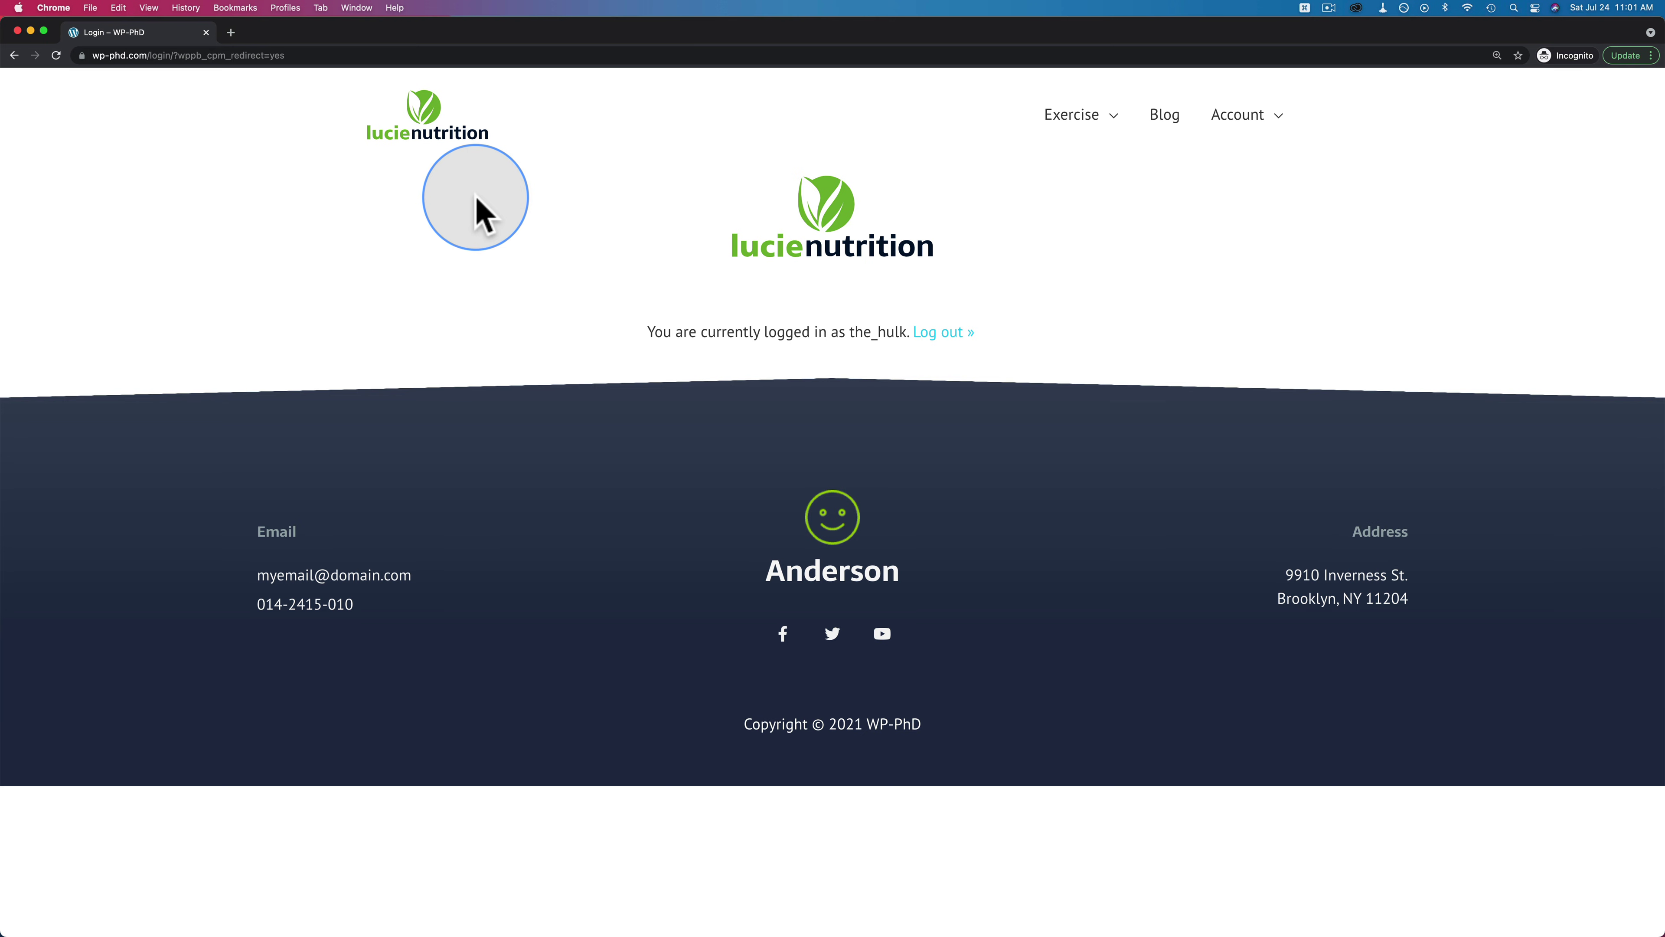
Log out via Account > Logout, then sign in with the test username and password
{"action": "mouse_move", "coordinate": [1236, 118]}
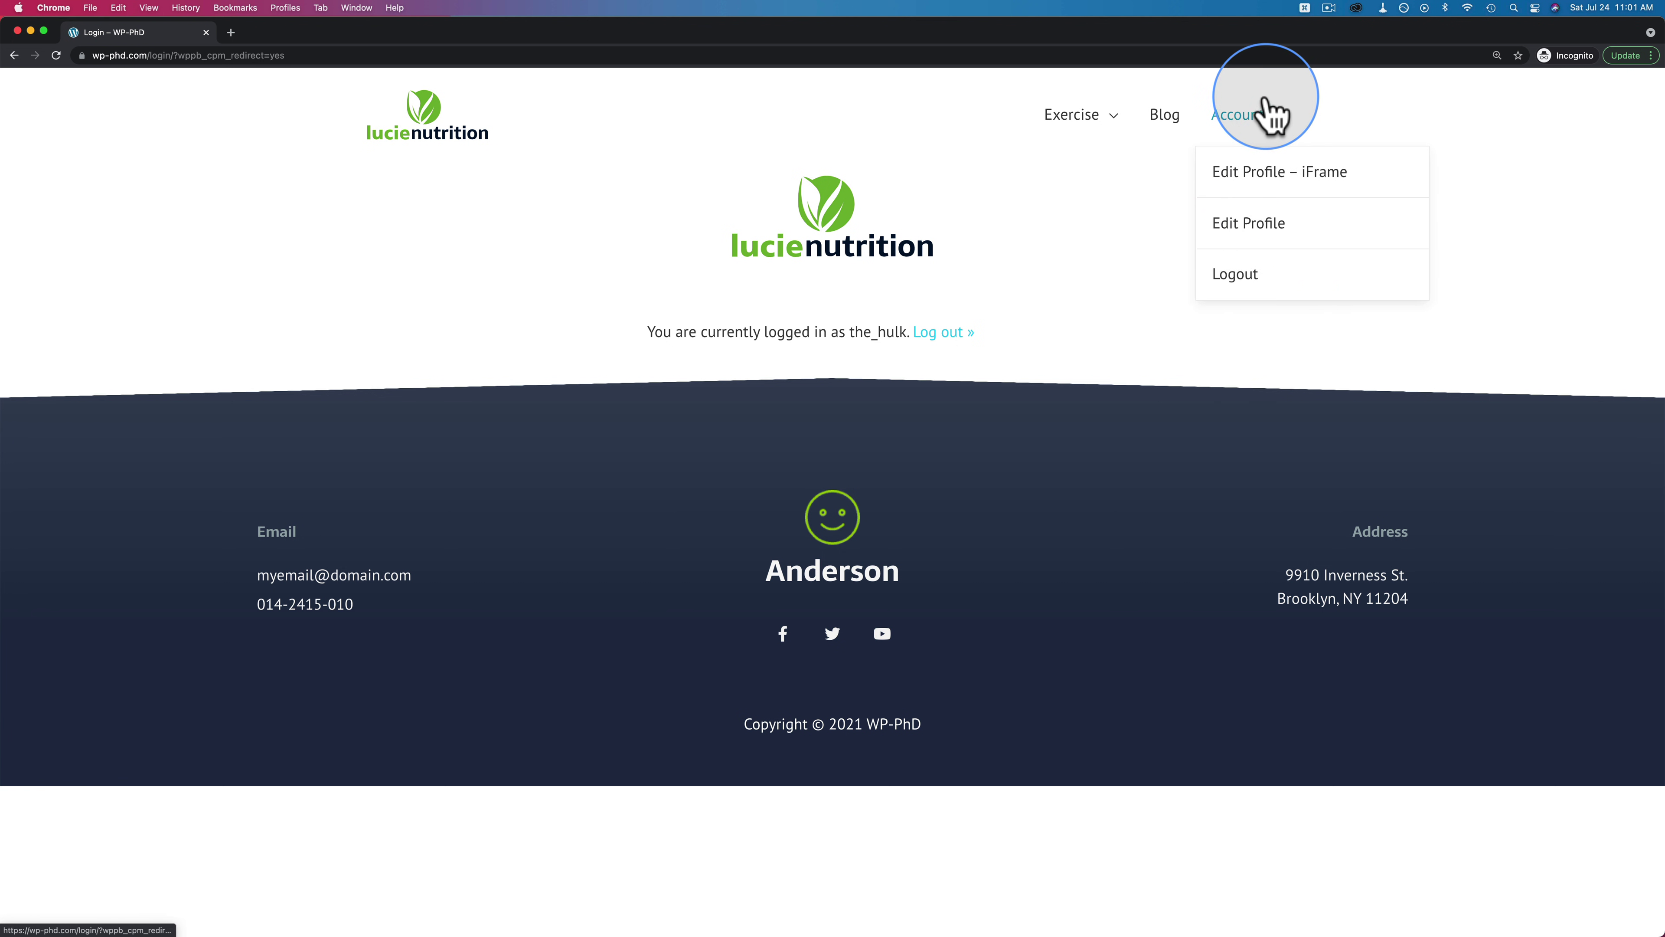
{"action": "left_click", "coordinate": [1247, 289]}
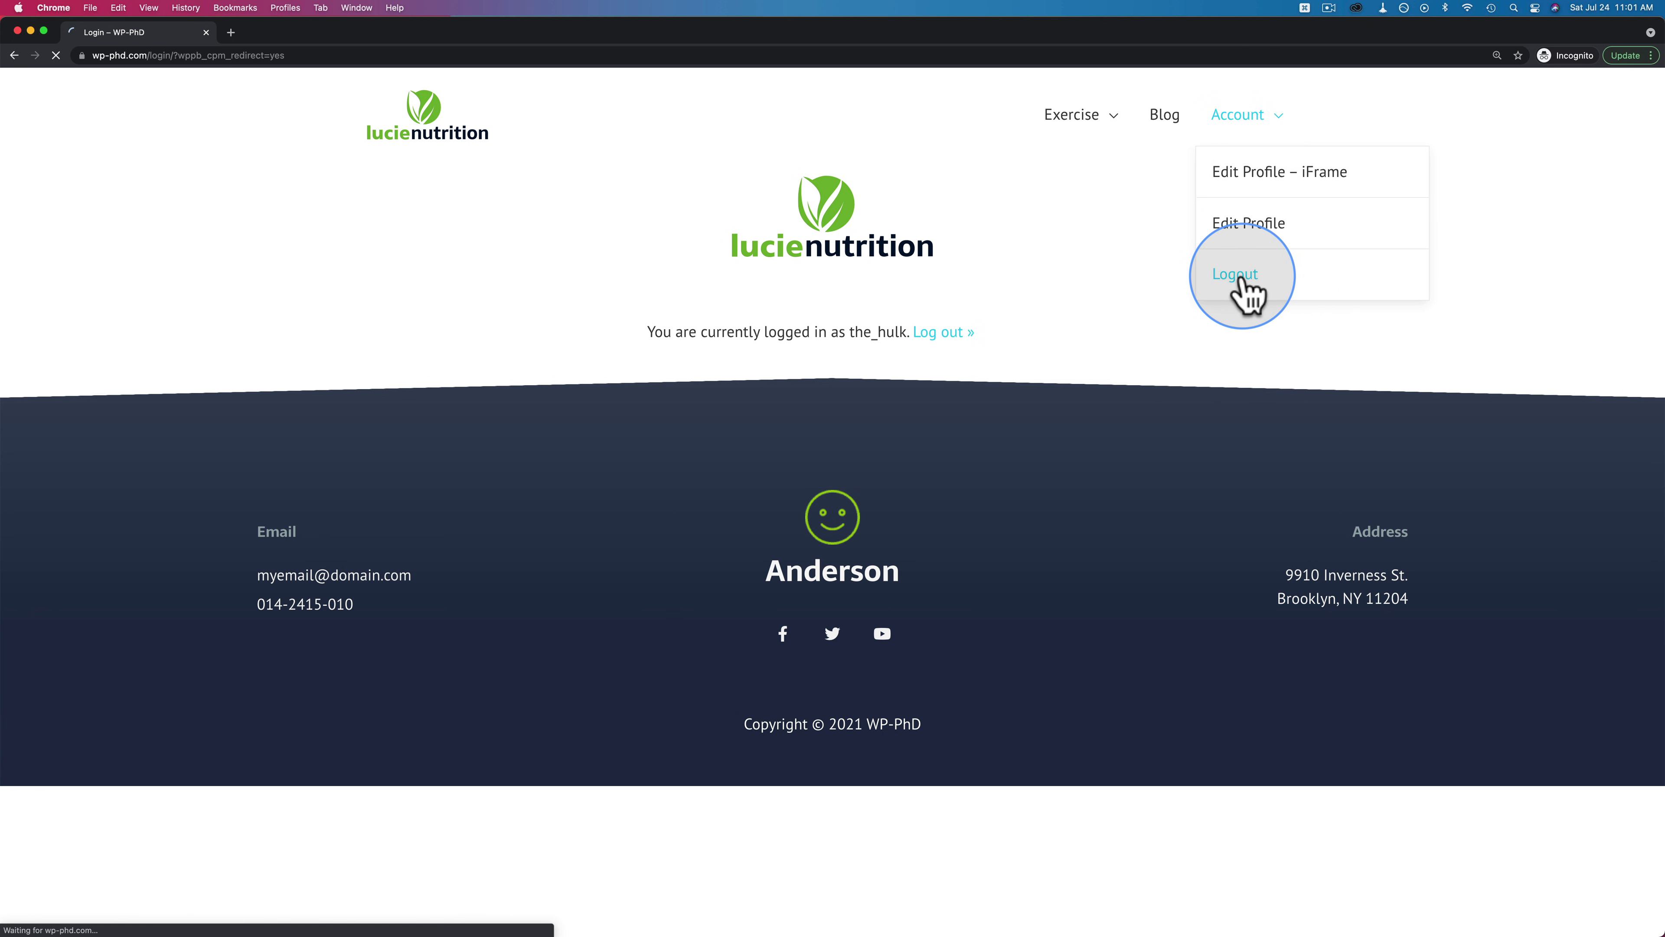
{"action": "left_click", "coordinate": [846, 339]}
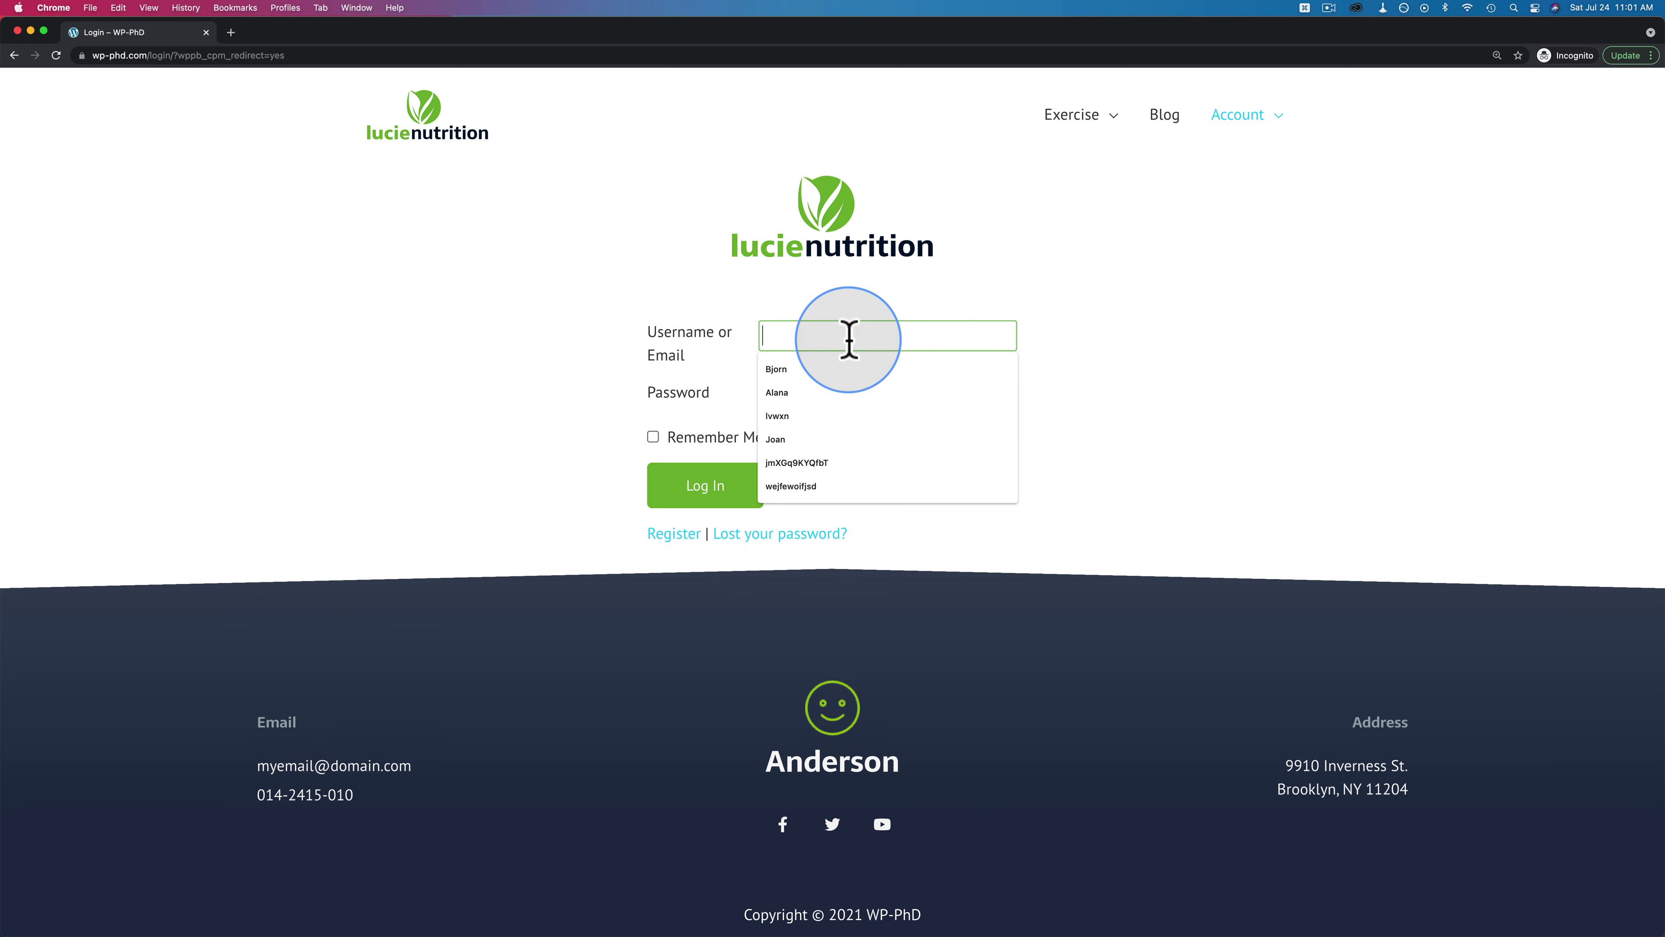
{"action": "type", "text": "the_hulk"}
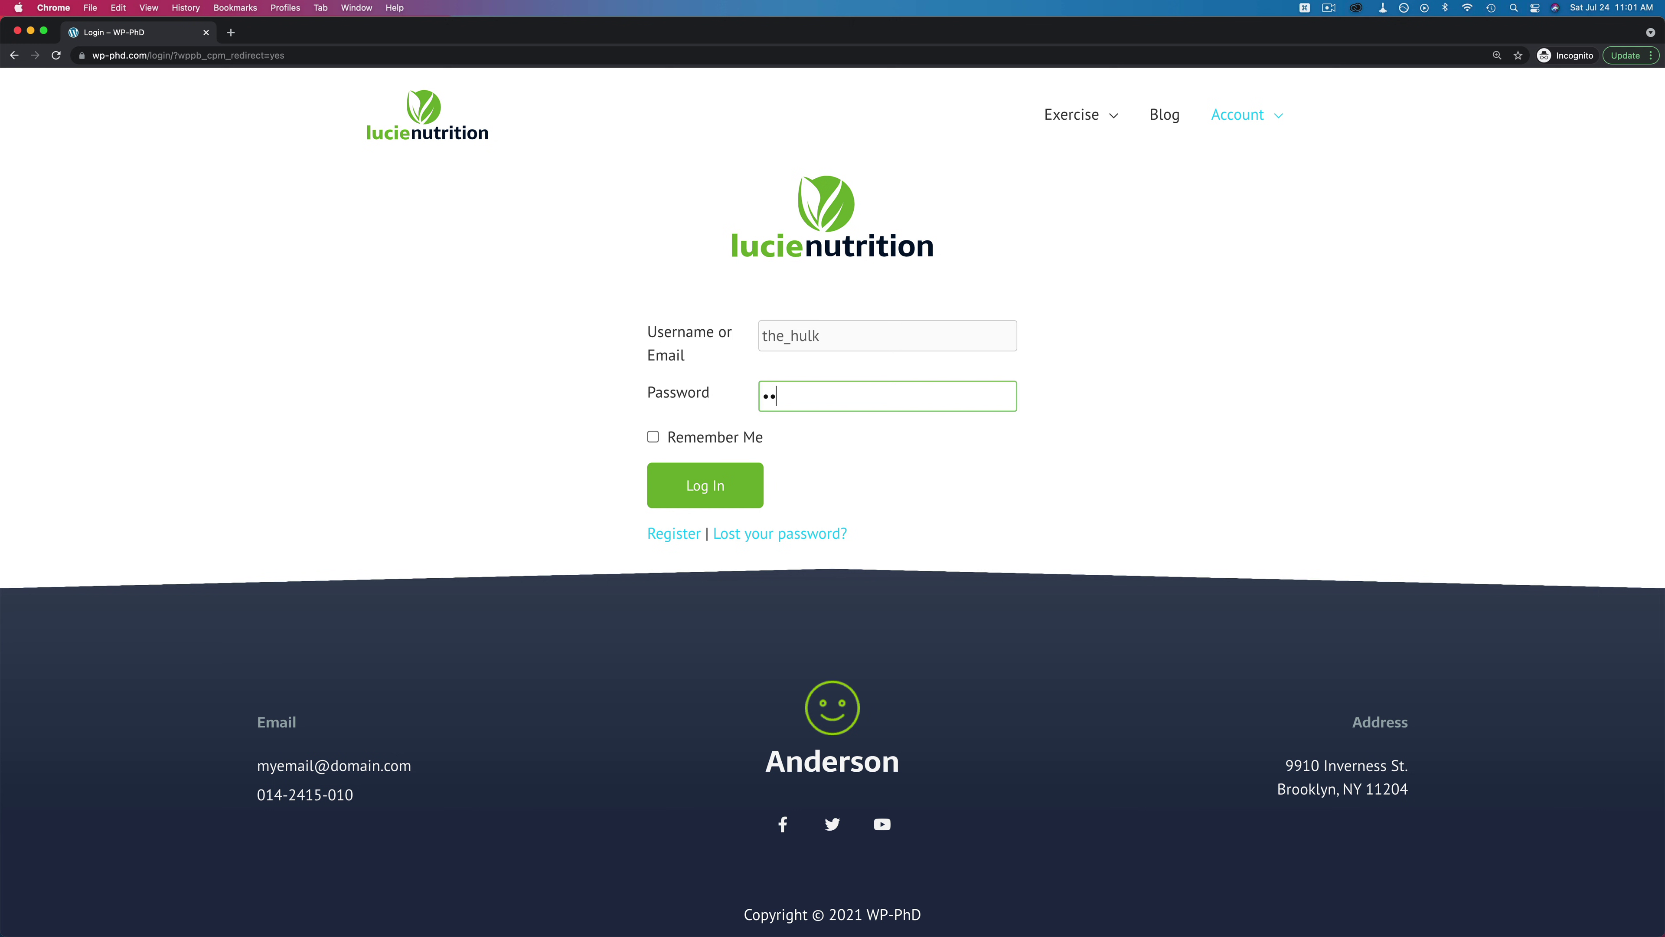
{"action": "left_click", "coordinate": [728, 490]}
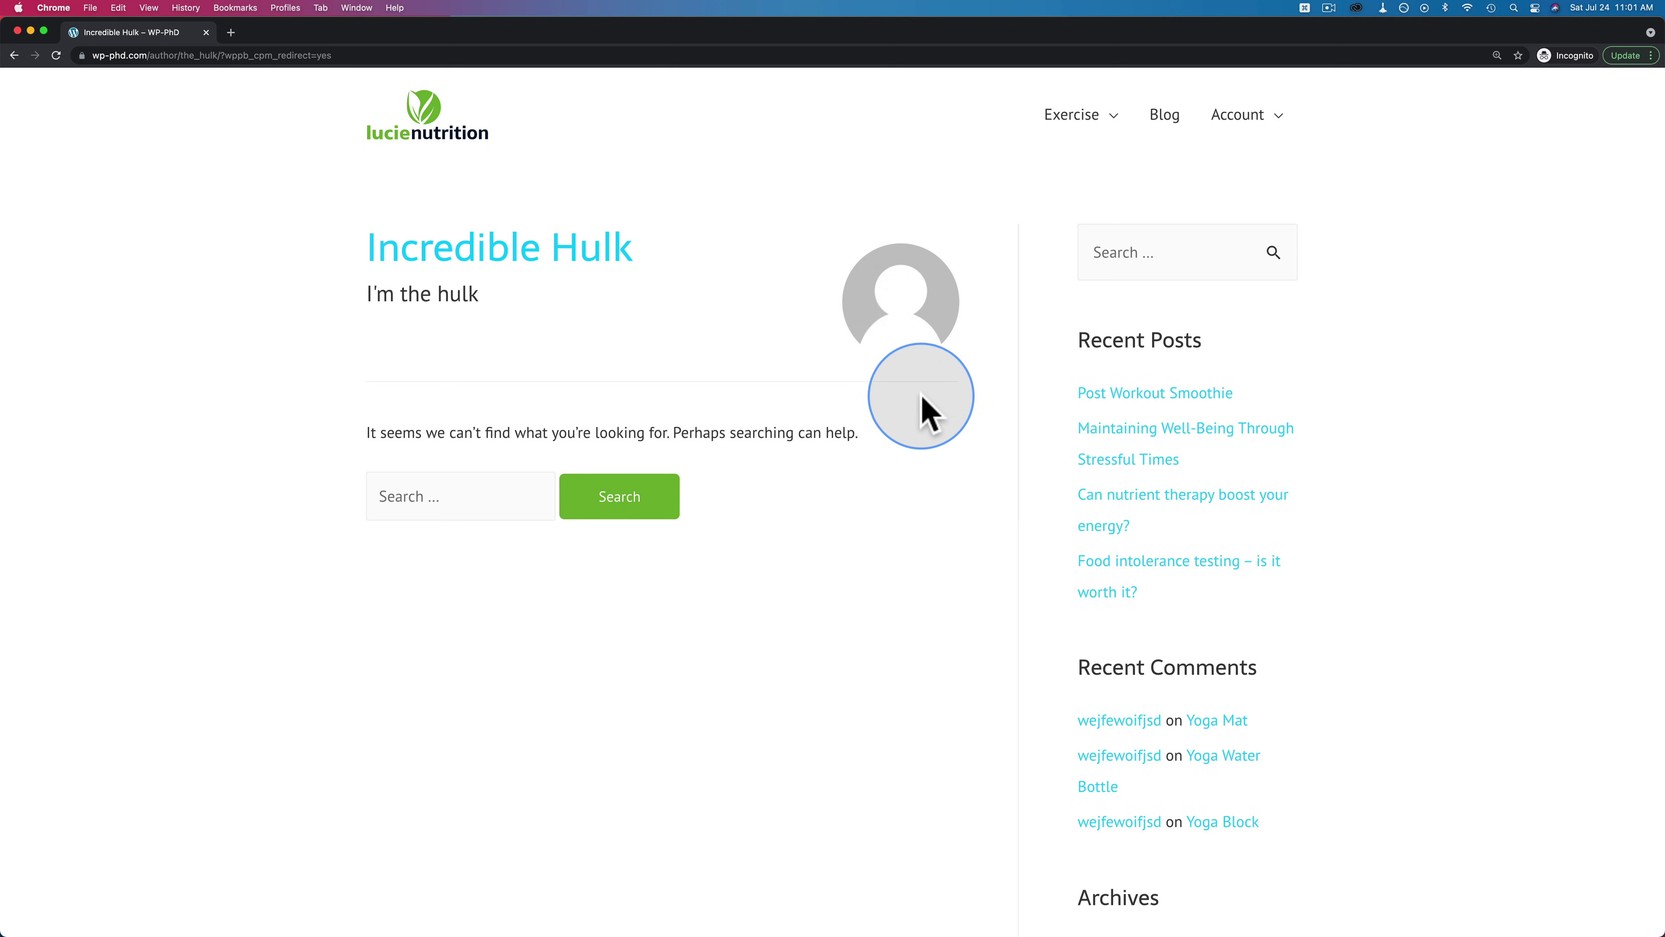
{"action": "key", "text": "super+w"}
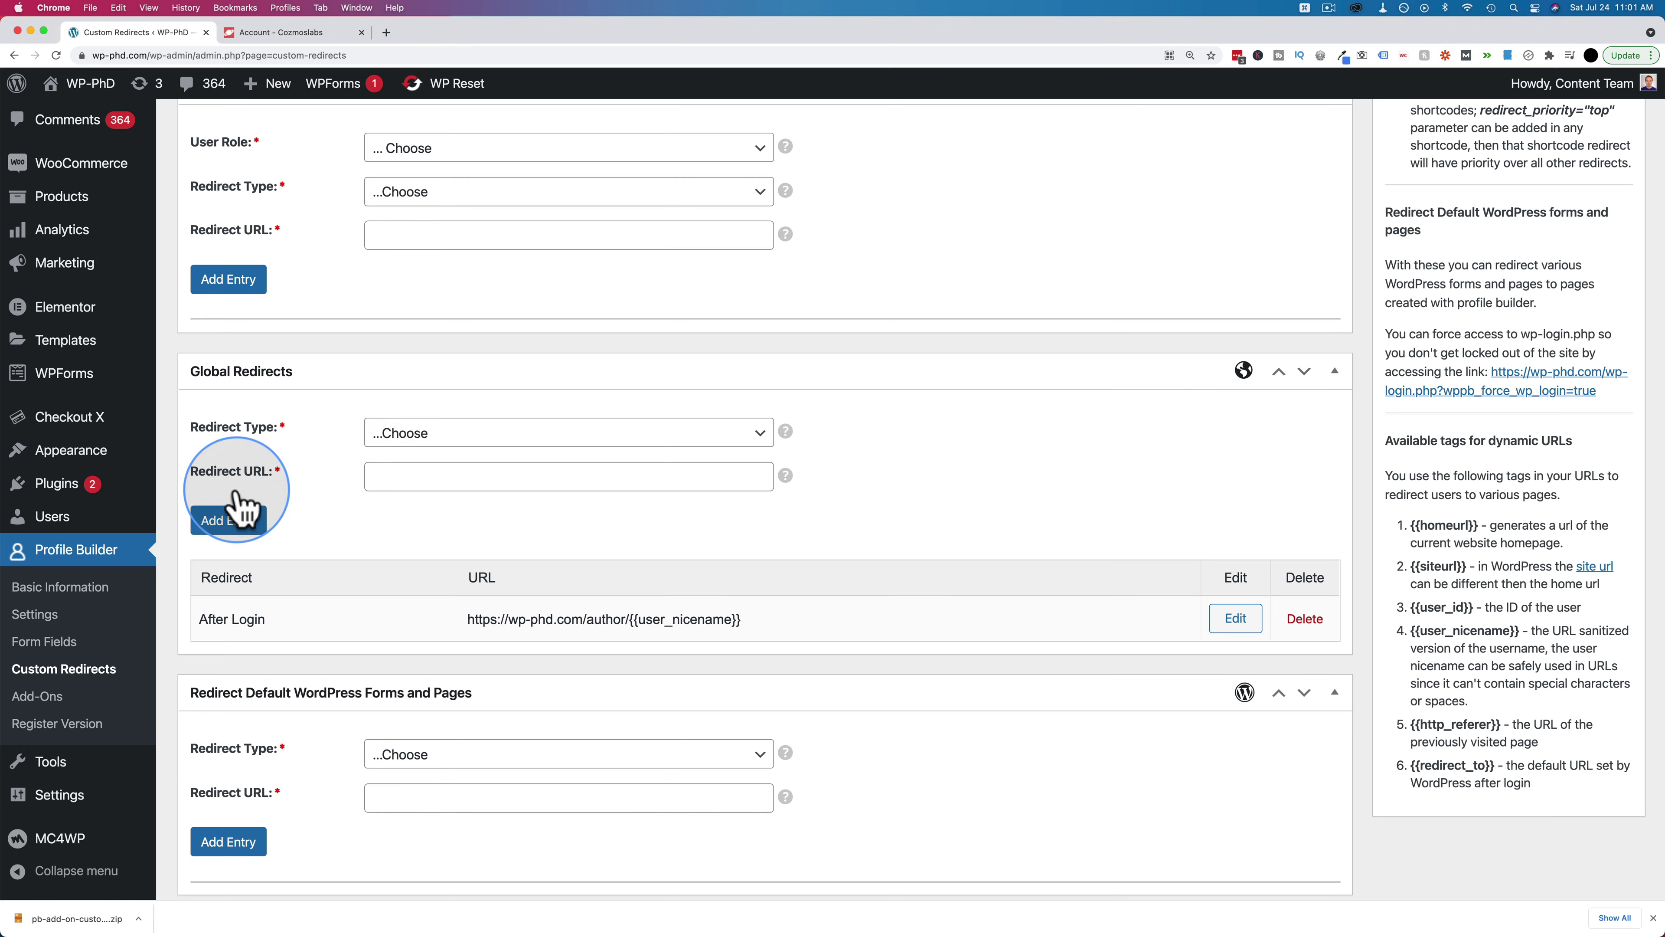
{"action": "scroll", "coordinate": [314, 531], "scroll_direction": "up", "scroll_amount": 5}
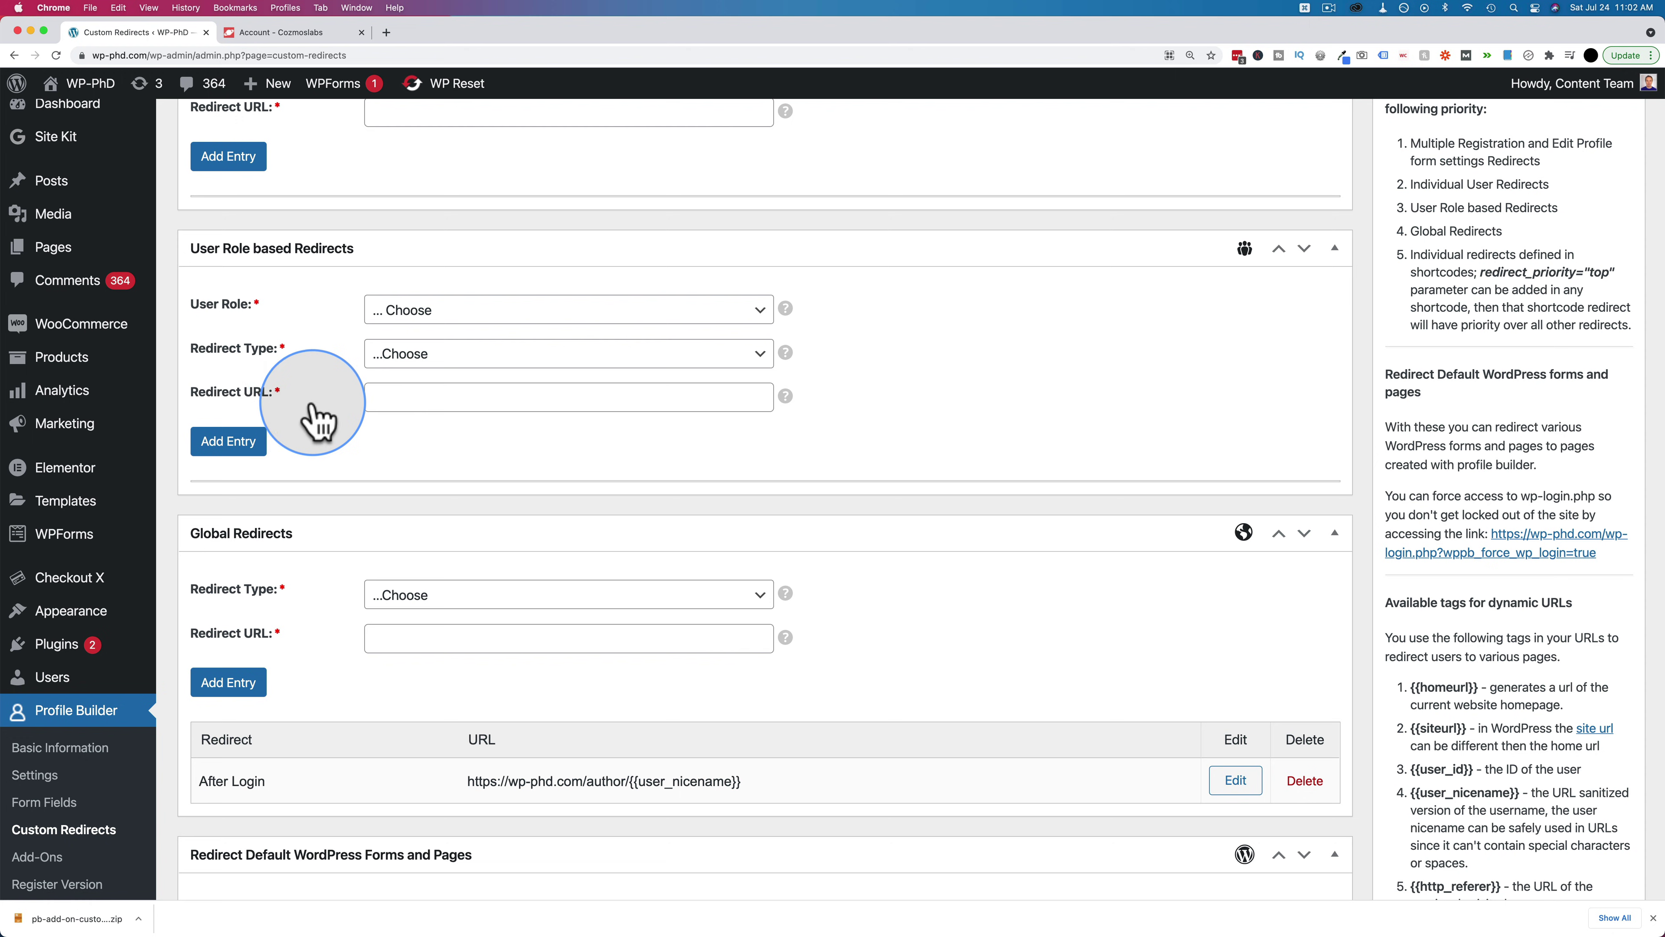
{"action": "scroll", "coordinate": [327, 476], "scroll_direction": "down", "scroll_amount": 5}
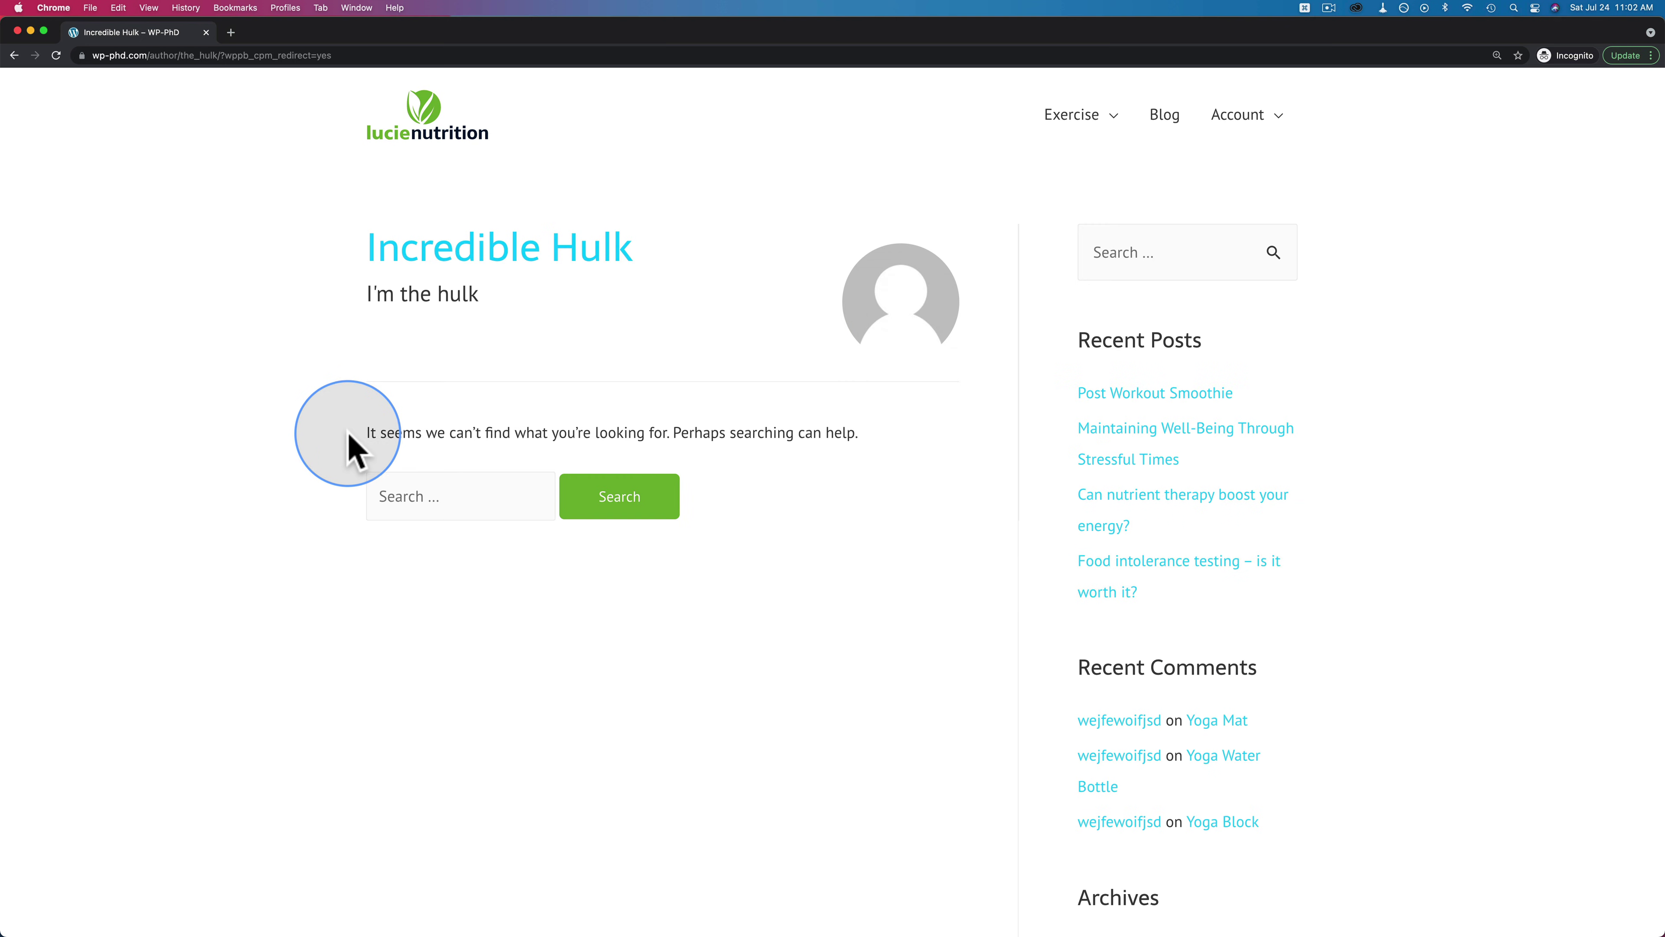
{"action": "mouse_move", "coordinate": [1239, 122]}
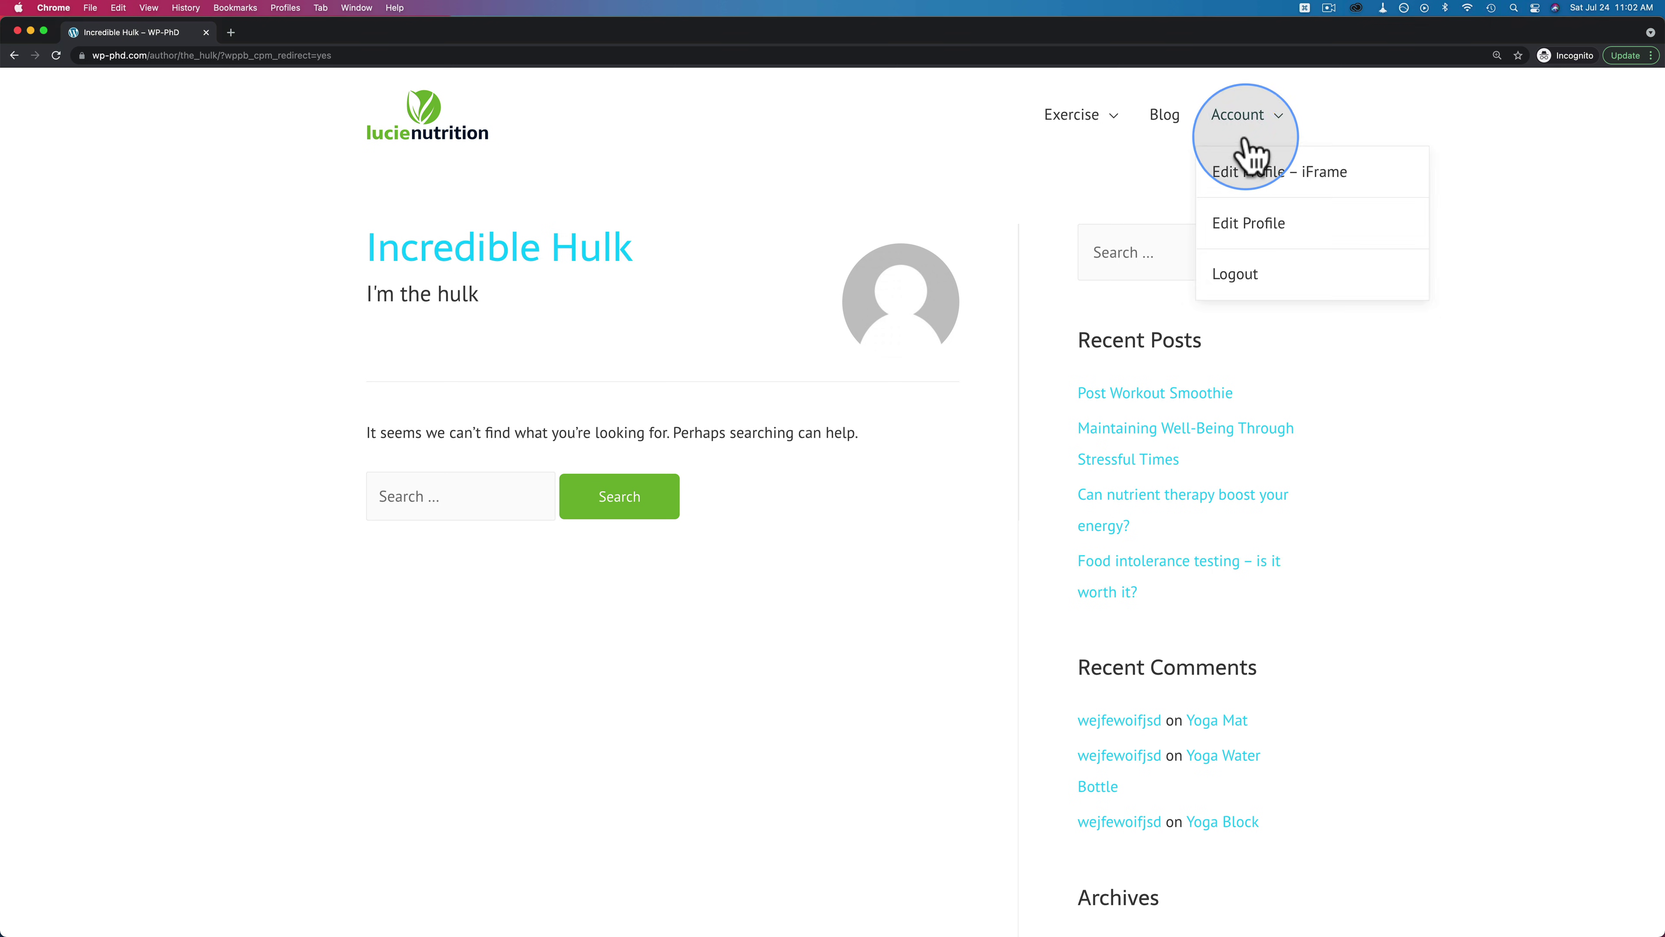
{"action": "left_click", "coordinate": [1260, 176]}
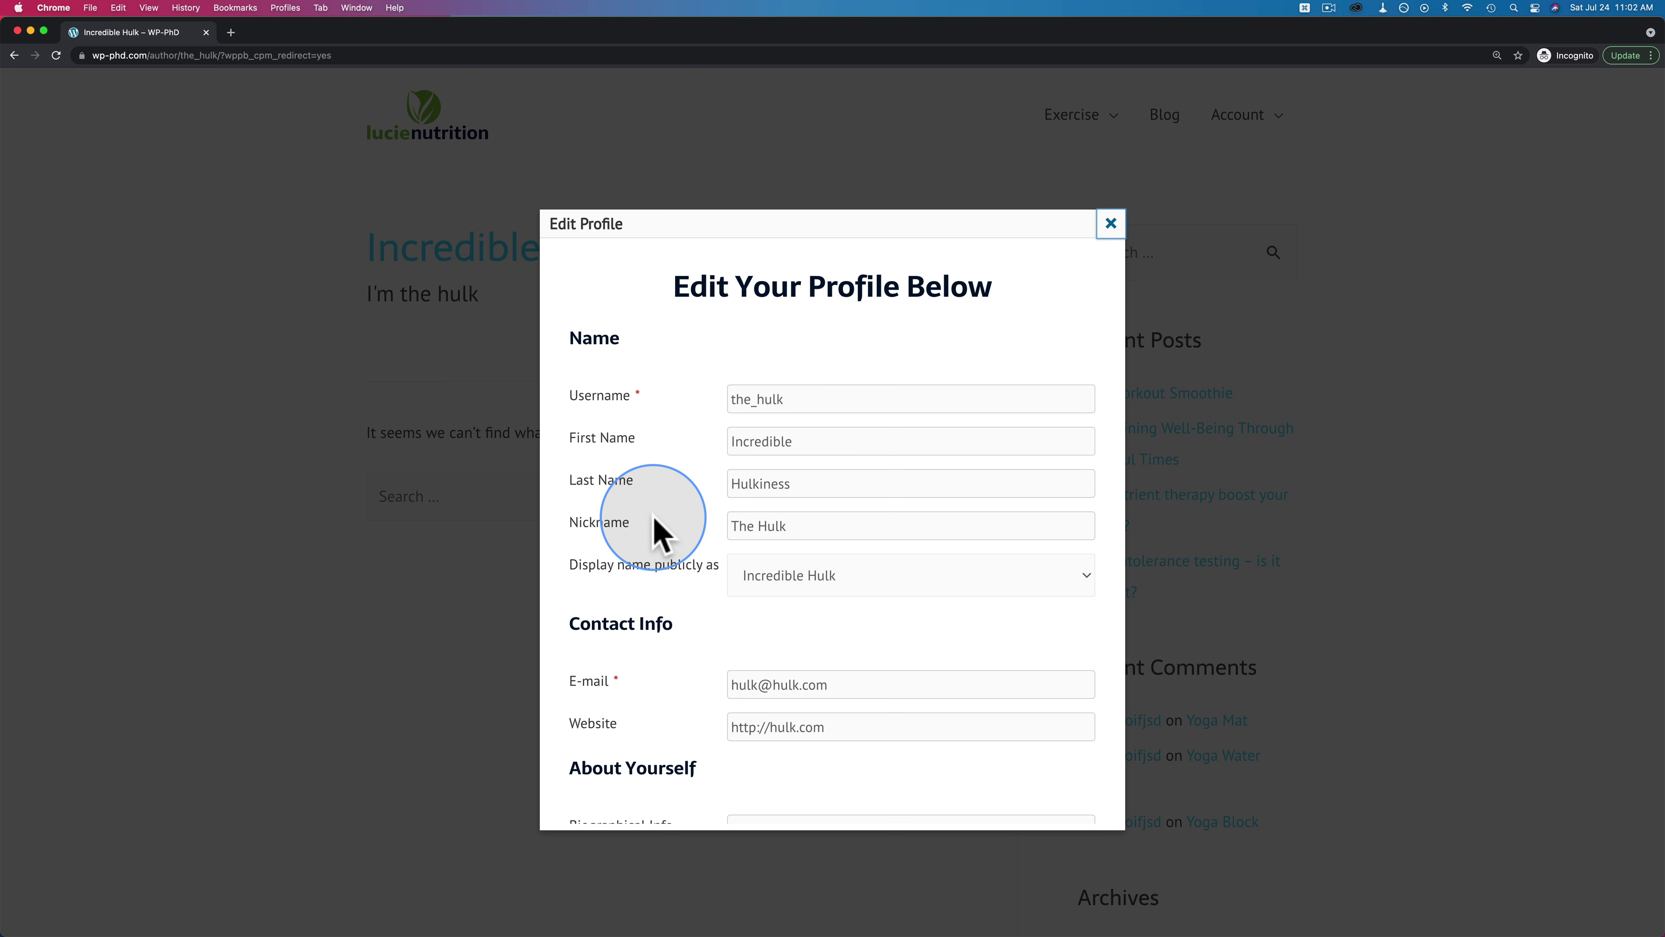
{"action": "scroll", "coordinate": [654, 516], "scroll_direction": "down", "scroll_amount": 3}
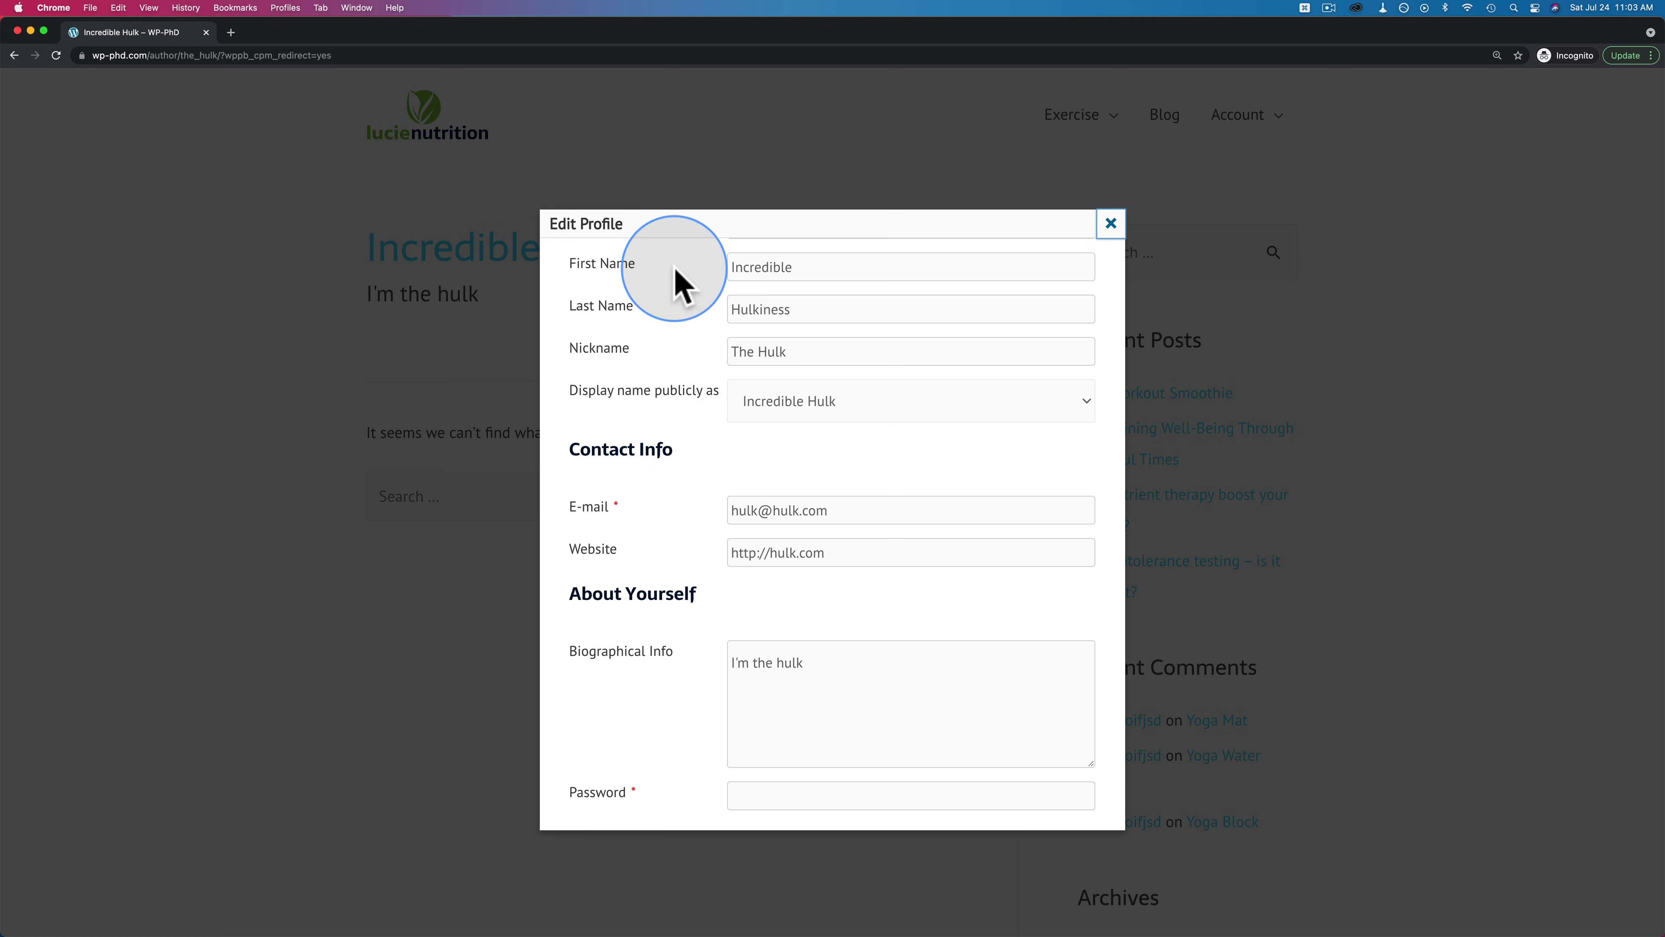
{"action": "left_click", "coordinate": [802, 411]}
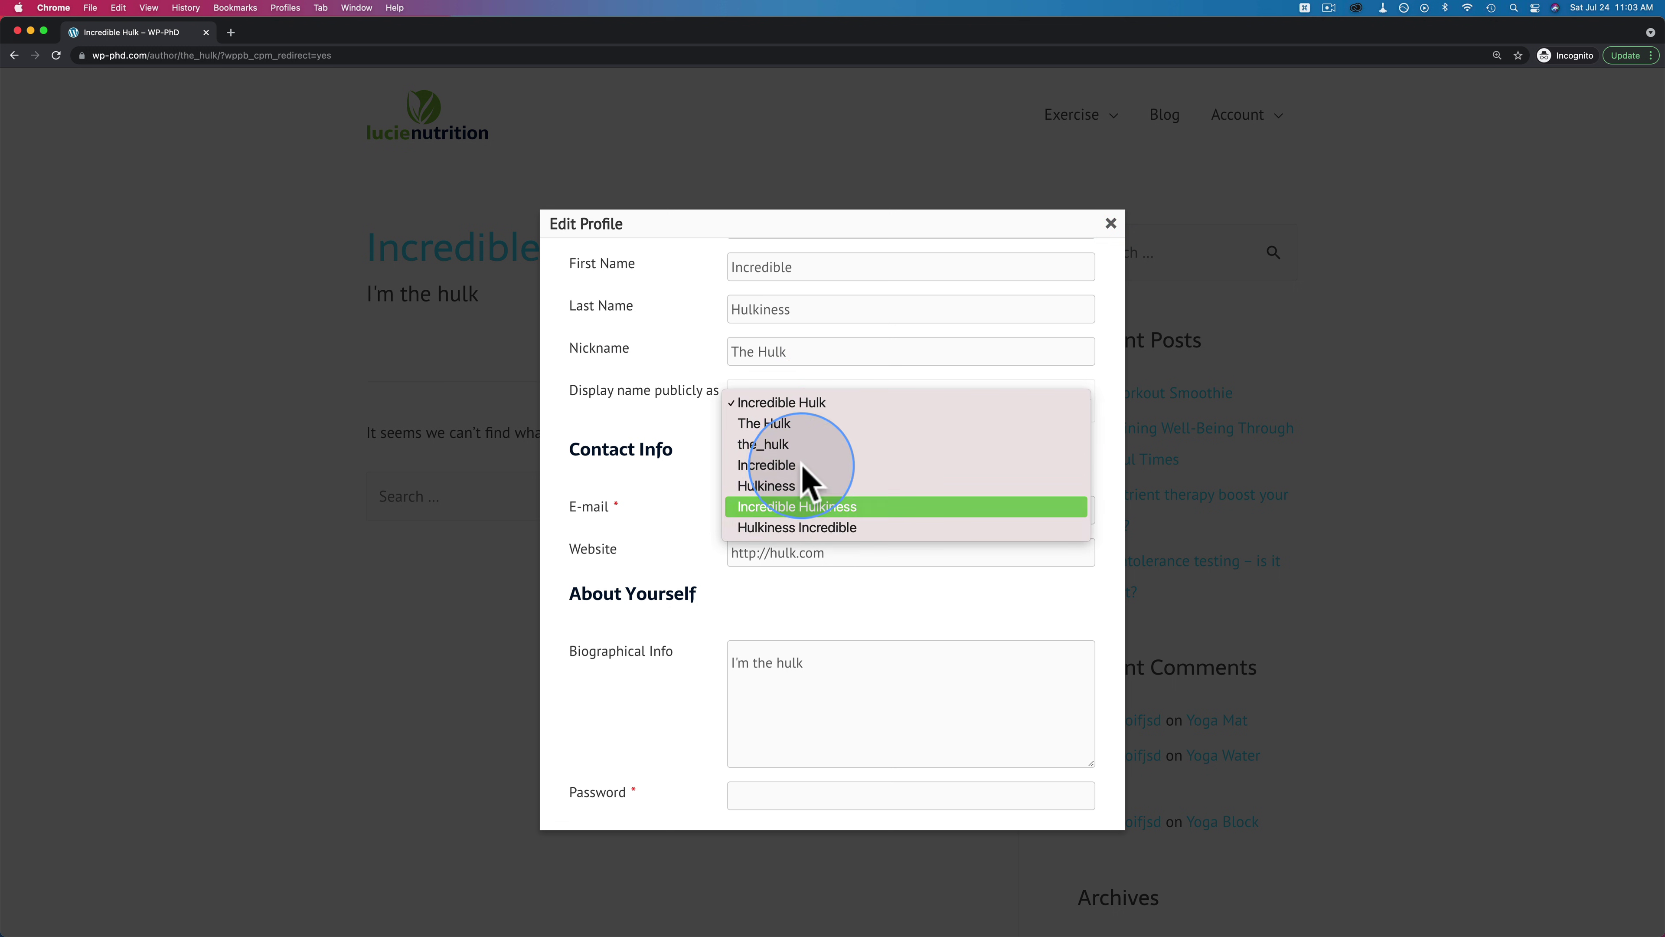
{"action": "left_click", "coordinate": [665, 378]}
{"action": "scroll", "coordinate": [668, 485], "scroll_direction": "down", "scroll_amount": 5}
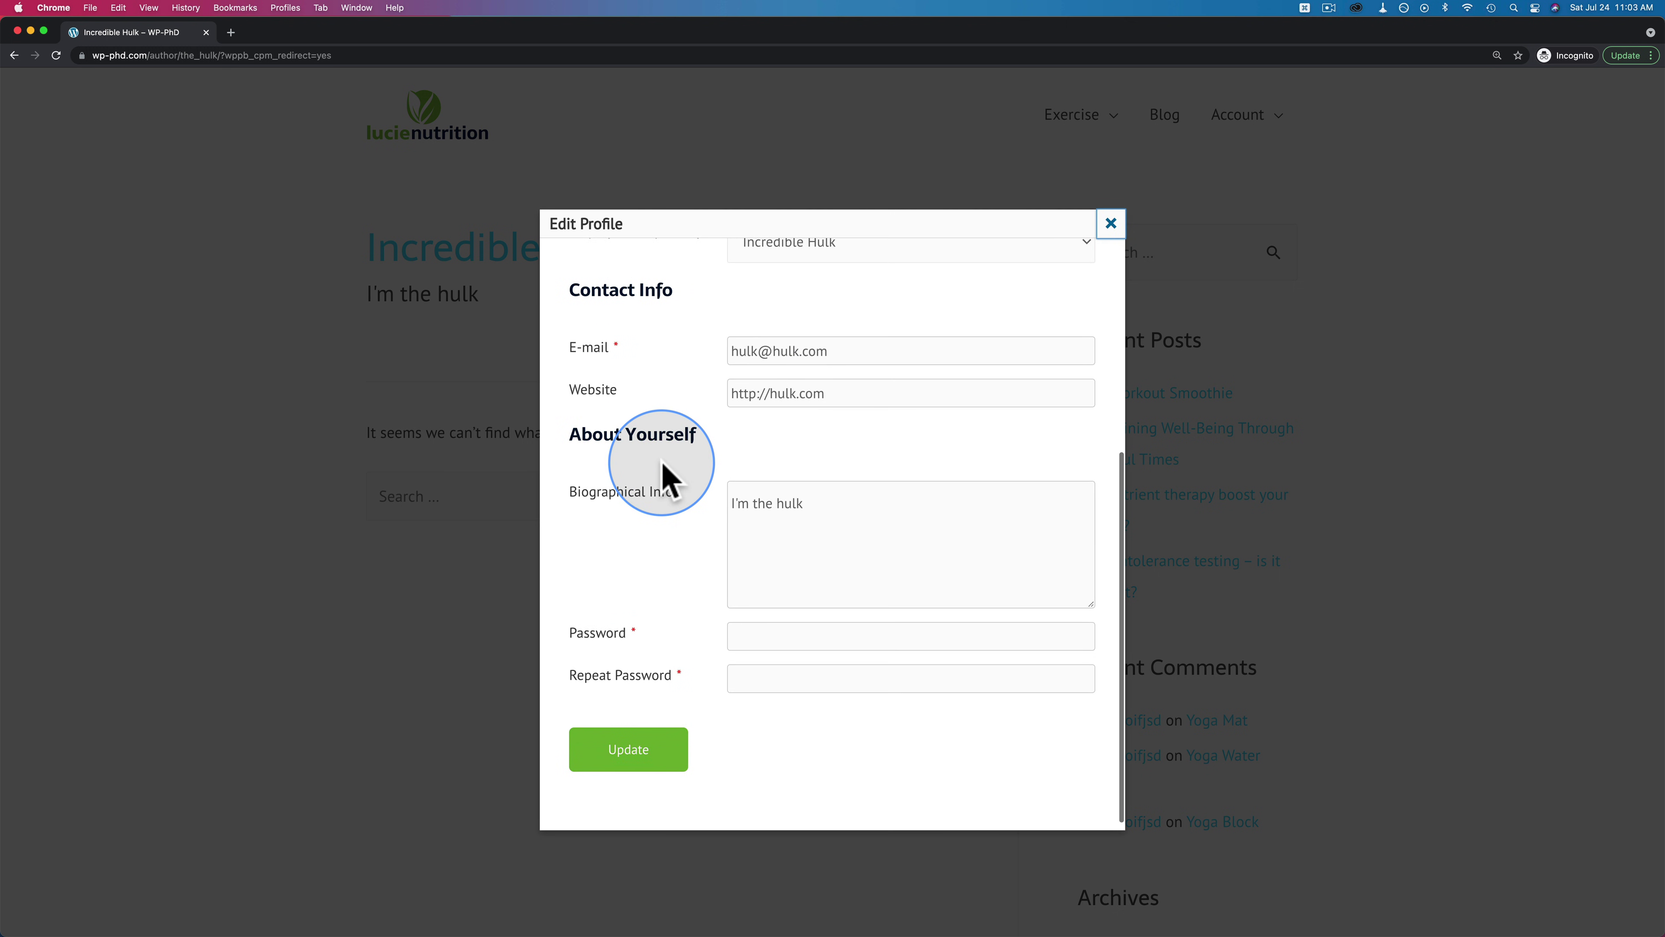
{"action": "scroll", "coordinate": [670, 500], "scroll_direction": "up", "scroll_amount": 5}
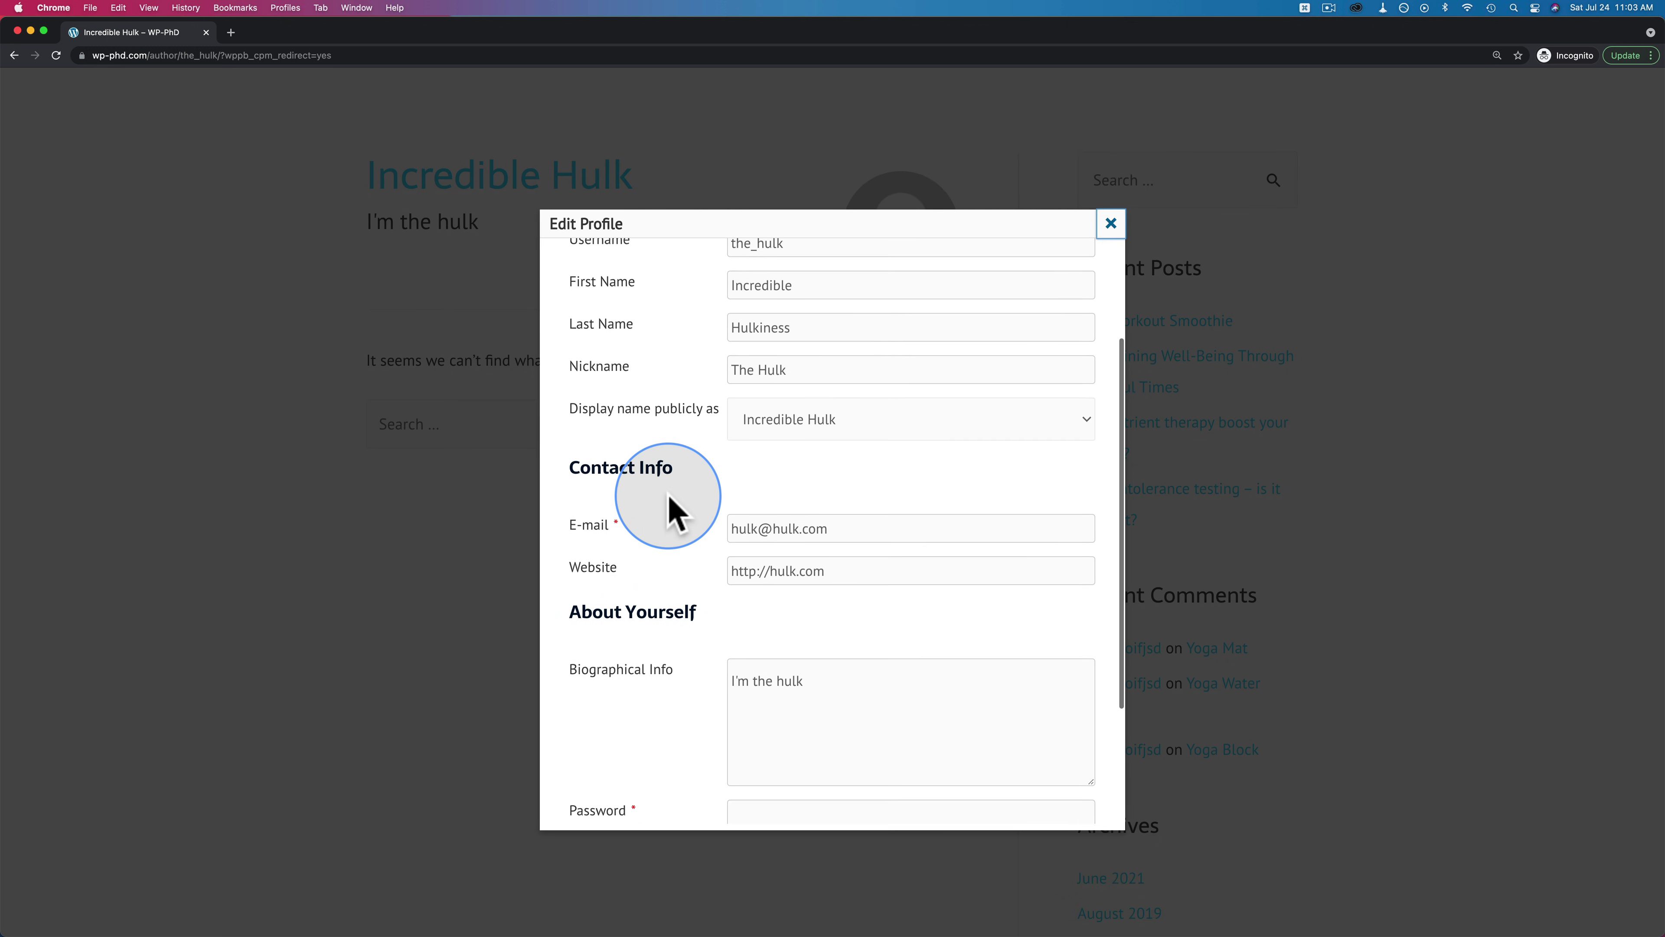
{"action": "scroll", "coordinate": [670, 509], "scroll_direction": "down", "scroll_amount": 3}
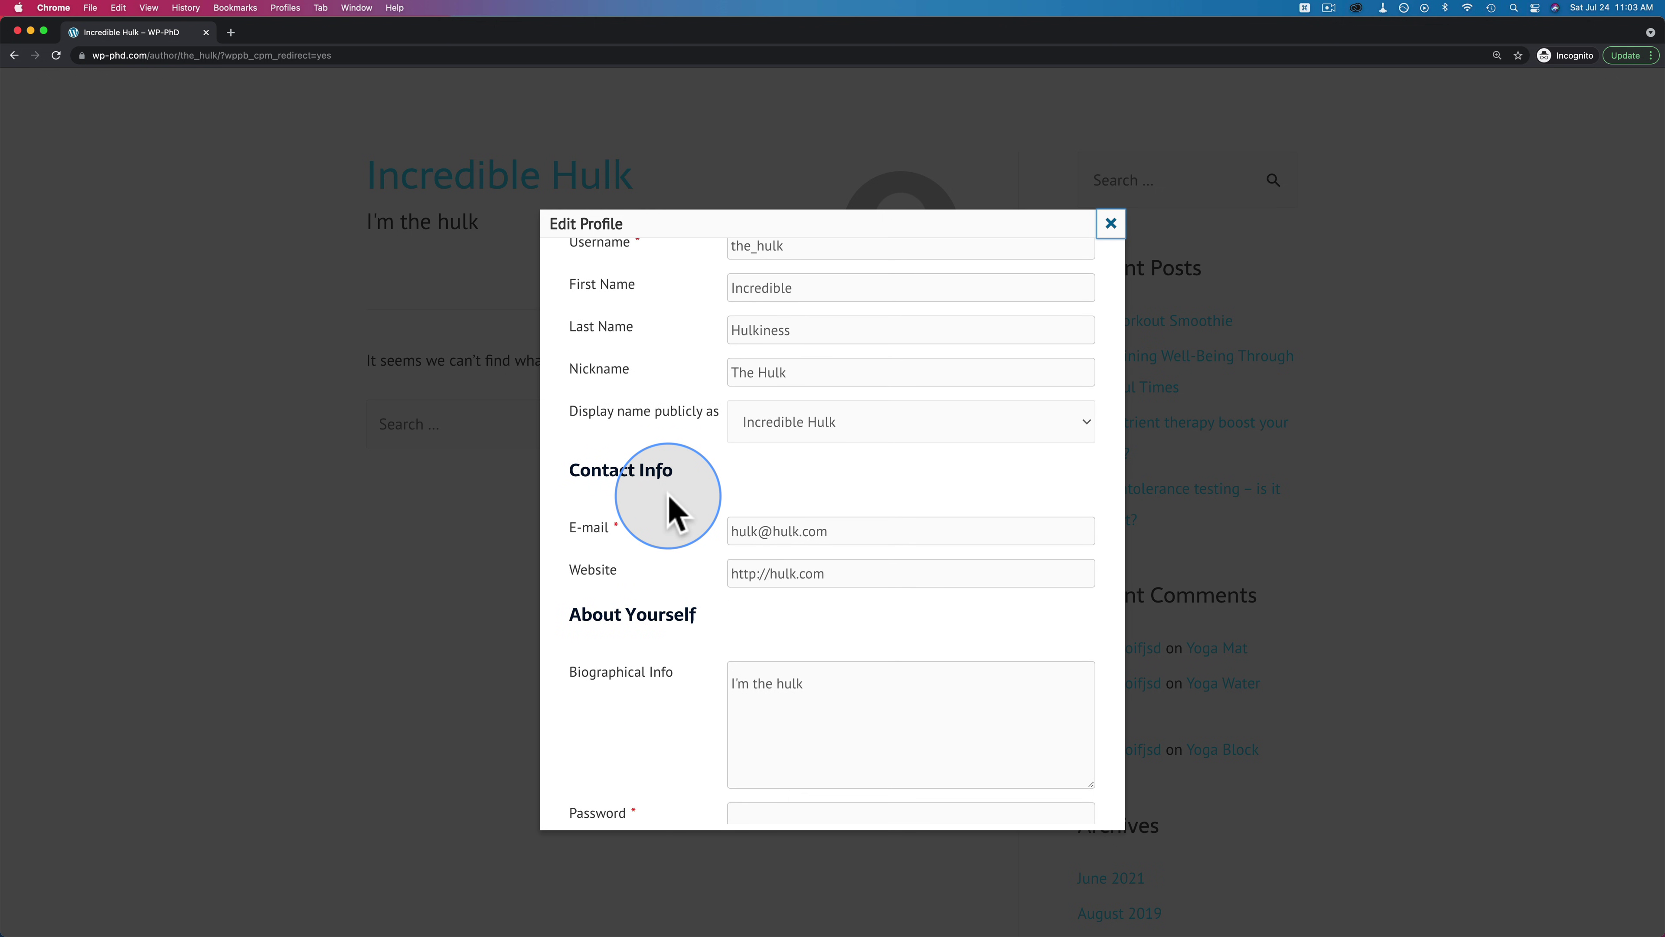
{"action": "left_click", "coordinate": [1110, 223]}
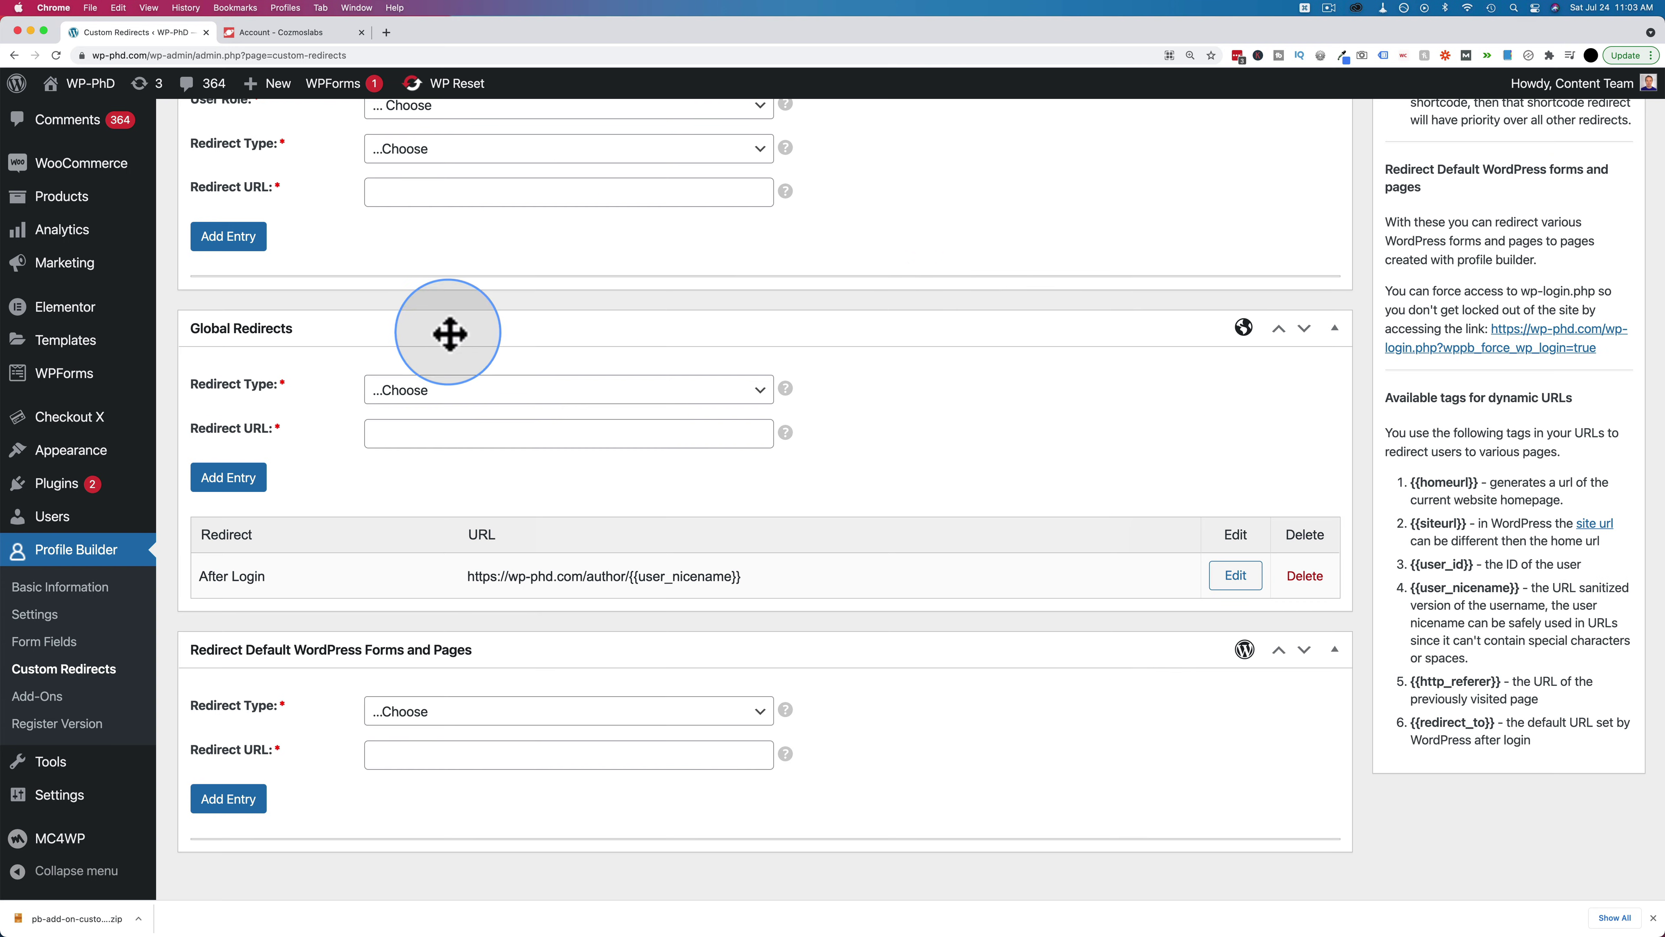
Scroll the Form Fields page and open the new field's type dropdown
{"action": "scroll", "coordinate": [131, 525], "scroll_direction": "down", "scroll_amount": 1}
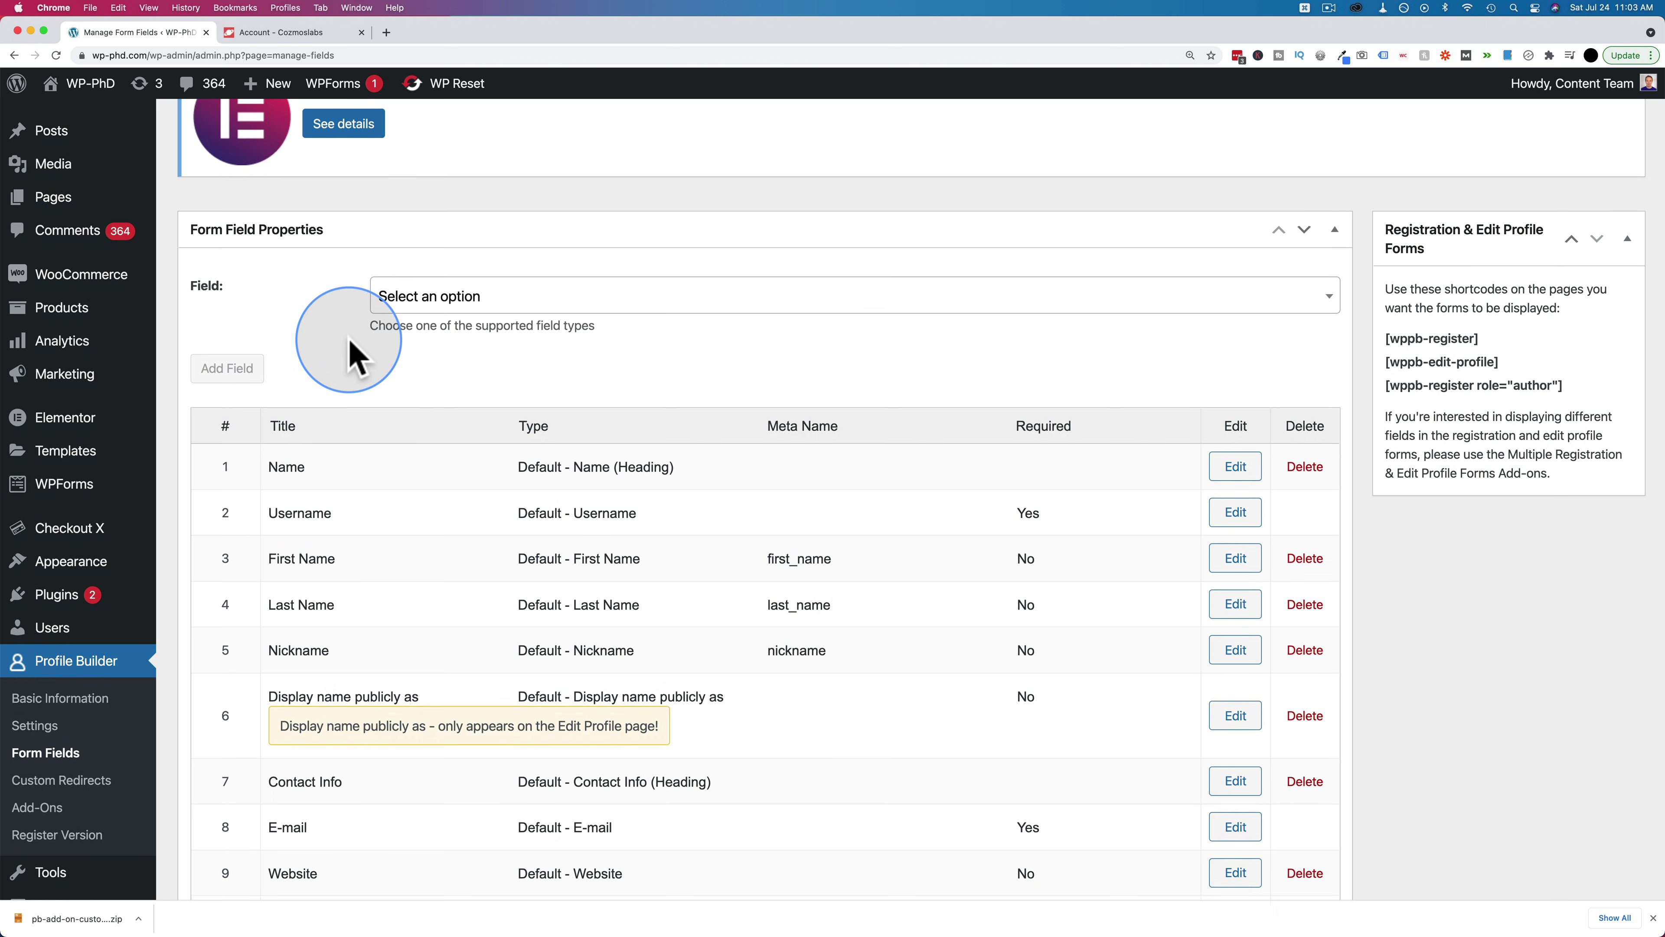
{"action": "scroll", "coordinate": [350, 342], "scroll_direction": "down", "scroll_amount": 5}
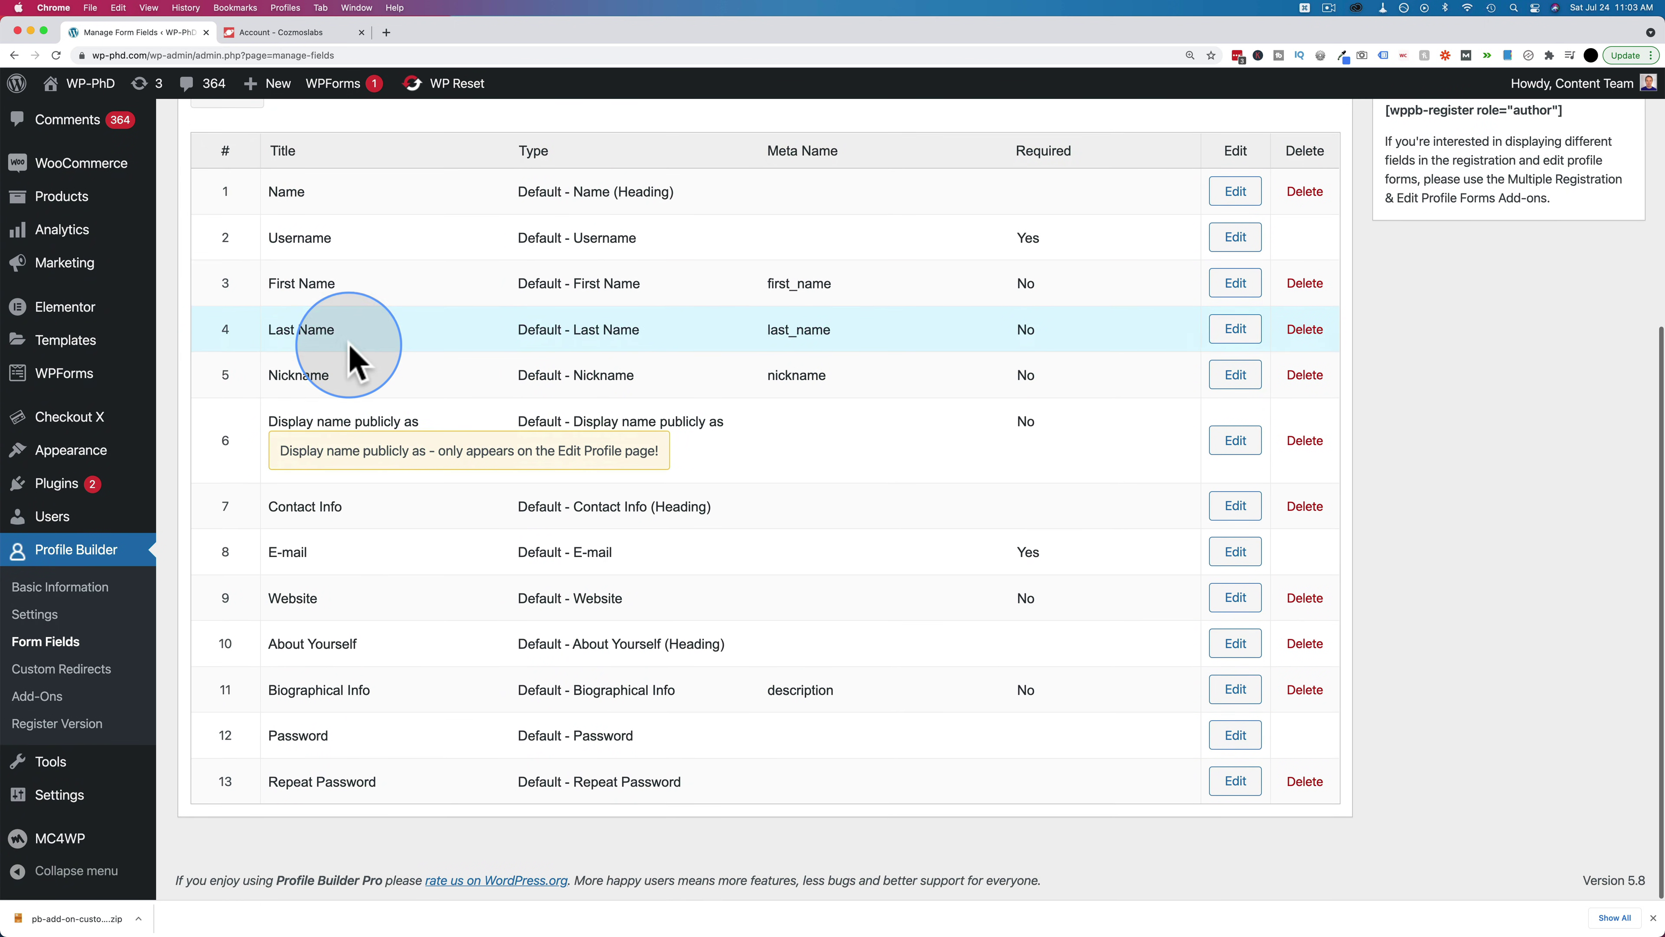
{"action": "scroll", "coordinate": [393, 627], "scroll_direction": "up", "scroll_amount": 4}
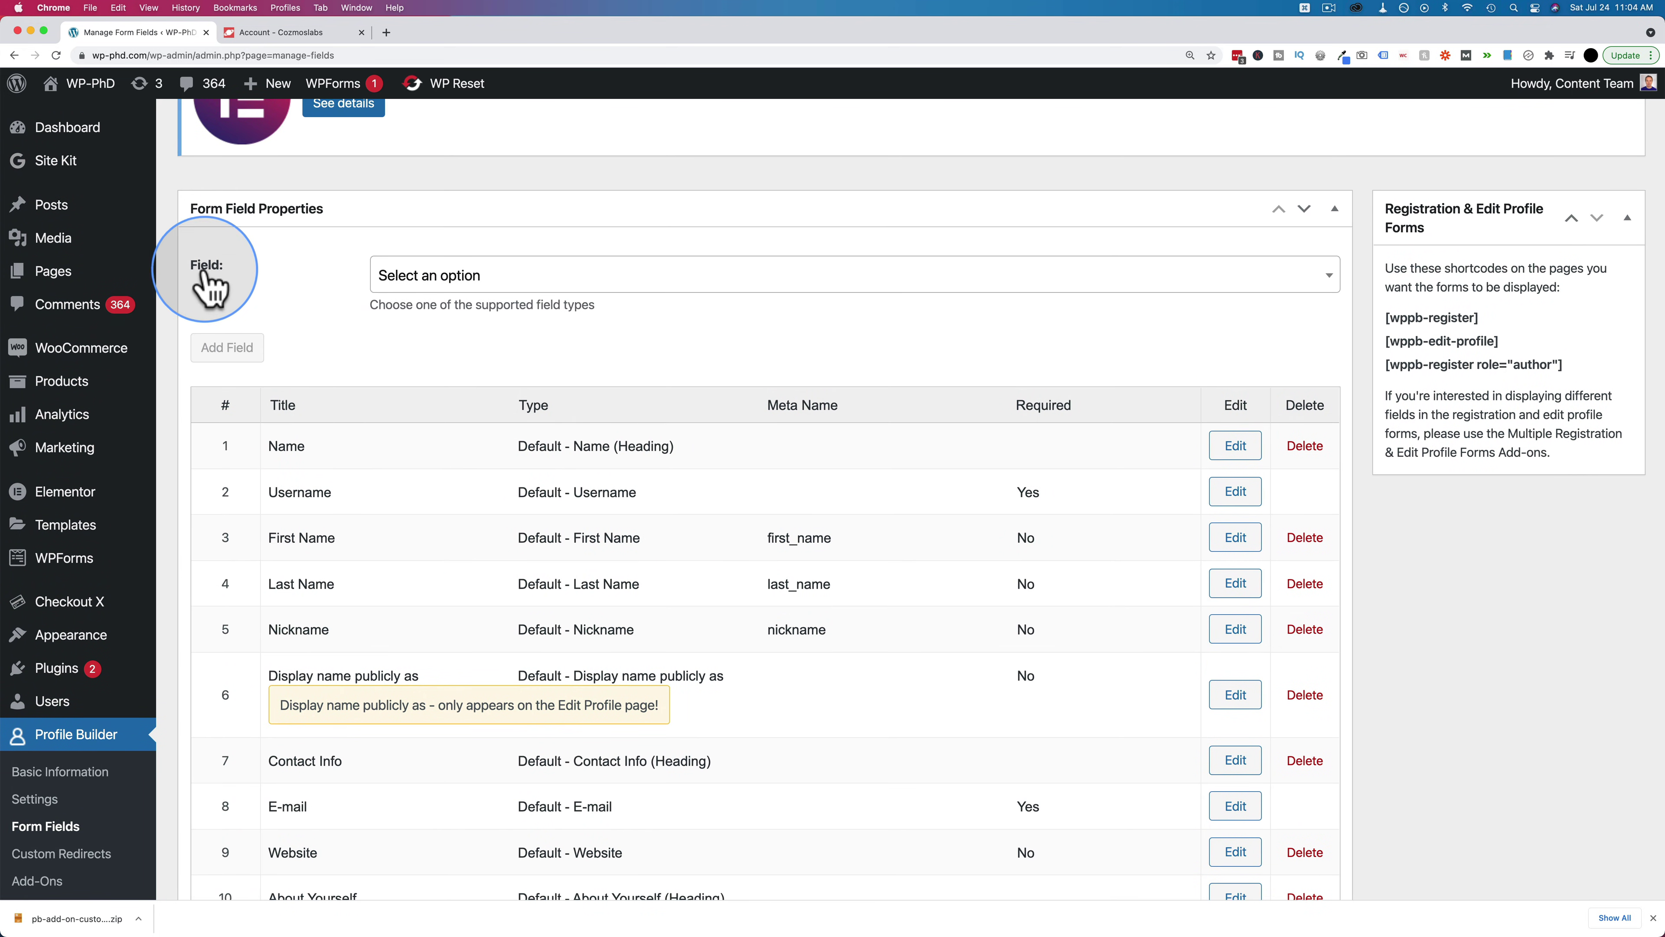
{"action": "left_click", "coordinate": [451, 279]}
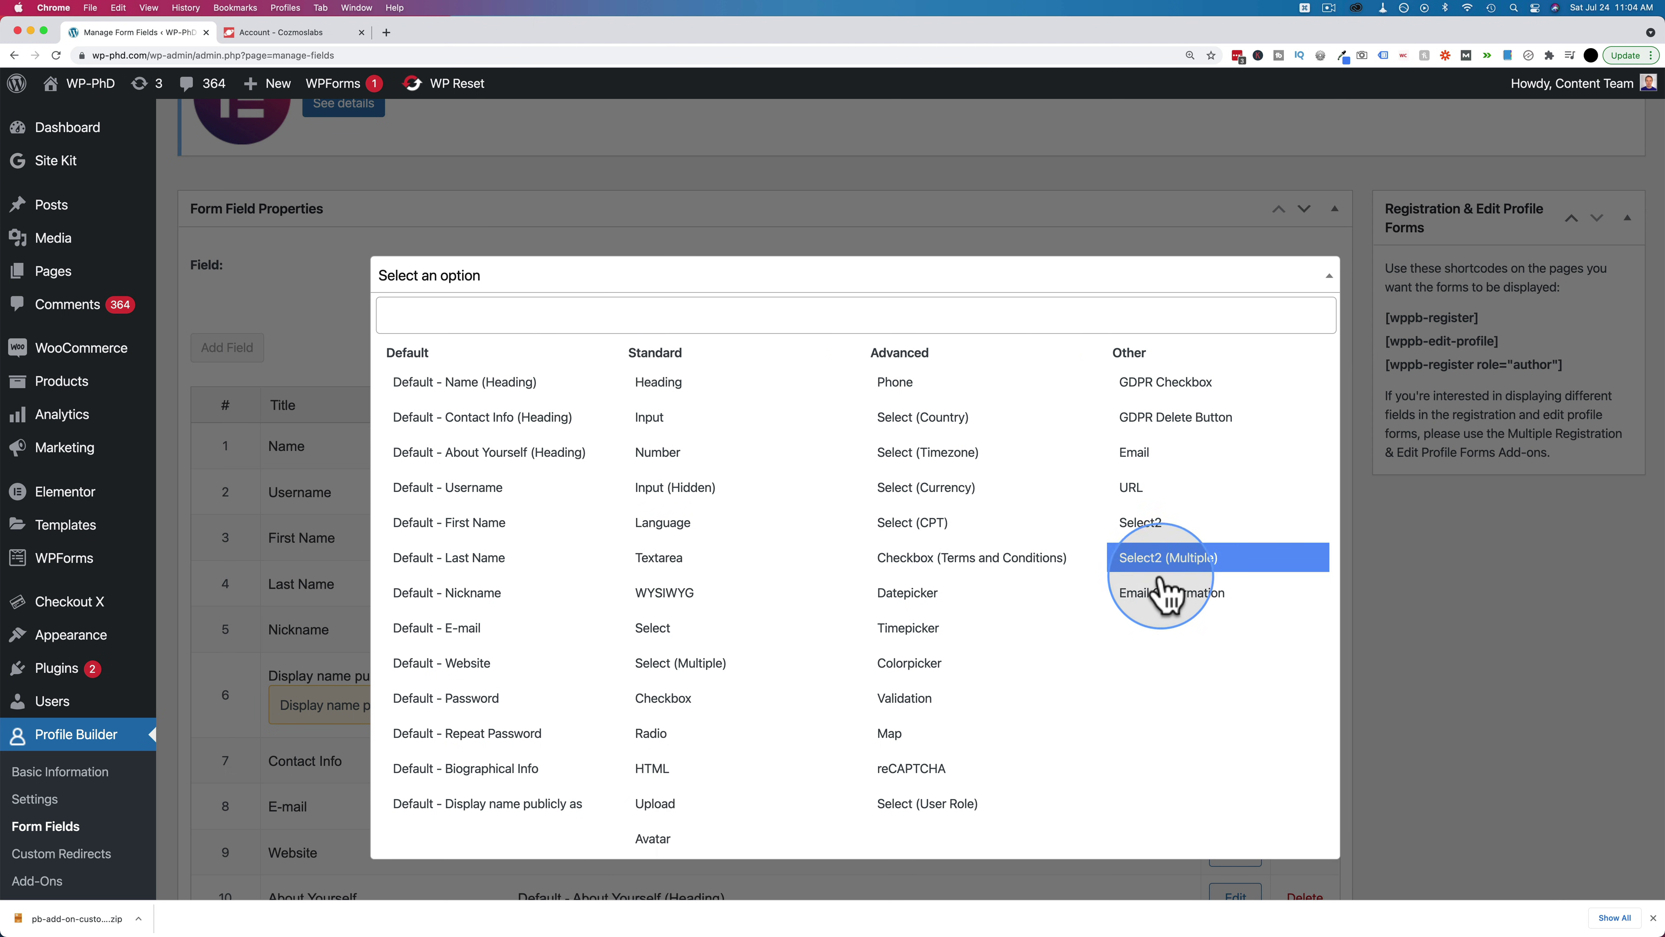
Choose Avatar, title it Avatar, meta-name avatar, with description 'Upload an avatar.'
{"action": "left_click", "coordinate": [665, 843]}
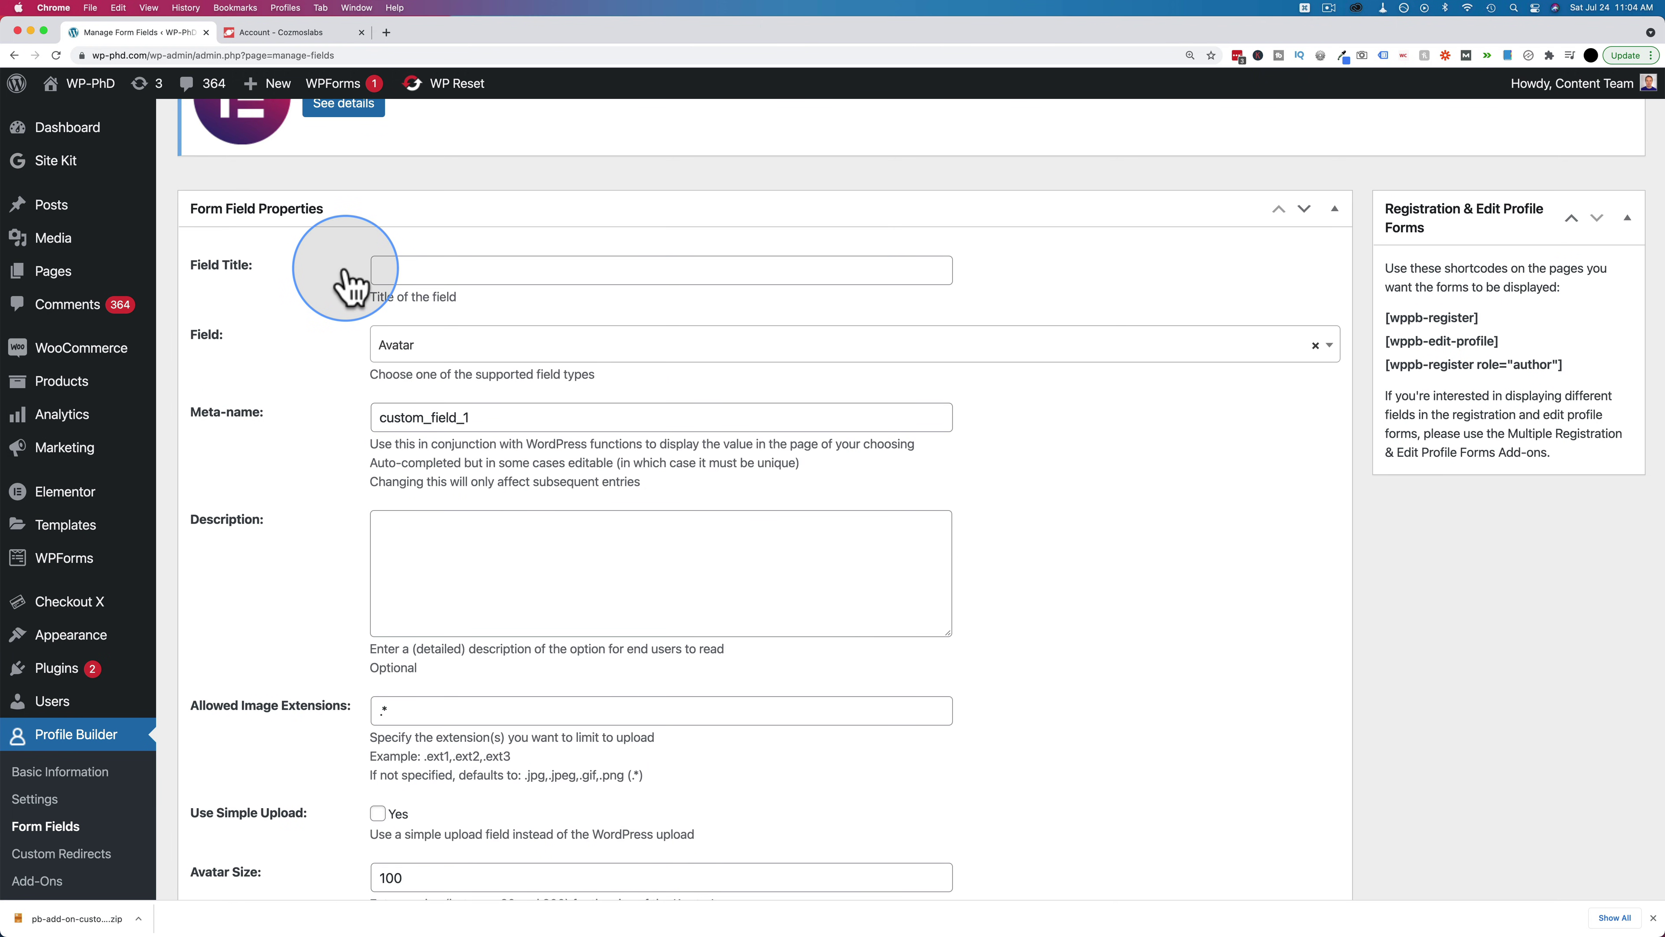
{"action": "type", "text": "Avatar"}
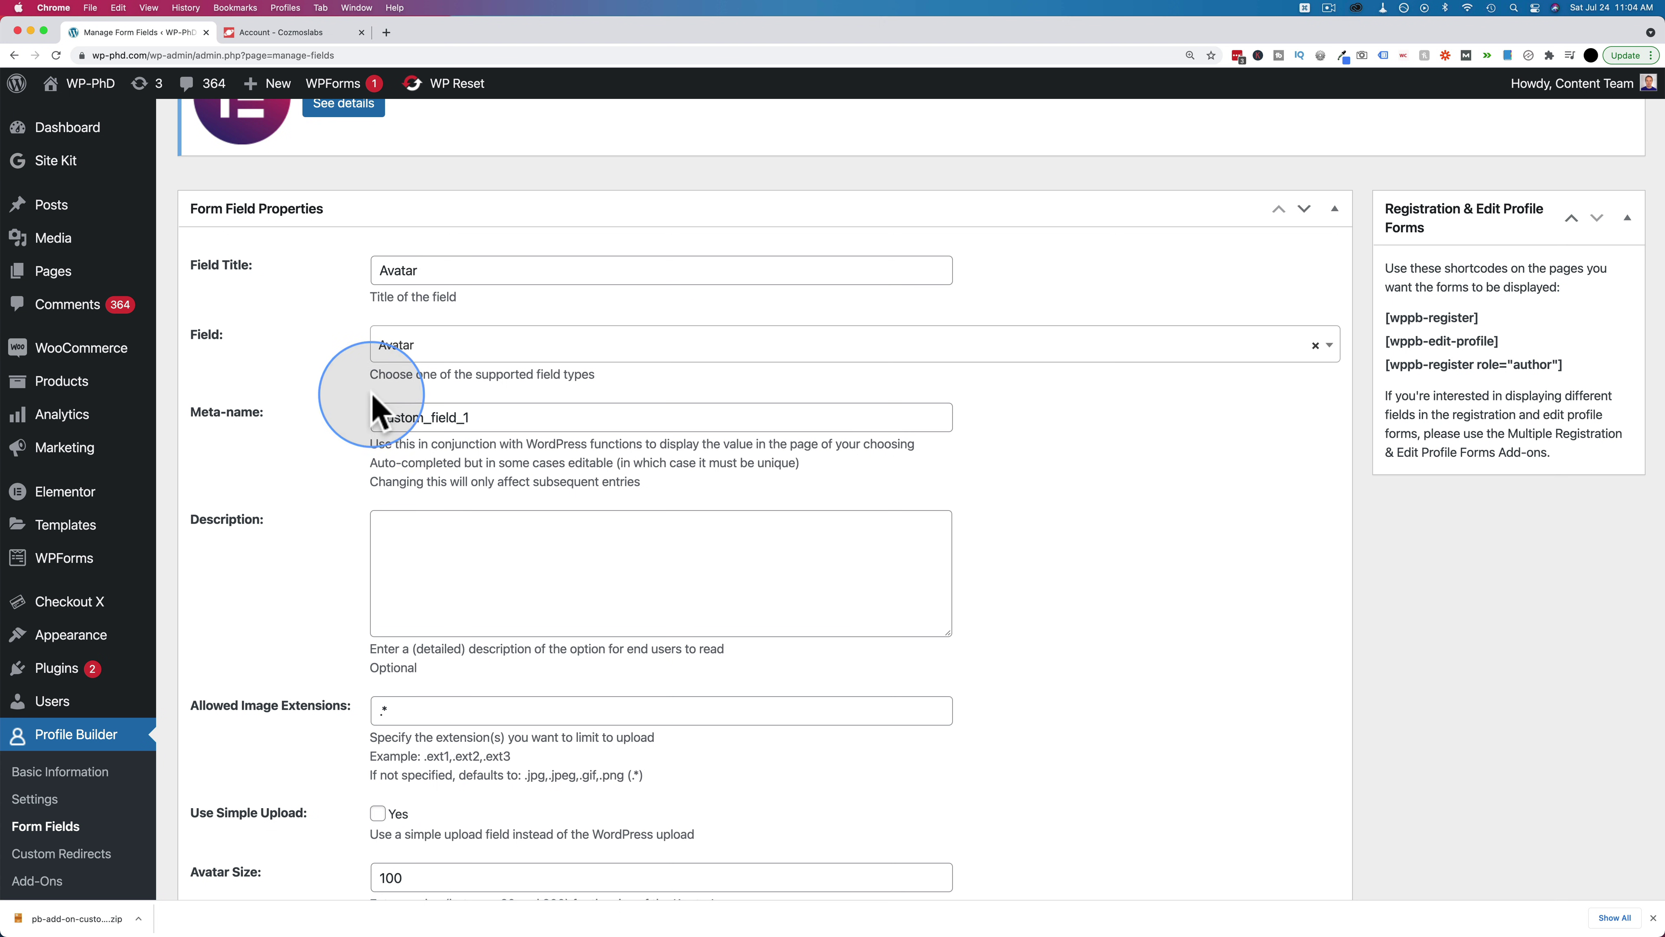
{"action": "left_click", "coordinate": [407, 425]}
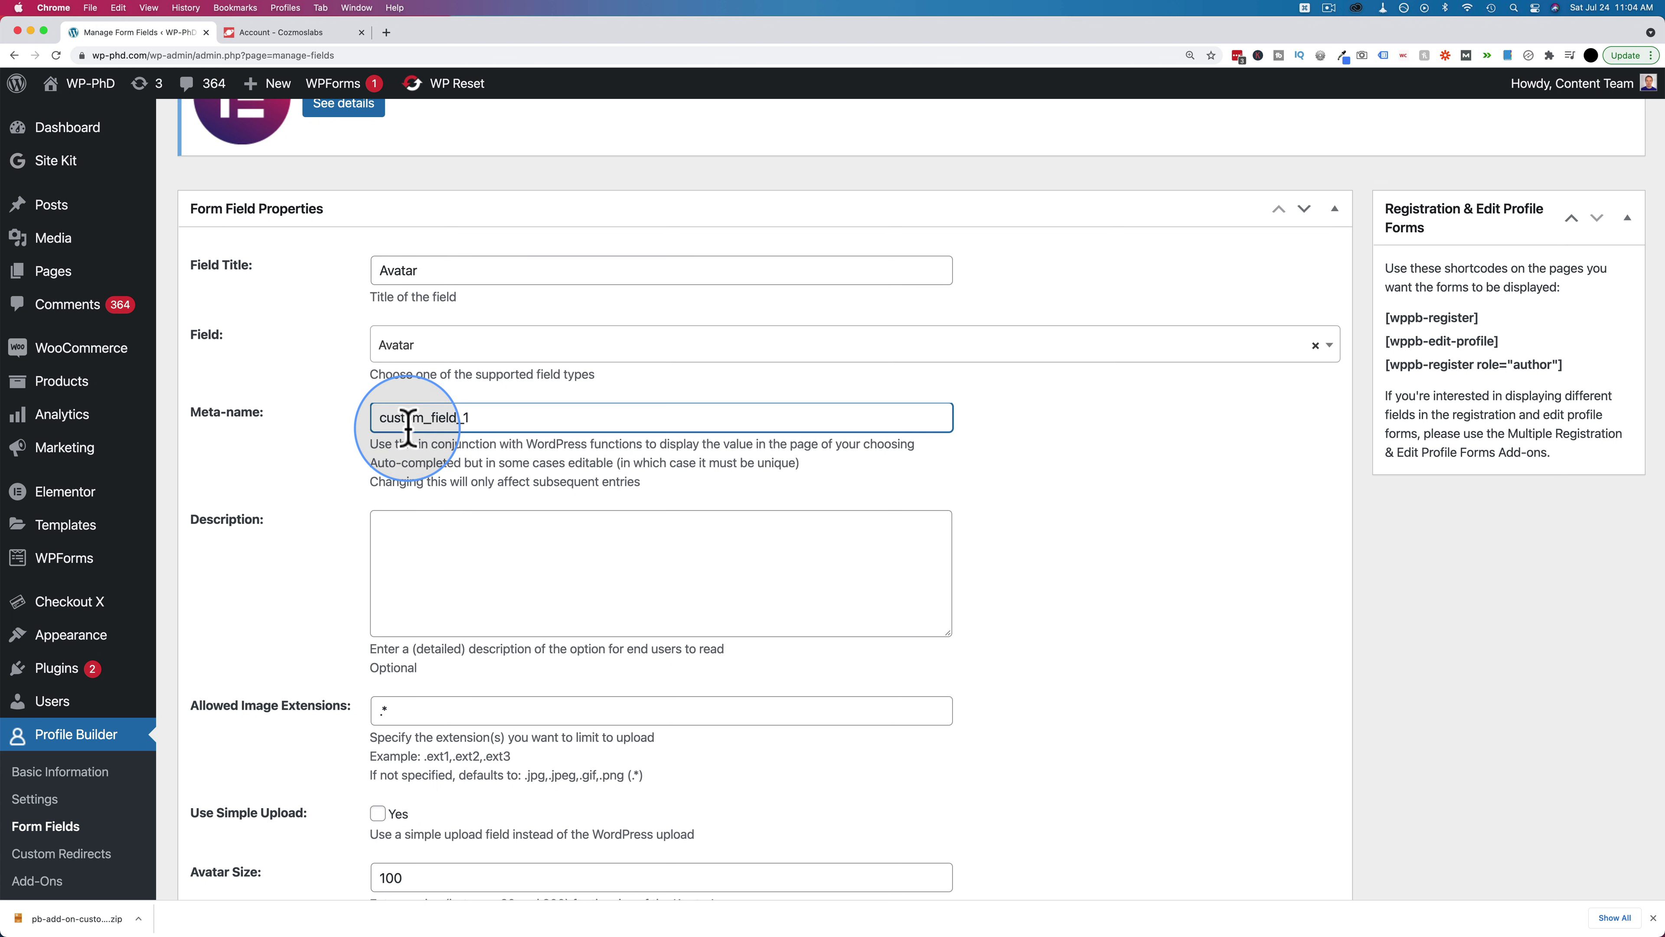
{"action": "type", "text": "avatar"}
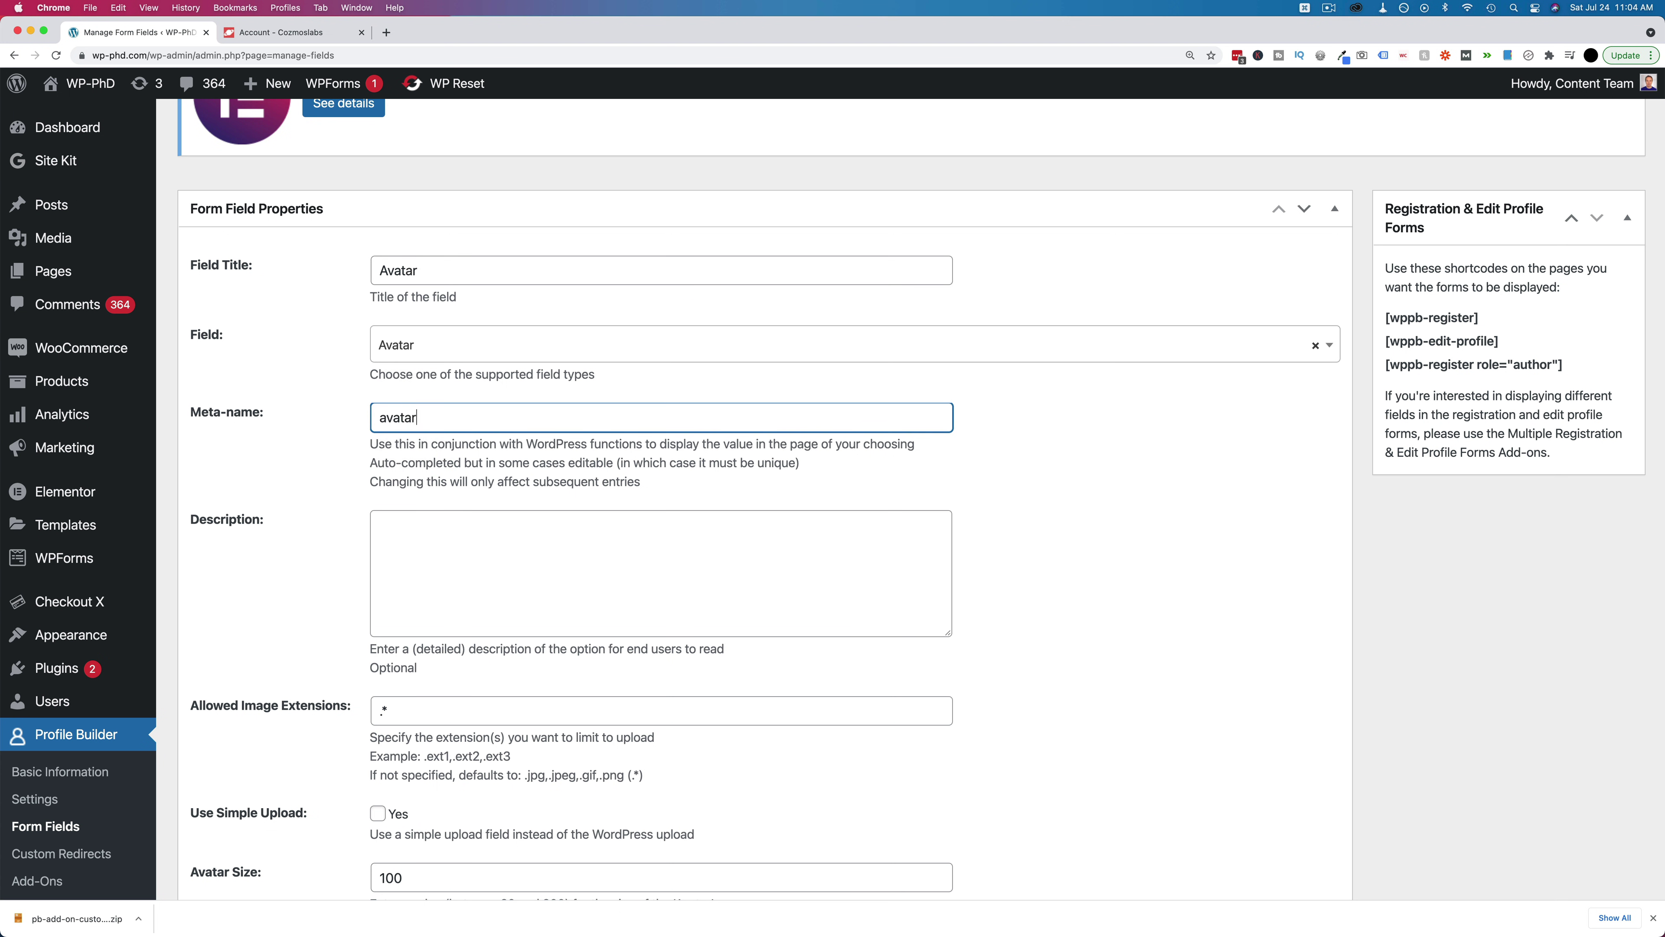
{"action": "scroll", "coordinate": [412, 468], "scroll_direction": "down", "scroll_amount": 2}
{"action": "left_click", "coordinate": [416, 484]}
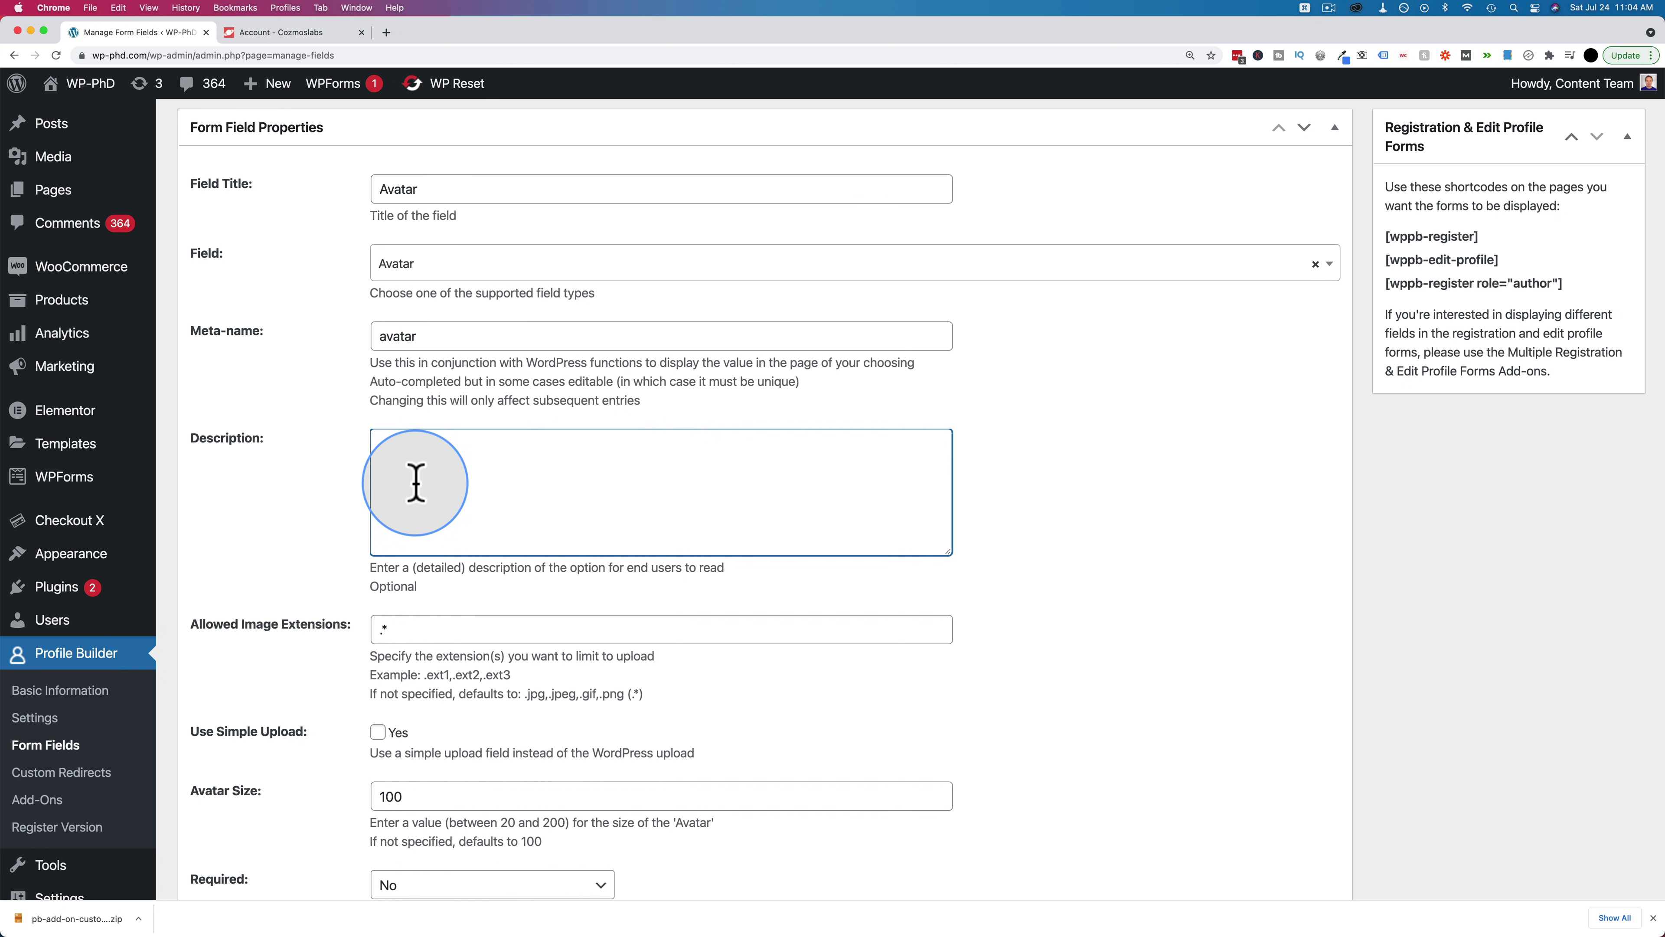
{"action": "type", "text": "Upload an ava"}
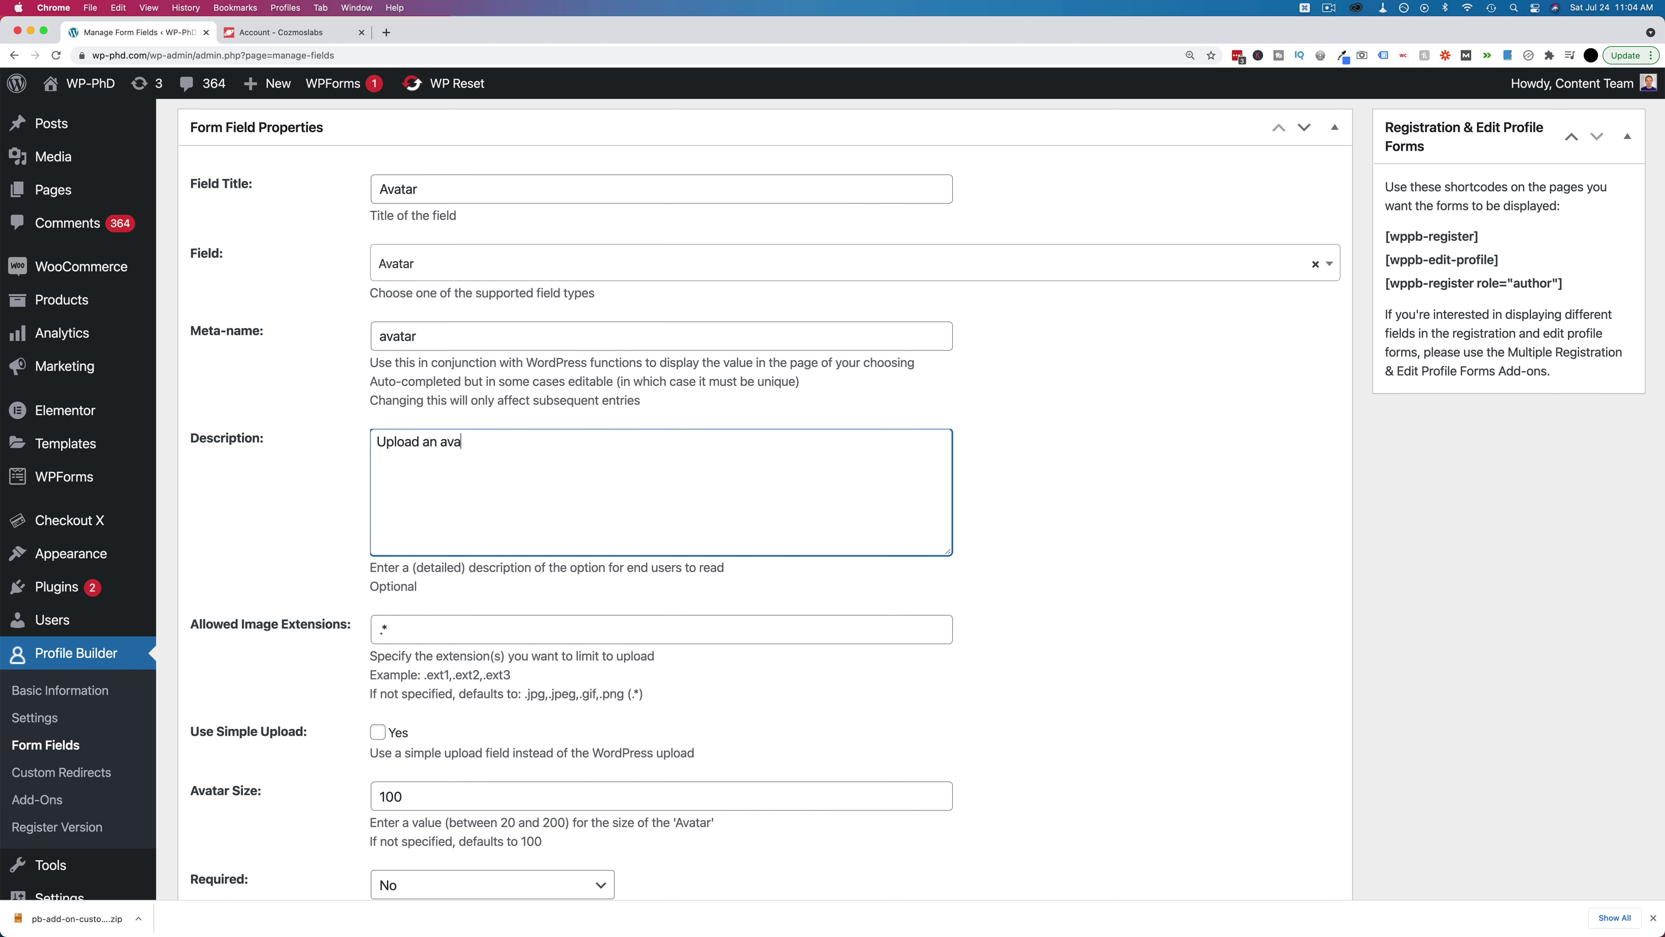
{"action": "type", "text": "tar."}
Review the allowed image extensions and enable Use Simple Upload for the avatar
{"action": "scroll", "coordinate": [376, 495], "scroll_direction": "down", "scroll_amount": 6}
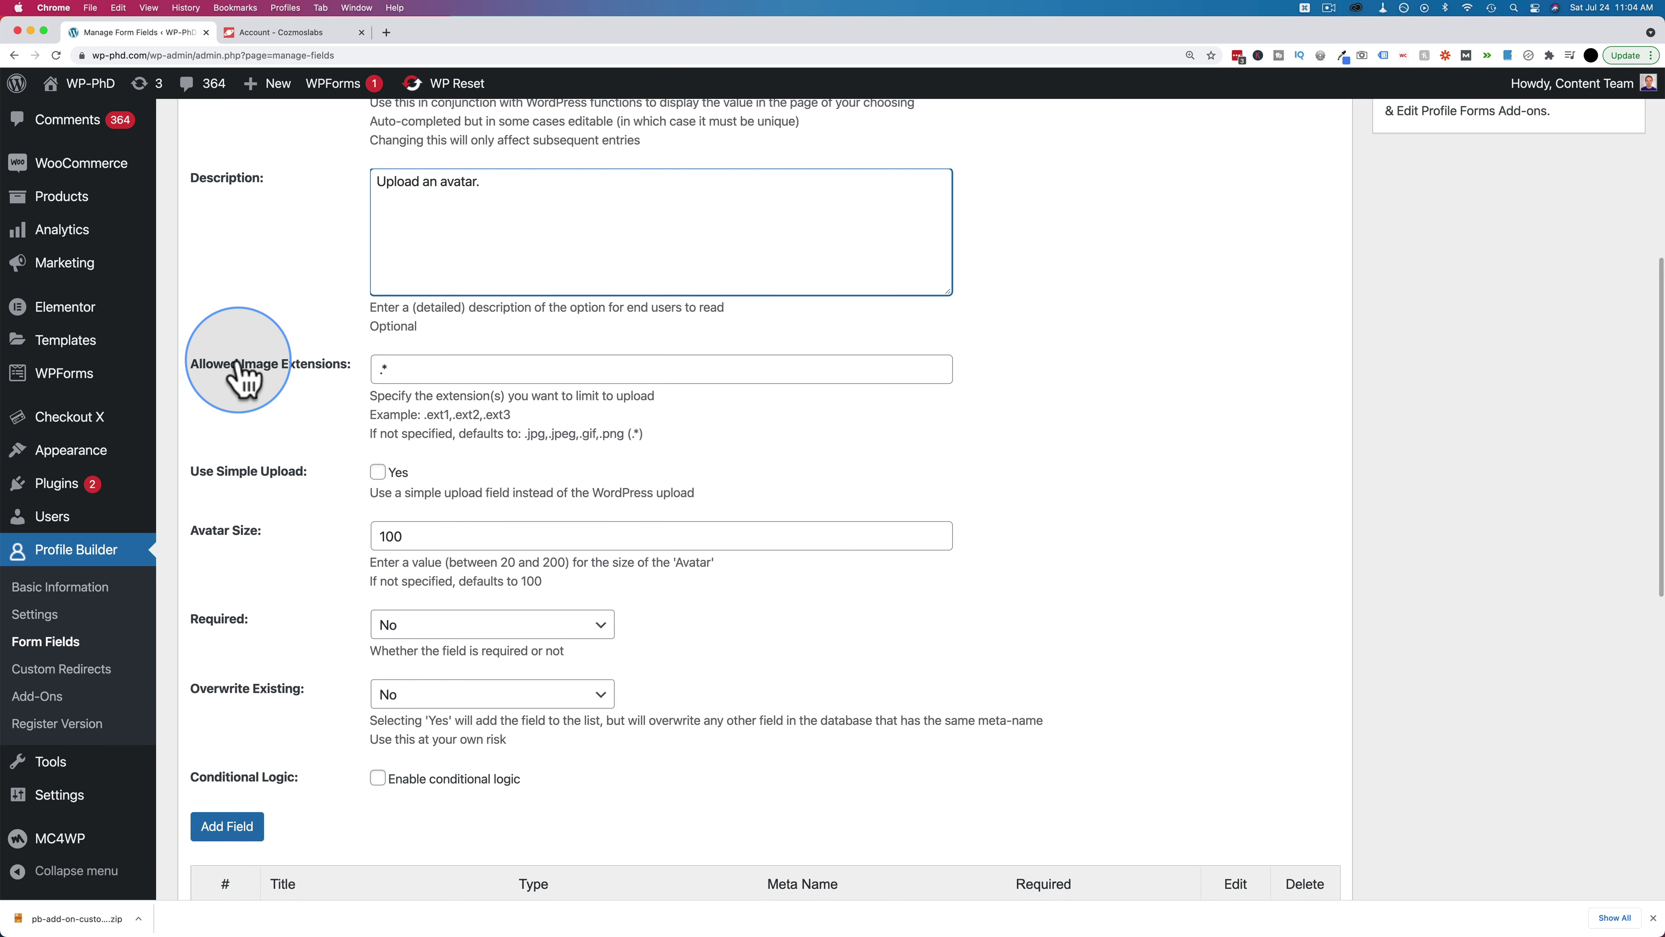
{"action": "left_click_drag", "start_coordinate": [402, 366], "coordinate": [379, 372]}
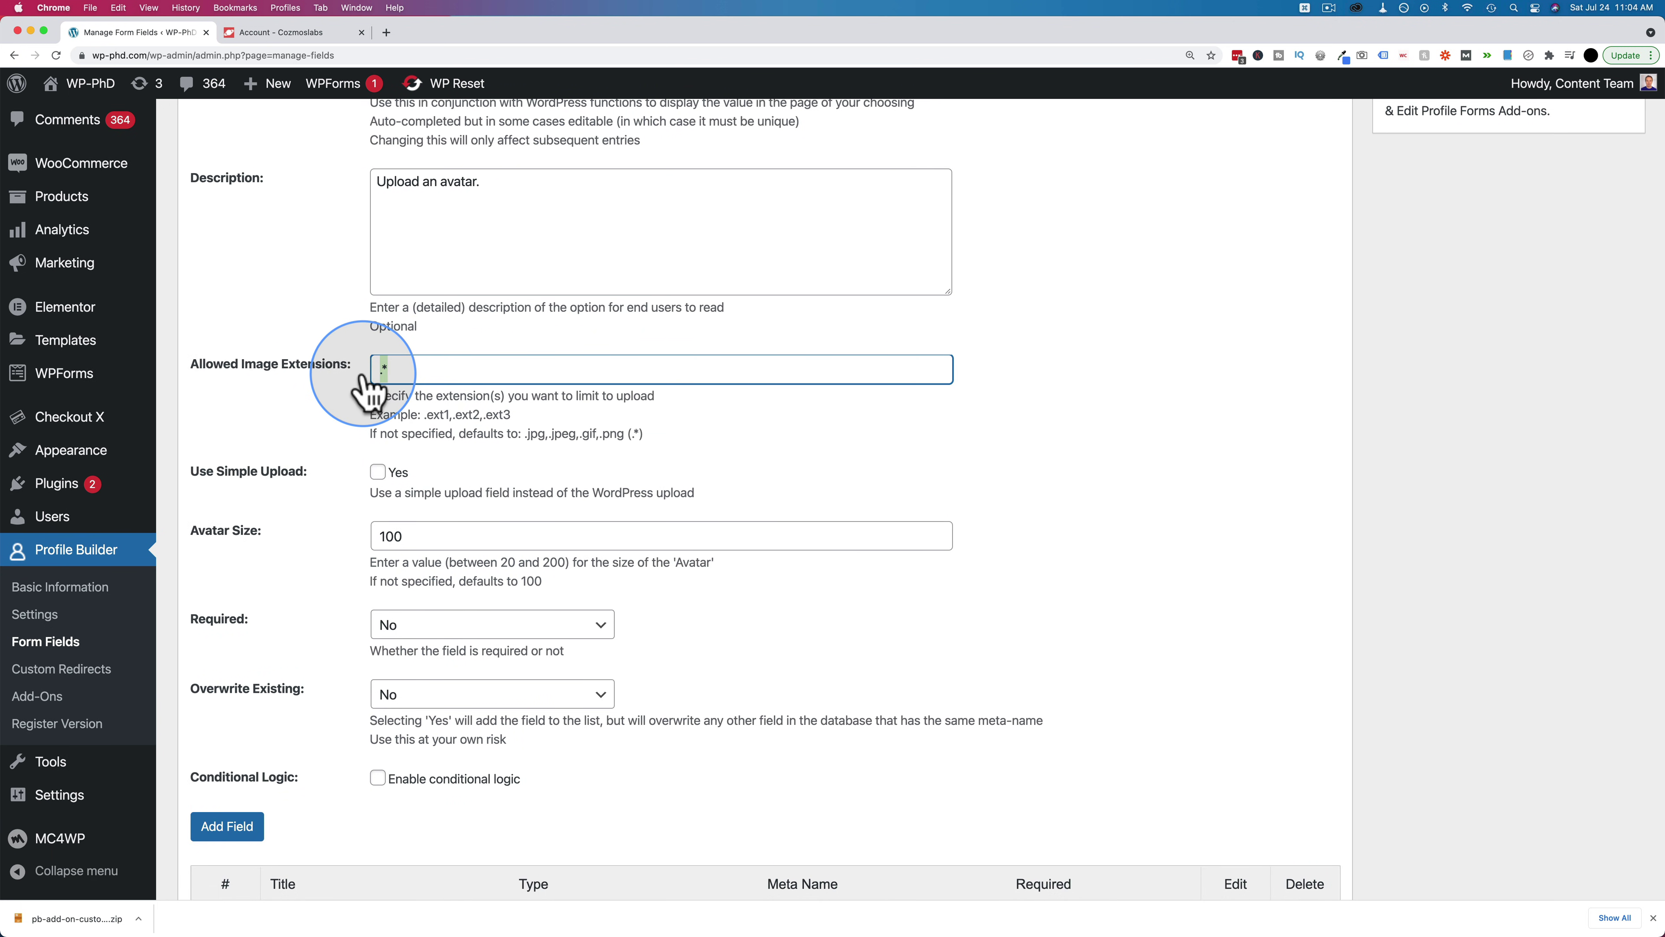
{"action": "left_click_drag", "start_coordinate": [526, 434], "coordinate": [625, 436]}
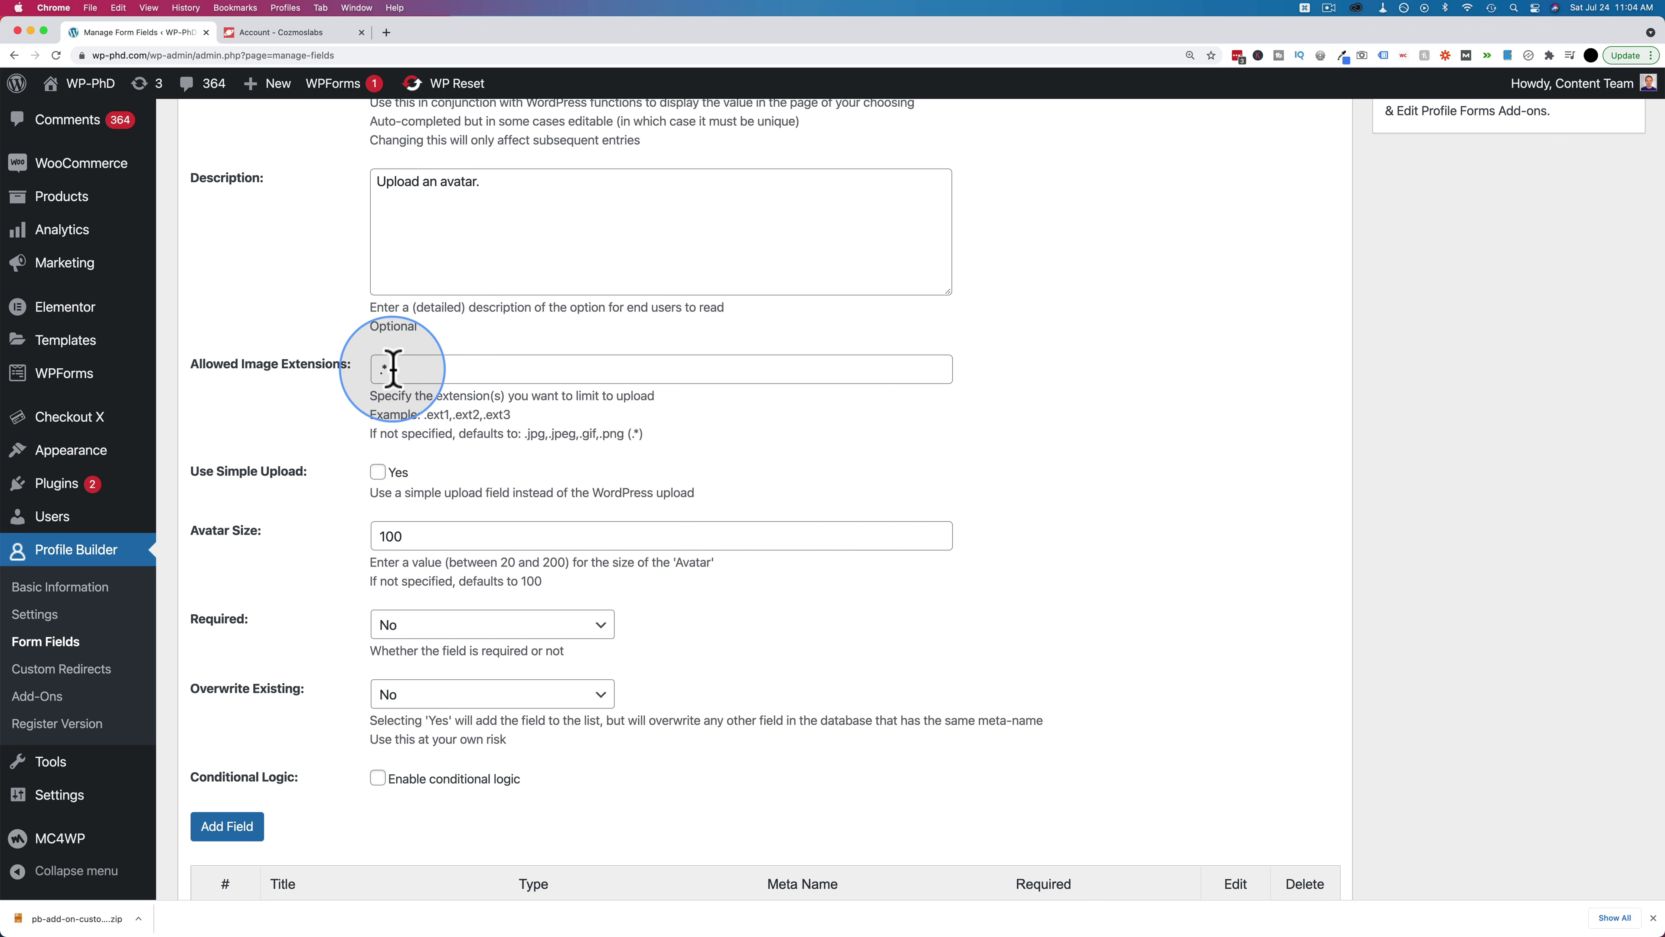
{"action": "scroll", "coordinate": [275, 394], "scroll_direction": "down", "scroll_amount": 3}
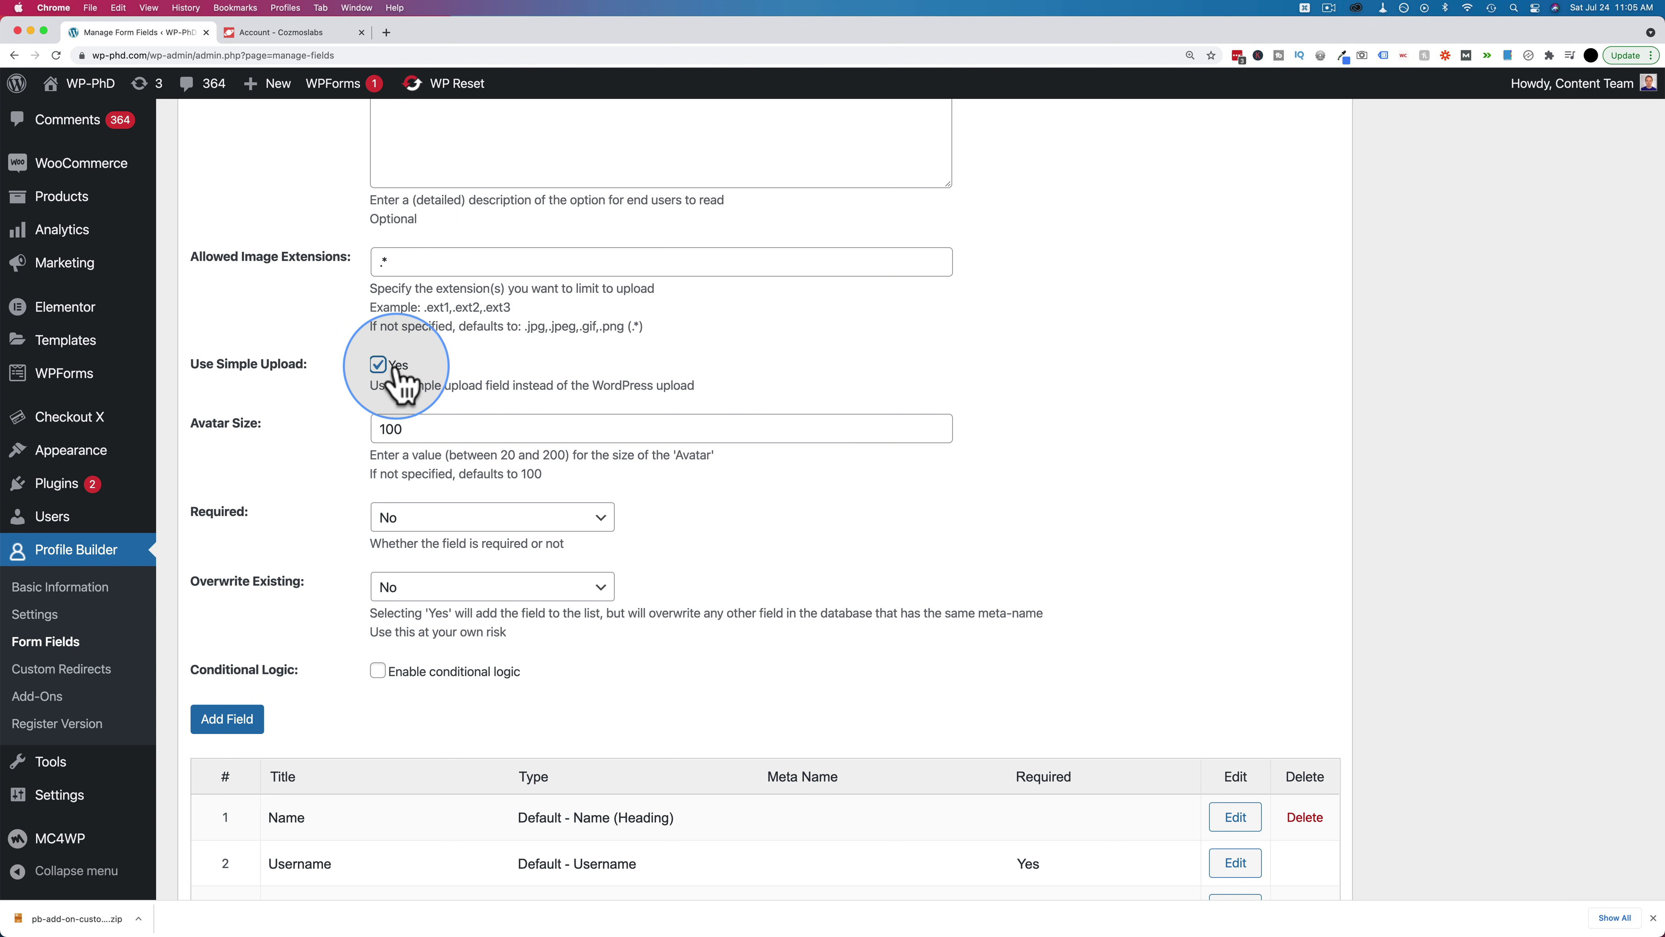
{"action": "scroll", "coordinate": [354, 394], "scroll_direction": "down", "scroll_amount": 2}
{"action": "left_click", "coordinate": [415, 361]}
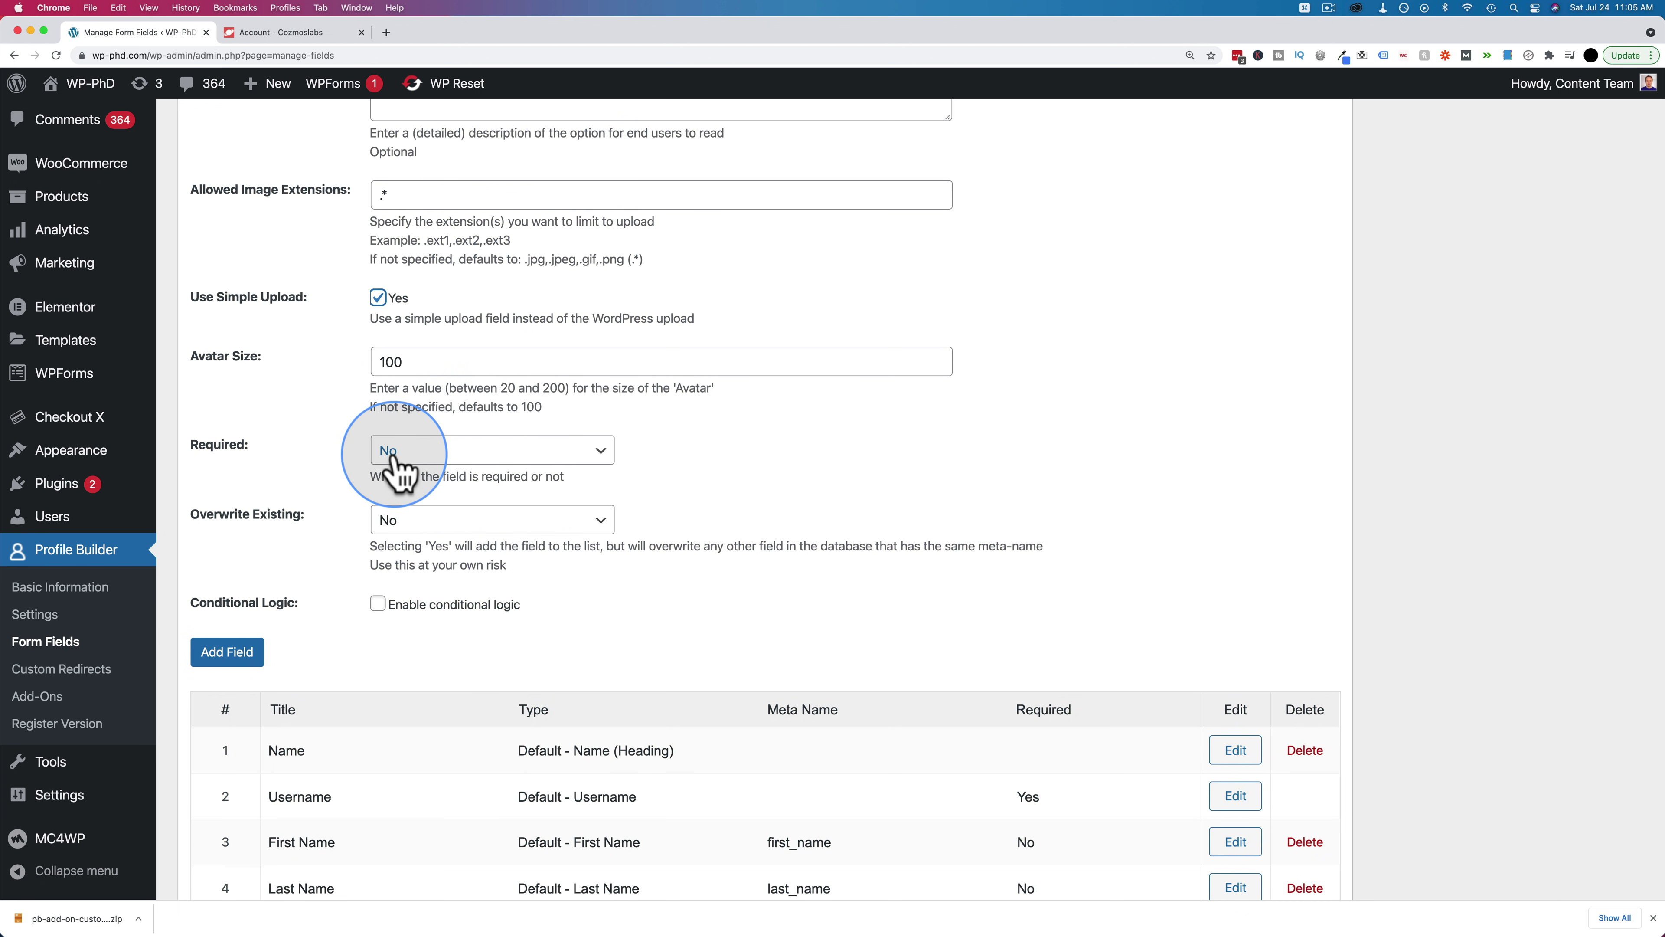
{"action": "scroll", "coordinate": [328, 483], "scroll_direction": "down", "scroll_amount": 4}
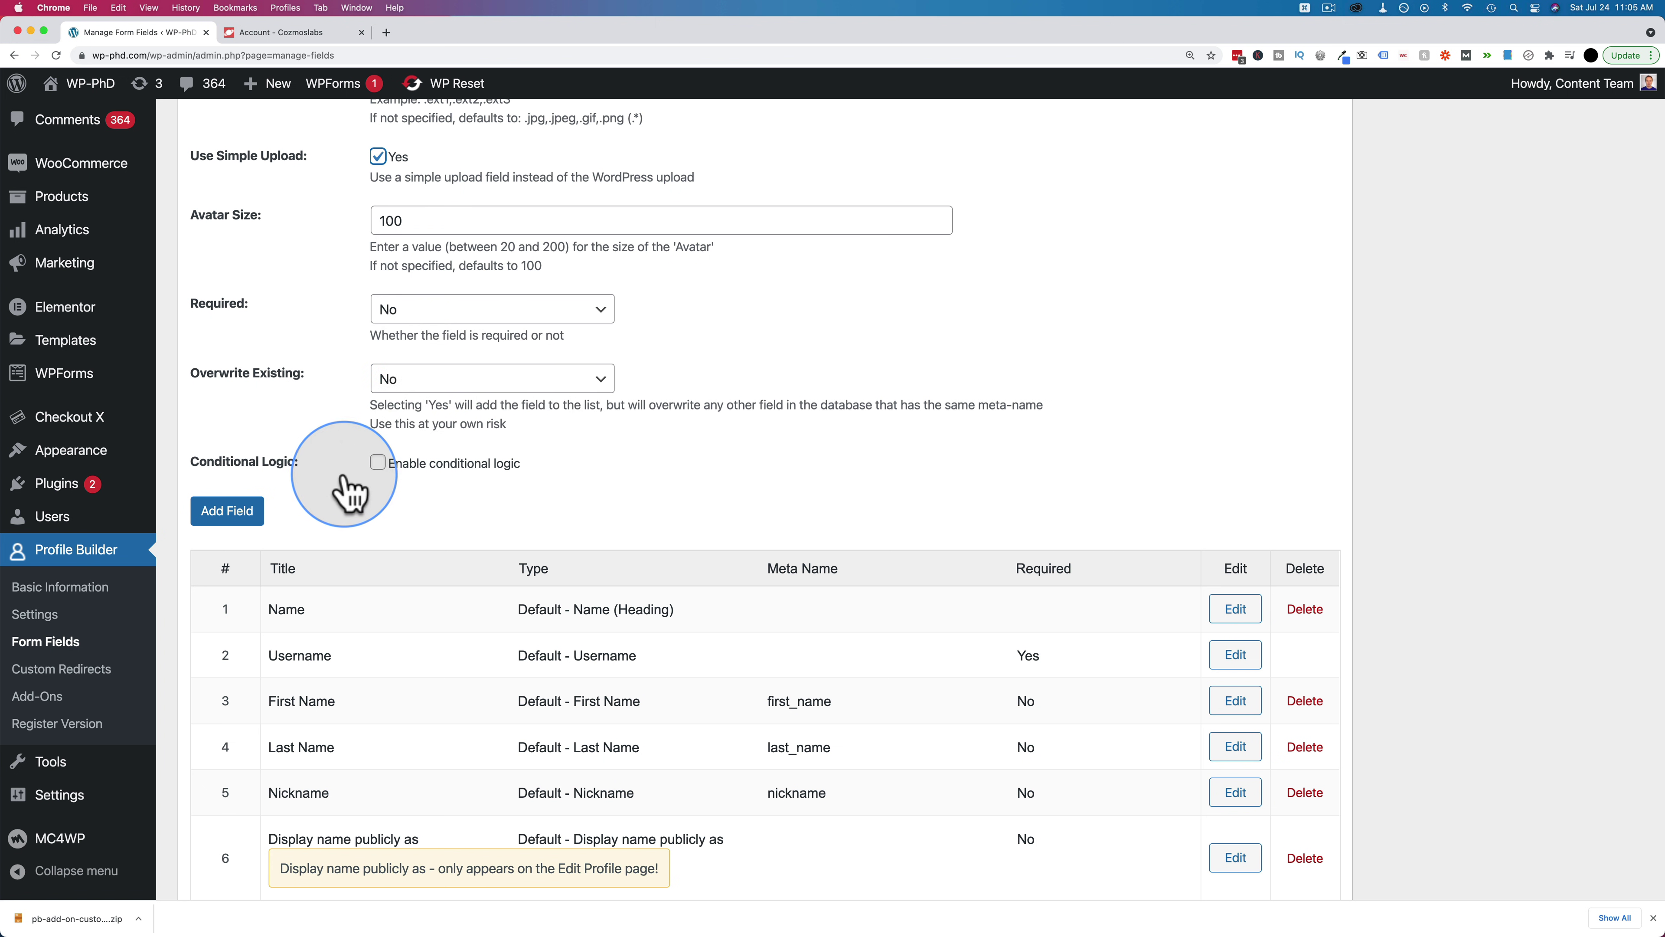
Try conditional logic based on First Name 'Bob', then turn conditional logic off
{"action": "left_click", "coordinate": [377, 463]}
{"action": "scroll", "coordinate": [348, 476], "scroll_direction": "down", "scroll_amount": 3}
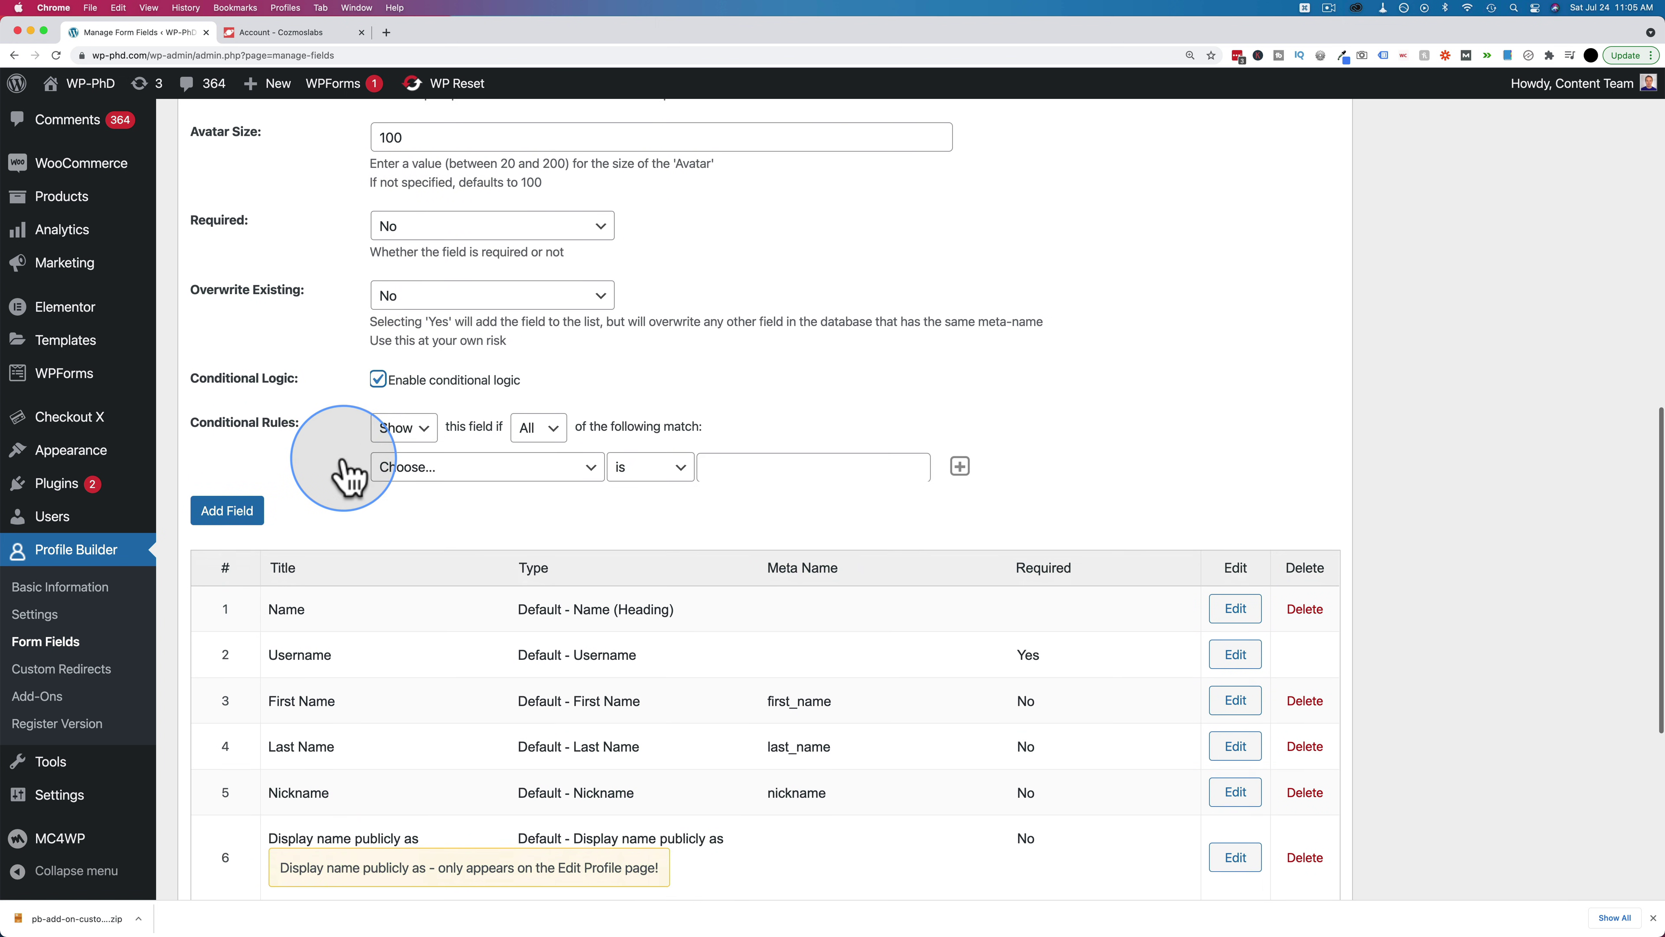
{"action": "left_click", "coordinate": [445, 453]}
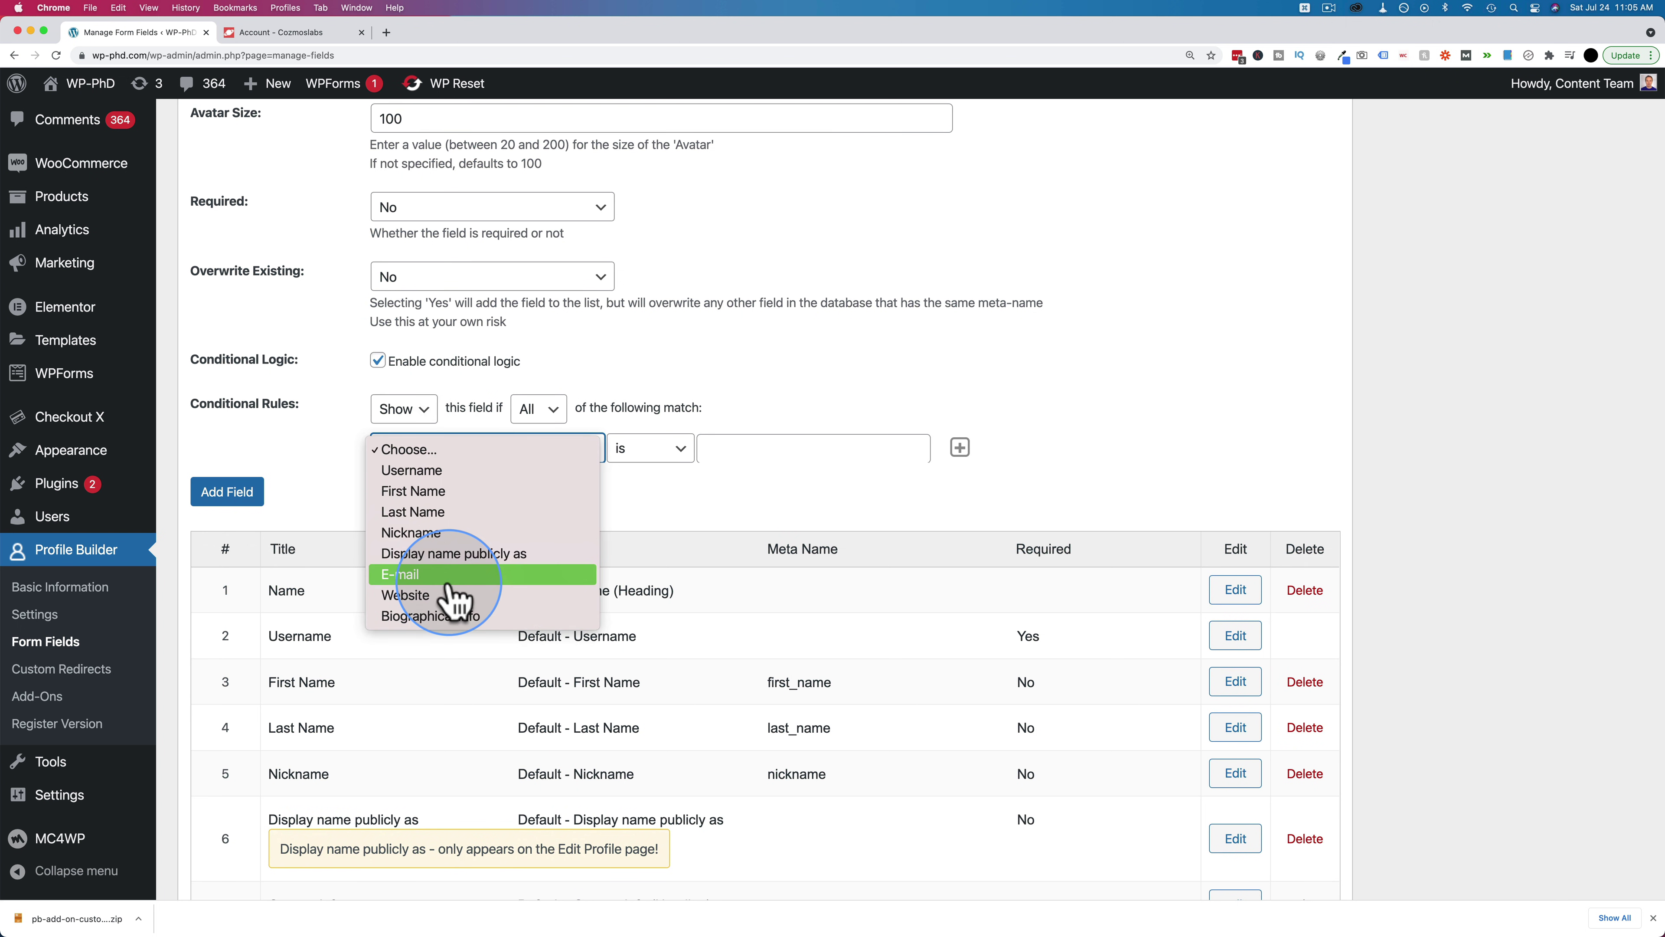
{"action": "left_click", "coordinate": [457, 493]}
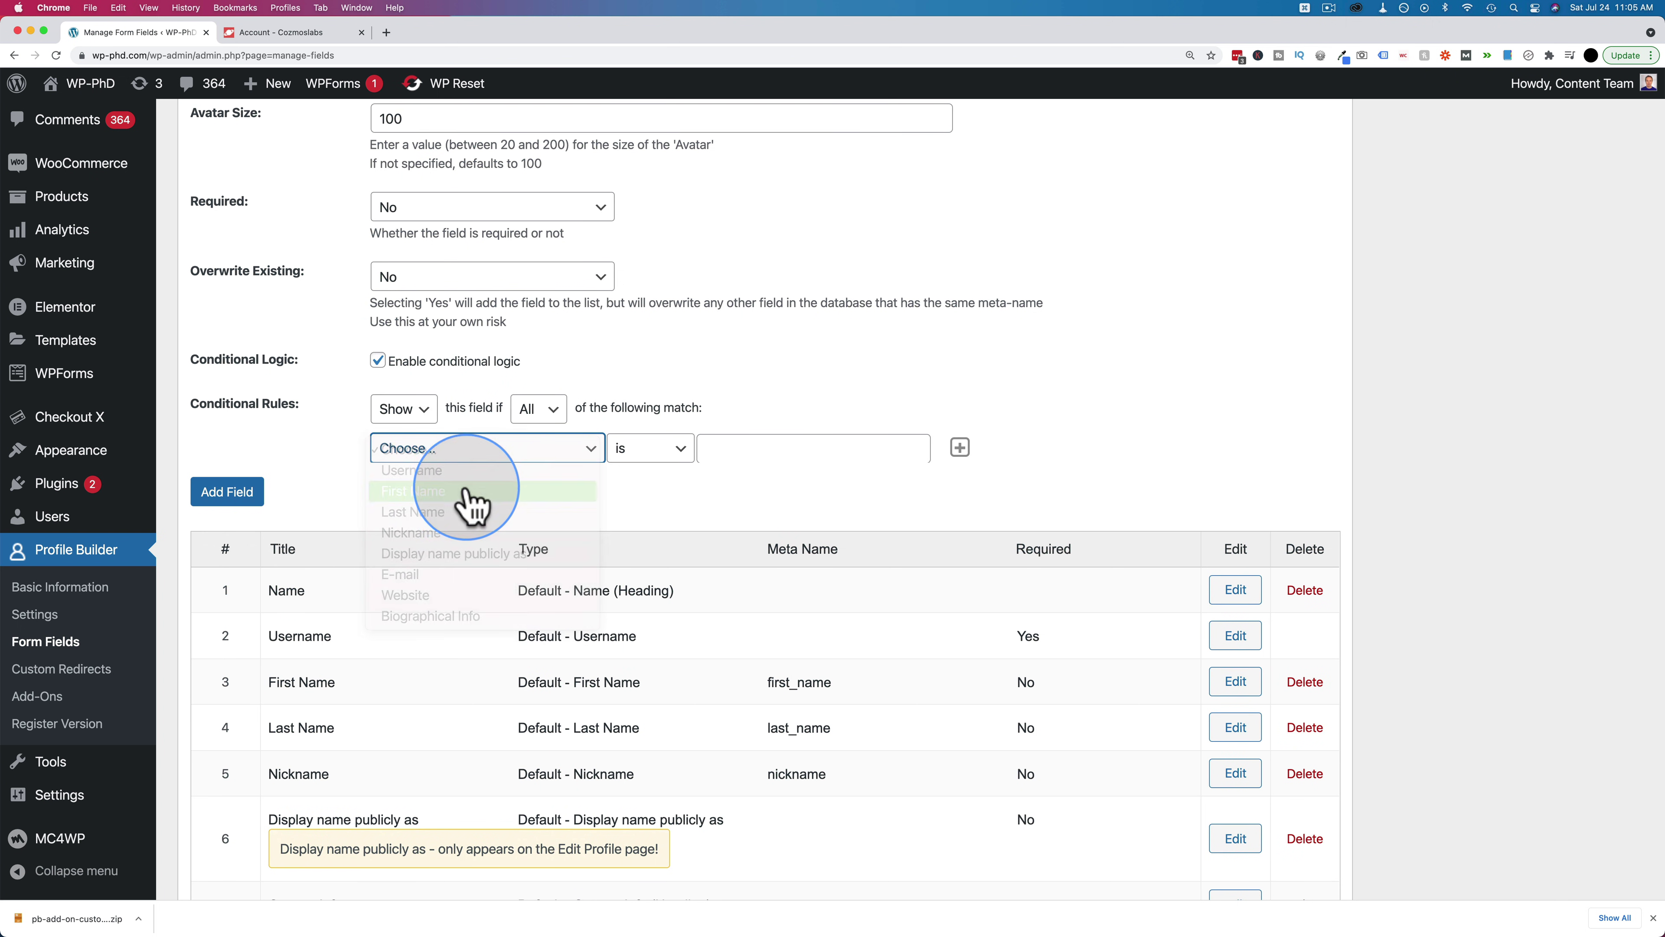
{"action": "type", "text": "Bob"}
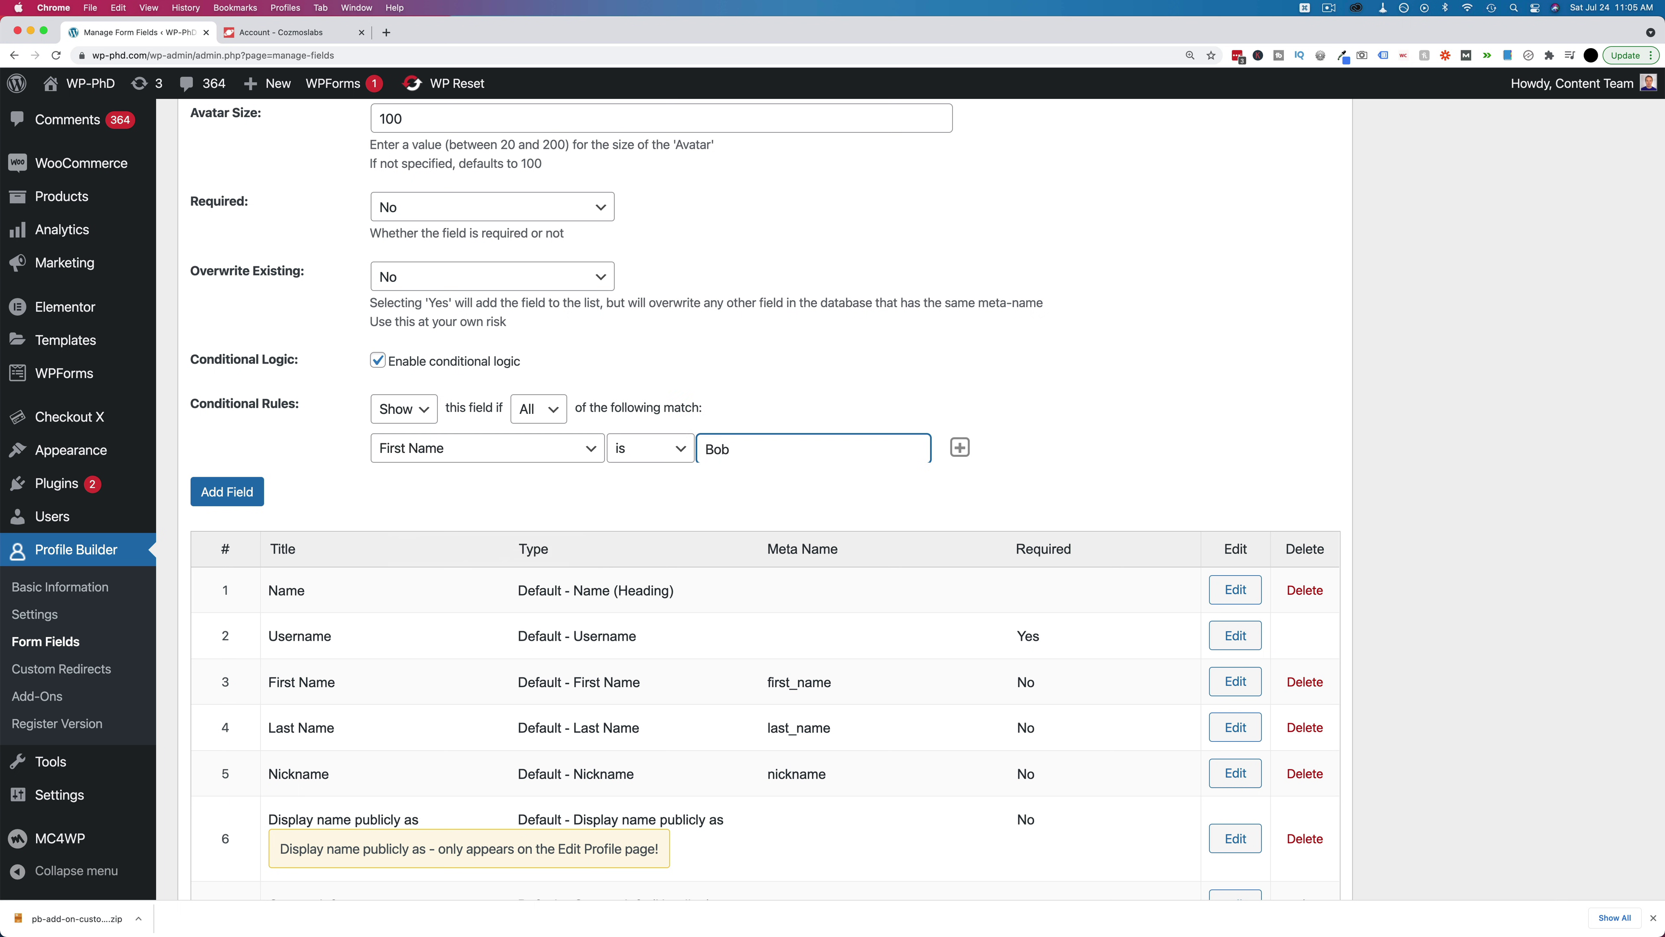
{"action": "left_click", "coordinate": [713, 454]}
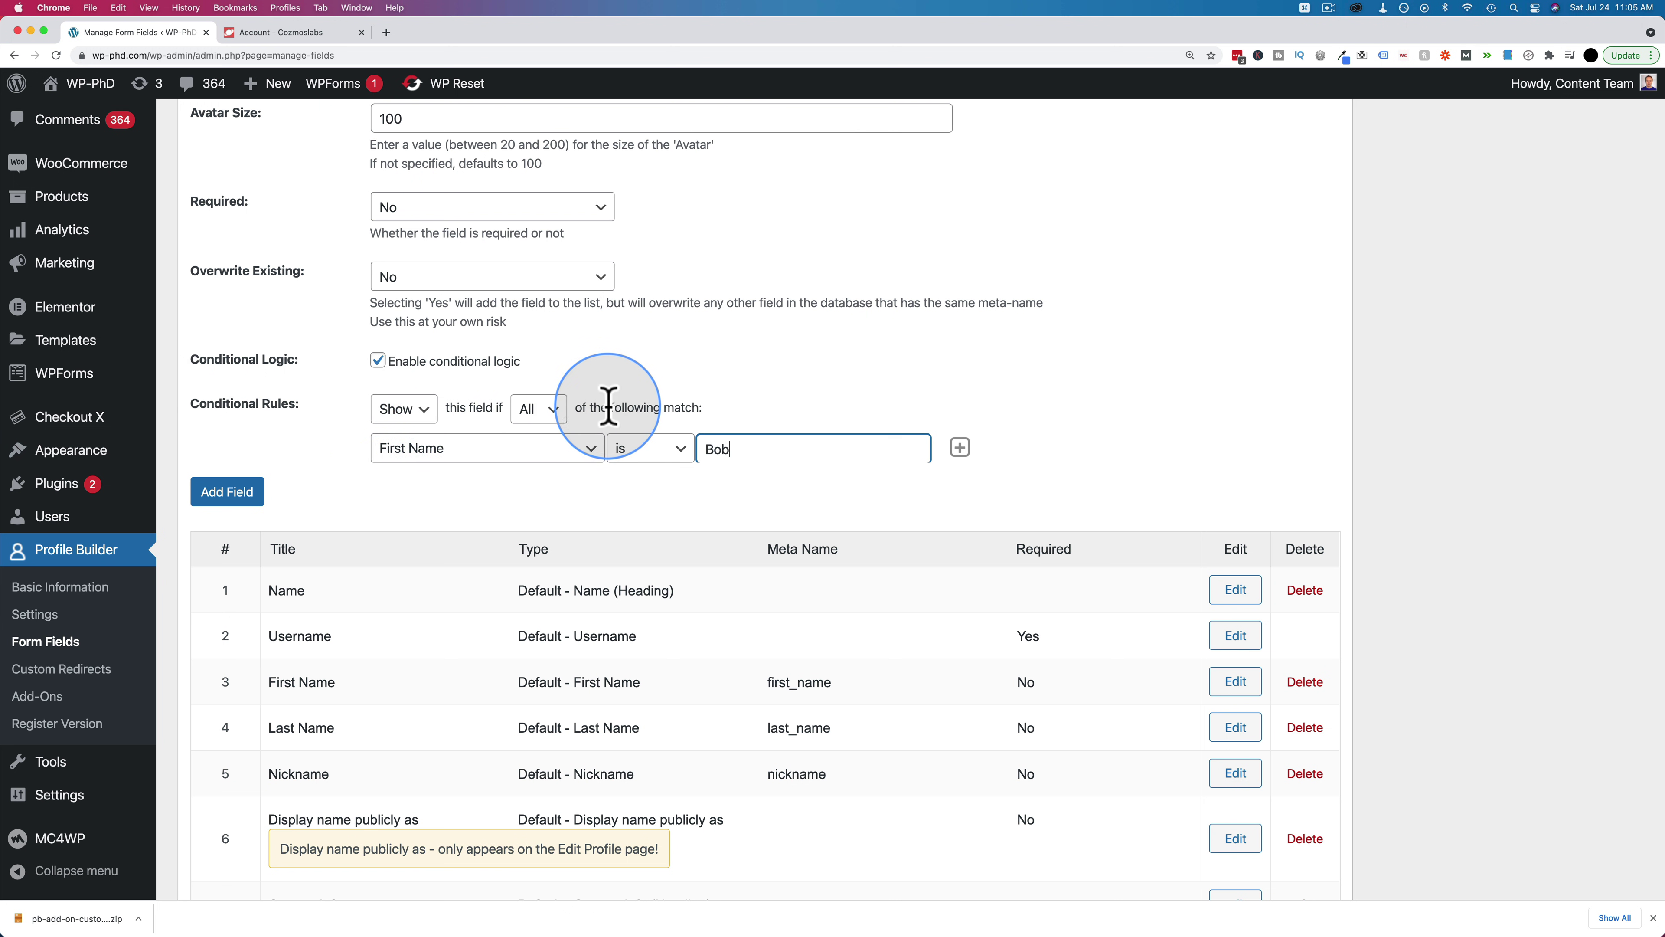
{"action": "left_click", "coordinate": [378, 360]}
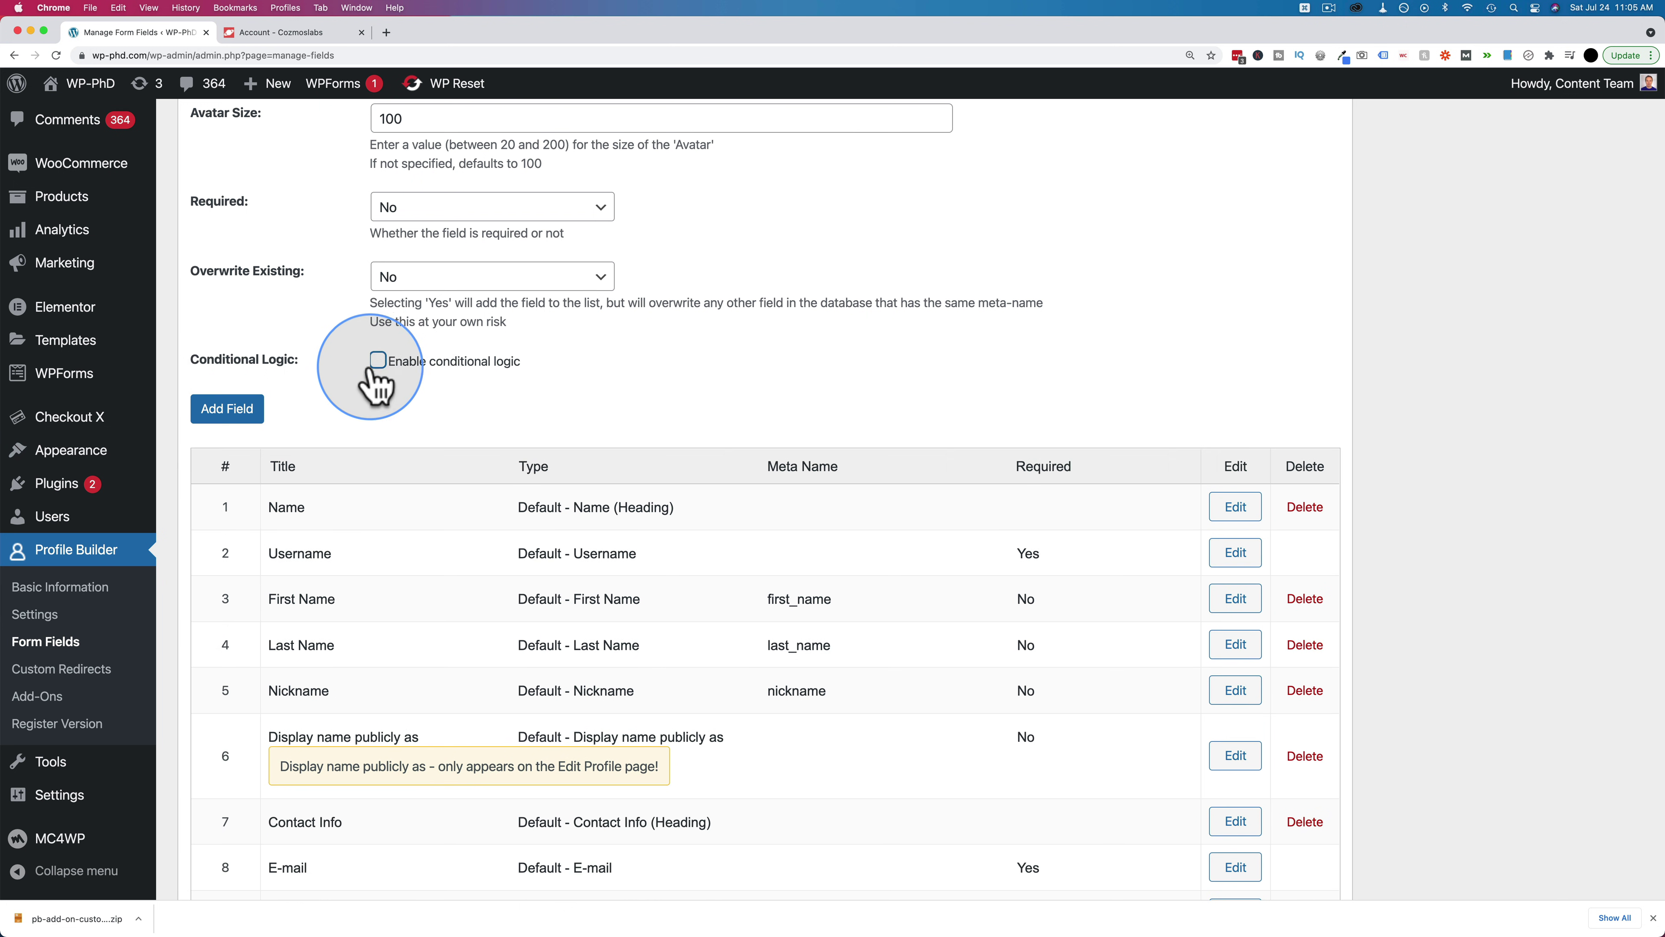
Add the Avatar field, drag it below Biographical Info, and open its Edit settings
{"action": "left_click", "coordinate": [228, 410]}
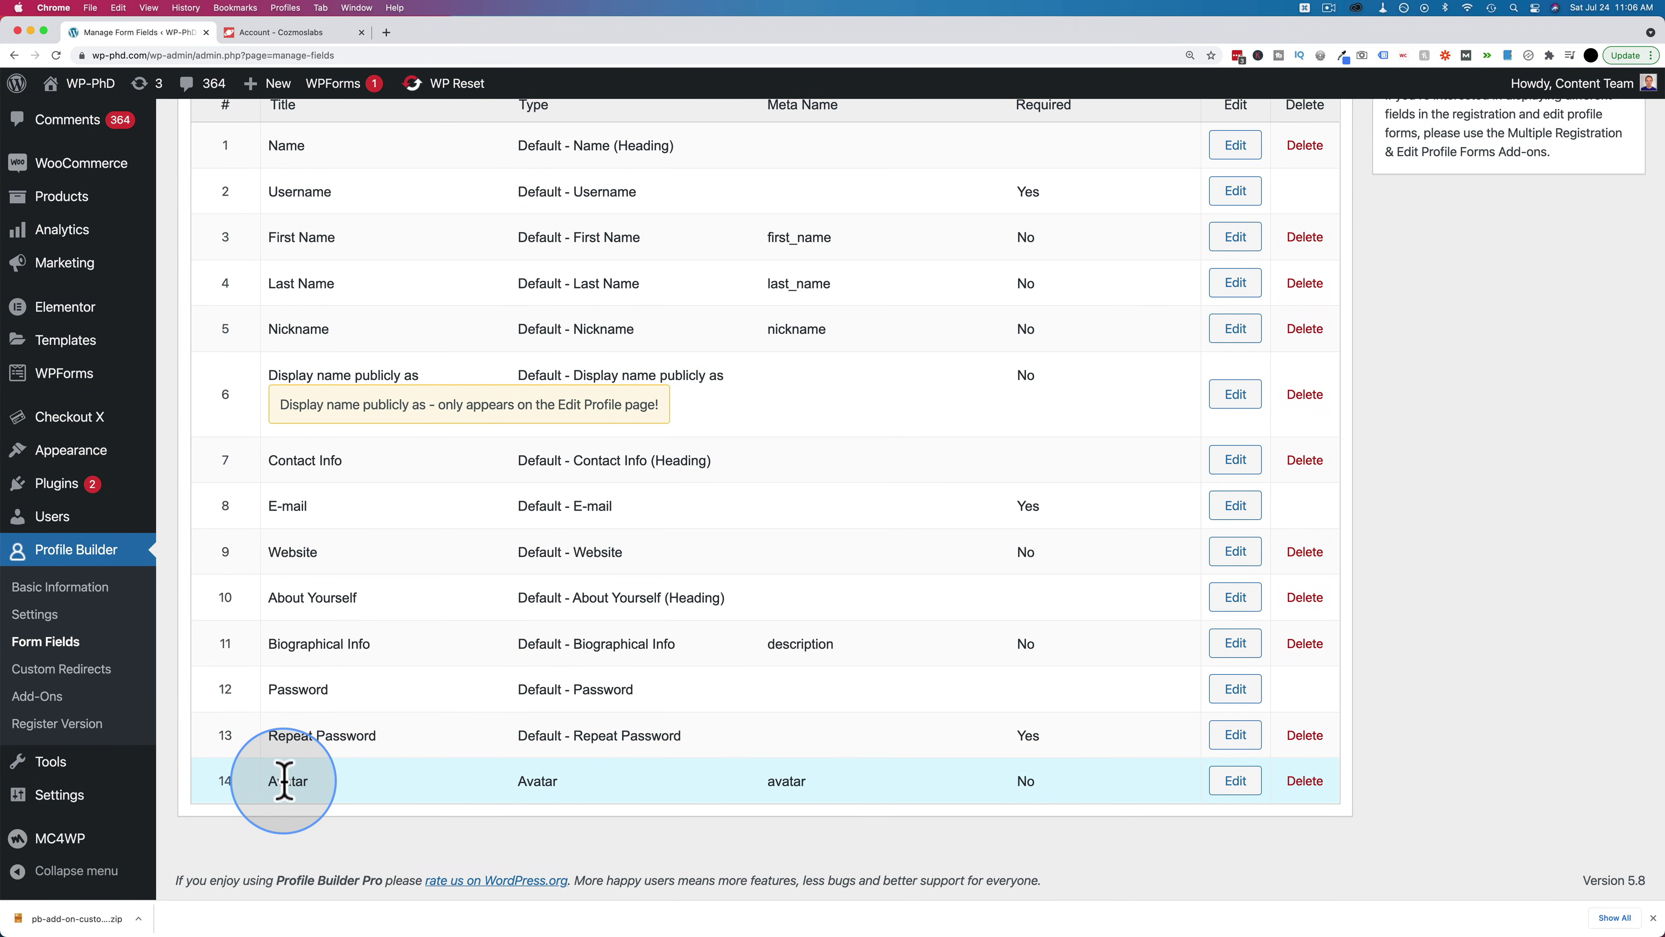
{"action": "left_click_drag", "start_coordinate": [240, 782], "coordinate": [221, 712]}
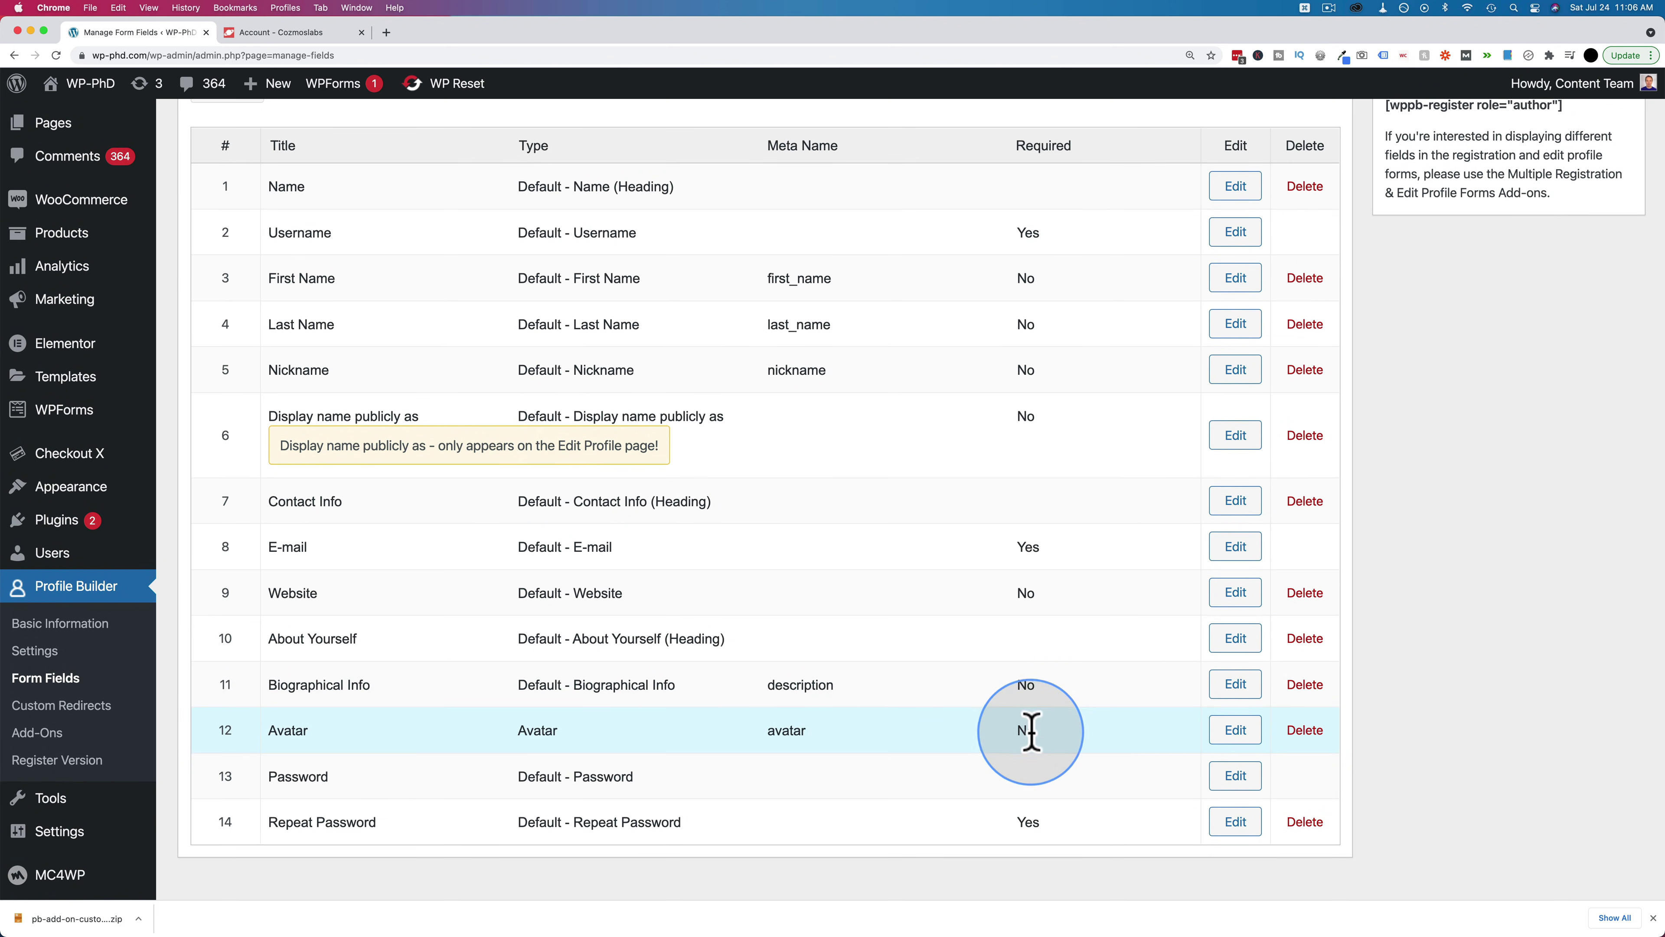
{"action": "left_click", "coordinate": [1245, 736]}
{"action": "scroll", "coordinate": [353, 554], "scroll_direction": "down", "scroll_amount": 15}
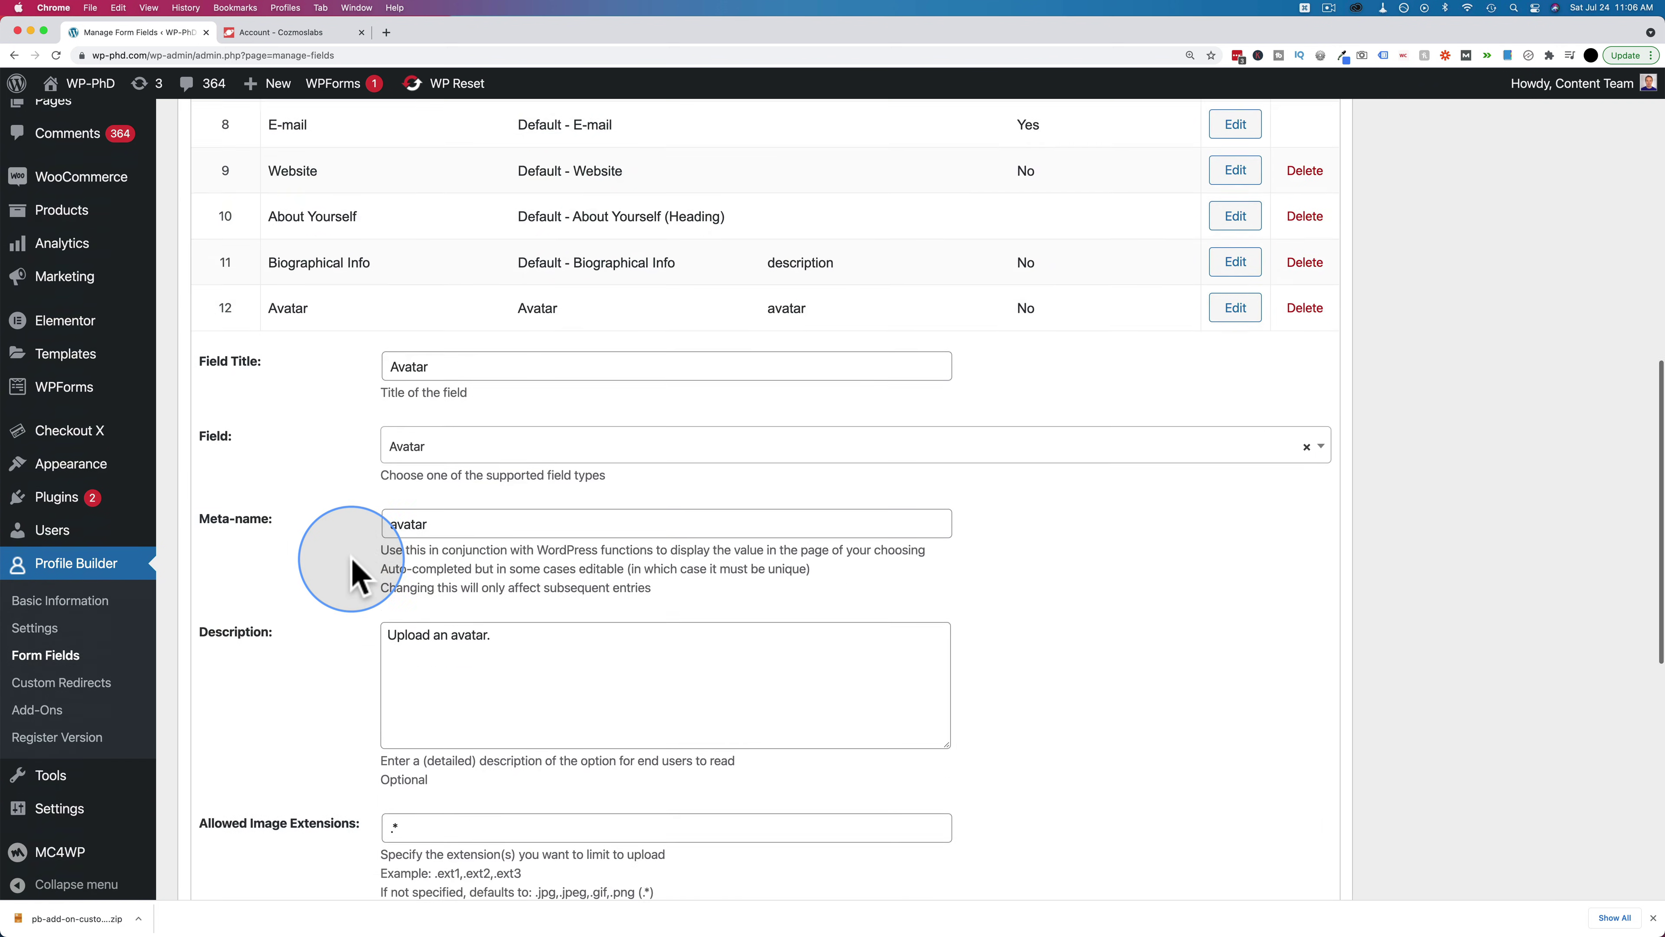
{"action": "scroll", "coordinate": [353, 558], "scroll_direction": "down", "scroll_amount": 2}
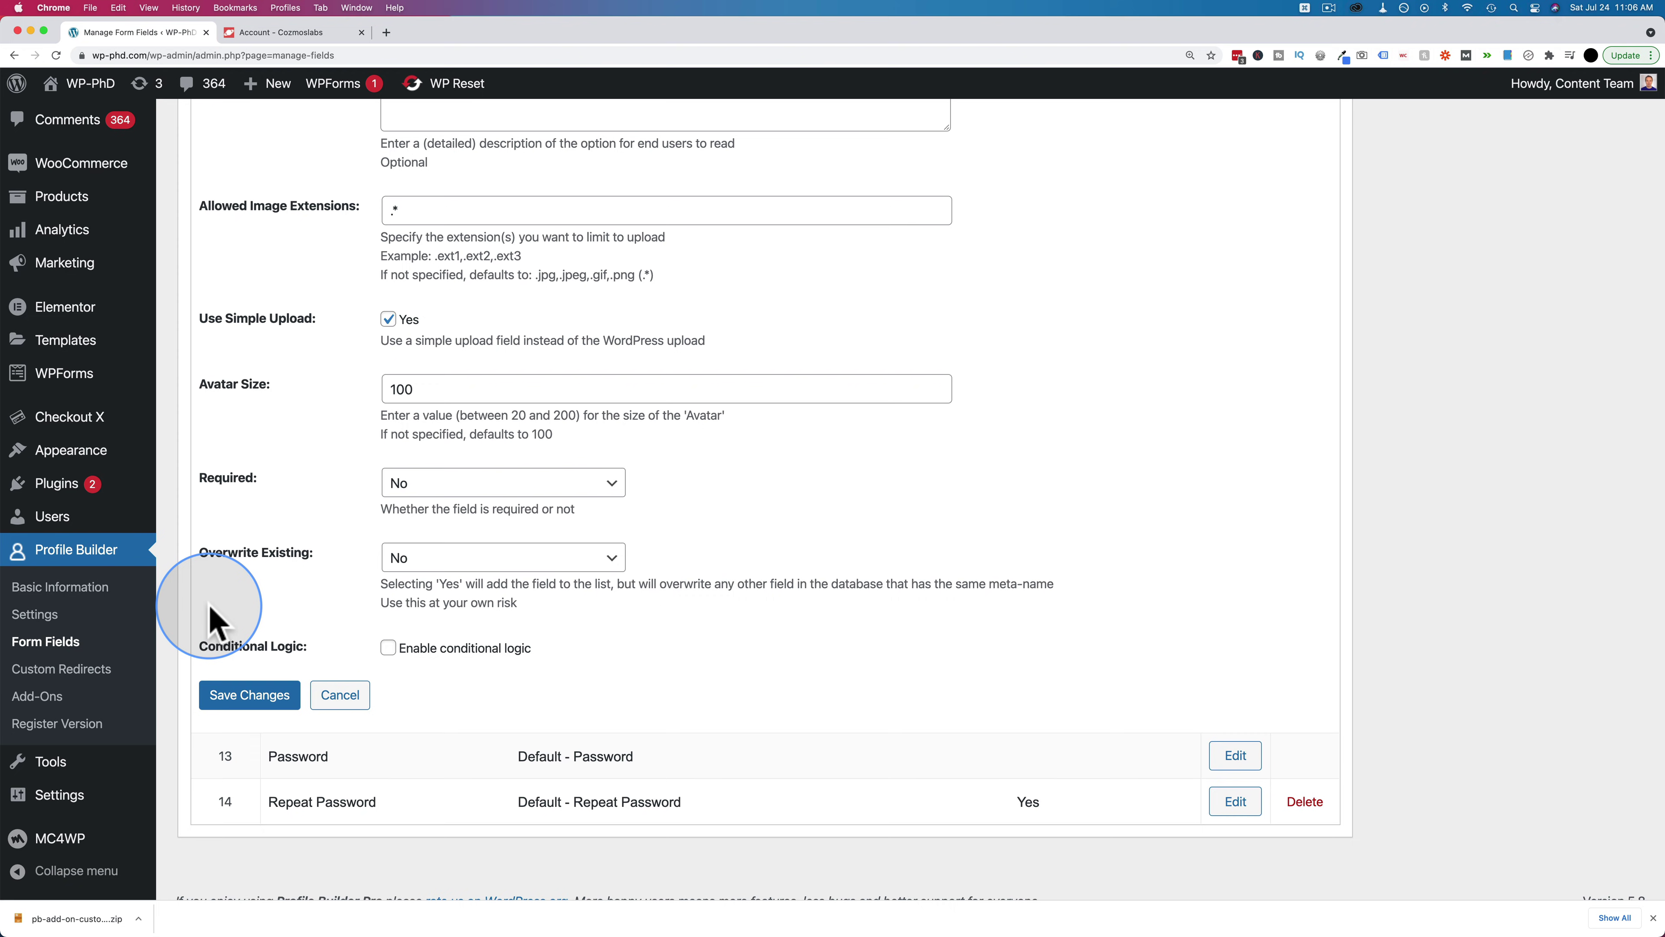
{"action": "scroll", "coordinate": [209, 620], "scroll_direction": "up", "scroll_amount": 20}
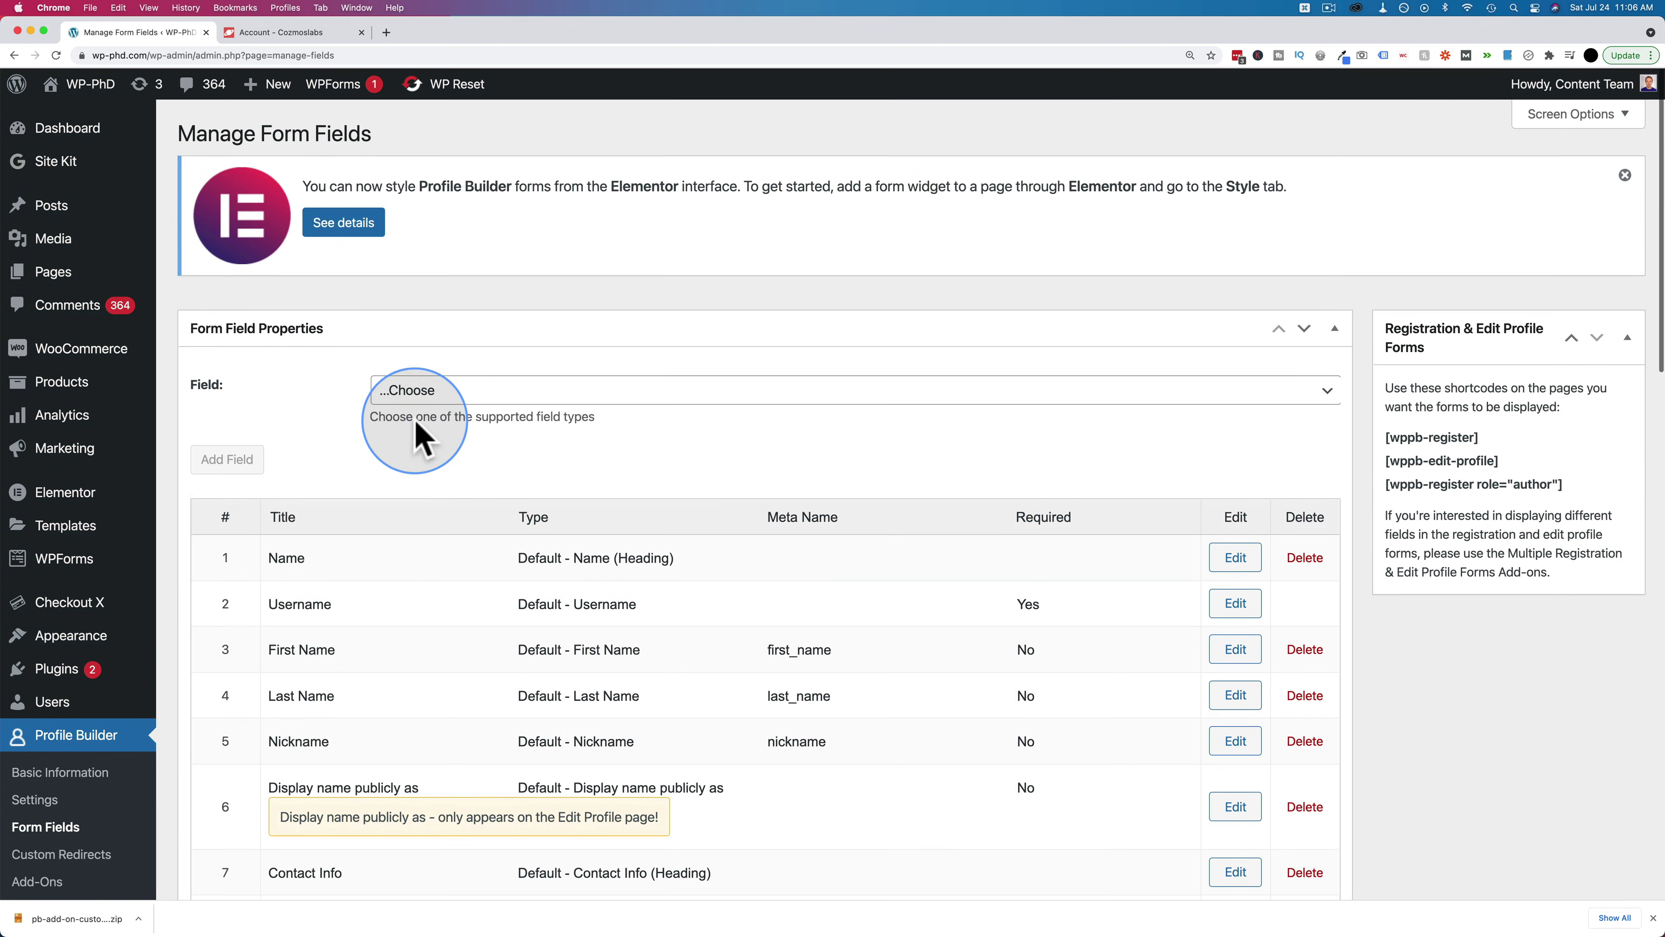
Choose Datepicker as the new field type, title it Birthday and start meta-name birthday
{"action": "left_click", "coordinate": [426, 394]}
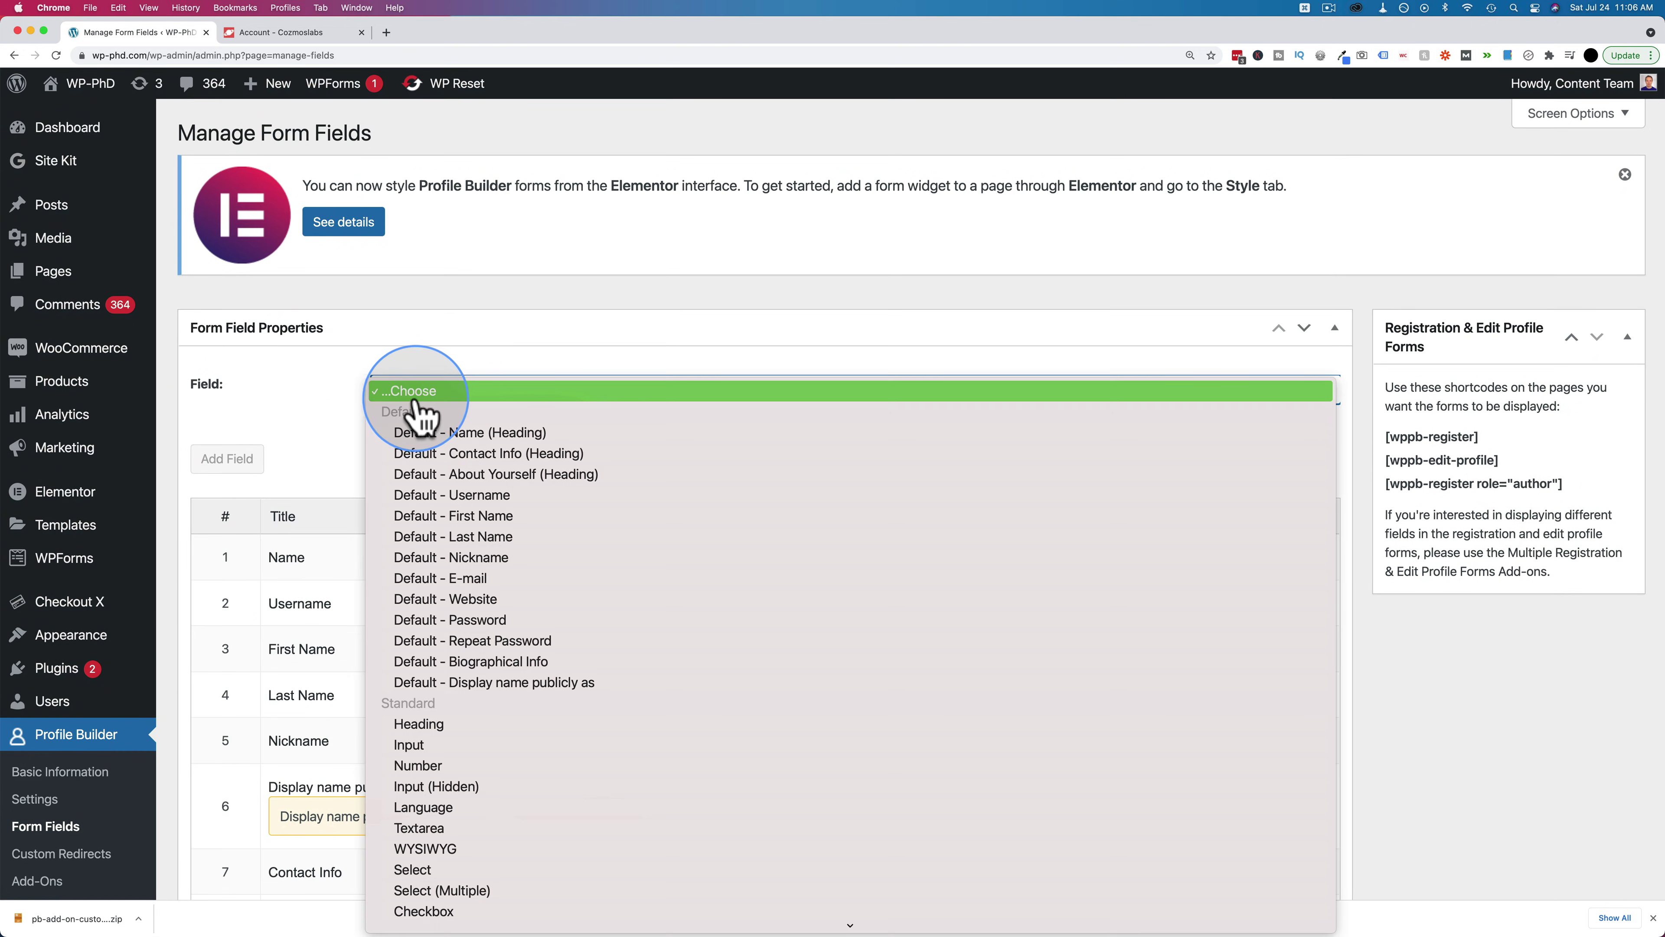
{"action": "left_click", "coordinate": [325, 420]}
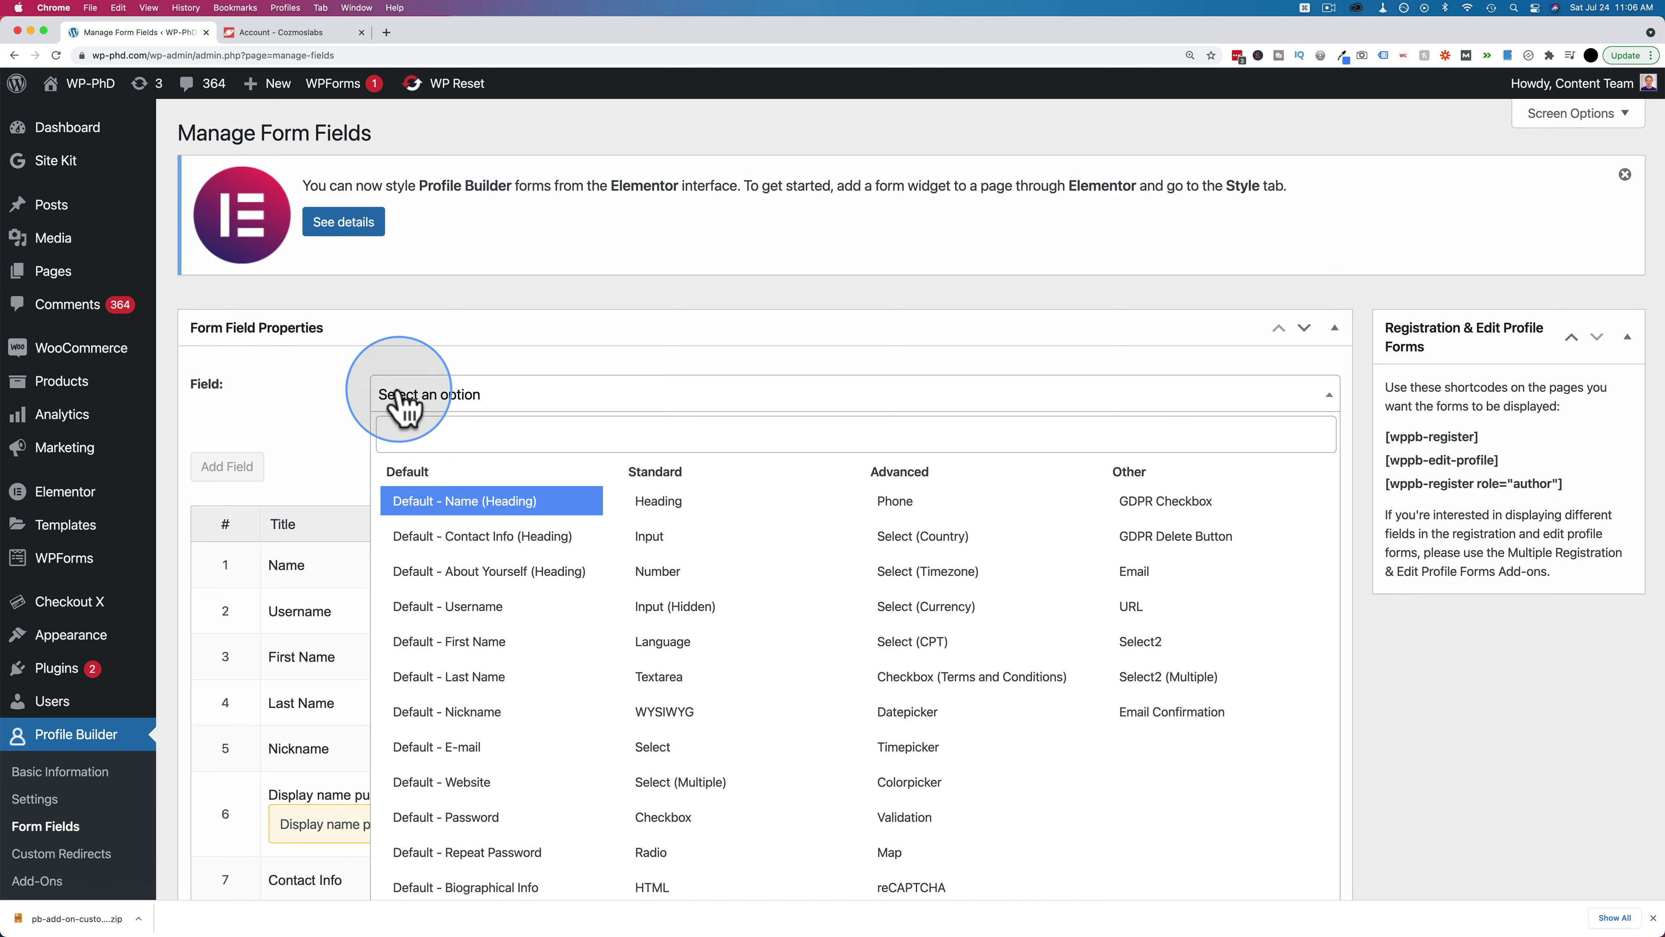
{"action": "left_click", "coordinate": [398, 399]}
{"action": "scroll", "coordinate": [323, 439], "scroll_direction": "down", "scroll_amount": 3}
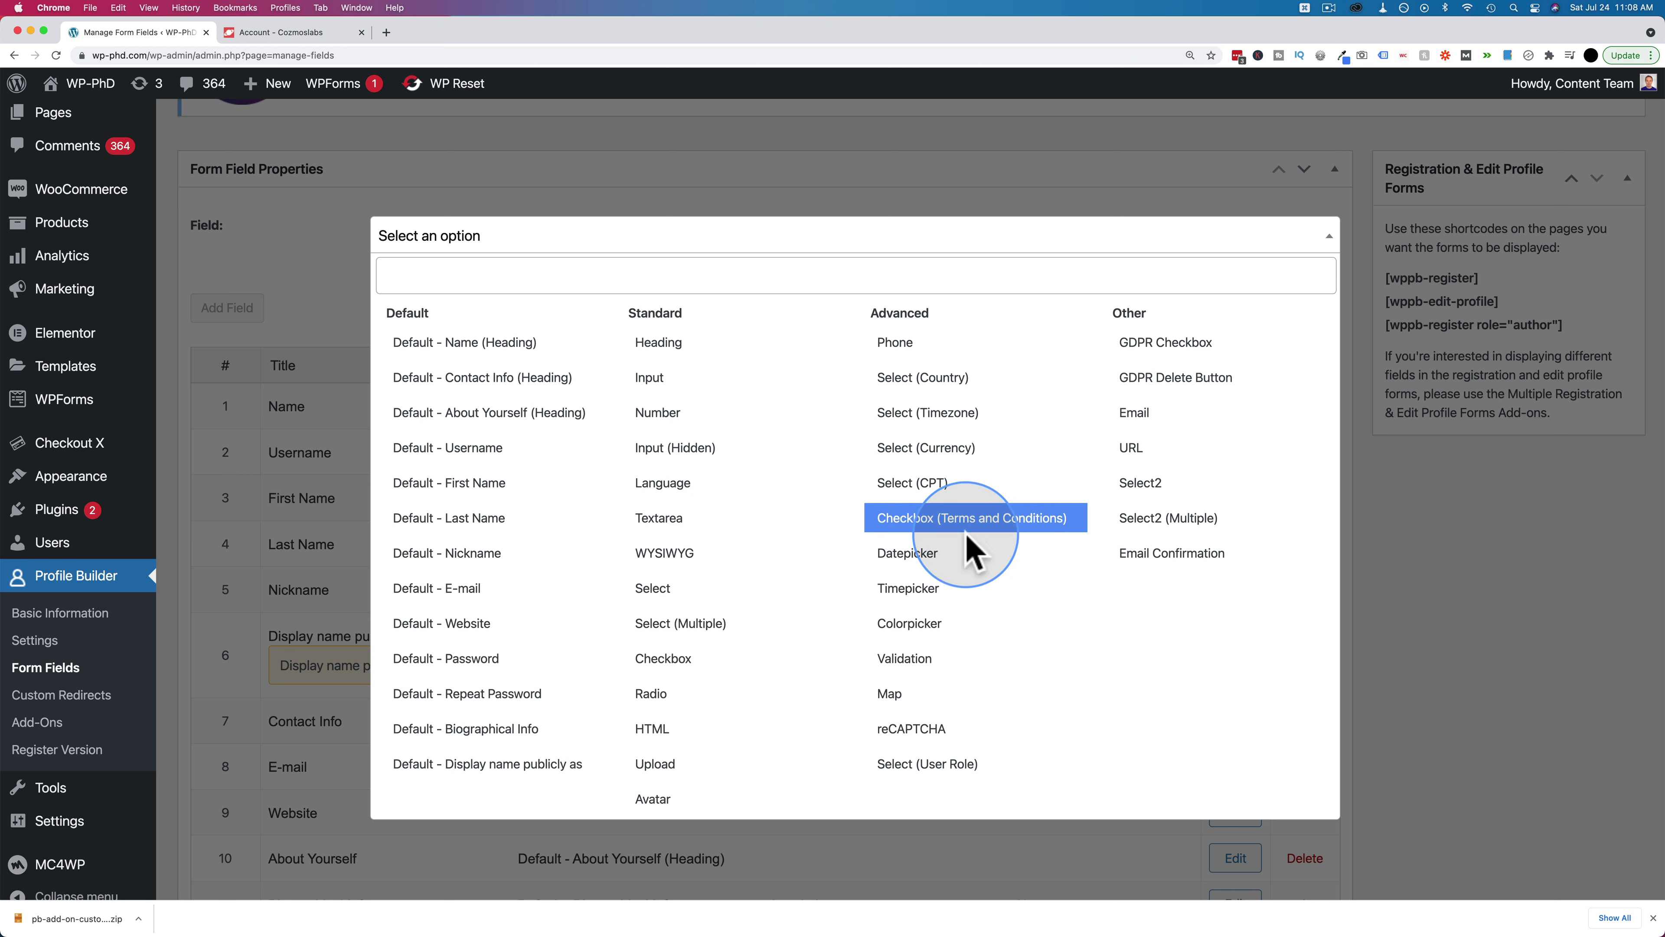
{"action": "left_click", "coordinate": [908, 554]}
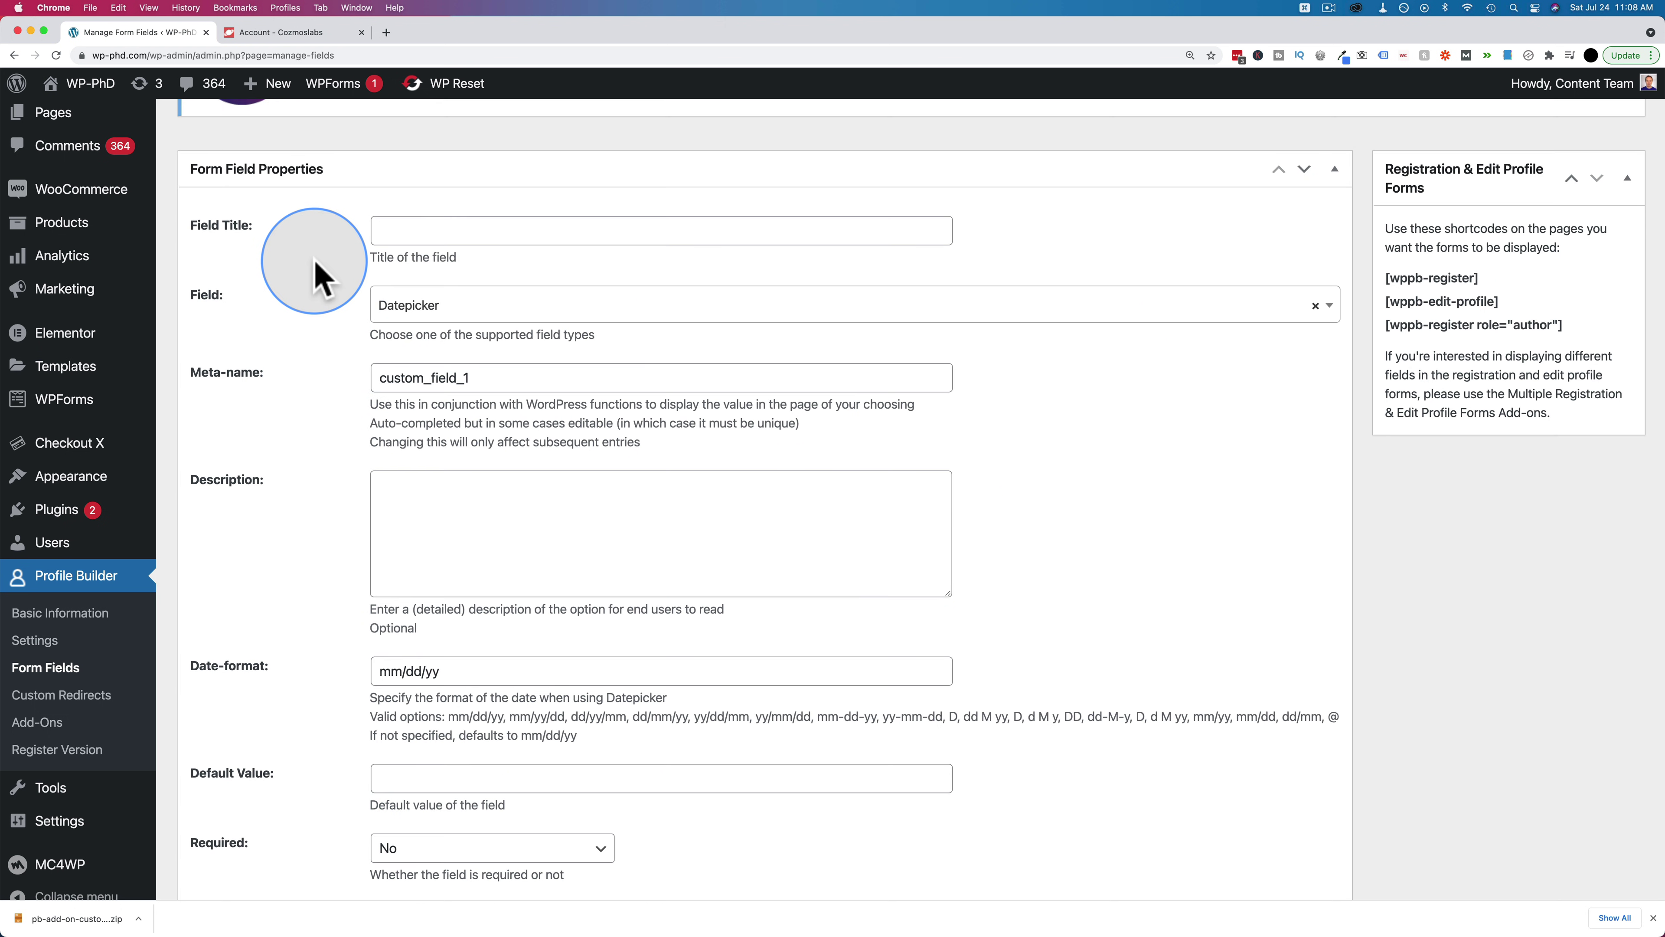
{"action": "left_click", "coordinate": [429, 228]}
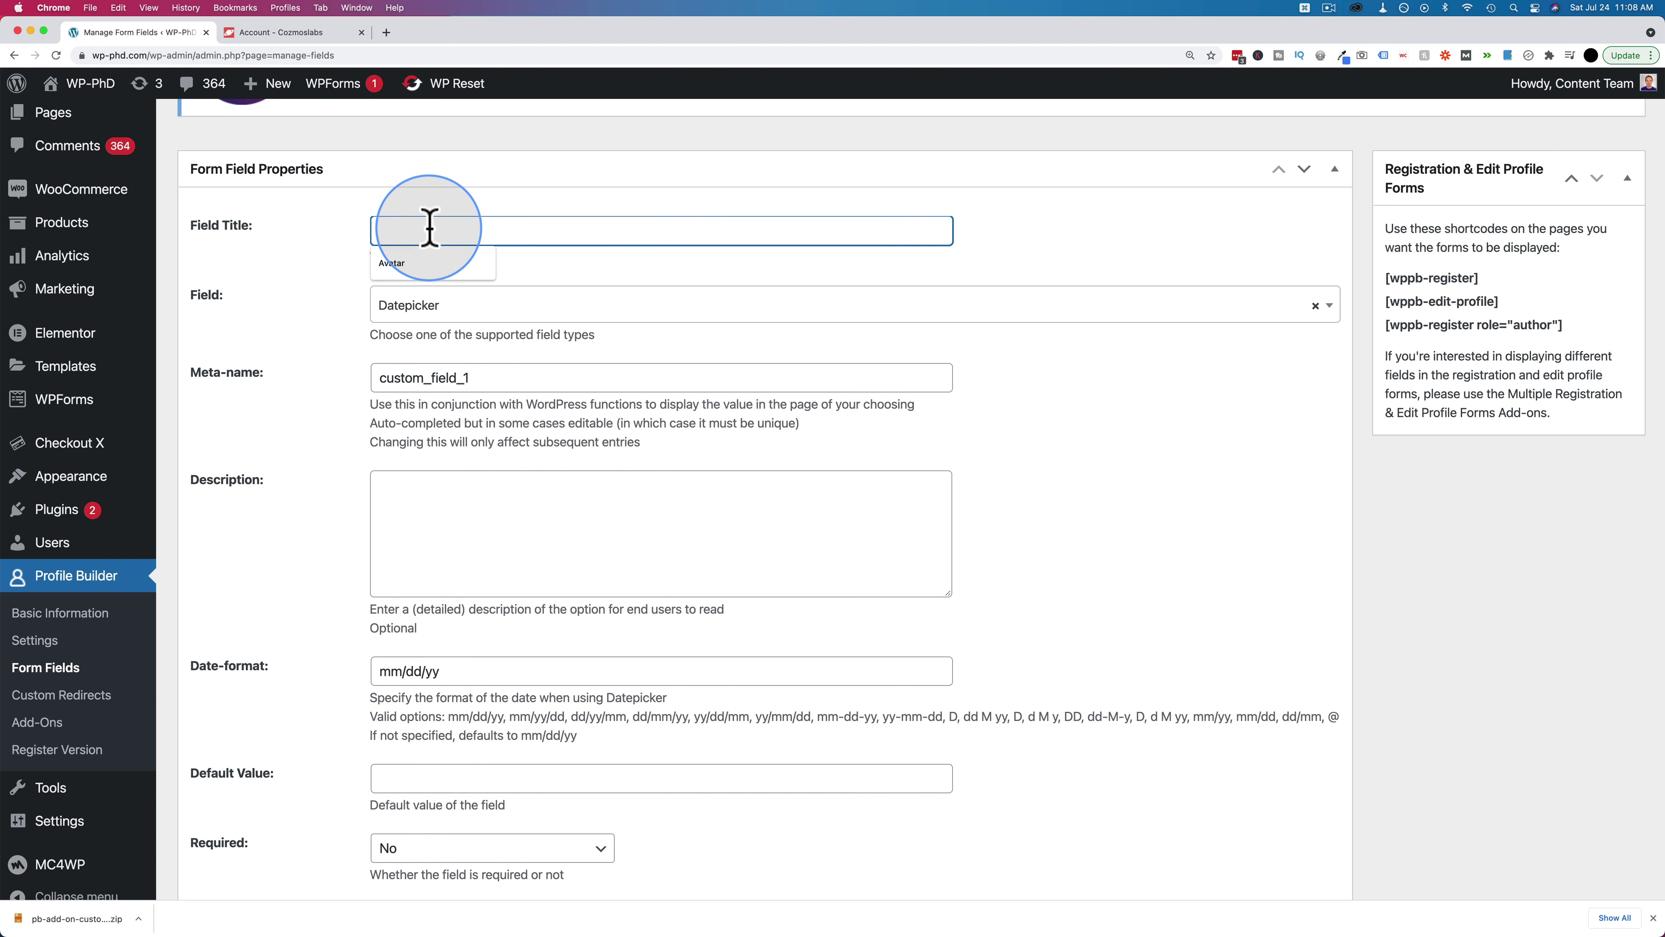
{"action": "type", "text": "Birthday"}
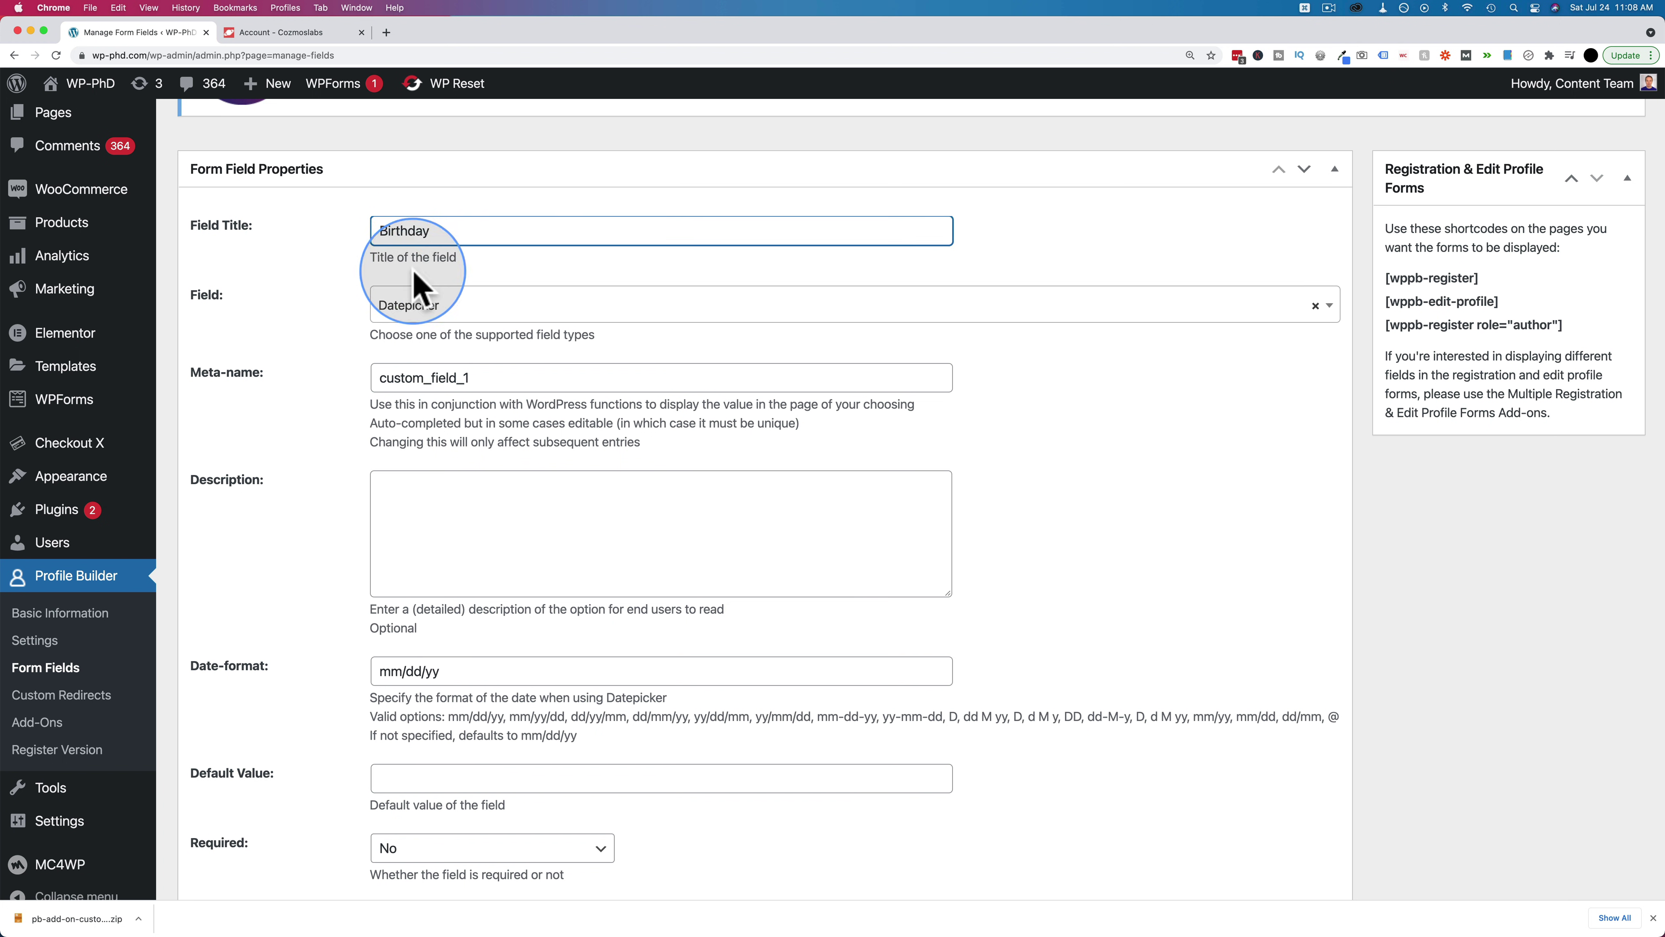
{"action": "double_click", "coordinate": [410, 378]}
{"action": "type", "text": "birthday"}
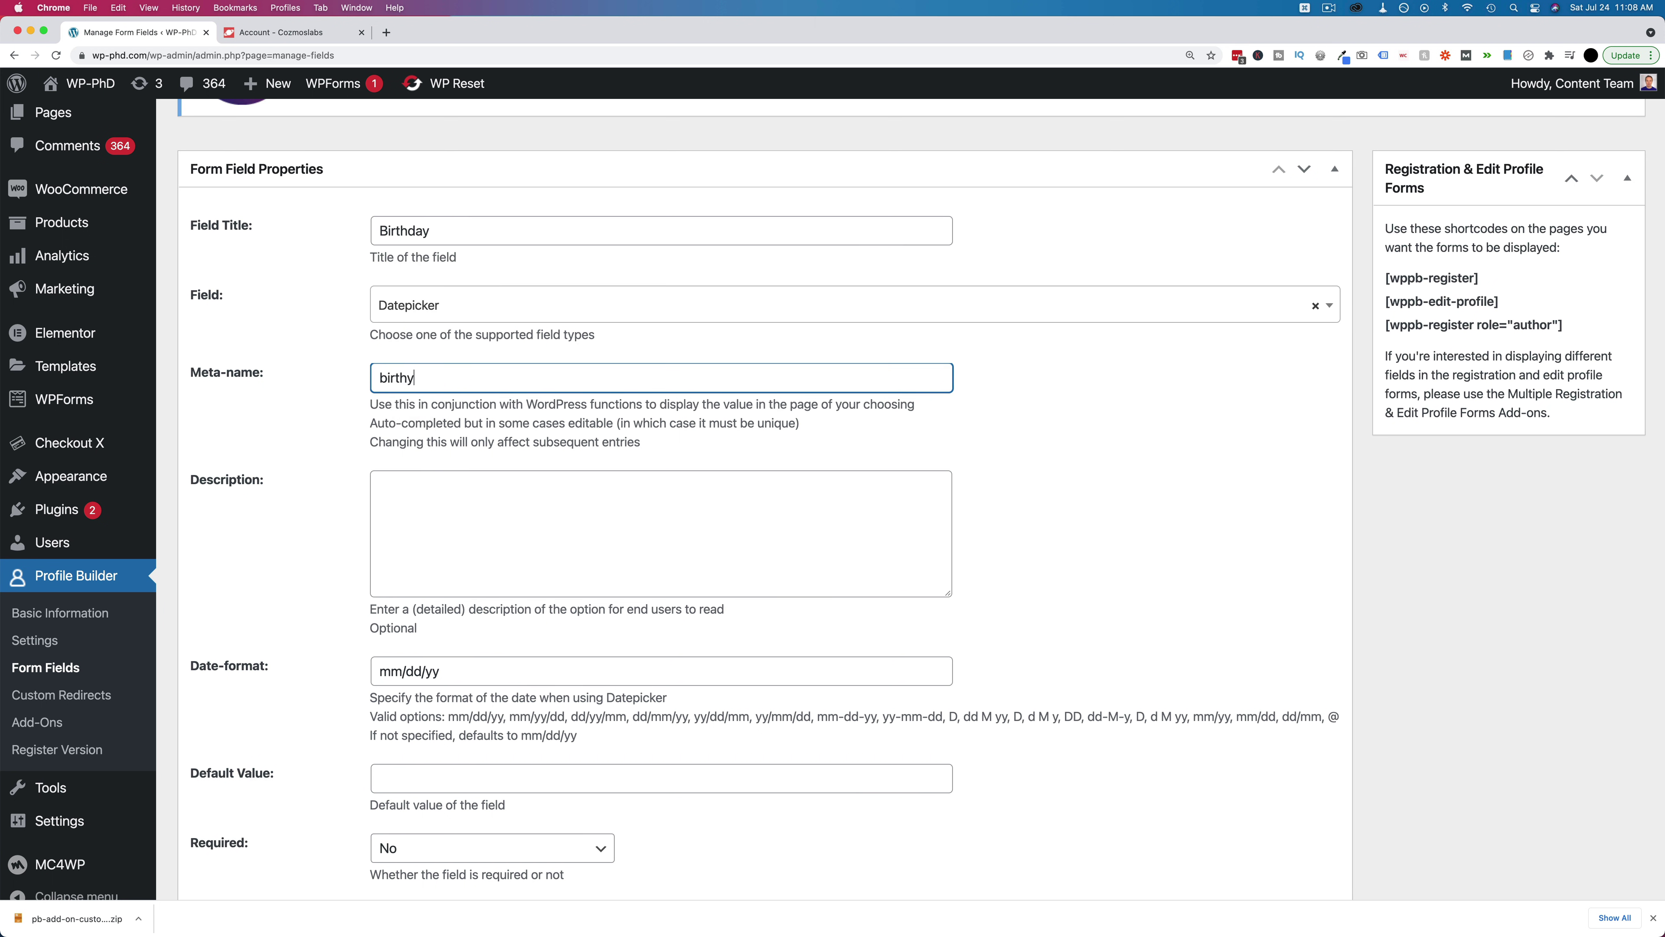
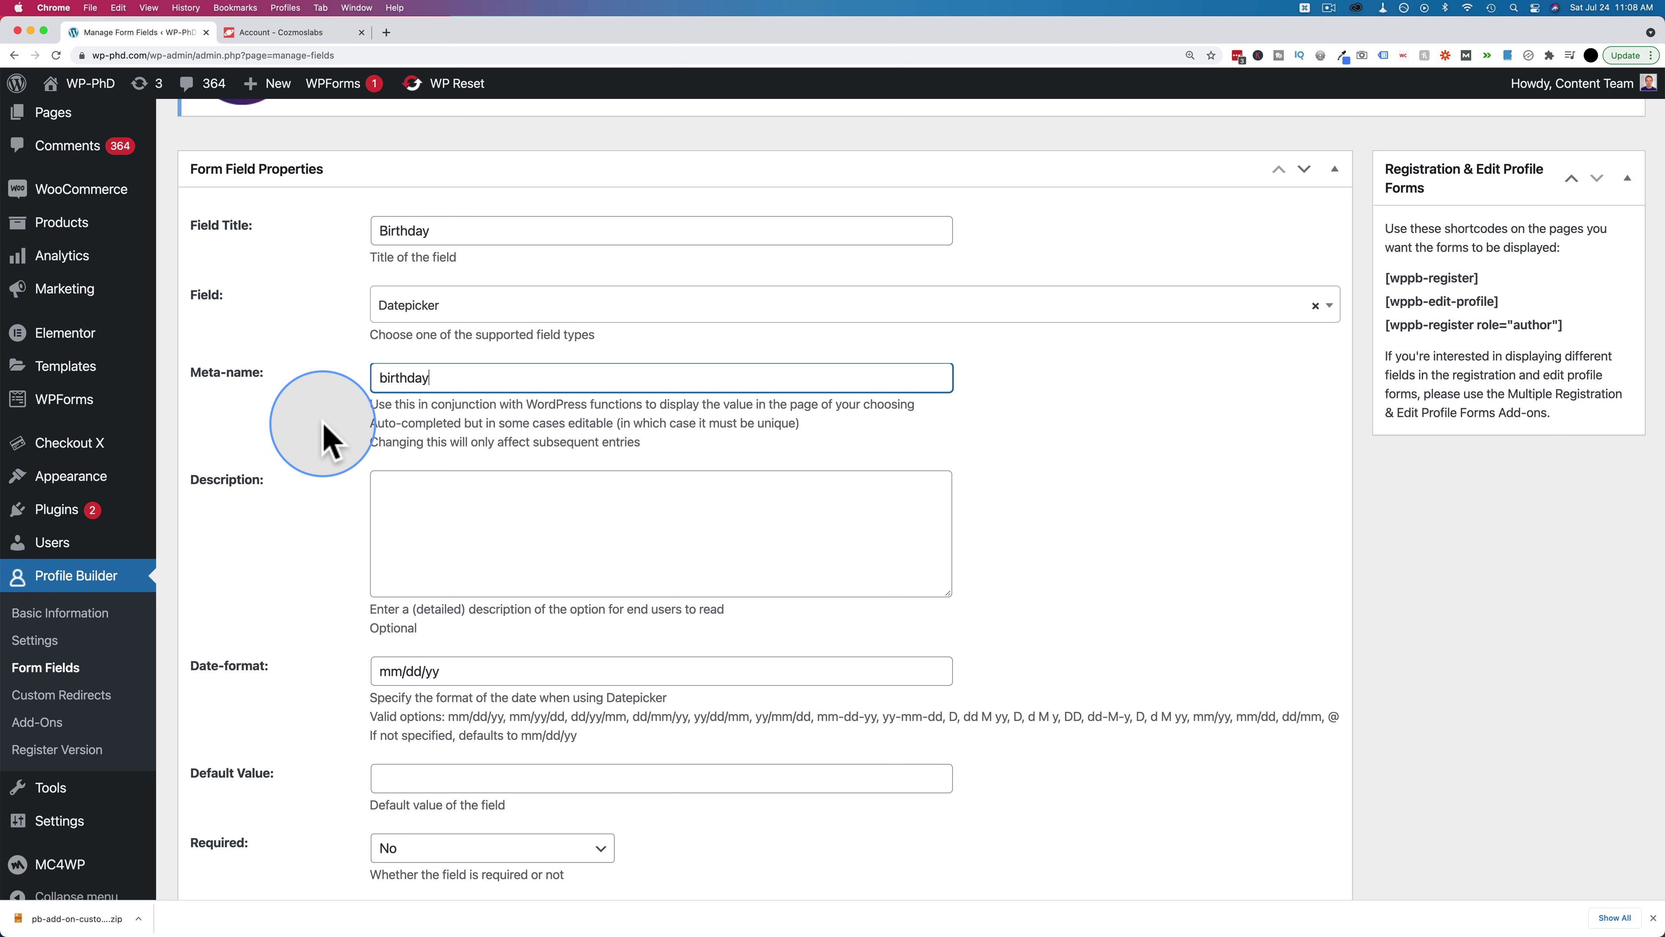
Enter 'Your birthday' as the Birthday field's description
{"action": "scroll", "coordinate": [325, 436], "scroll_direction": "down", "scroll_amount": 3}
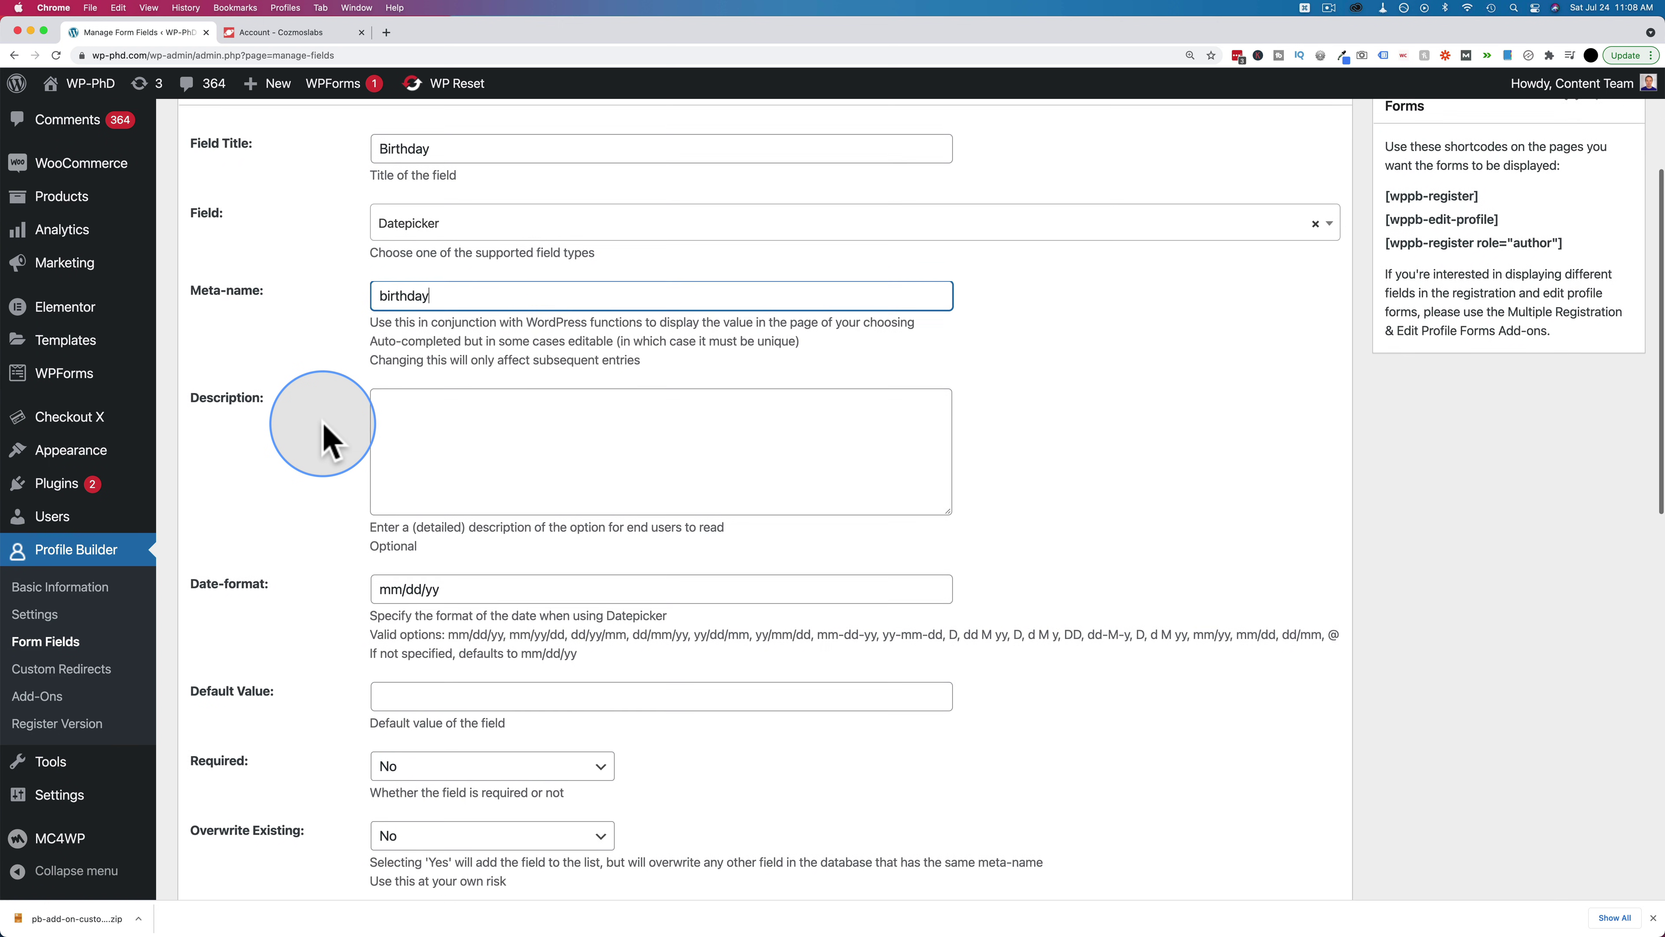
{"action": "left_click", "coordinate": [445, 434]}
{"action": "type", "text": "Your b"}
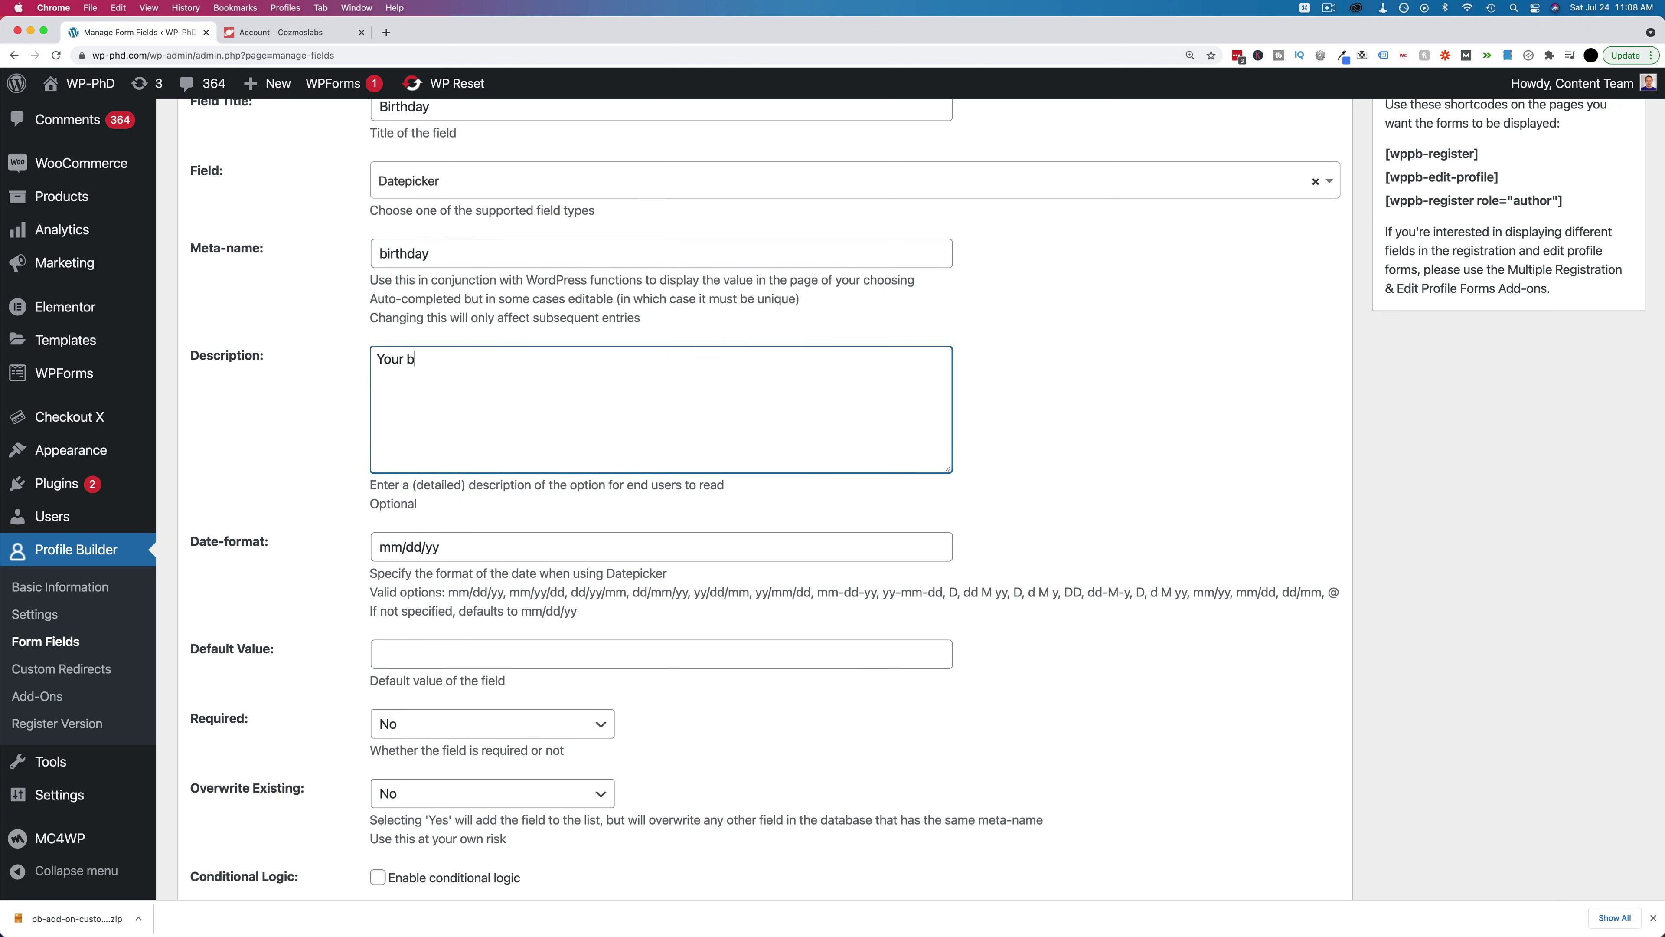
{"action": "type", "text": "irthday"}
Add the Birthday field and drag it up to sit below About Yourself
{"action": "scroll", "coordinate": [383, 360], "scroll_direction": "down", "scroll_amount": 7}
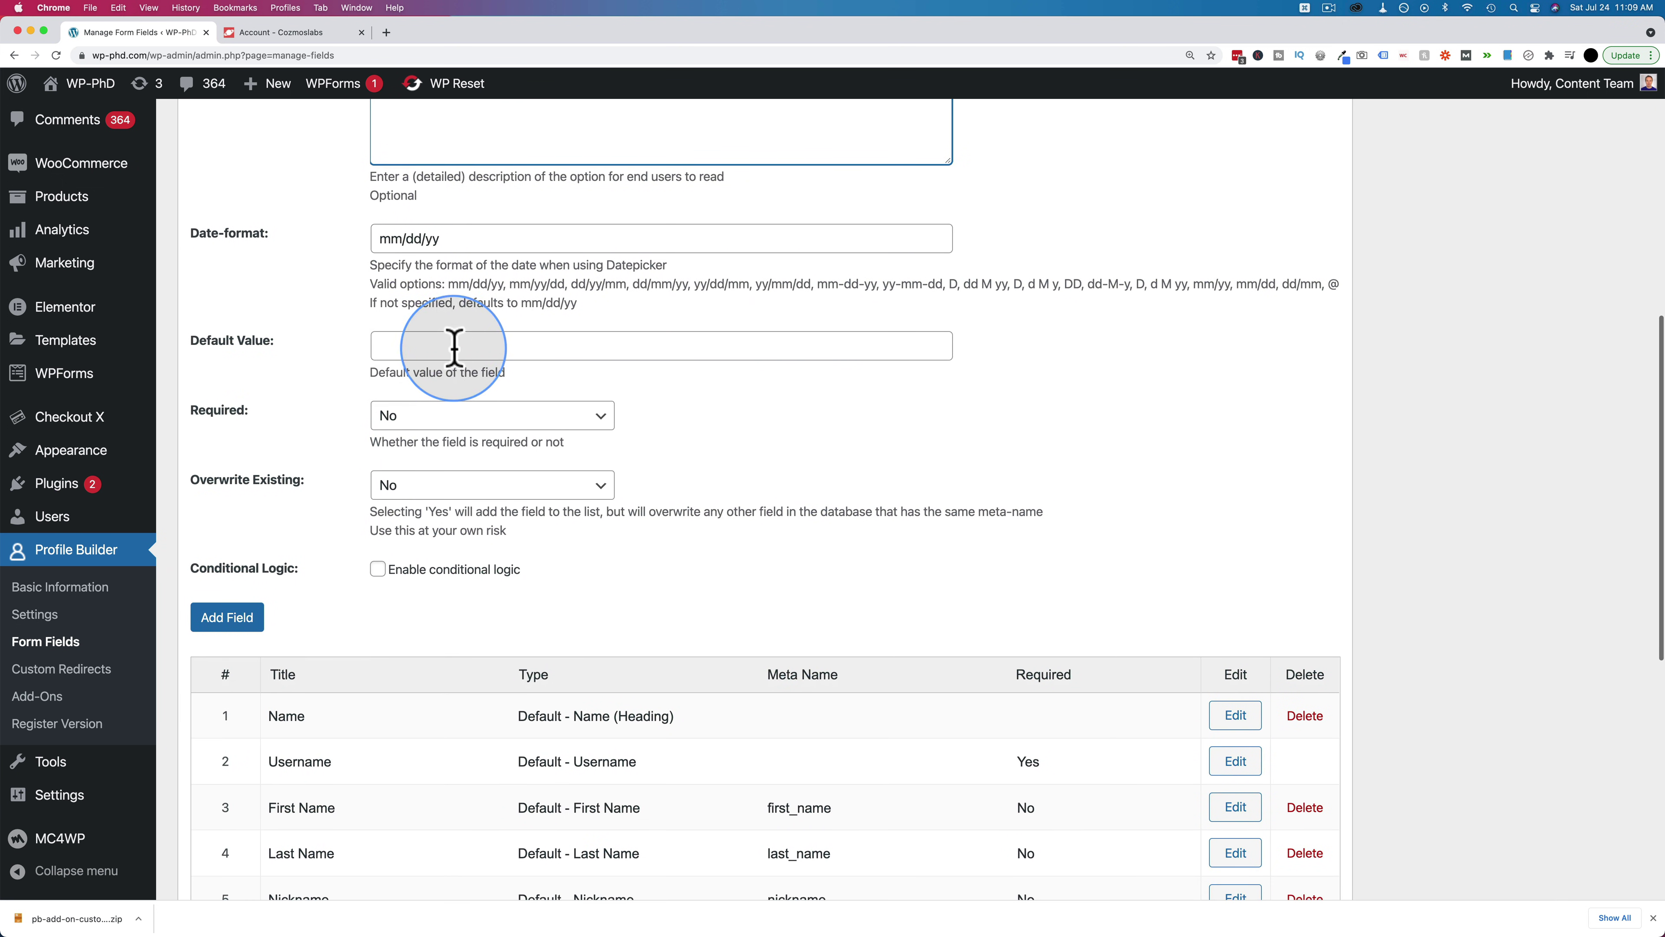
{"action": "scroll", "coordinate": [351, 394], "scroll_direction": "down", "scroll_amount": 2}
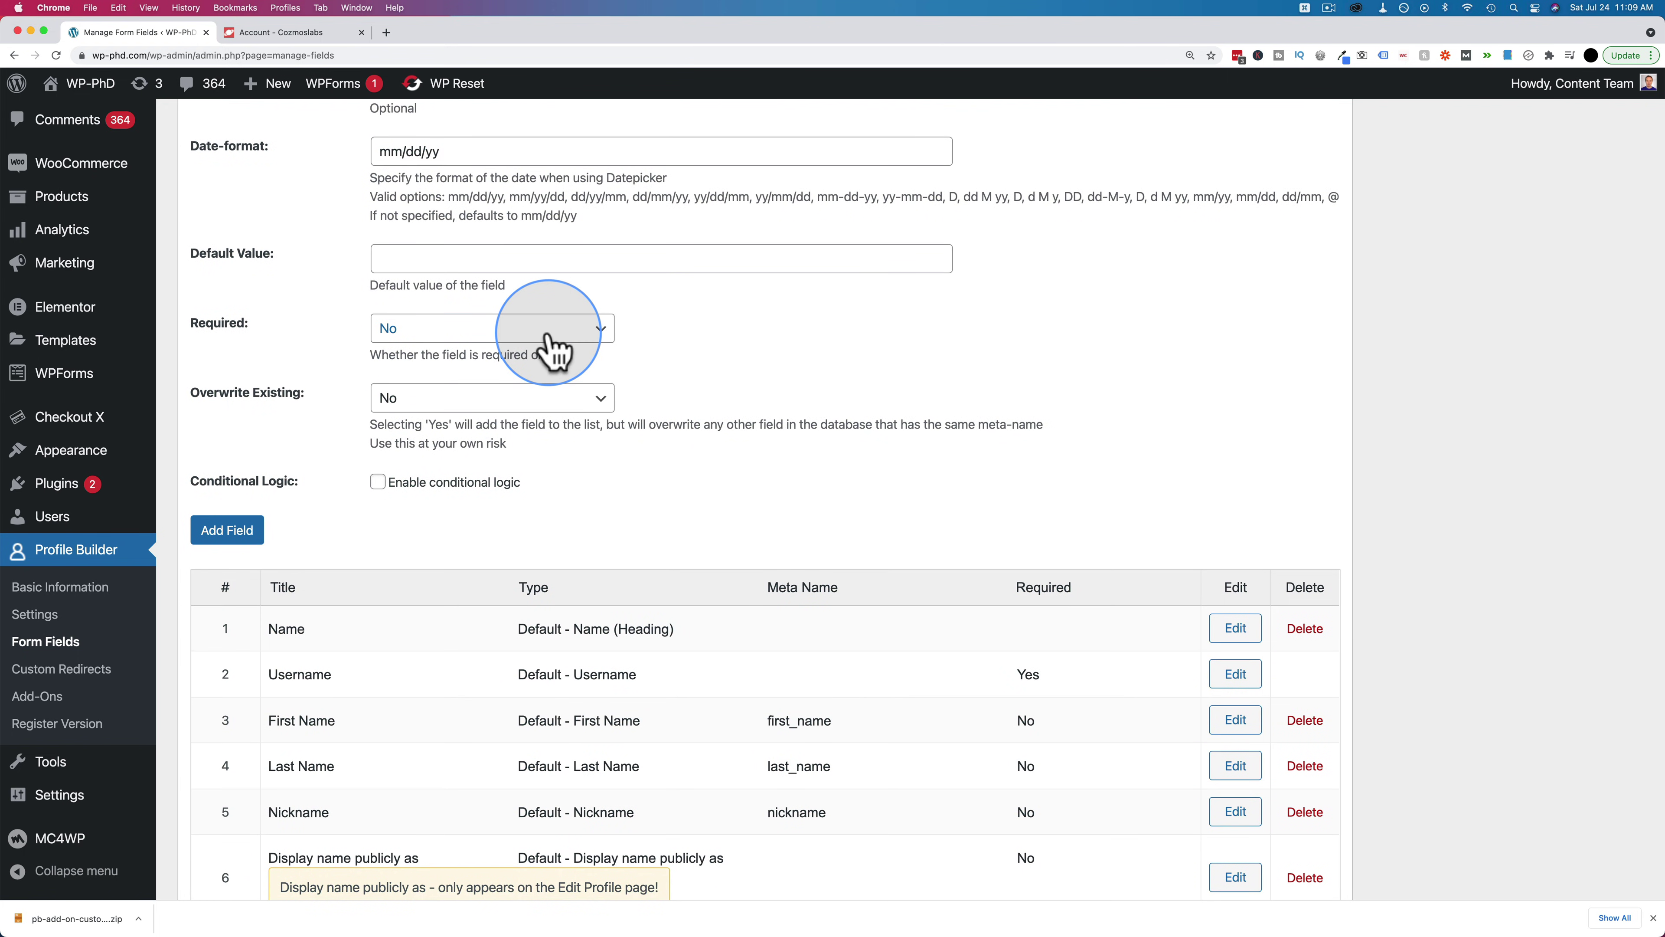
{"action": "scroll", "coordinate": [351, 386], "scroll_direction": "down", "scroll_amount": 2}
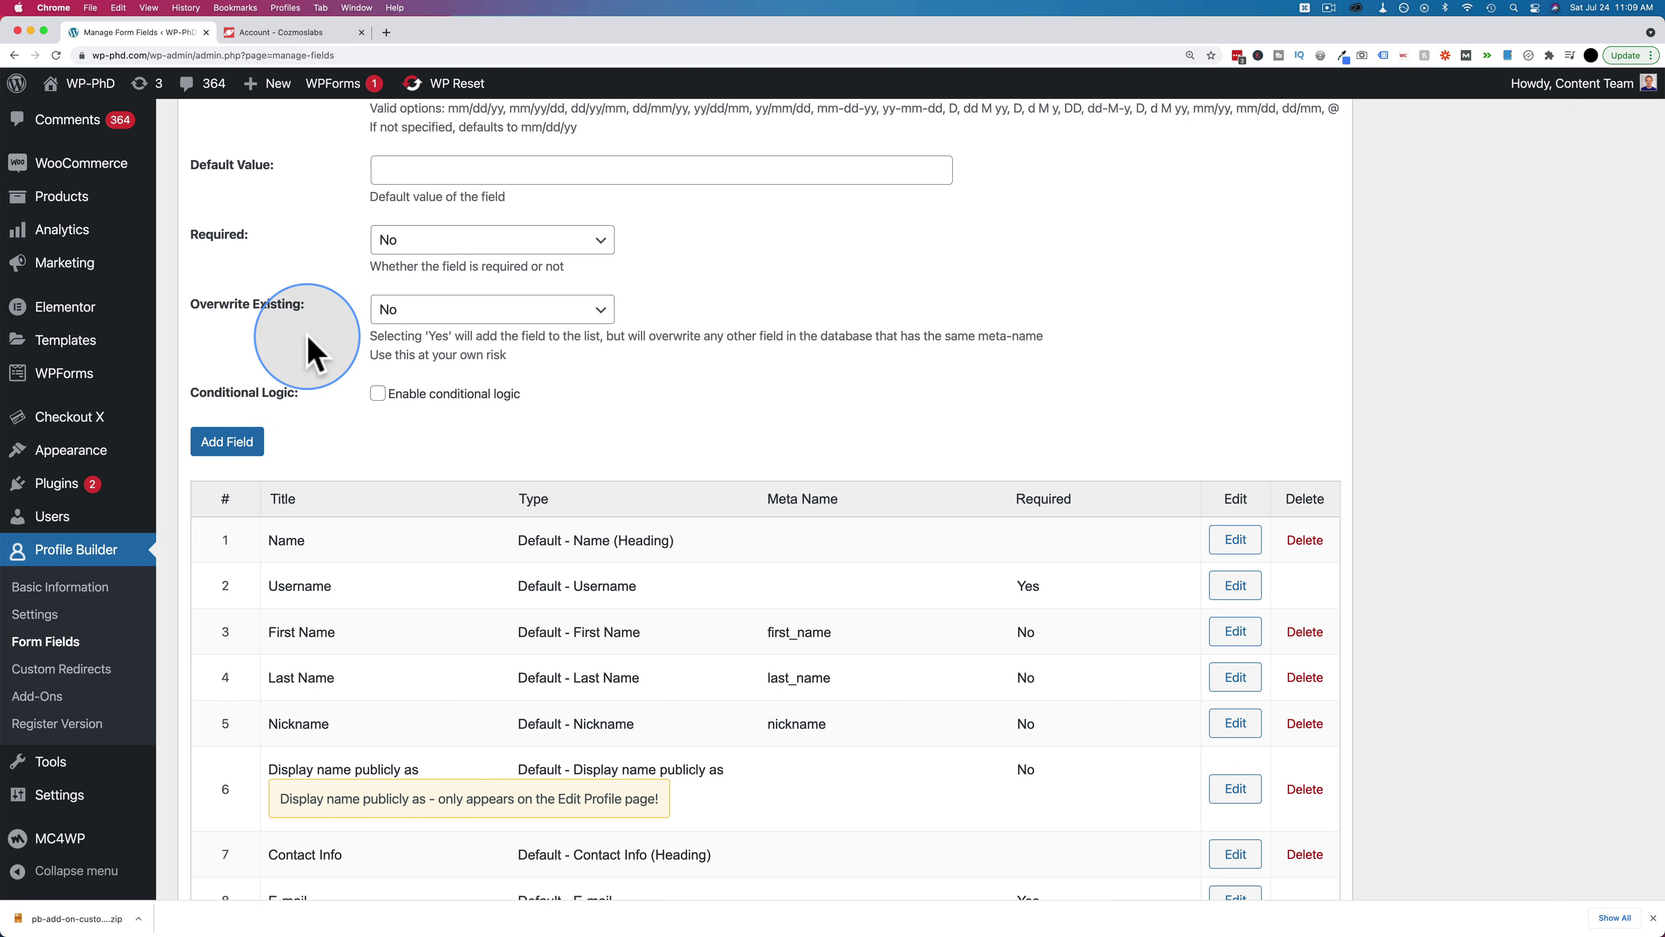
{"action": "left_click", "coordinate": [219, 446]}
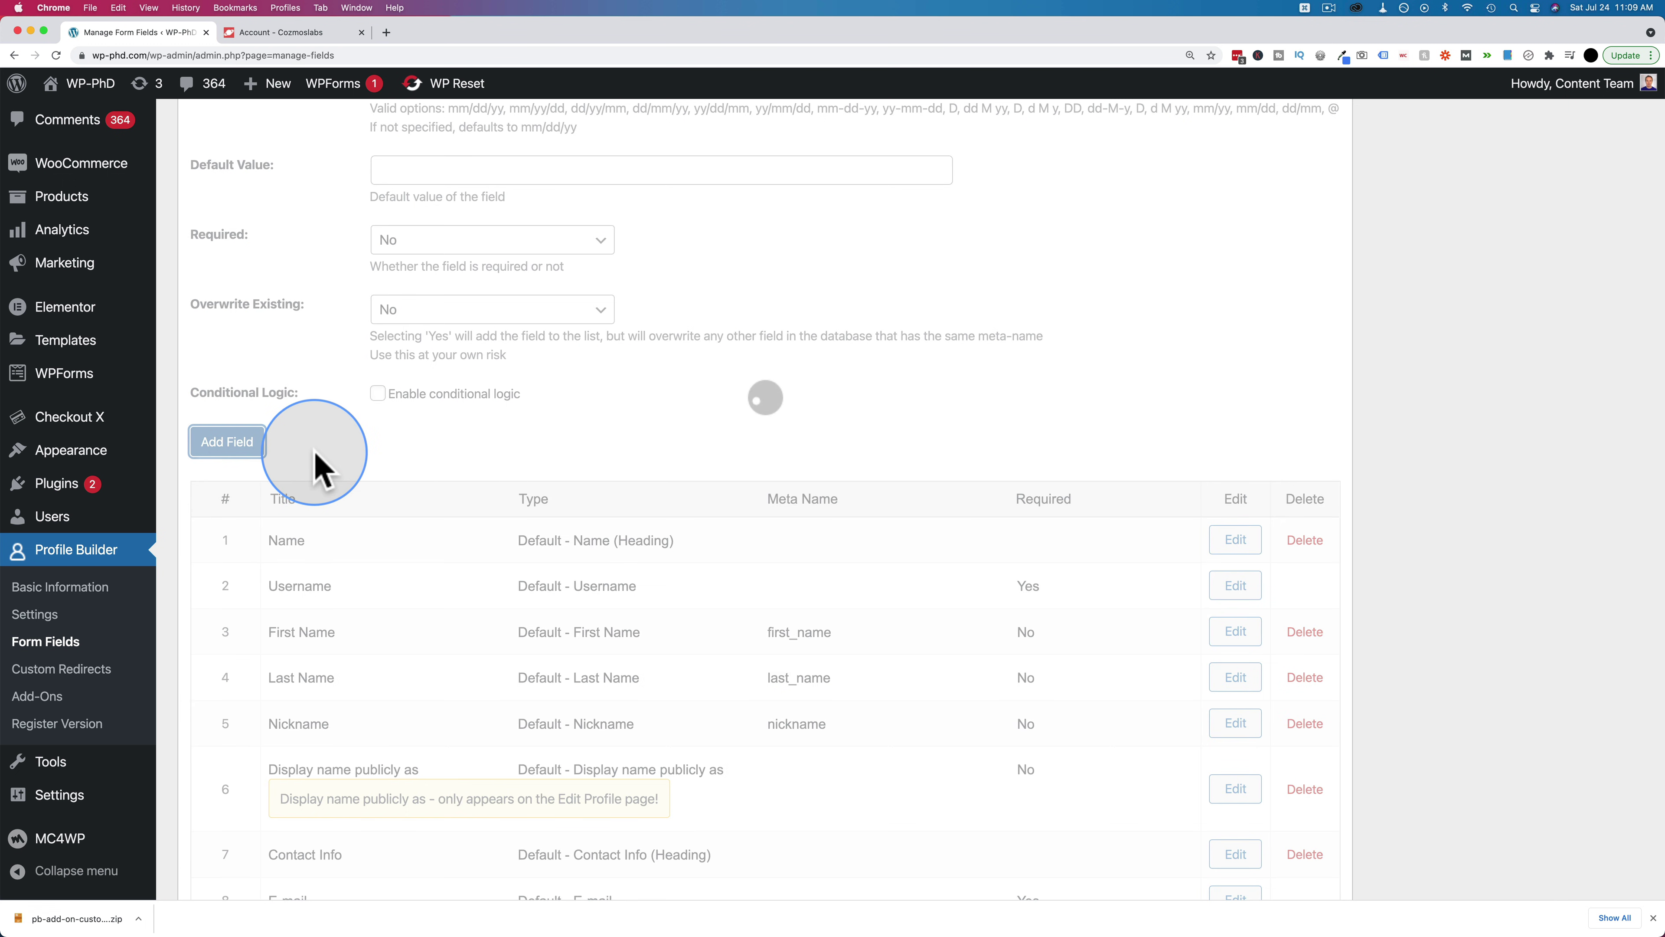
{"action": "scroll", "coordinate": [316, 459], "scroll_direction": "down", "scroll_amount": 10}
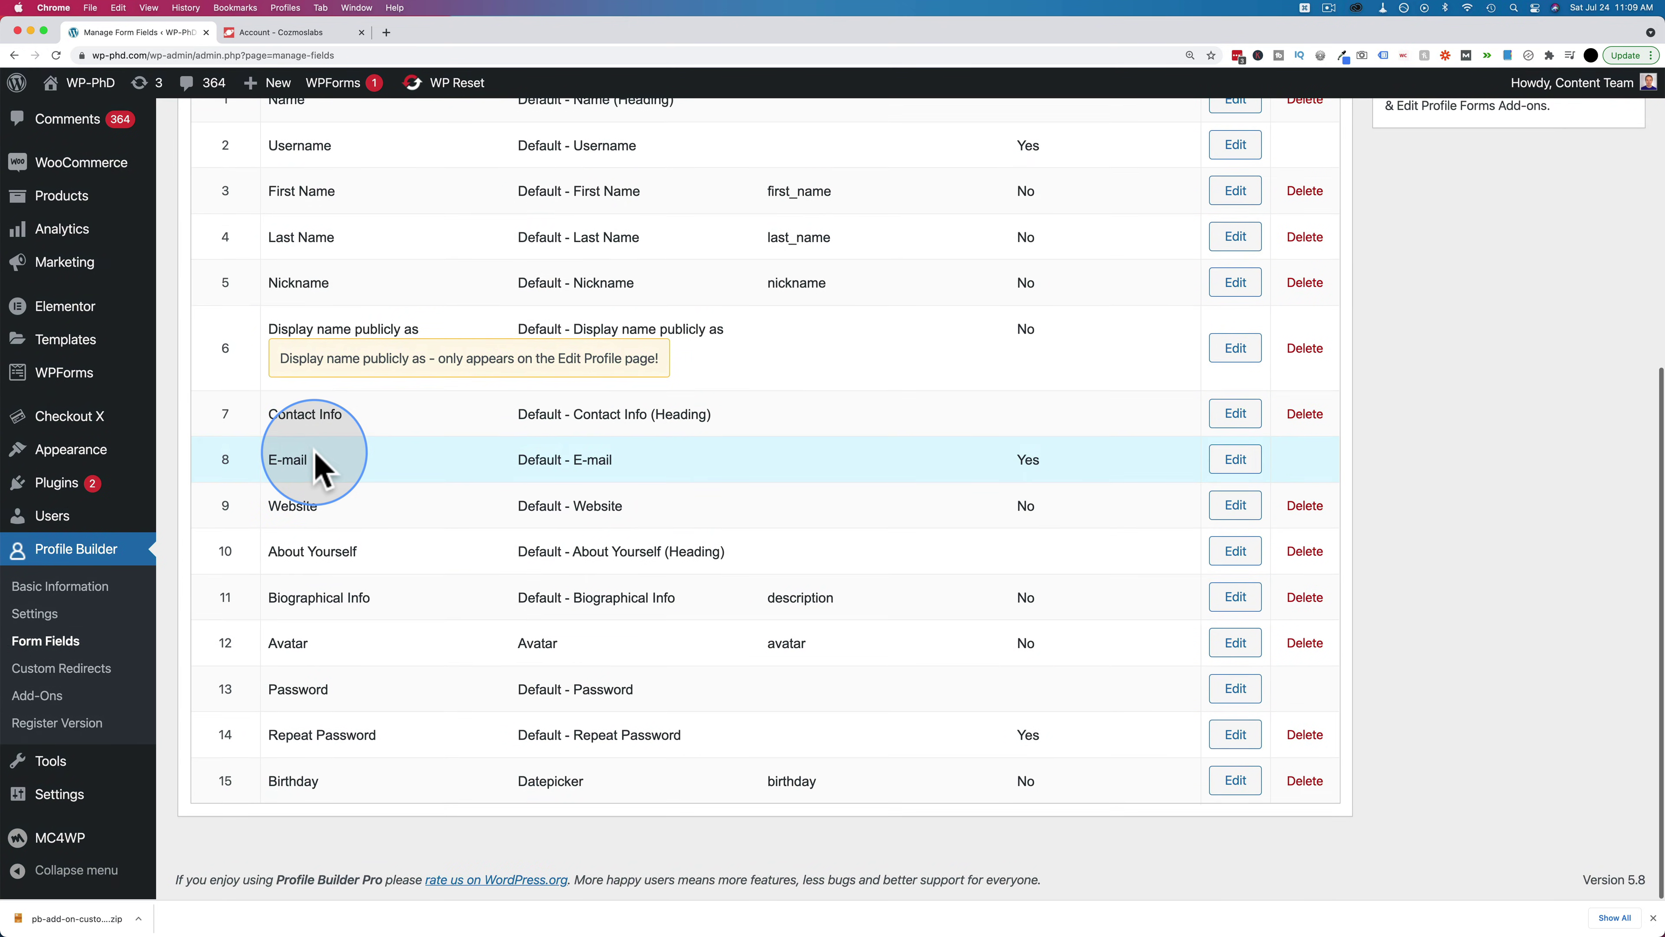
{"action": "left_click_drag", "start_coordinate": [230, 777], "coordinate": [239, 606]}
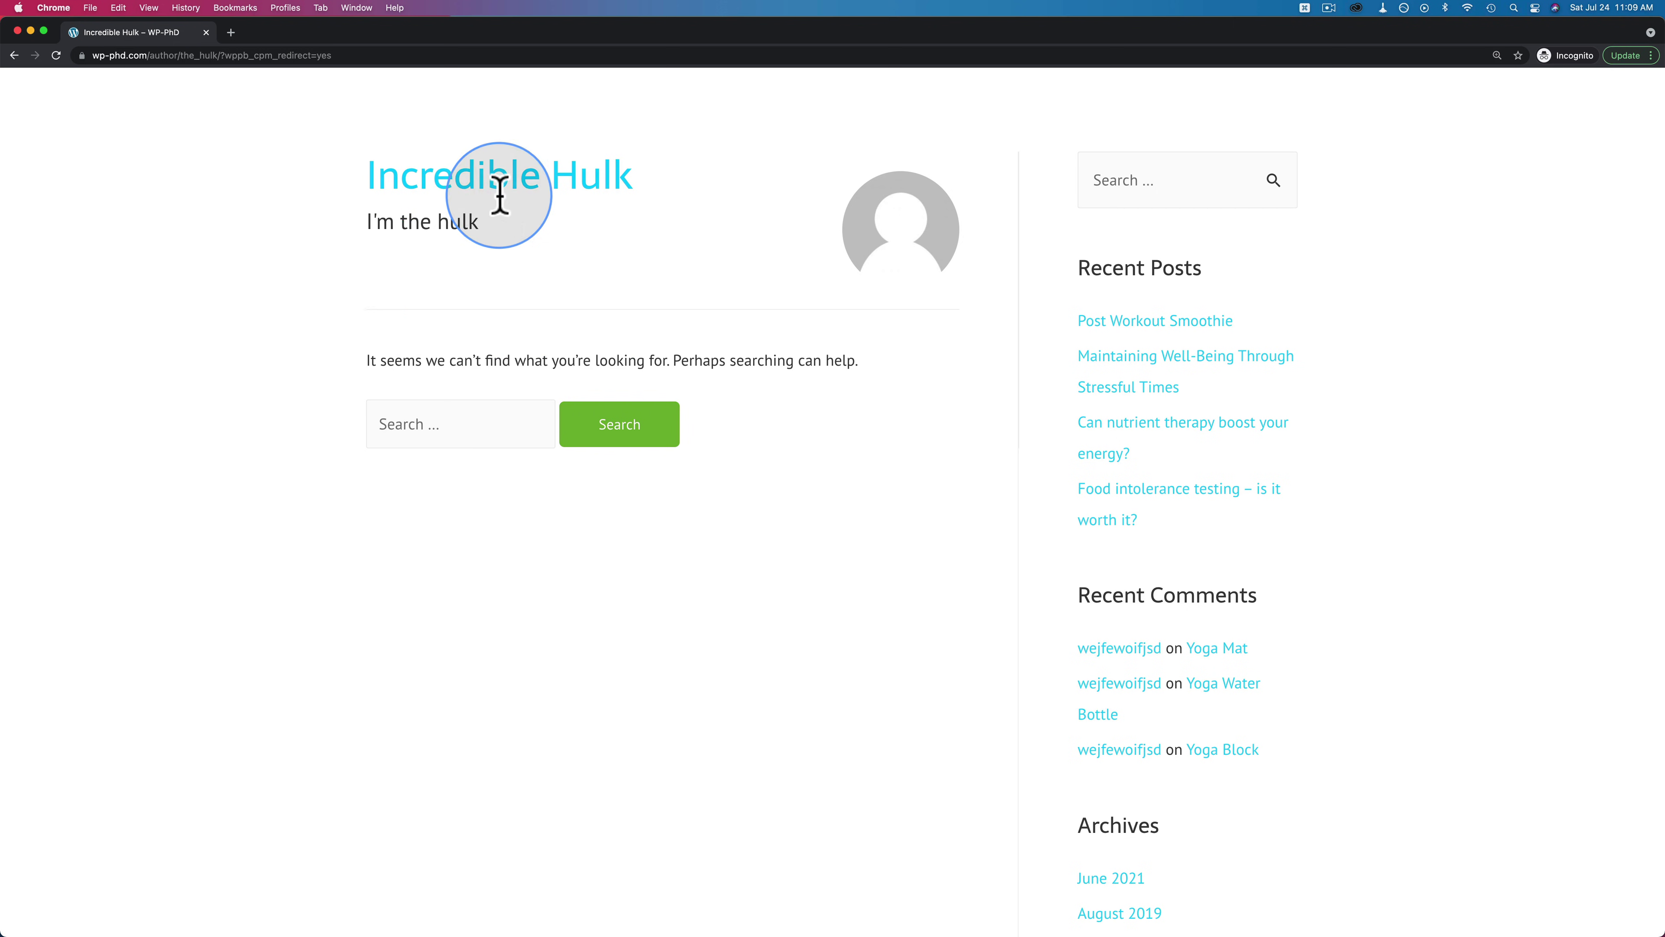
Log out of the site and open the front-end registration page
{"action": "scroll", "coordinate": [696, 210], "scroll_direction": "up", "scroll_amount": 2}
{"action": "mouse_move", "coordinate": [1254, 120]}
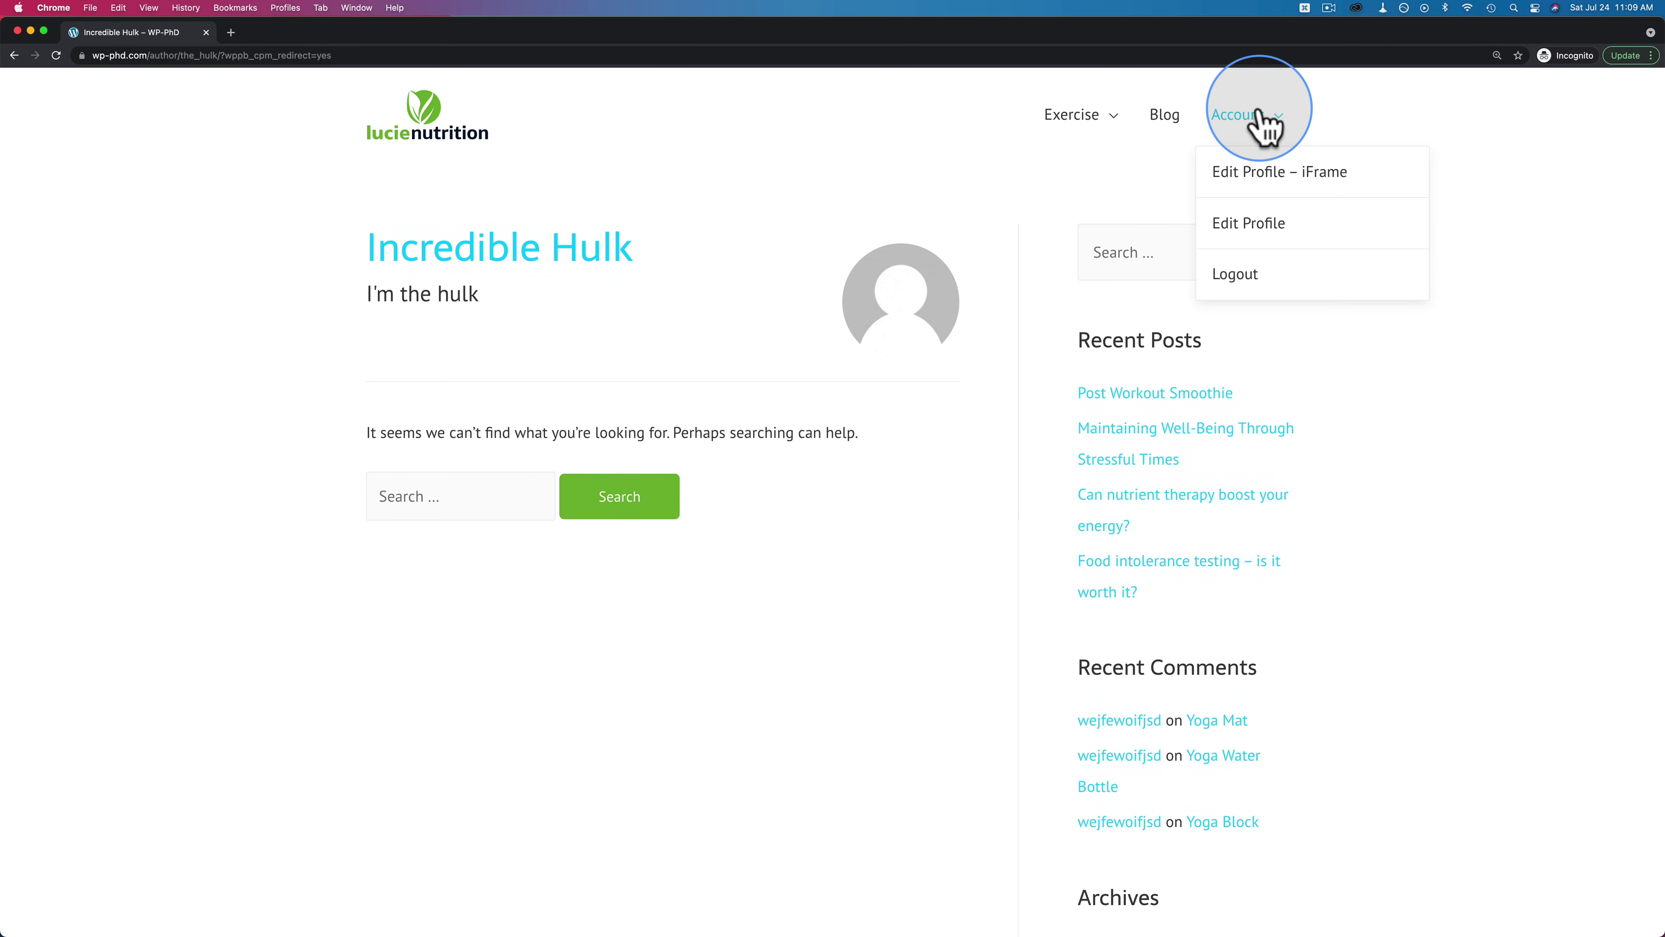
{"action": "left_click", "coordinate": [1243, 287]}
{"action": "mouse_move", "coordinate": [1216, 137]}
{"action": "left_click", "coordinate": [1241, 233]}
Fill in the new user's username, first name and e-mail on the registration form
{"action": "left_click", "coordinate": [552, 248]}
{"action": "type", "text": "iron_man"}
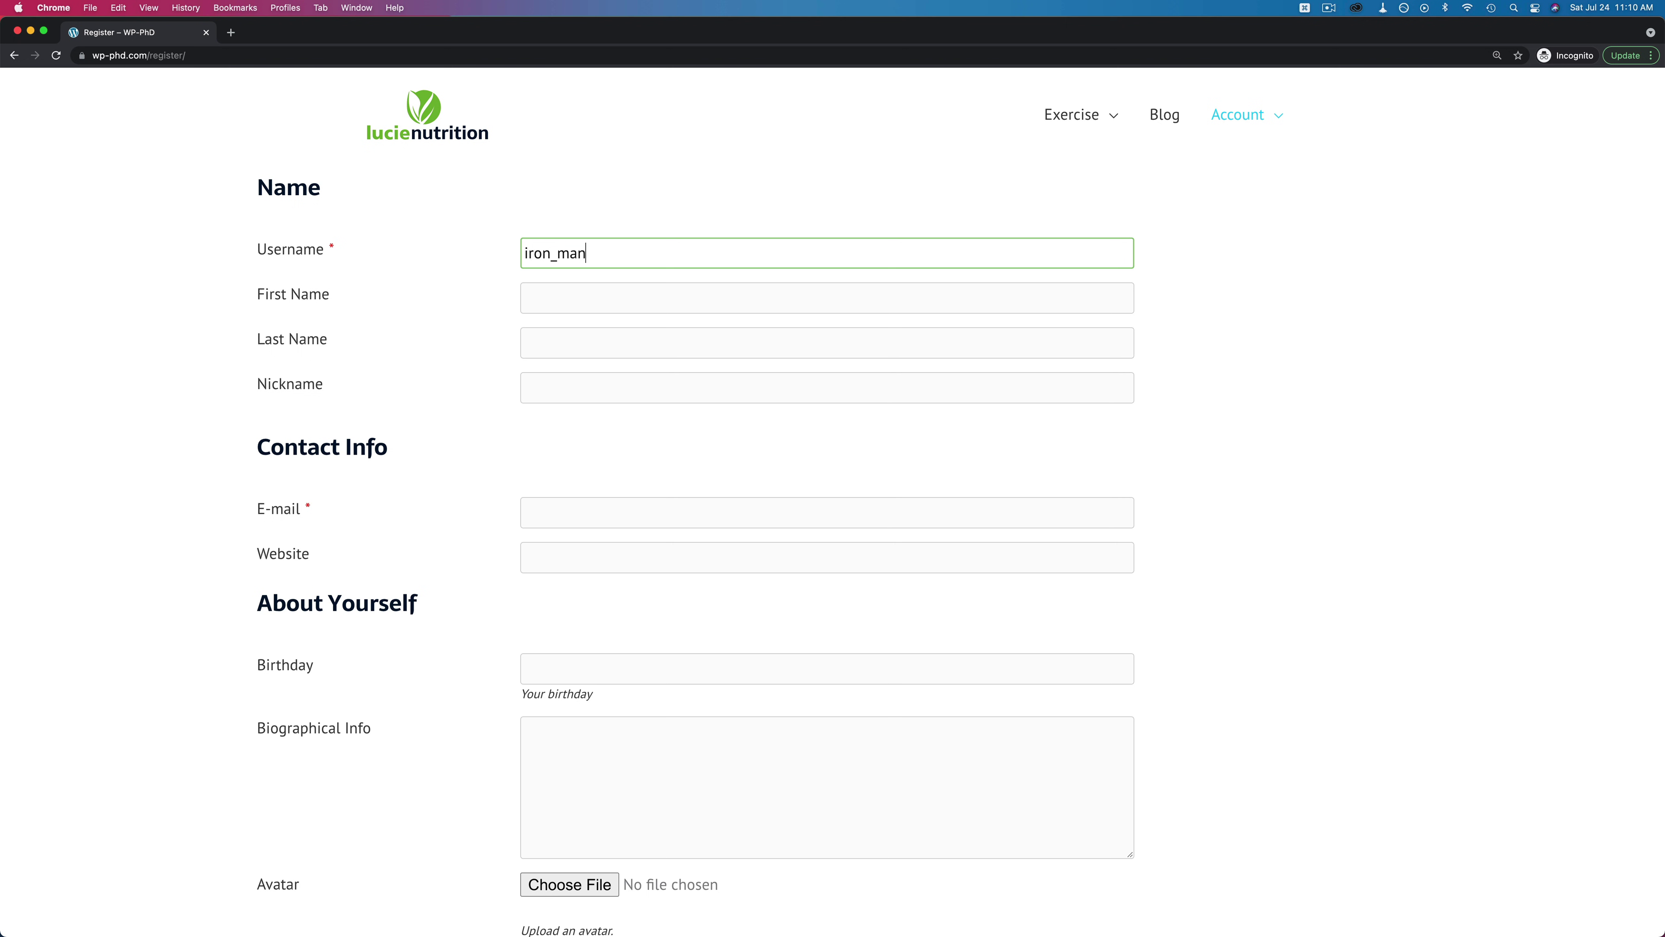
{"action": "left_click", "coordinate": [526, 298]}
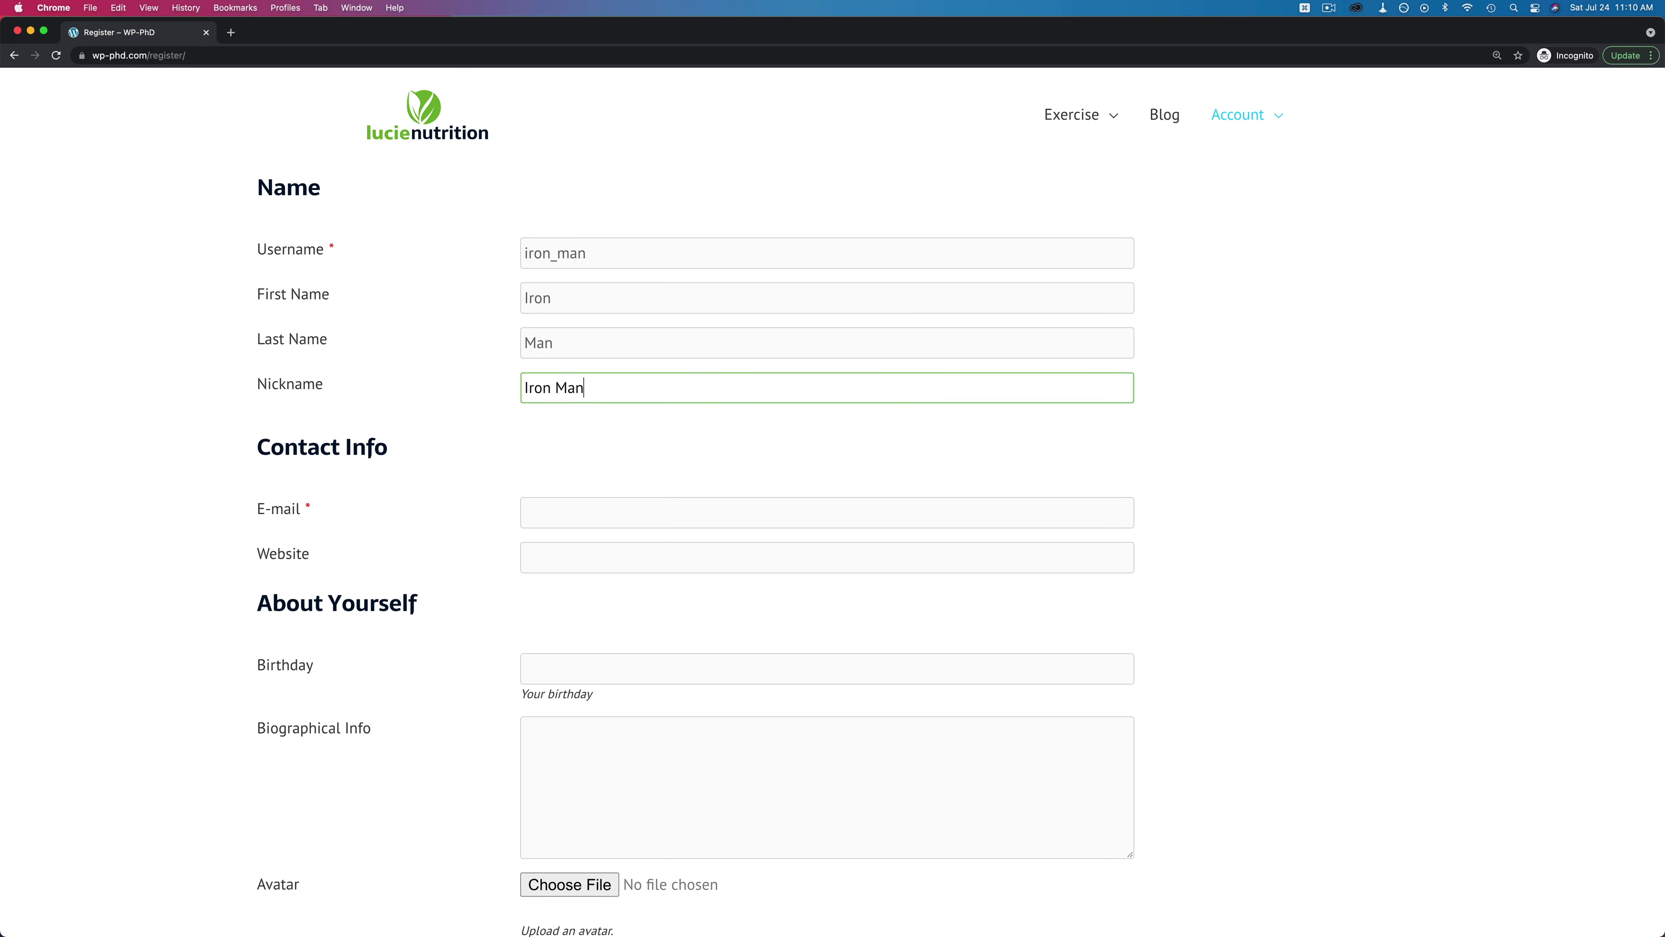
{"action": "key", "text": "Tab"}
{"action": "scroll", "coordinate": [539, 279], "scroll_direction": "down", "scroll_amount": 1}
{"action": "type", "text": "iron@man.com"}
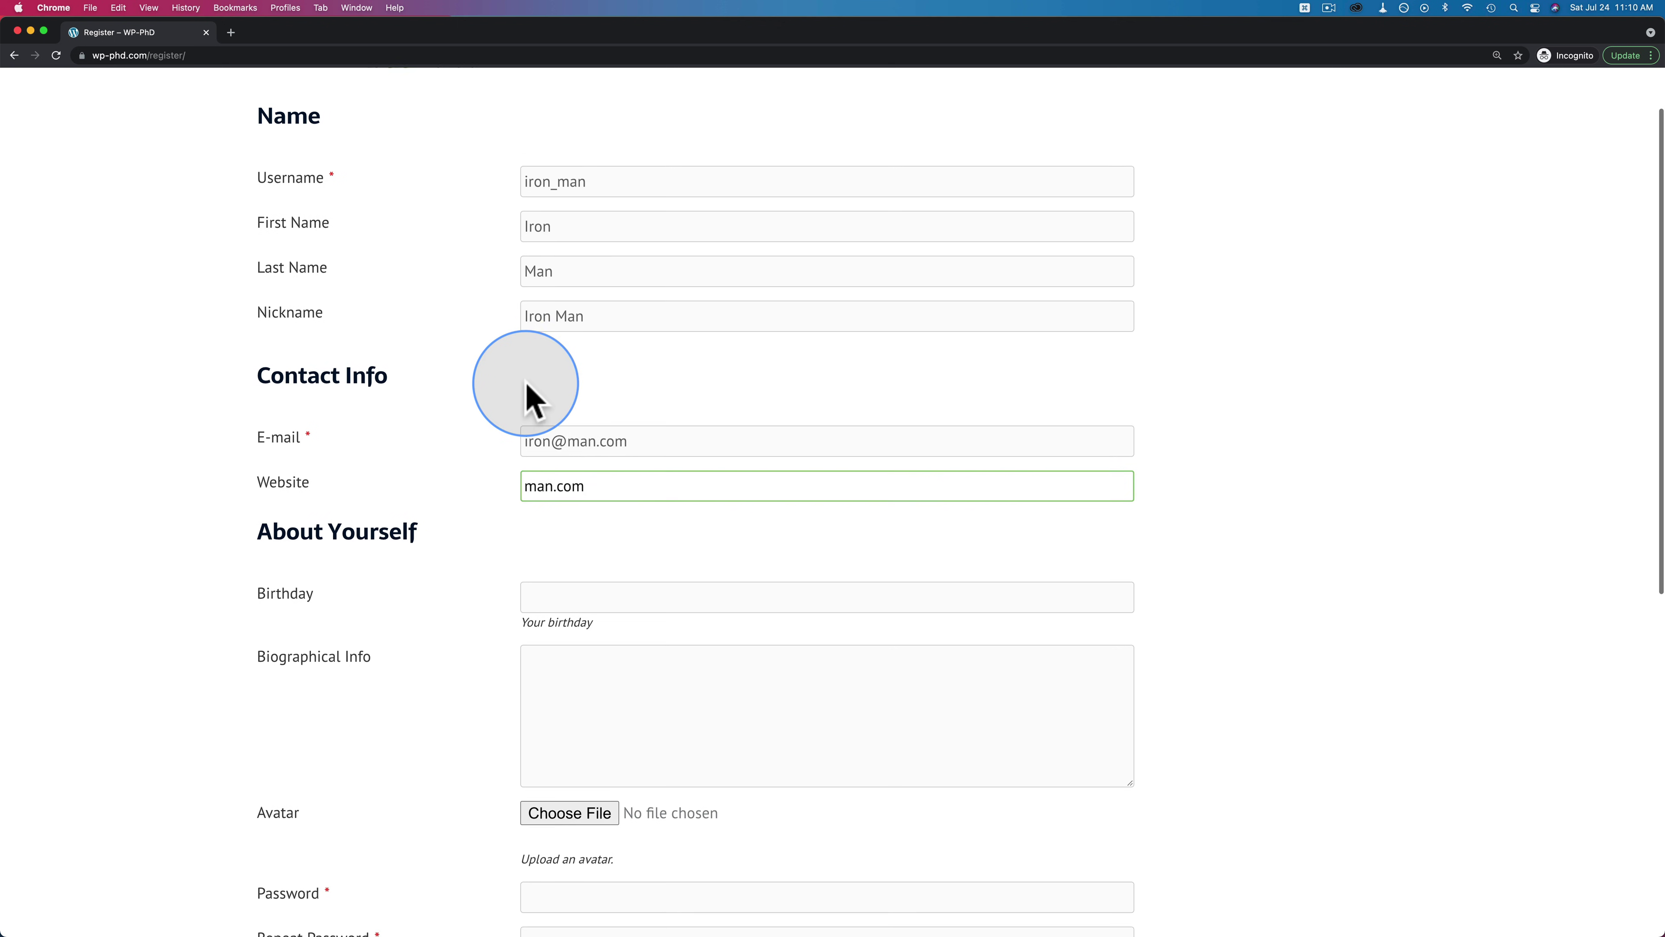
Pick 16 July 1974 in the Birthday date picker and begin the biographical info
{"action": "scroll", "coordinate": [538, 361], "scroll_direction": "down", "scroll_amount": 7}
{"action": "left_click", "coordinate": [552, 132]}
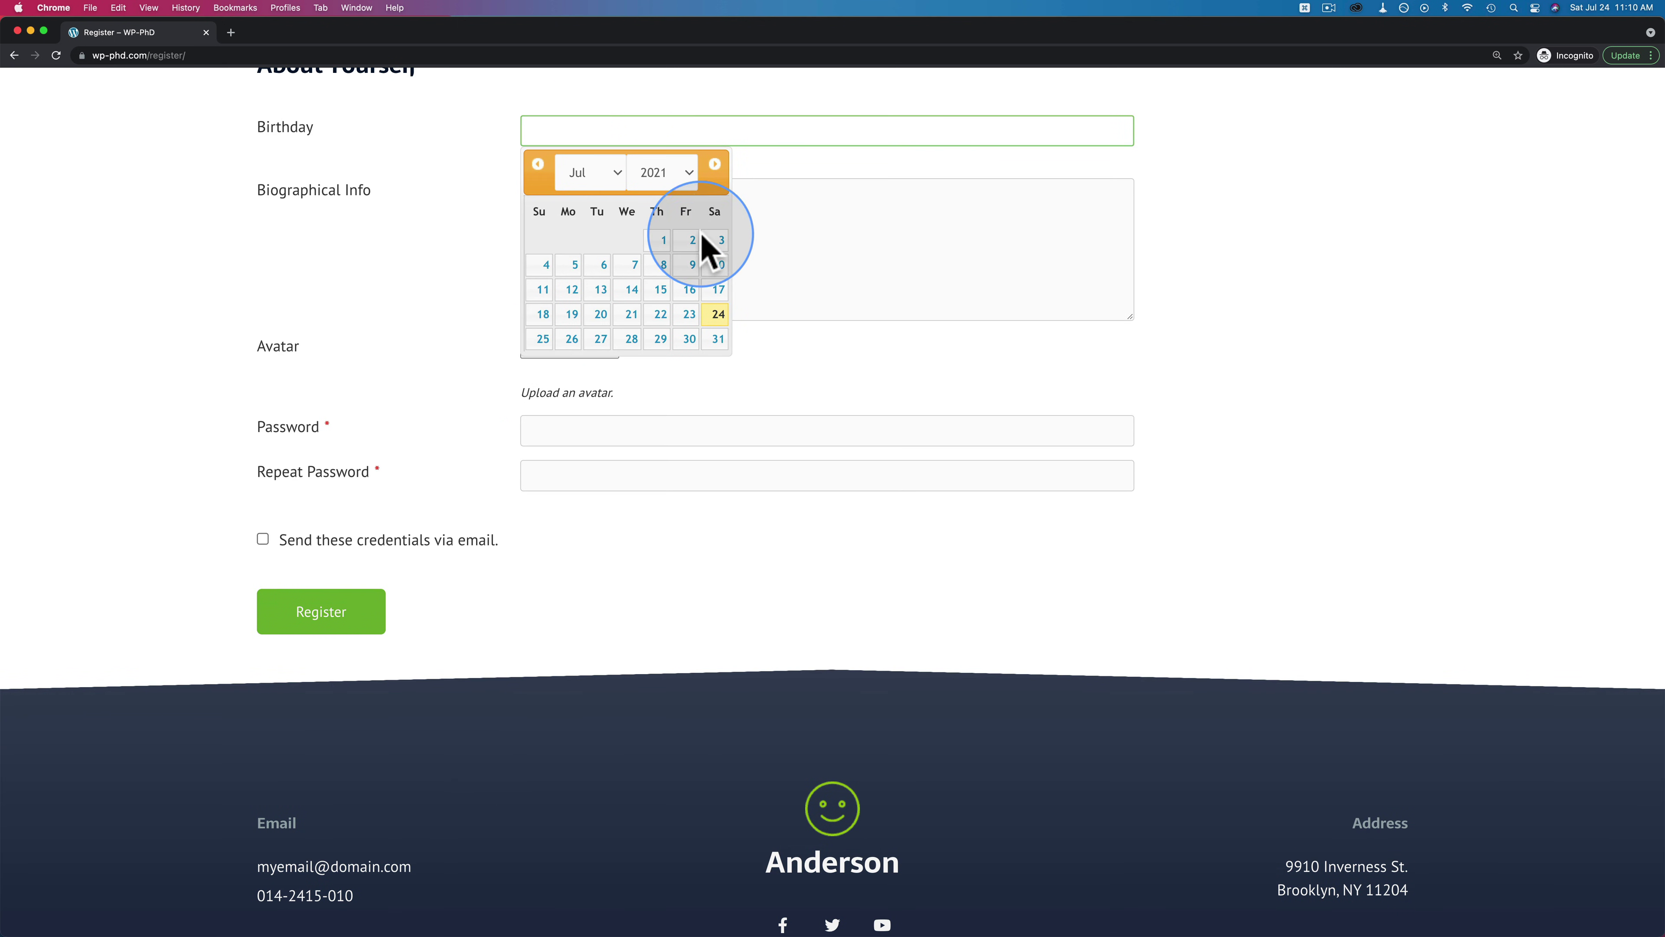
{"action": "left_click", "coordinate": [685, 172]}
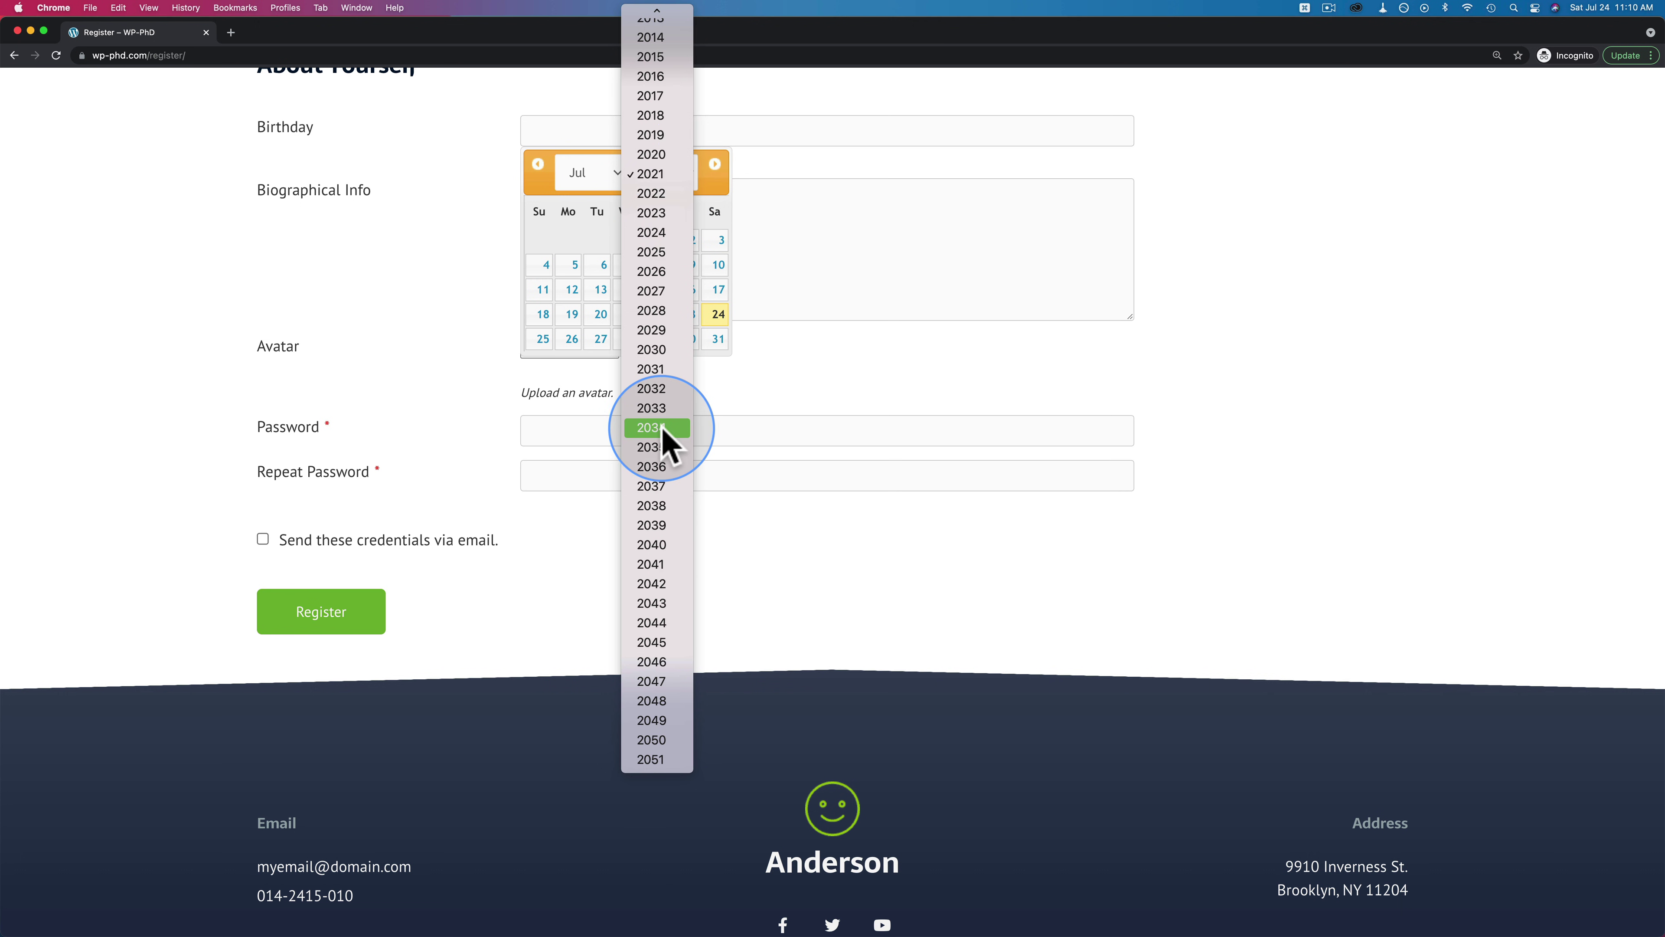
{"action": "scroll", "coordinate": [662, 436], "scroll_direction": "up", "scroll_amount": 10}
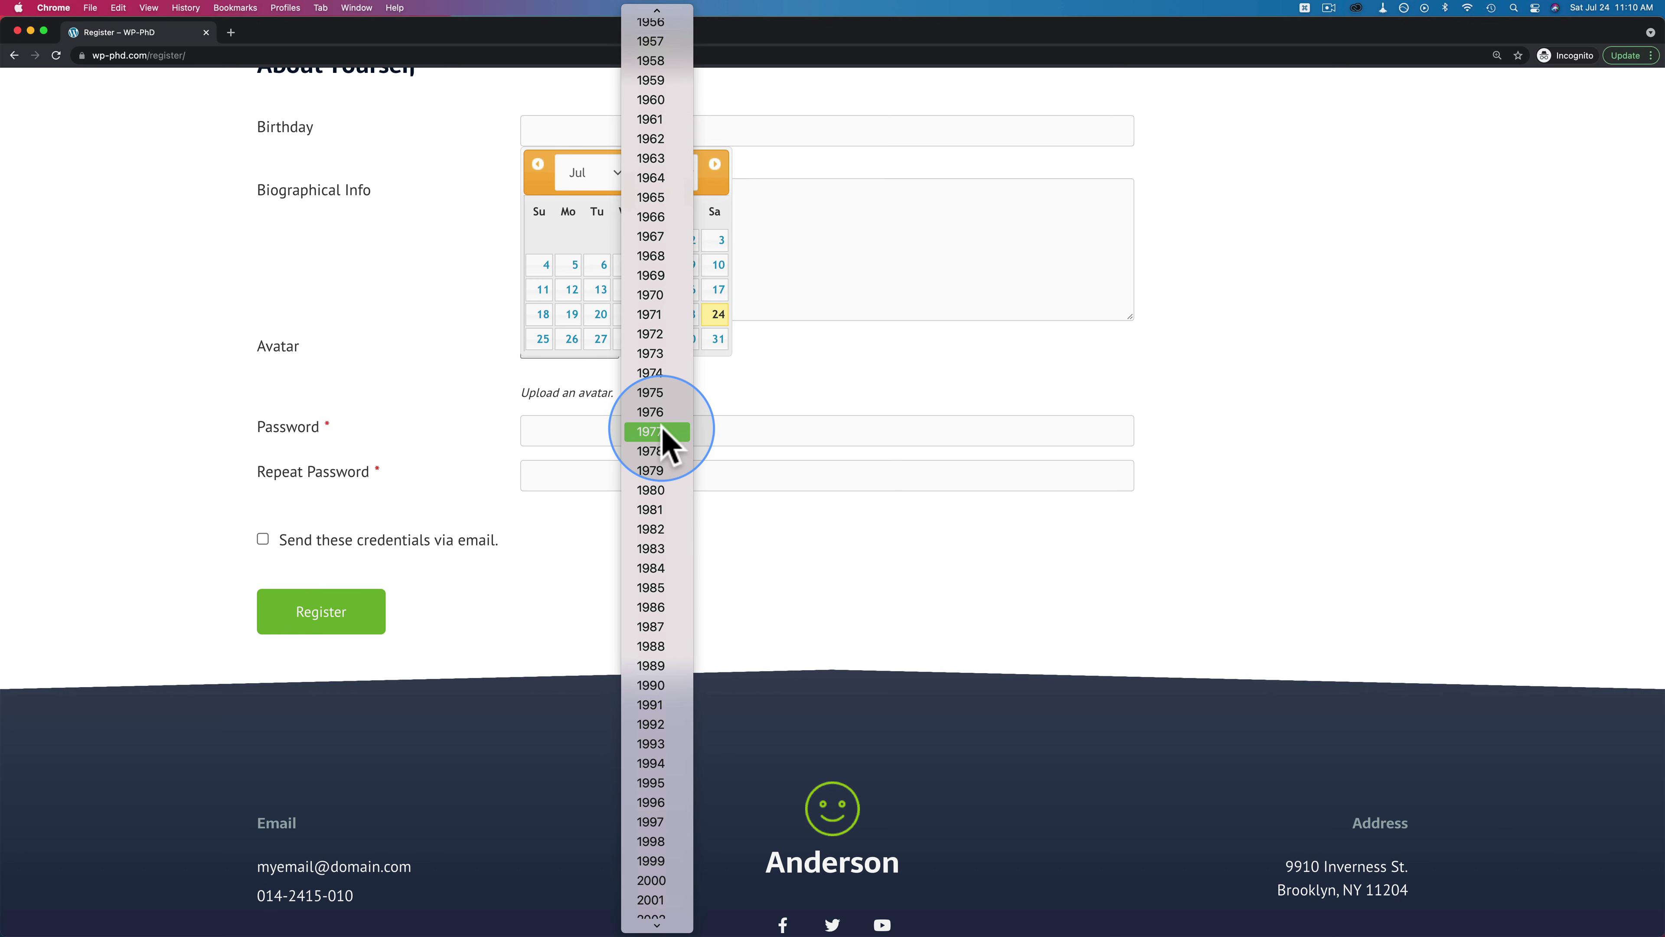
{"action": "left_click", "coordinate": [662, 374]}
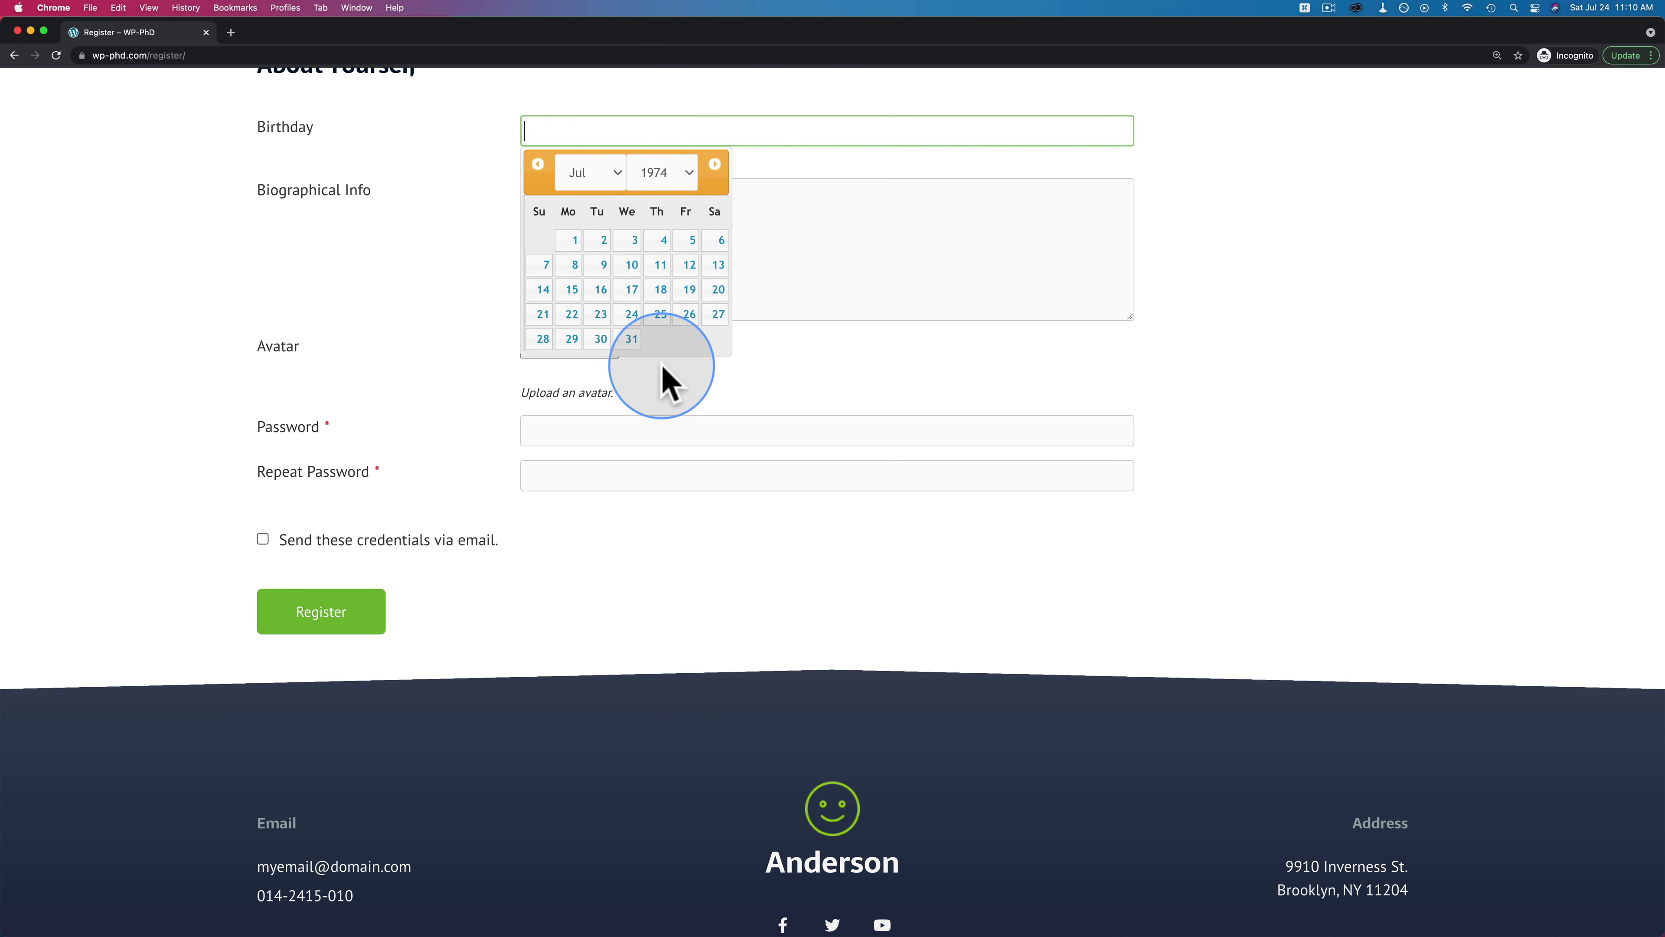
{"action": "left_click", "coordinate": [682, 173]}
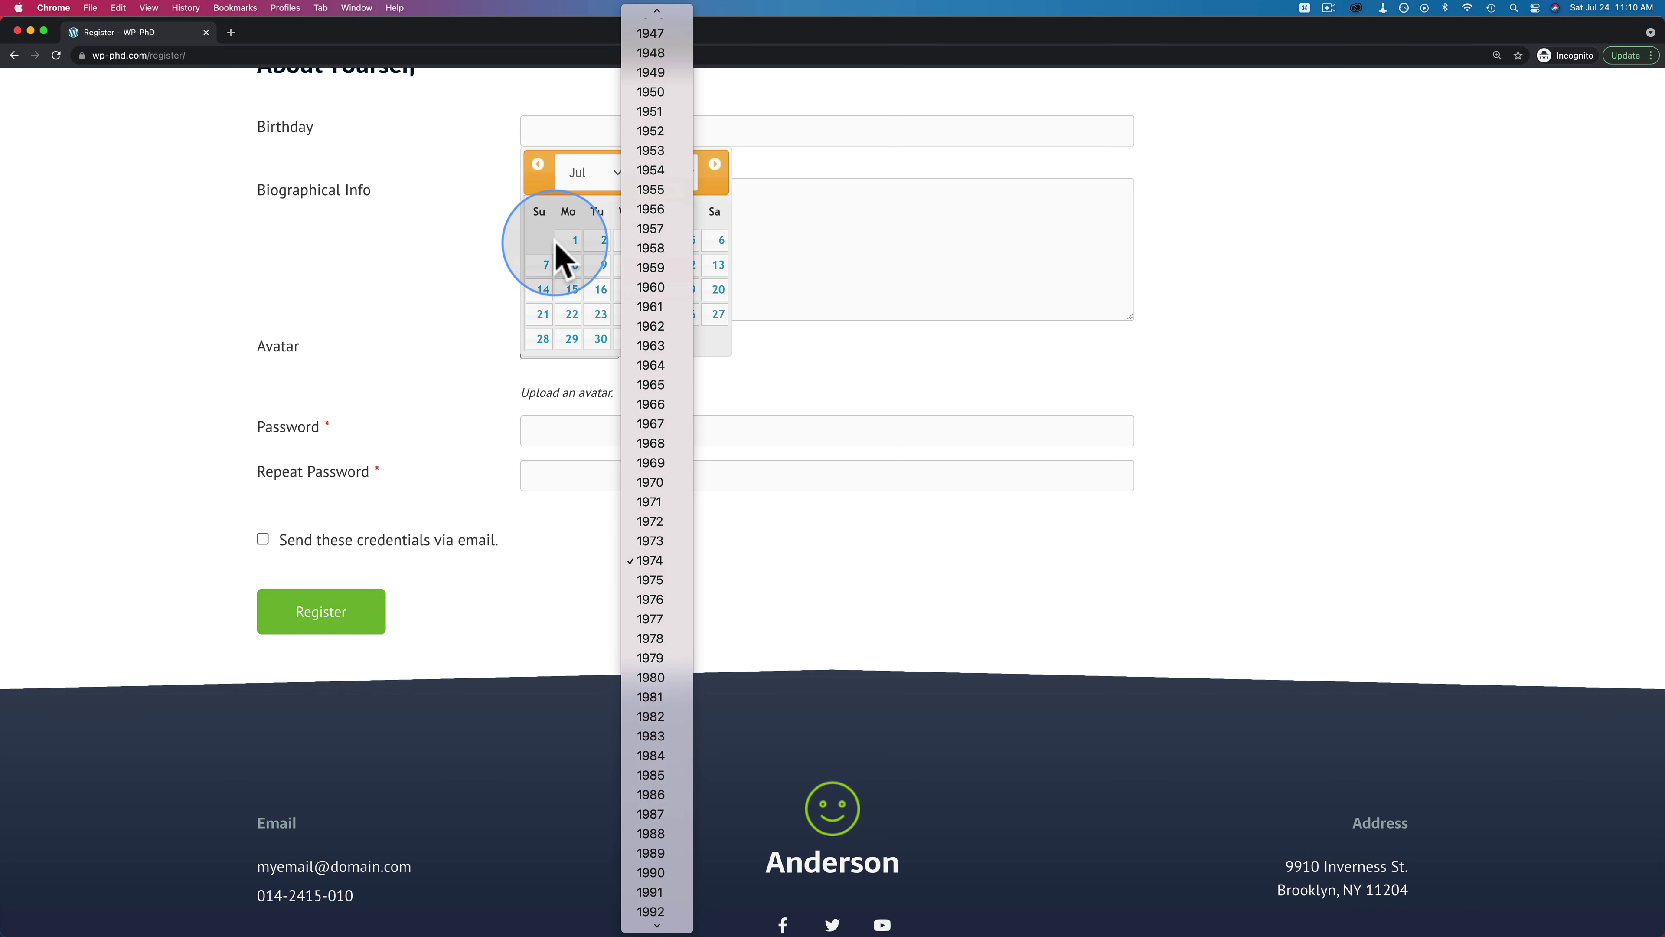
{"action": "left_click", "coordinate": [545, 255]}
{"action": "left_click", "coordinate": [598, 290]}
{"action": "key", "text": "Tab"}
{"action": "type", "text": "T"}
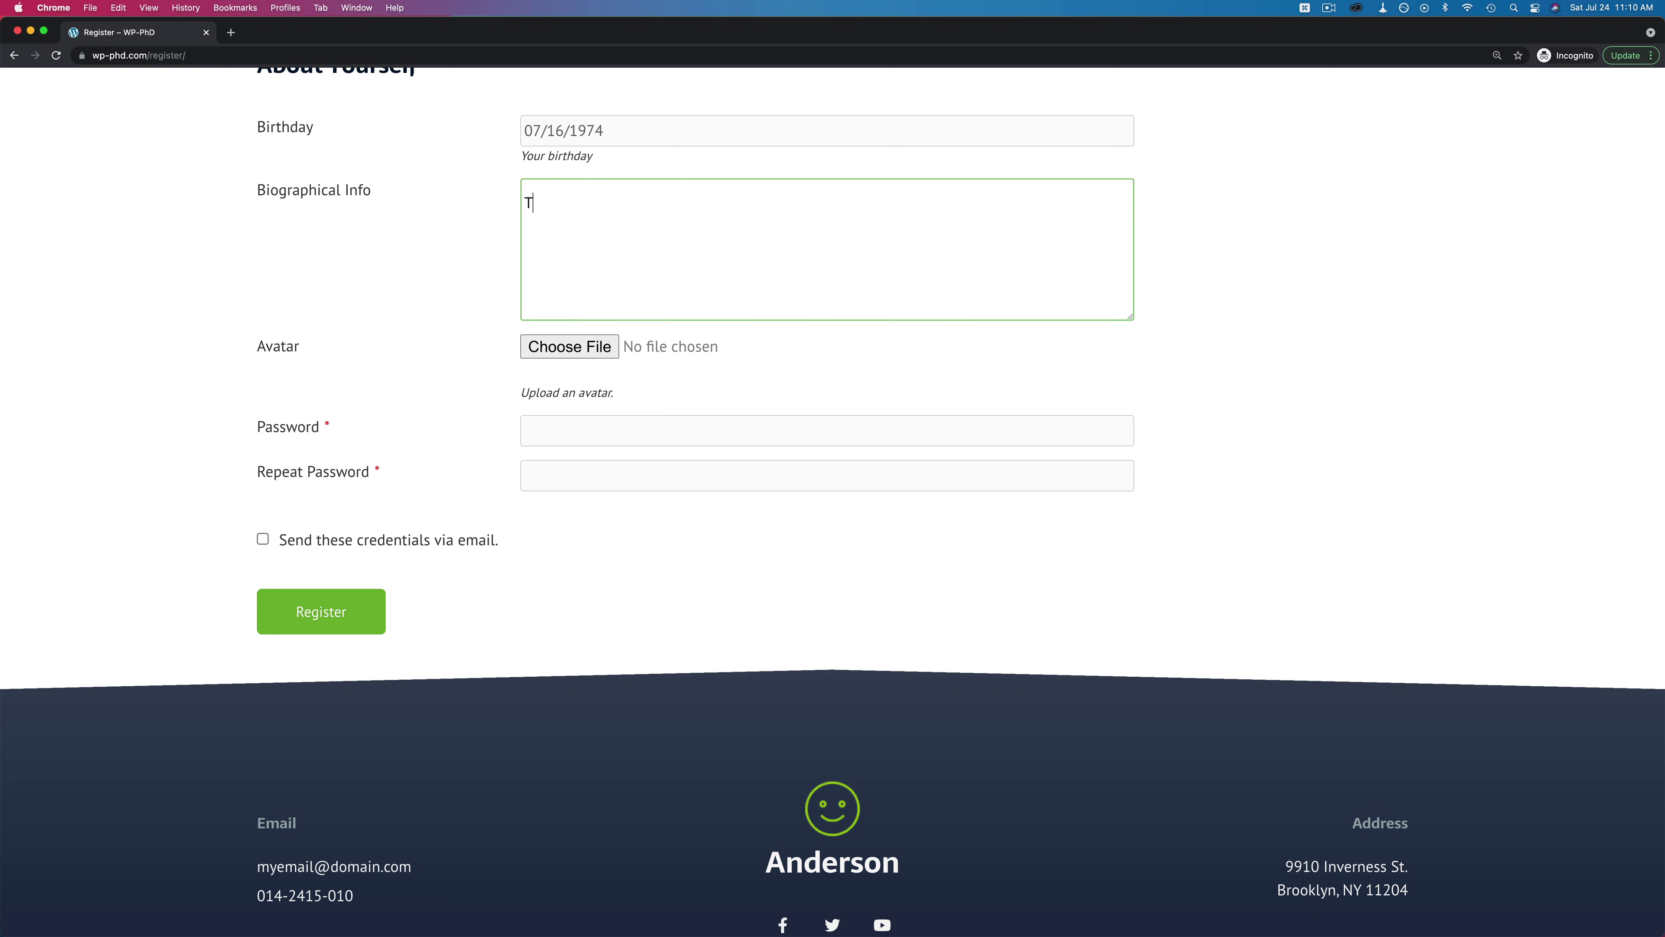
Upload me-vs-2019v2-in-circle.png as the avatar and enter the password twice
{"action": "left_click", "coordinate": [569, 347]}
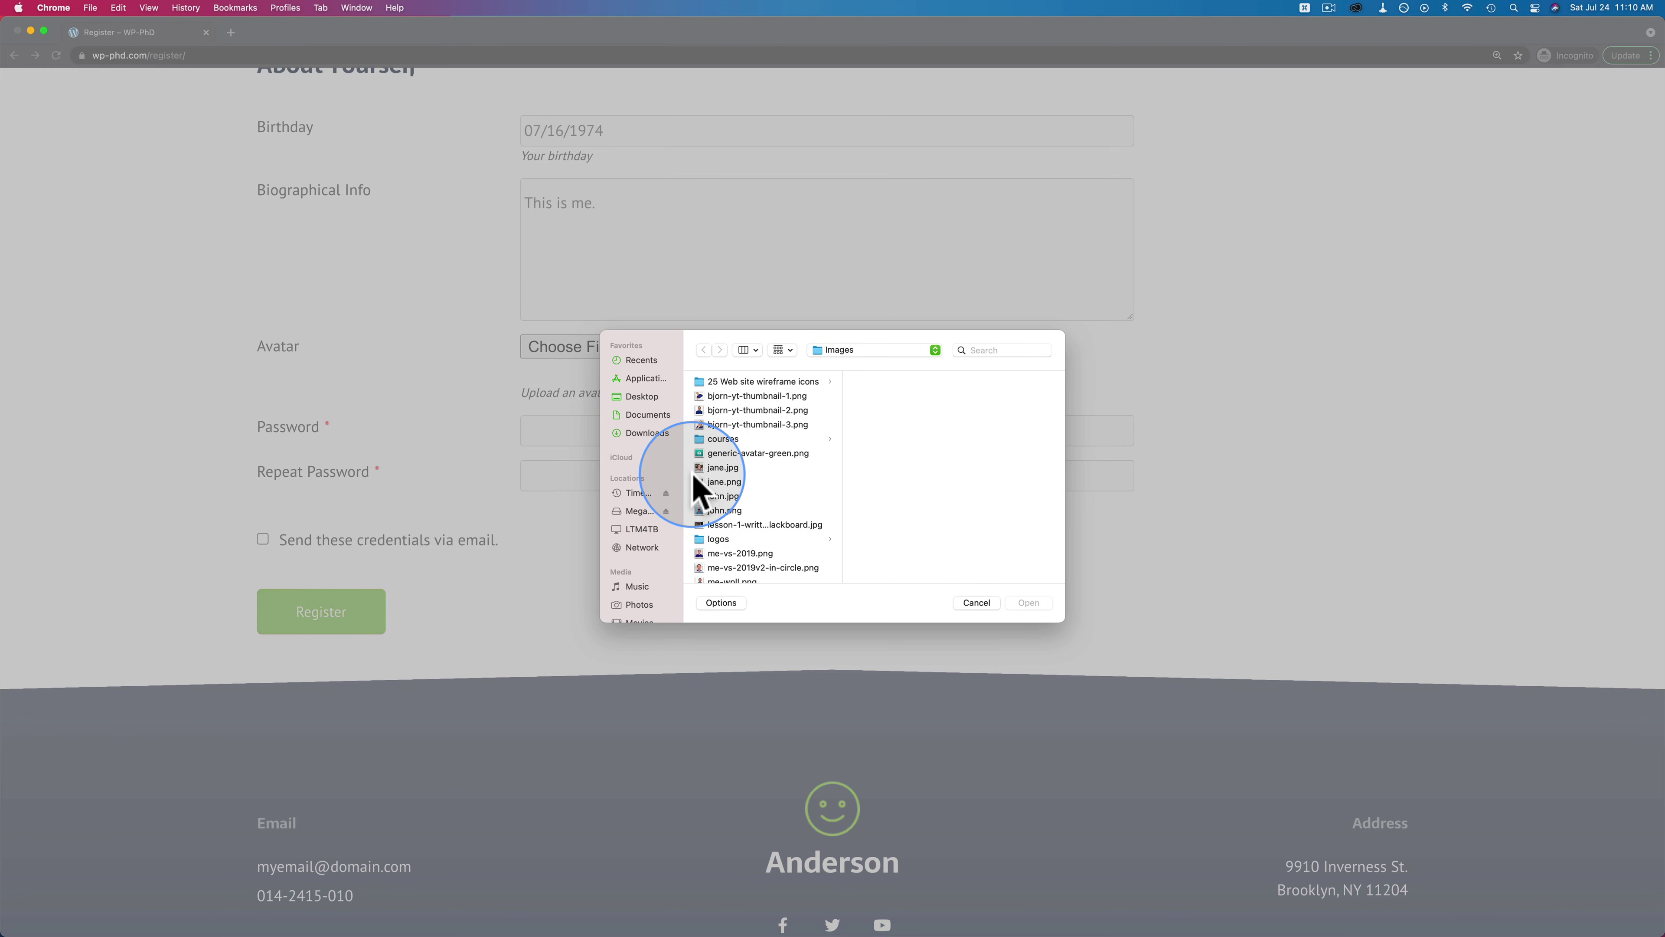
{"action": "scroll", "coordinate": [740, 525], "scroll_direction": "down", "scroll_amount": 3}
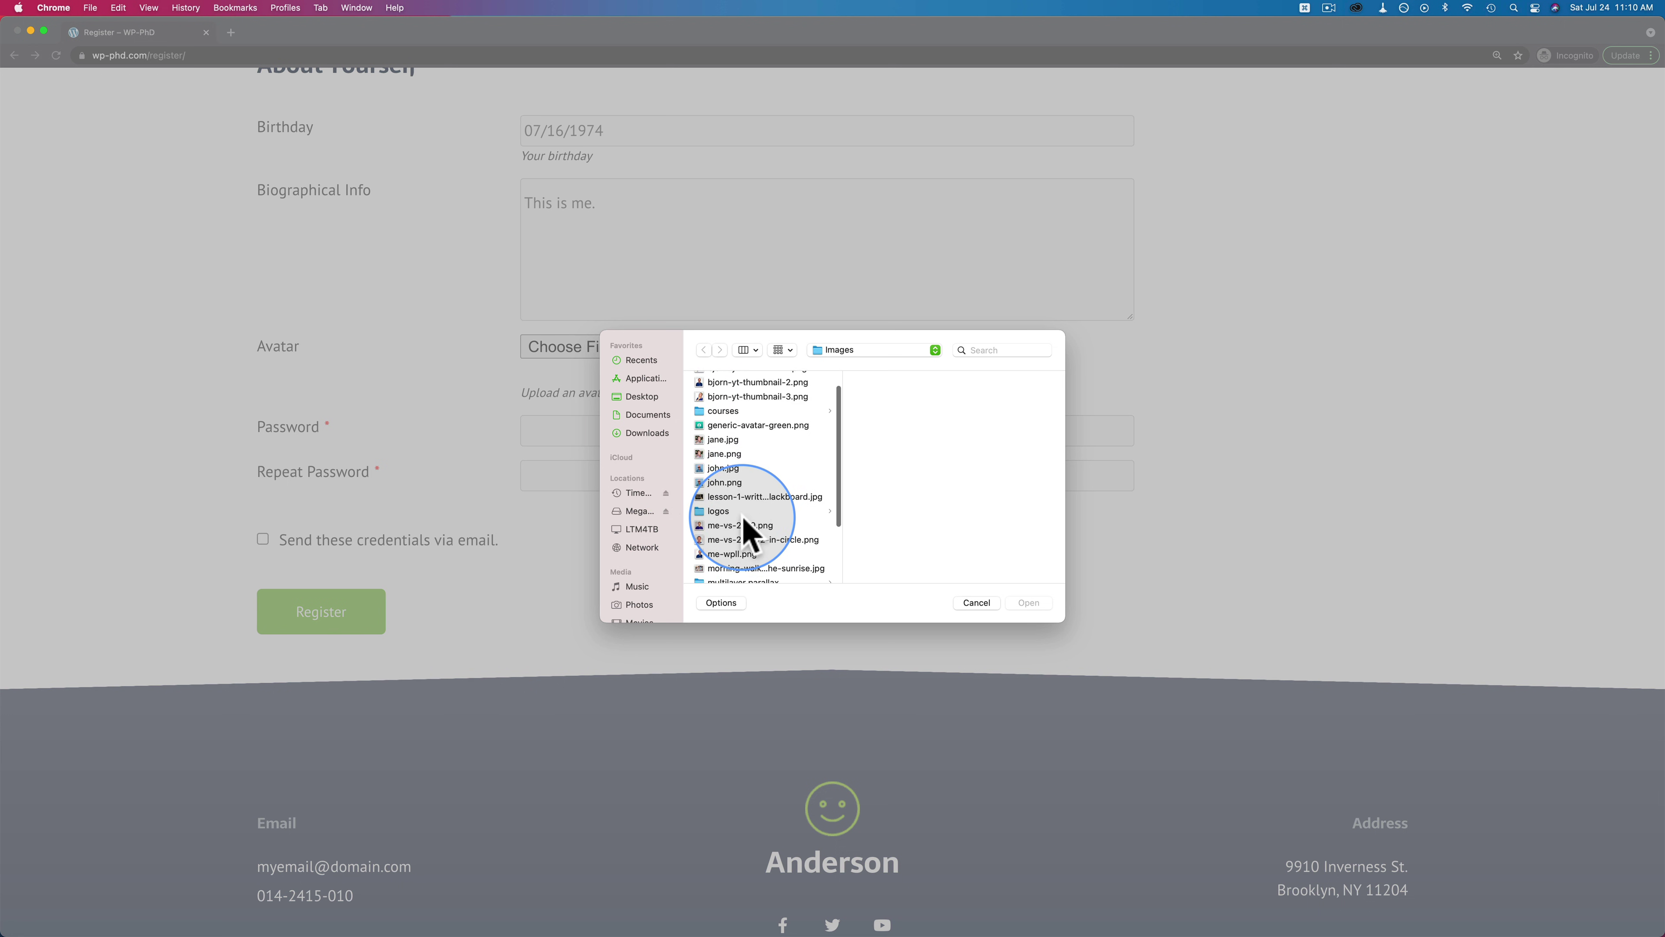
{"action": "double_click", "coordinate": [716, 528]}
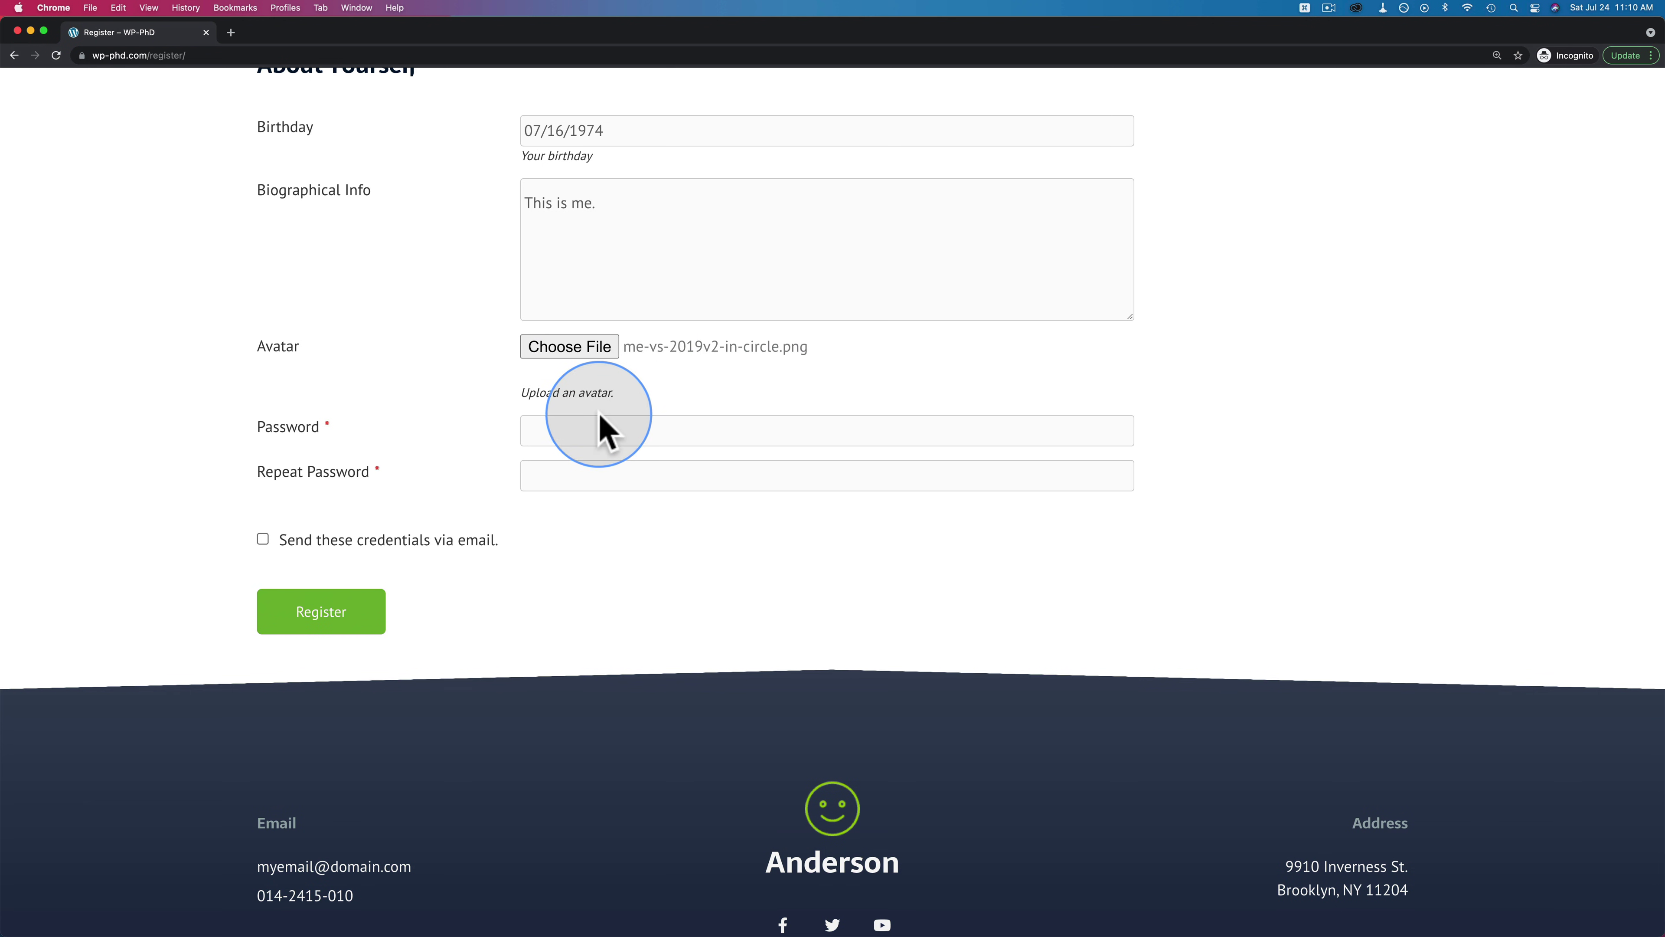
{"action": "type", "text": "passw"}
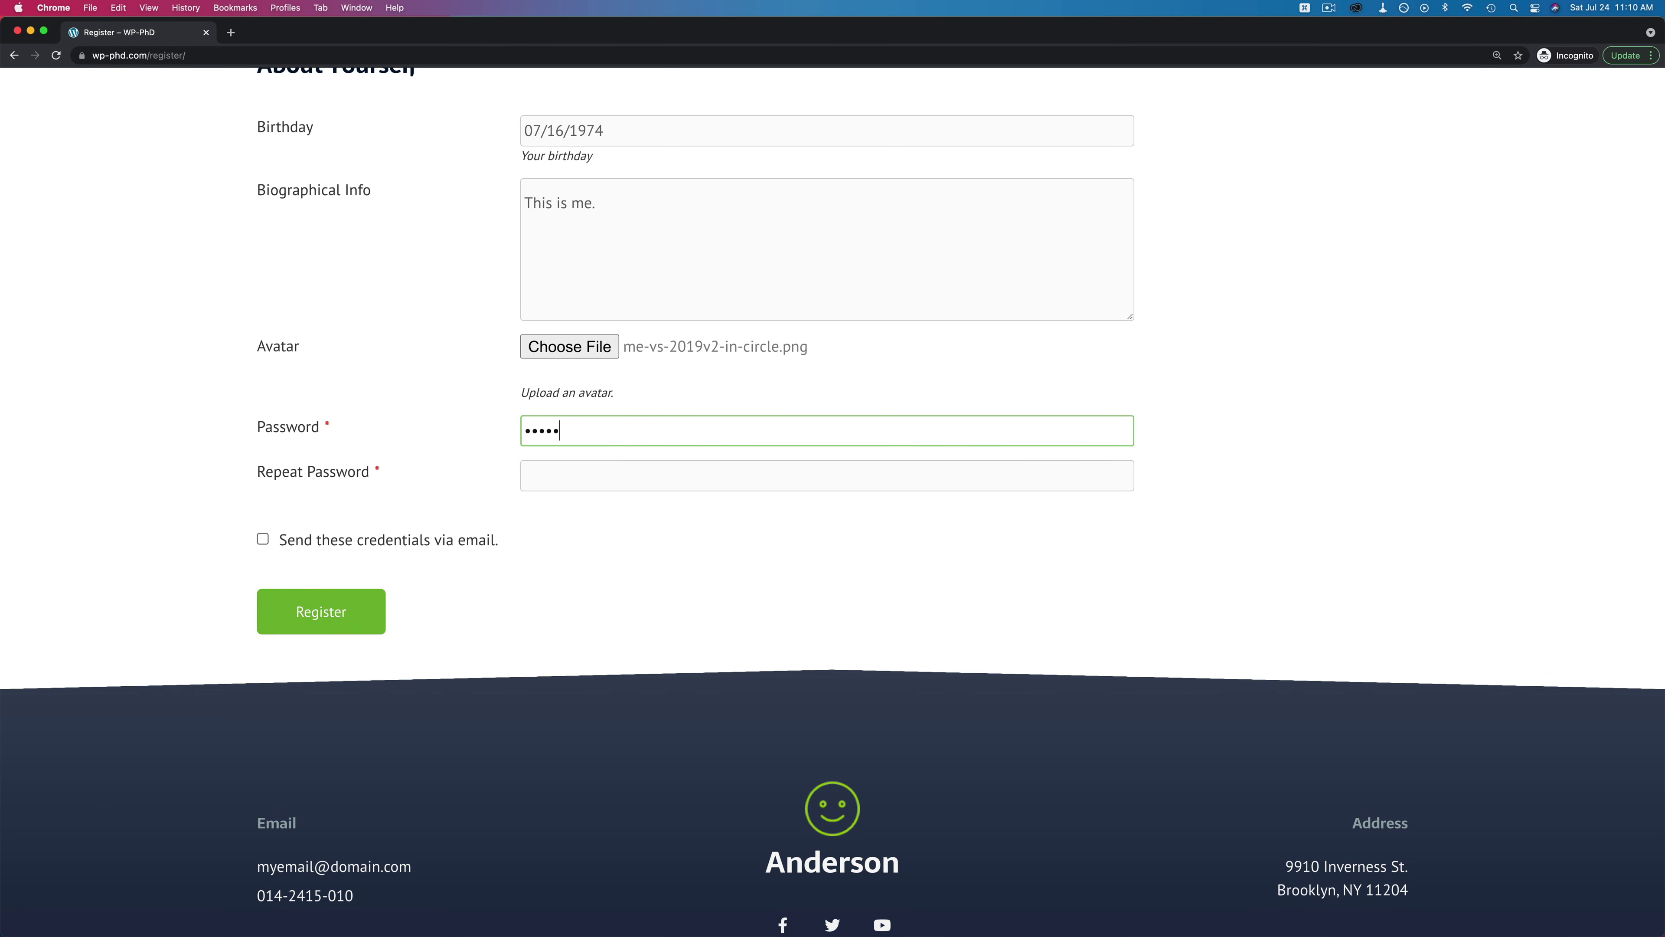
{"action": "type", "text": "opasswo"}
{"action": "left_click", "coordinate": [227, 544]}
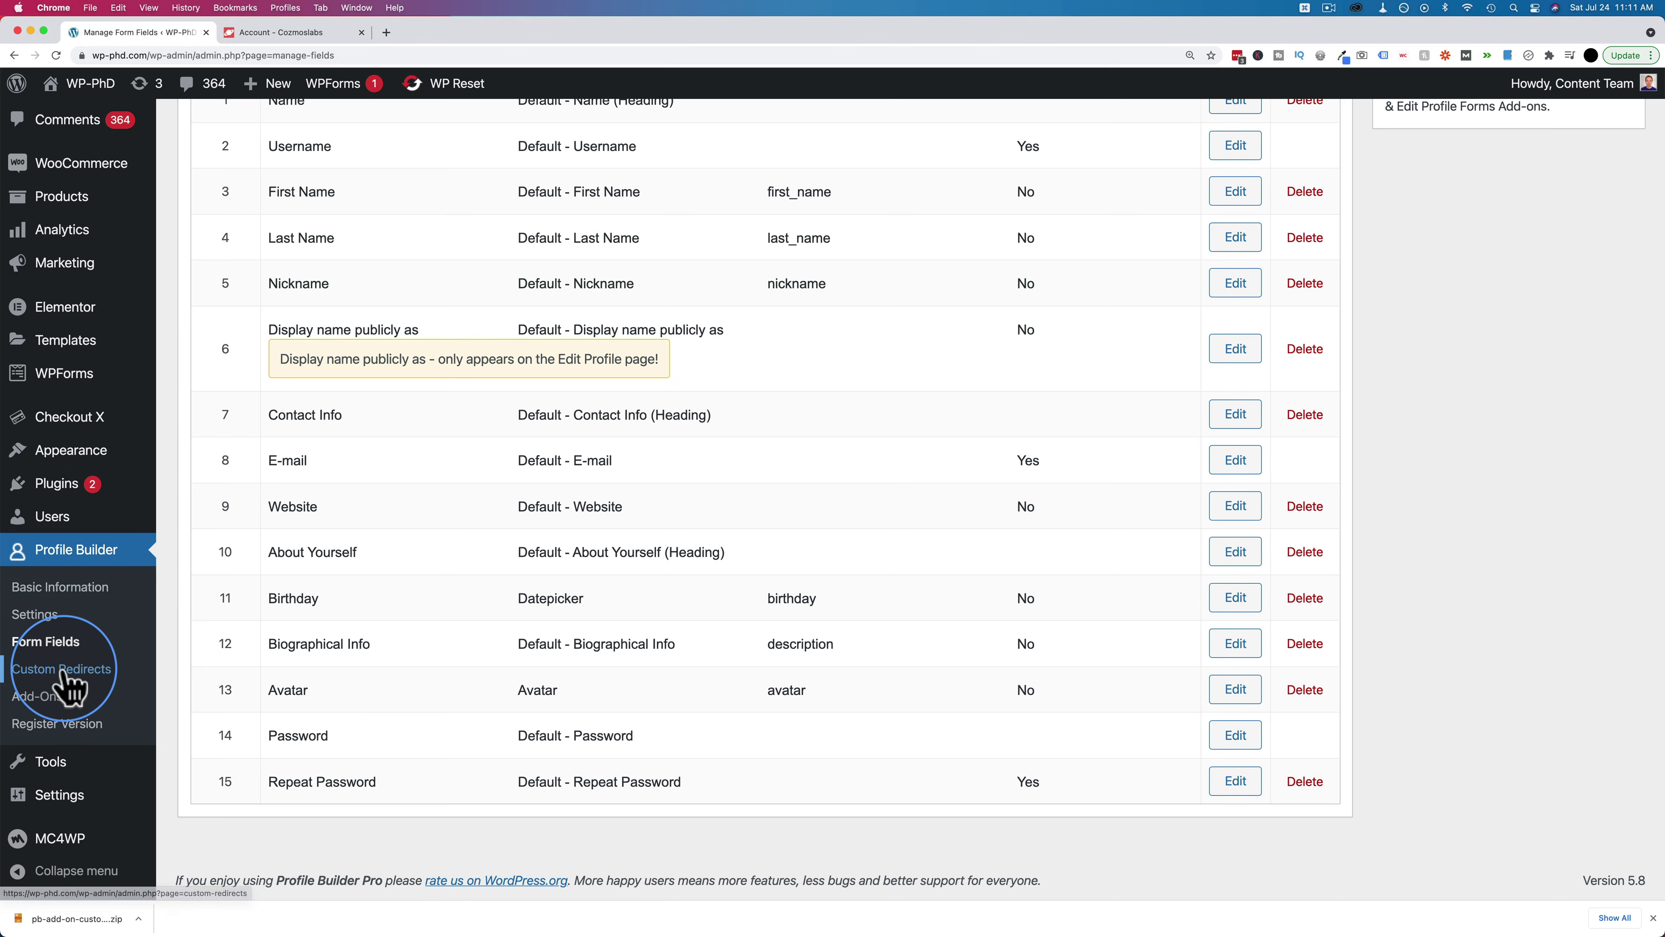
In Custom Redirects, choose After Registration as a new global redirect type
{"action": "left_click", "coordinate": [62, 669]}
{"action": "scroll", "coordinate": [174, 409], "scroll_direction": "down", "scroll_amount": 10}
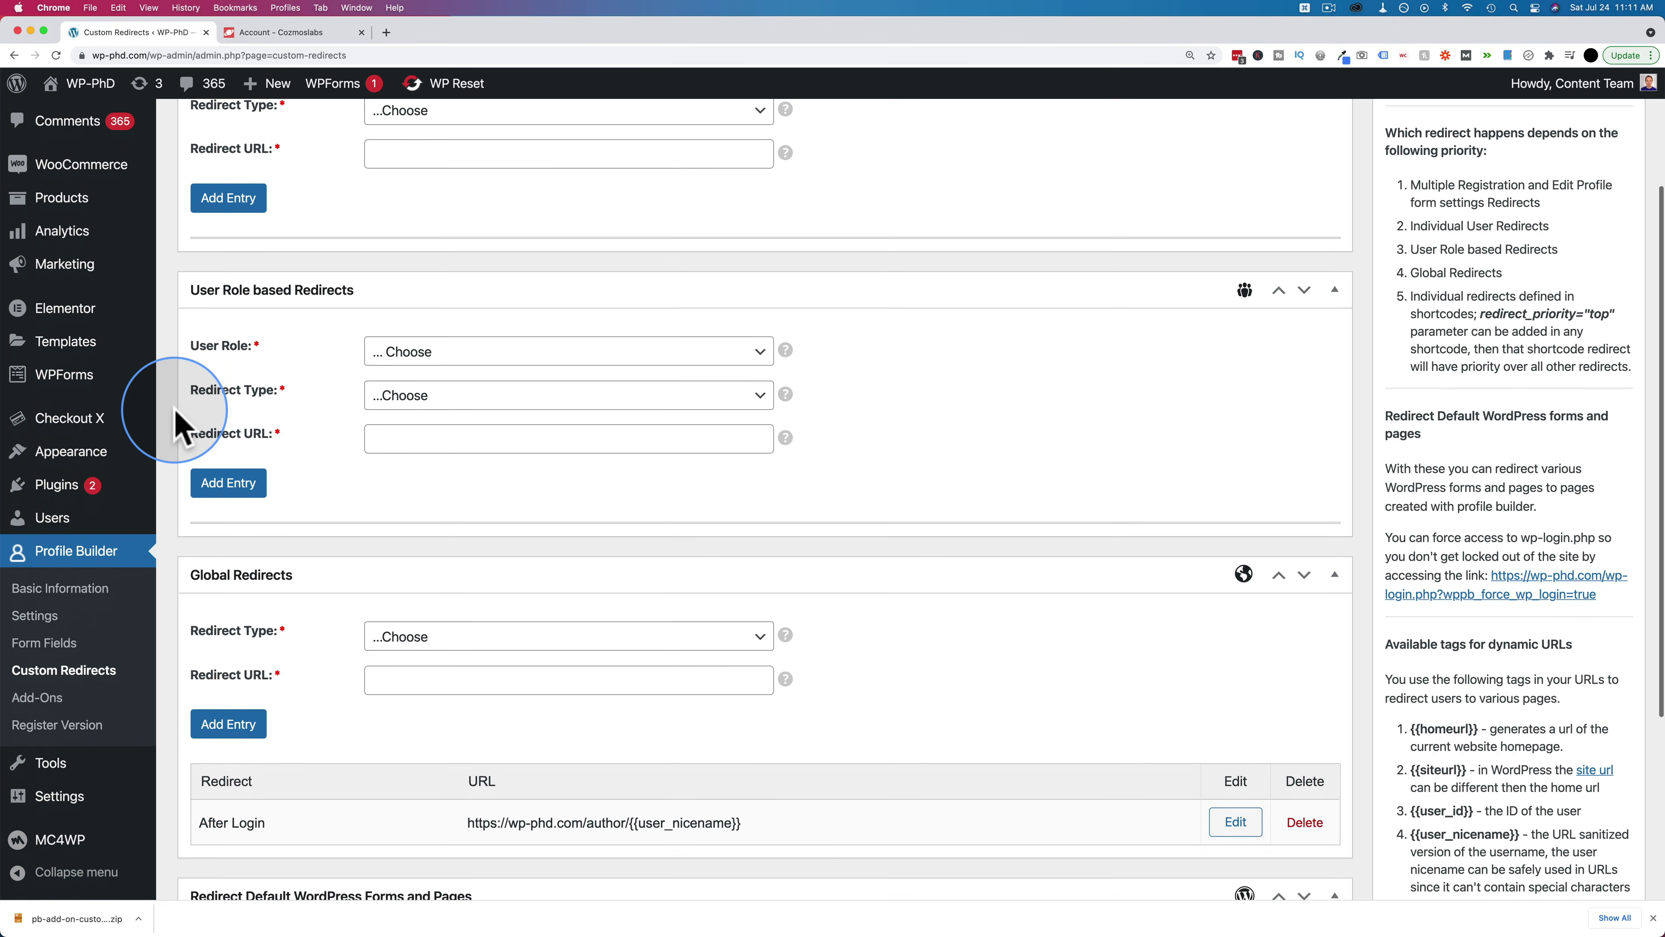
{"action": "scroll", "coordinate": [175, 410], "scroll_direction": "down", "scroll_amount": 2}
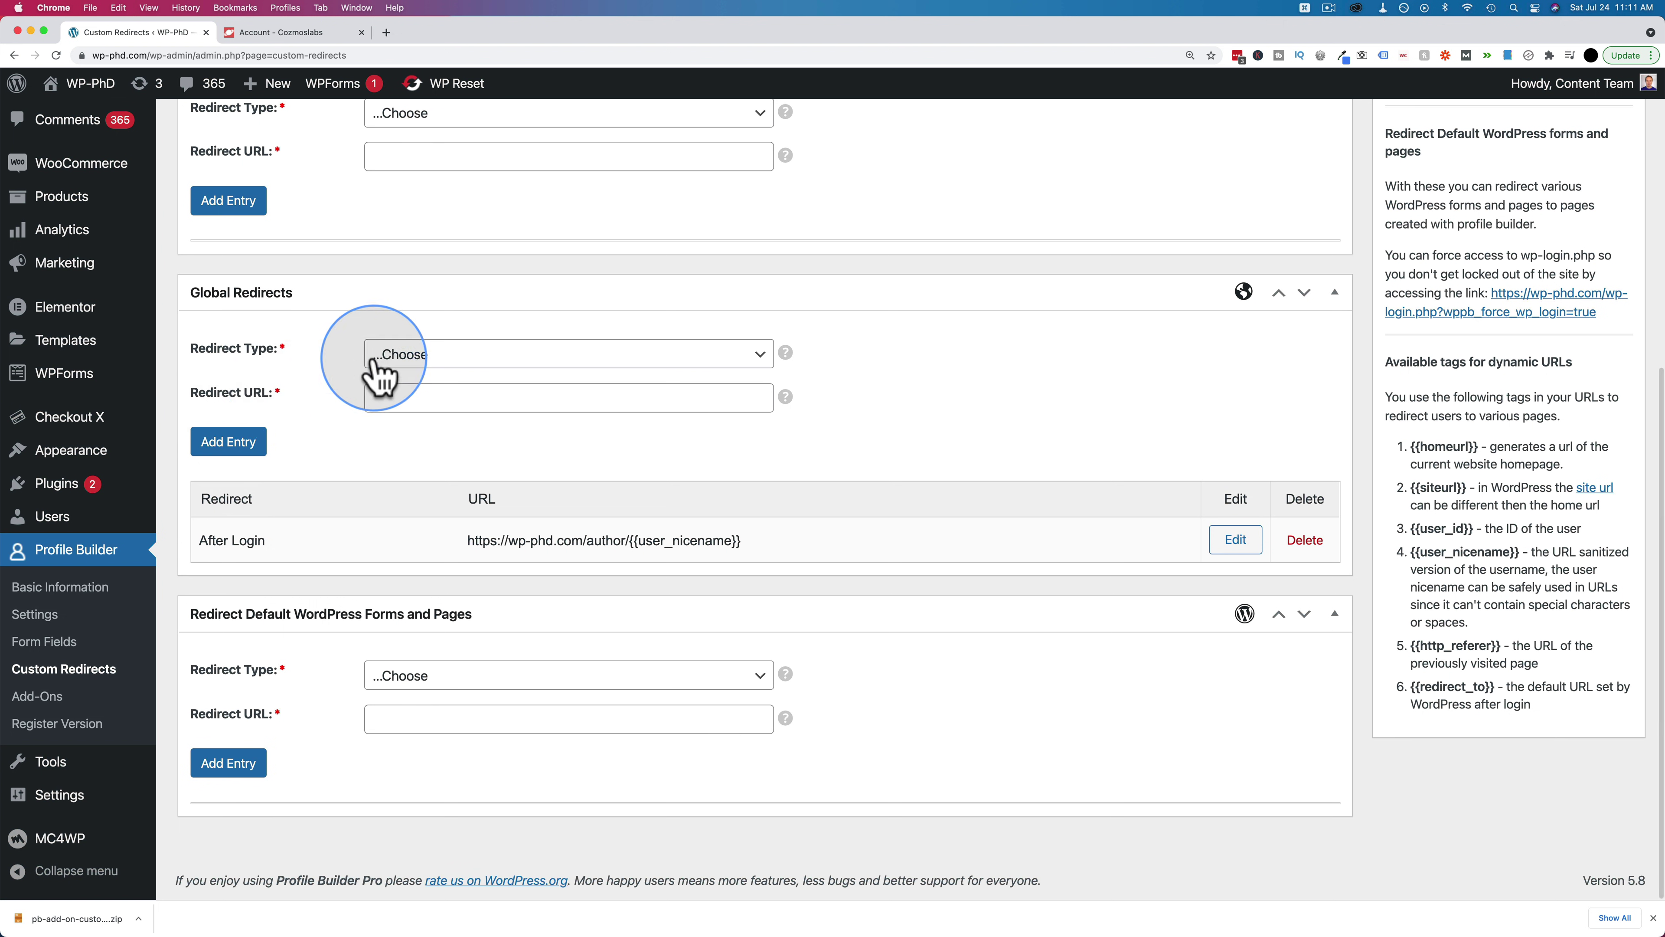
{"action": "left_click", "coordinate": [407, 357]}
{"action": "left_click", "coordinate": [459, 423]}
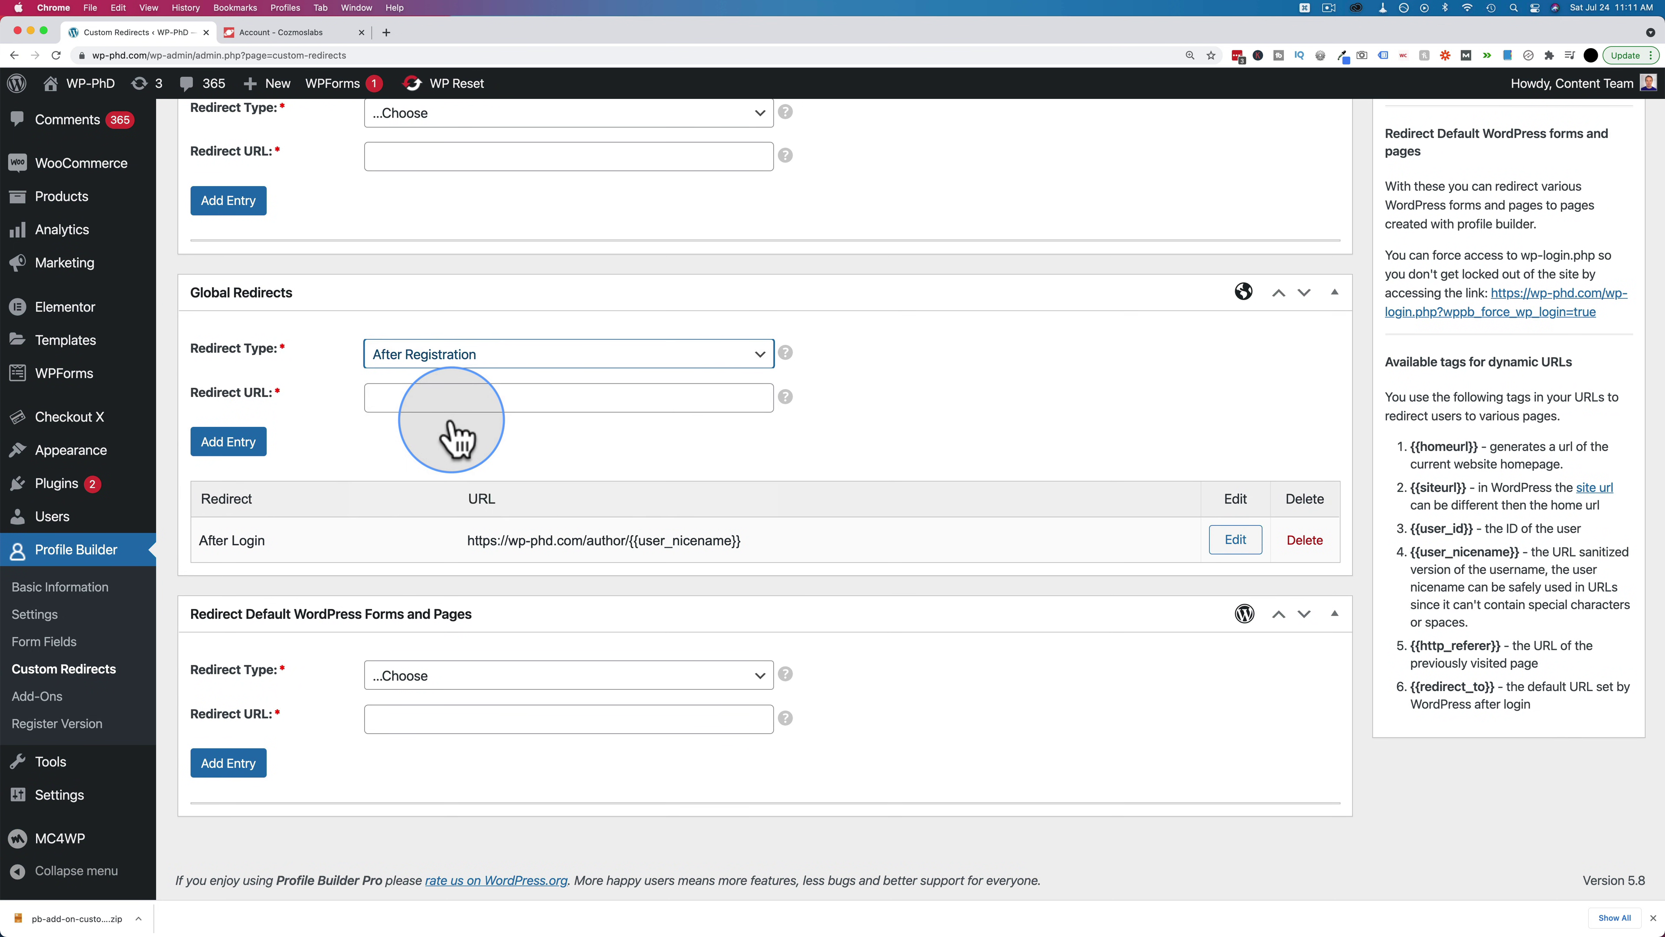
{"action": "left_click", "coordinate": [476, 398]}
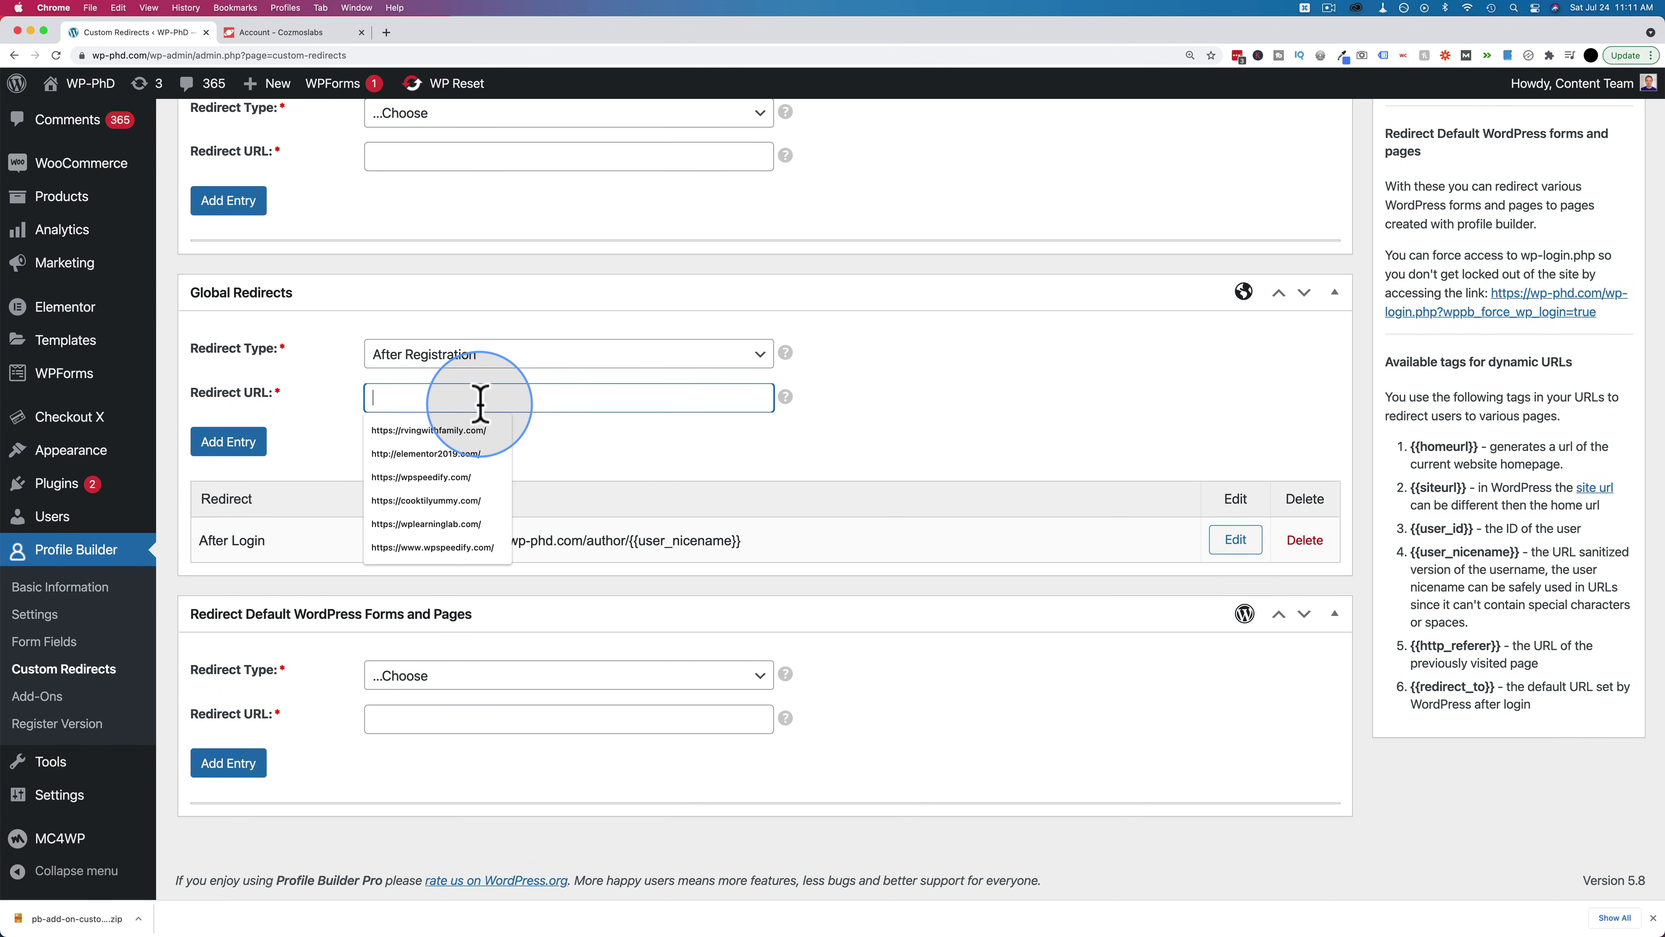
{"action": "left_click", "coordinate": [645, 453]}
{"action": "left_click_drag", "start_coordinate": [753, 529], "coordinate": [477, 542]}
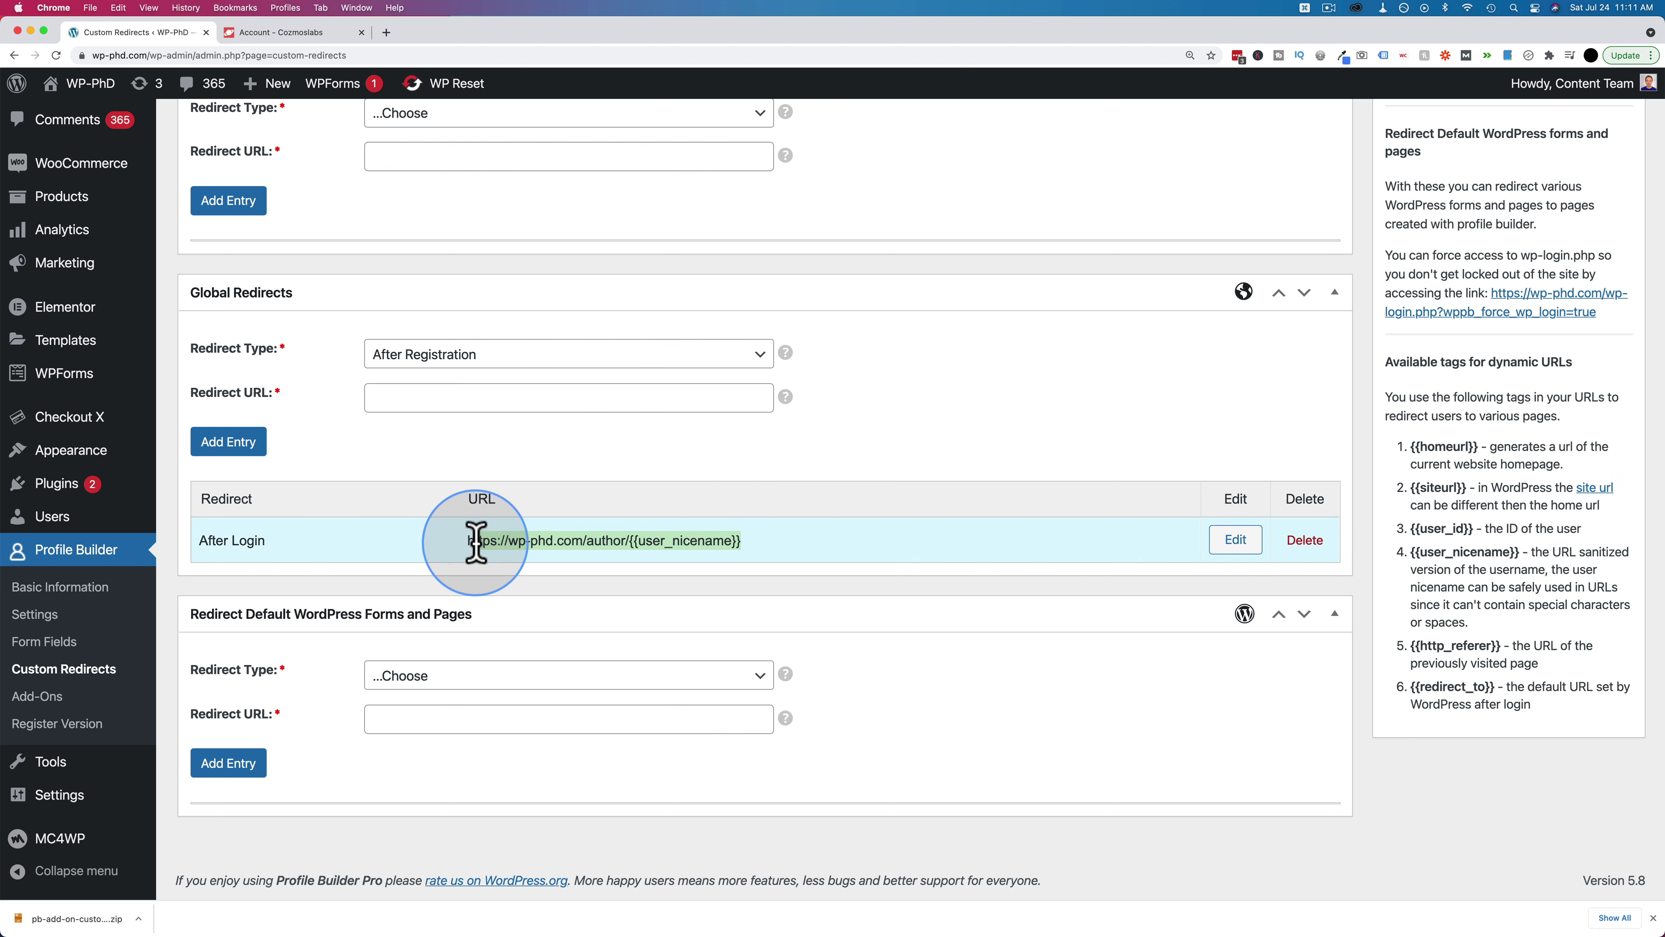
{"action": "key", "text": "ctrl+c"}
{"action": "left_click", "coordinate": [420, 395]}
{"action": "key", "text": "ctrl+v"}
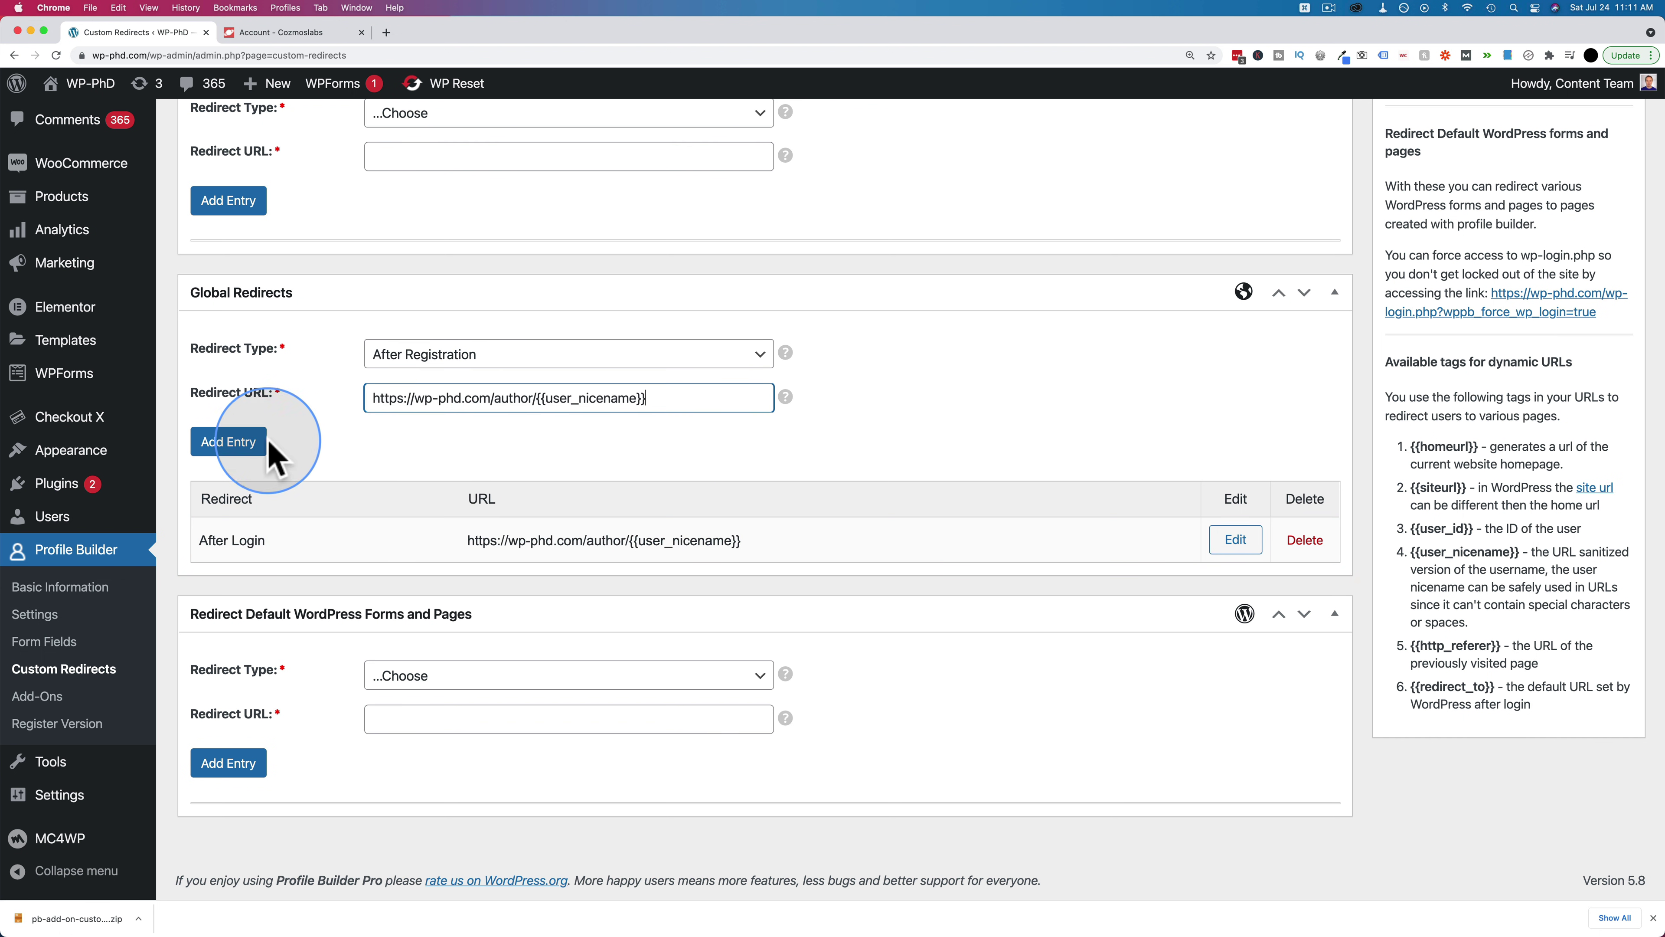
{"action": "left_click", "coordinate": [232, 452]}
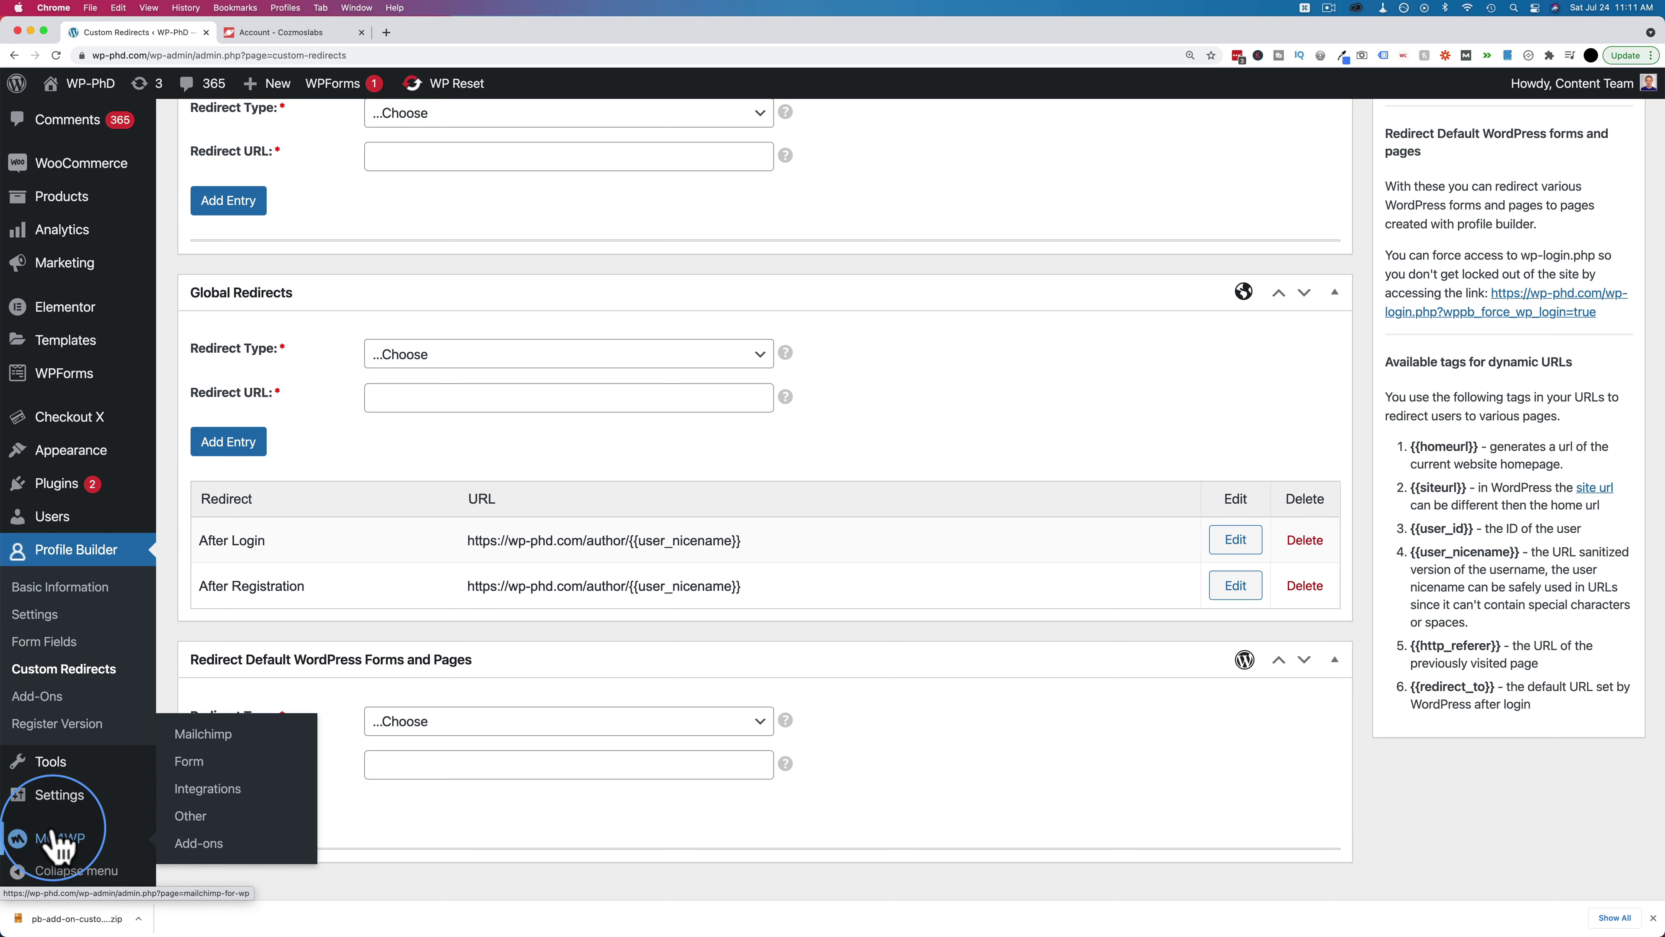
{"action": "scroll", "coordinate": [58, 774], "scroll_direction": "down", "scroll_amount": 1}
Edit the third user from All Users and scroll to their Birthday, 07/16/1974
{"action": "left_click", "coordinate": [61, 518]}
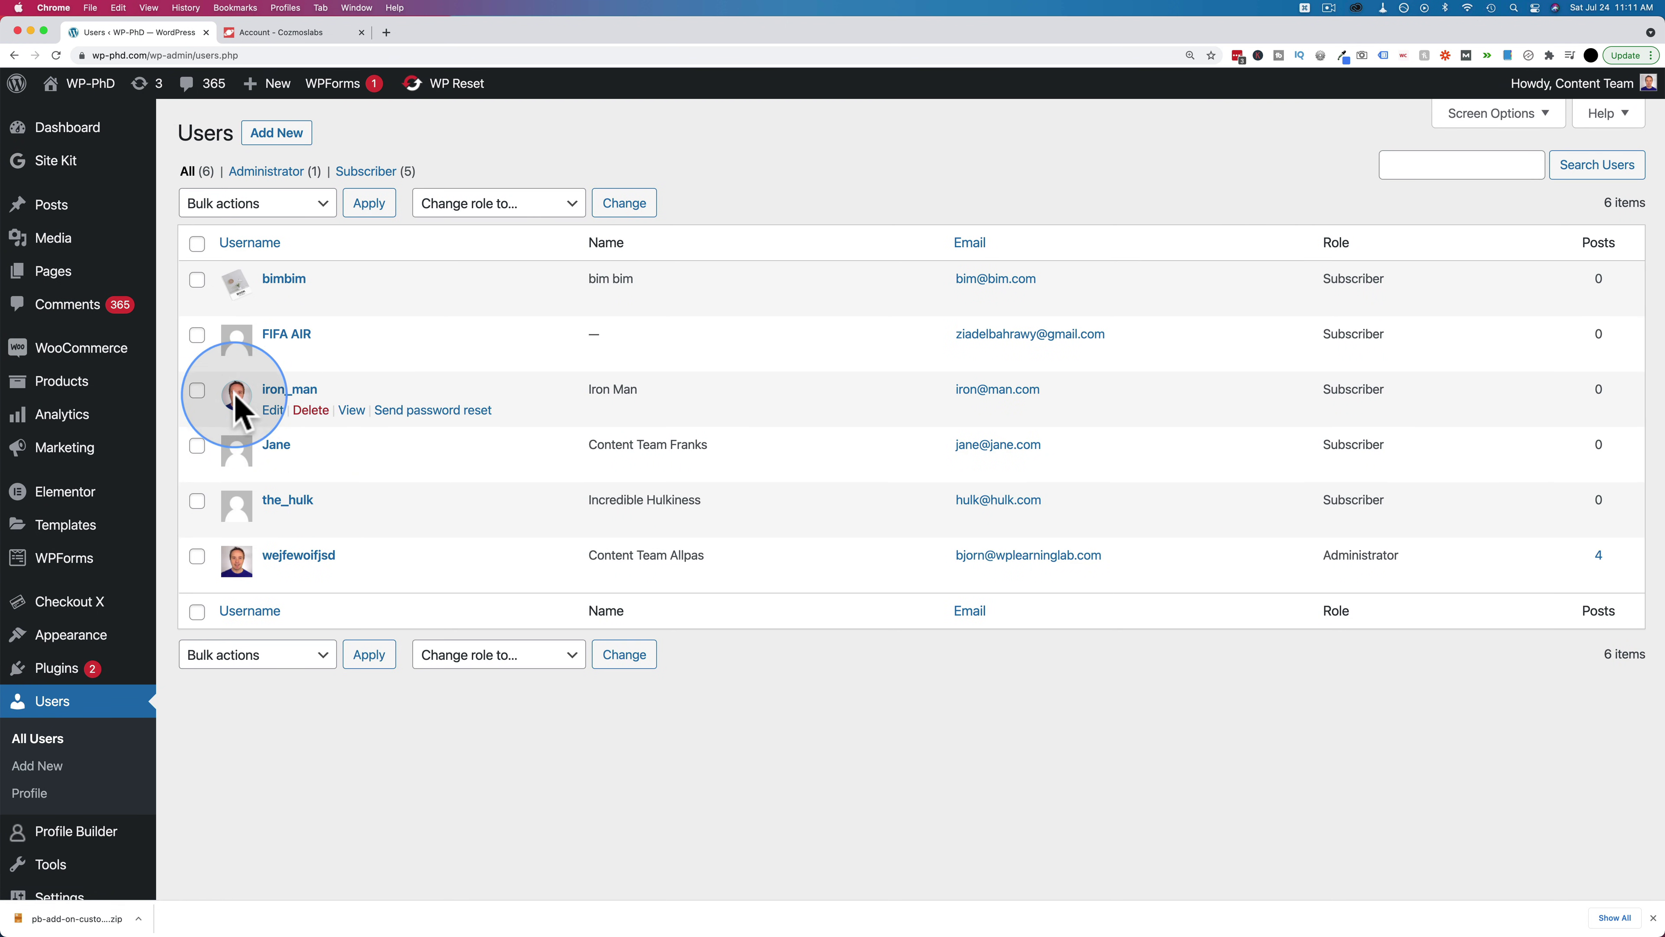
{"action": "left_click", "coordinate": [272, 410]}
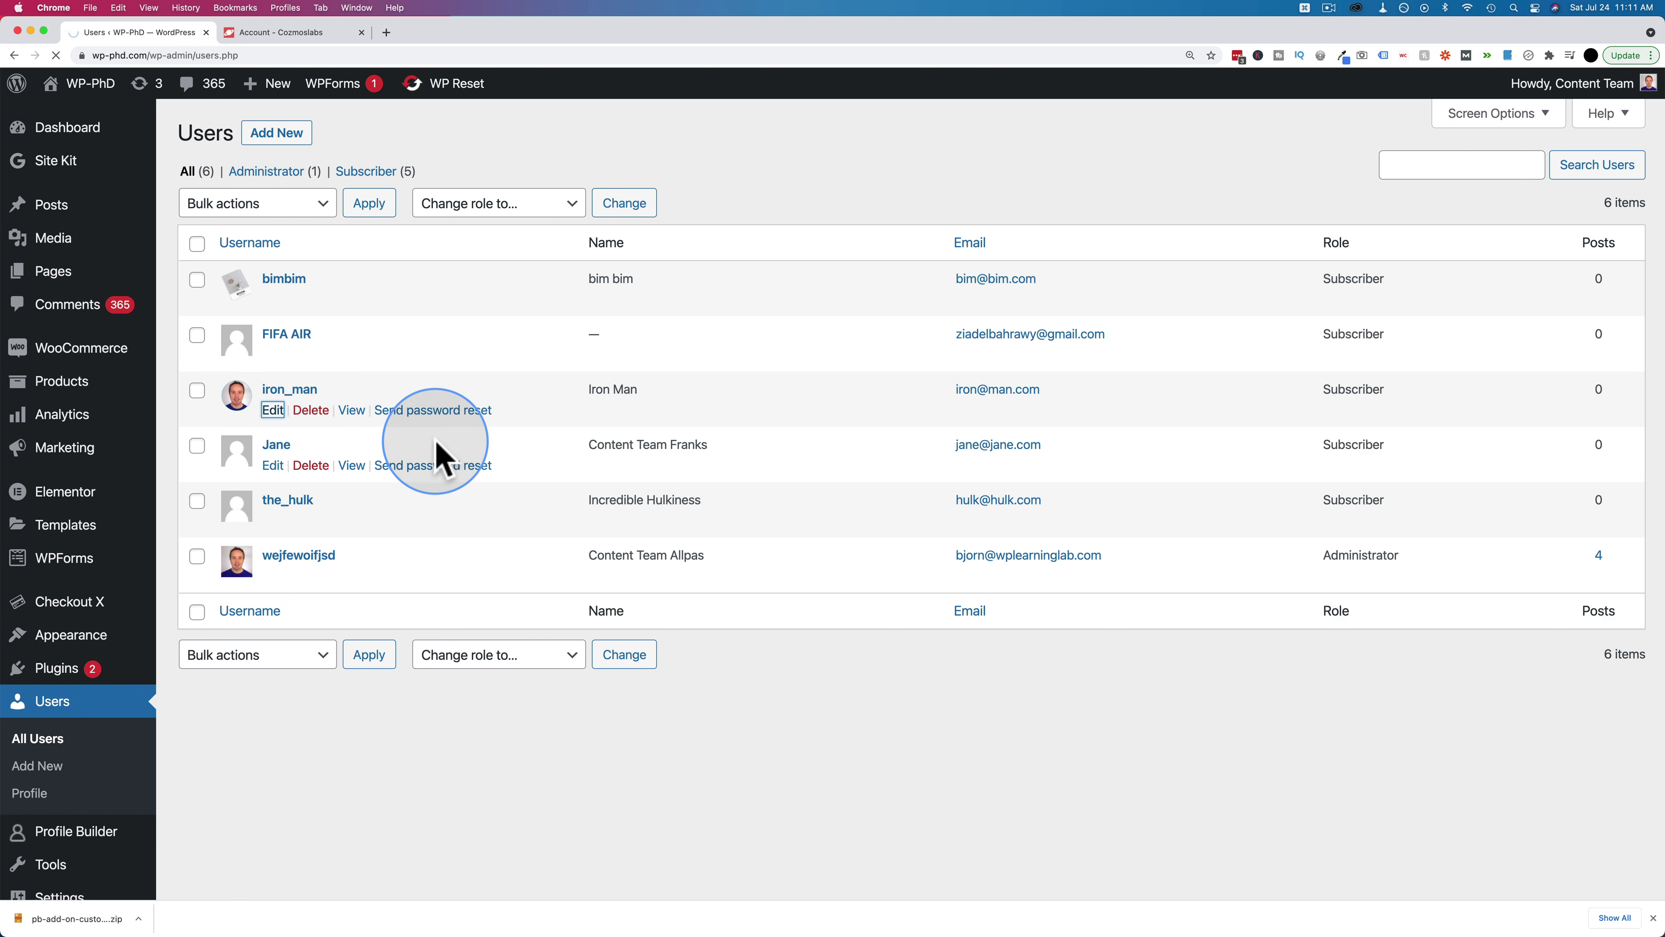
{"action": "scroll", "coordinate": [325, 567], "scroll_direction": "down", "scroll_amount": 10}
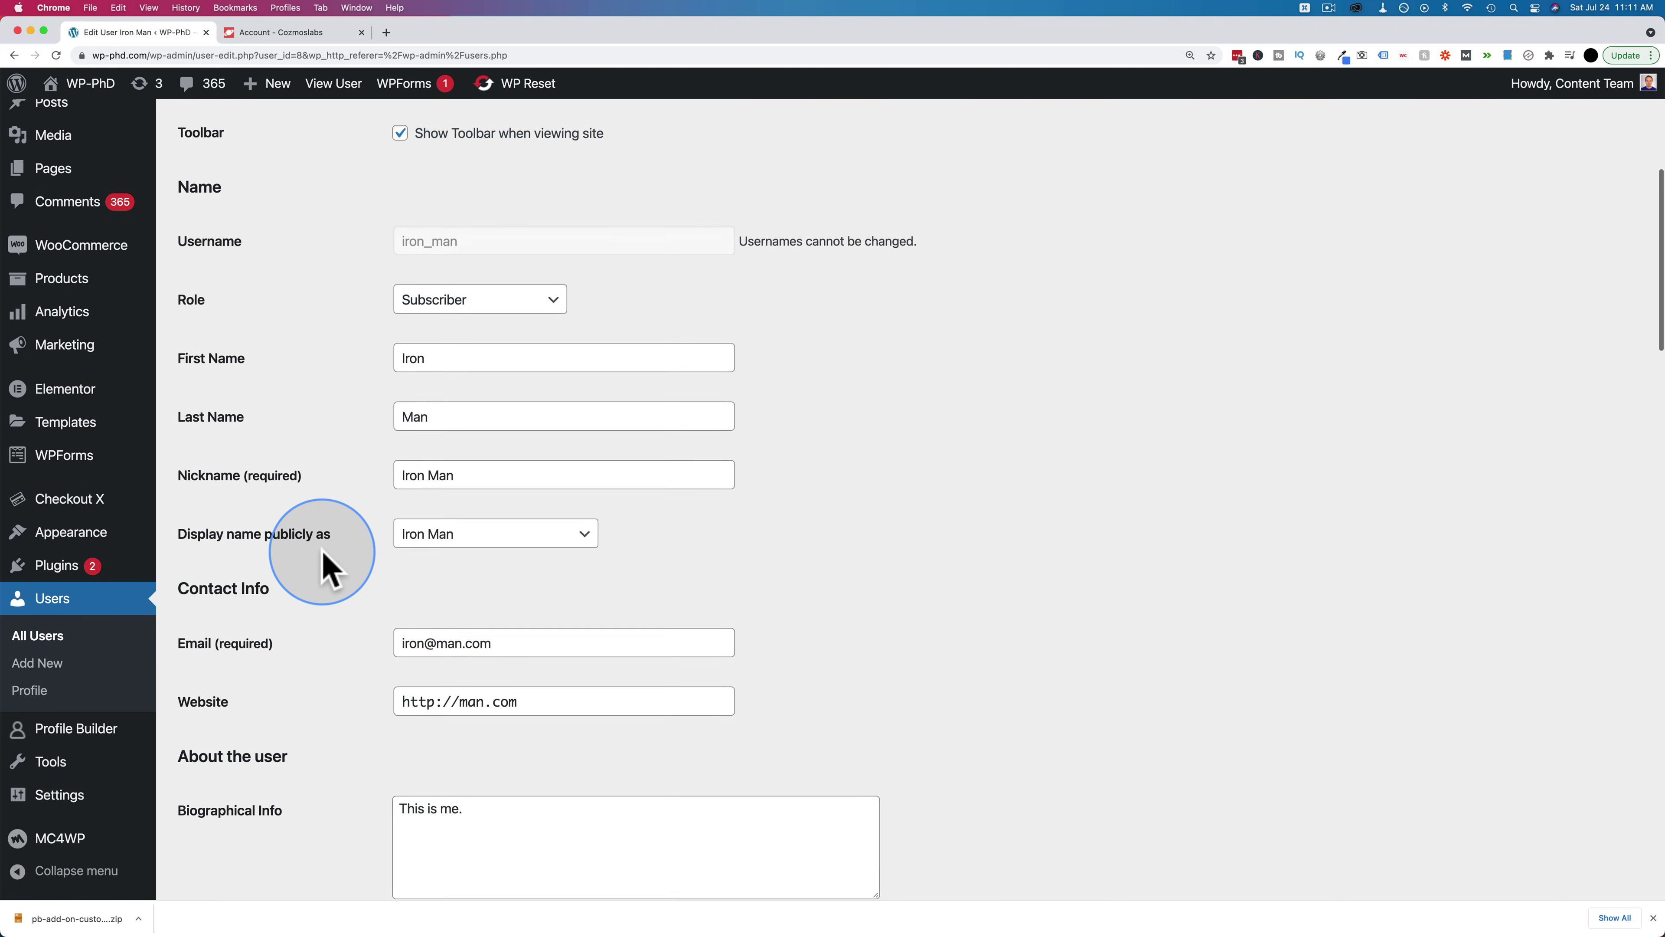
{"action": "scroll", "coordinate": [326, 567], "scroll_direction": "down", "scroll_amount": 6}
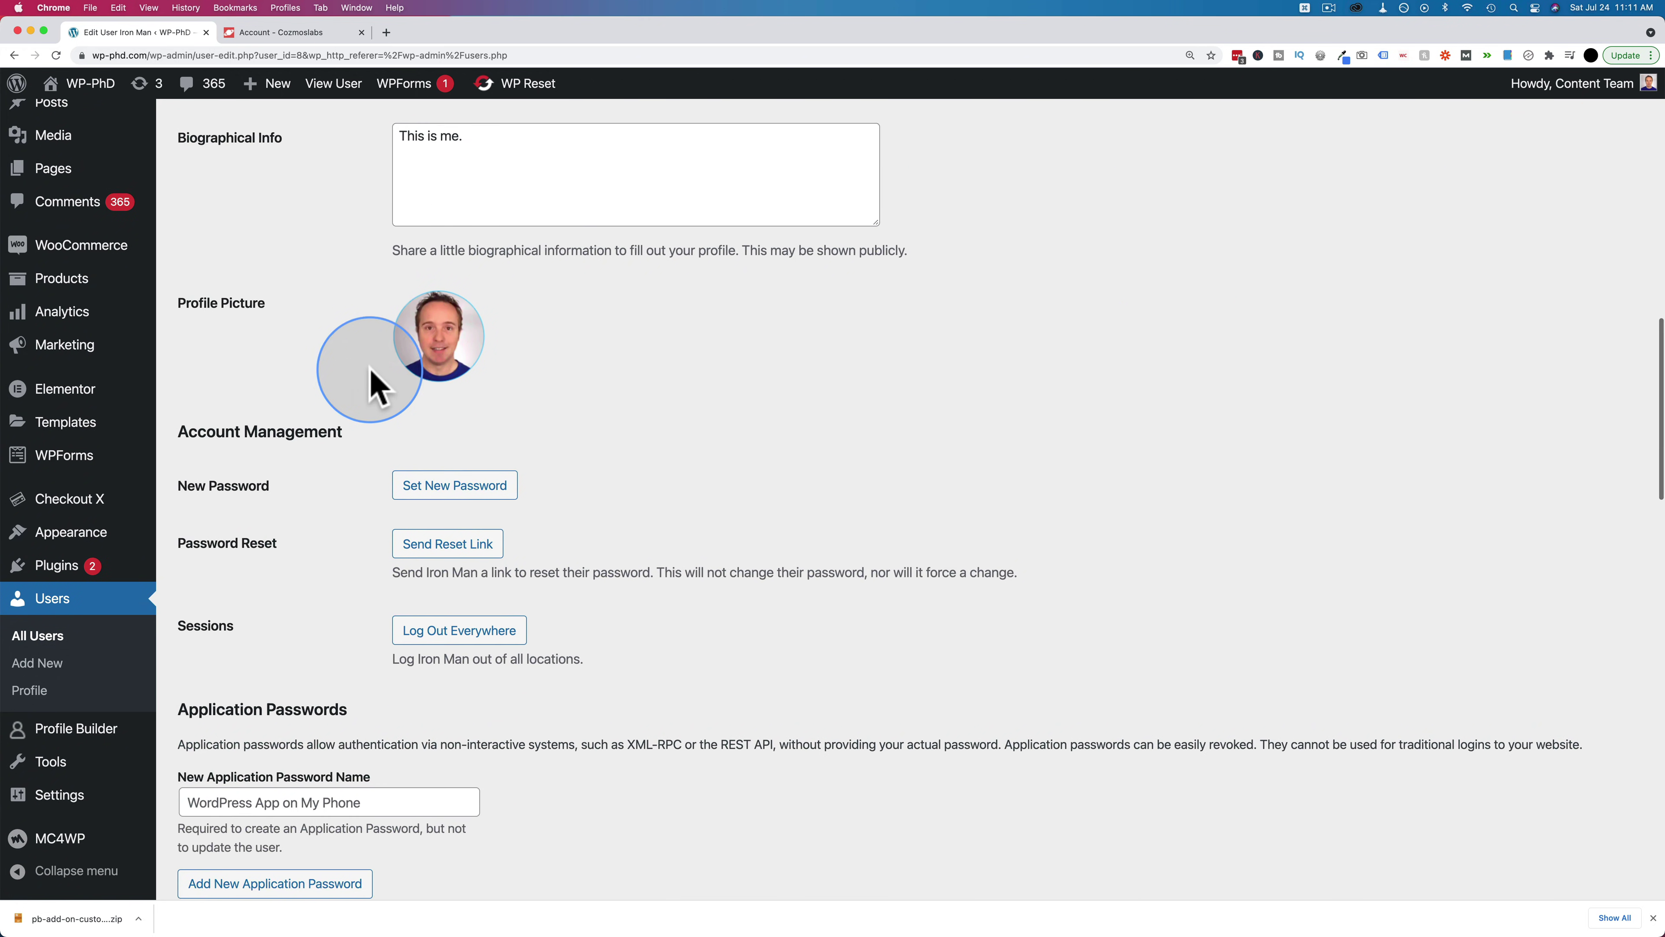
{"action": "scroll", "coordinate": [388, 420], "scroll_direction": "down", "scroll_amount": 7}
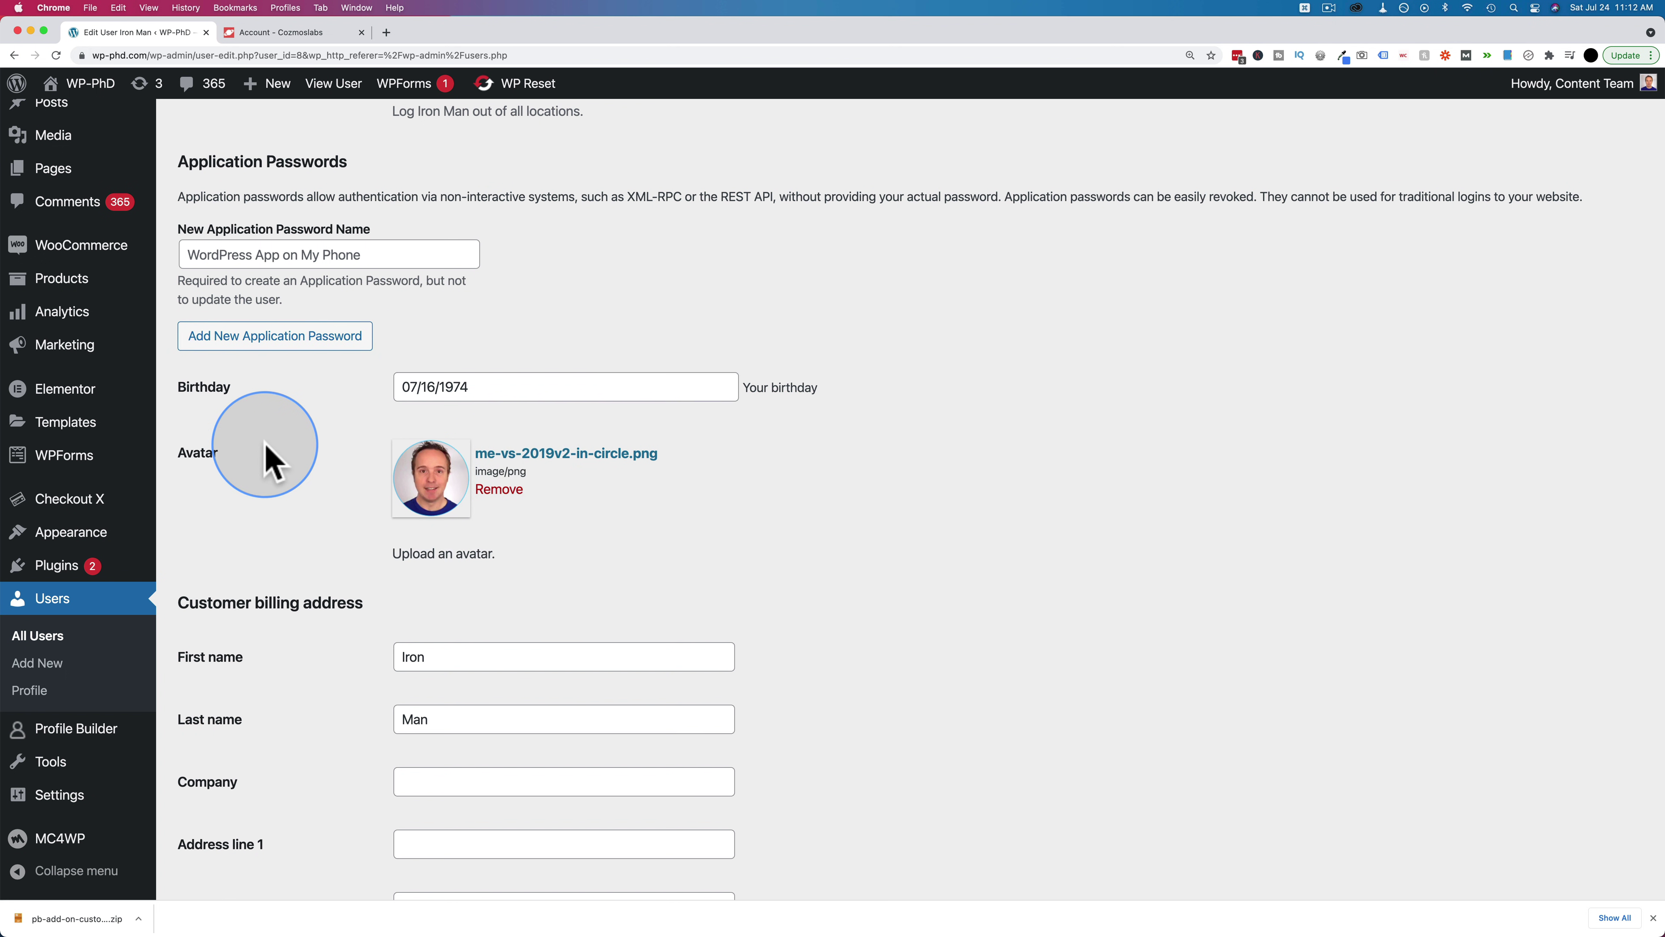
Open the front-end Edit Profile popup in the logged-in window and scroll to Birthday
{"action": "key", "text": "super+grave"}
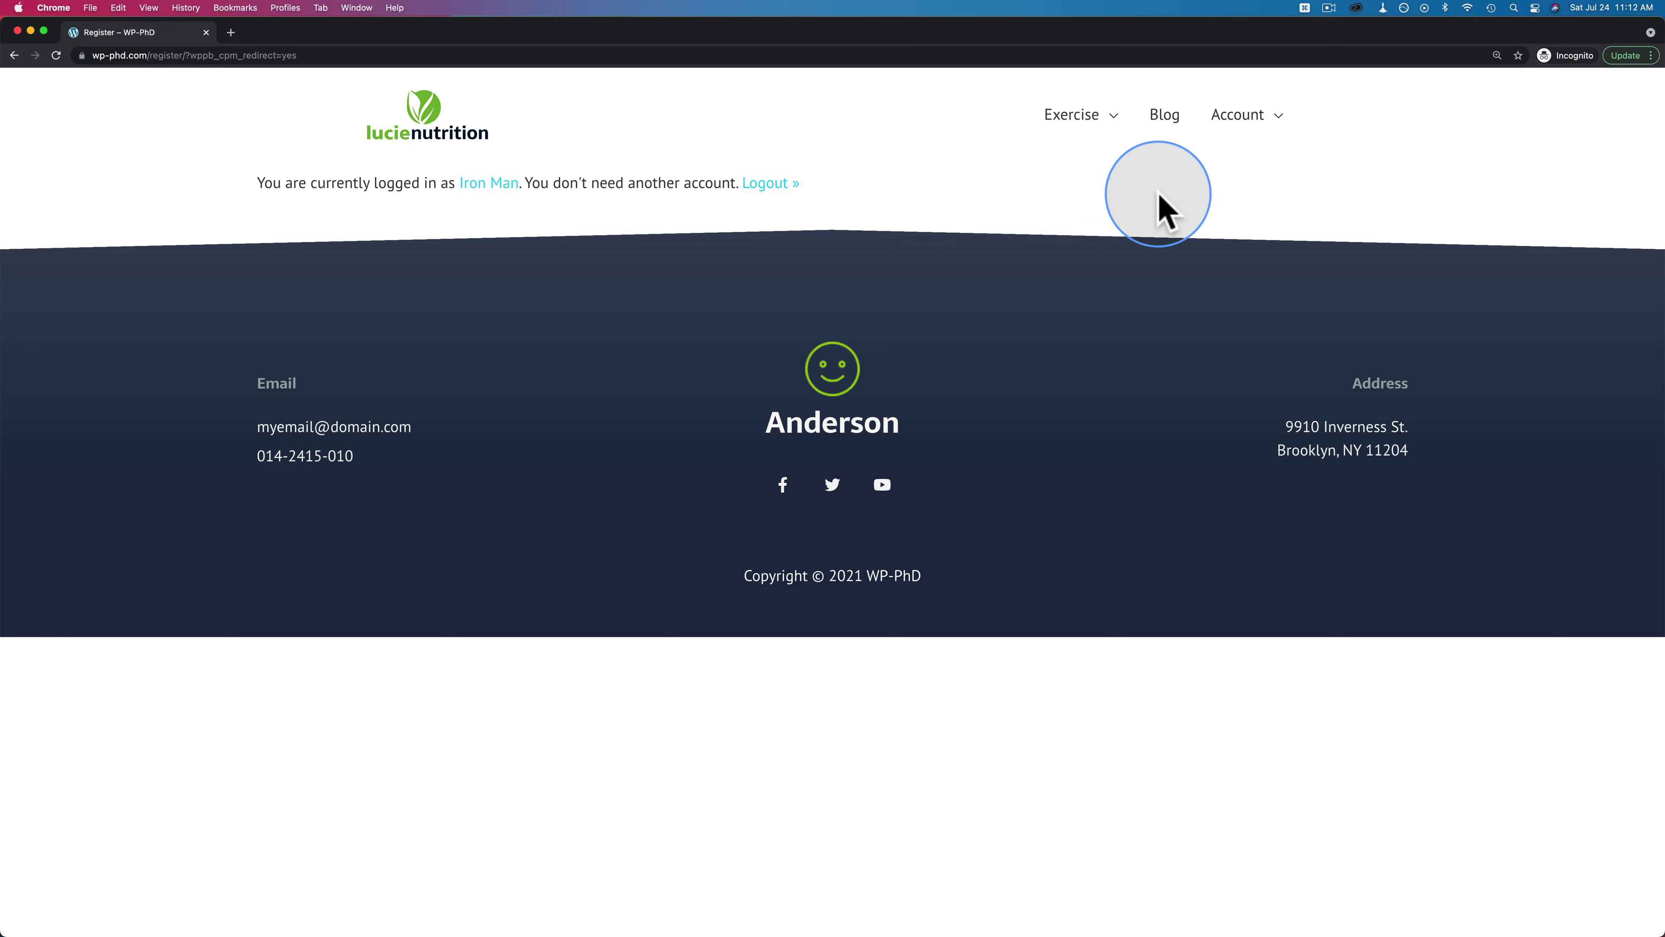
{"action": "mouse_move", "coordinate": [1226, 128]}
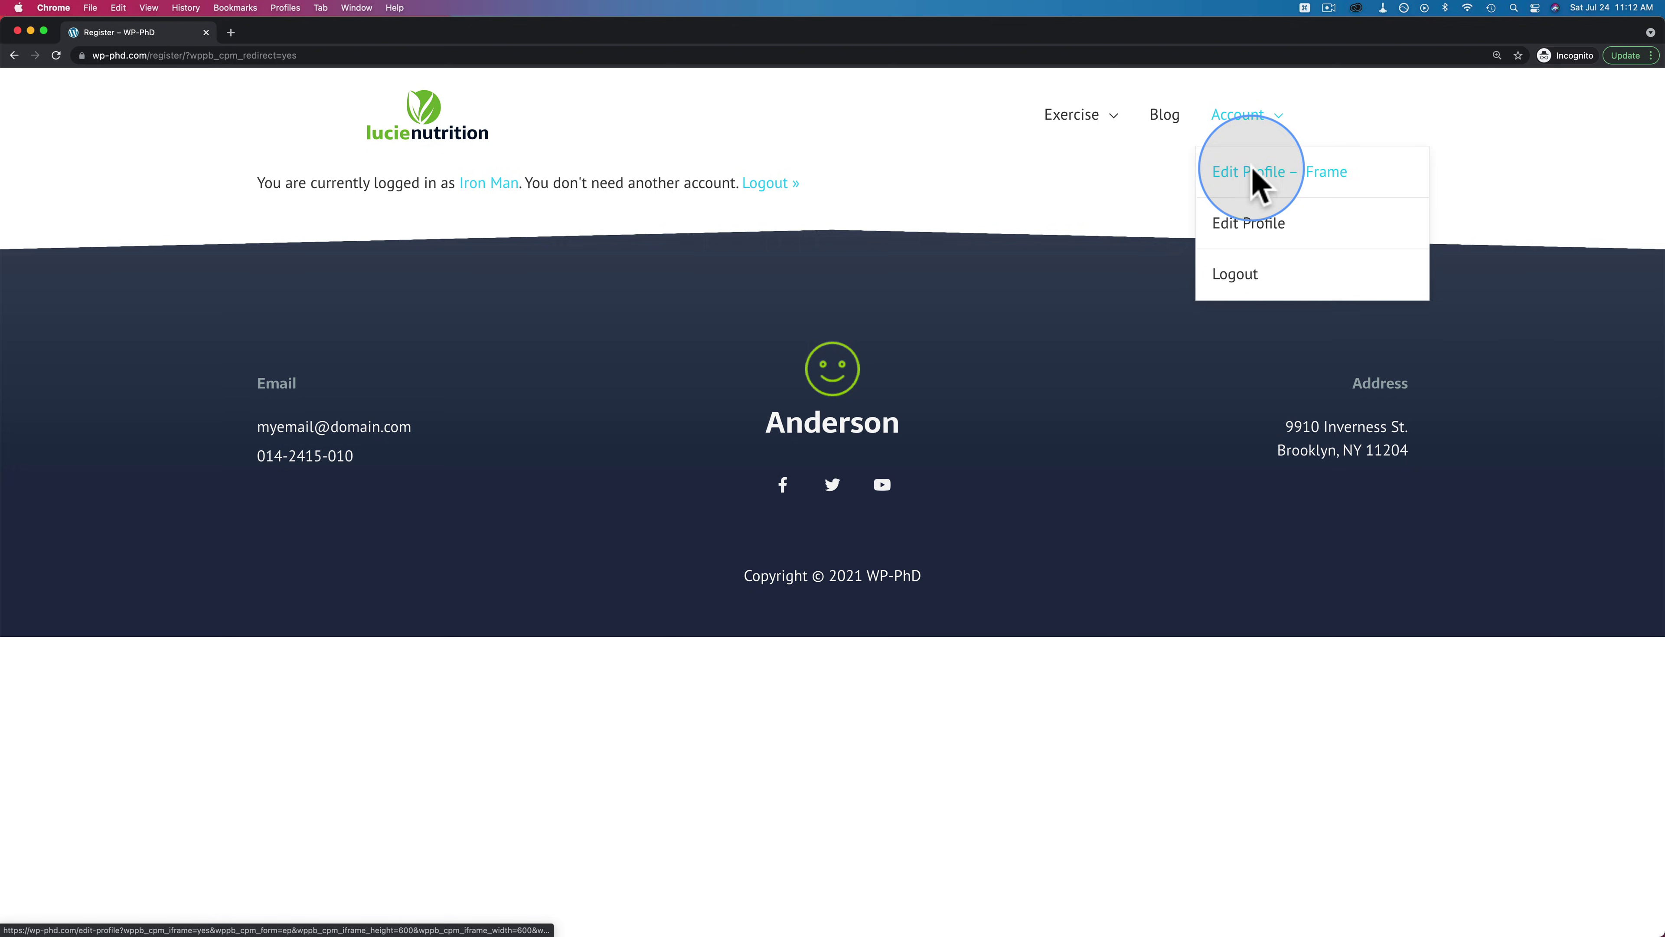
{"action": "left_click", "coordinate": [1251, 172]}
{"action": "scroll", "coordinate": [687, 390], "scroll_direction": "down", "scroll_amount": 4}
{"action": "scroll", "coordinate": [688, 390], "scroll_direction": "down", "scroll_amount": 3}
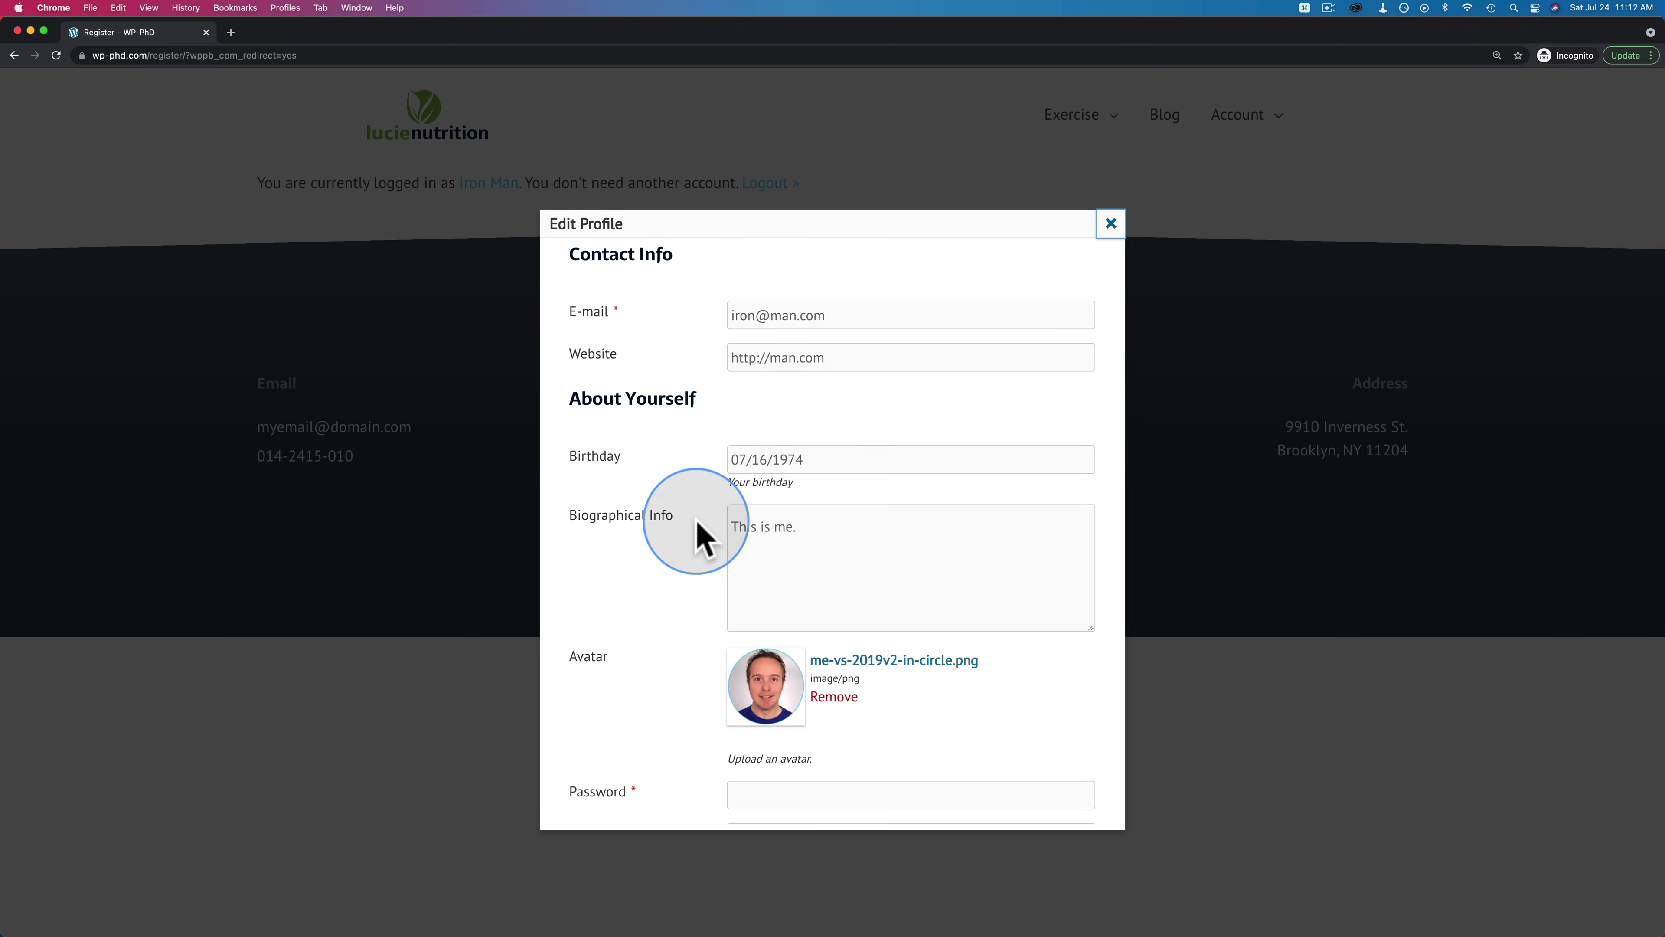
{"action": "scroll", "coordinate": [698, 537], "scroll_direction": "down", "scroll_amount": 3}
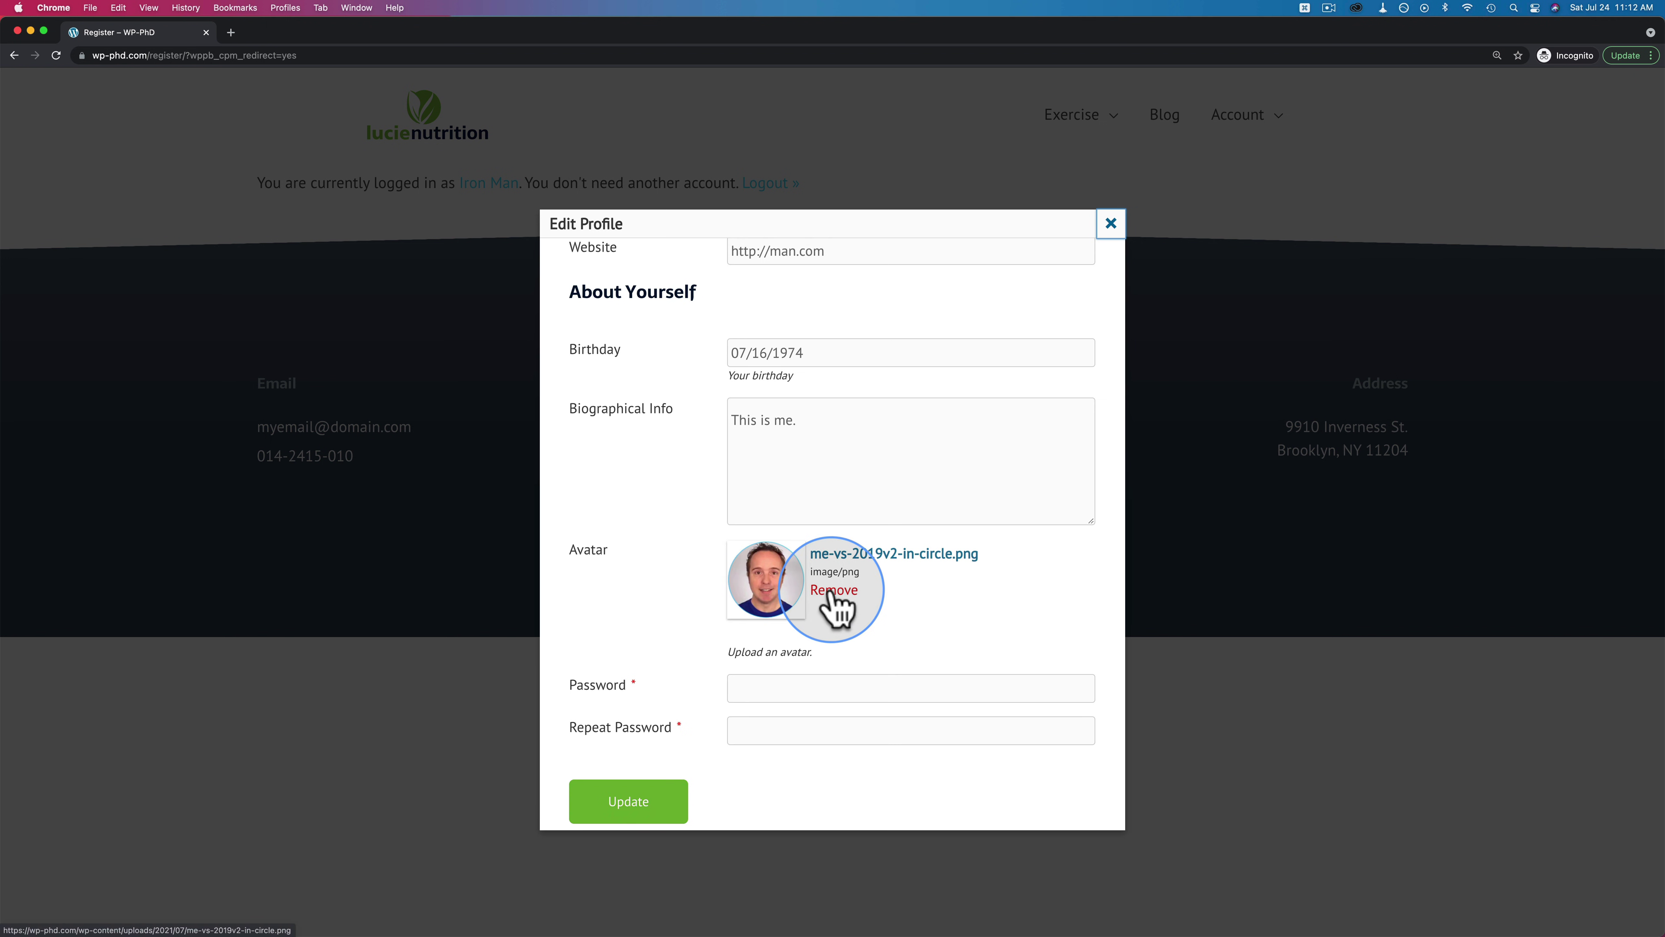
Set Birthday to July 10, 1928, update the profile and close the popup
{"action": "left_click", "coordinate": [818, 354]}
{"action": "left_click", "coordinate": [875, 412]}
{"action": "scroll", "coordinate": [852, 436], "scroll_direction": "up", "scroll_amount": 10}
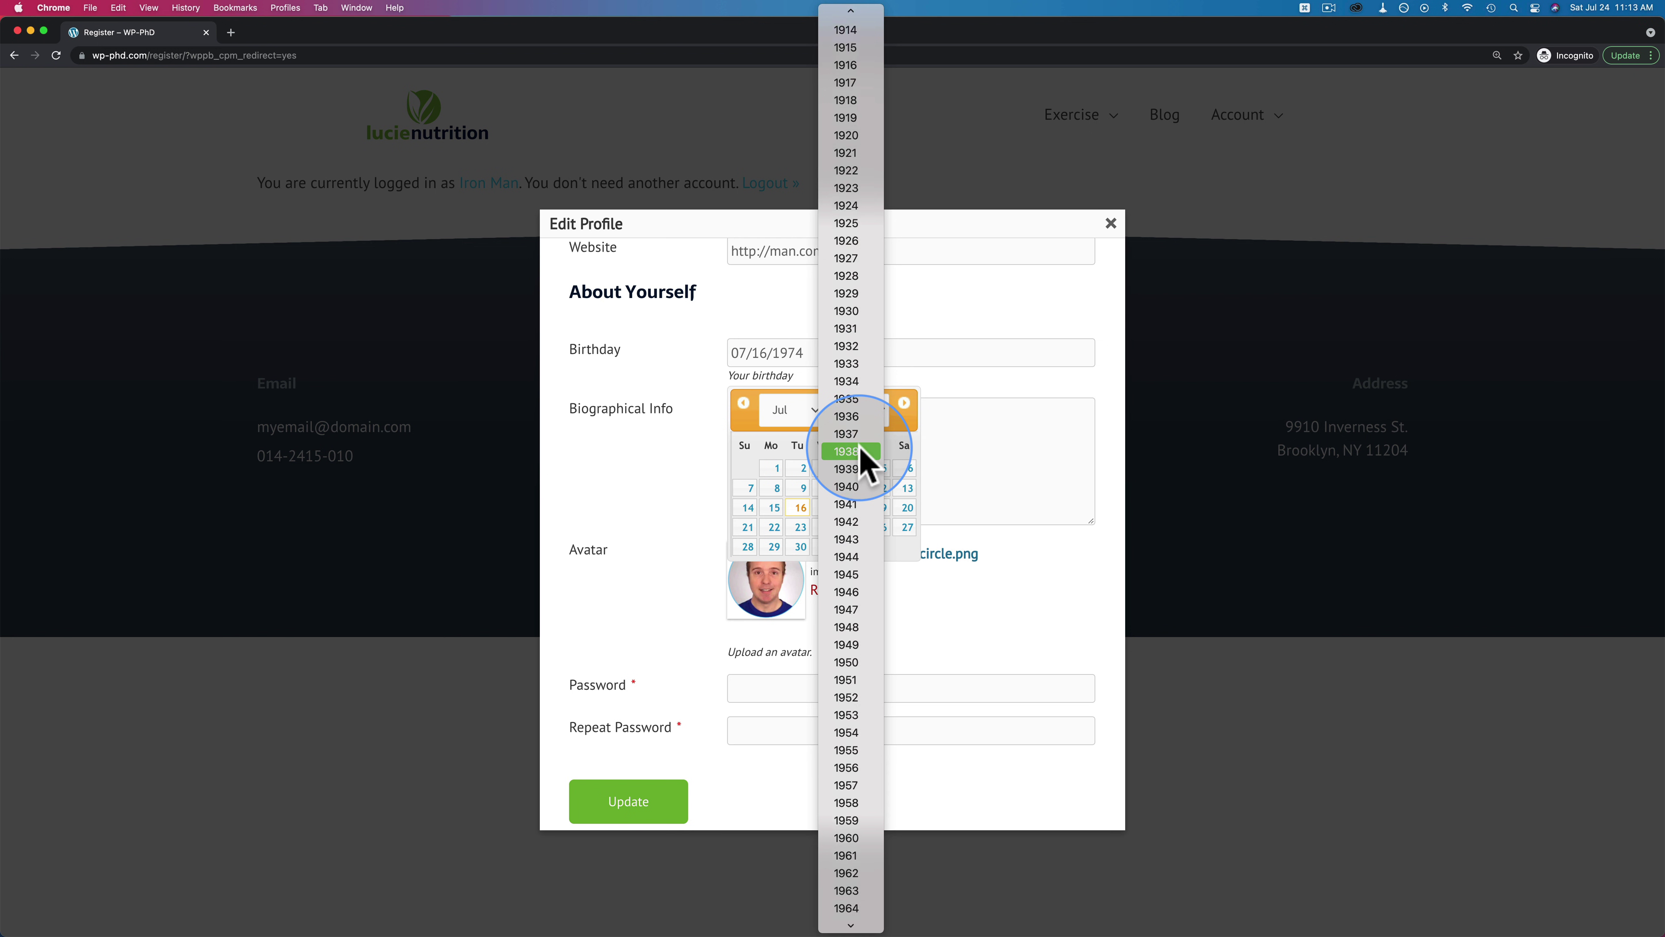
{"action": "left_click", "coordinate": [850, 420]}
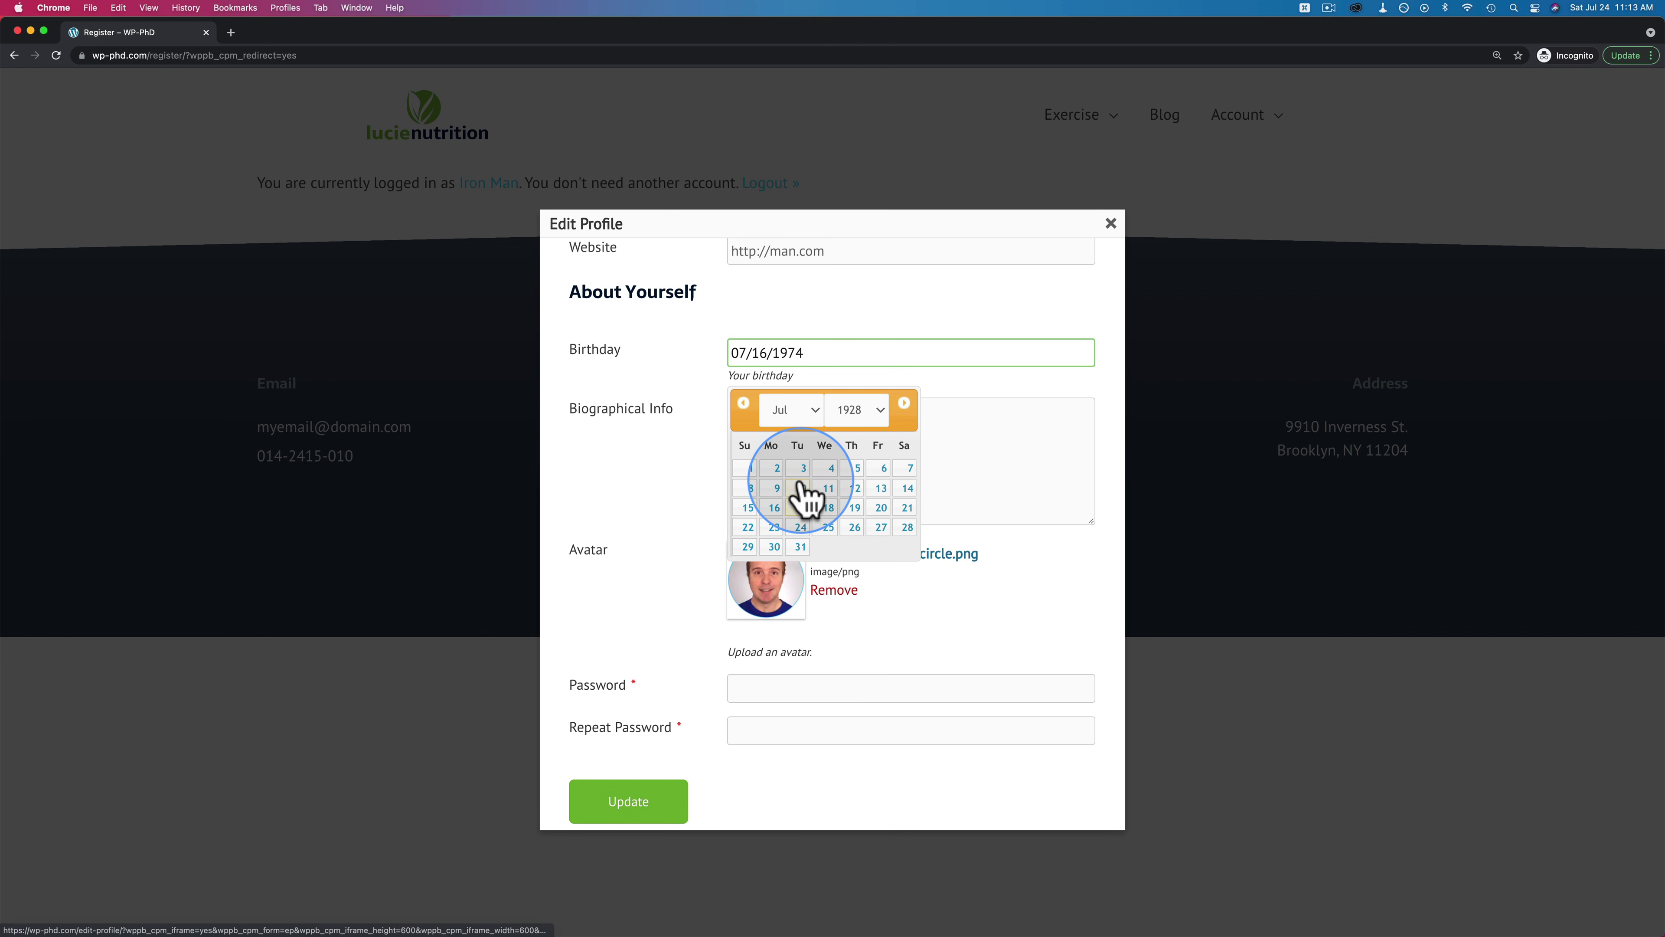
{"action": "left_click", "coordinate": [826, 488]}
{"action": "left_click", "coordinate": [800, 476]}
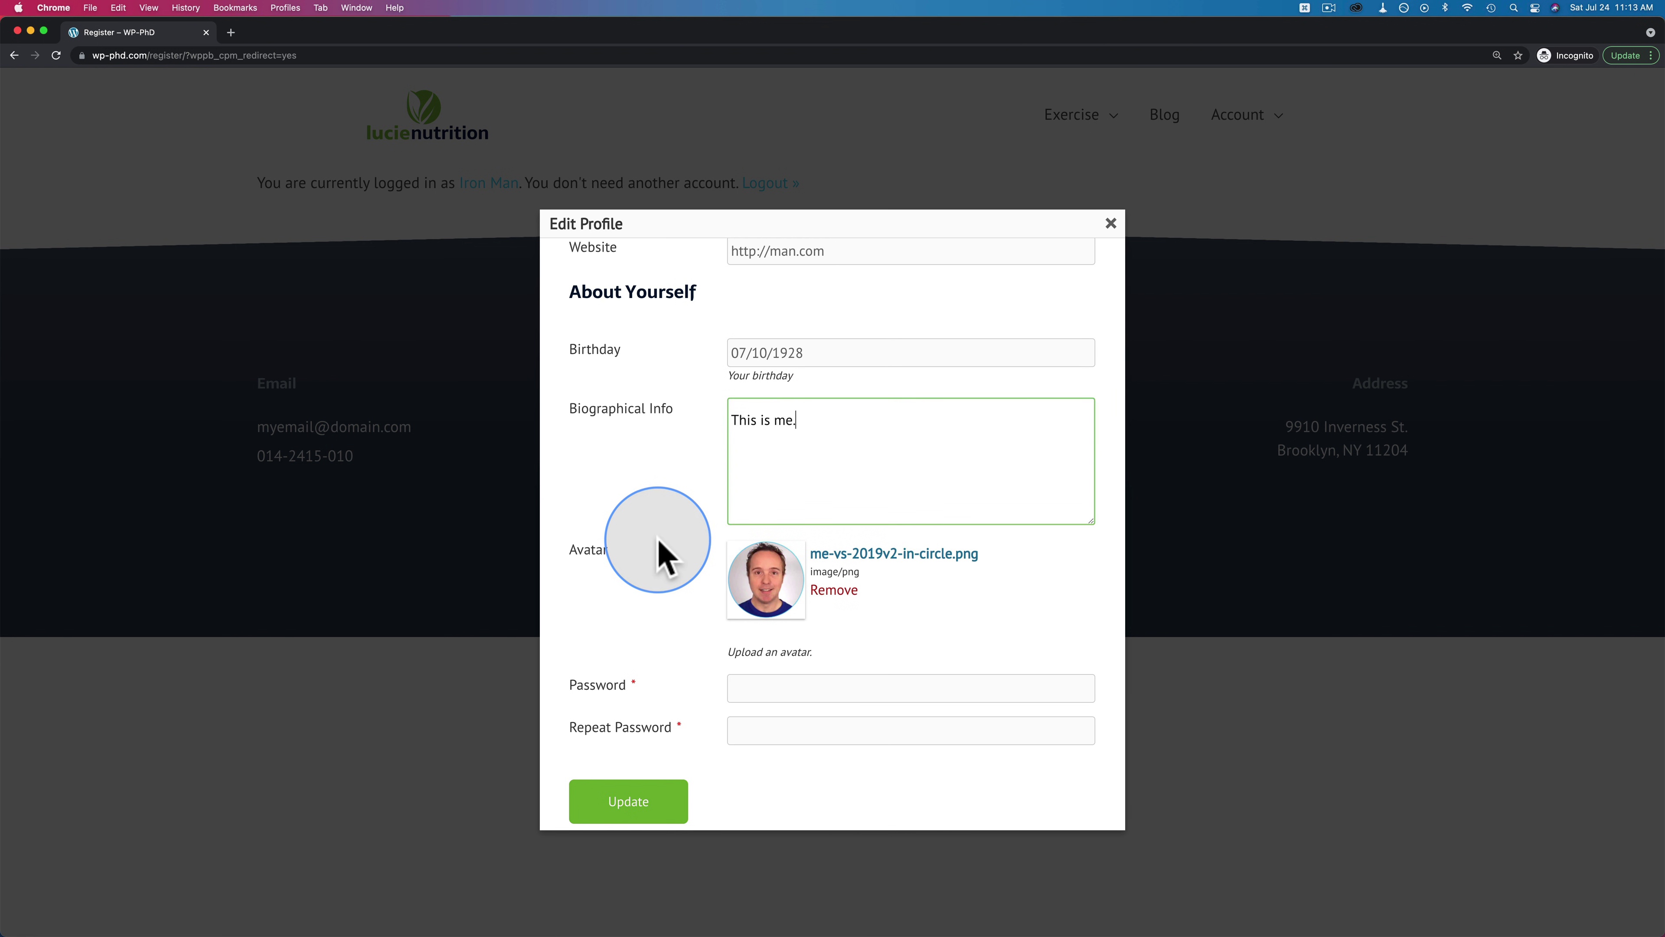
{"action": "left_click", "coordinate": [639, 803]}
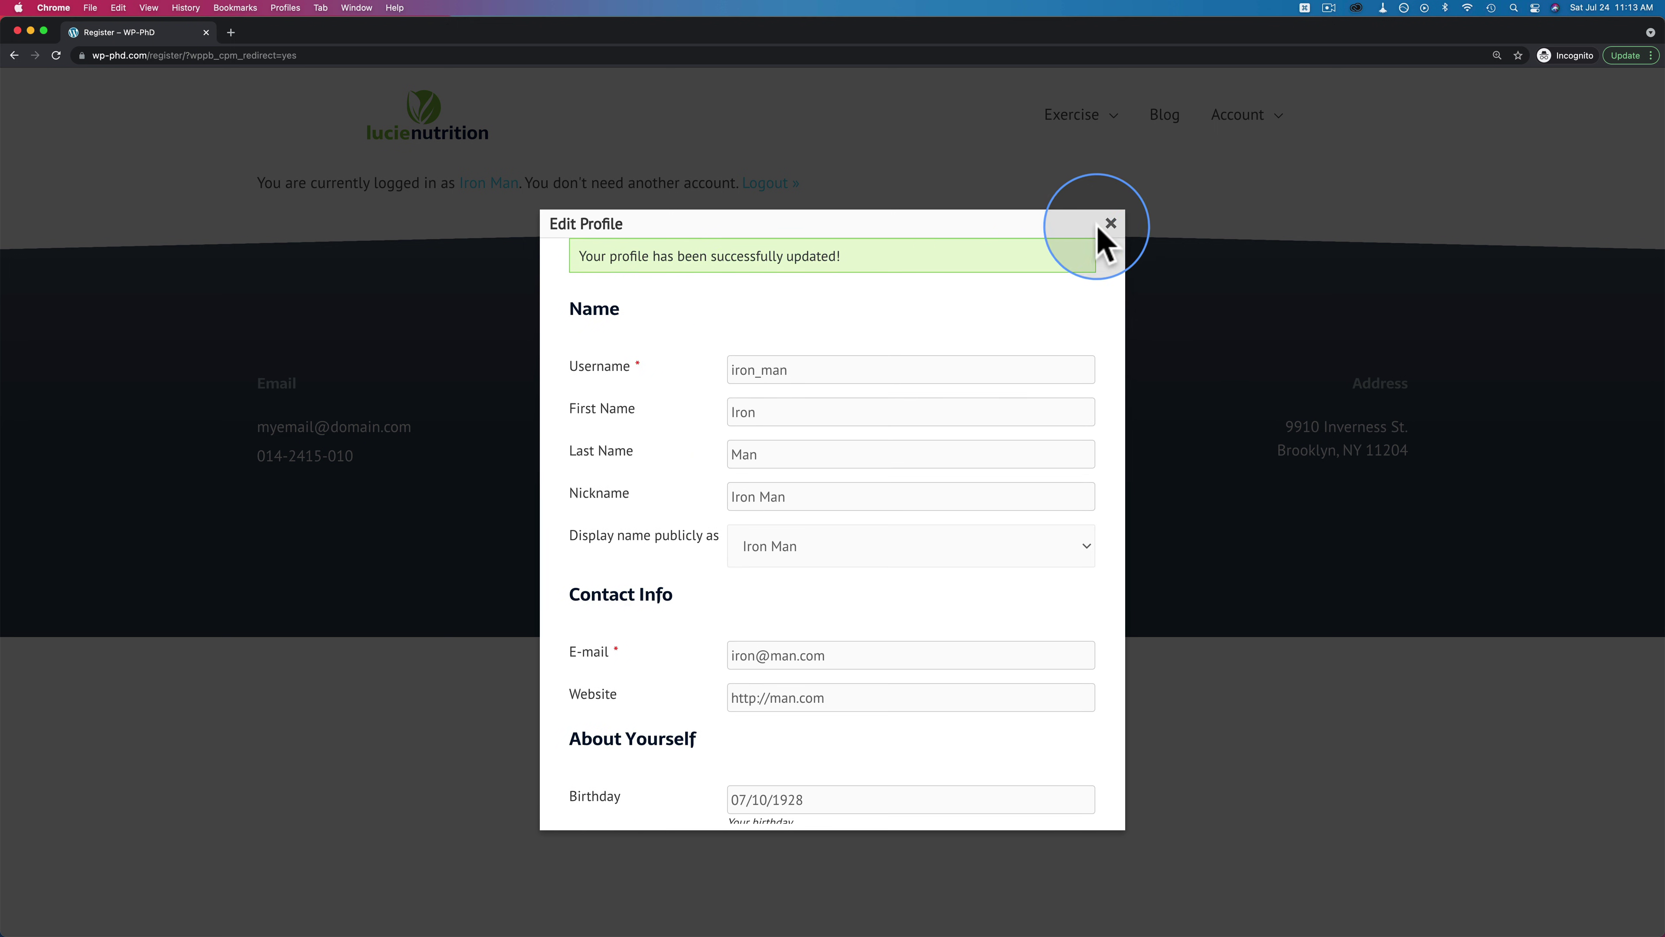
{"action": "left_click", "coordinate": [1111, 224]}
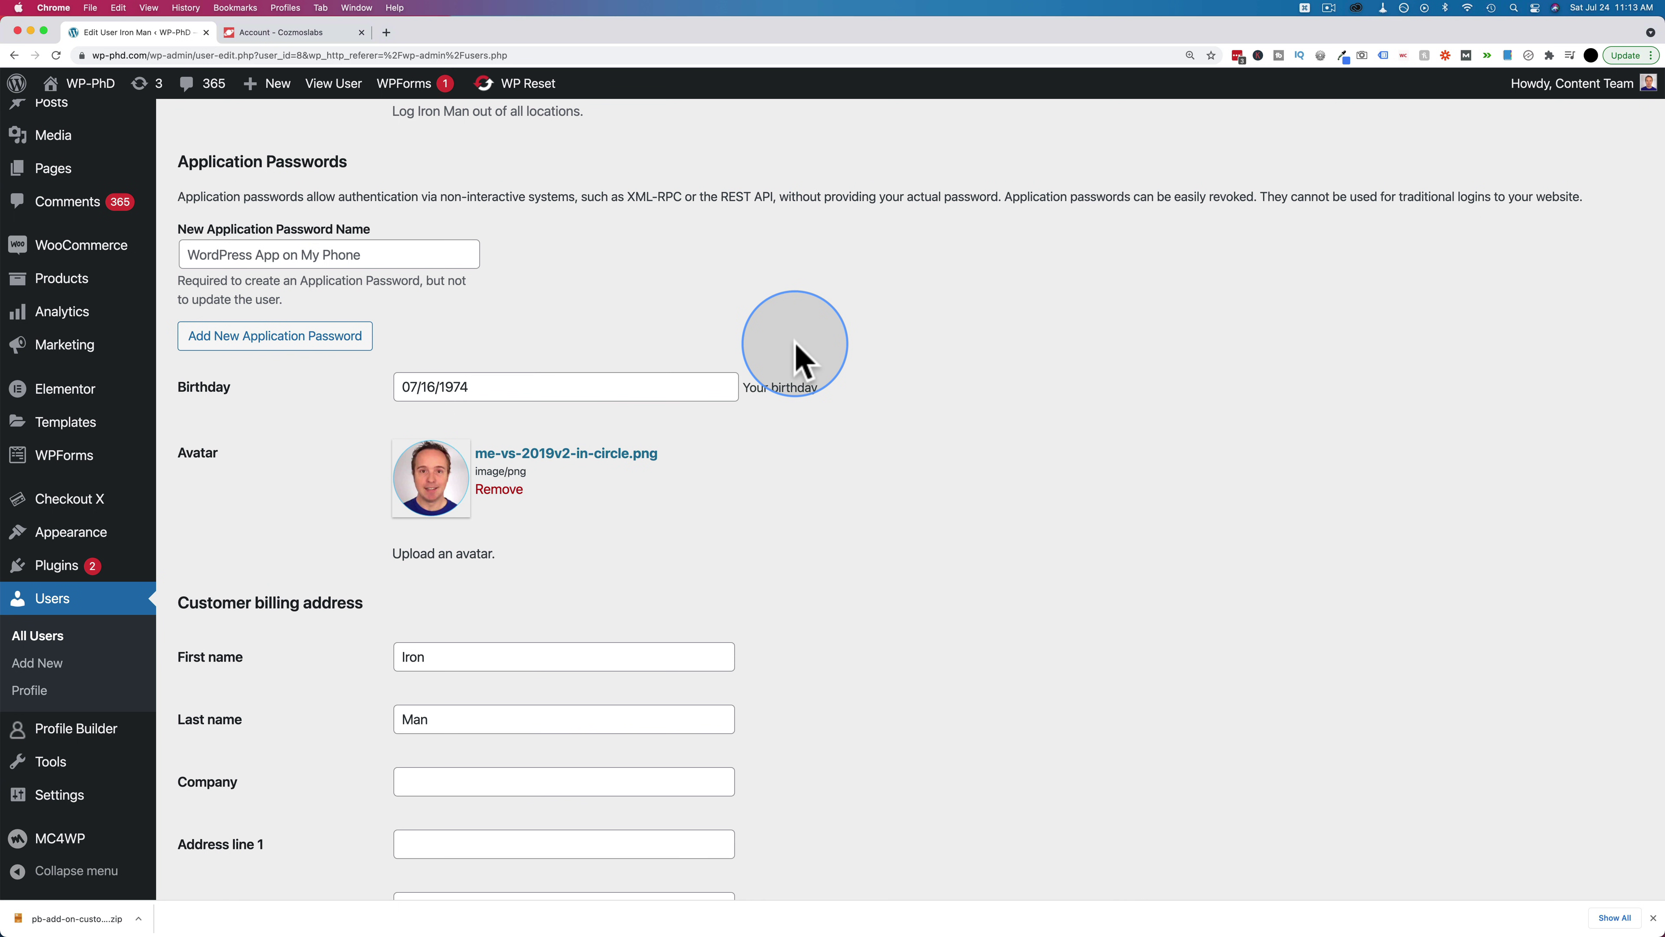
Reload the admin Edit User page and confirm Birthday now reads 07/10/1928
{"action": "left_click", "coordinate": [467, 498]}
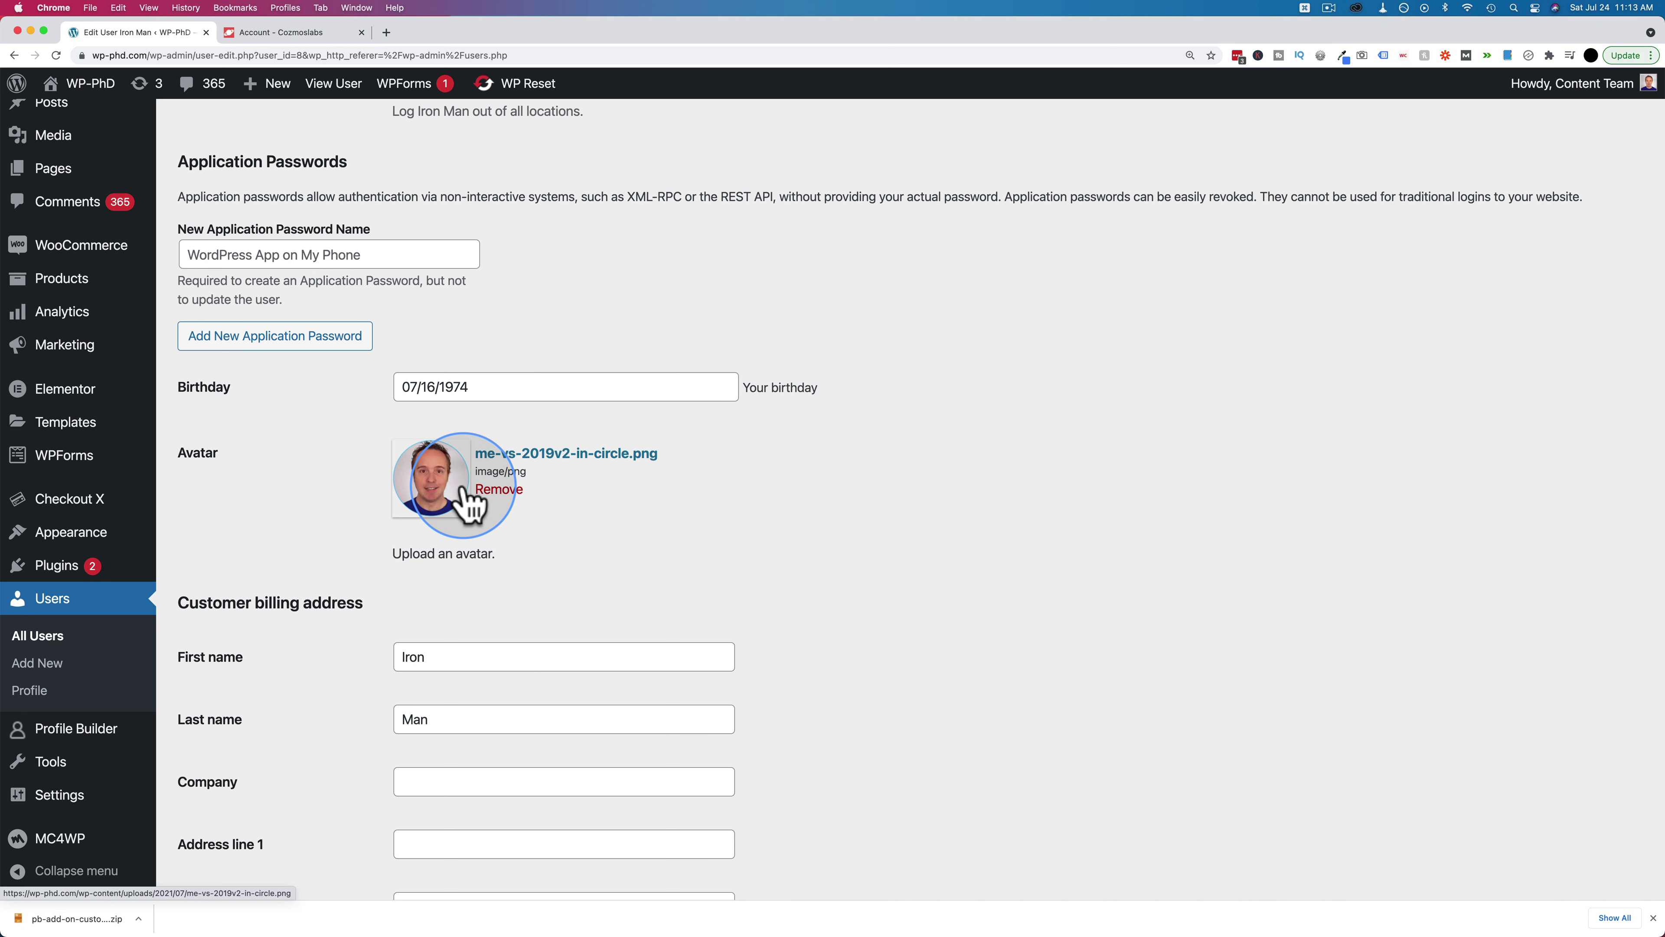
{"action": "key", "text": "cmd+r"}
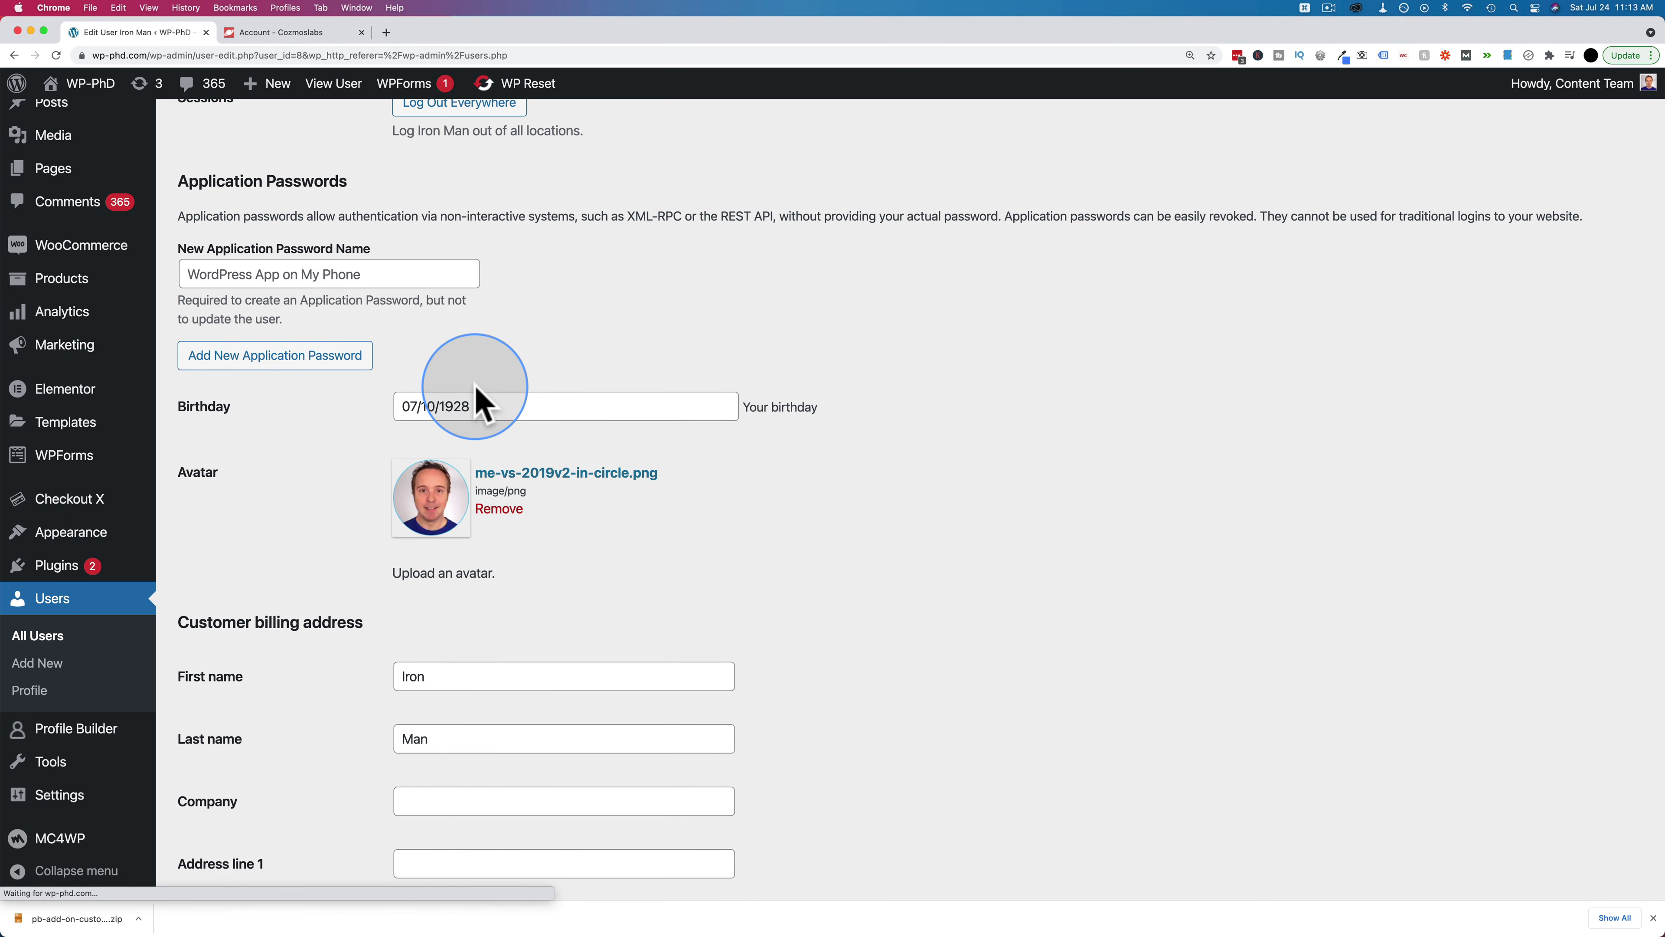
{"action": "left_click_drag", "start_coordinate": [478, 400], "coordinate": [391, 409]}
{"action": "left_click", "coordinate": [352, 423]}
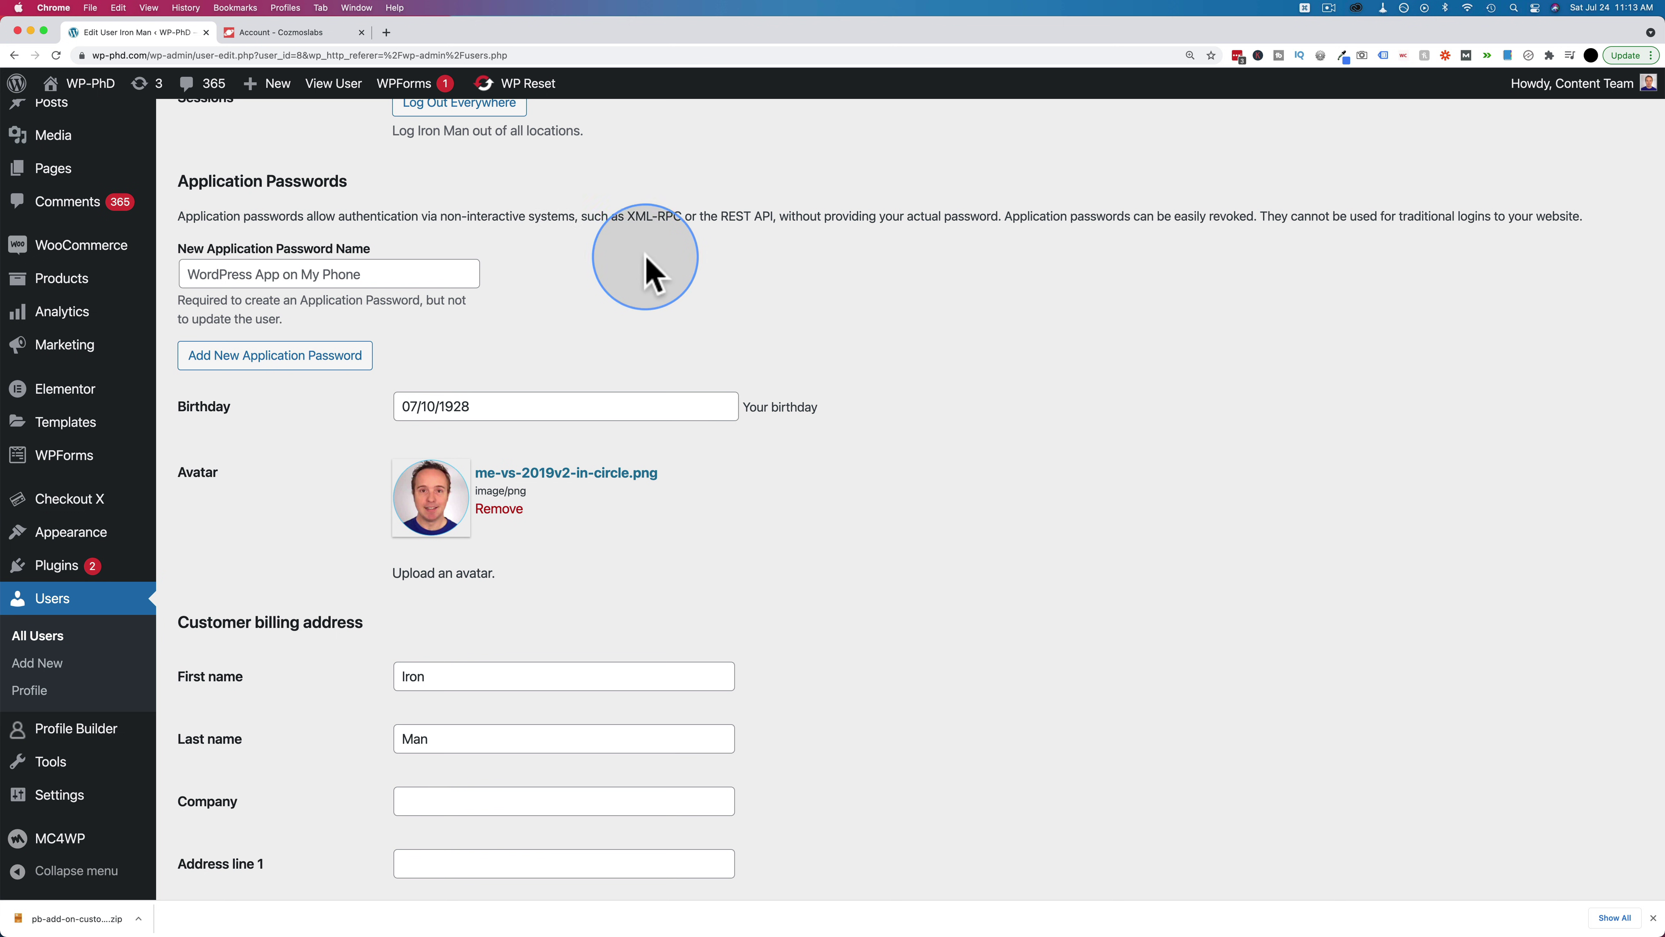
{"action": "left_click", "coordinate": [516, 407]}
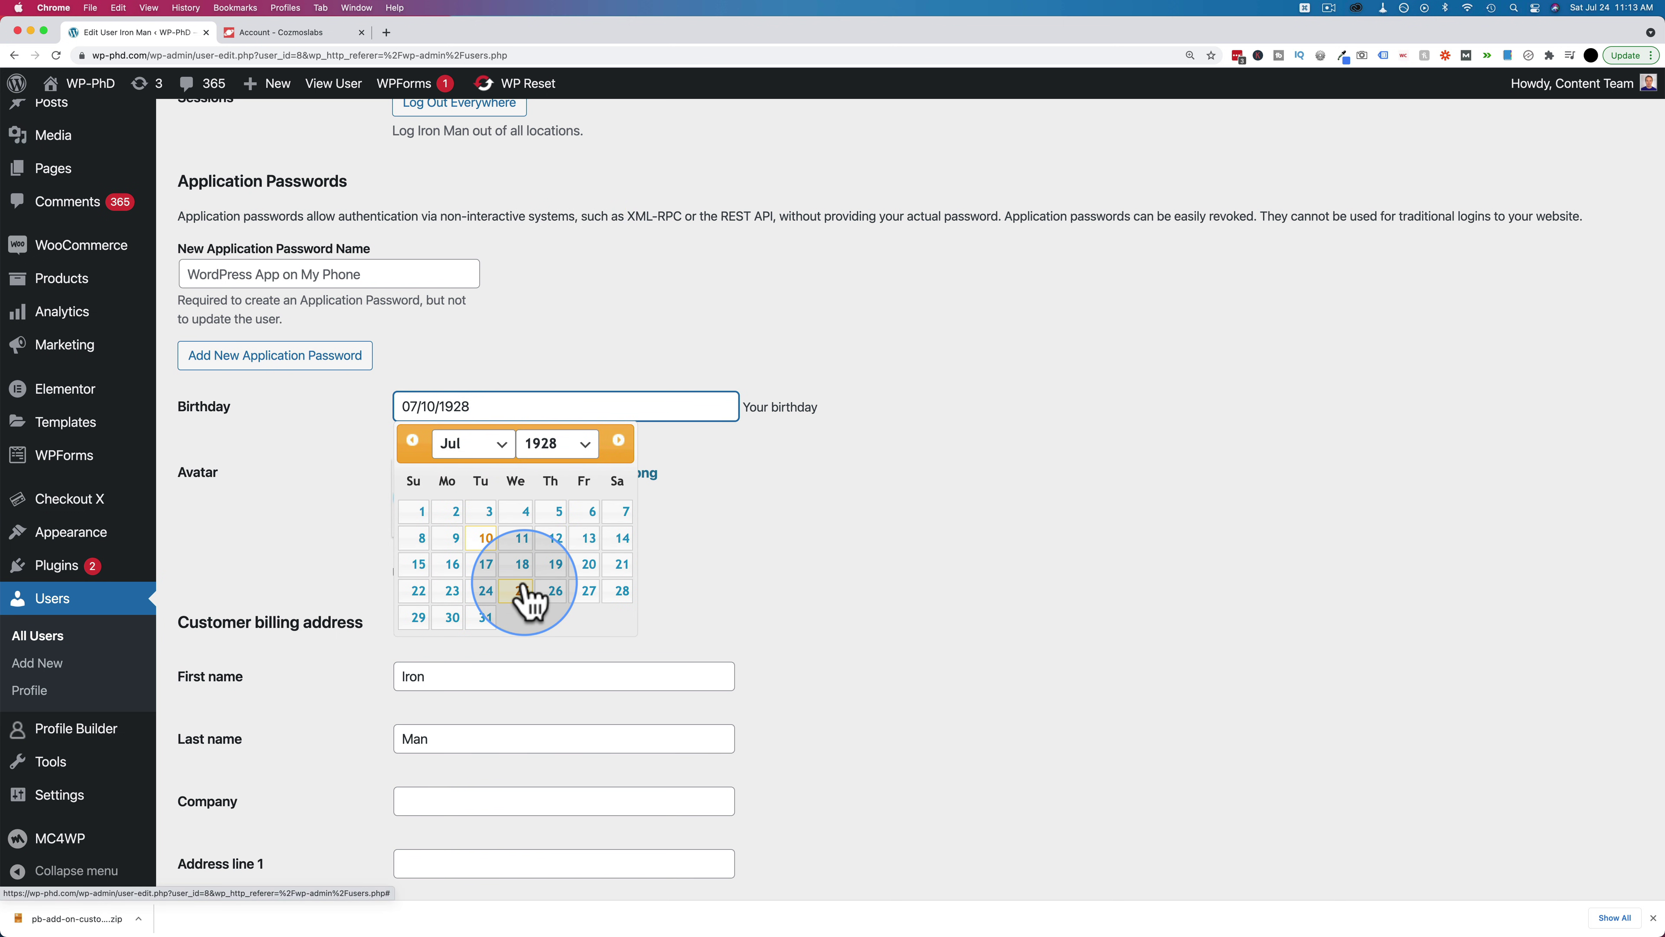
{"action": "left_click", "coordinate": [344, 588]}
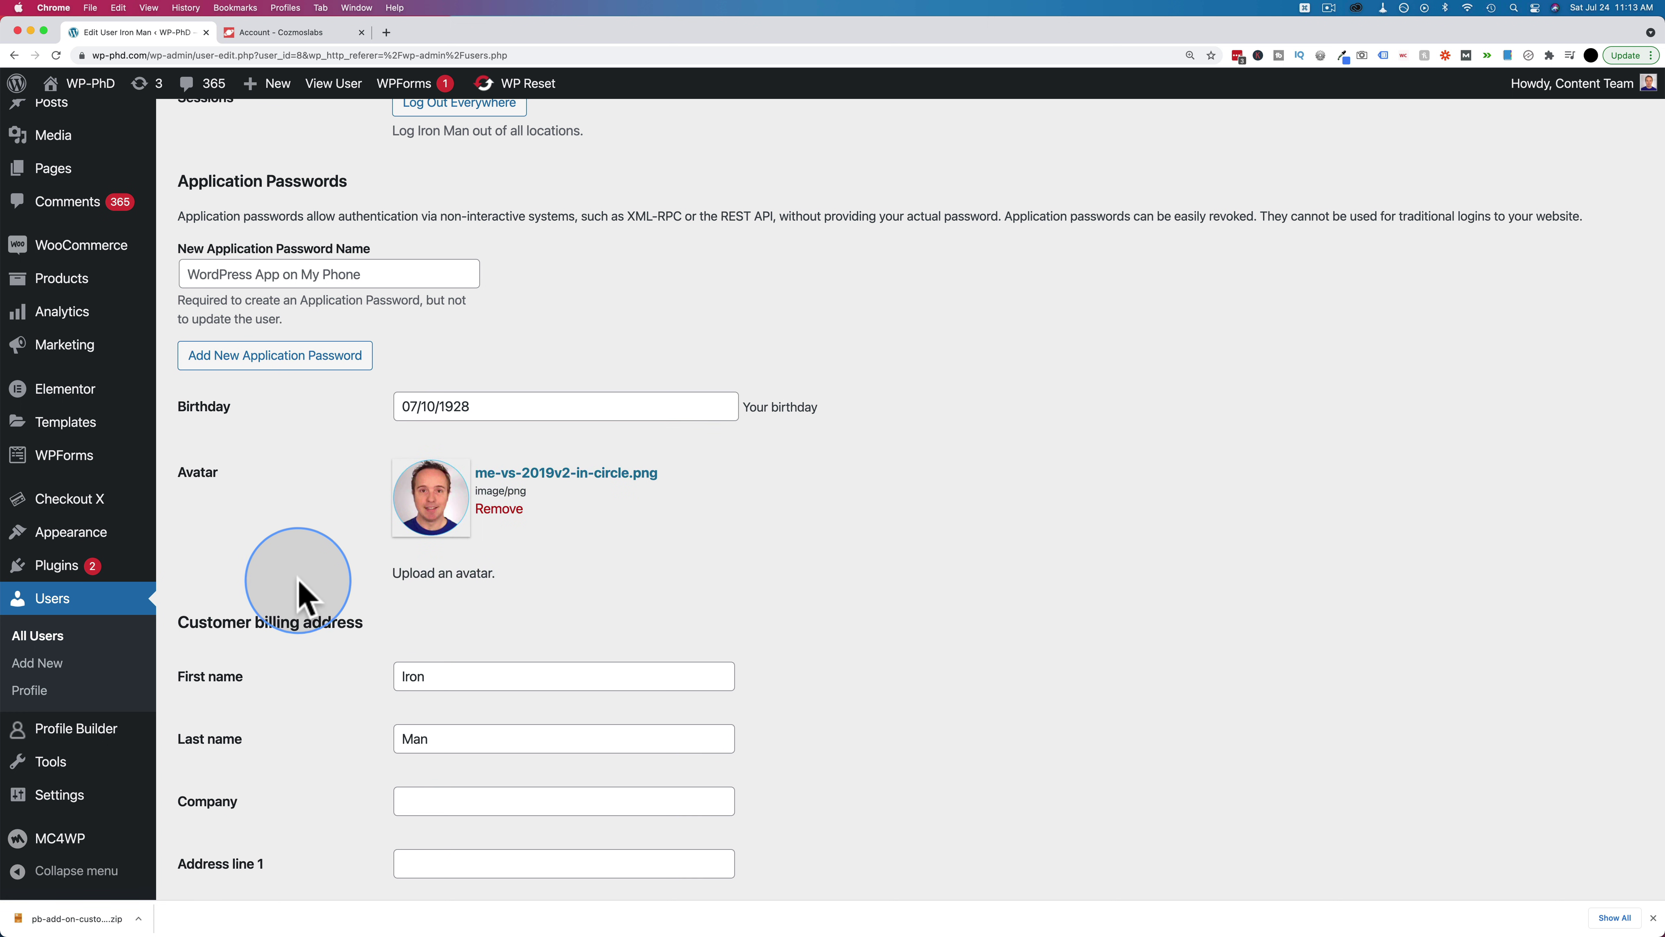
{"action": "mouse_move", "coordinate": [128, 740]}
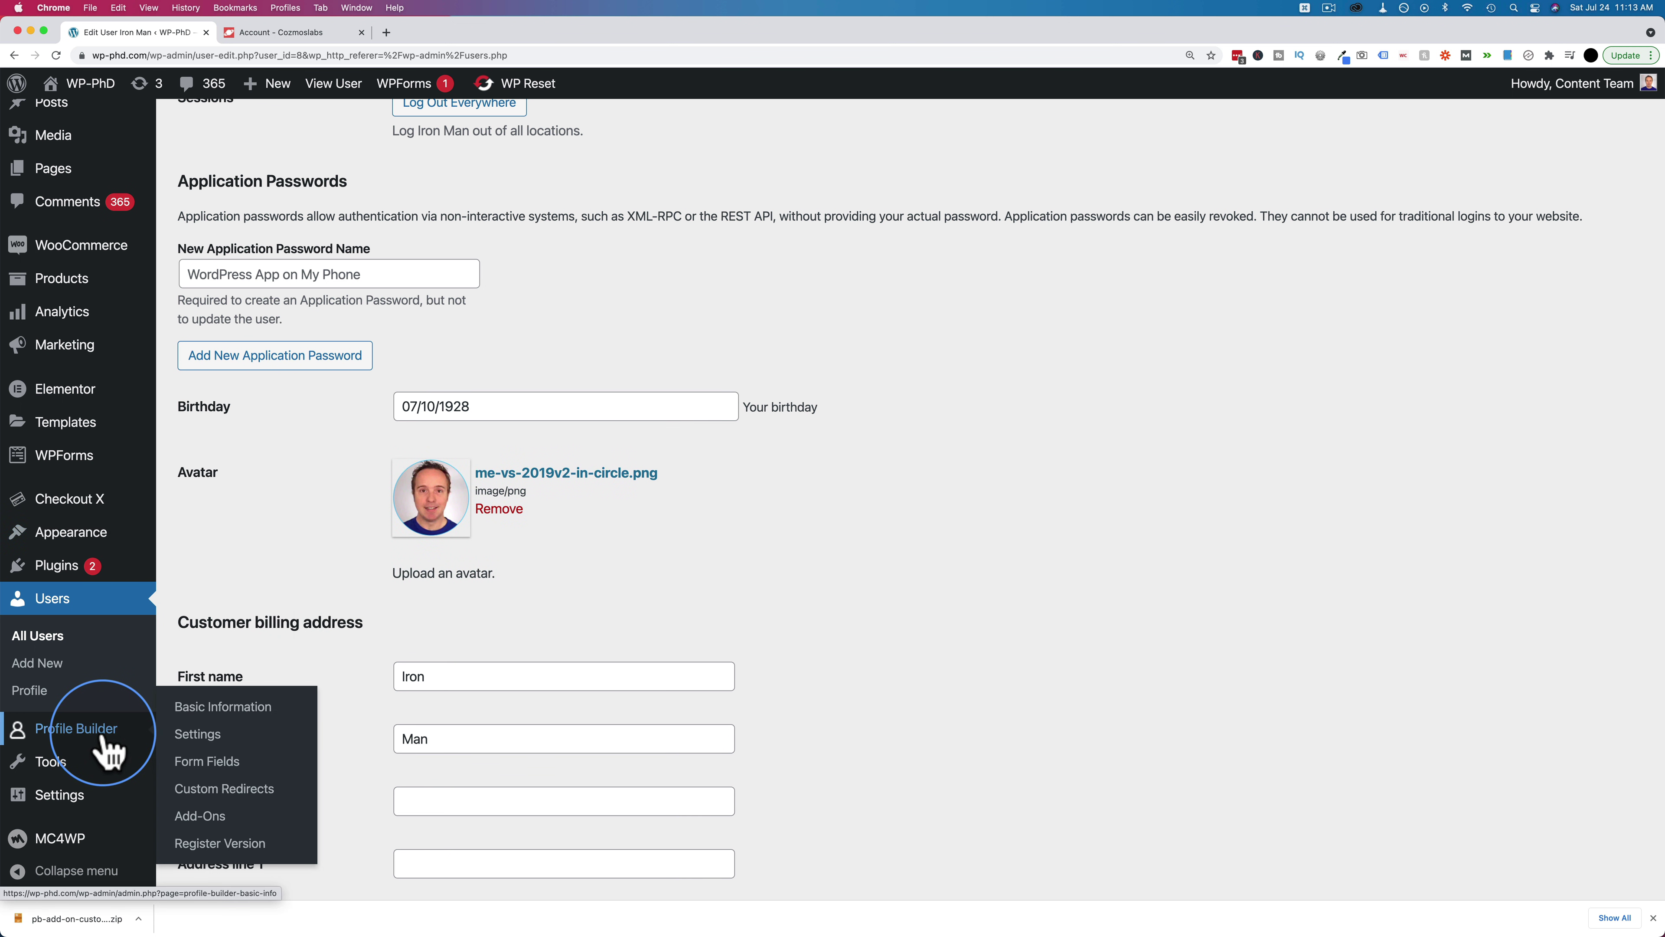
Browse Profile Builder's Advanced Add-ons to Field Visibility, then switch to the Cozmoslabs account
{"action": "left_click", "coordinate": [213, 823]}
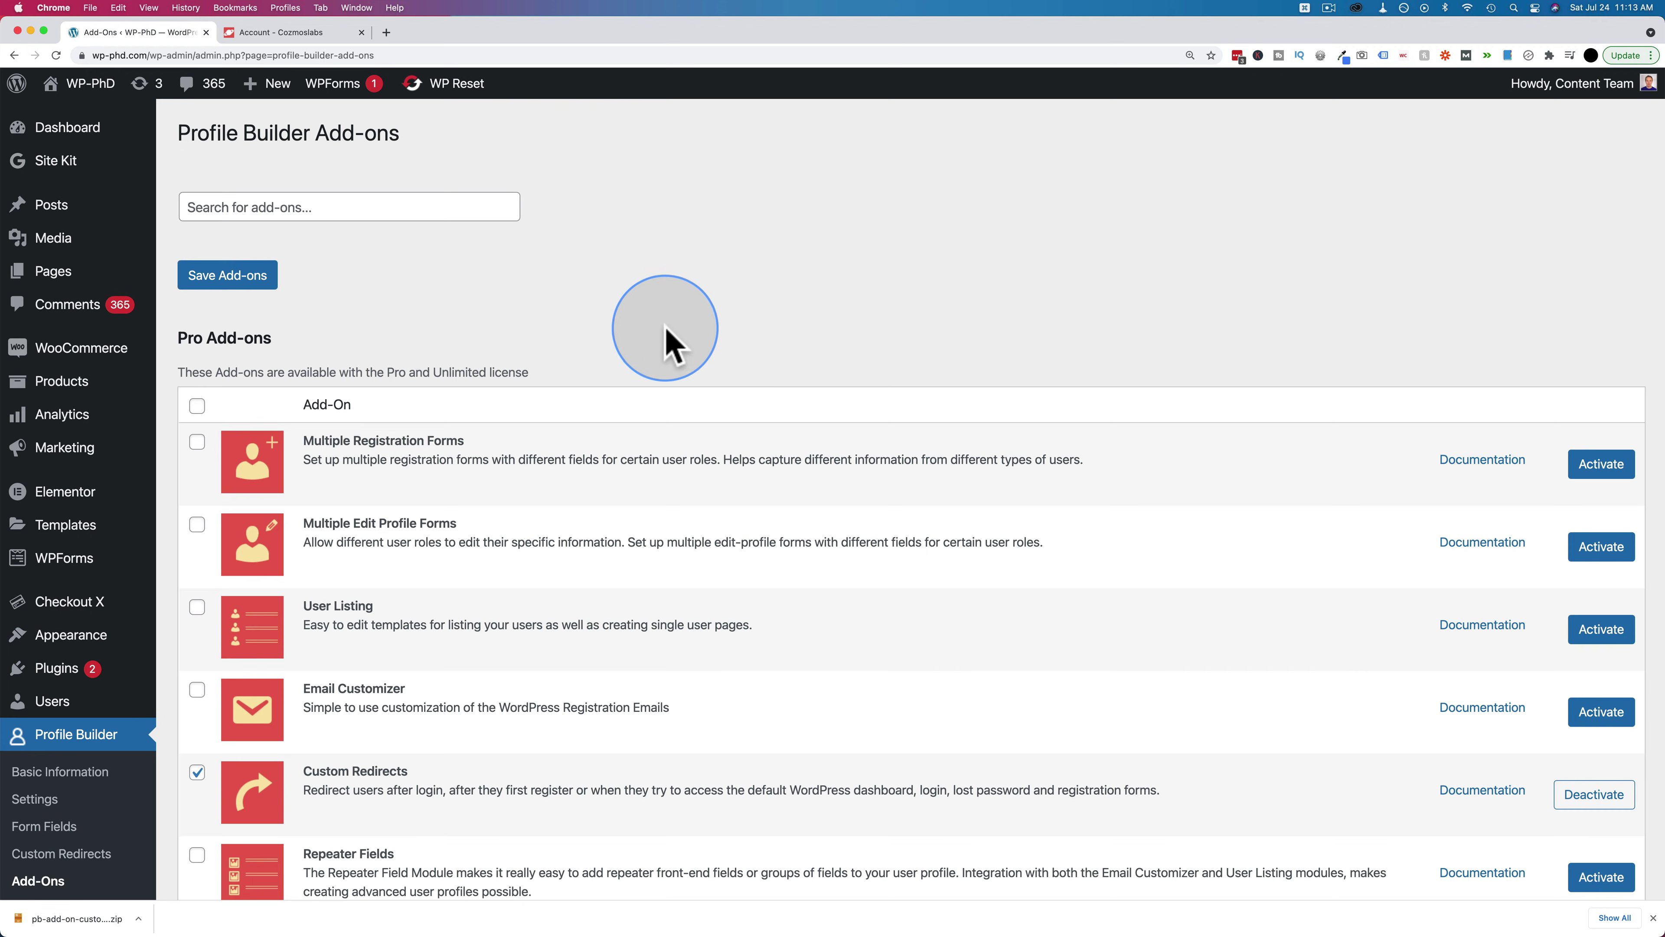
{"action": "scroll", "coordinate": [743, 365], "scroll_direction": "down", "scroll_amount": 10}
{"action": "scroll", "coordinate": [743, 365], "scroll_direction": "down", "scroll_amount": 7}
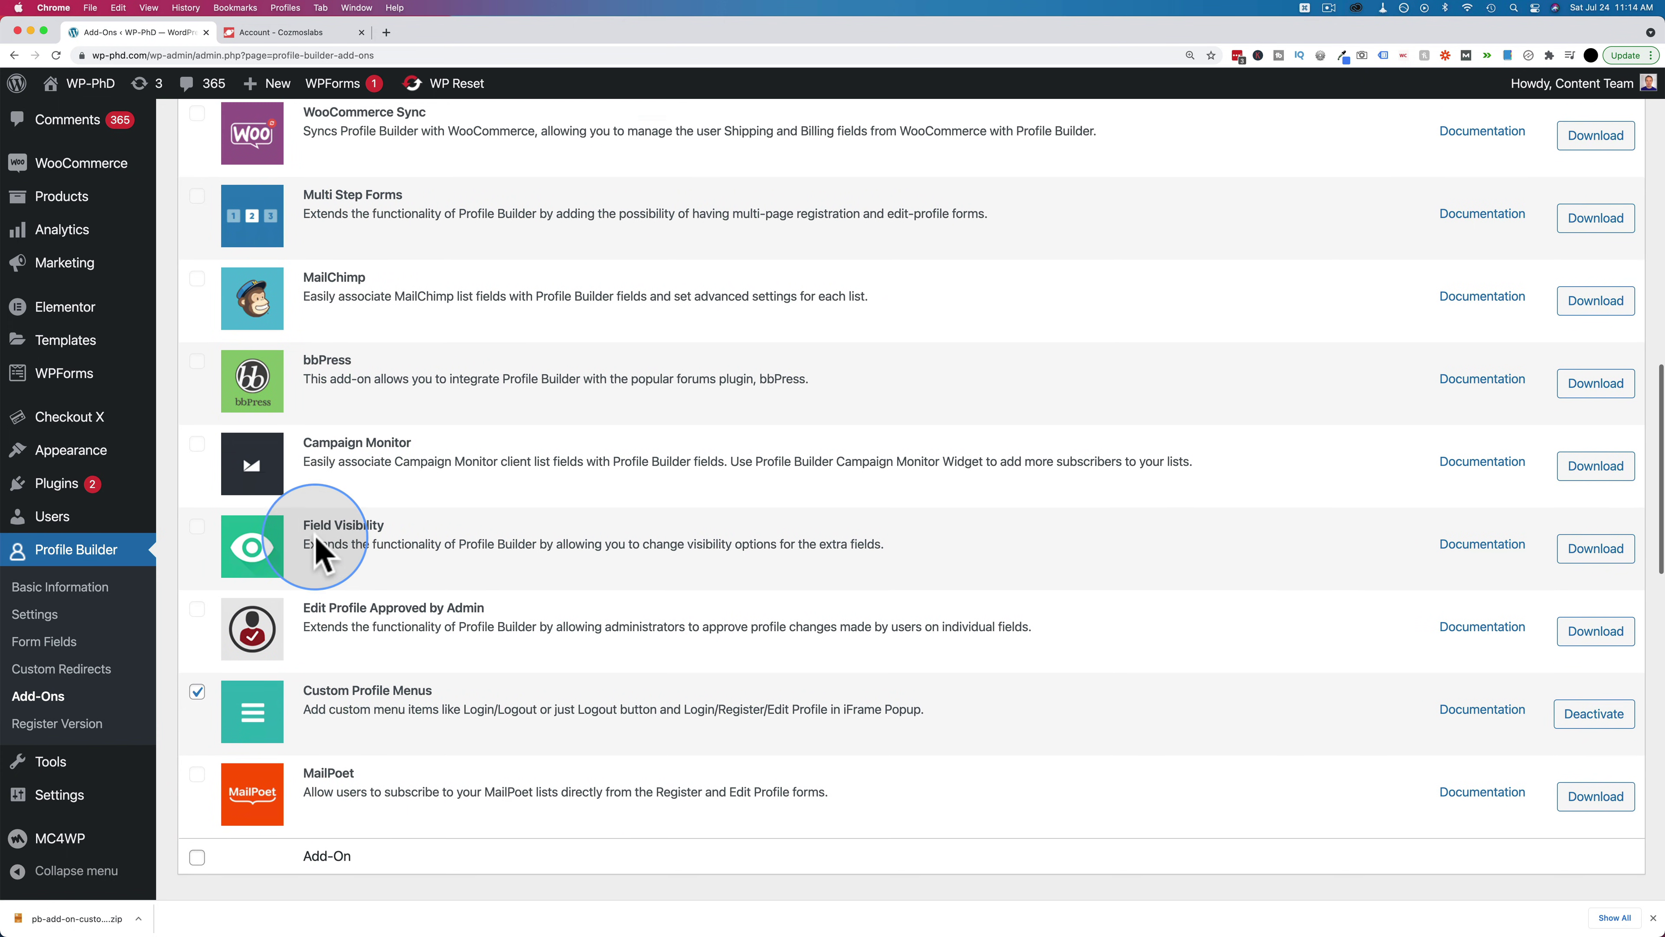
{"action": "scroll", "coordinate": [316, 550], "scroll_direction": "down", "scroll_amount": 2}
{"action": "triple_click", "coordinate": [353, 521]}
{"action": "scroll", "coordinate": [427, 520], "scroll_direction": "up", "scroll_amount": 1}
{"action": "scroll", "coordinate": [432, 525], "scroll_direction": "up", "scroll_amount": 4}
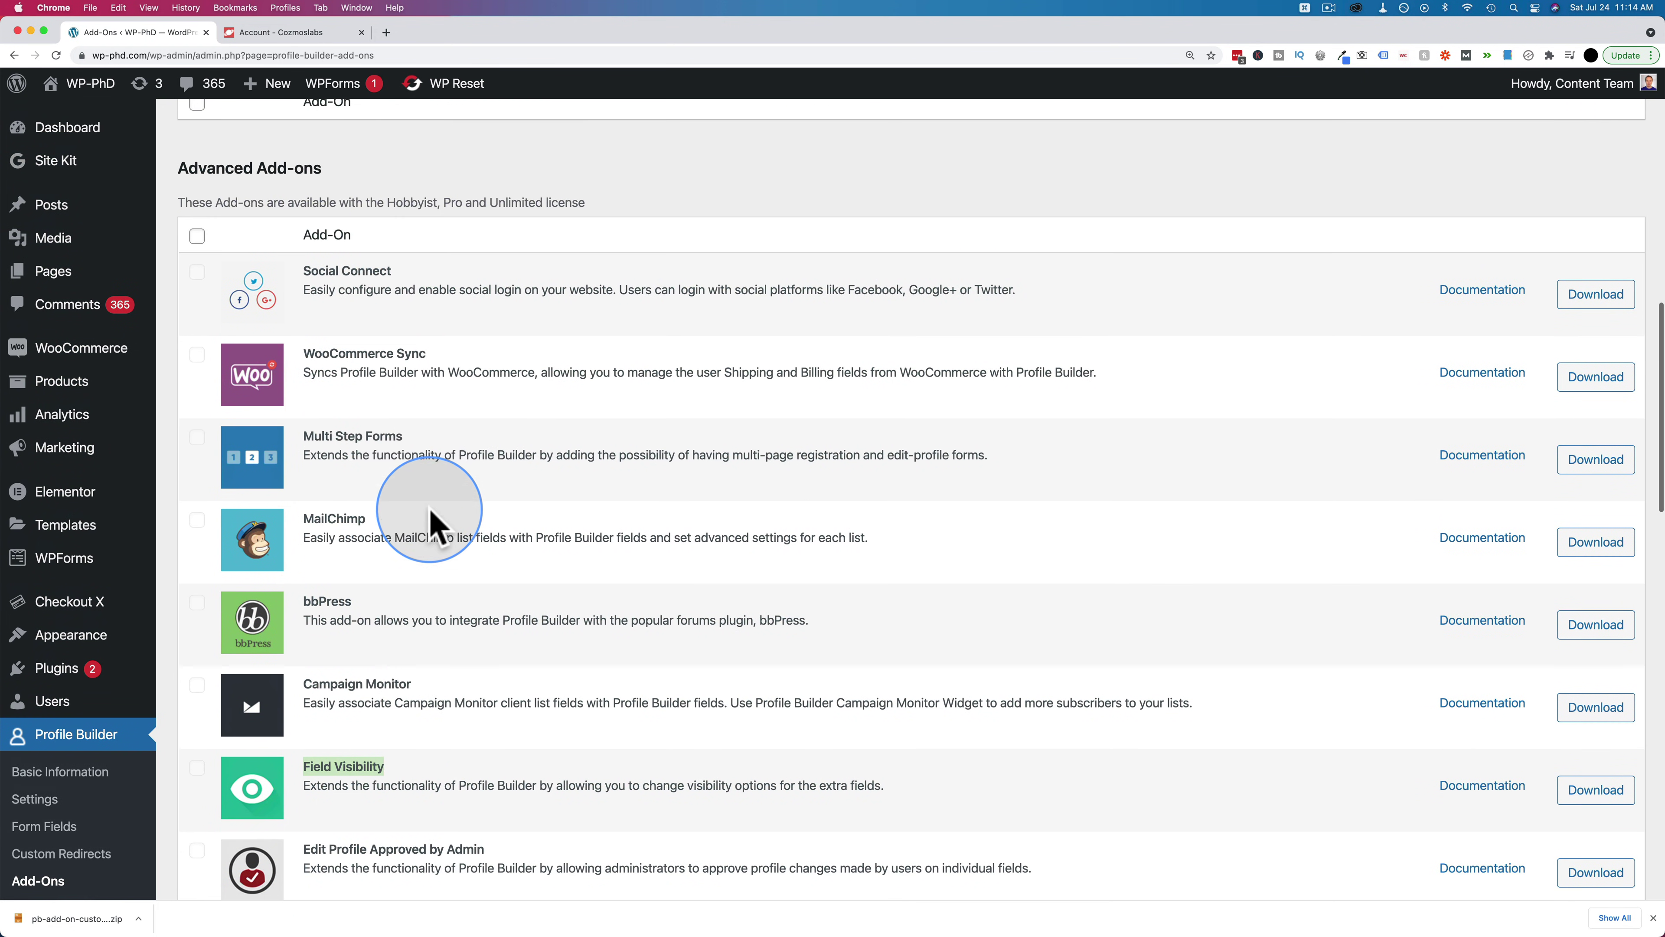
{"action": "triple_click", "coordinate": [163, 168]}
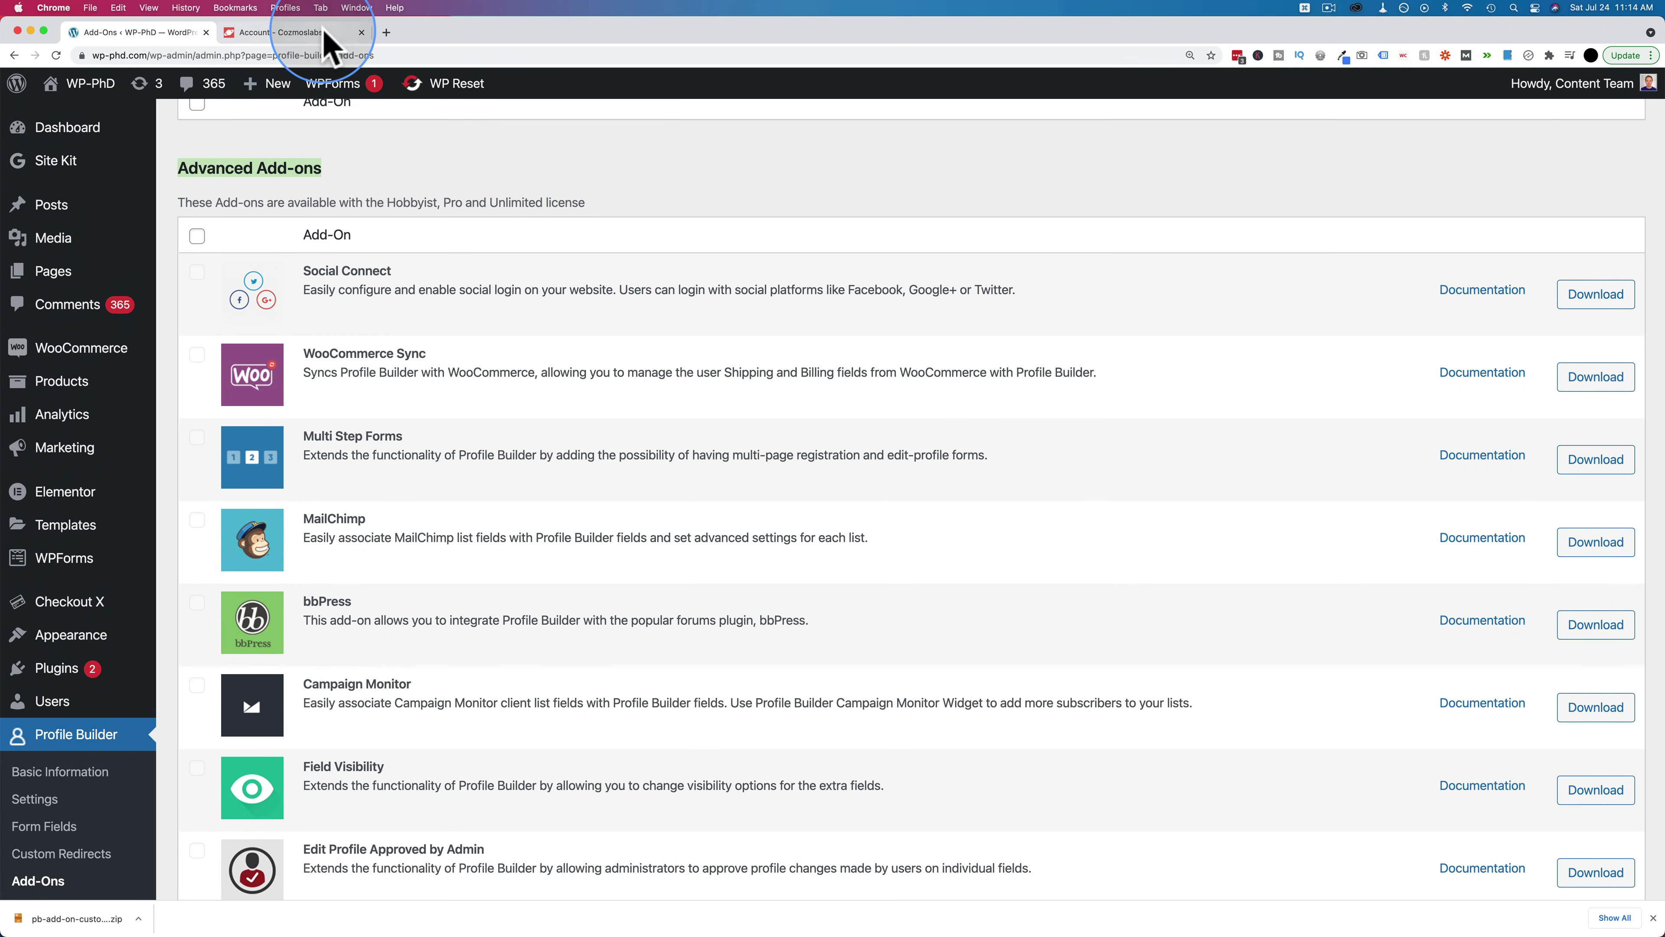
{"action": "left_click", "coordinate": [321, 32]}
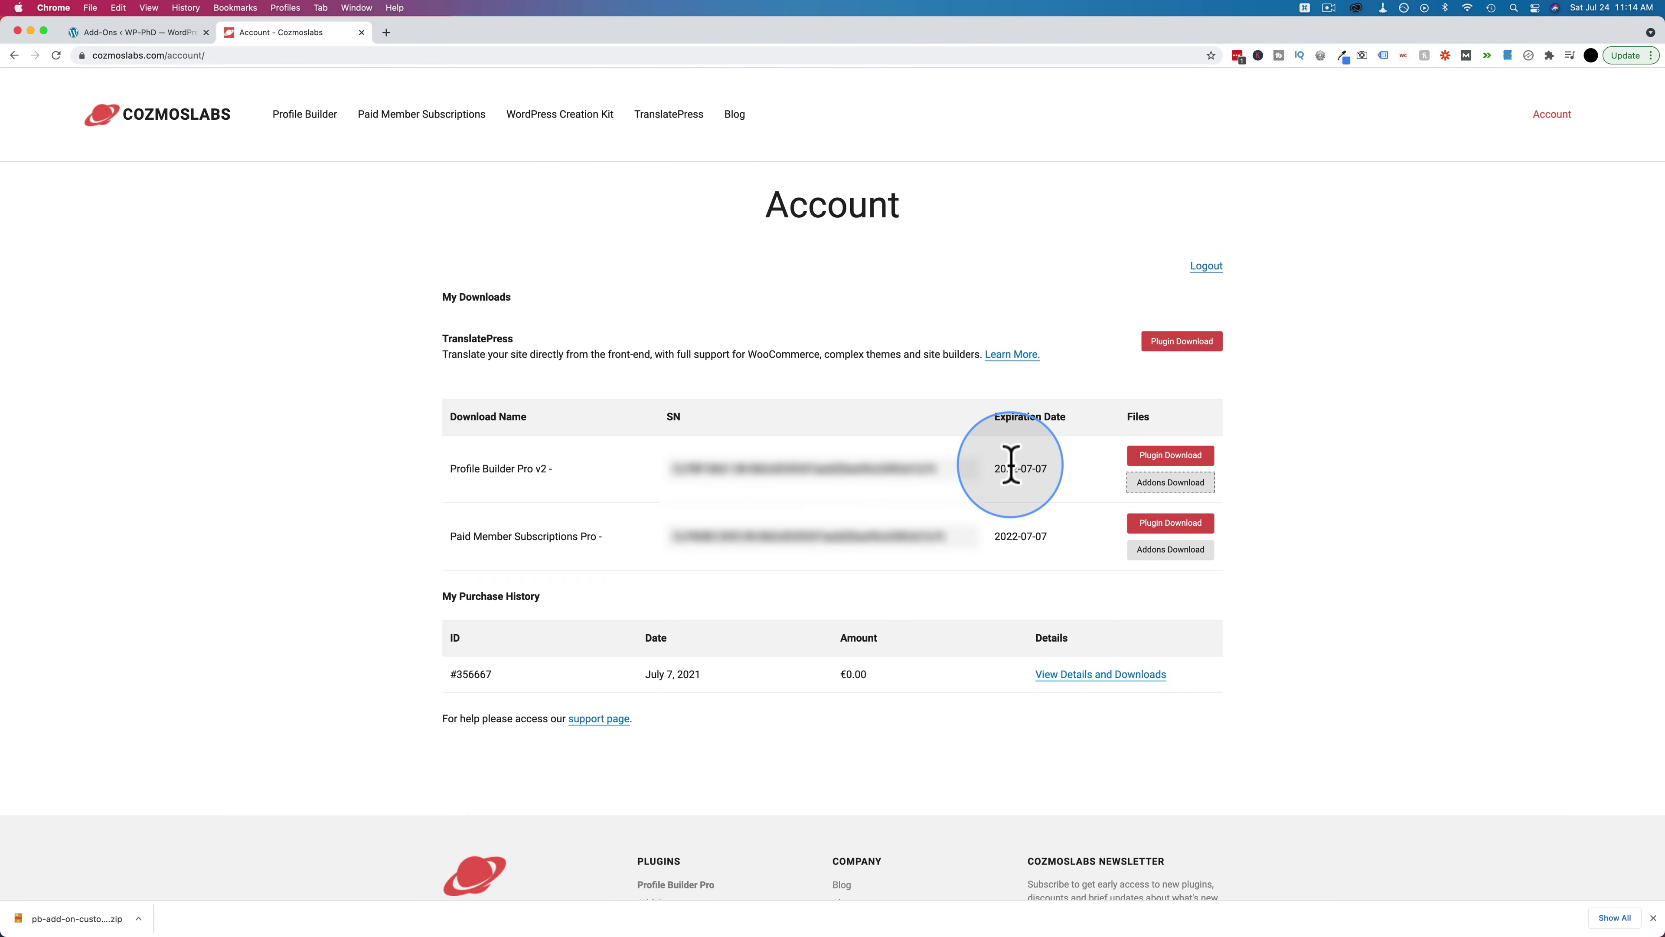
Download the Pb Add On Field Visibility zip from the Profile Builder Pro add-on downloads
{"action": "left_click", "coordinate": [1186, 484]}
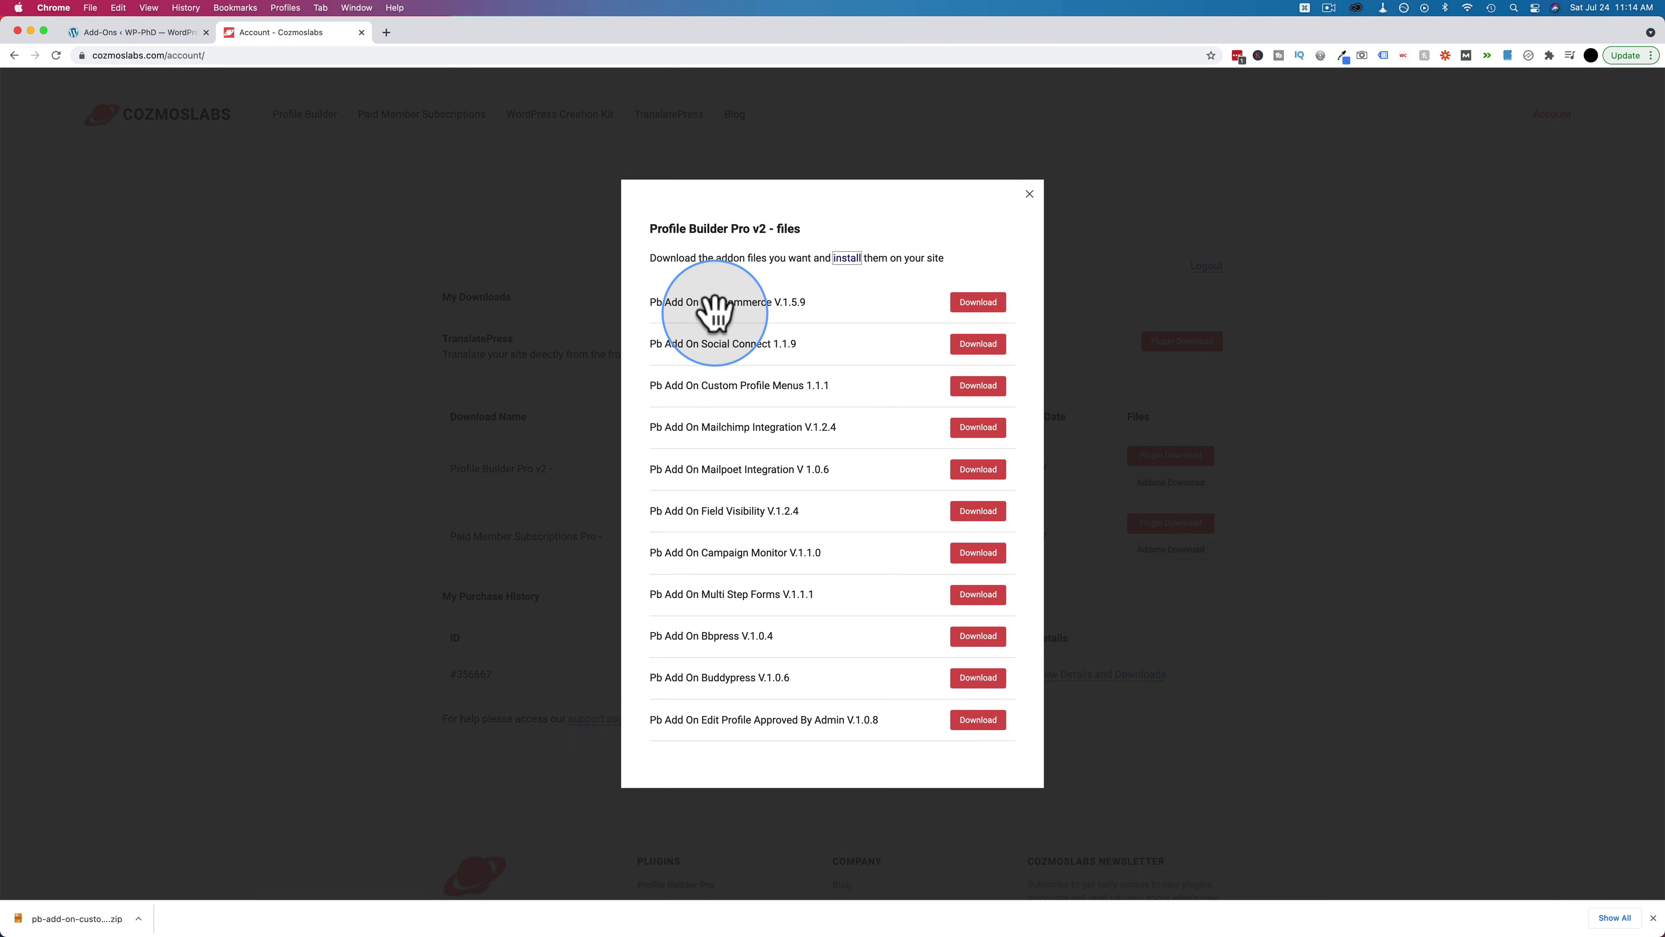
{"action": "left_click", "coordinate": [977, 510]}
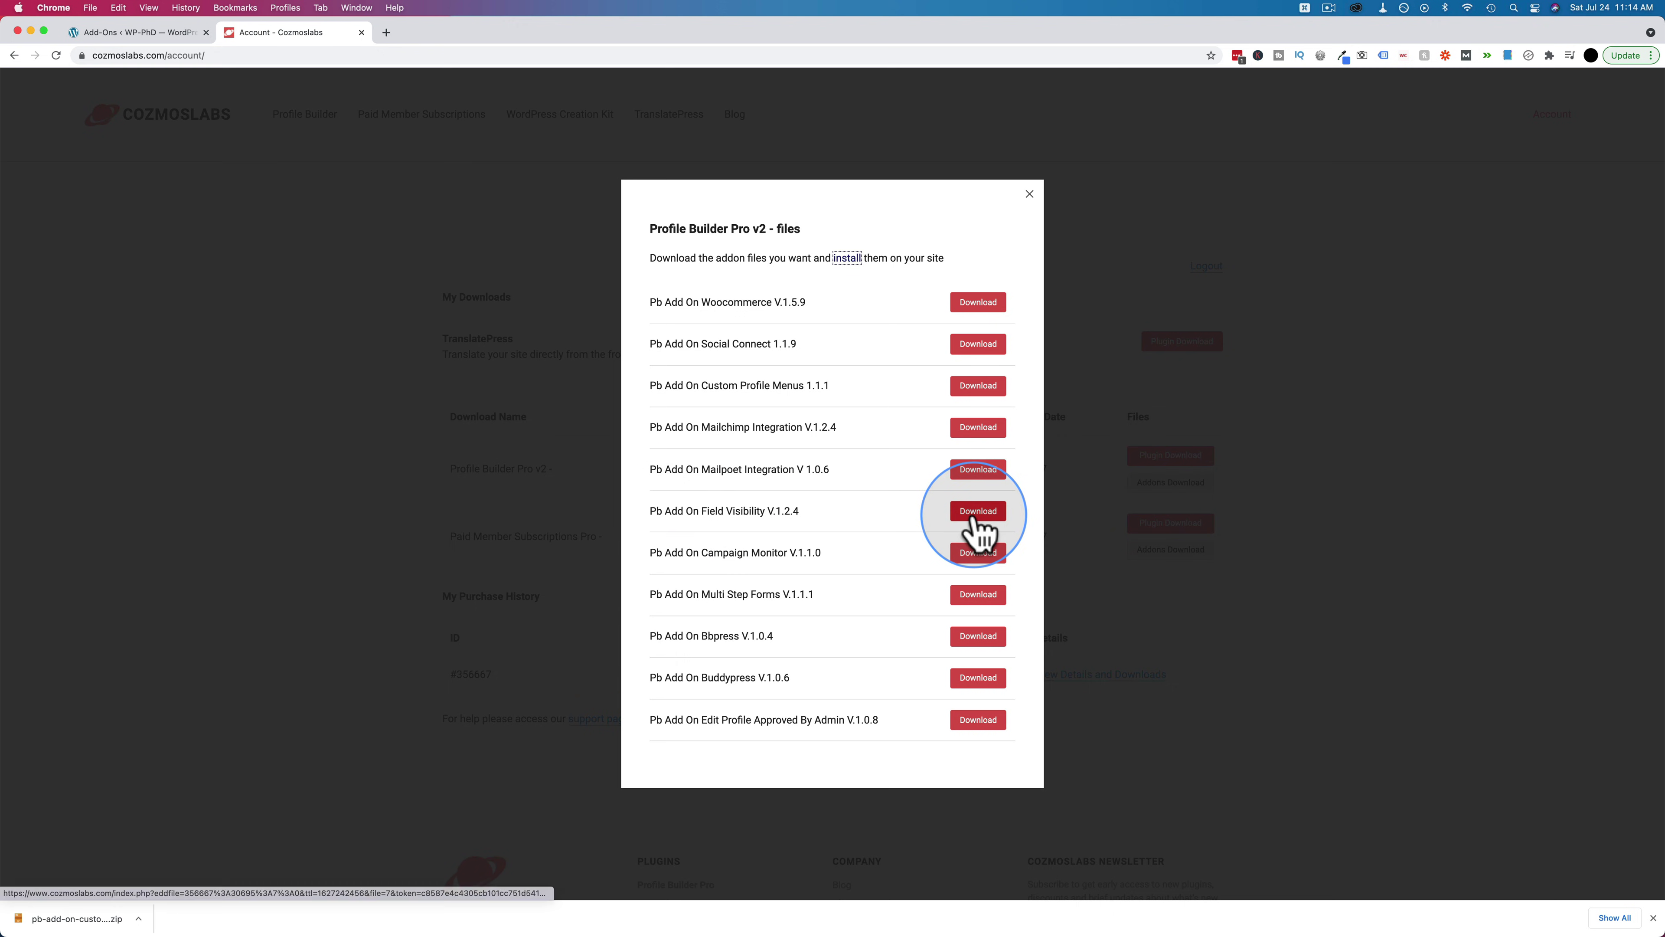
{"action": "left_click", "coordinate": [164, 33]}
{"action": "mouse_move", "coordinate": [66, 672]}
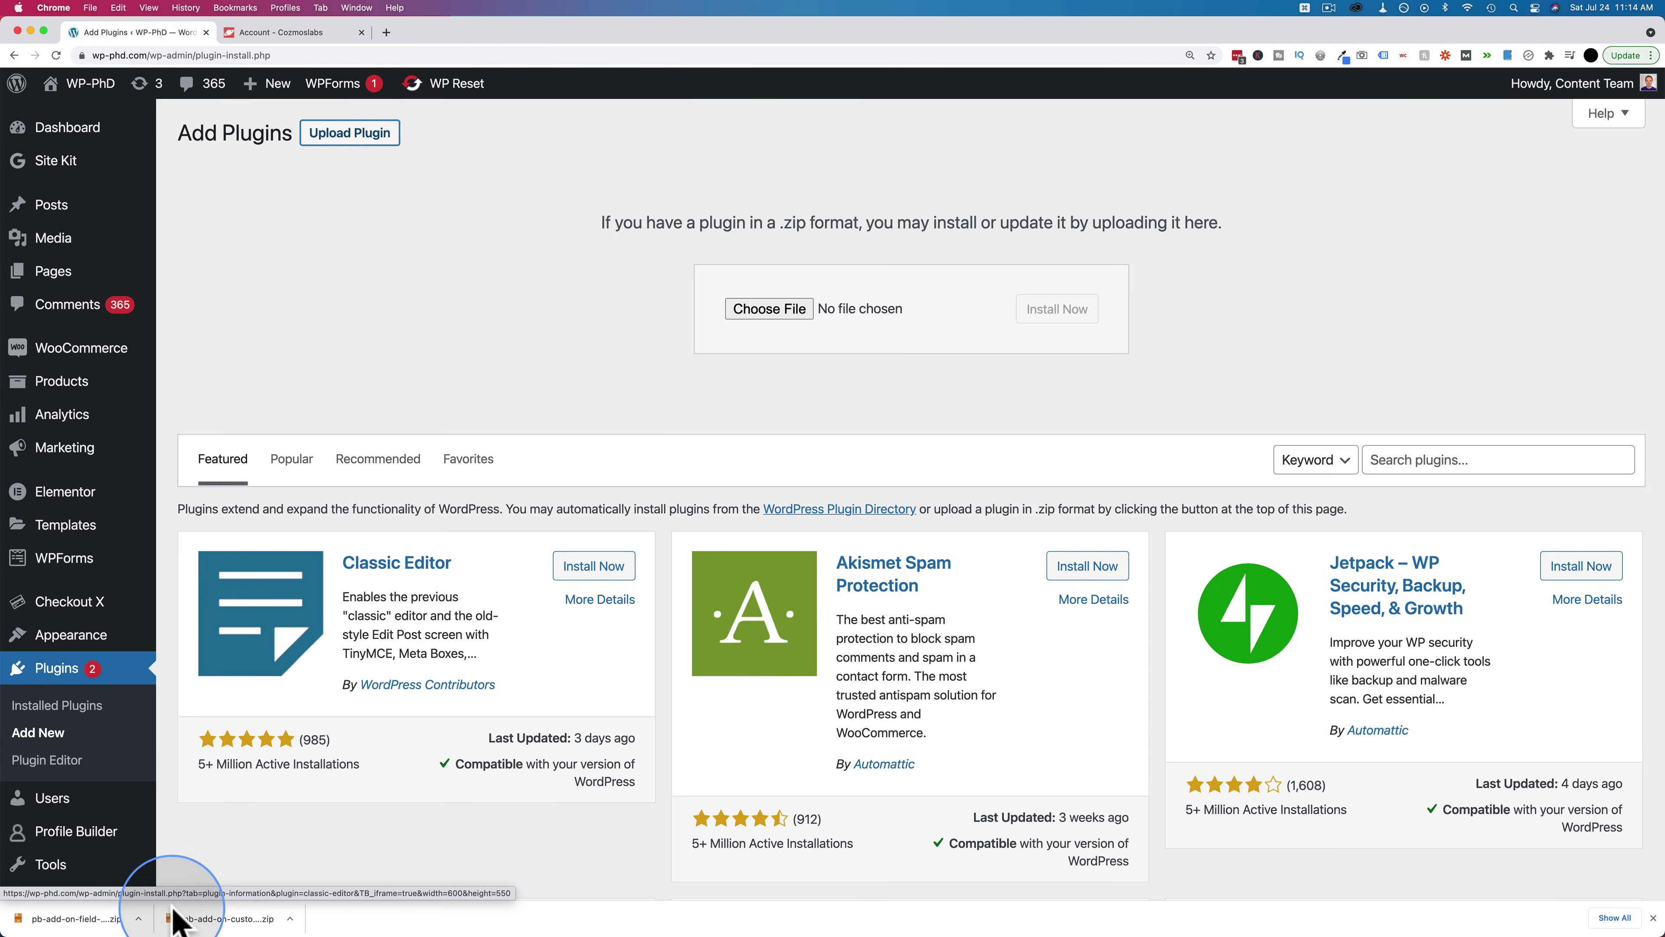
Install the pb-add-on-field-visibility zip and activate the Field Visibility add-on
{"action": "left_click", "coordinate": [139, 919]}
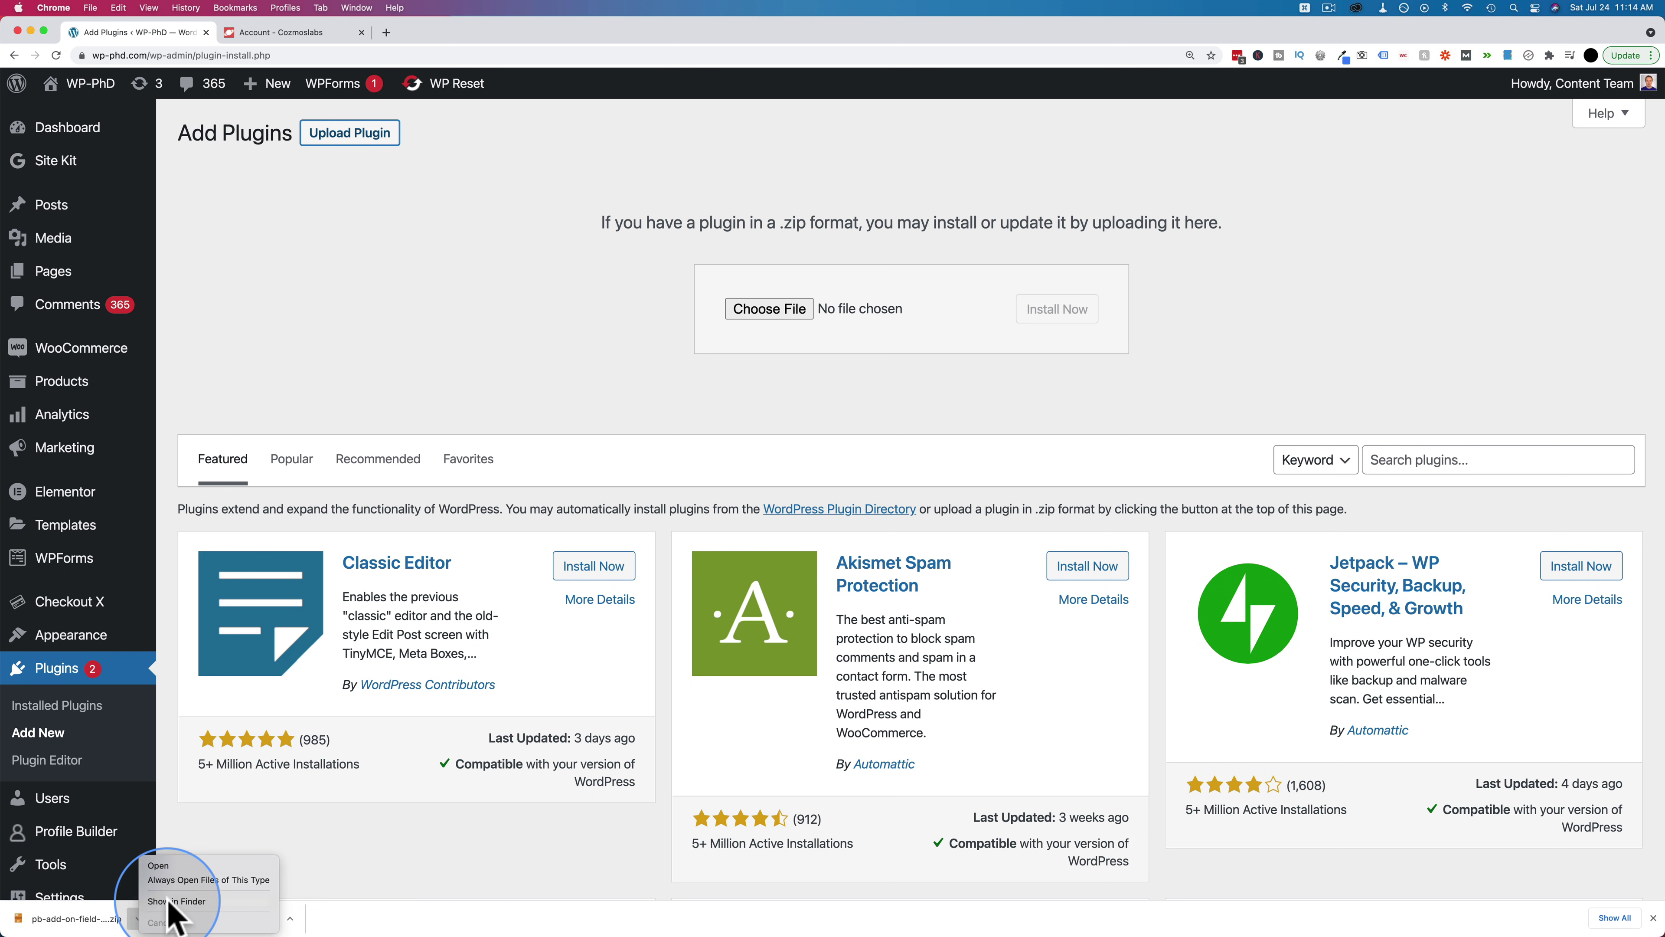
{"action": "left_click", "coordinate": [1066, 320]}
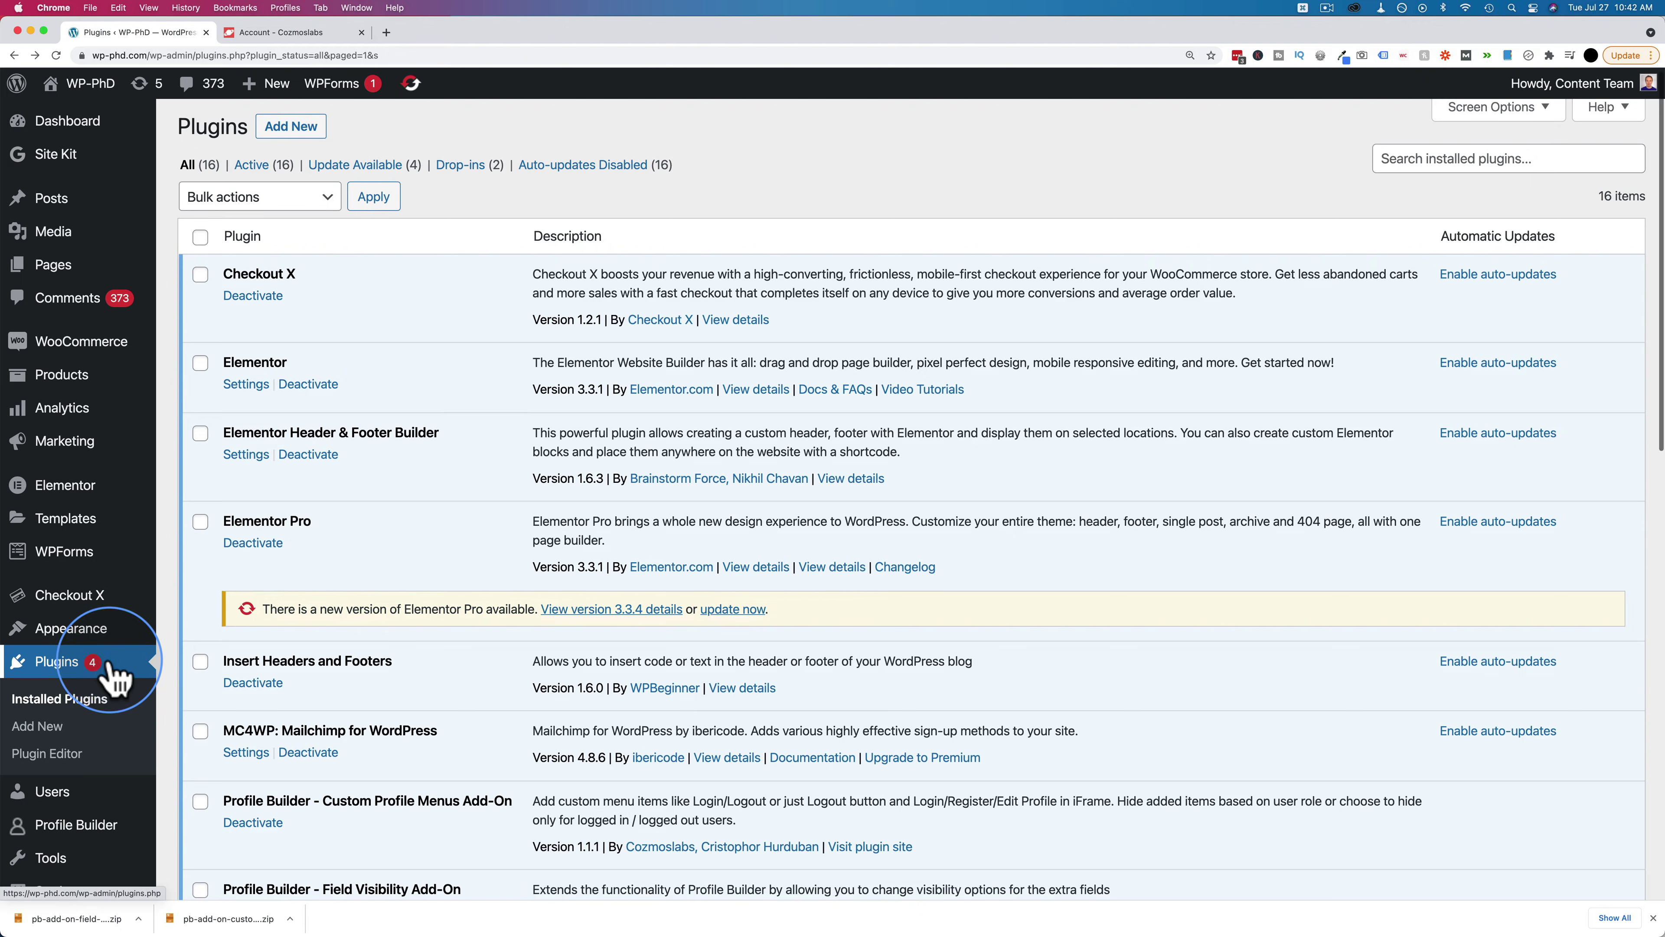
{"action": "scroll", "coordinate": [115, 679], "scroll_direction": "down", "scroll_amount": 2}
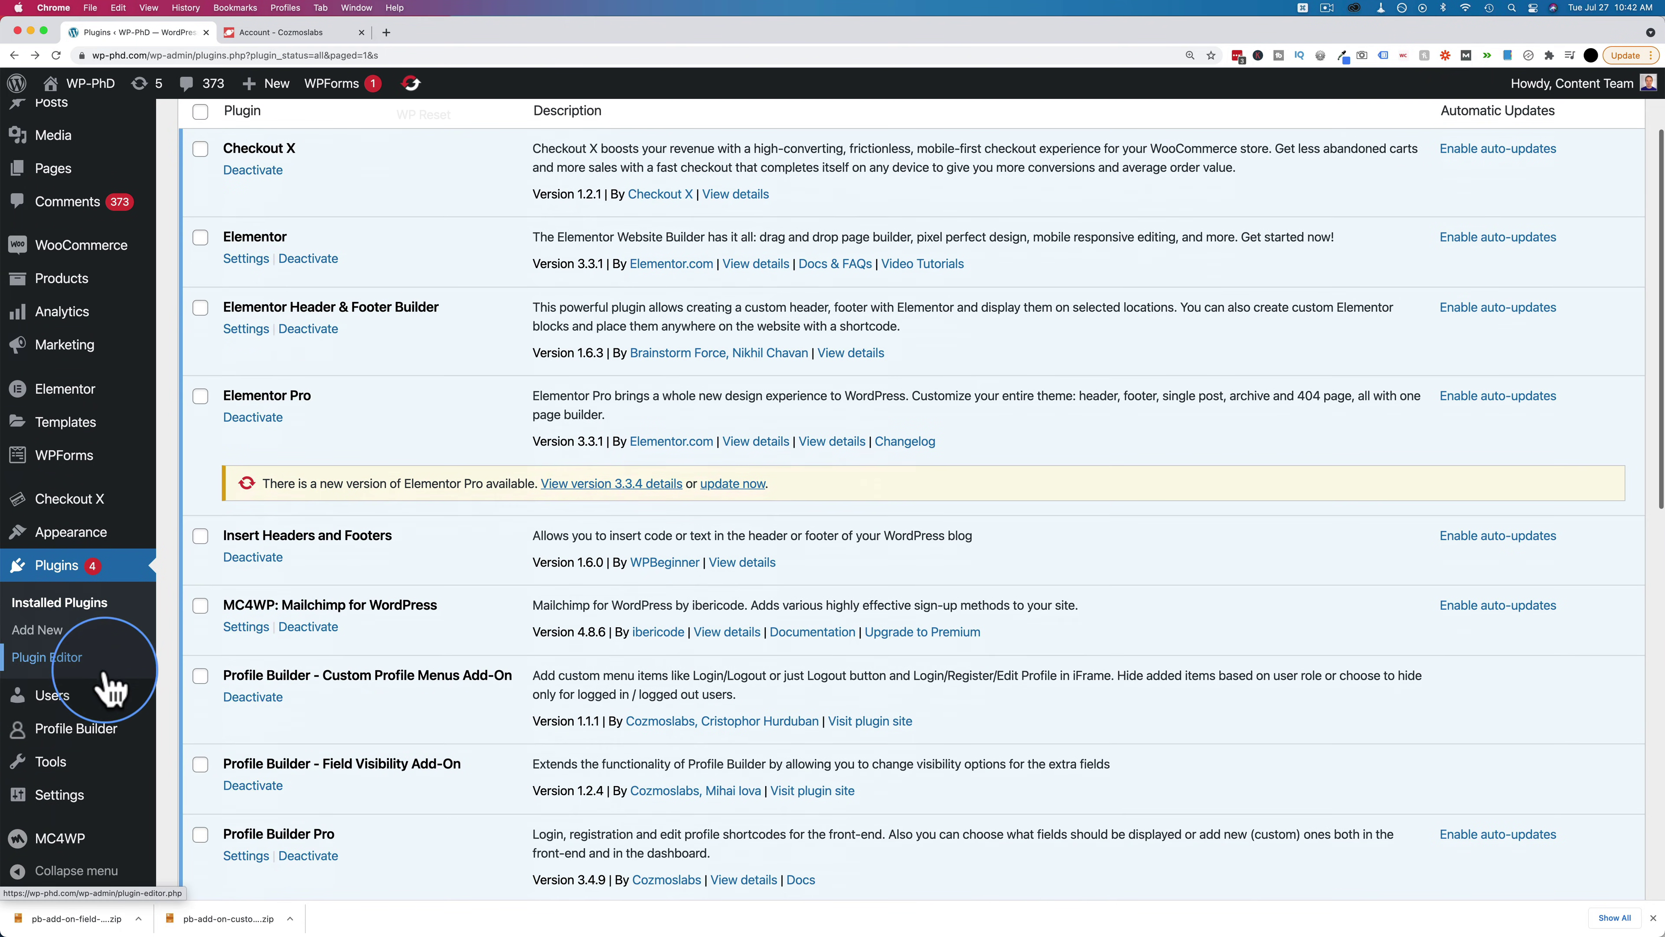
{"action": "mouse_move", "coordinate": [92, 747]}
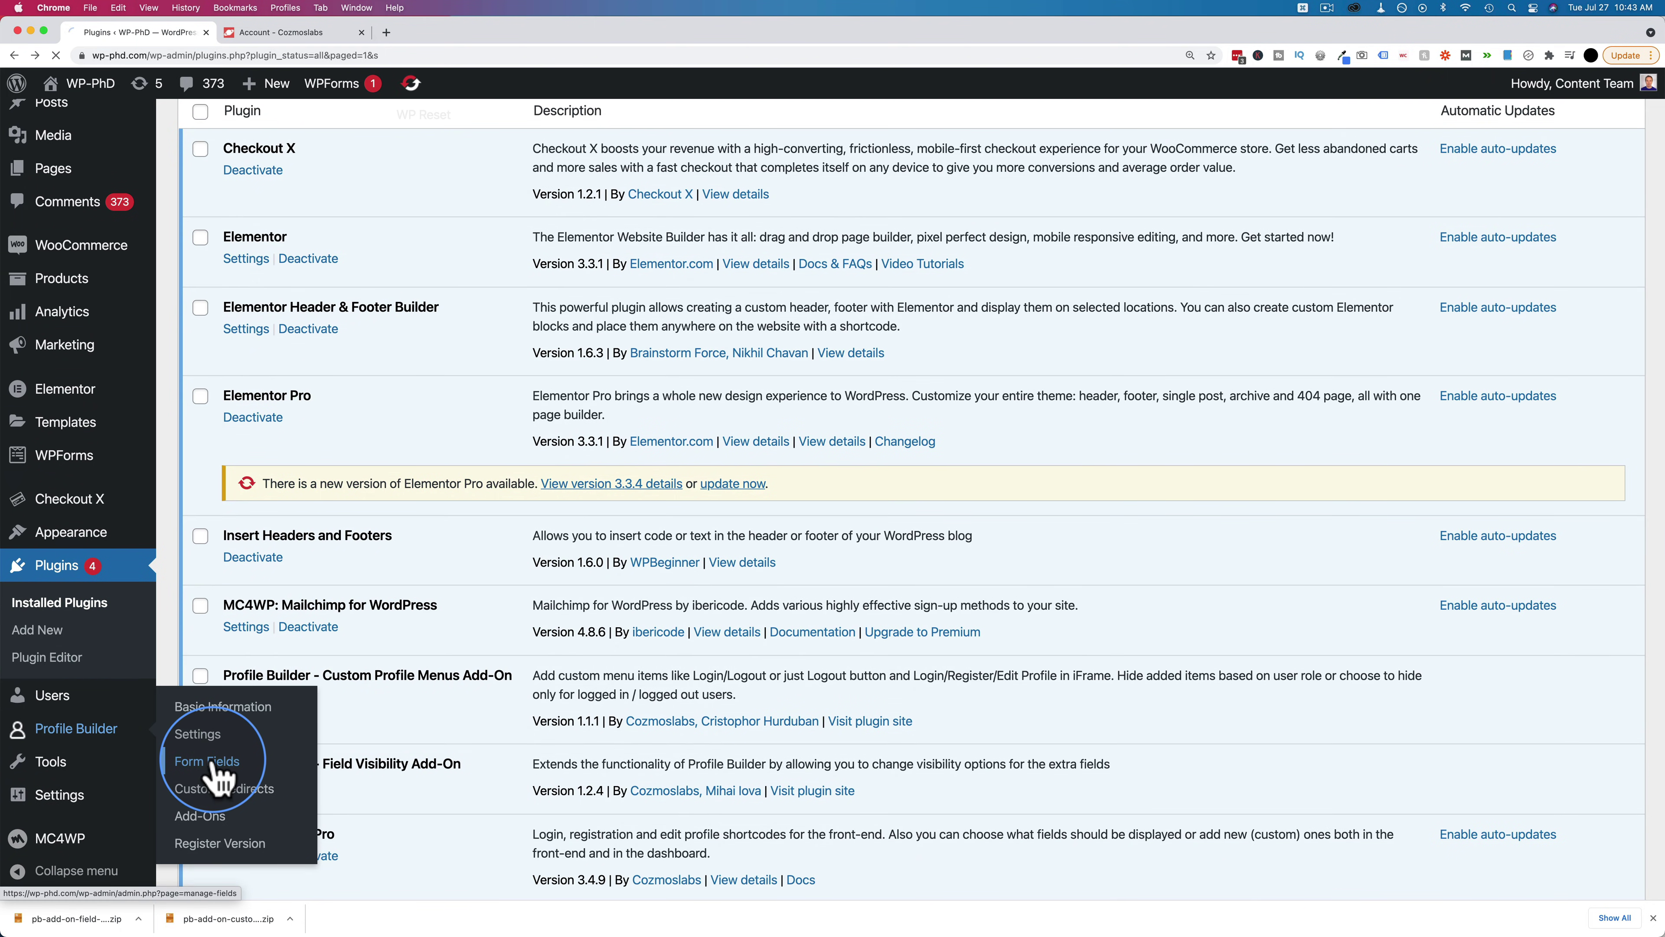
Open the Birthday field's edit settings from the Form Fields list
{"action": "scroll", "coordinate": [710, 465], "scroll_direction": "down", "scroll_amount": 7}
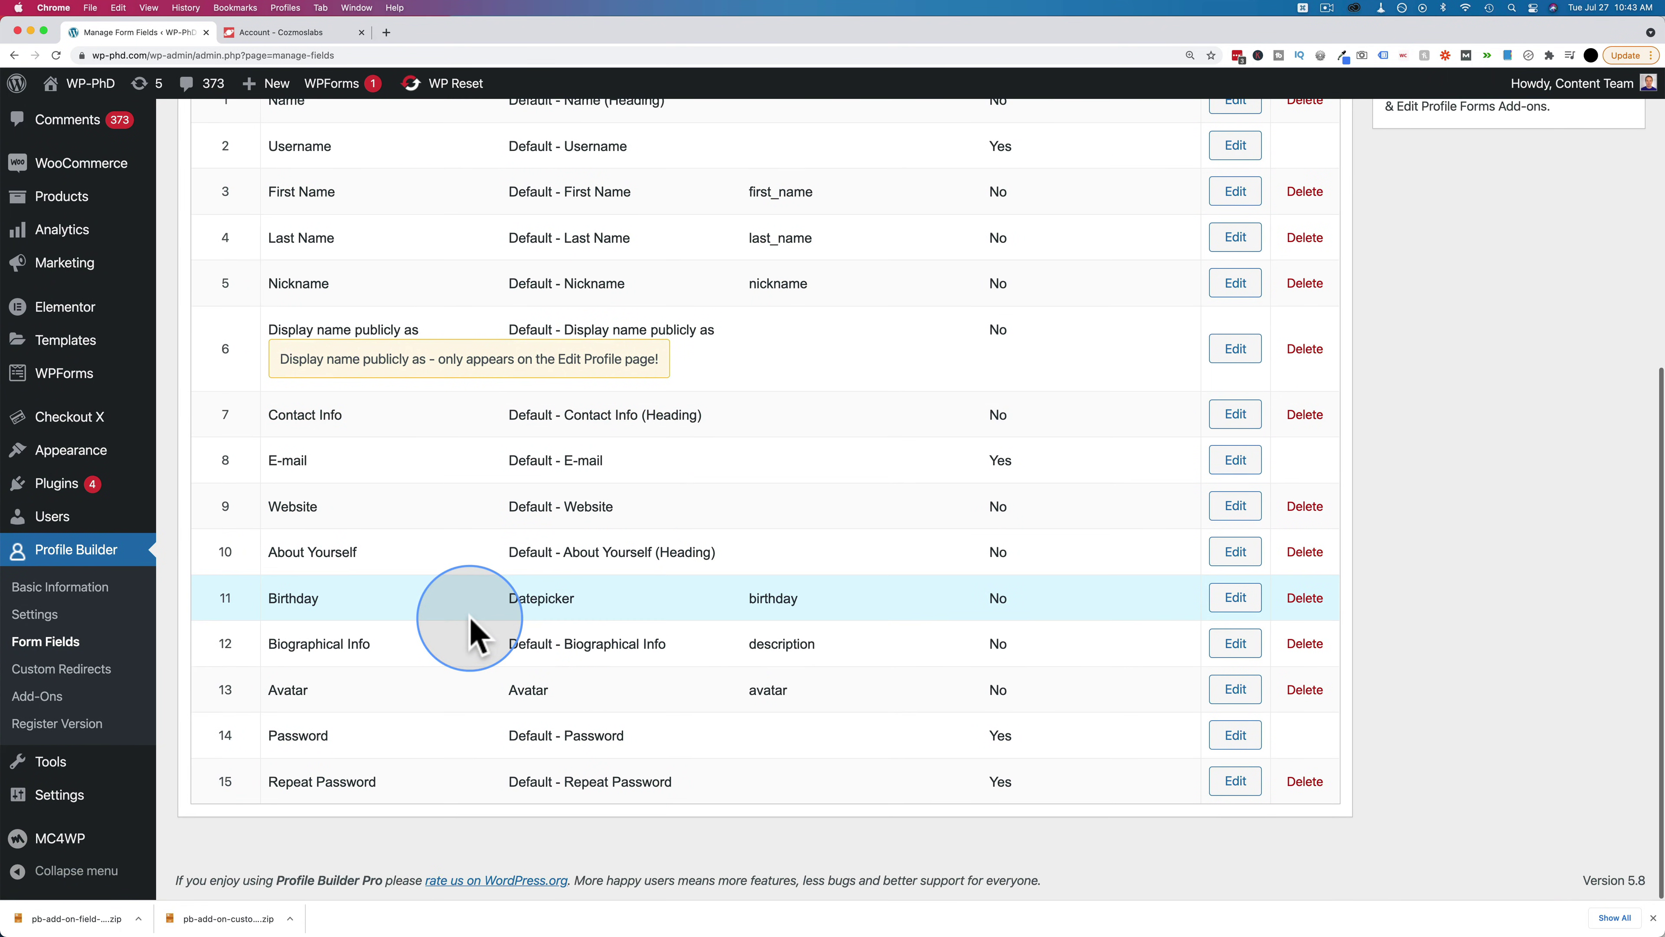
{"action": "left_click", "coordinate": [1235, 598]}
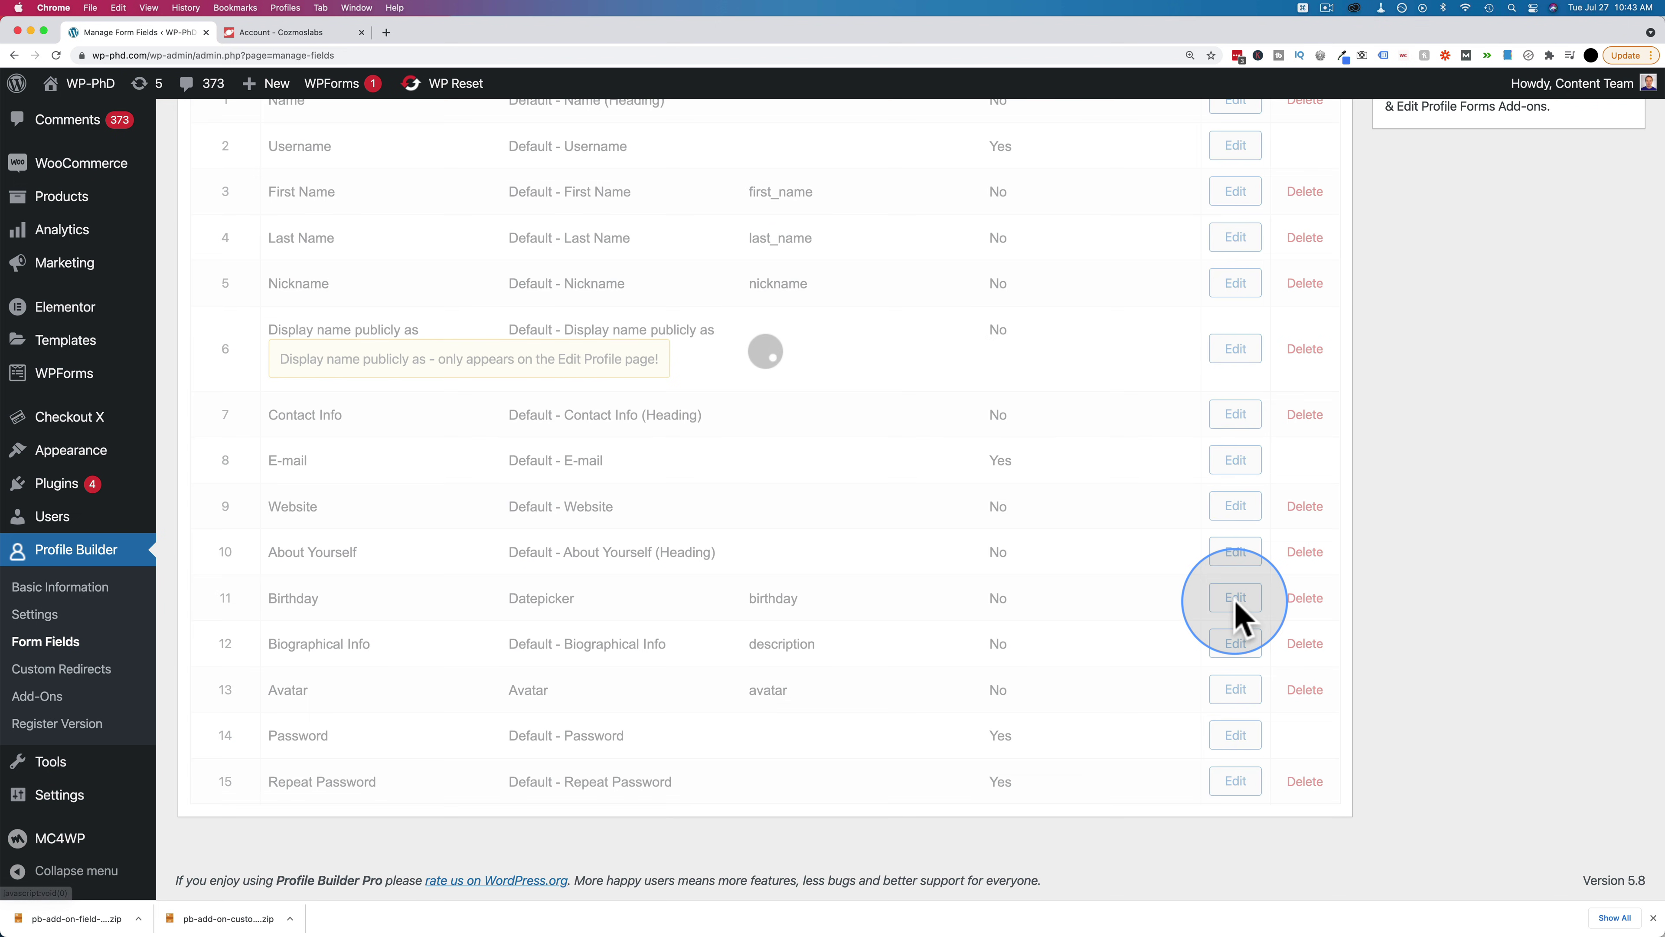
{"action": "scroll", "coordinate": [1233, 597], "scroll_direction": "down", "scroll_amount": 10}
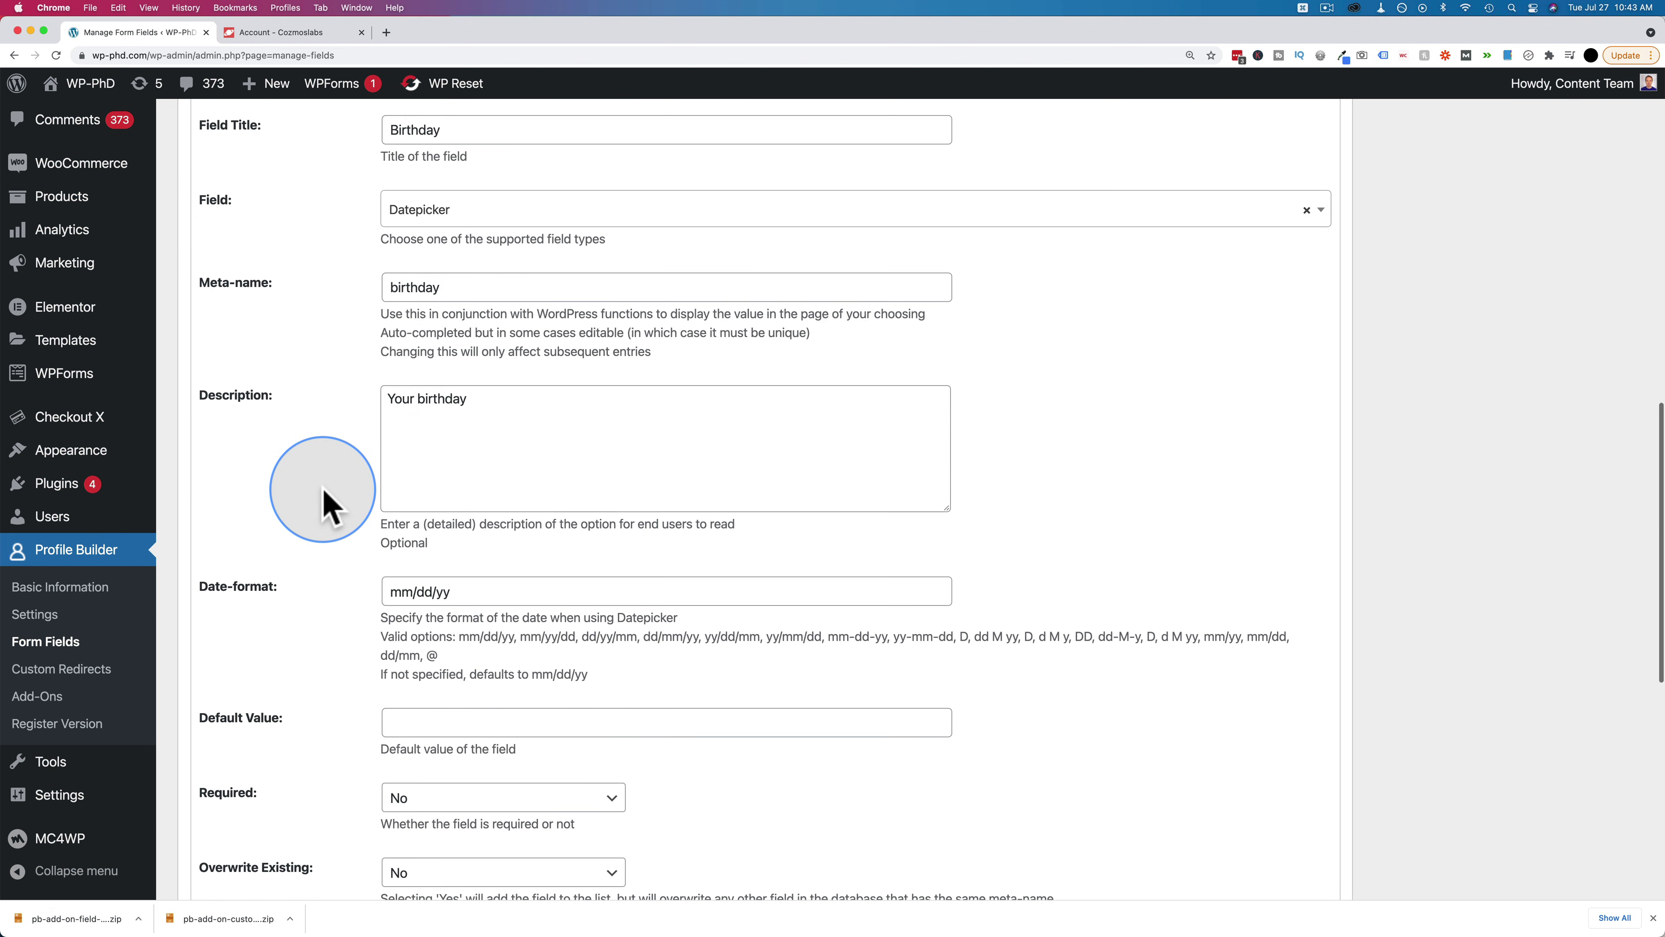
{"action": "scroll", "coordinate": [325, 507], "scroll_direction": "down", "scroll_amount": 6}
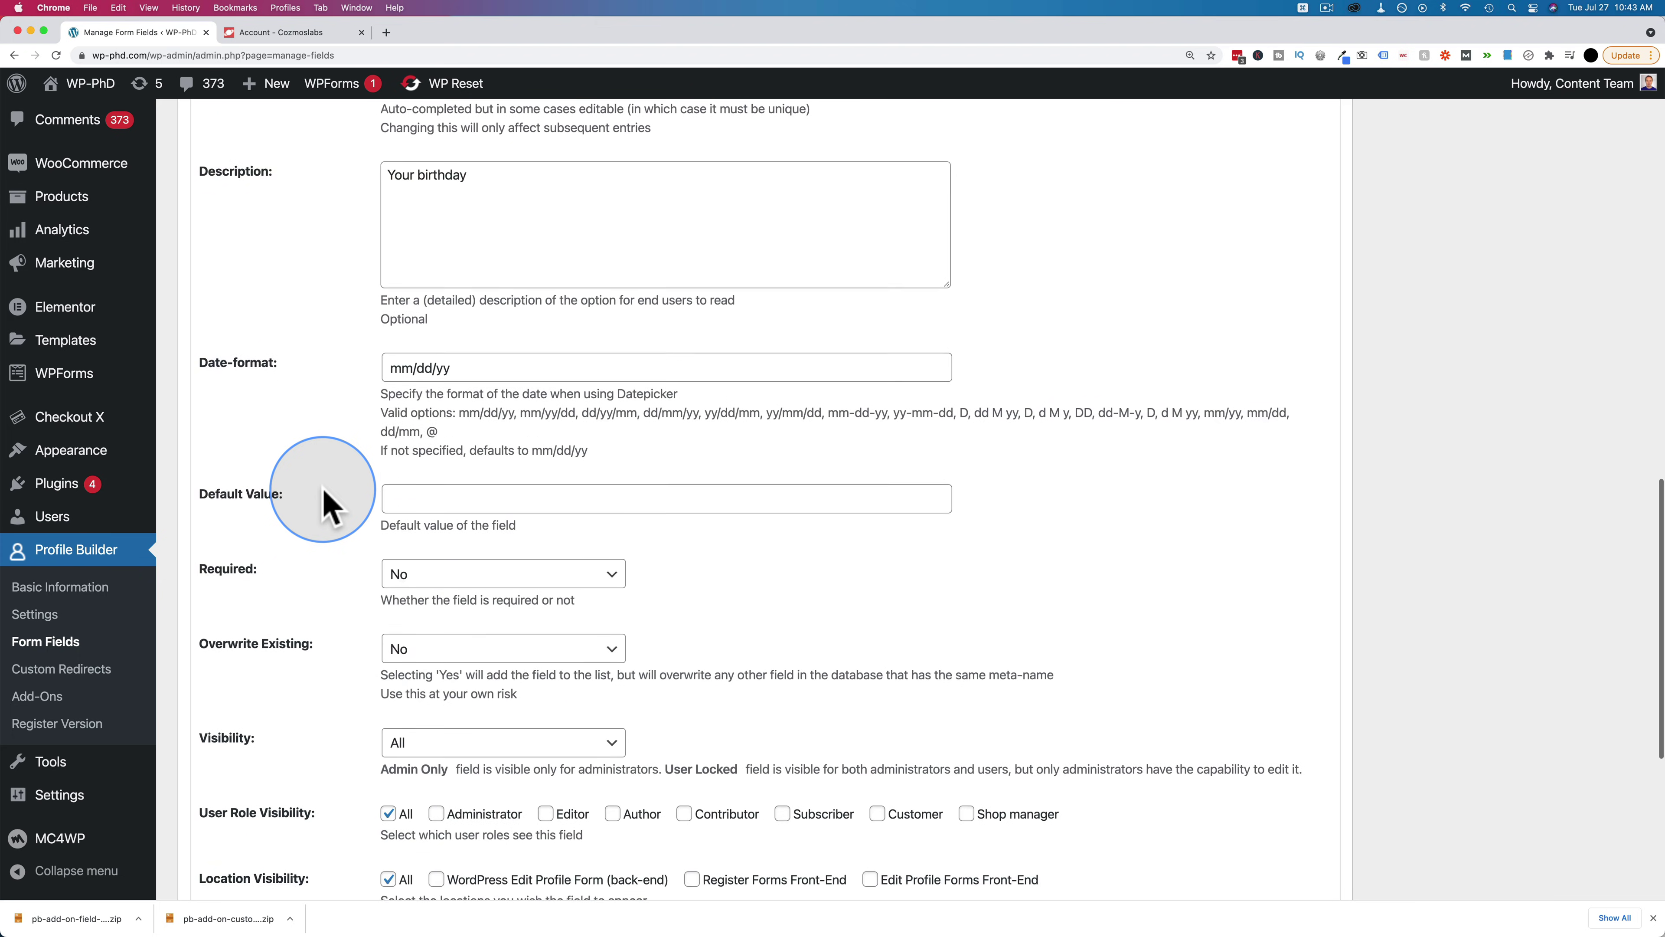
{"action": "scroll", "coordinate": [327, 501], "scroll_direction": "down", "scroll_amount": 1}
{"action": "scroll", "coordinate": [282, 138], "scroll_direction": "up", "scroll_amount": 2}
{"action": "scroll", "coordinate": [316, 186], "scroll_direction": "down", "scroll_amount": 3}
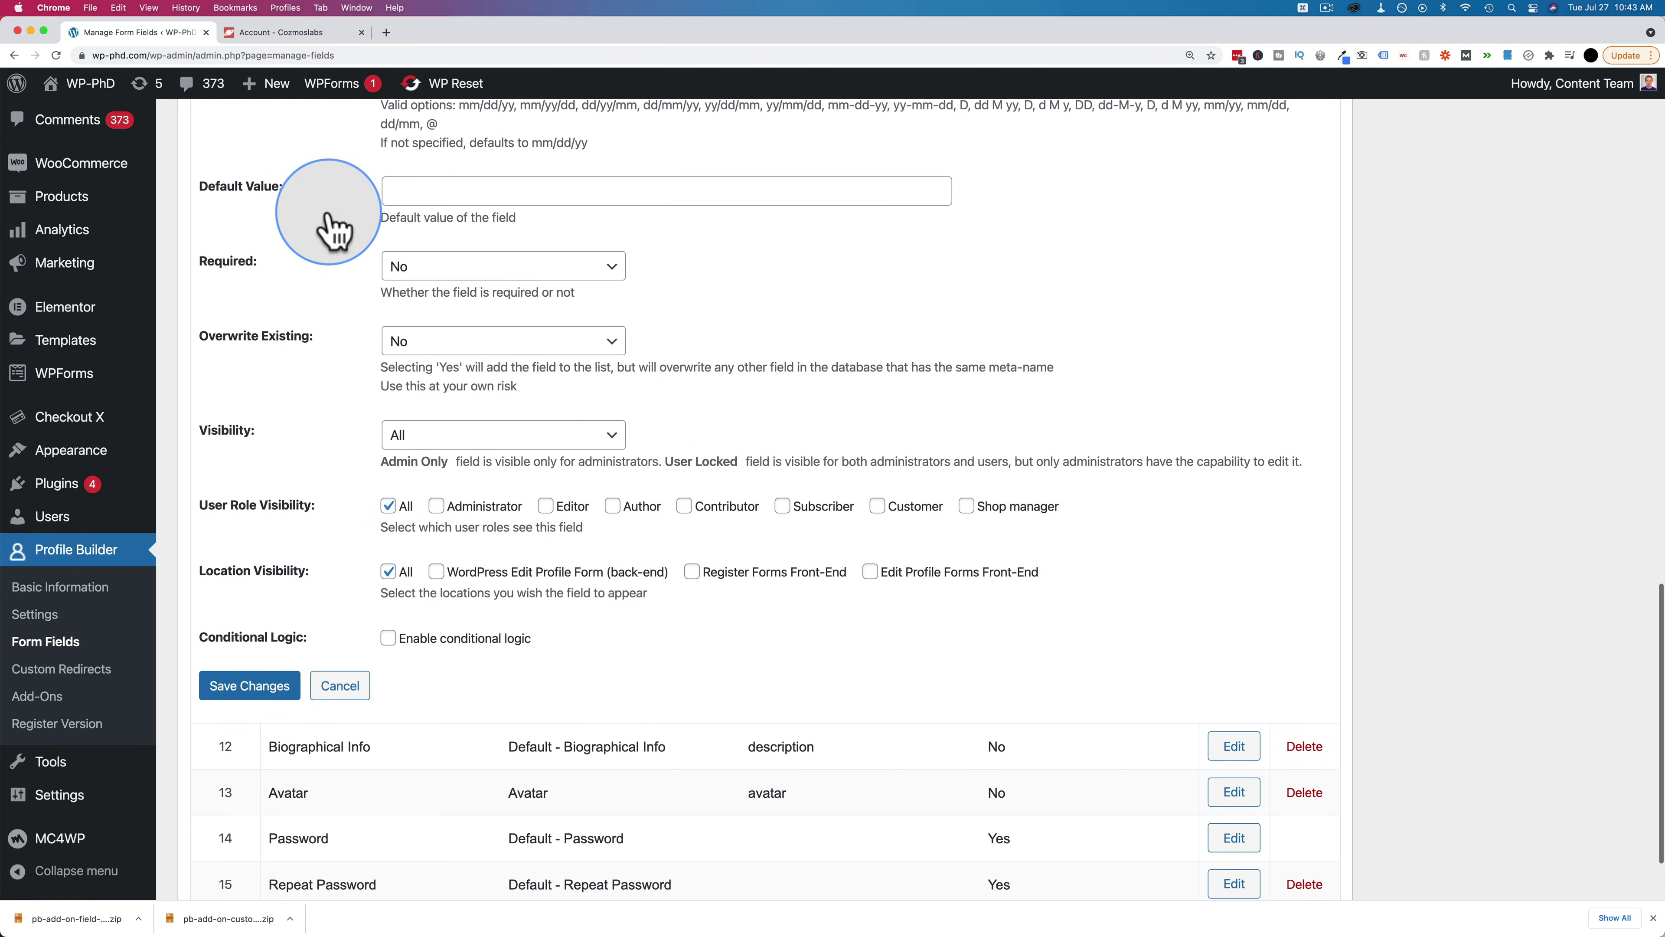
Set the Birthday field's Visibility to Admin Only, leaving roles and locations at All
{"action": "left_click_drag", "start_coordinate": [217, 432], "coordinate": [266, 452]}
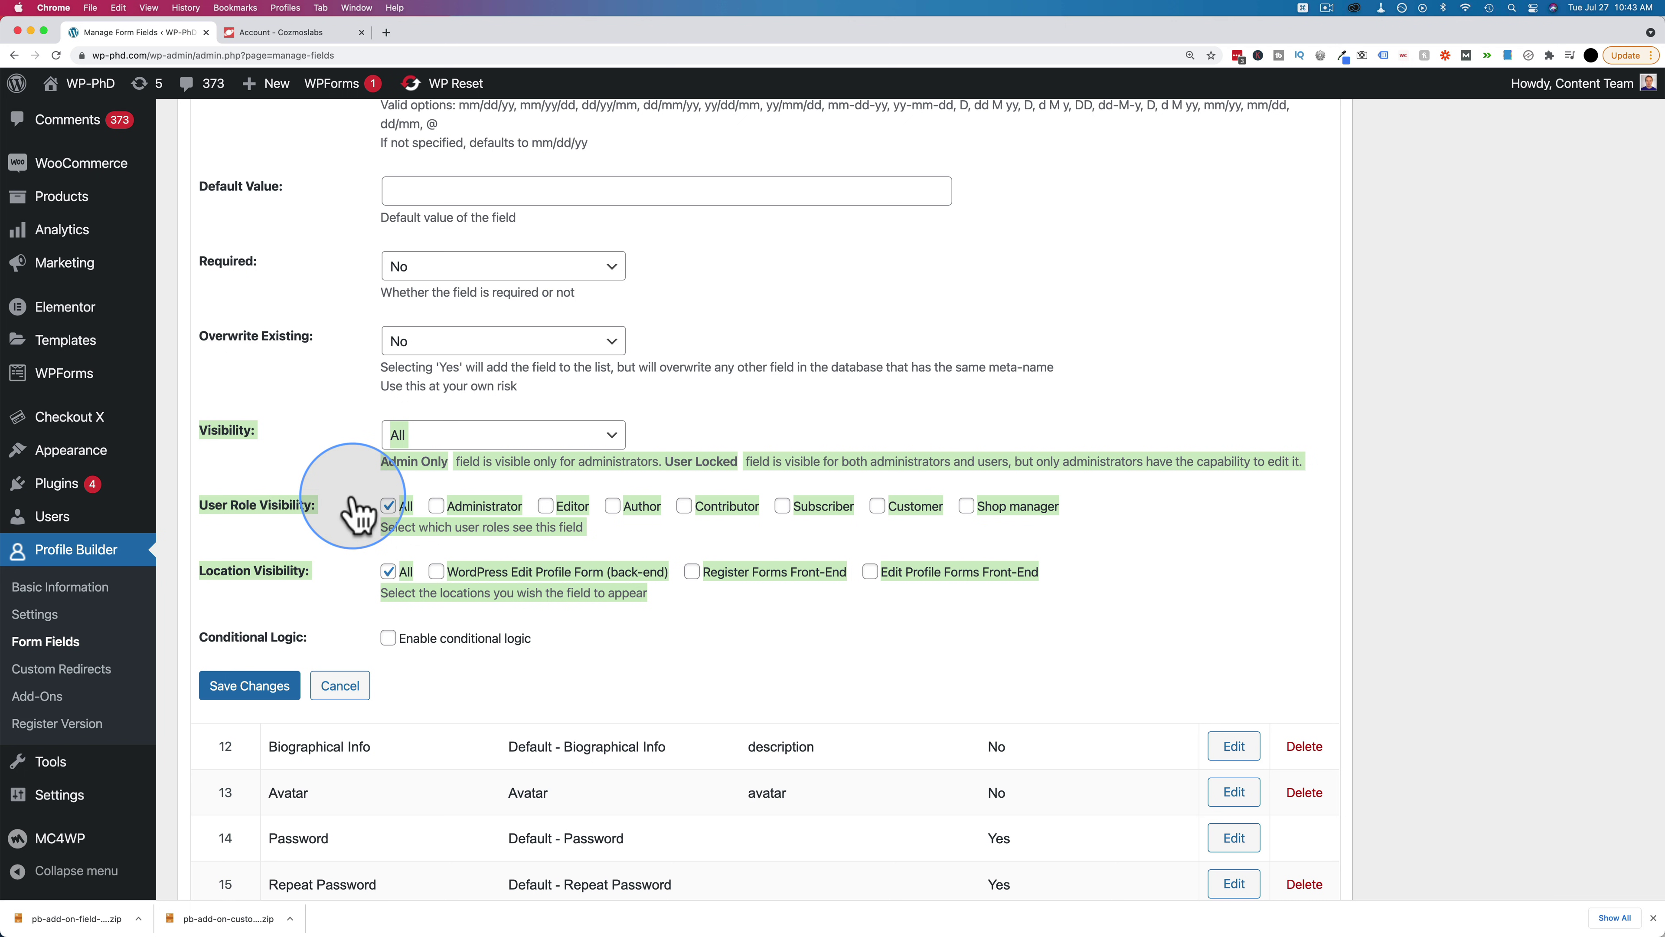
{"action": "left_click", "coordinate": [304, 453]}
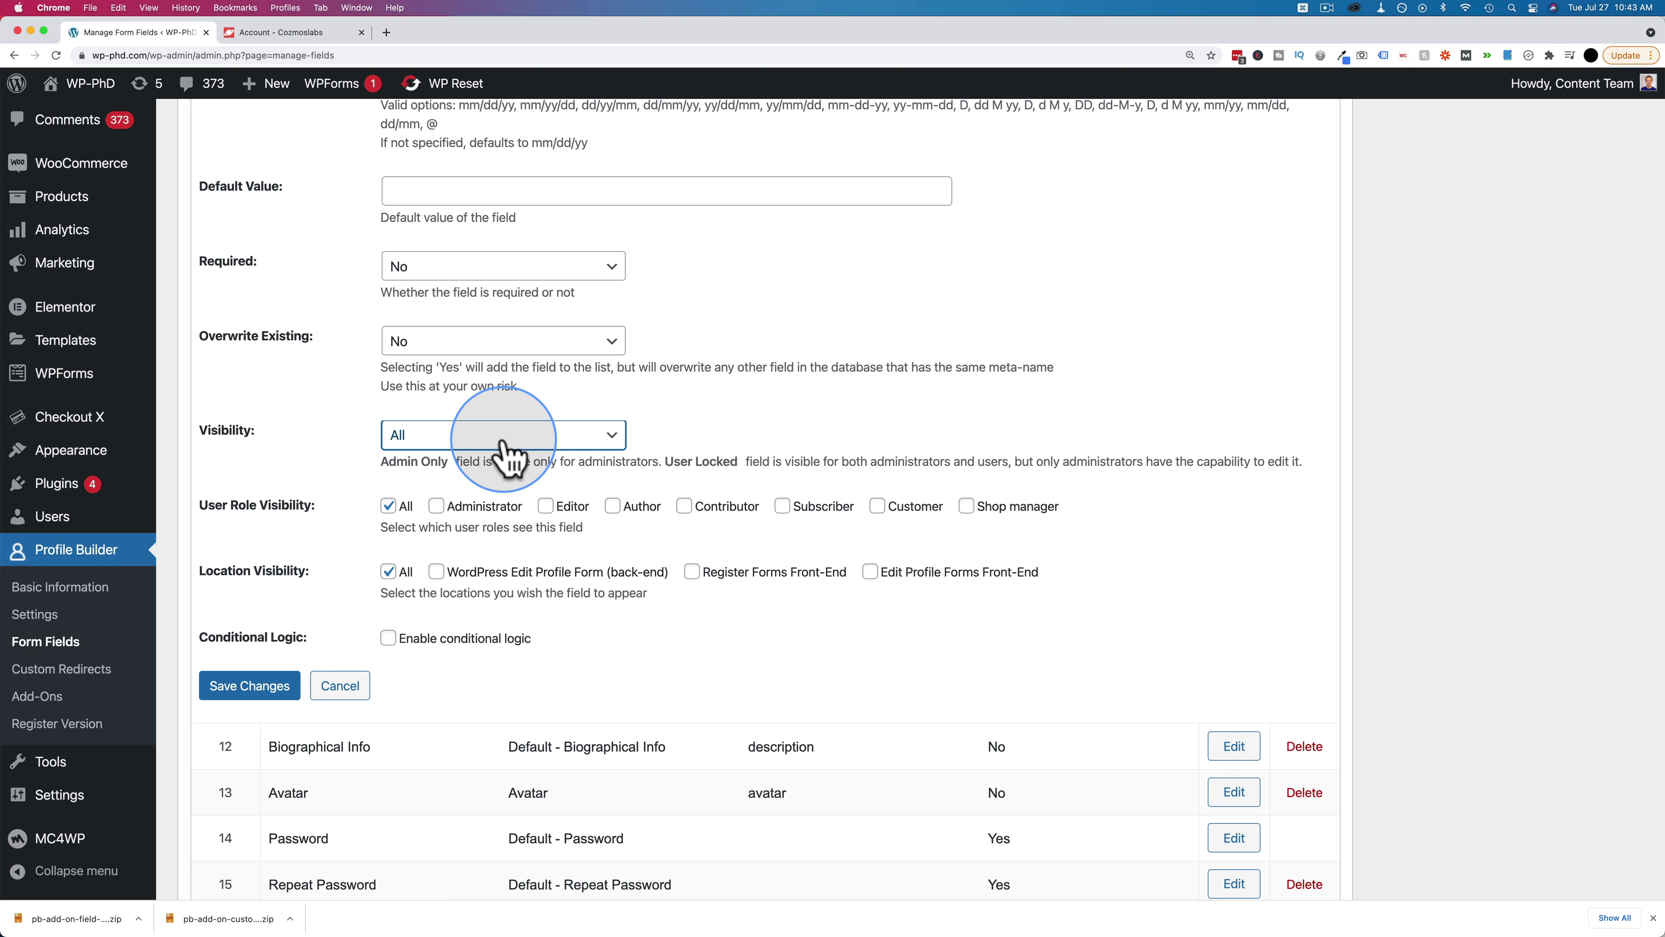
{"action": "left_click", "coordinate": [503, 444]}
{"action": "left_click", "coordinate": [413, 459]}
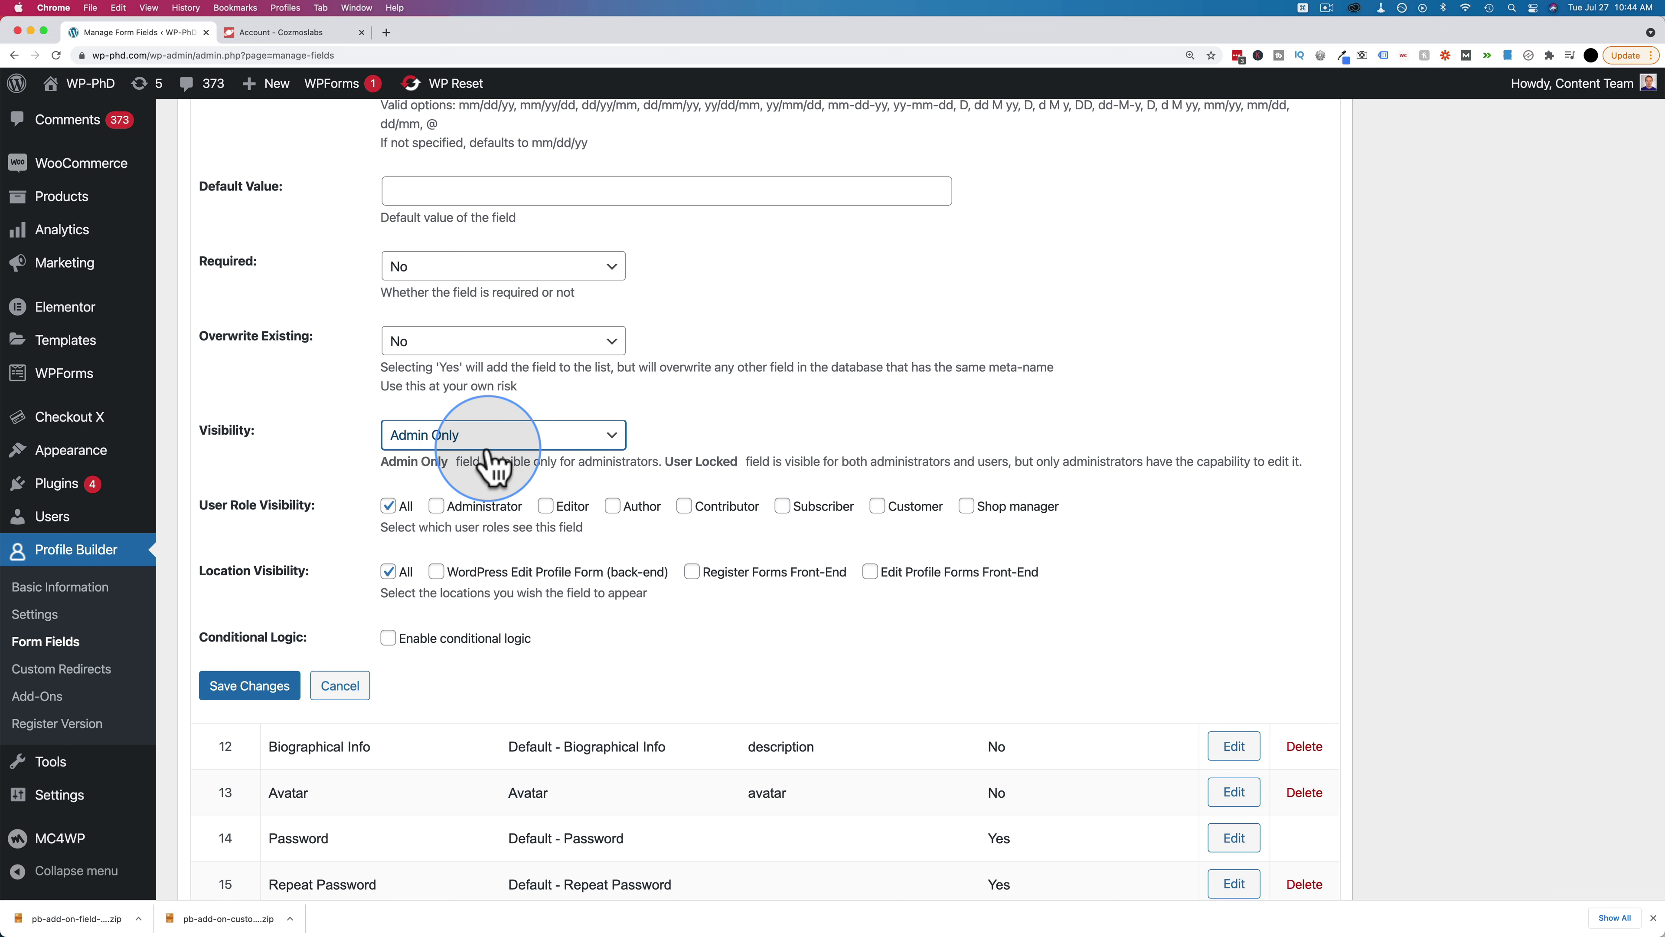
Change Birthday's Visibility to User Locked, try the location checkboxes, then restore All locations
{"action": "left_click", "coordinate": [446, 436]}
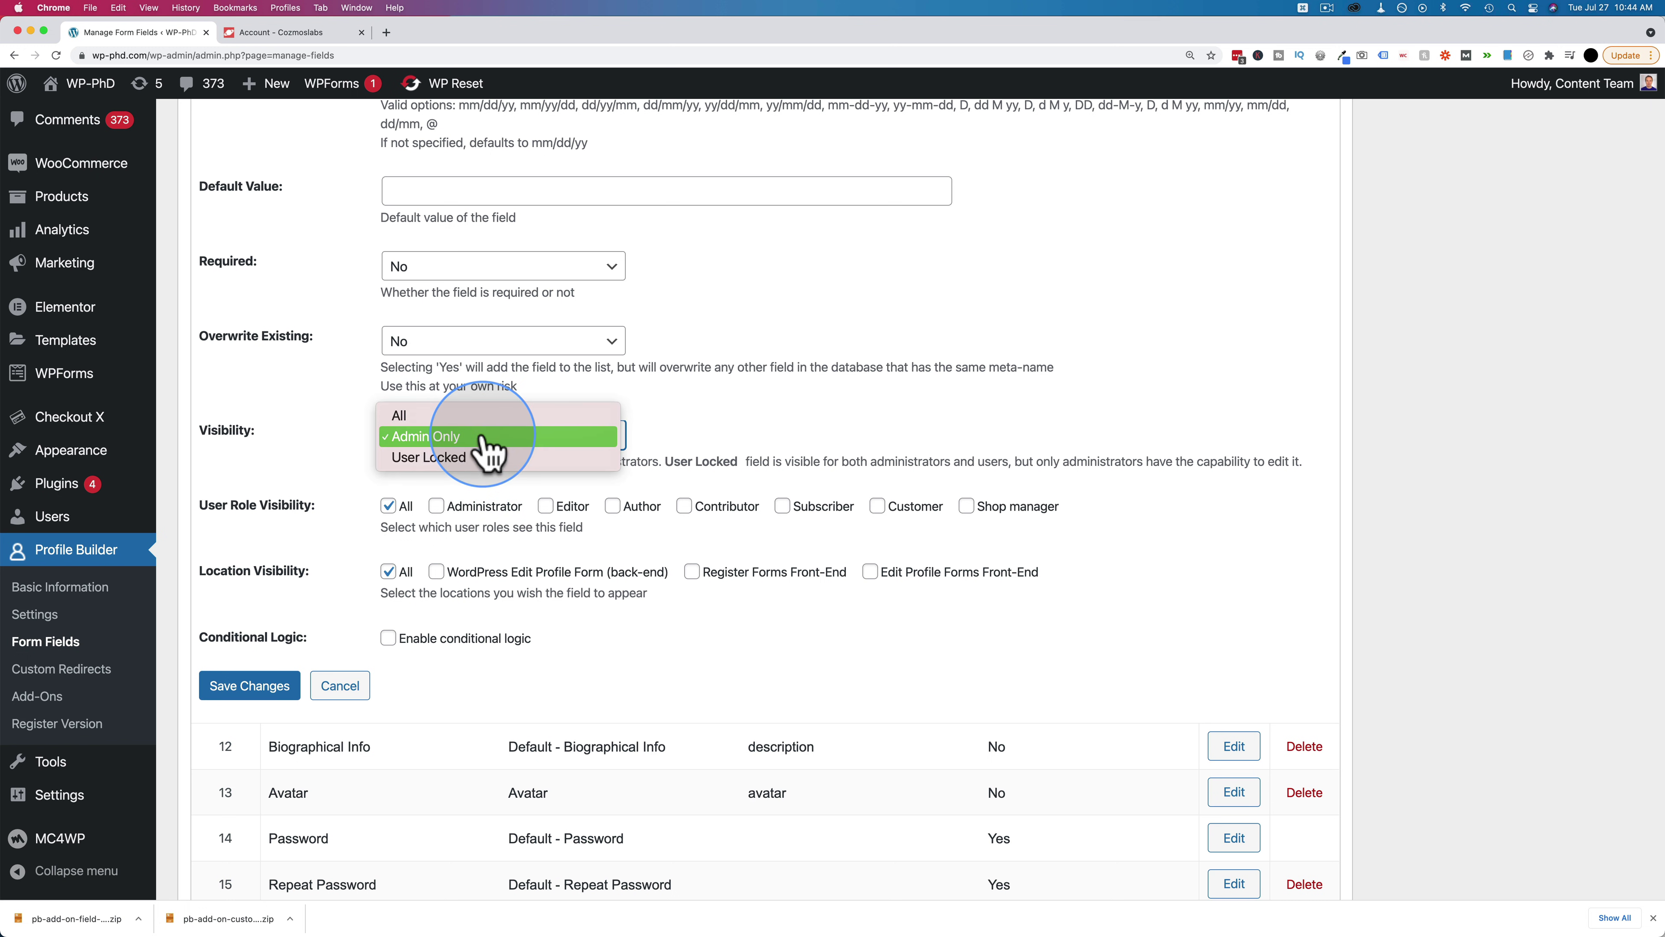
{"action": "left_click", "coordinate": [420, 460]}
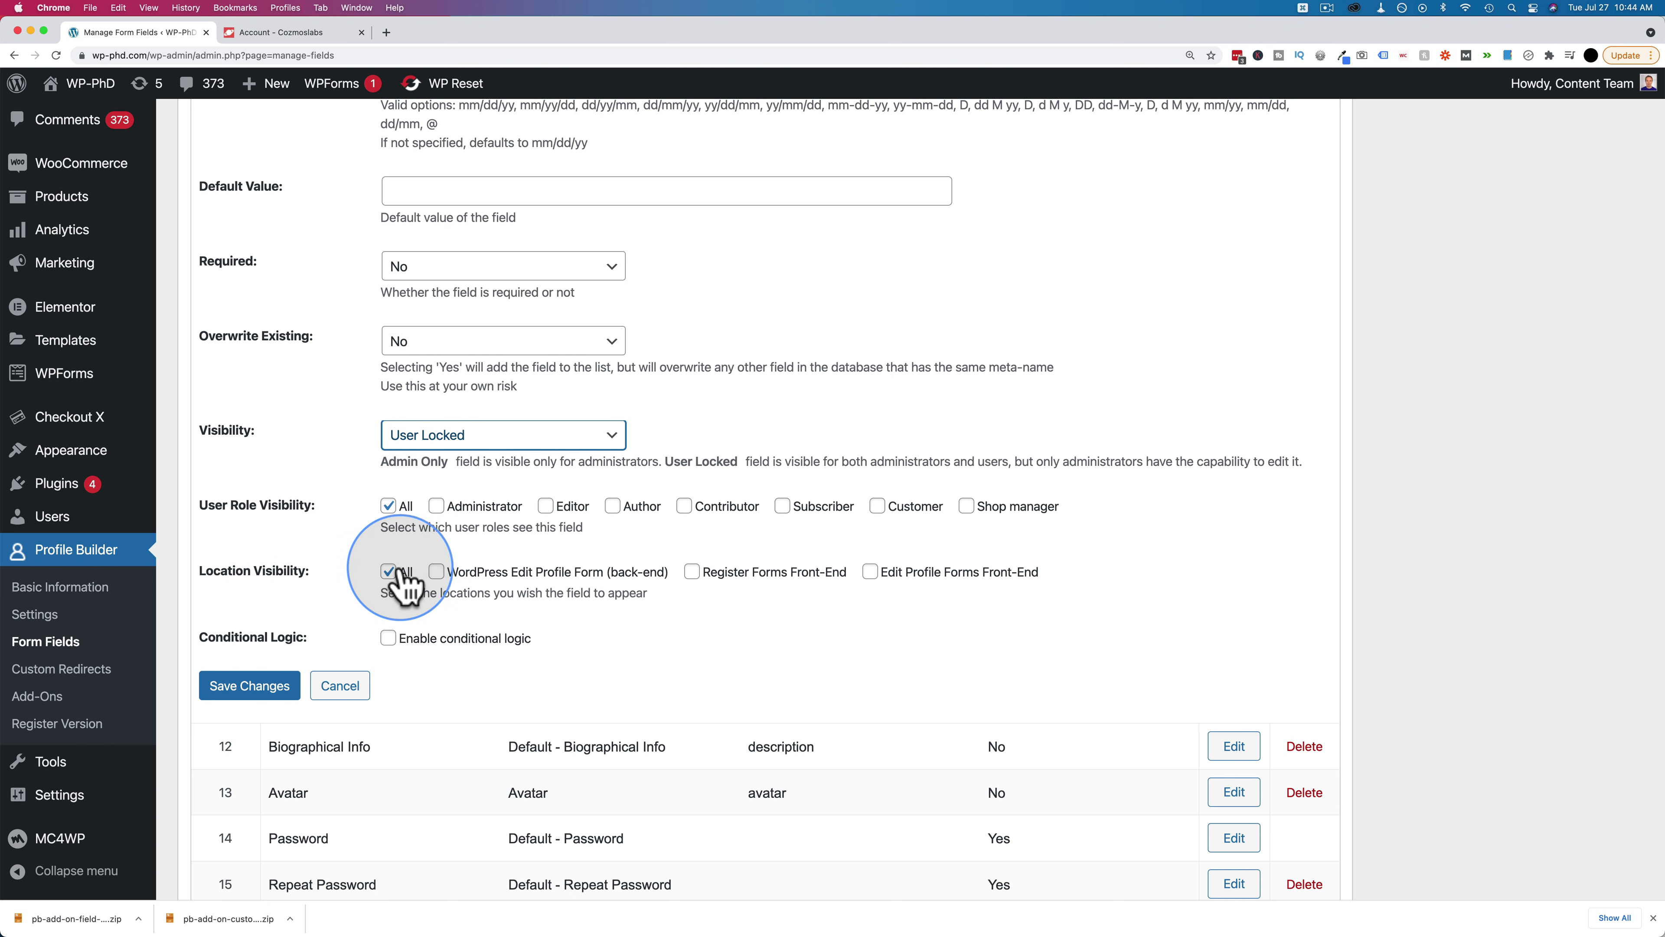
{"action": "left_click", "coordinate": [436, 572]}
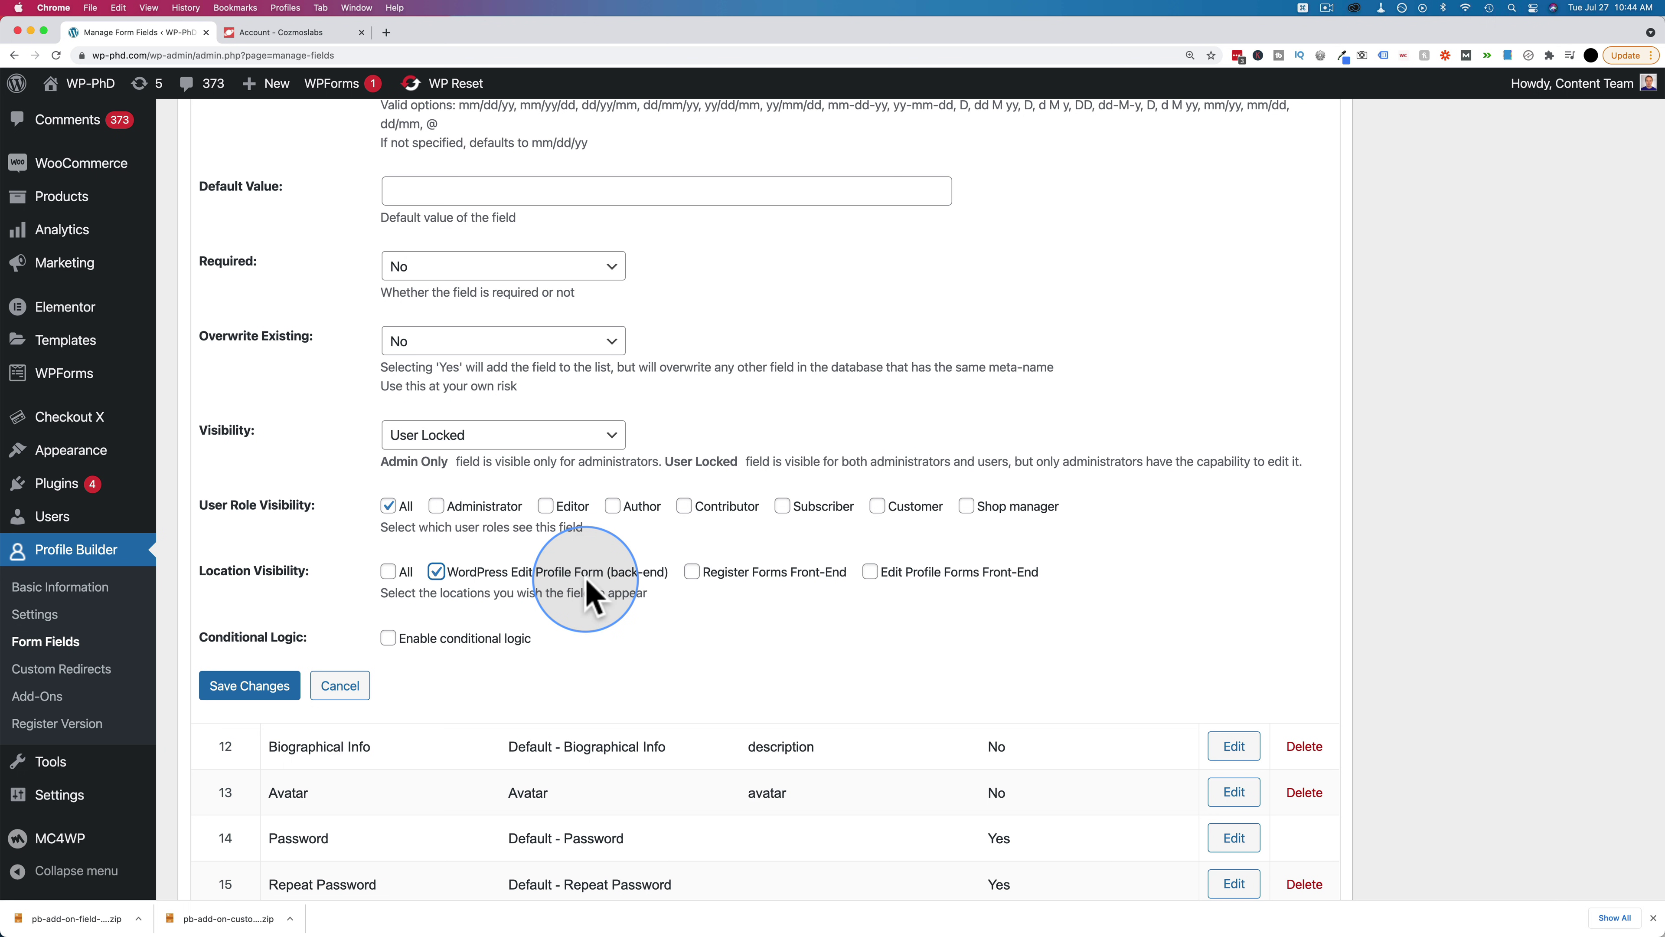
{"action": "left_click", "coordinate": [436, 572]}
{"action": "left_click", "coordinate": [691, 572]}
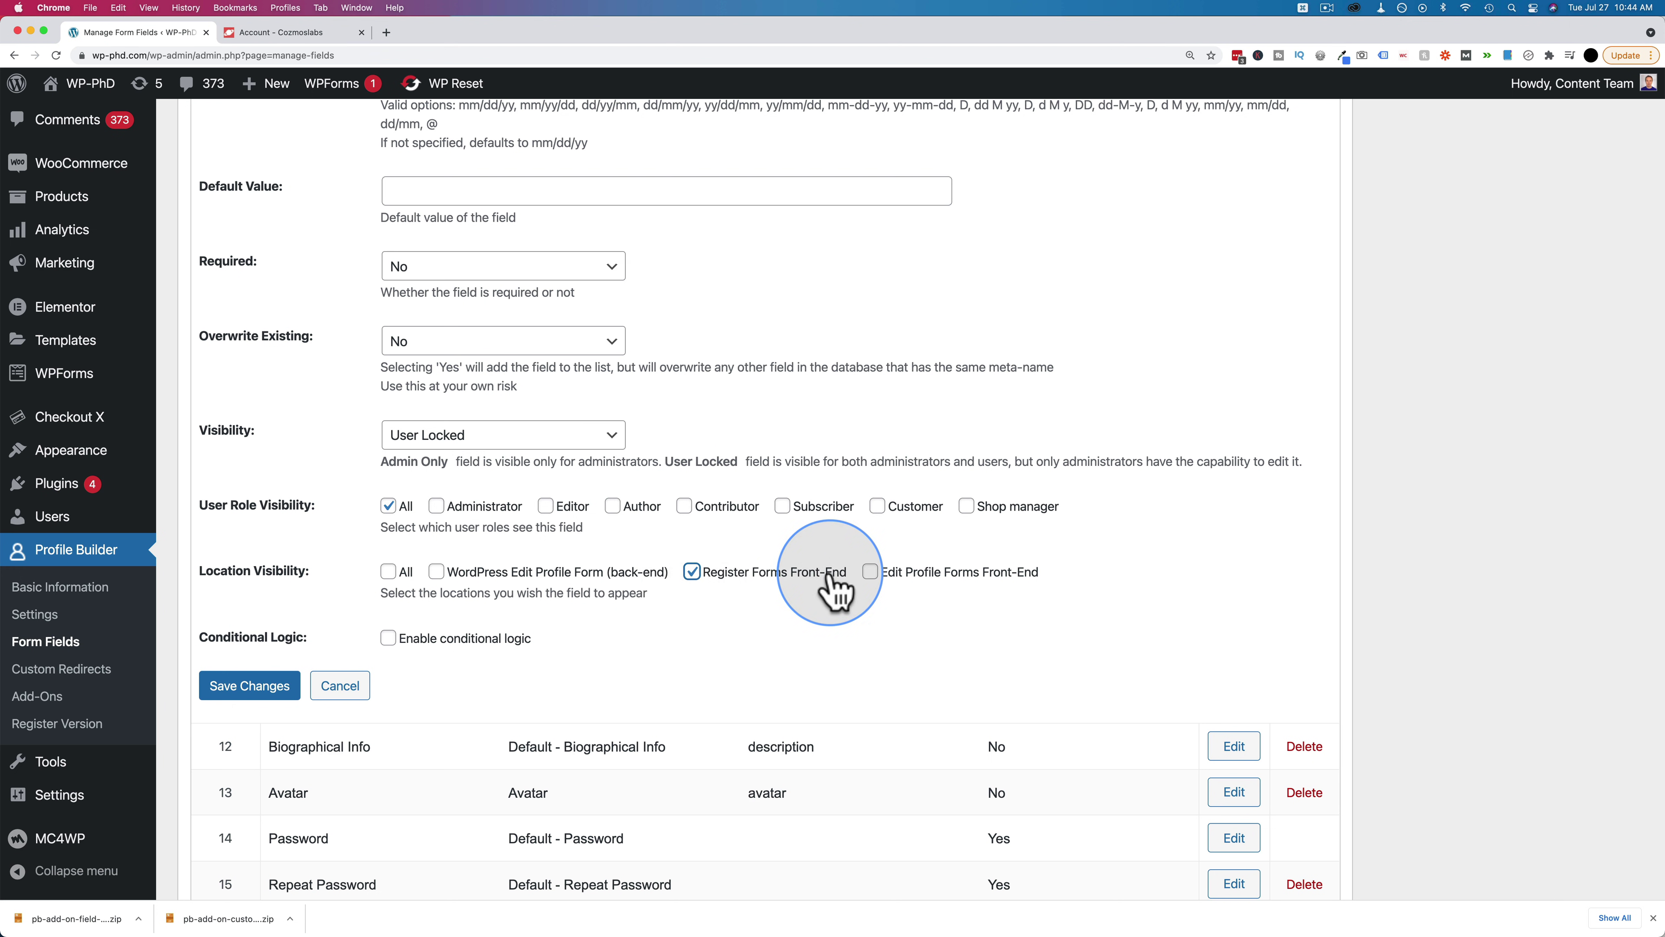
{"action": "left_click", "coordinate": [705, 580]}
{"action": "left_click", "coordinate": [869, 573]}
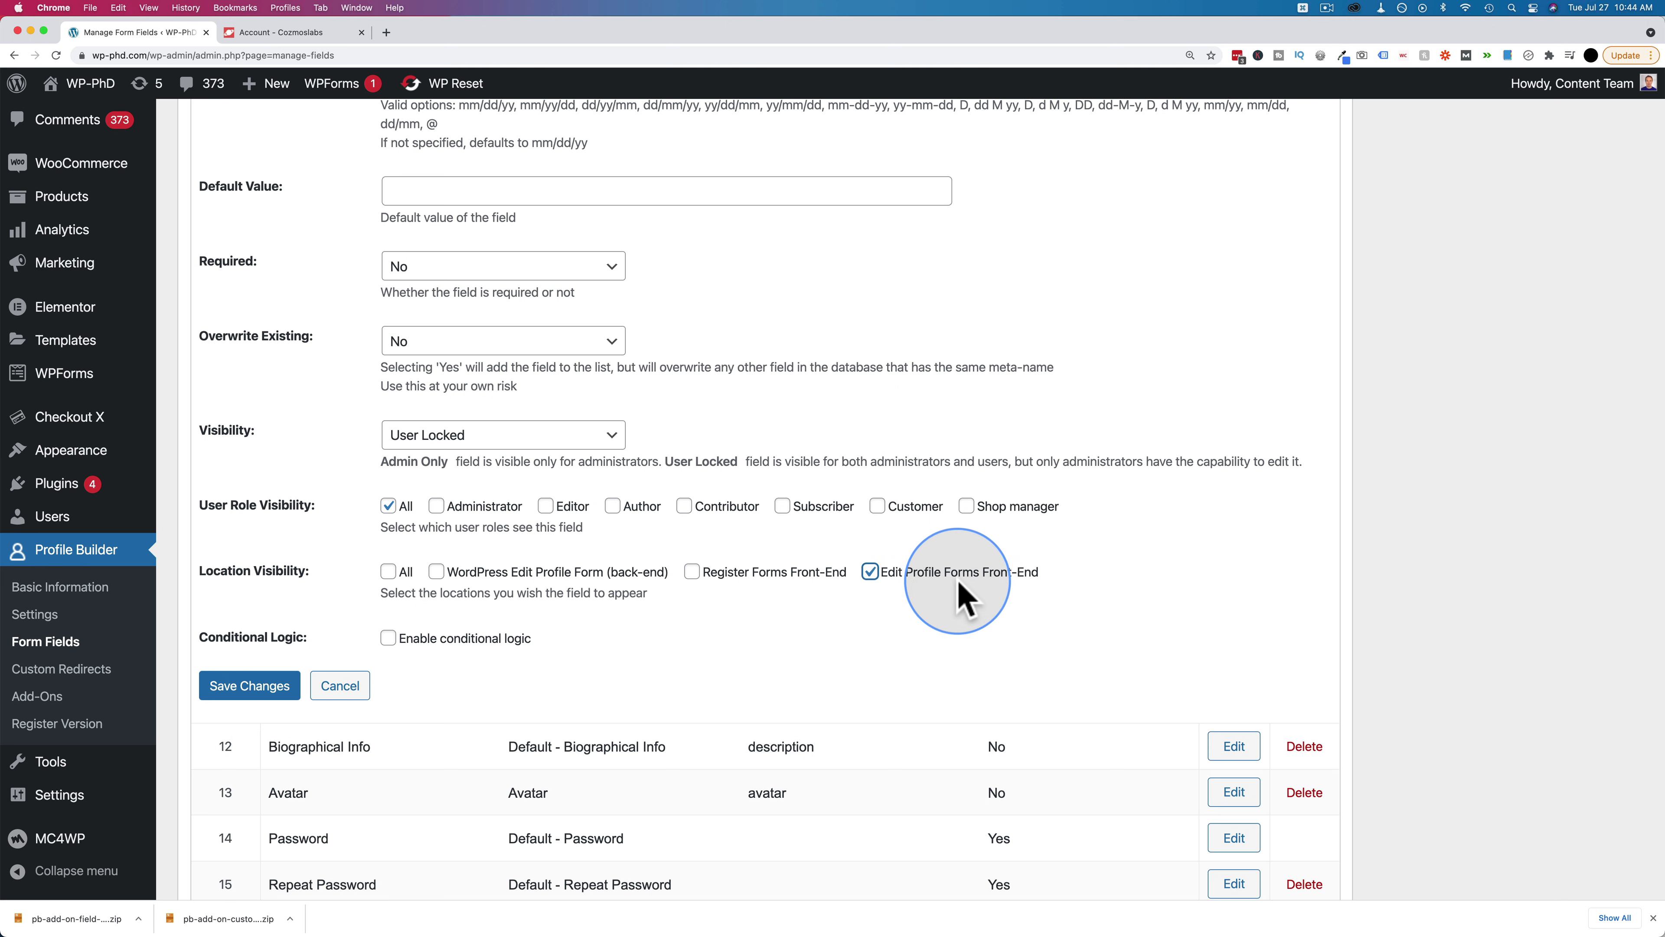
{"action": "left_click", "coordinate": [389, 572]}
Save the Birthday field's changes
{"action": "left_click", "coordinate": [255, 689]}
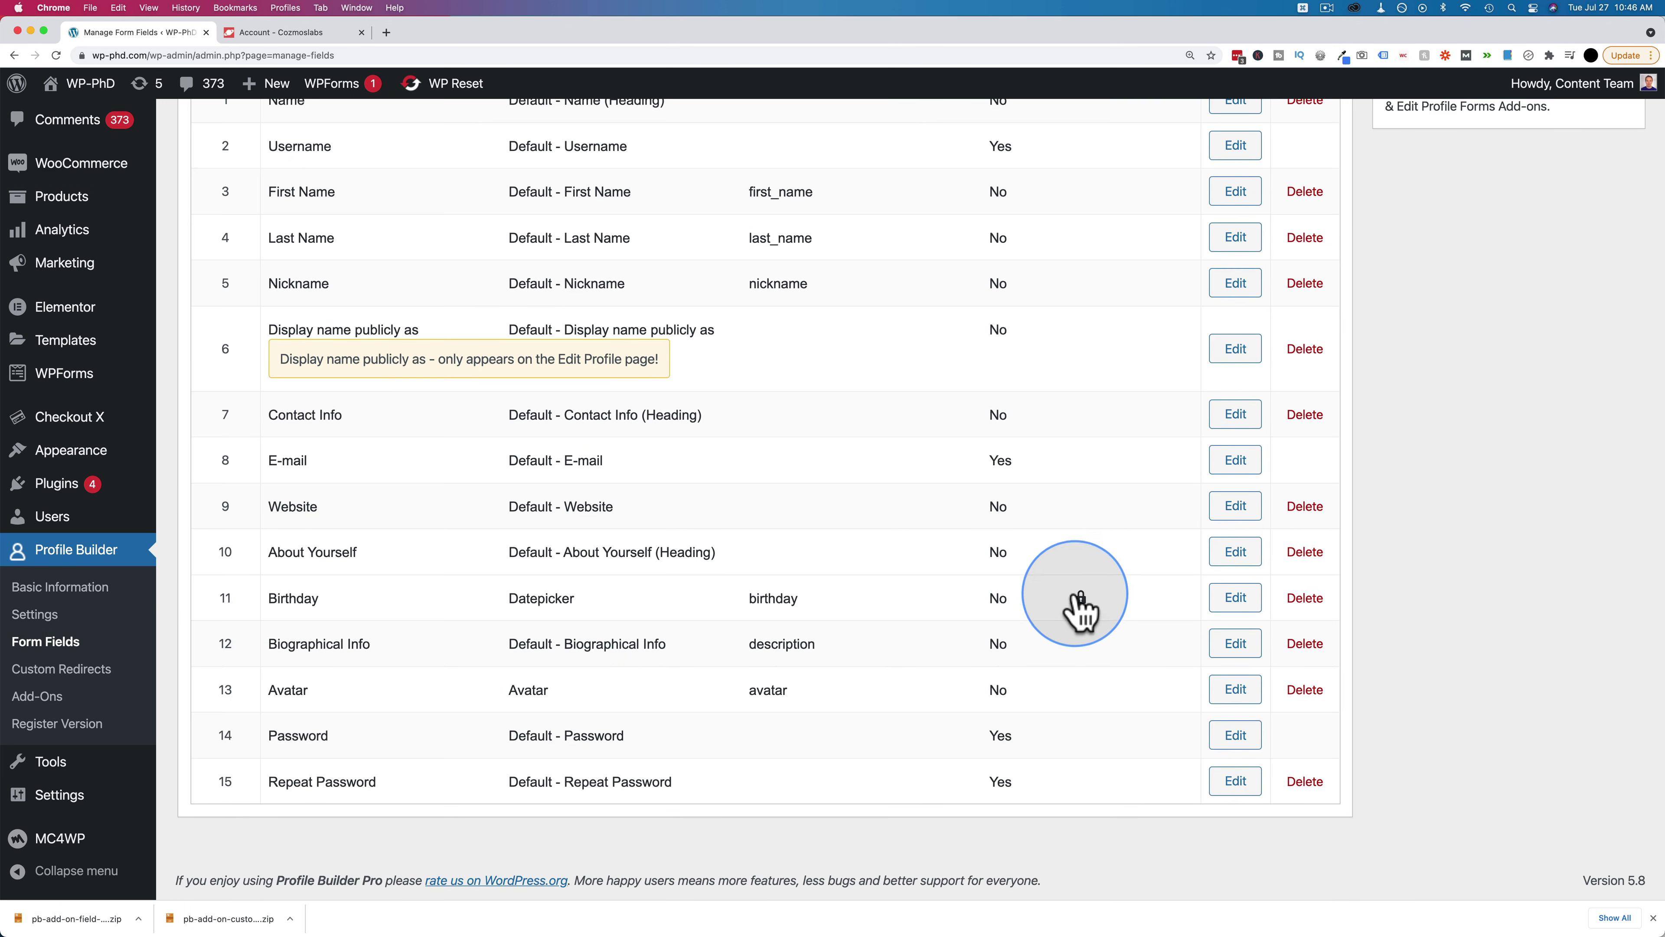
{"action": "scroll", "coordinate": [1088, 607], "scroll_direction": "up", "scroll_amount": 5}
{"action": "scroll", "coordinate": [1085, 610], "scroll_direction": "down", "scroll_amount": 5}
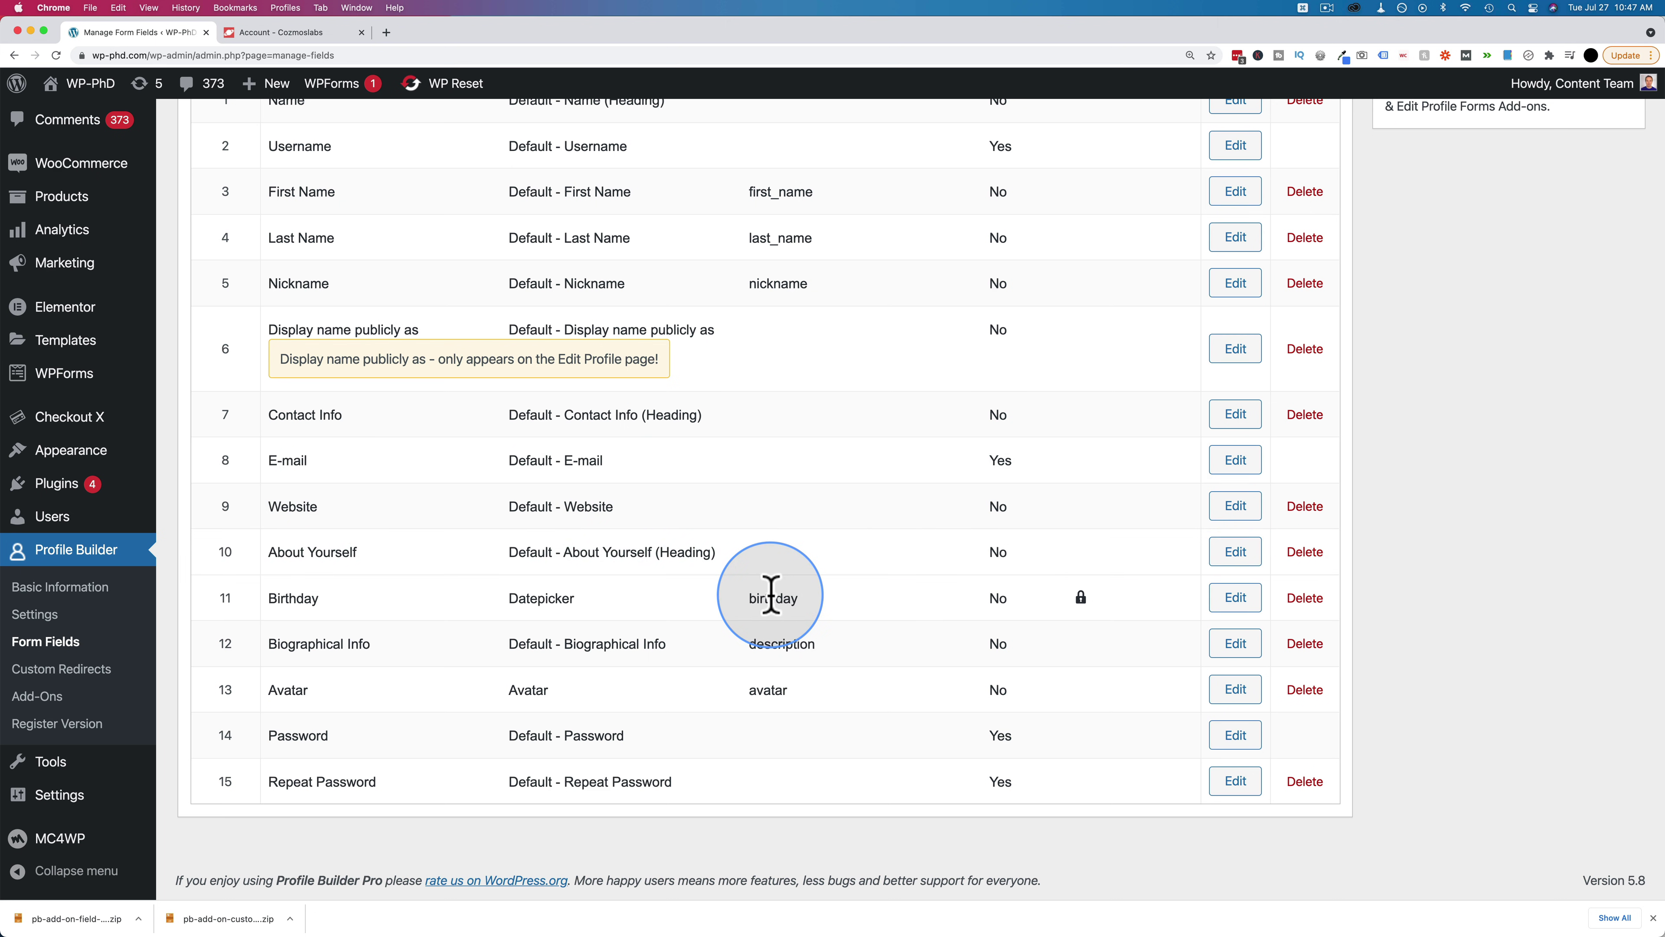
{"action": "key", "text": "super+grave"}
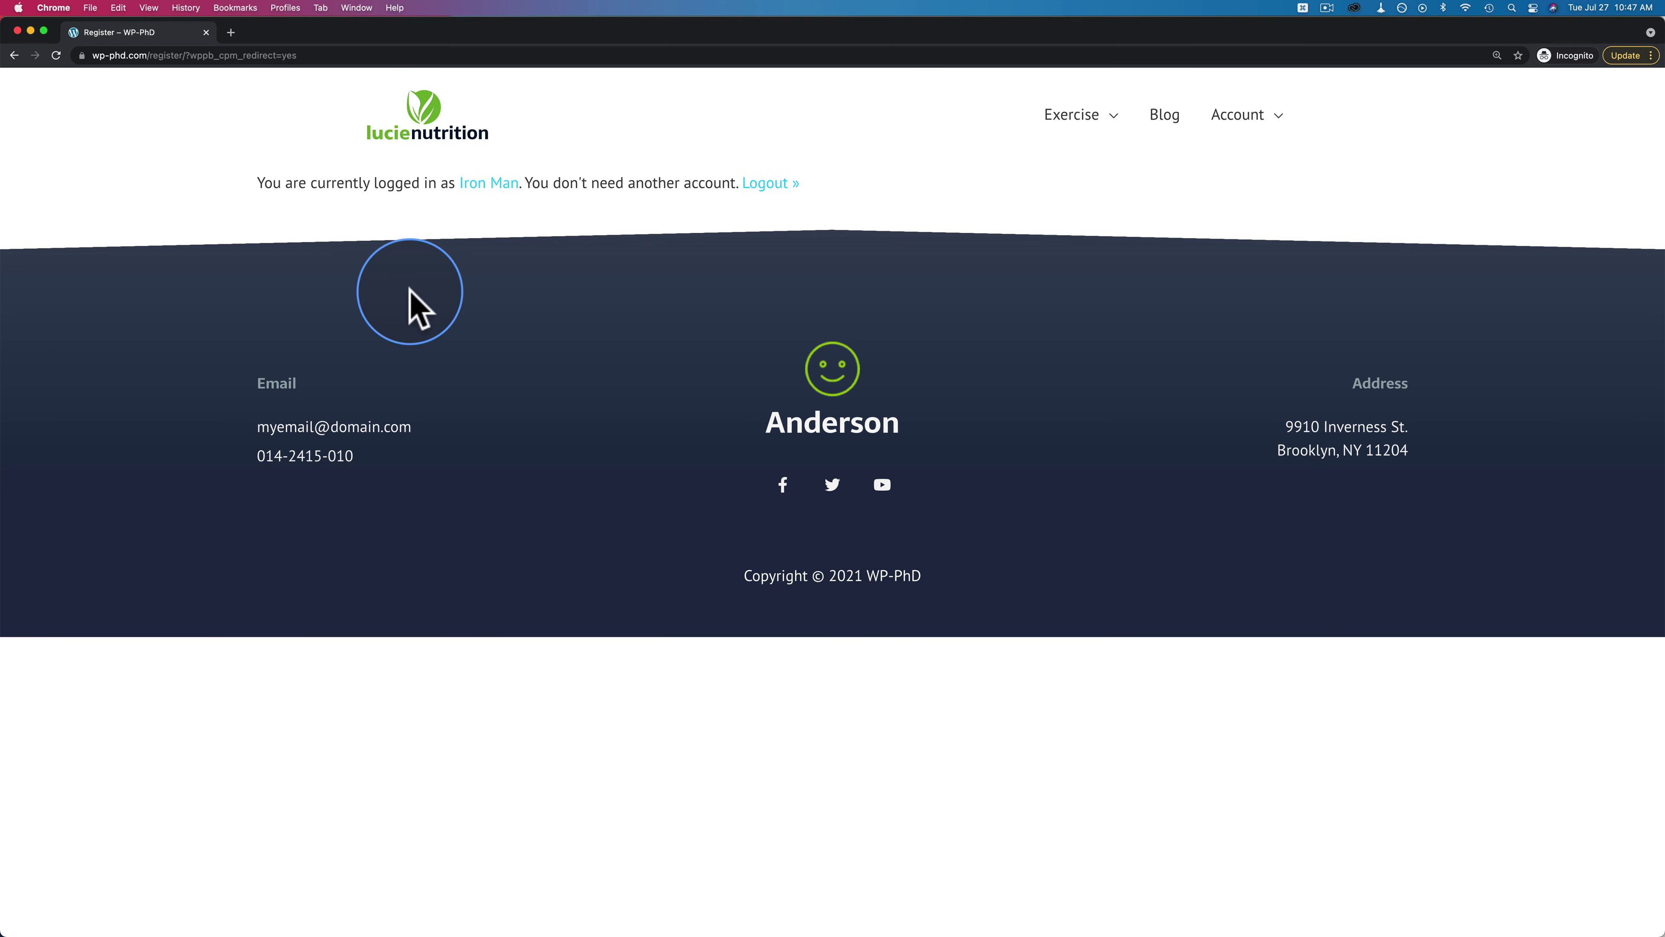
In the front-end Edit Profile – iFrame popup, inspect the read-only locked Birthday value
{"action": "left_click", "coordinate": [483, 186]}
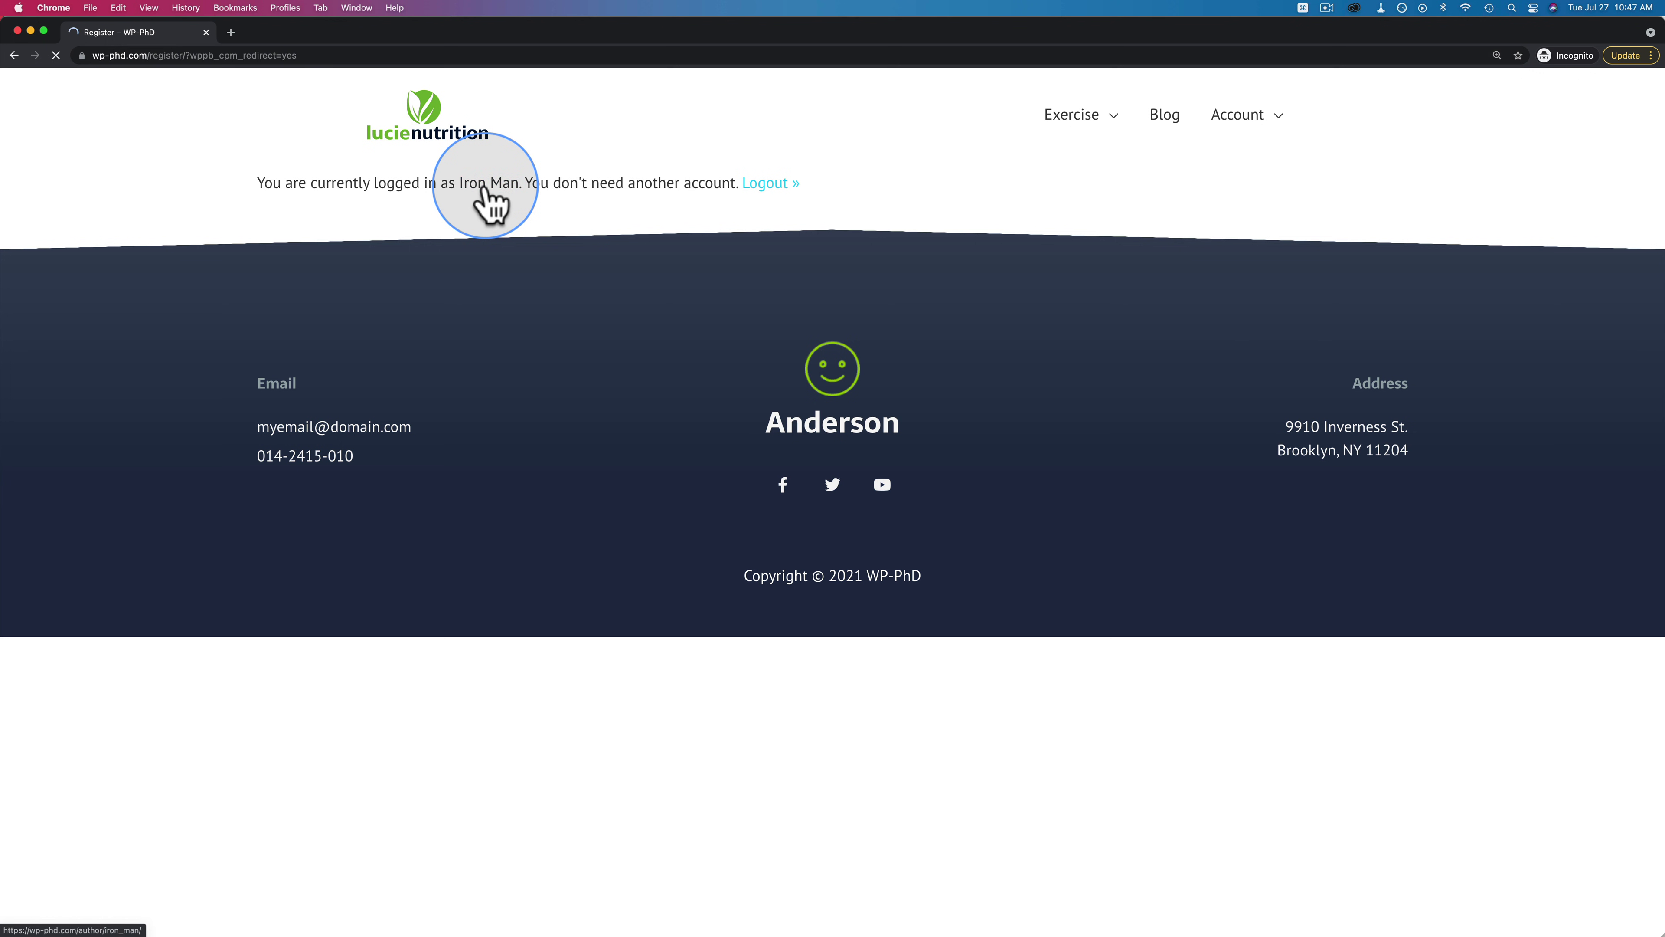
{"action": "mouse_move", "coordinate": [1252, 131]}
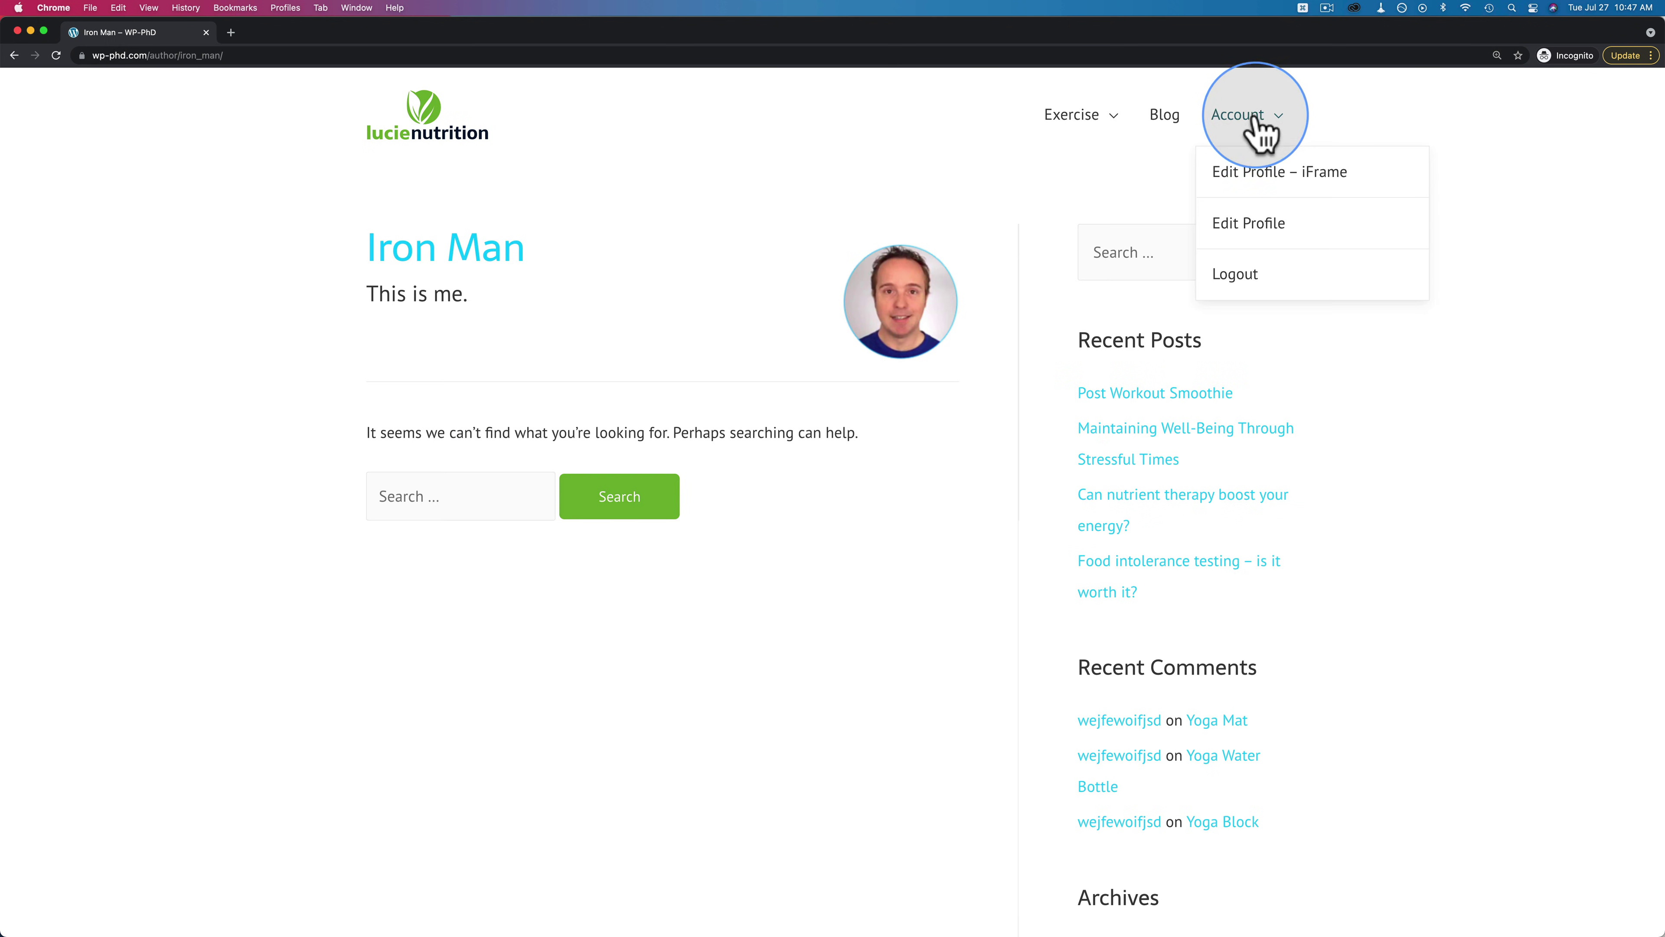
{"action": "left_click", "coordinate": [1319, 174]}
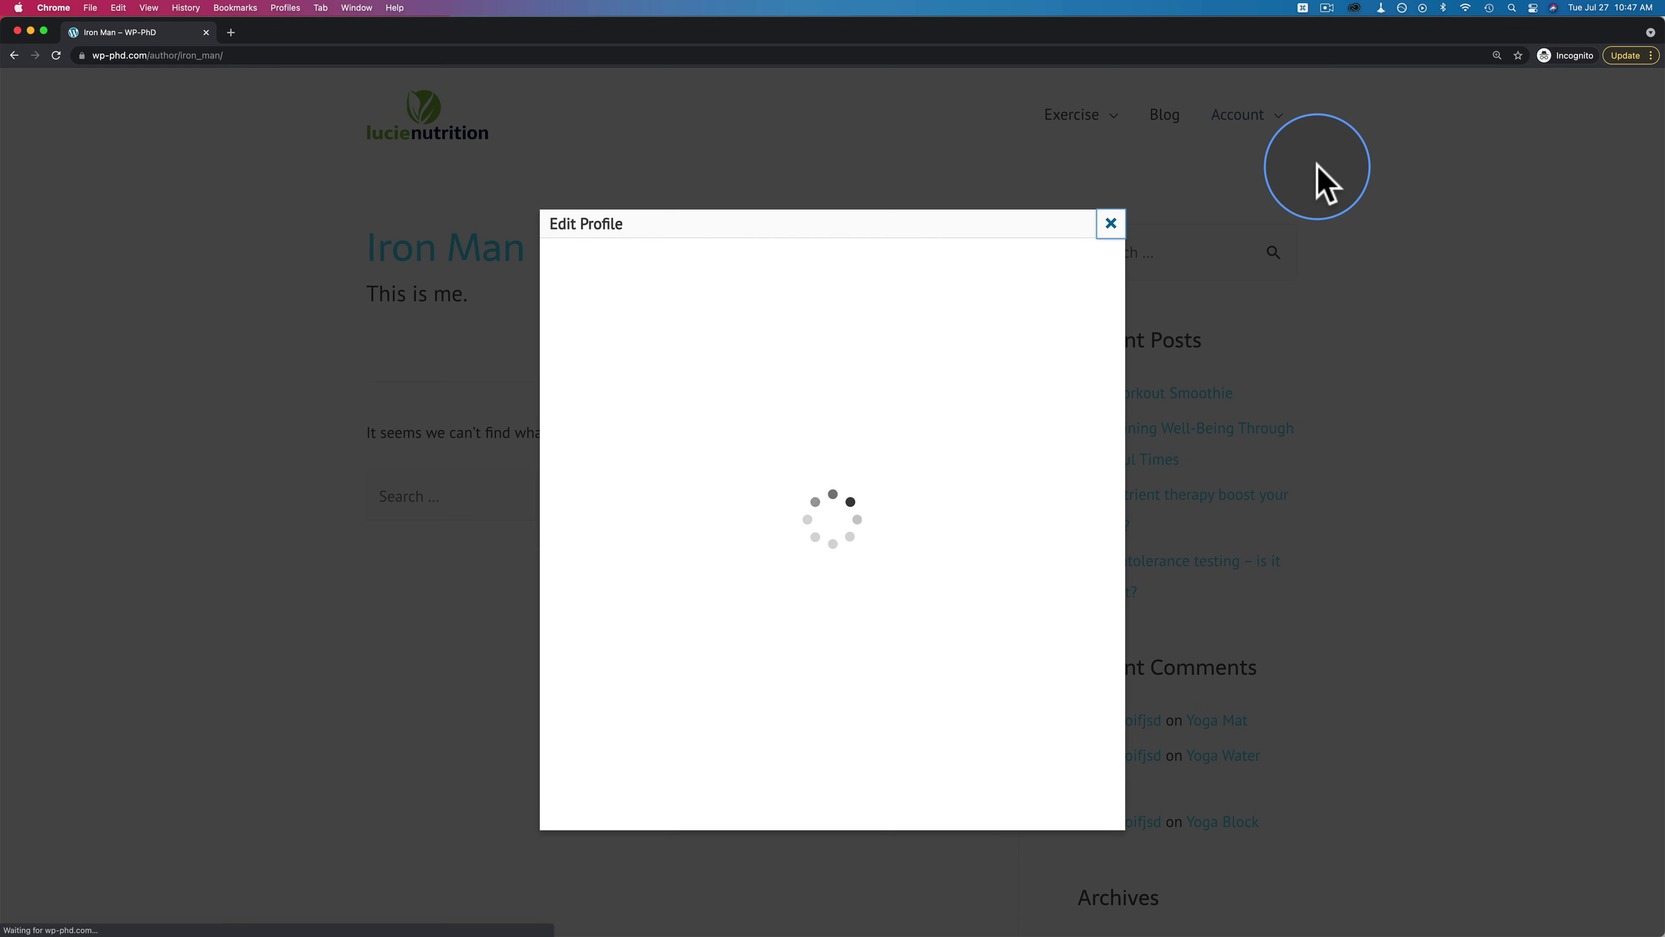
{"action": "scroll", "coordinate": [650, 407], "scroll_direction": "down", "scroll_amount": 10}
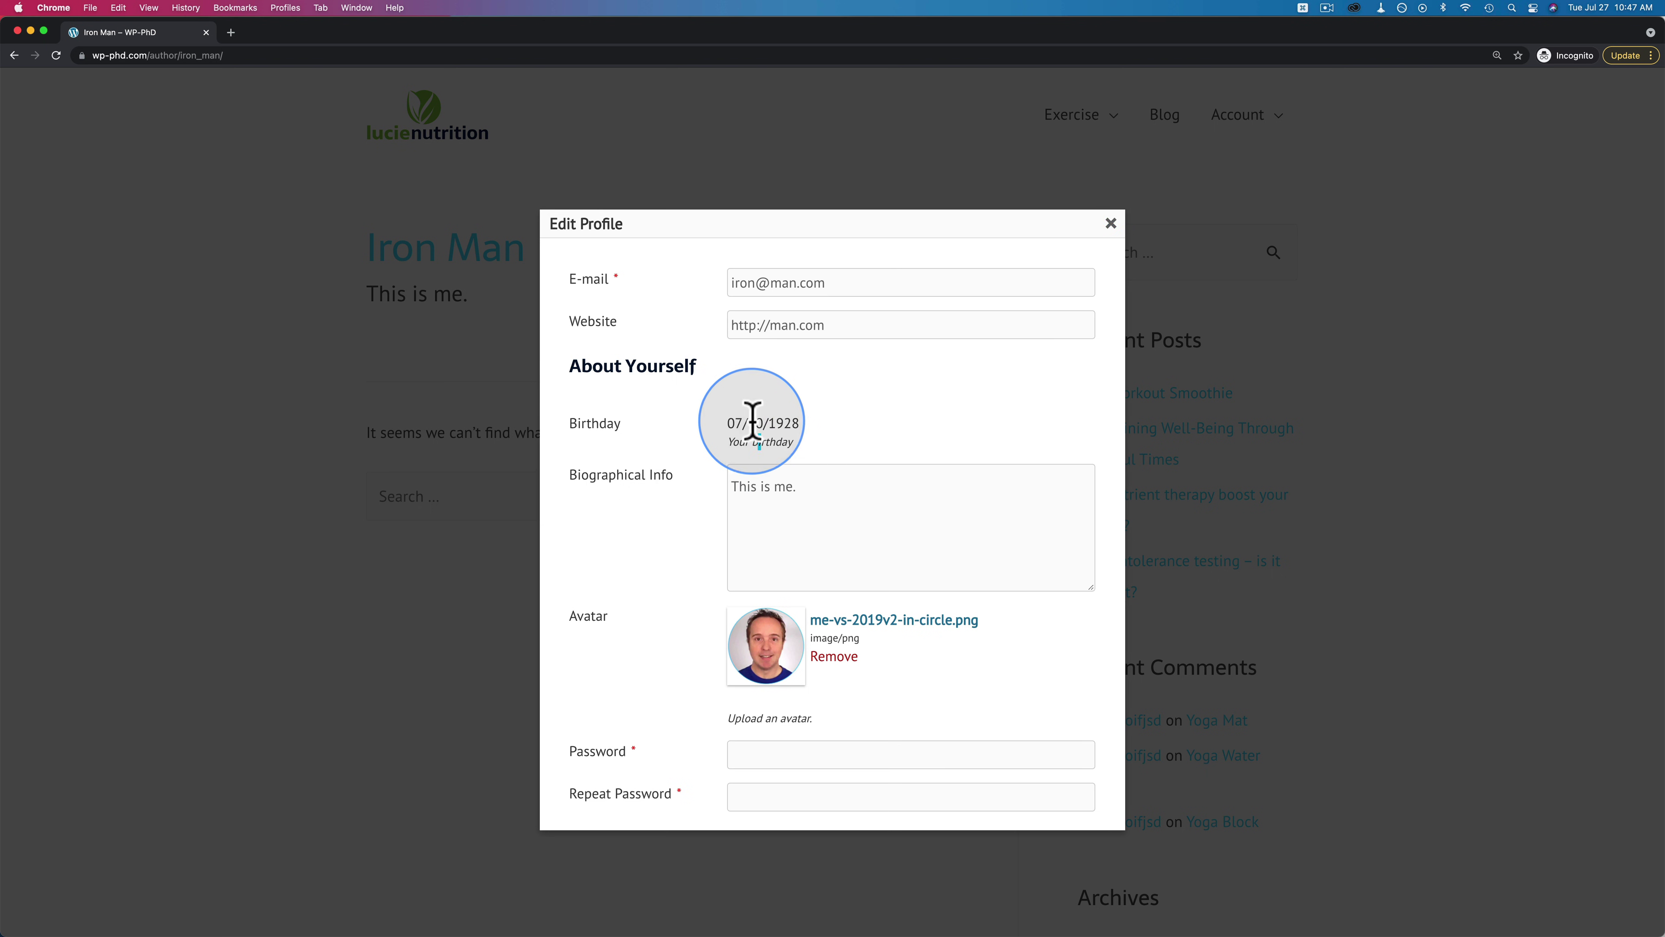
{"action": "left_click_drag", "start_coordinate": [734, 423], "coordinate": [813, 438]}
{"action": "left_click", "coordinate": [804, 436]}
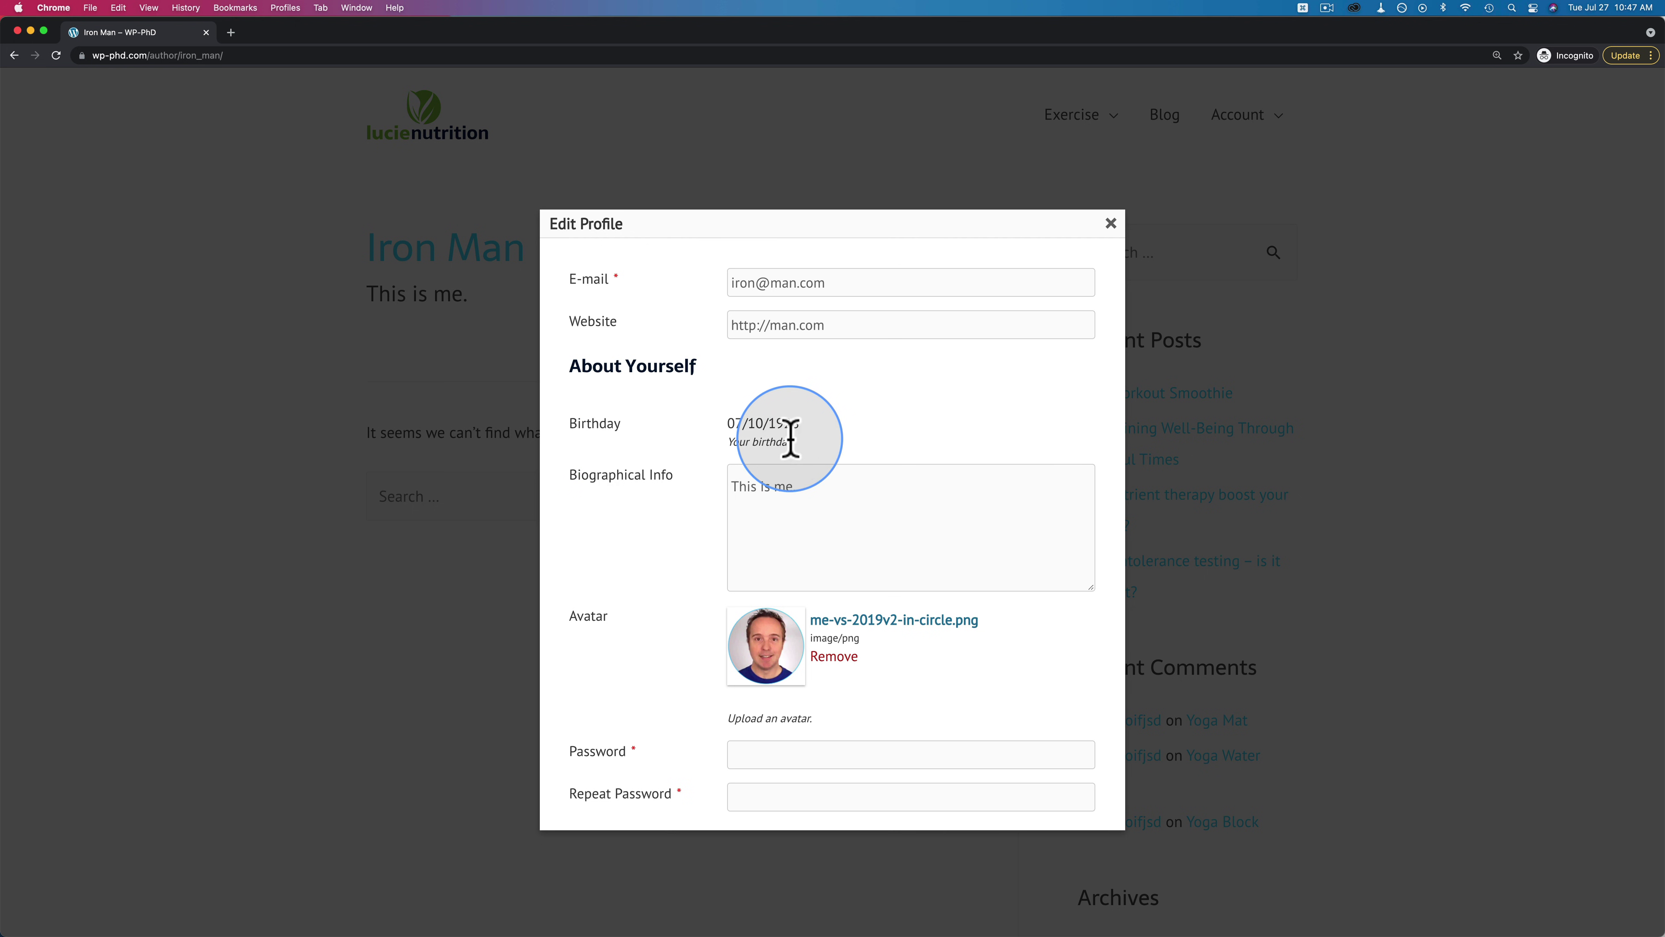
{"action": "left_click_drag", "start_coordinate": [803, 454], "coordinate": [878, 437]}
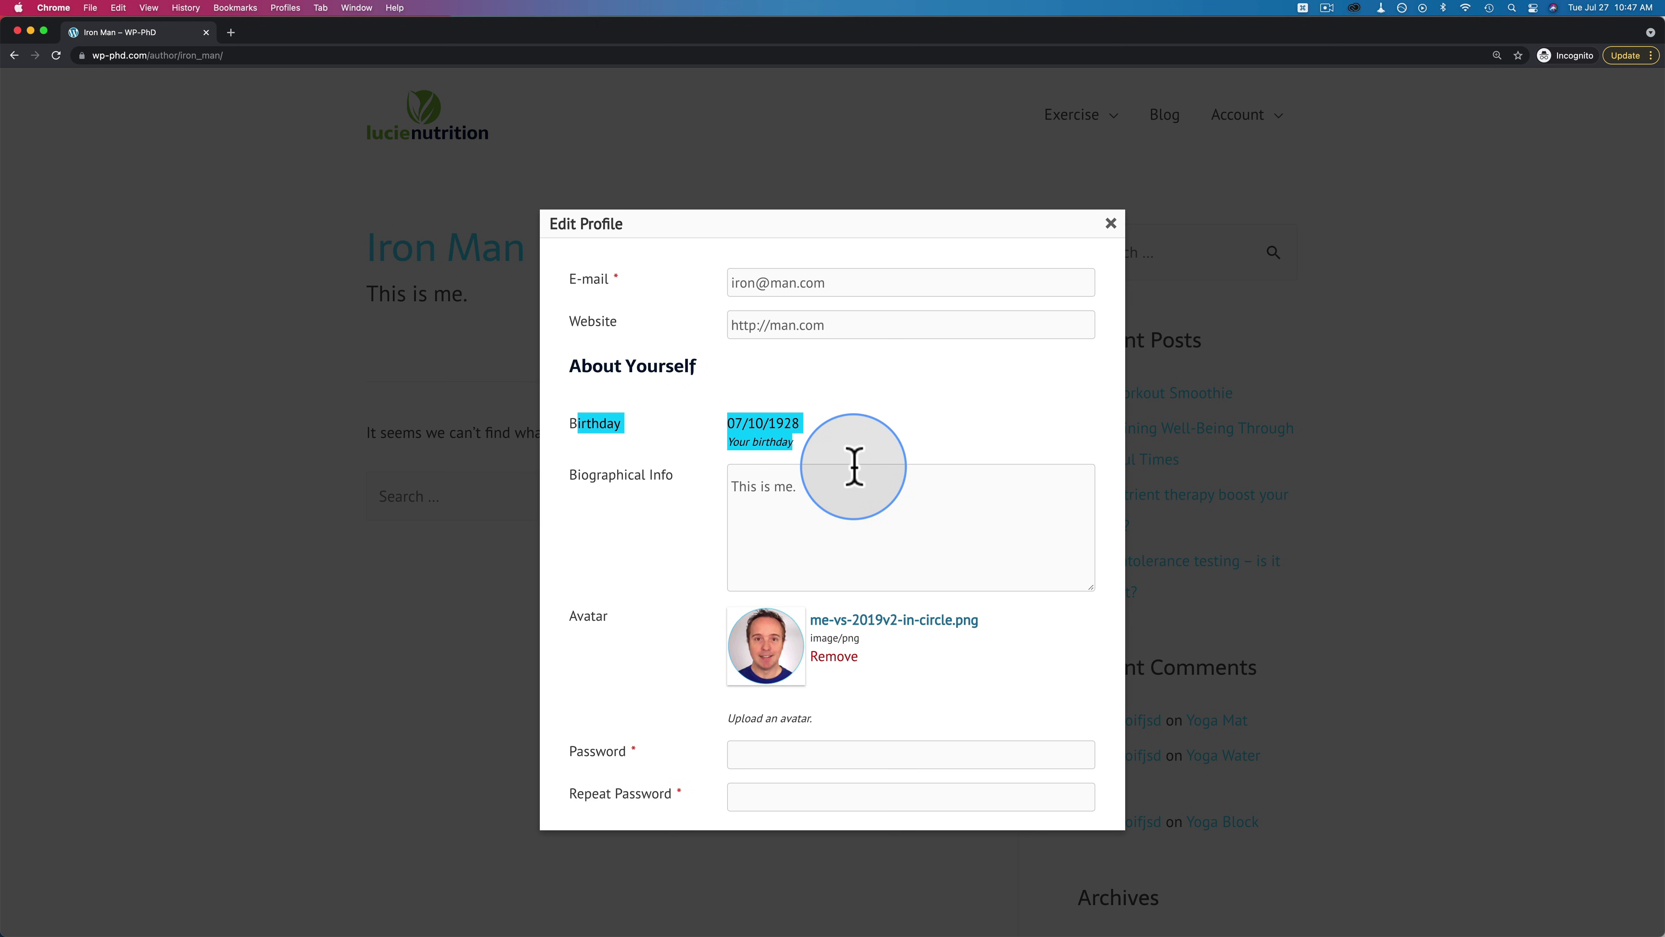
{"action": "key", "text": "super+grave"}
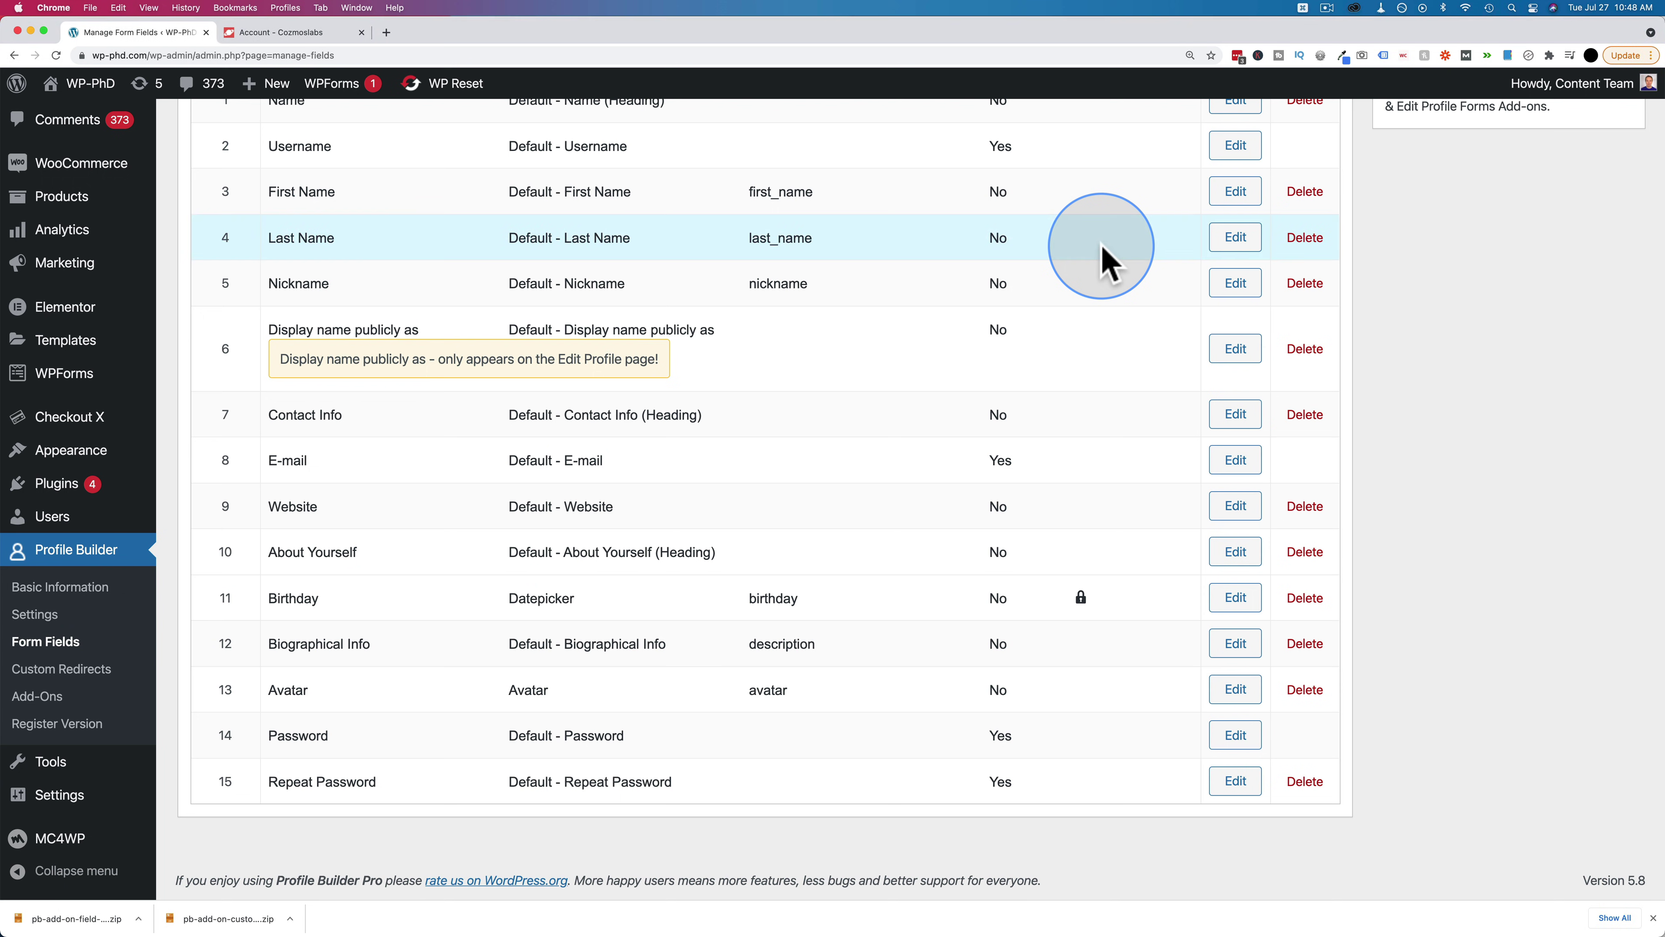
Reopen the settings of the locked Birthday Datepicker field (meta name birthday)
{"action": "left_click", "coordinate": [1200, 593]}
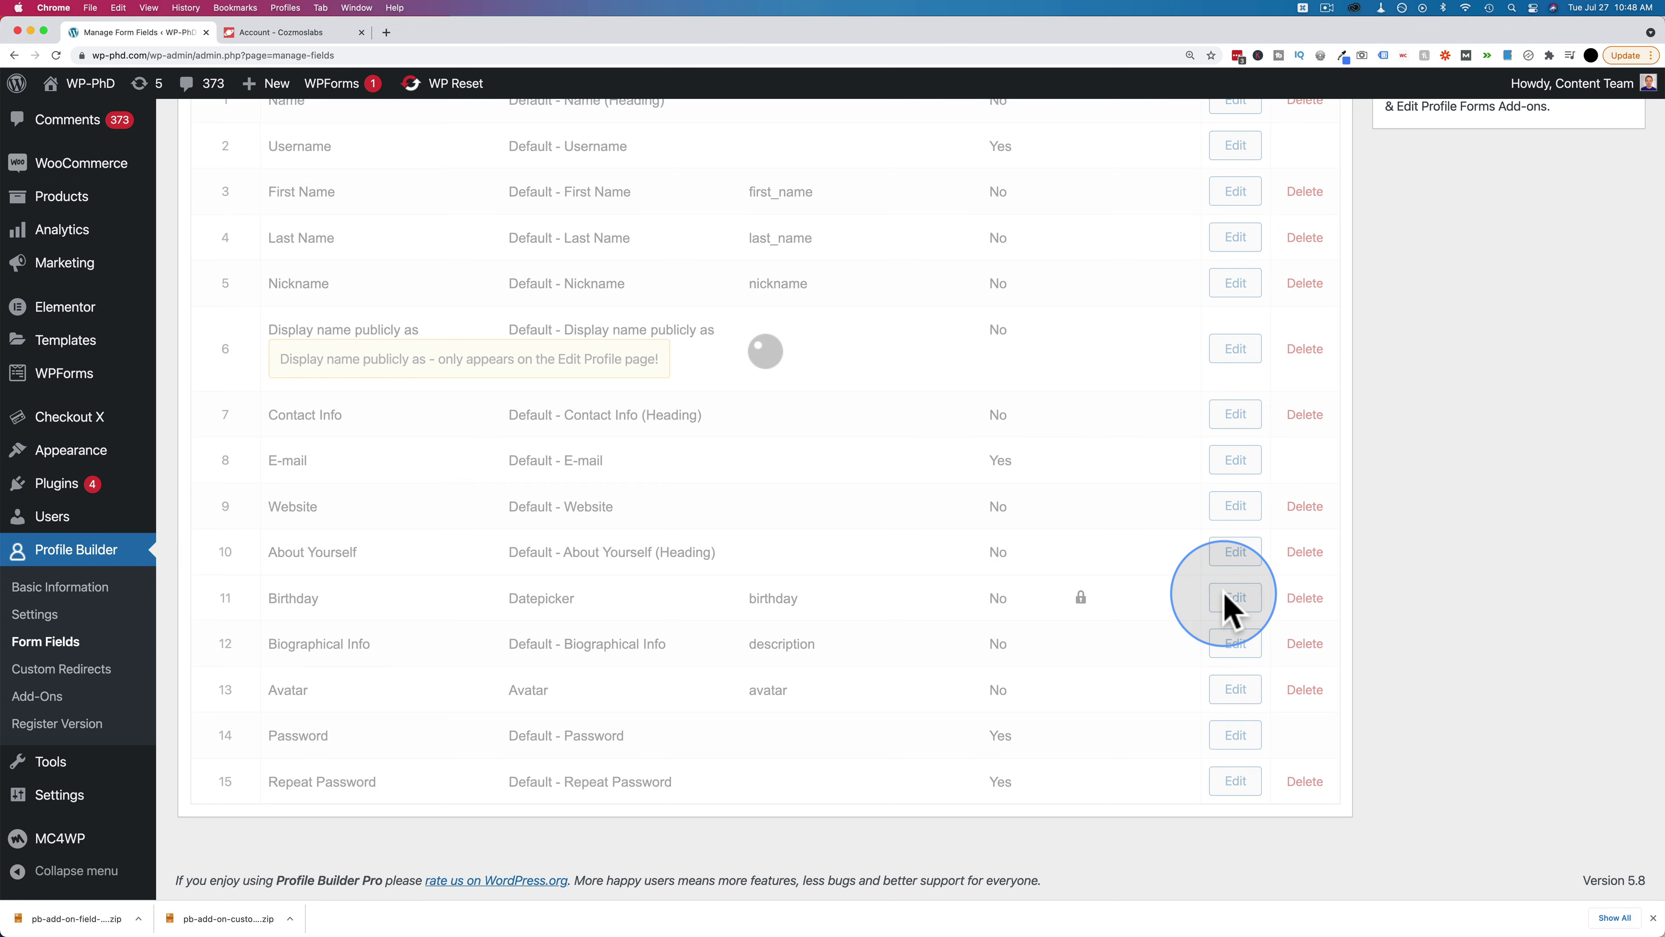
{"action": "scroll", "coordinate": [272, 558], "scroll_direction": "down", "scroll_amount": 12}
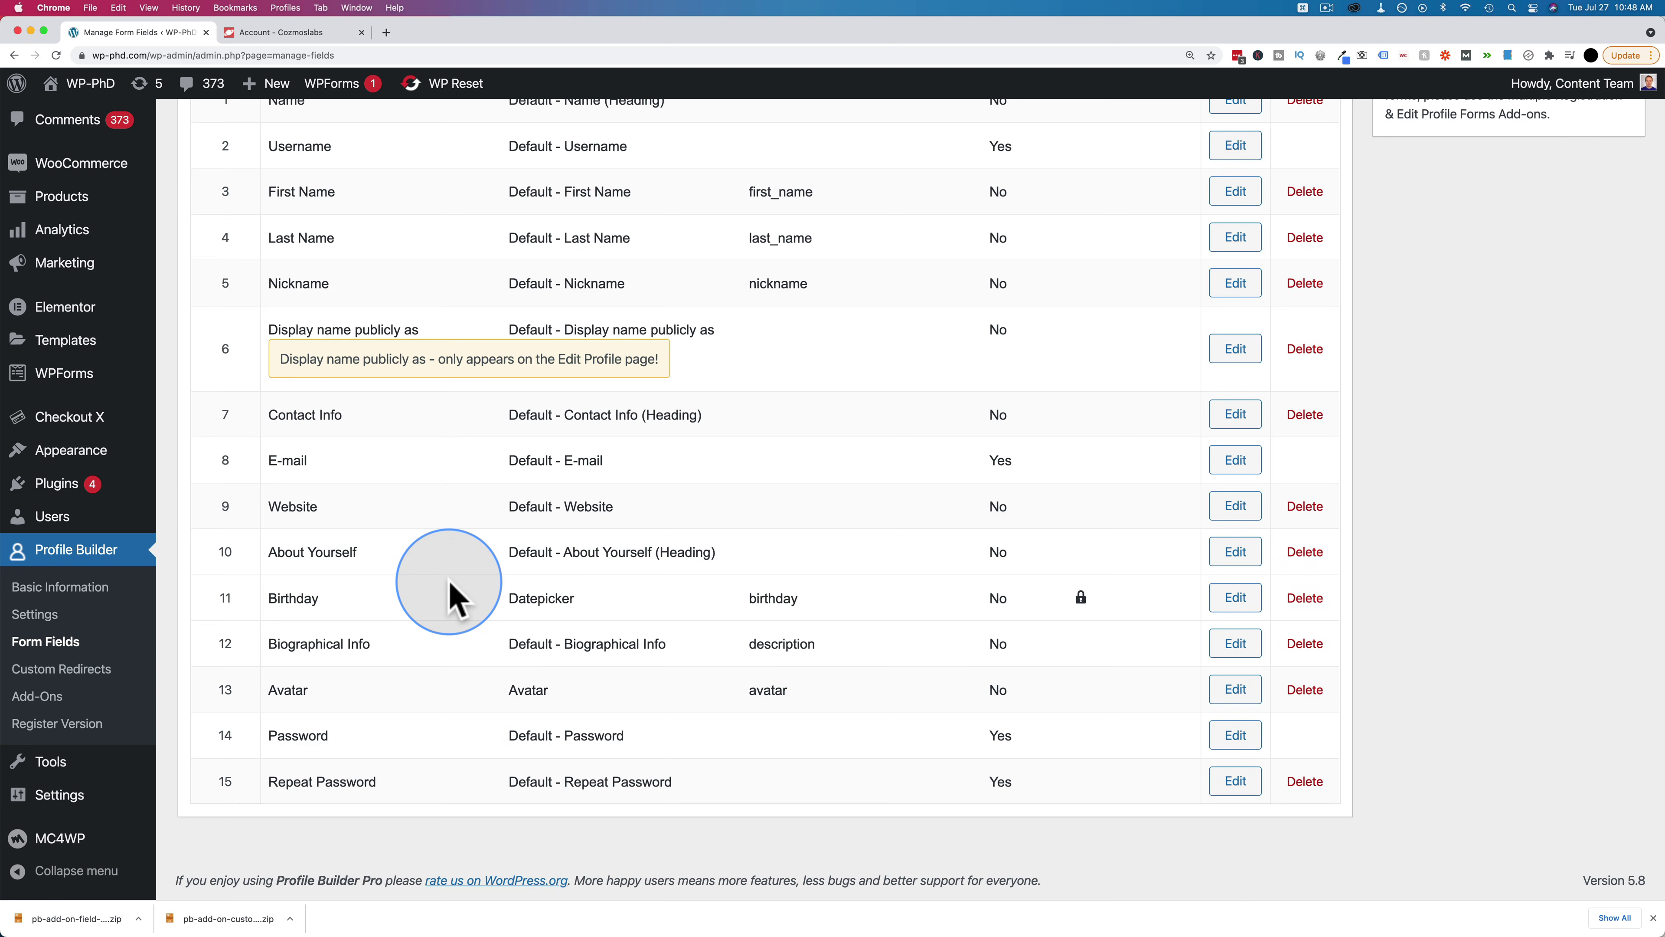
{"action": "scroll", "coordinate": [449, 597], "scroll_direction": "up", "scroll_amount": 5}
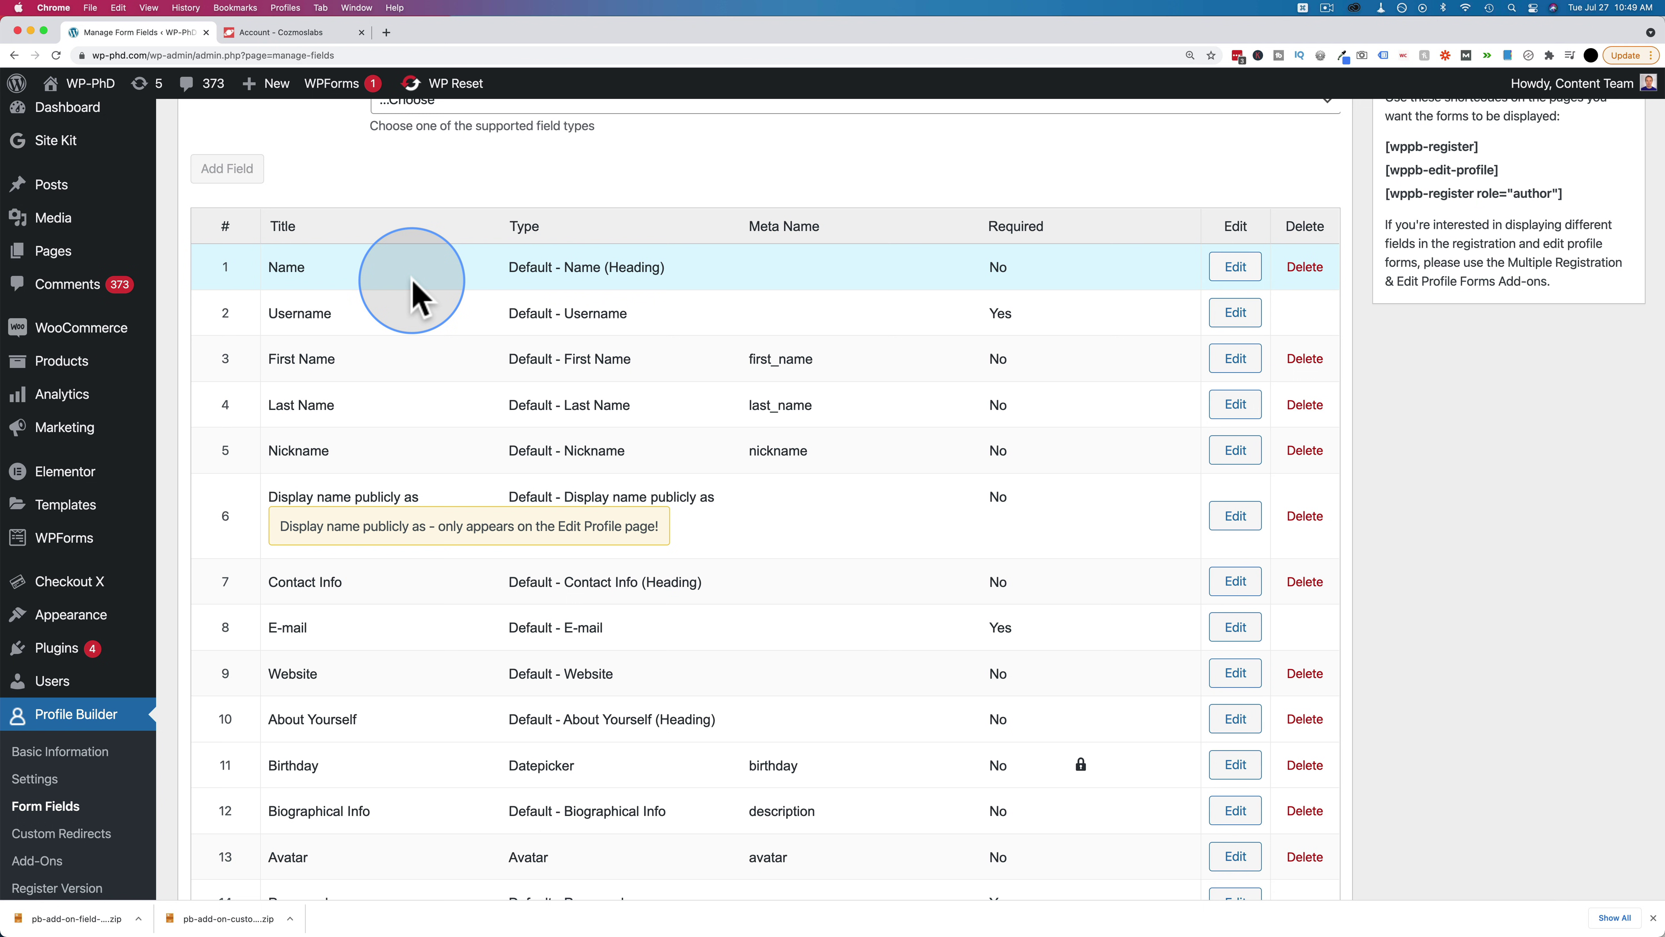
{"action": "scroll", "coordinate": [414, 296], "scroll_direction": "down", "scroll_amount": 2}
{"action": "scroll", "coordinate": [420, 427], "scroll_direction": "up", "scroll_amount": 2}
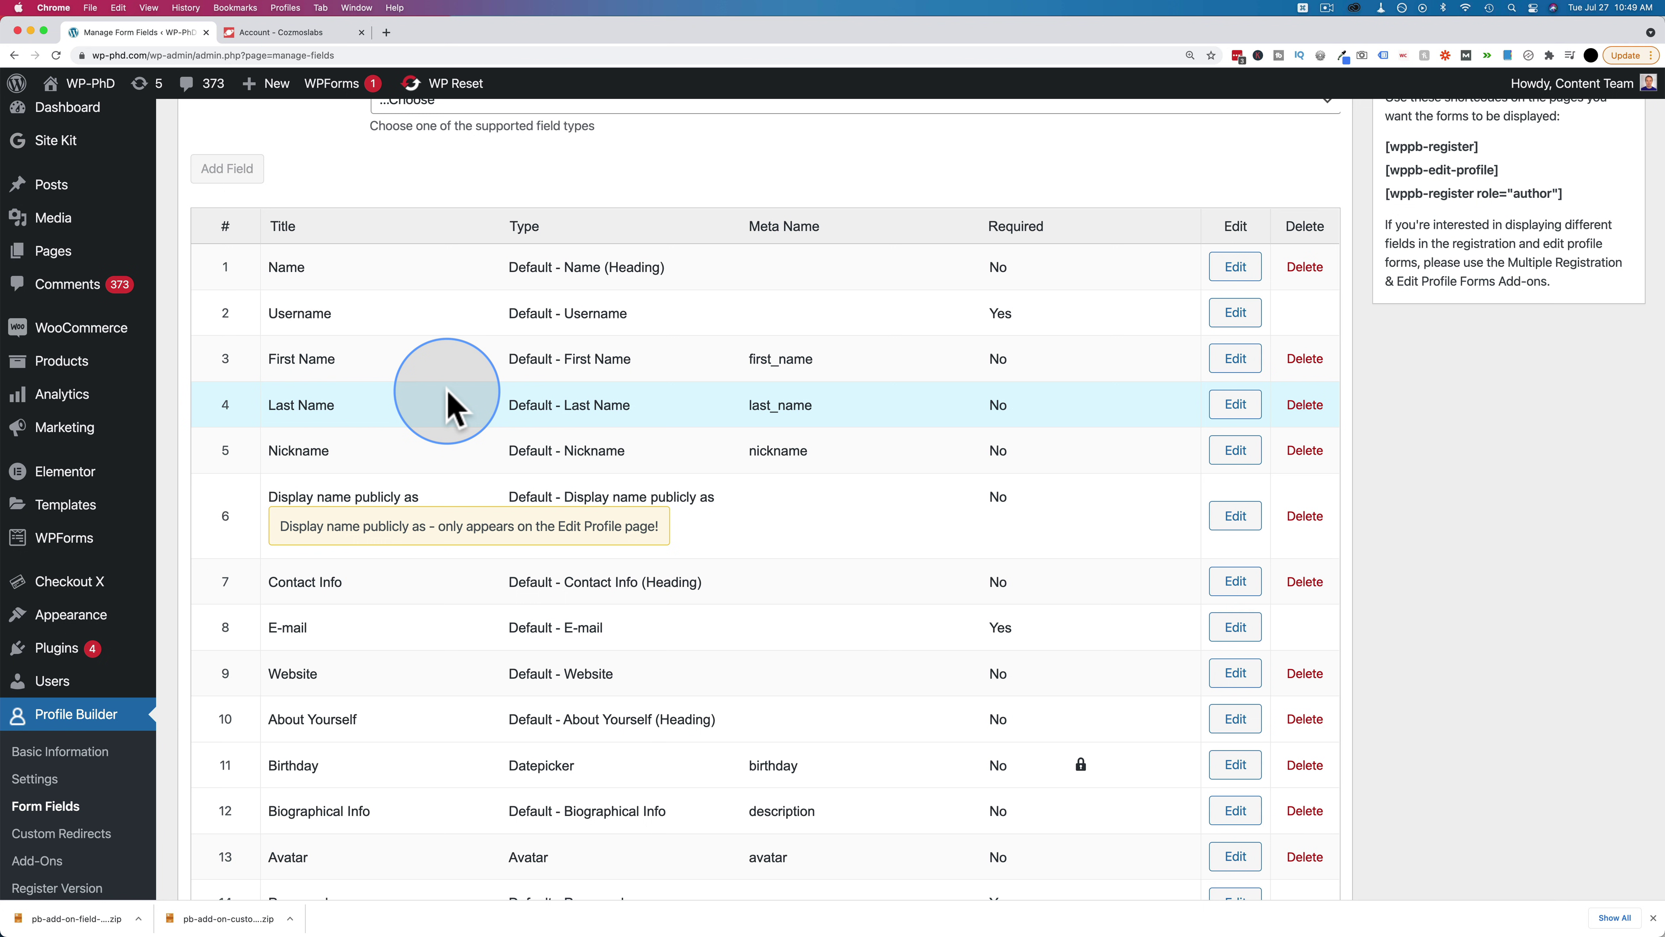
{"action": "left_click", "coordinate": [1236, 769]}
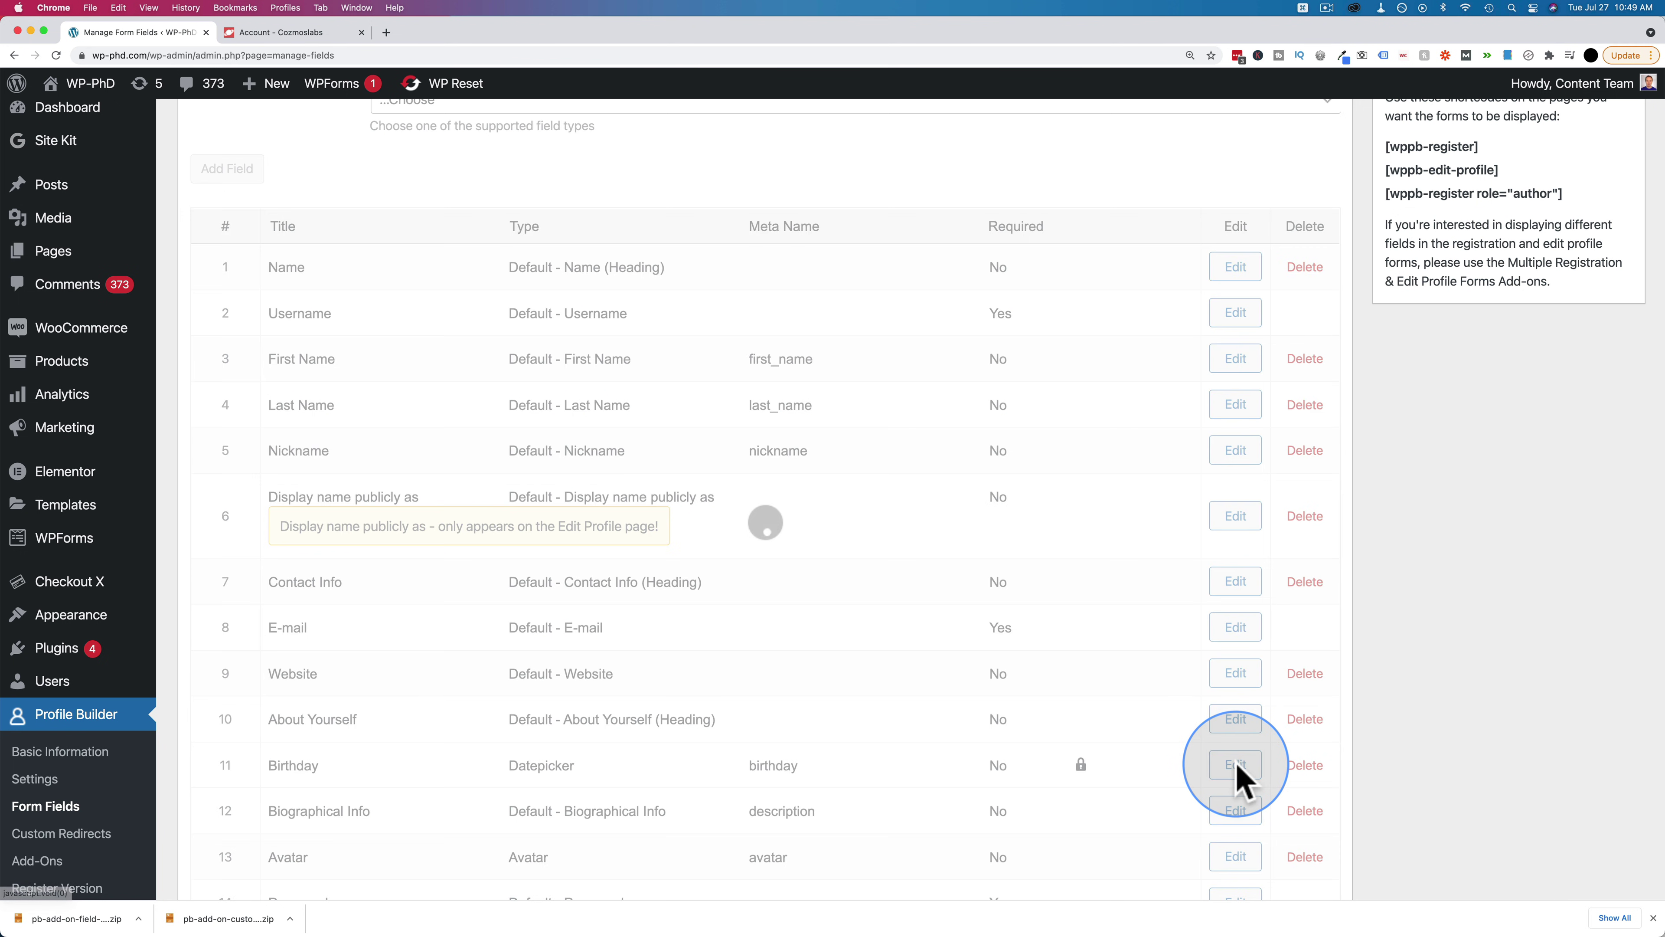
Try Birthday's conditional logic and an Author-only role, discard the changes, and go to Add-Ons
{"action": "scroll", "coordinate": [346, 650], "scroll_direction": "down", "scroll_amount": 2}
{"action": "left_click", "coordinate": [388, 678]}
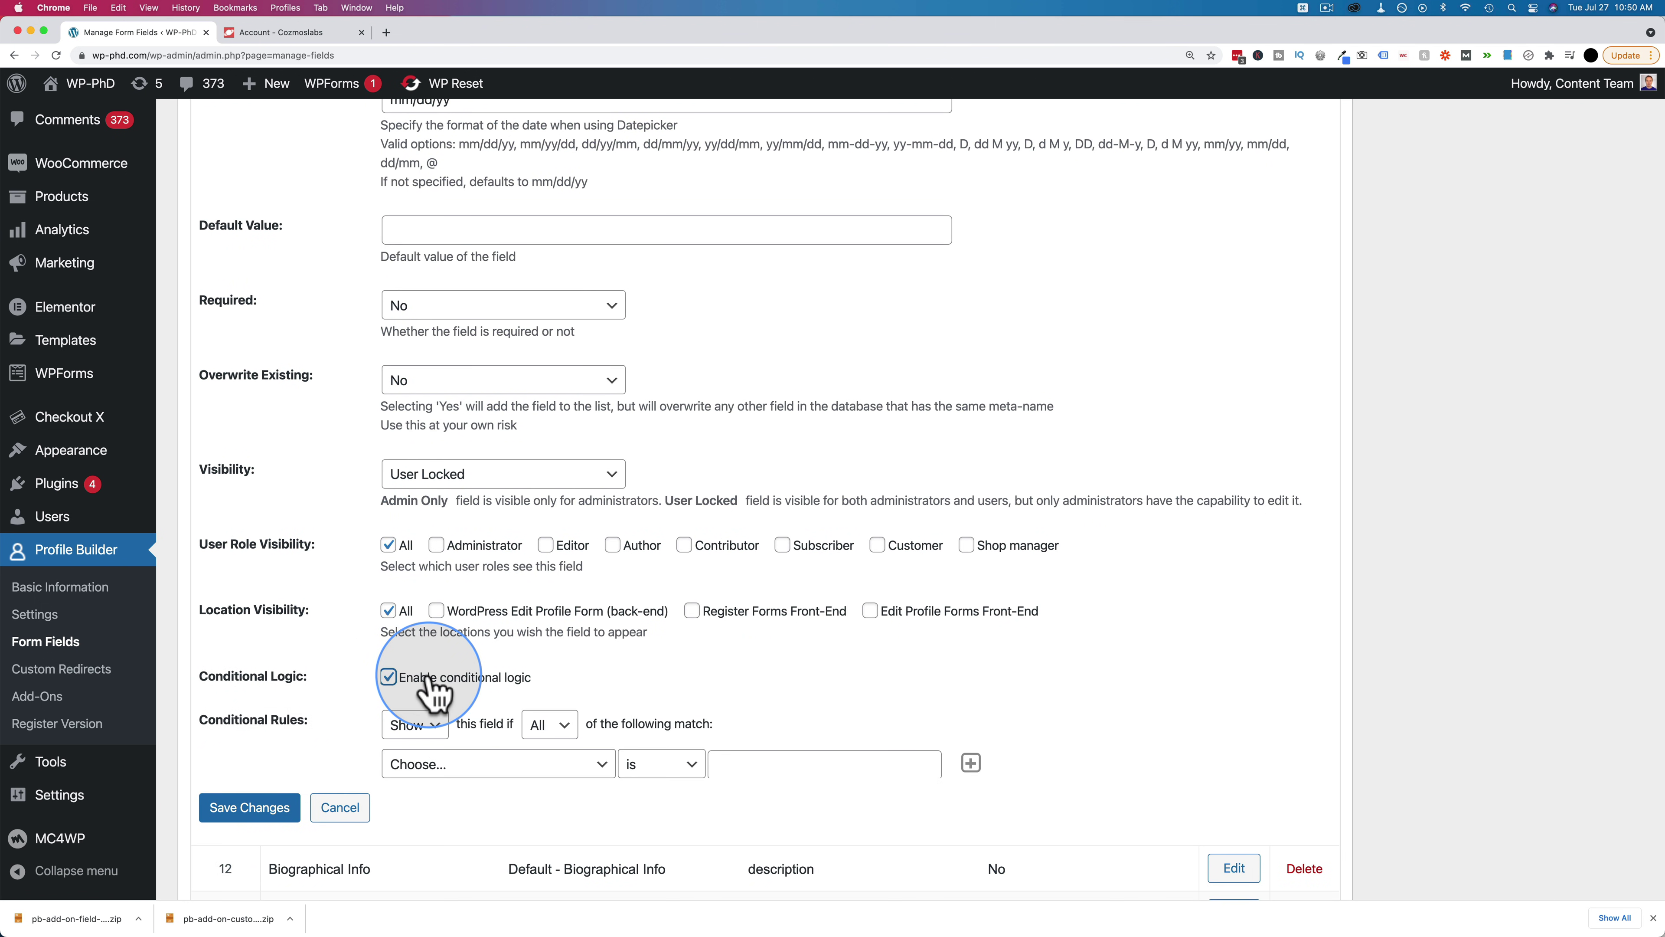
{"action": "left_click", "coordinate": [388, 545]}
{"action": "left_click", "coordinate": [612, 545]}
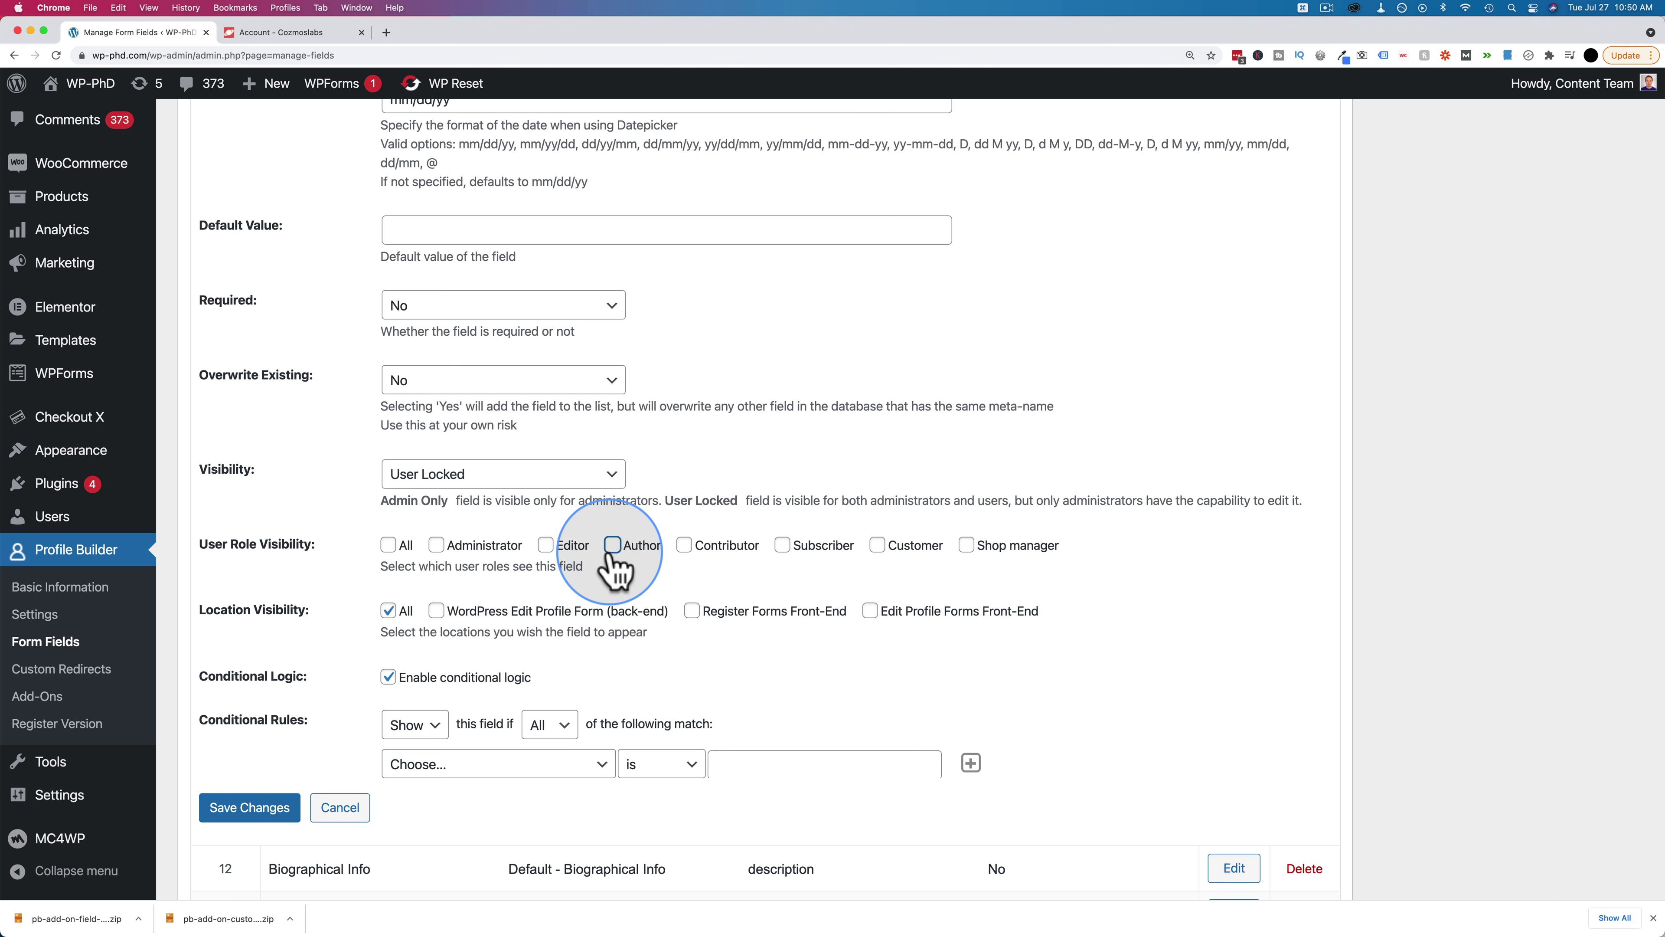
{"action": "left_click", "coordinate": [390, 546]}
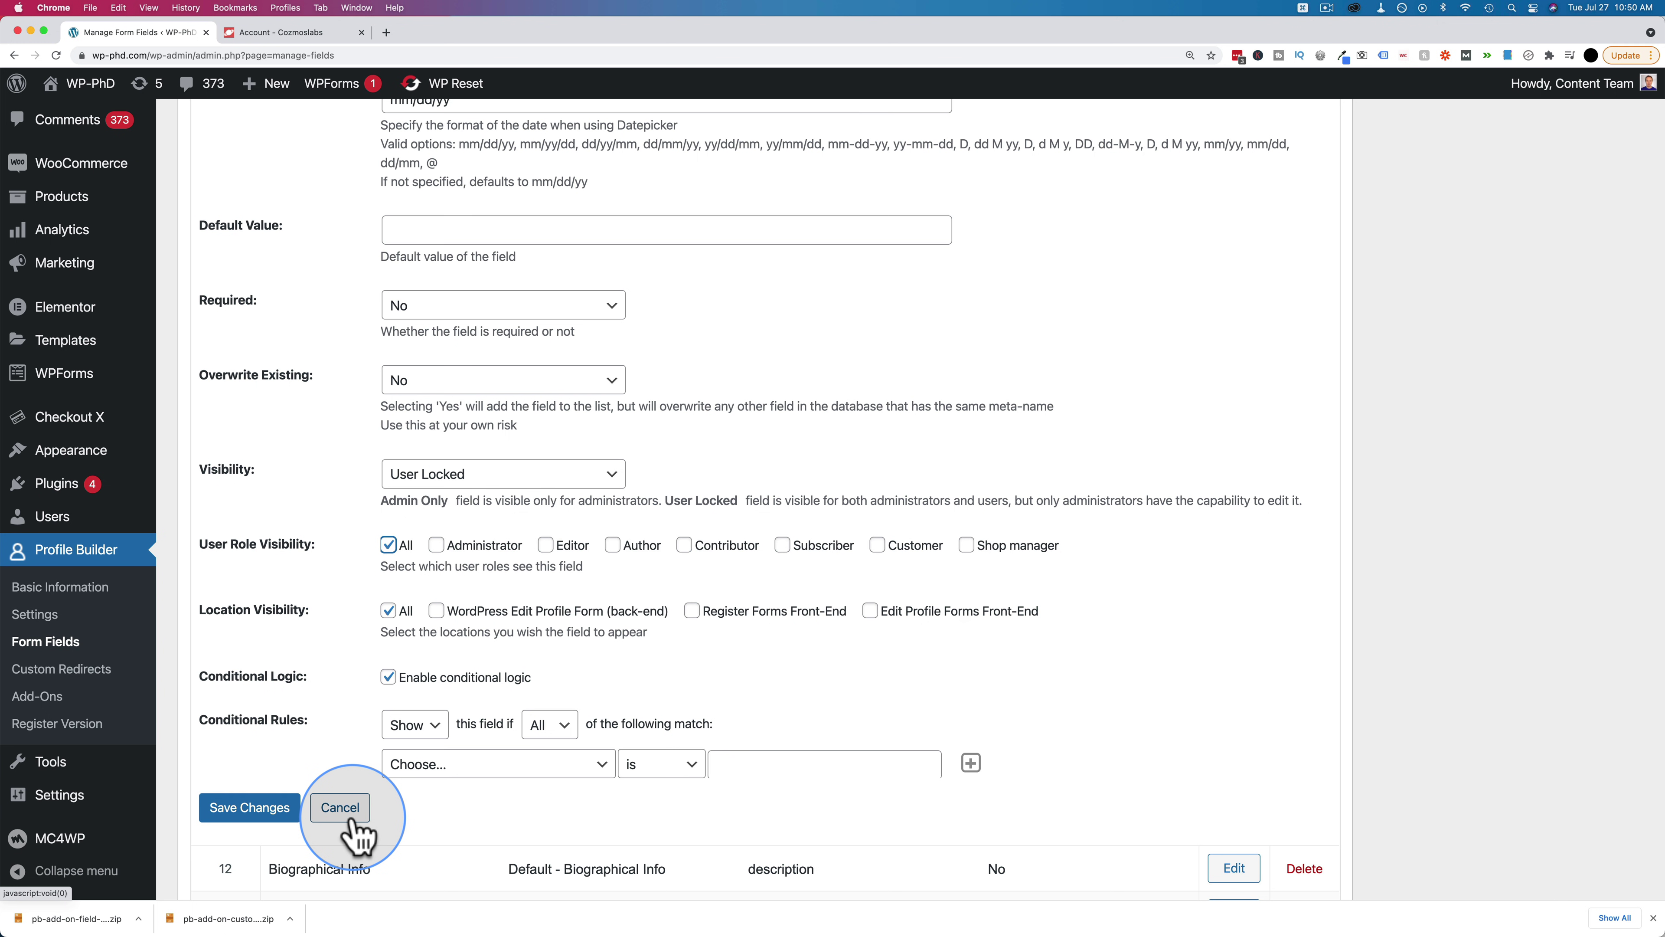
{"action": "left_click", "coordinate": [340, 808]}
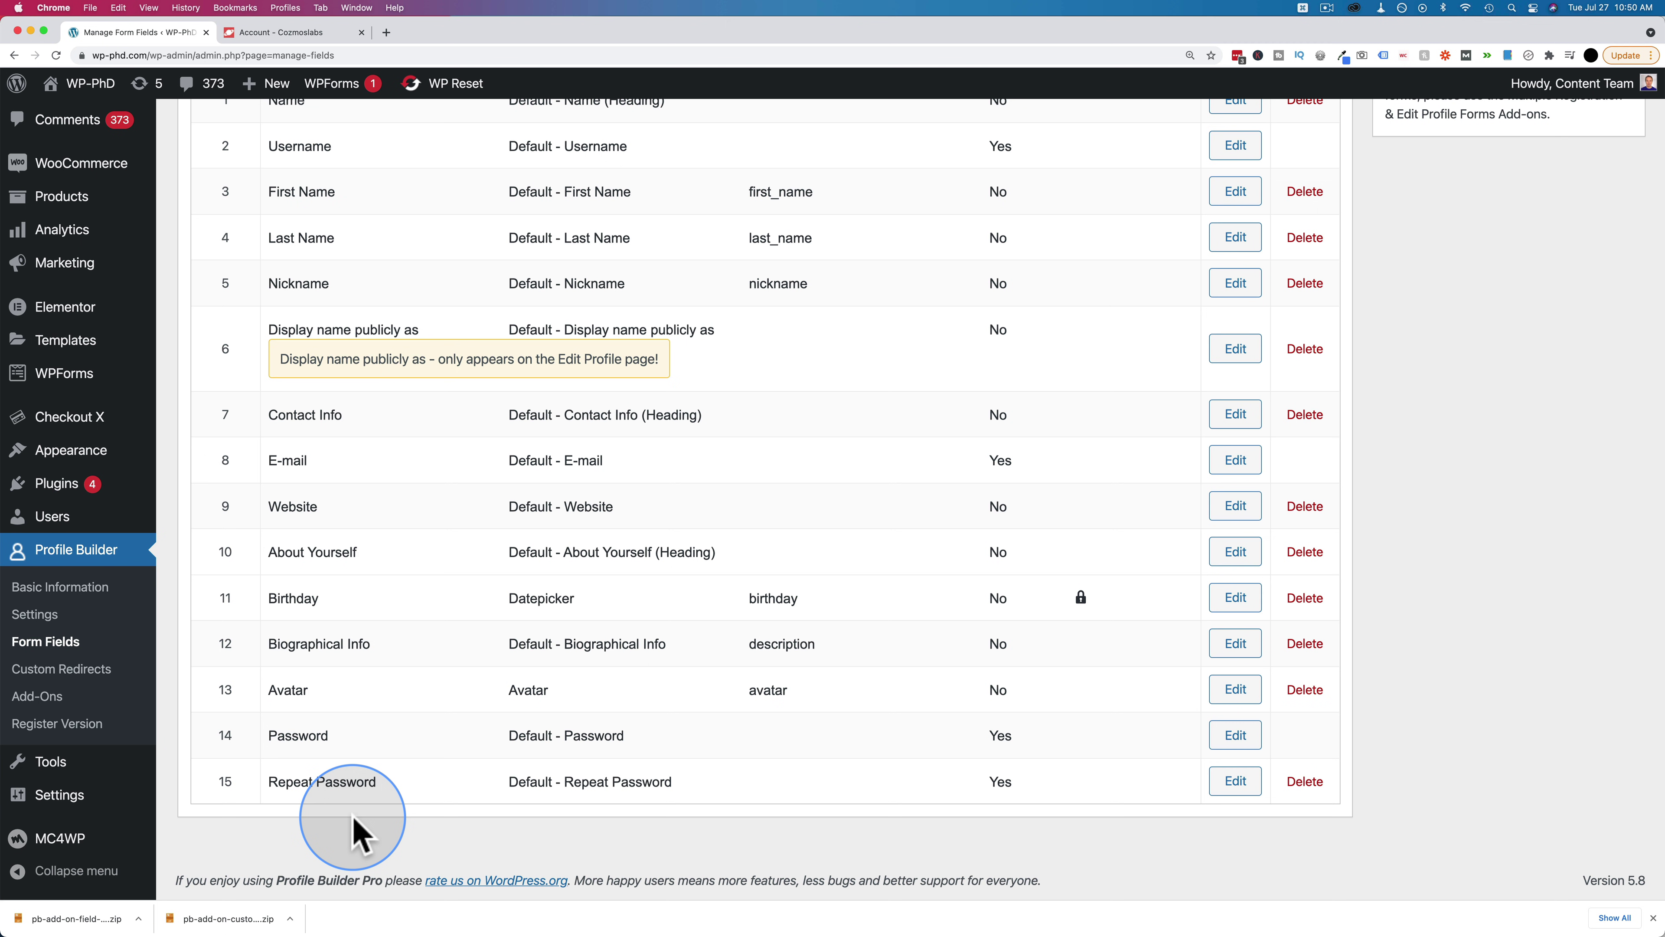
{"action": "left_click", "coordinate": [45, 706]}
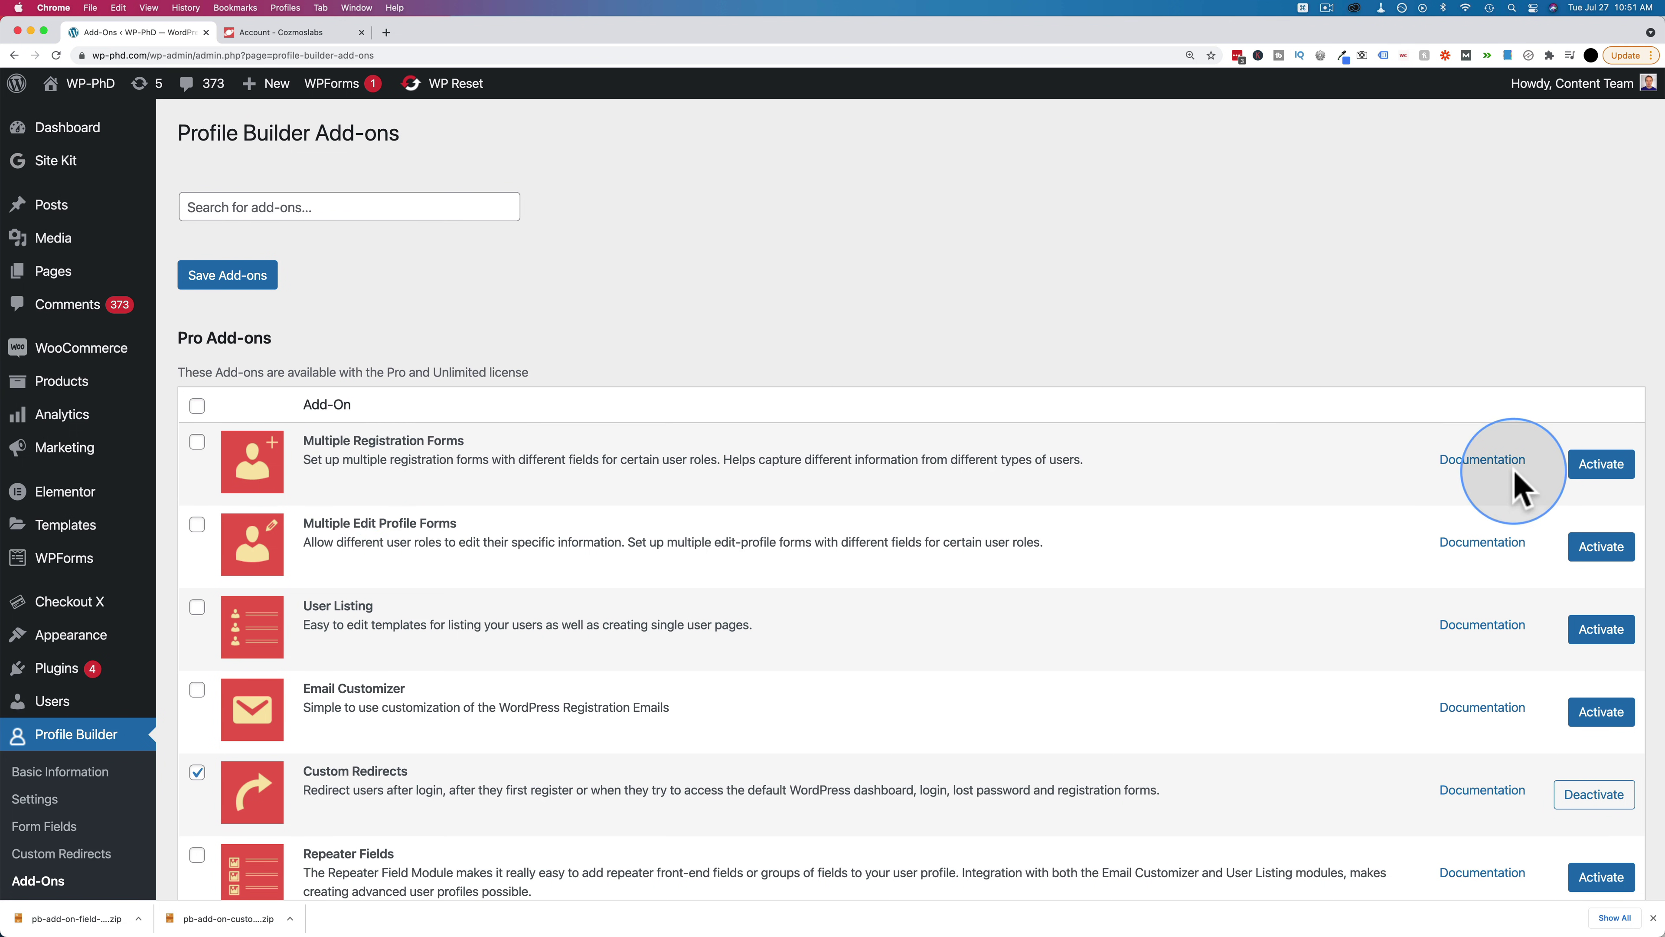
Activate Multiple Registration Forms and view the Registration Forms list showing Reg1
{"action": "left_click", "coordinate": [1606, 467]}
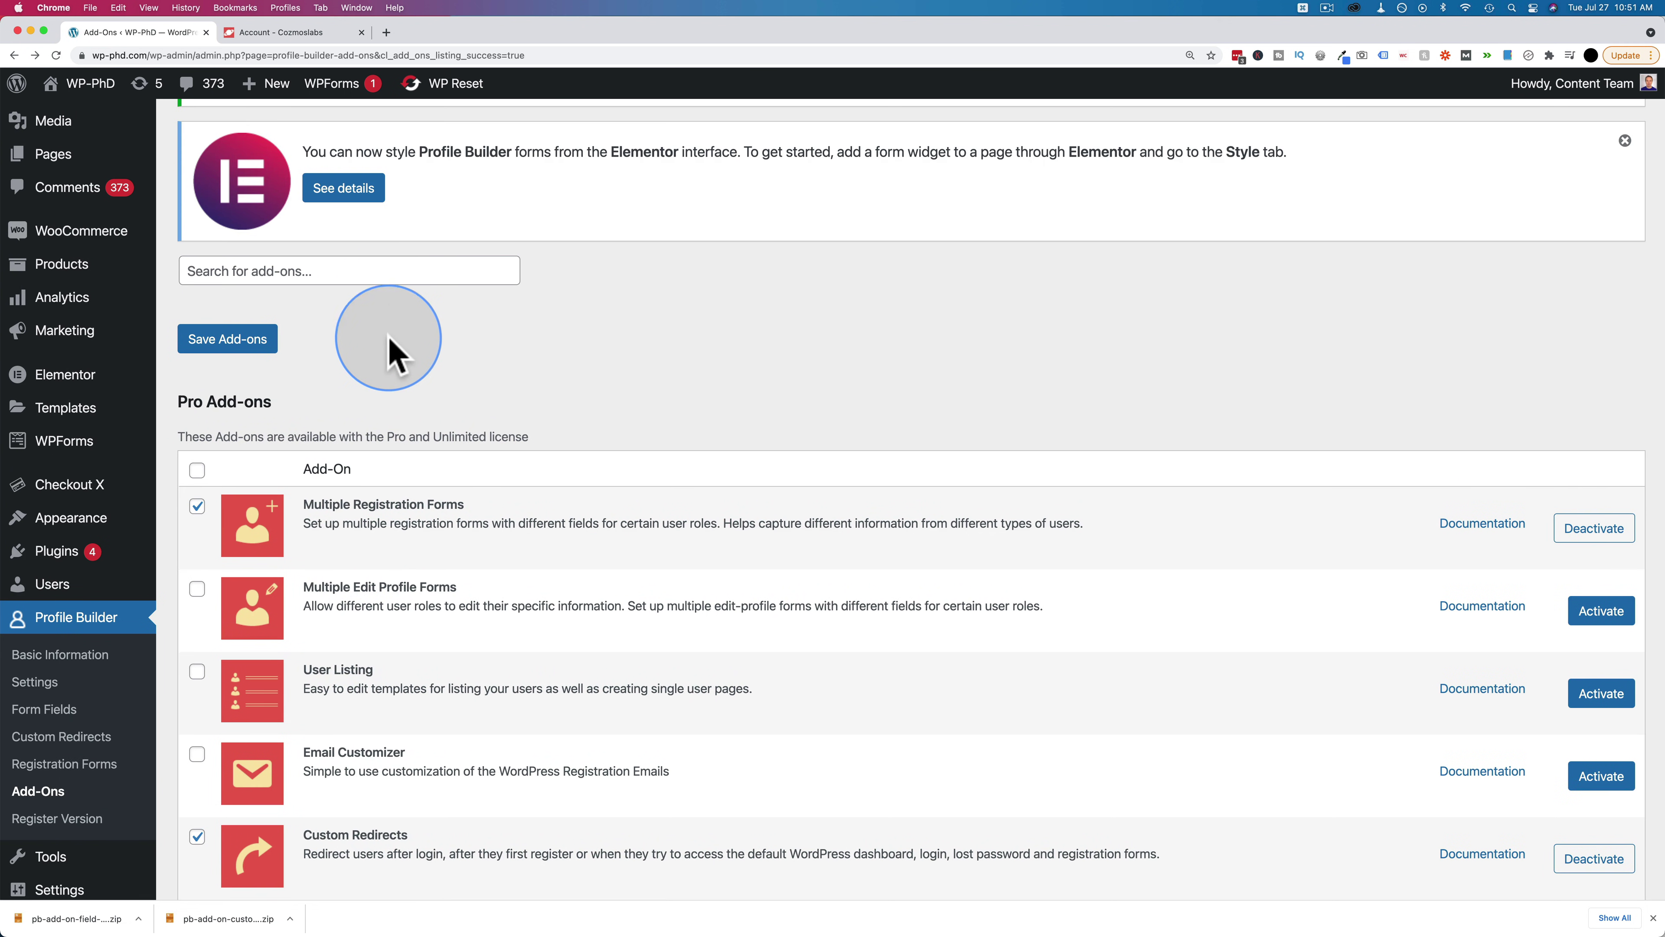
{"action": "left_click", "coordinate": [72, 764]}
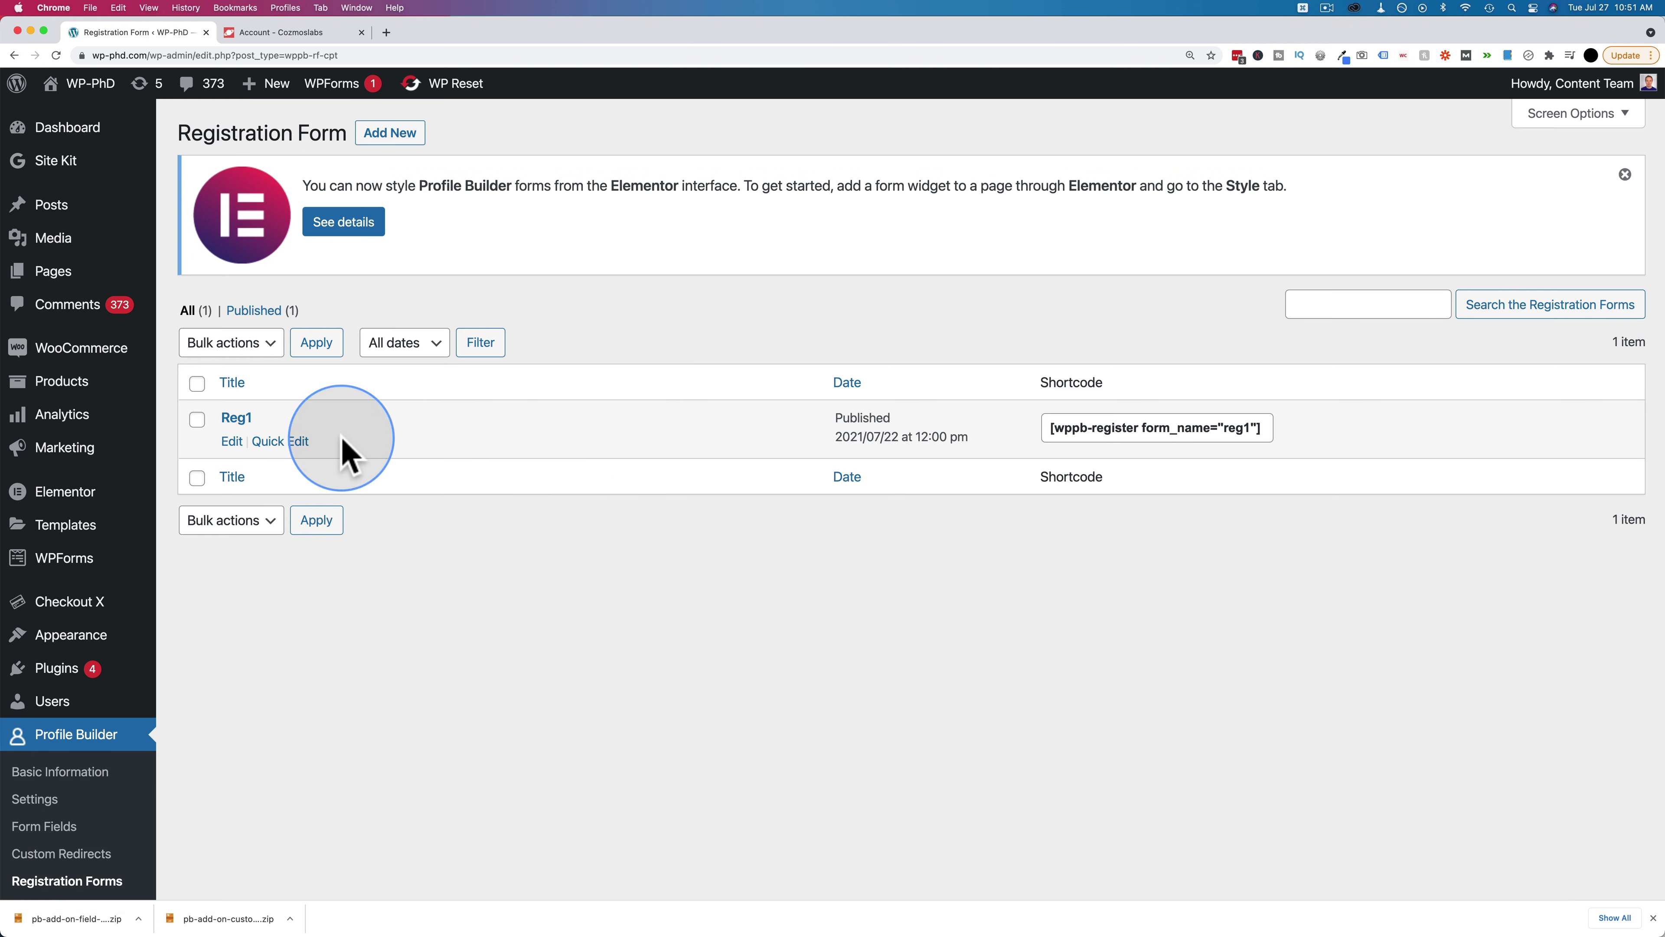
Create a new registration form titled 'Reg2' and review its Set Role options and field list
{"action": "left_click", "coordinate": [391, 134]}
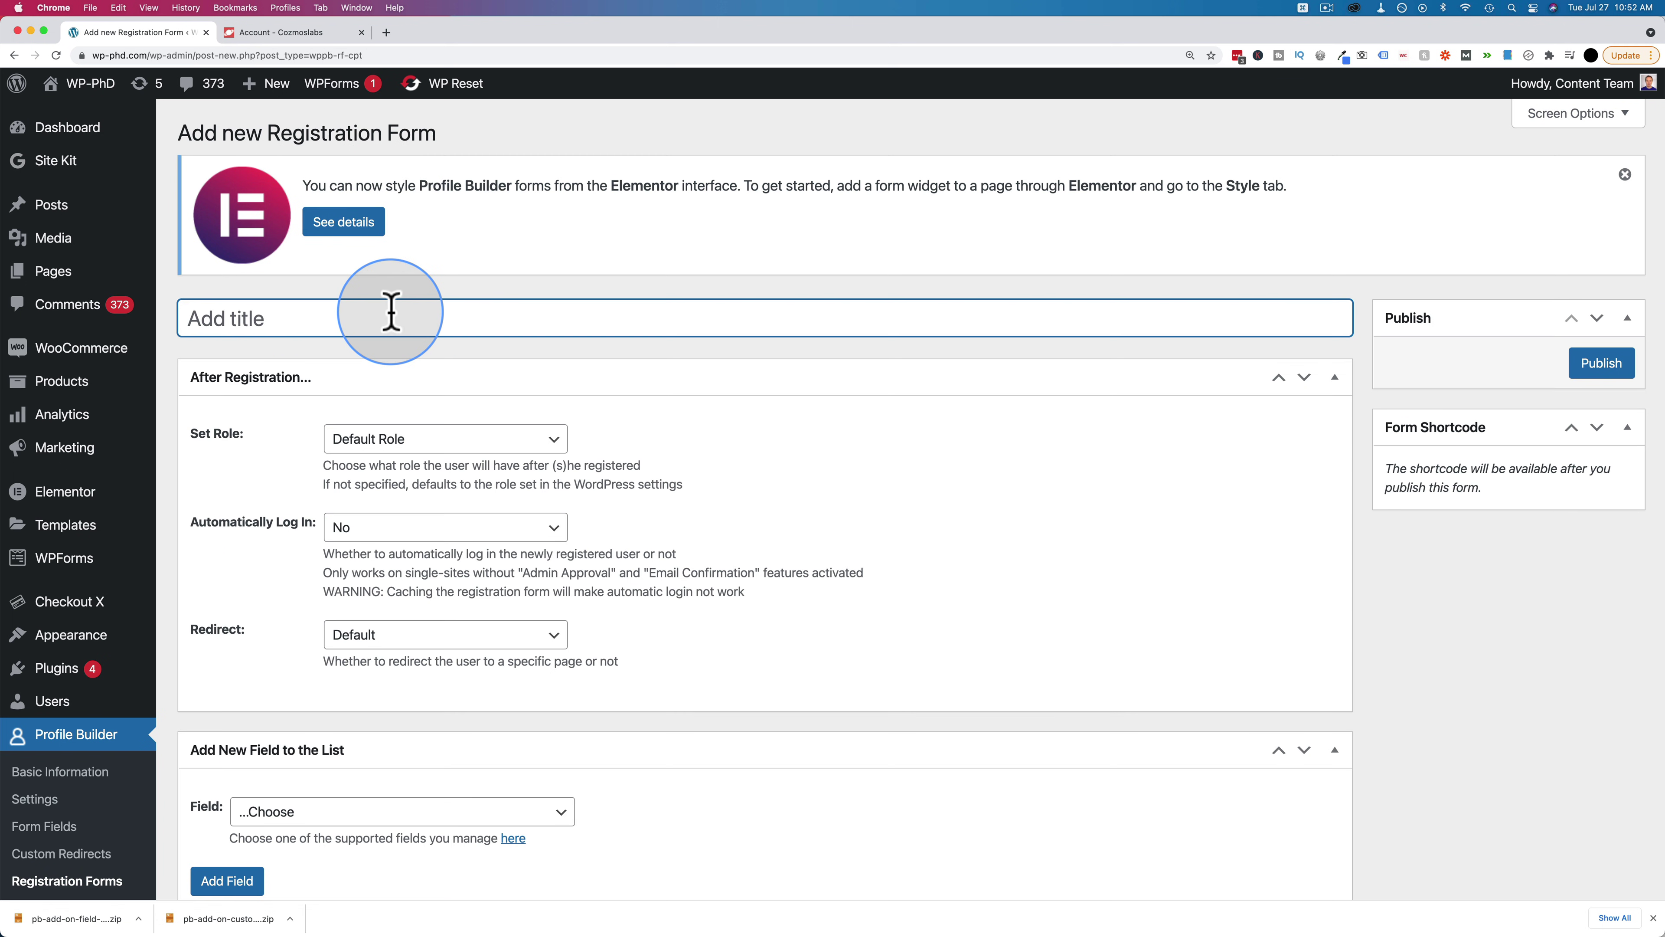
{"action": "type", "text": "Reg2"}
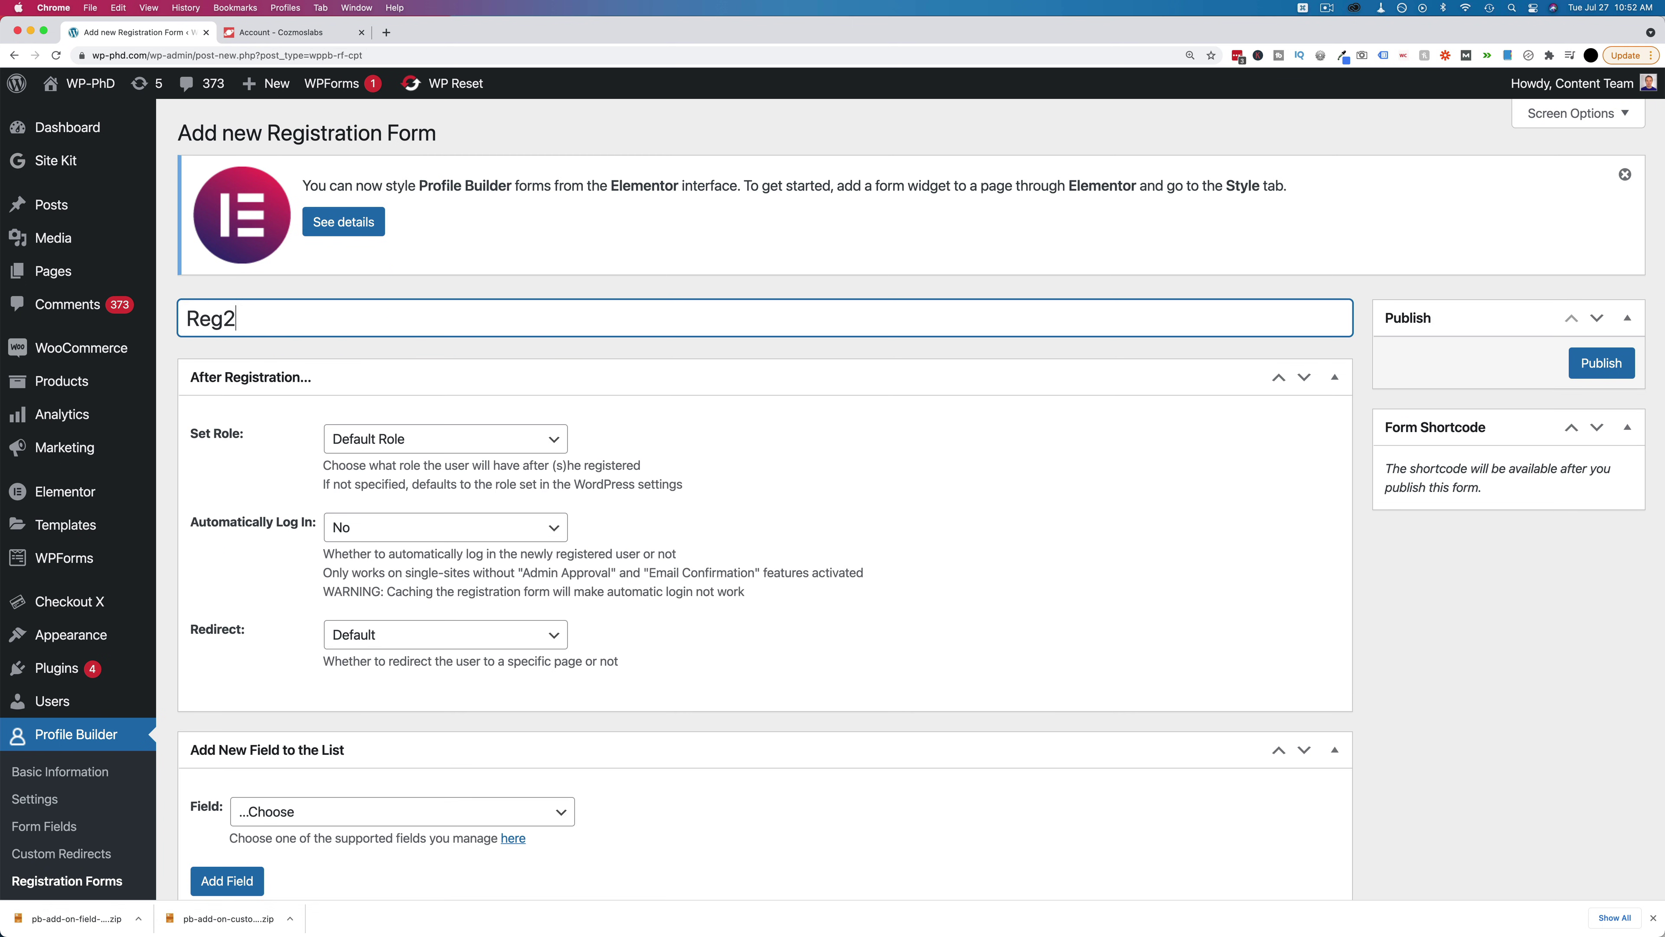
{"action": "scroll", "coordinate": [288, 430], "scroll_direction": "down", "scroll_amount": 5}
{"action": "left_click", "coordinate": [400, 299]}
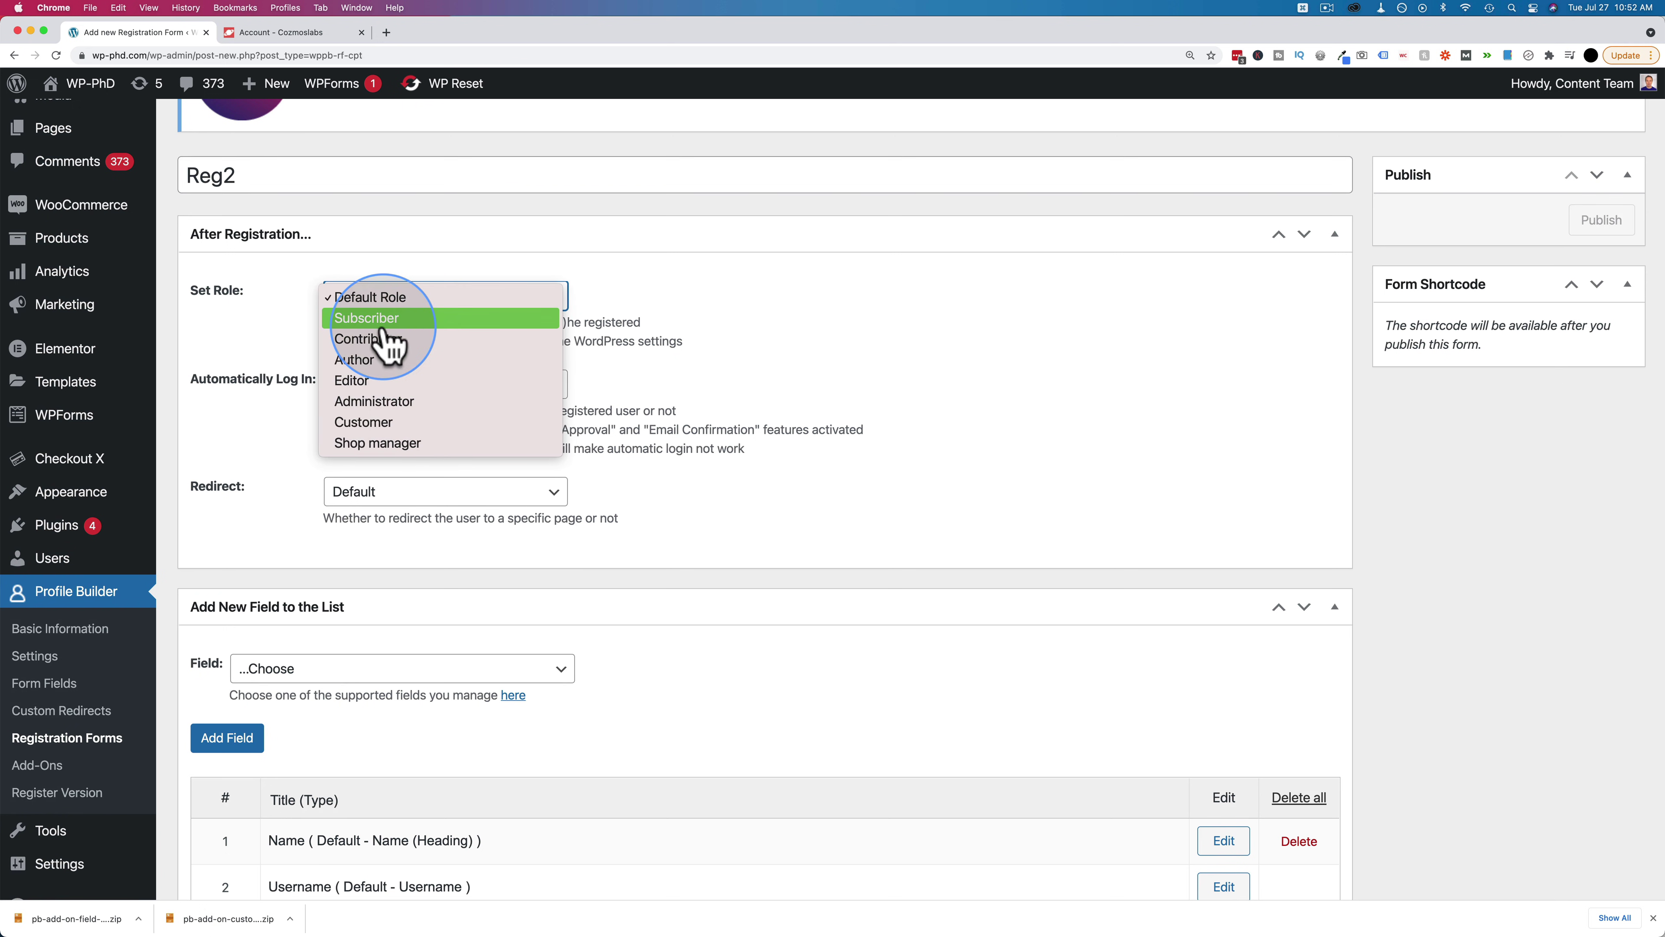
{"action": "left_click", "coordinate": [242, 327]}
{"action": "scroll", "coordinate": [428, 279], "scroll_direction": "down", "scroll_amount": 12}
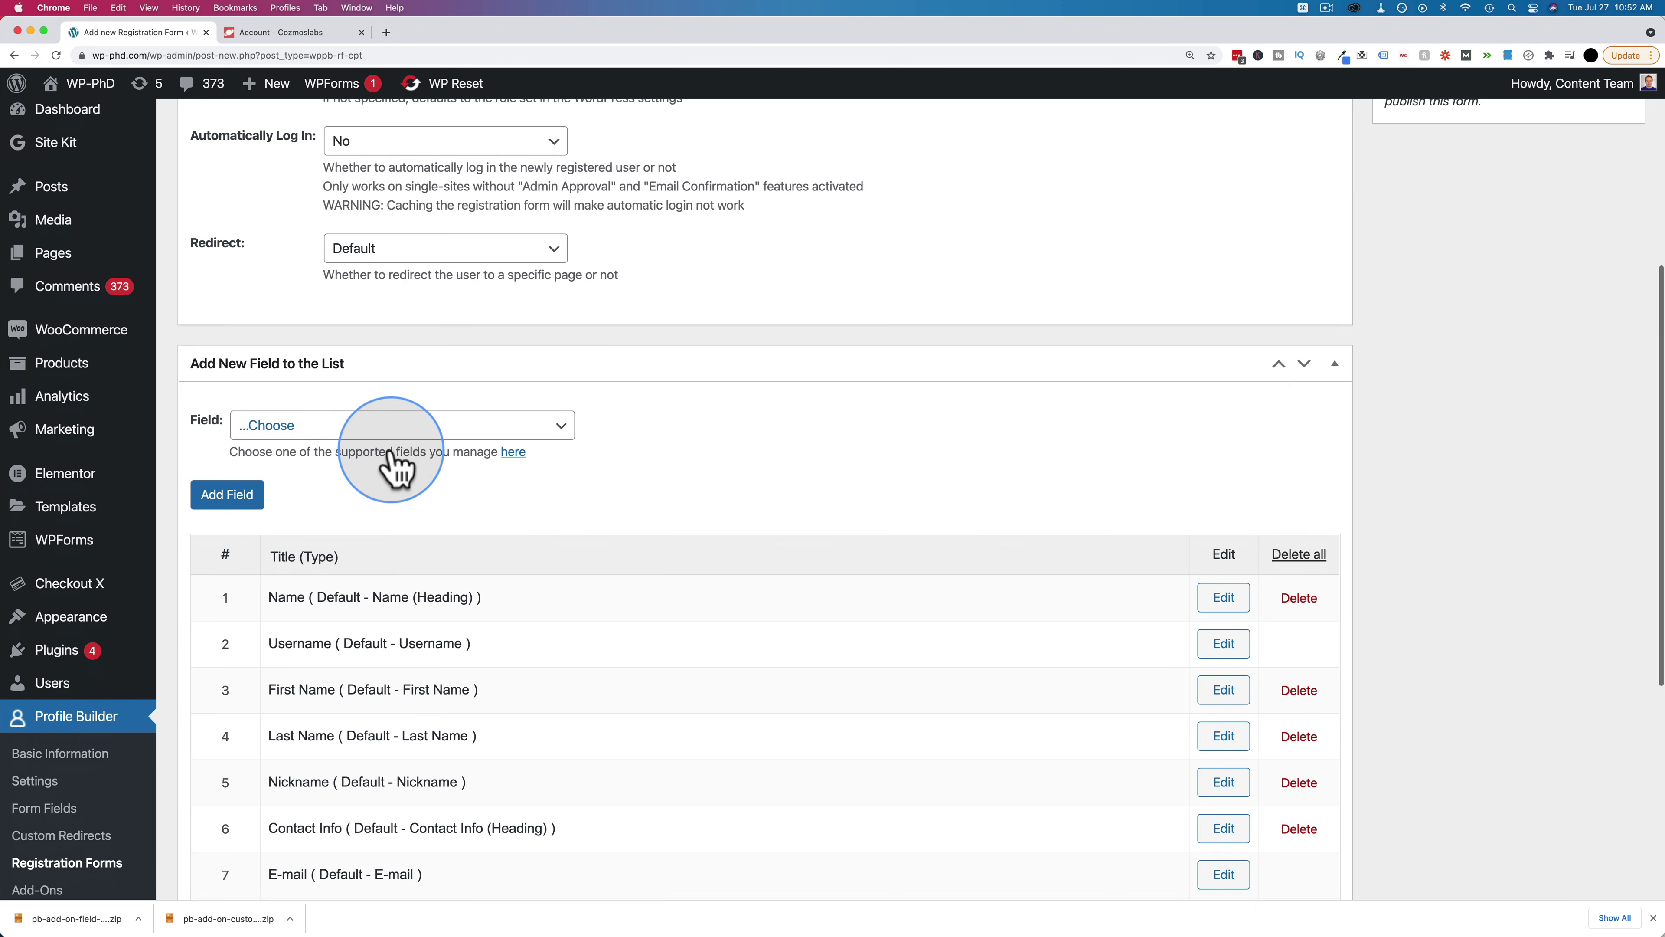
{"action": "scroll", "coordinate": [393, 466], "scroll_direction": "down", "scroll_amount": 7}
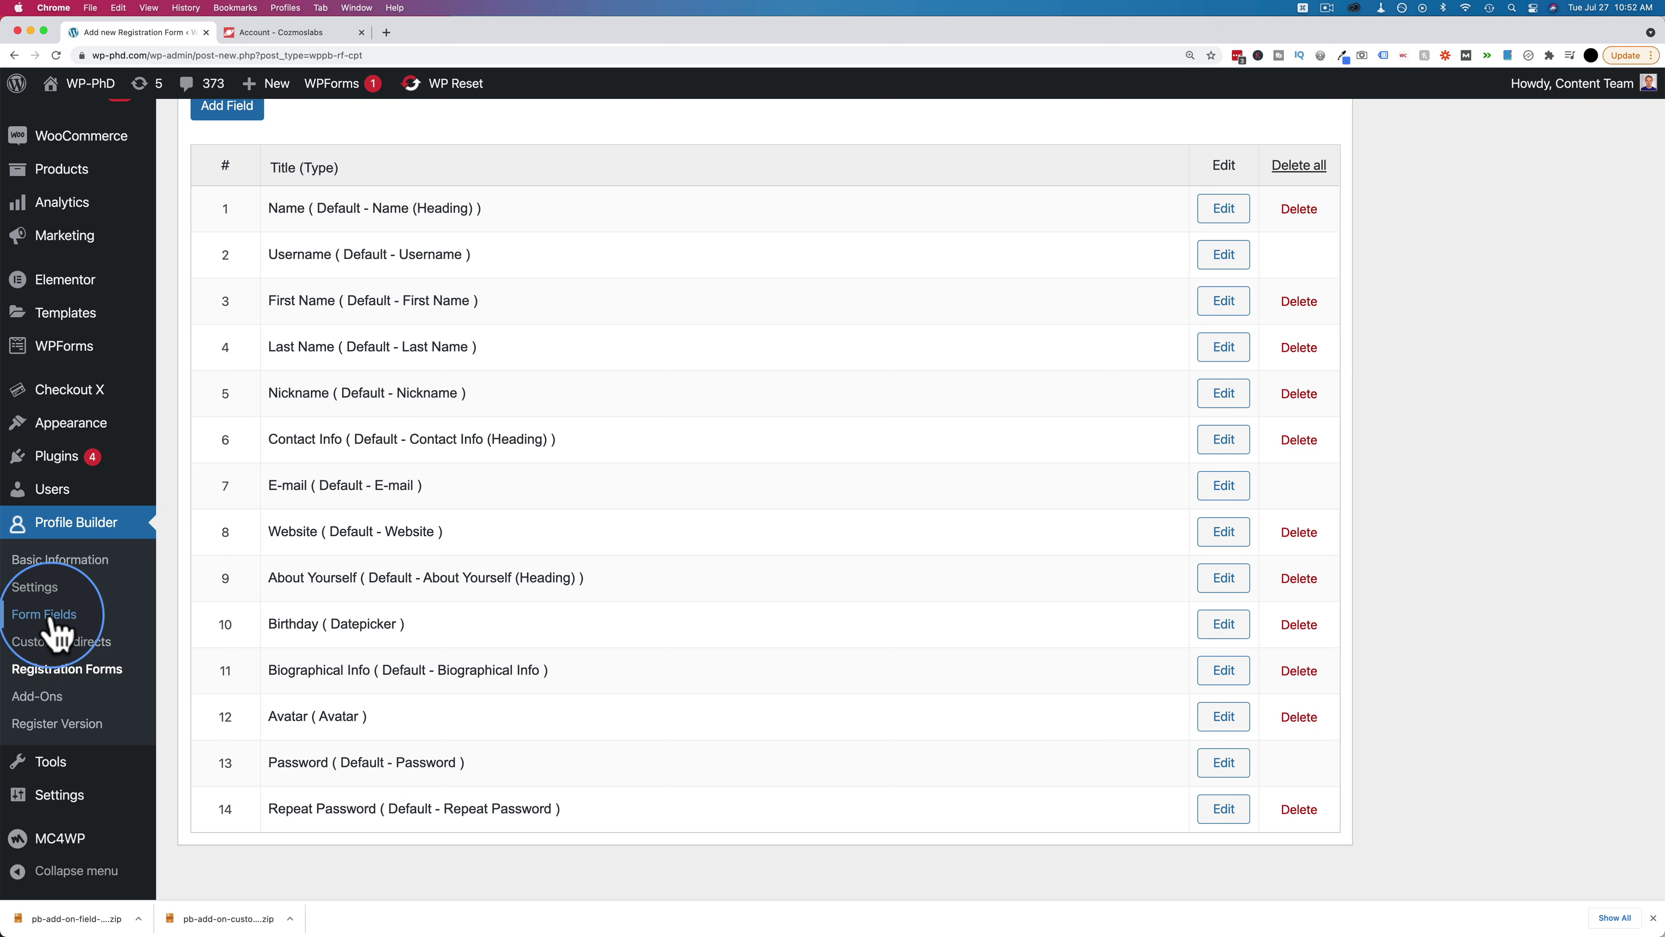
{"action": "scroll", "coordinate": [235, 569], "scroll_direction": "up", "scroll_amount": 10}
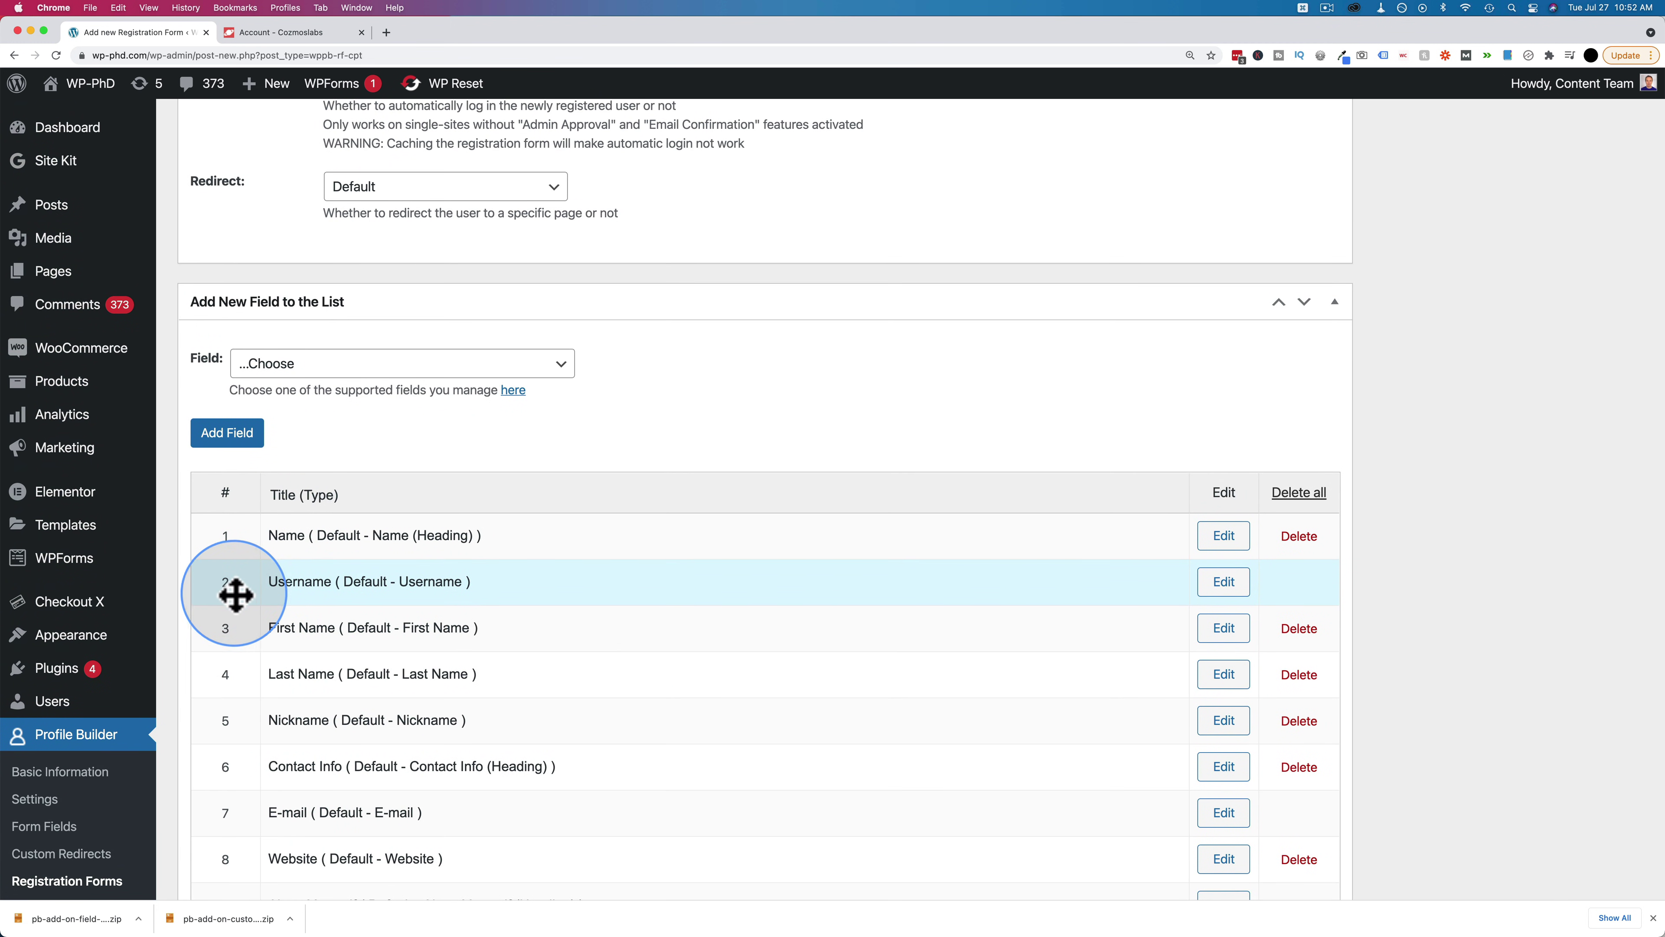
{"action": "left_click", "coordinate": [326, 367]}
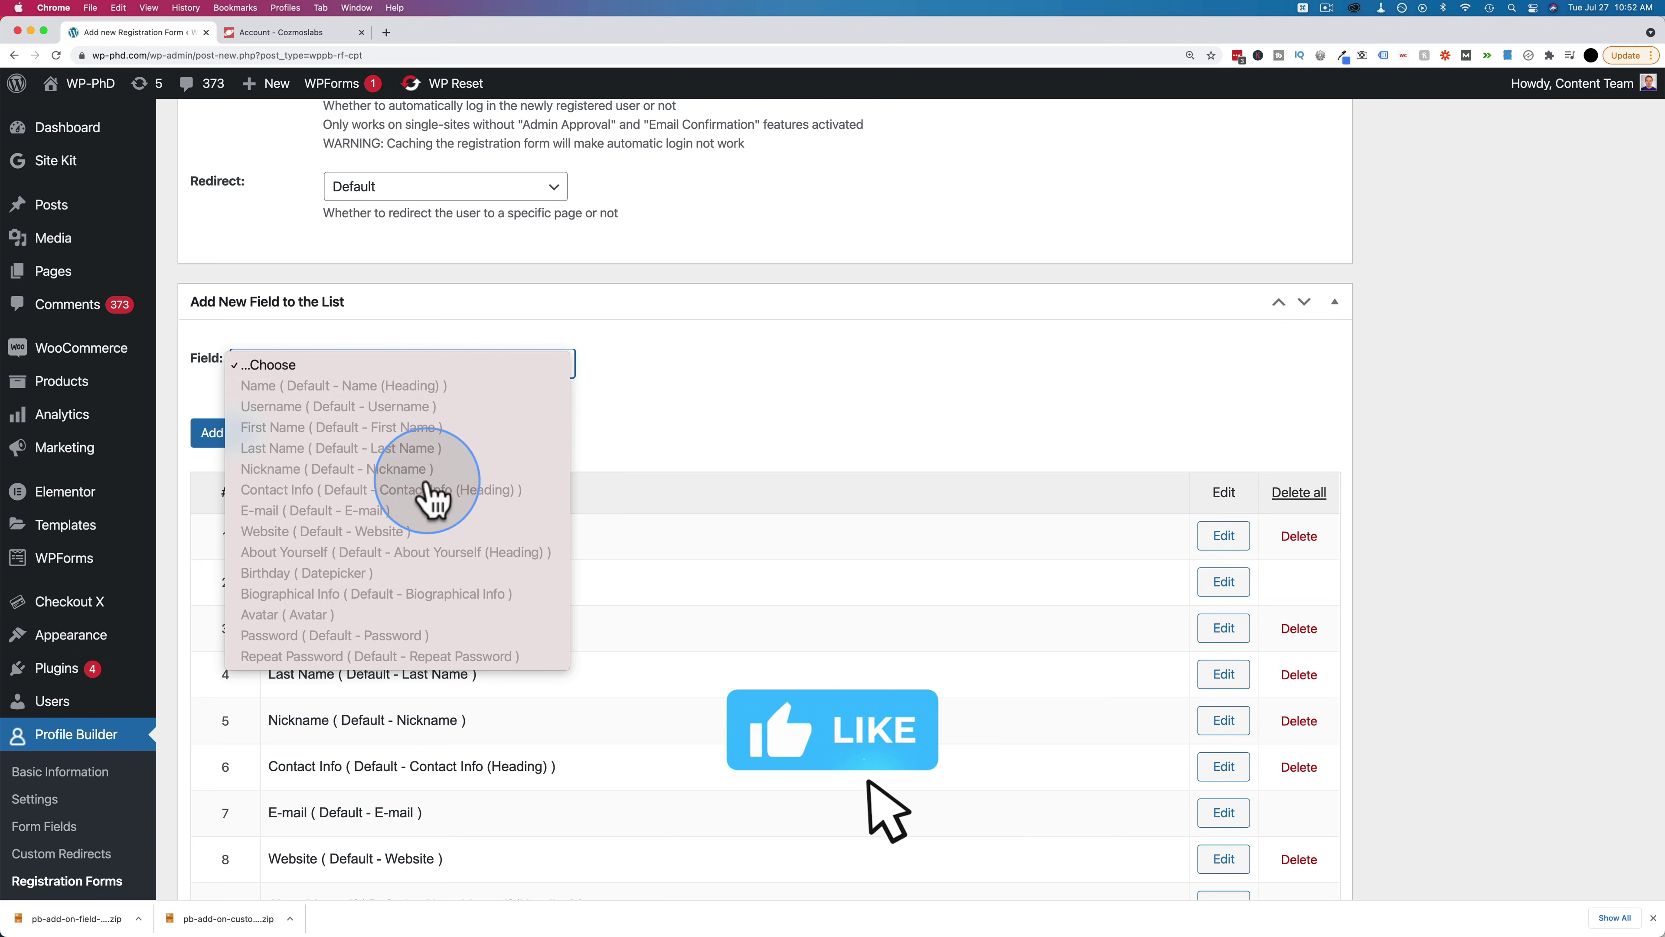
Browse the Field dropdown for Reg2 and close it without adding a field
{"action": "left_click", "coordinate": [668, 652]}
{"action": "scroll", "coordinate": [669, 652], "scroll_direction": "down", "scroll_amount": 5}
{"action": "scroll", "coordinate": [561, 437], "scroll_direction": "up", "scroll_amount": 2}
{"action": "left_click", "coordinate": [490, 210]}
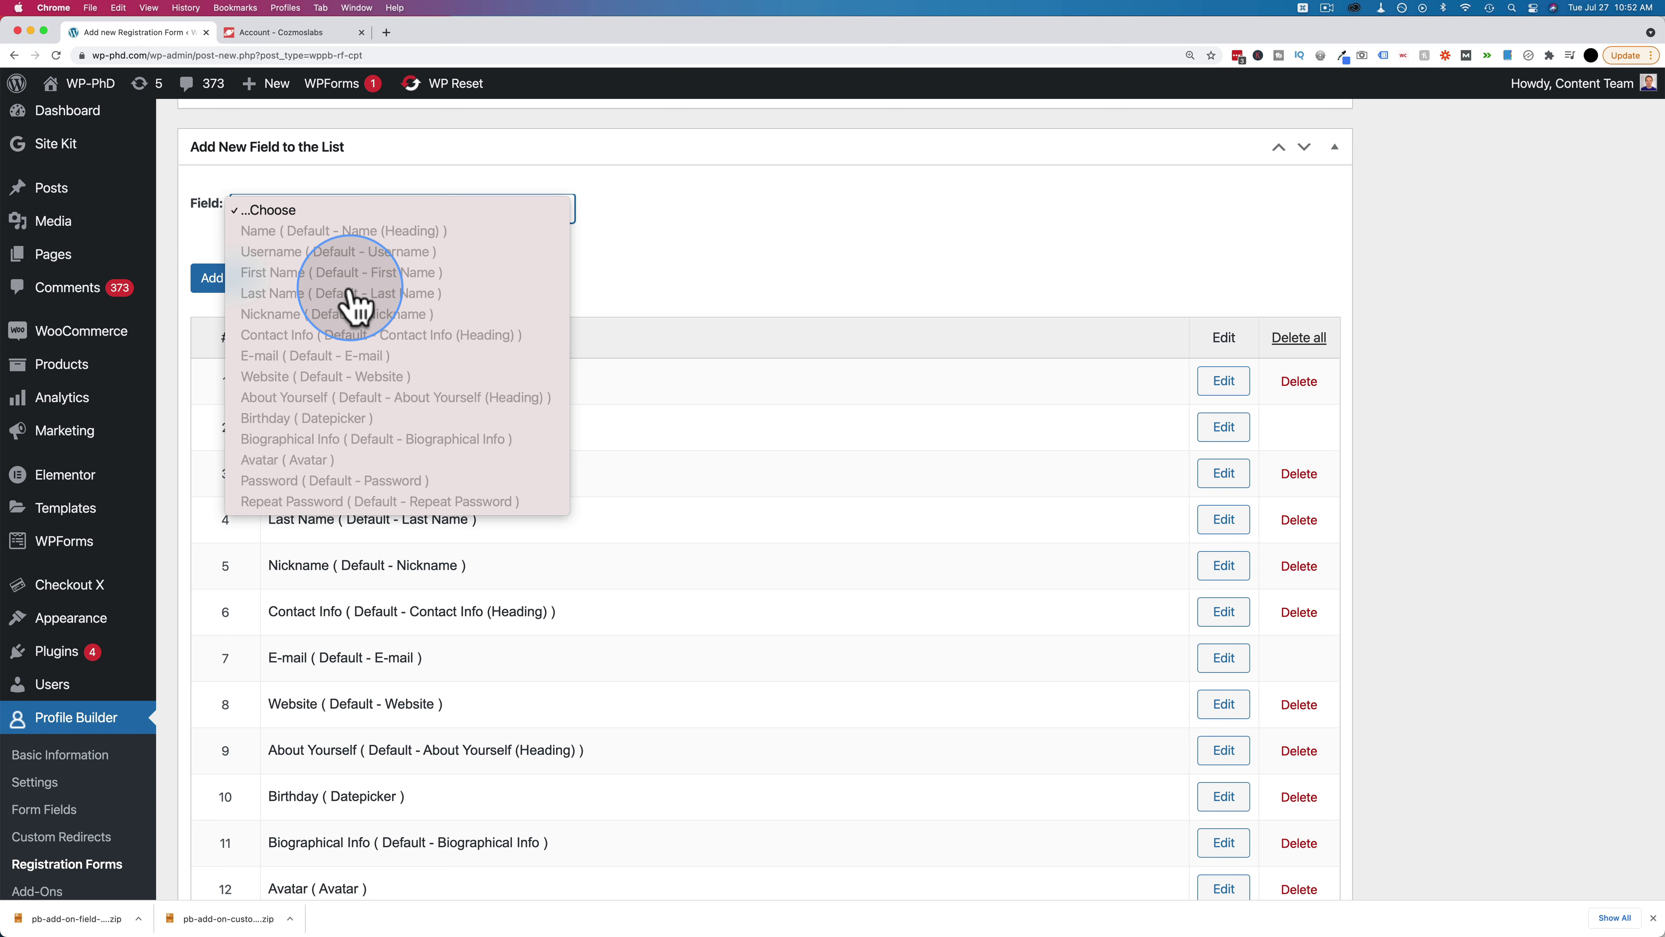
{"action": "left_click", "coordinate": [754, 276]}
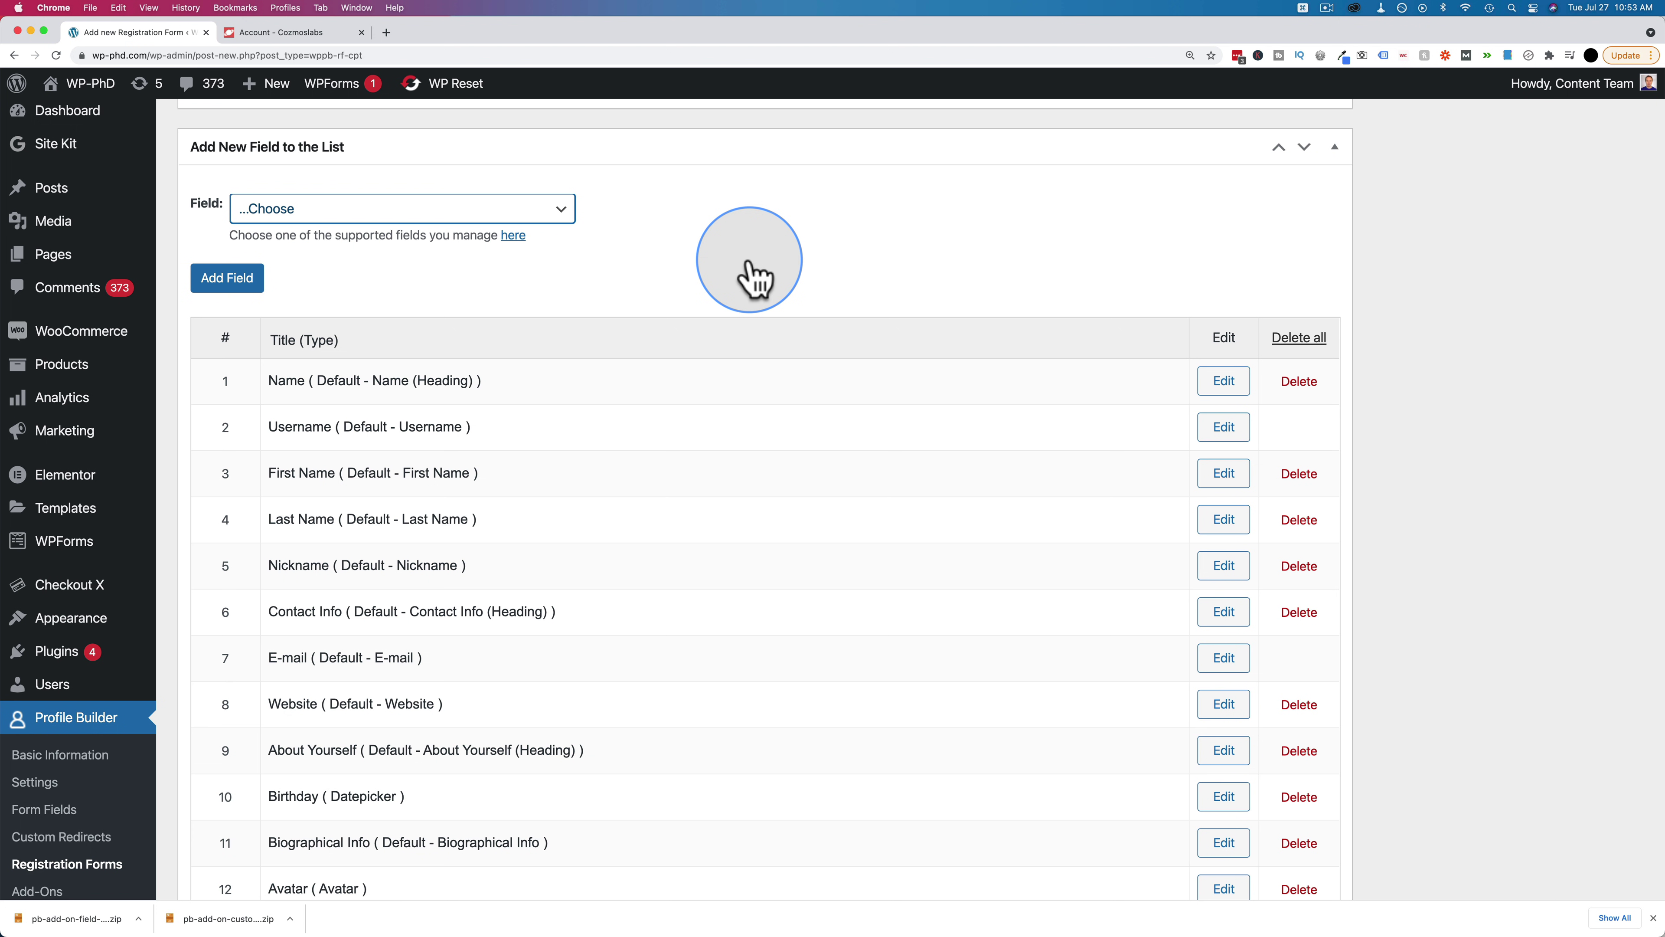
Return to the Profile Builder Add-ons page and search it for 'listing'
{"action": "scroll", "coordinate": [327, 591], "scroll_direction": "down", "scroll_amount": 3}
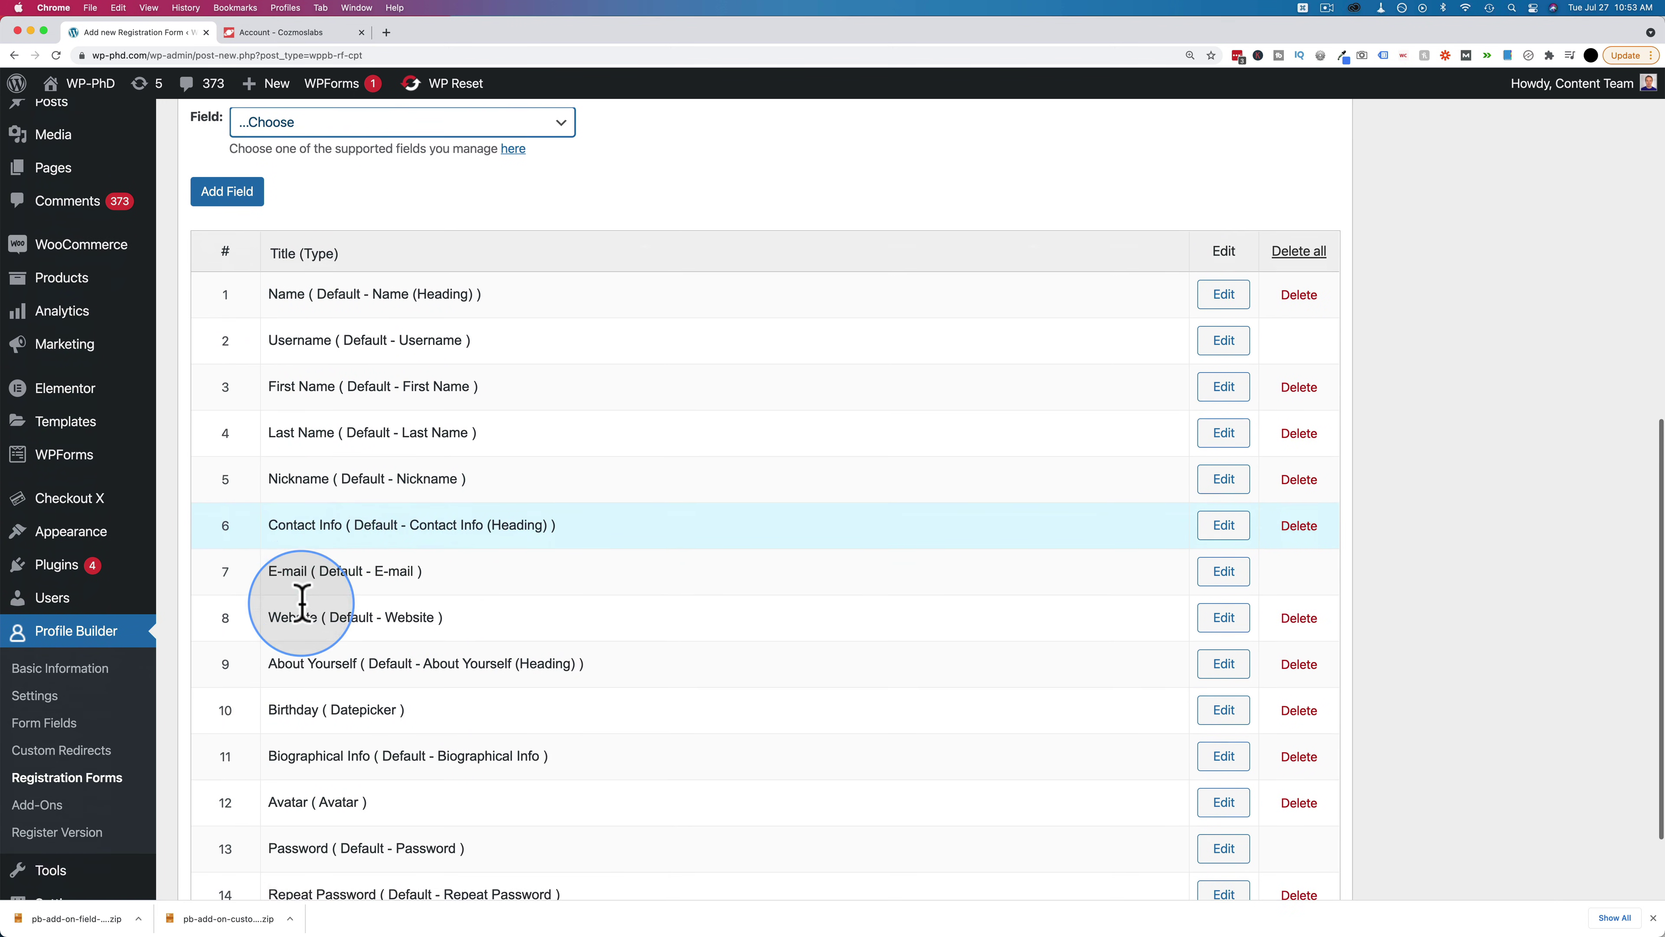
{"action": "left_click", "coordinate": [39, 773]}
{"action": "key", "text": "super+f"}
{"action": "type", "text": "listing"}
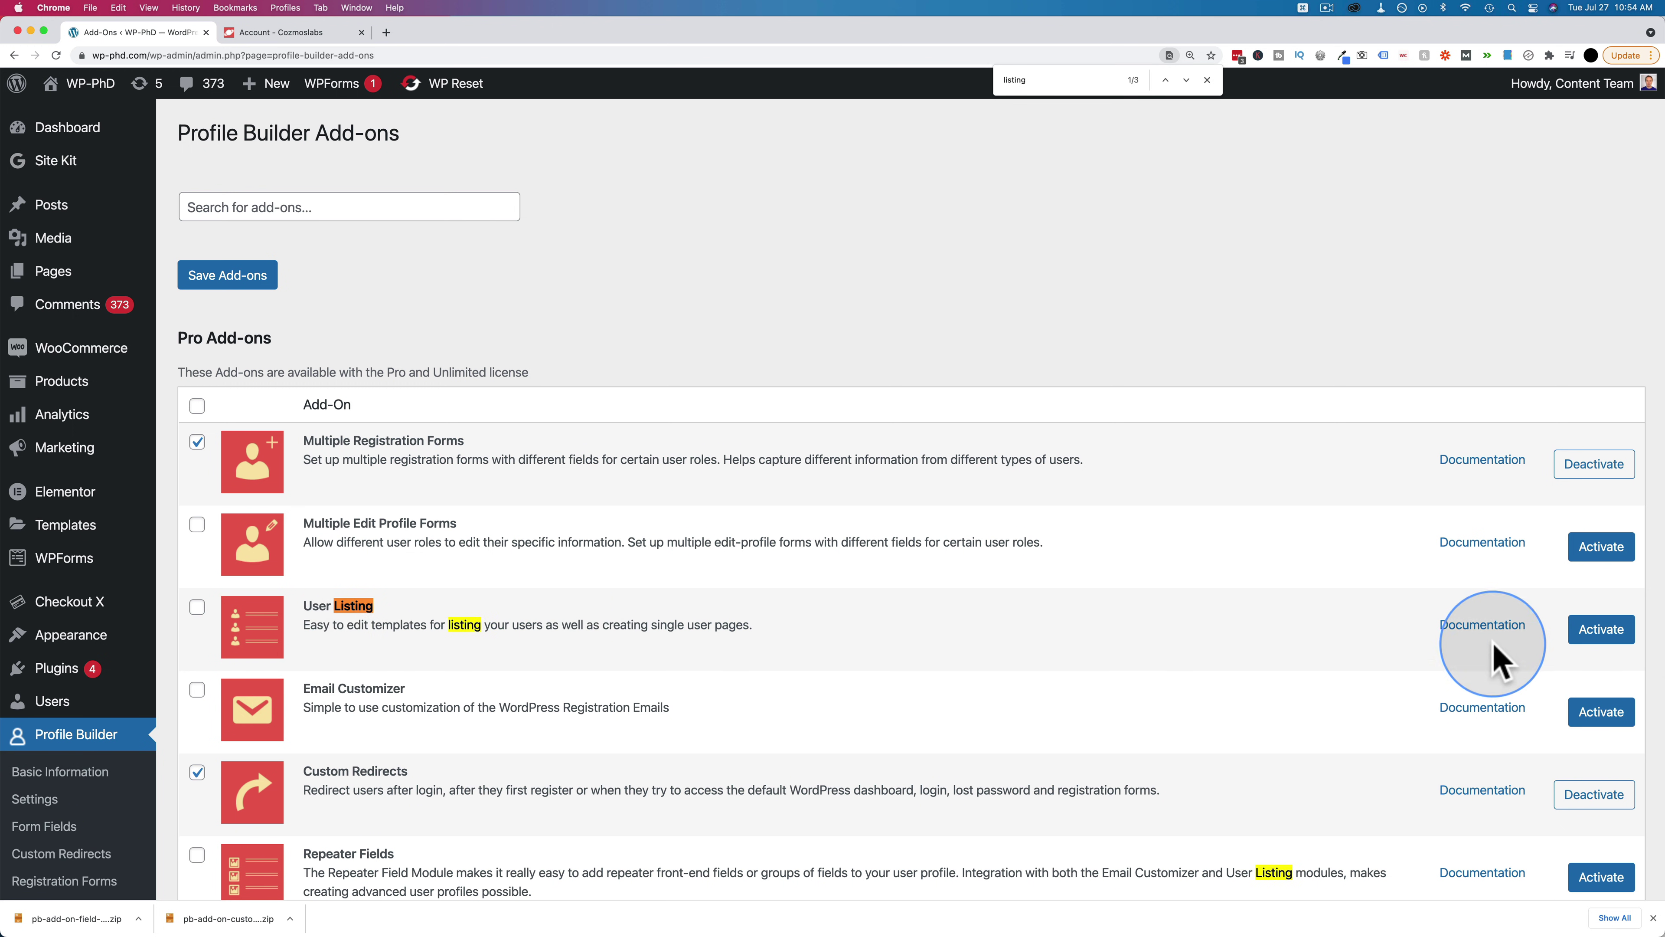
Activate the User Listing add-on so it appears under Profile Builder
{"action": "left_click", "coordinate": [1614, 631]}
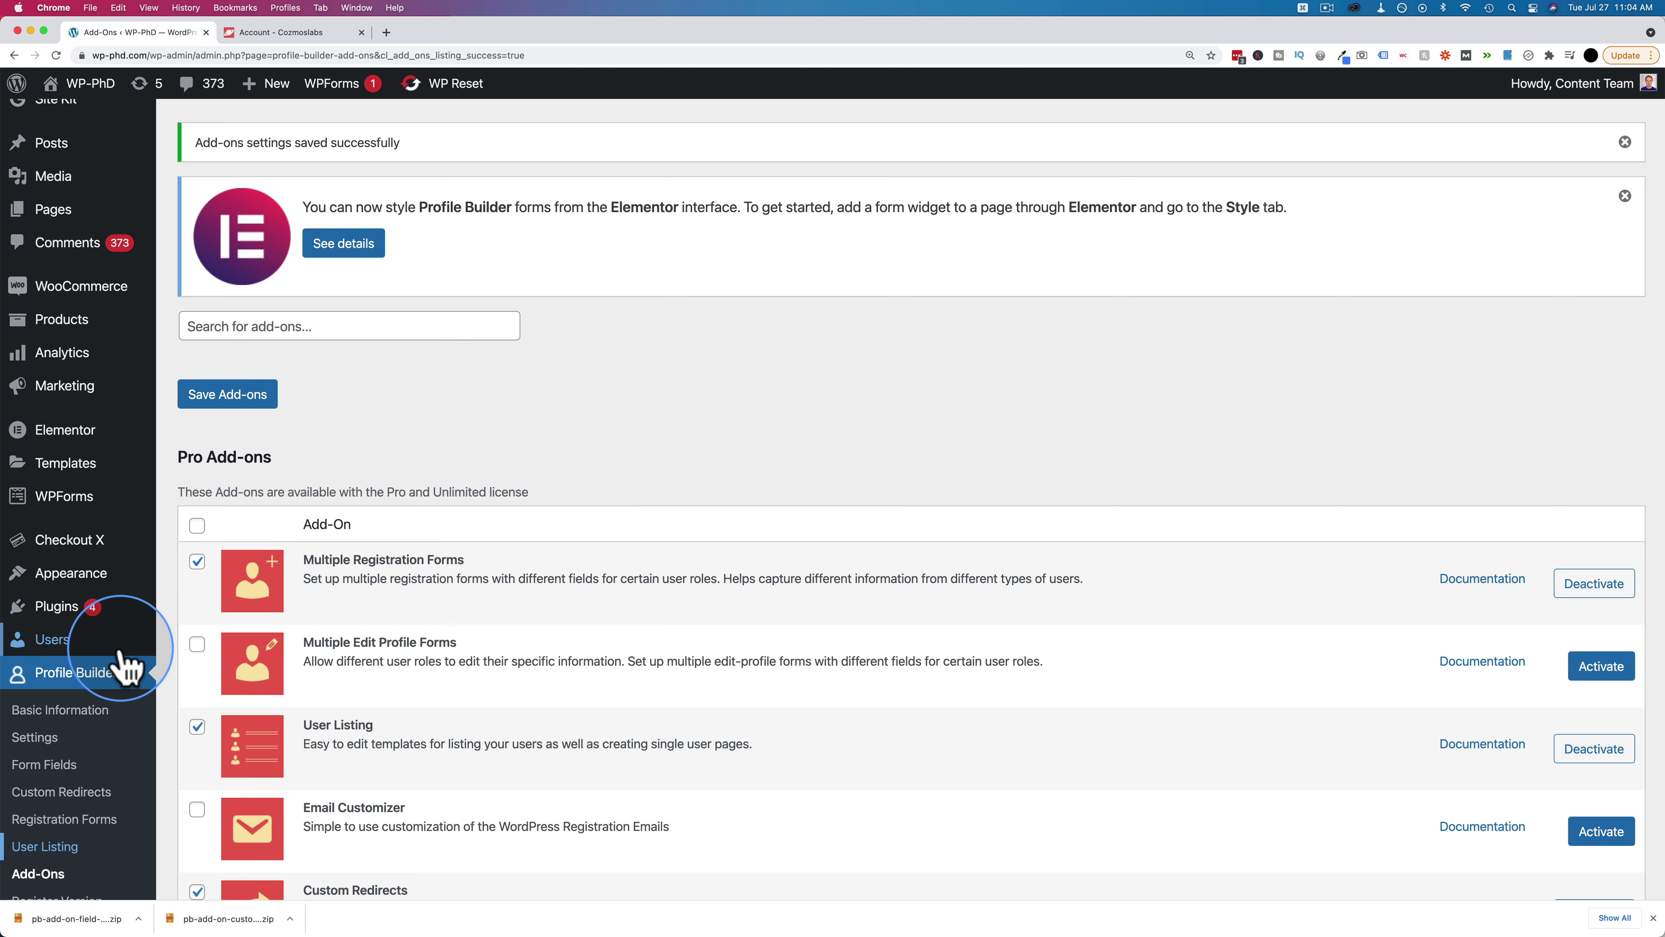
{"action": "scroll", "coordinate": [119, 669], "scroll_direction": "down", "scroll_amount": 2}
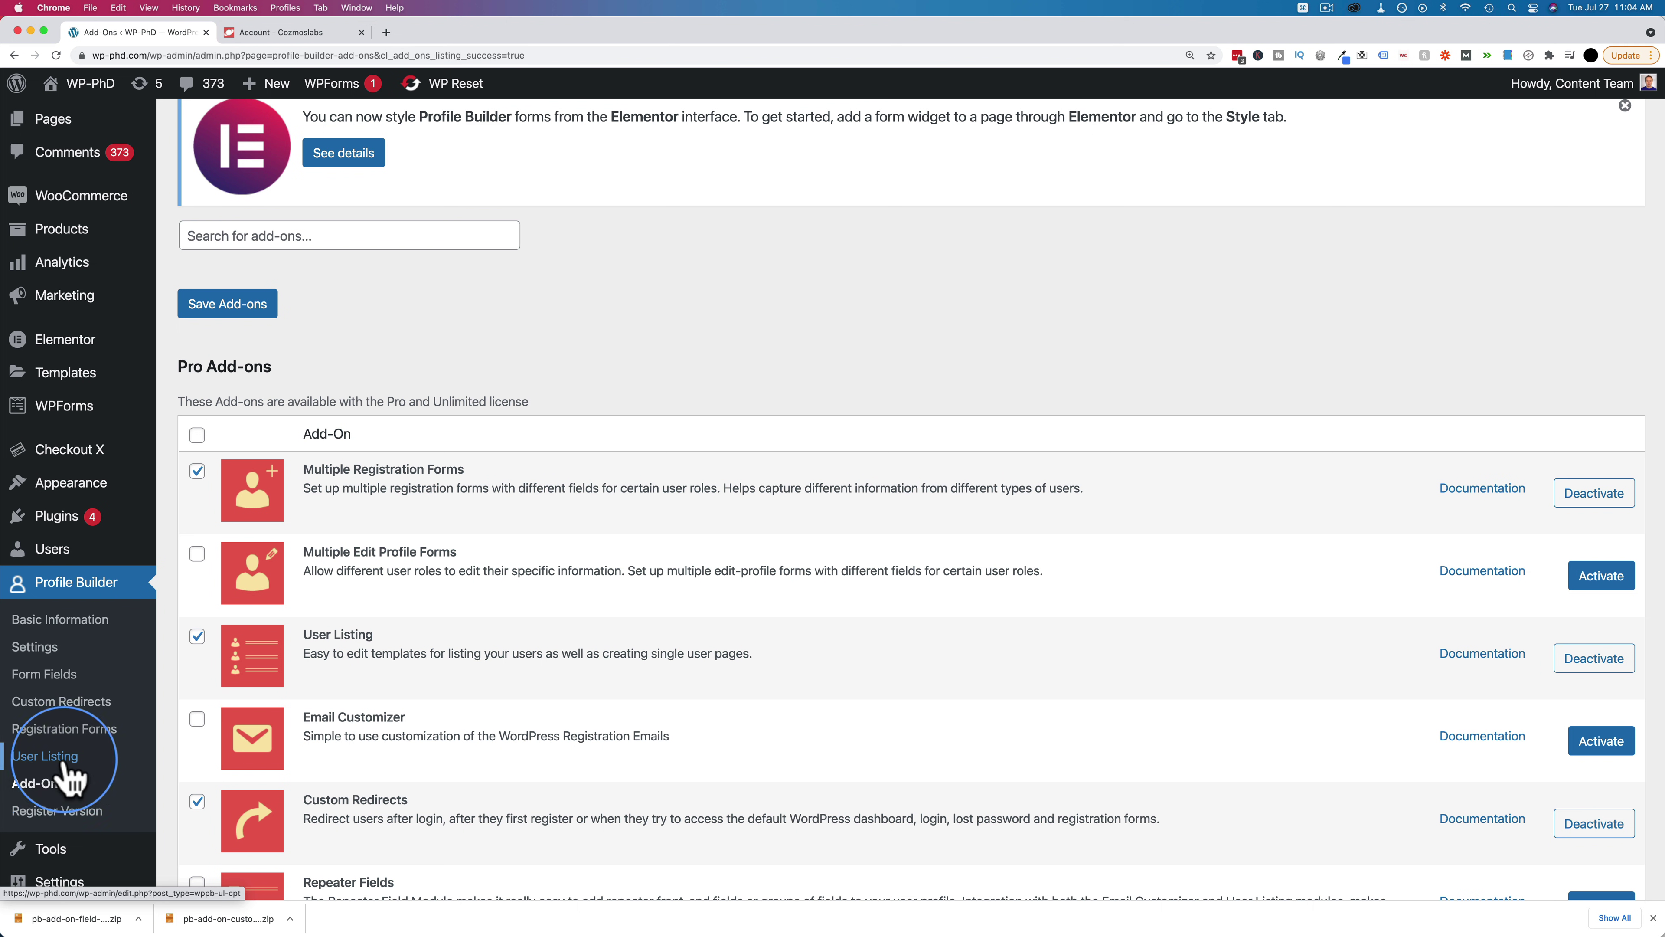
Edit 'userlisting' (5 users per page, sorted by Username) and scroll to the All-userlisting Template
{"action": "left_click", "coordinate": [53, 762]}
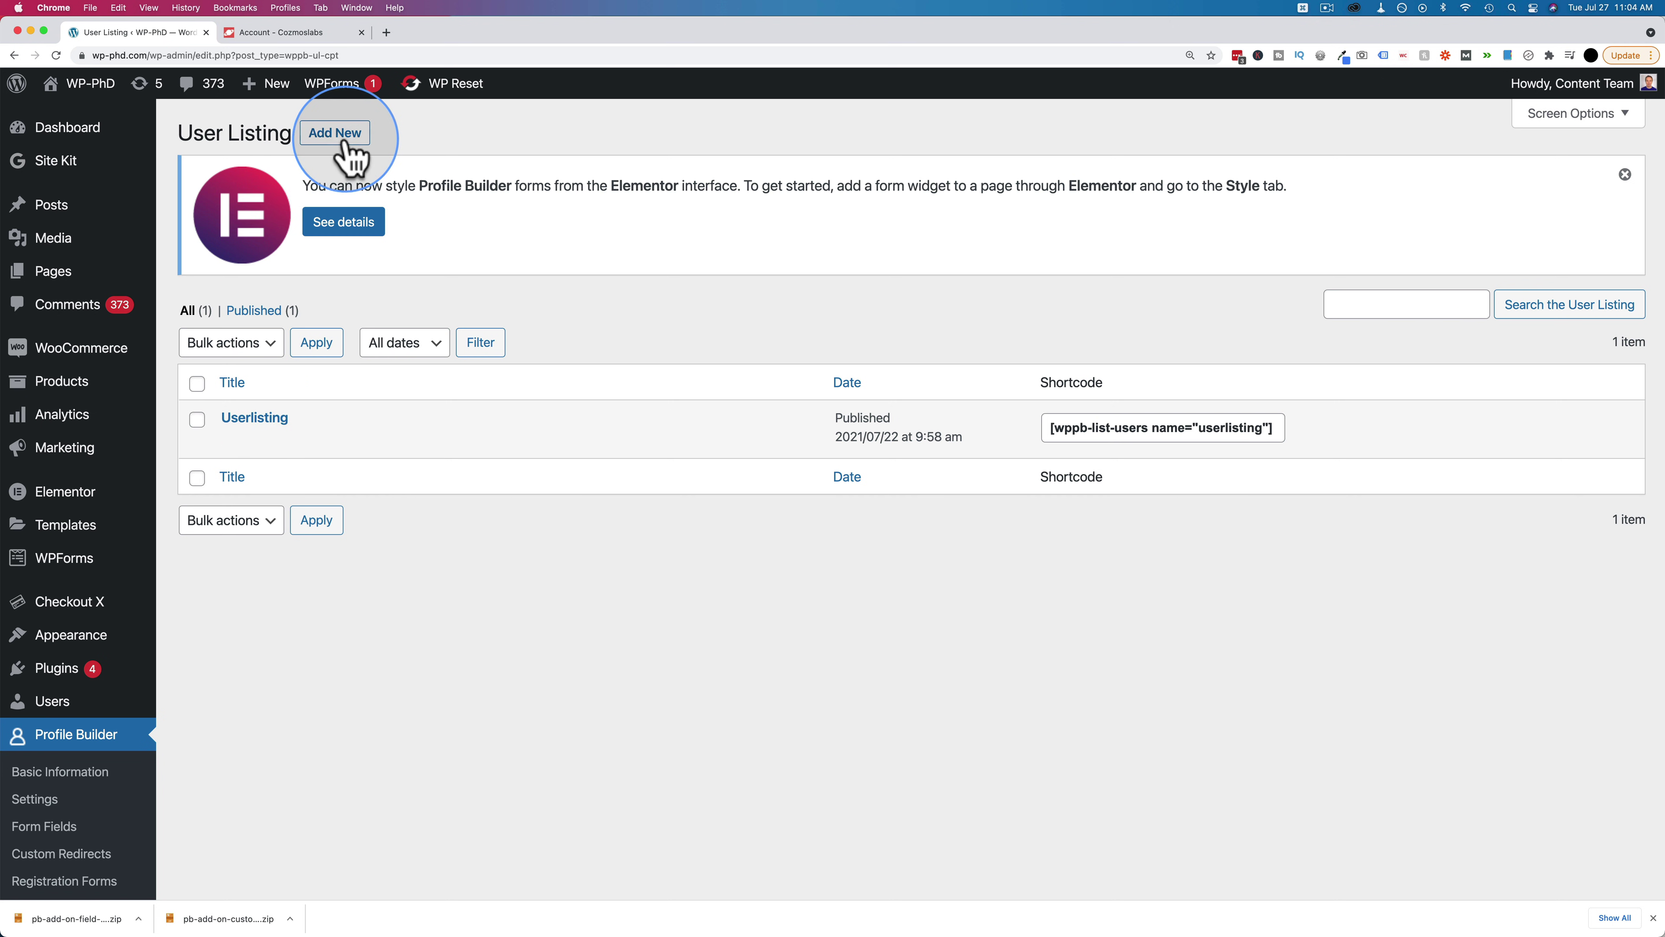
{"action": "left_click", "coordinate": [232, 442]}
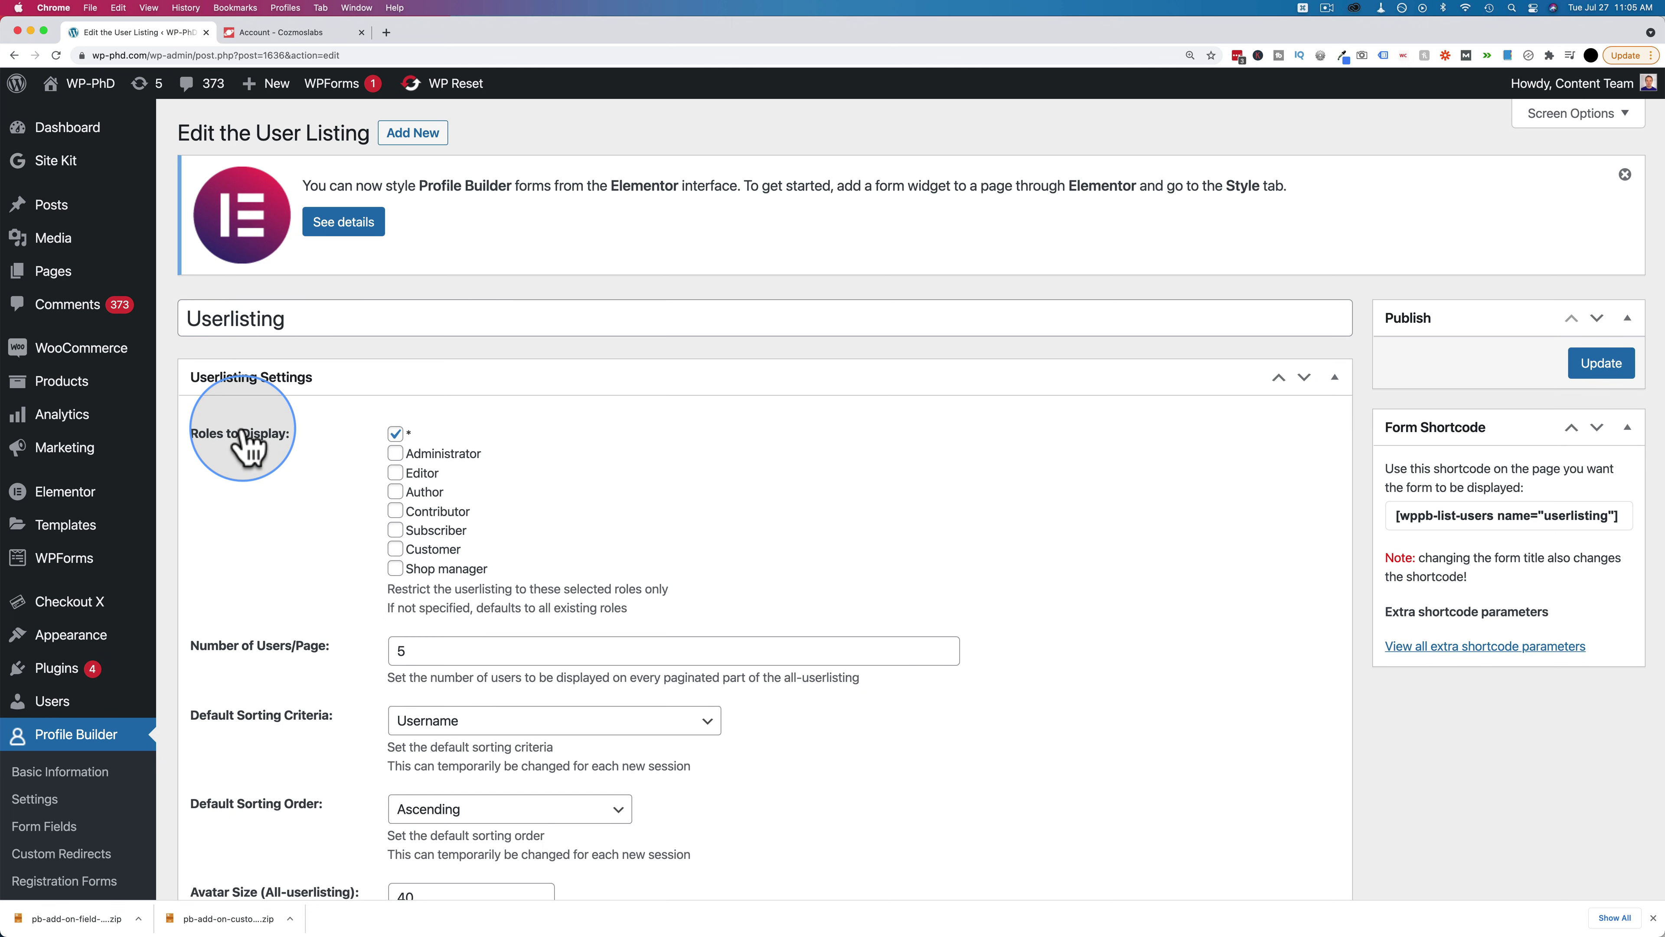
{"action": "scroll", "coordinate": [252, 471], "scroll_direction": "down", "scroll_amount": 3}
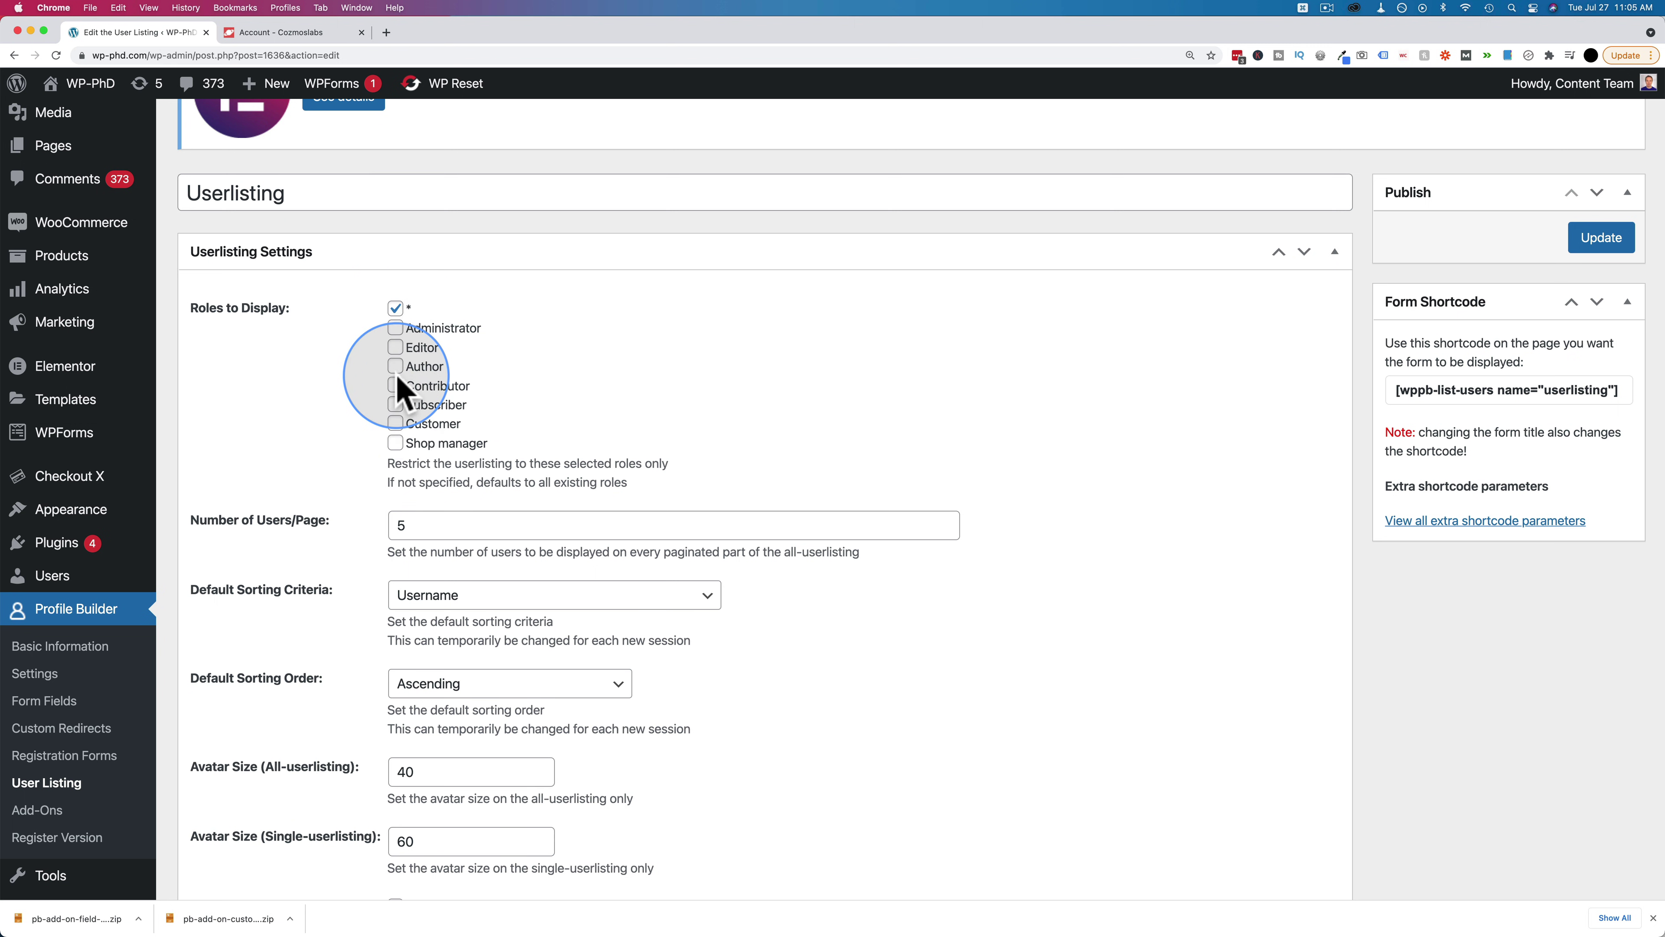
{"action": "scroll", "coordinate": [262, 354], "scroll_direction": "down", "scroll_amount": 5}
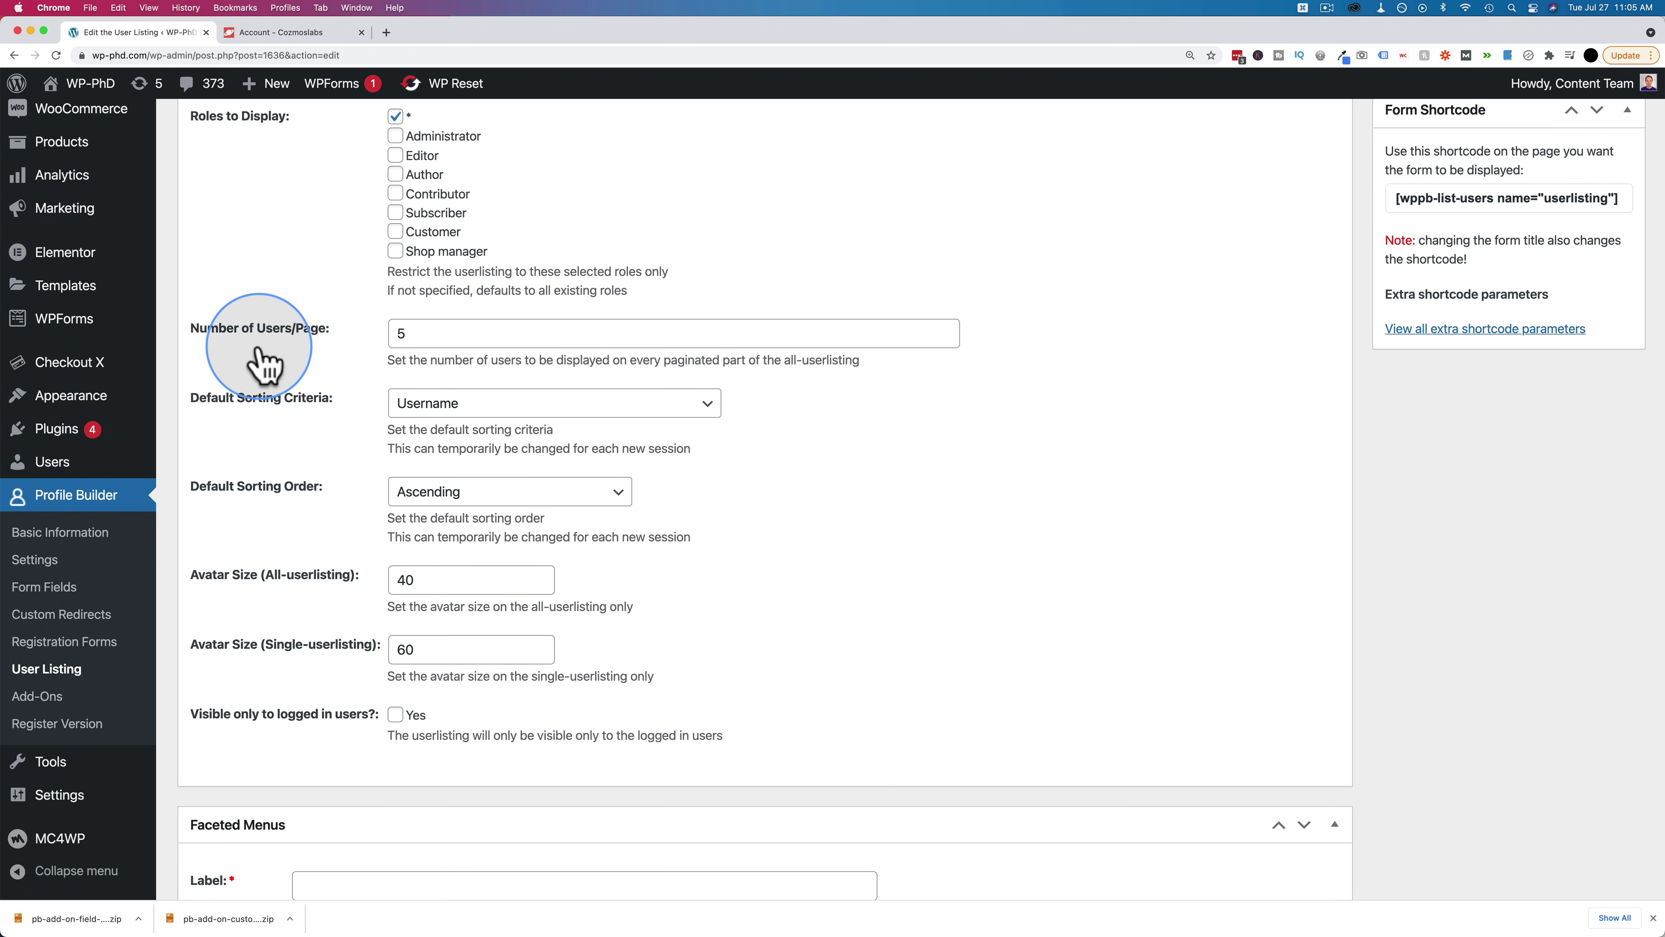
{"action": "scroll", "coordinate": [263, 361], "scroll_direction": "down", "scroll_amount": 2}
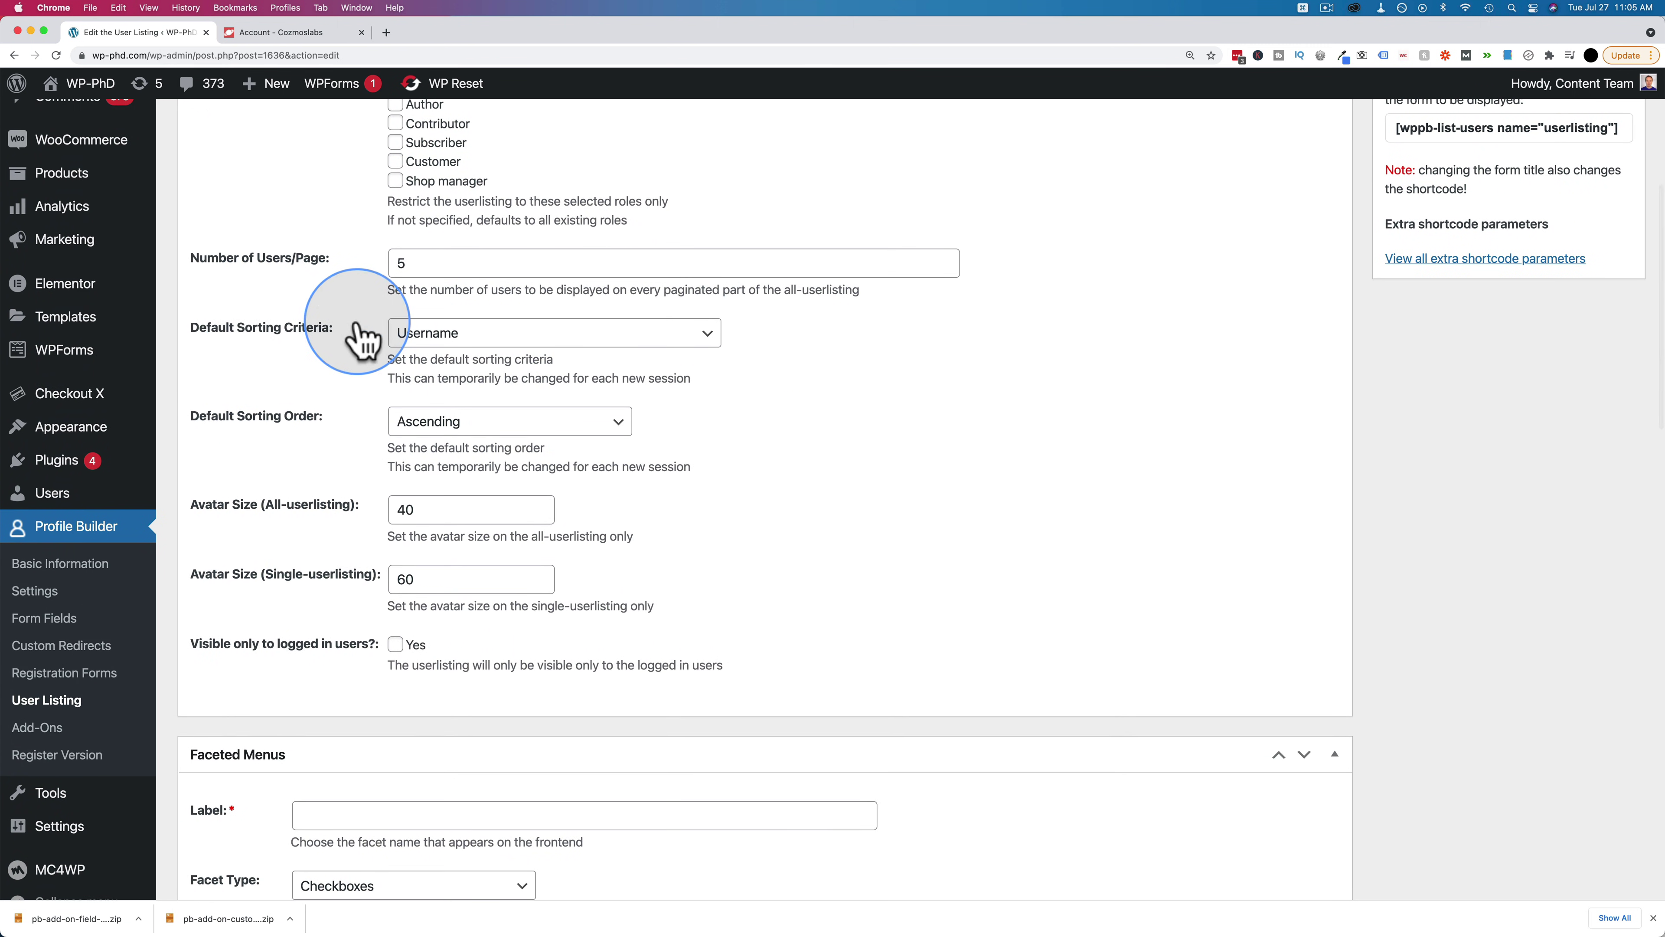
{"action": "scroll", "coordinate": [281, 384], "scroll_direction": "down", "scroll_amount": 2}
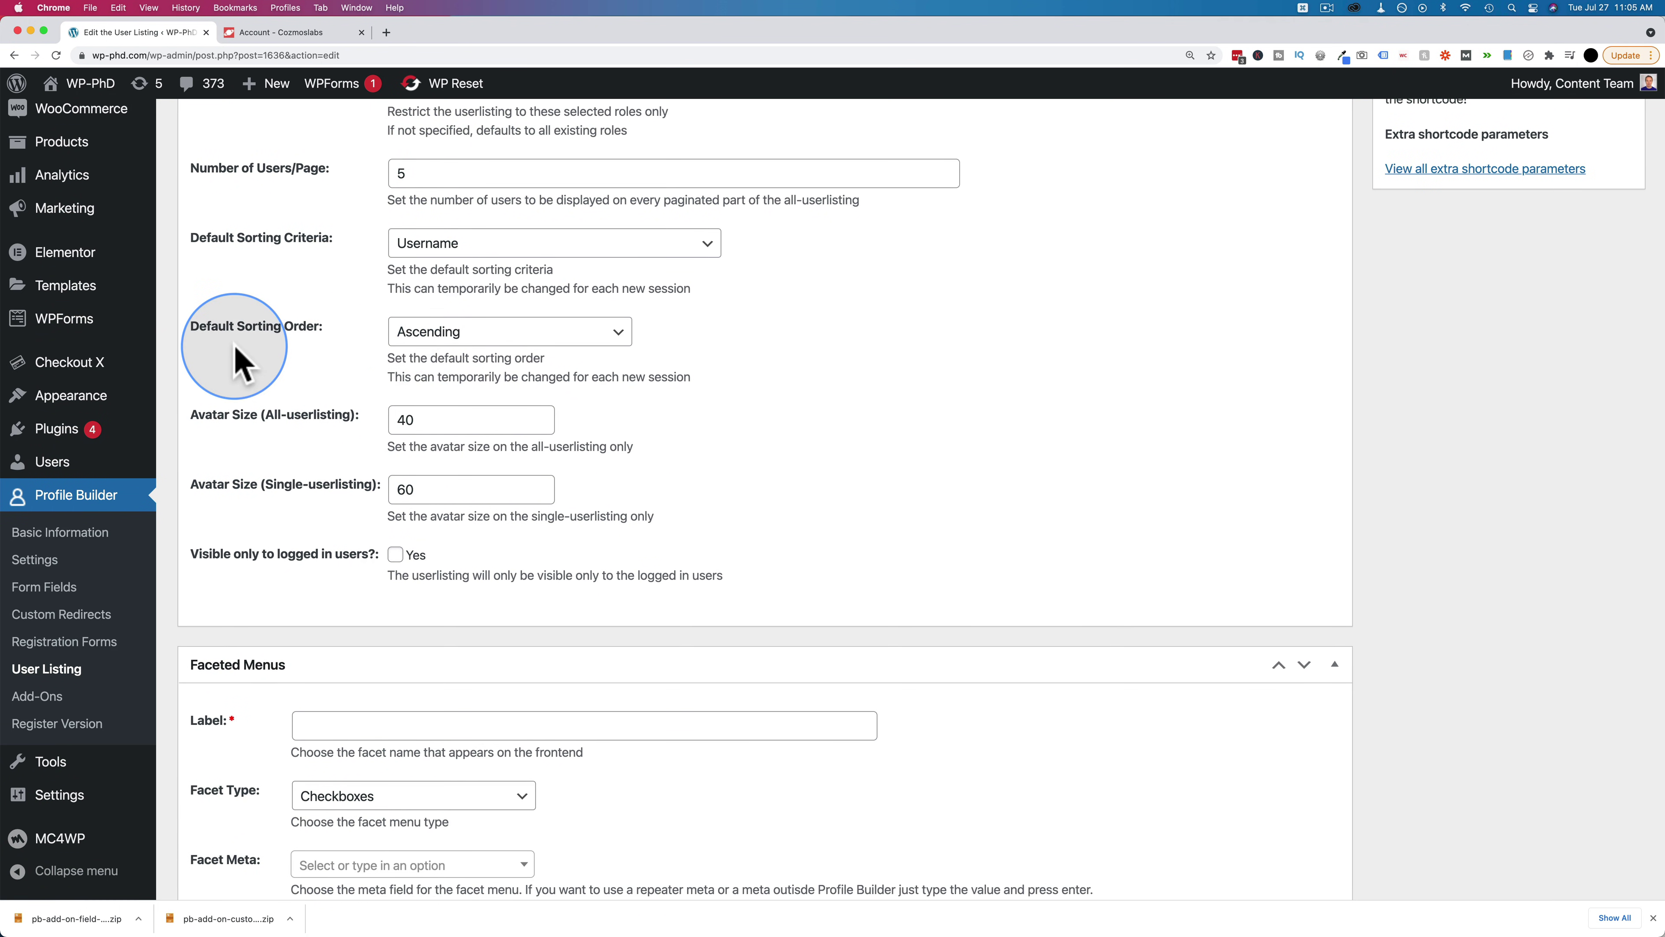
{"action": "scroll", "coordinate": [239, 357], "scroll_direction": "down", "scroll_amount": 2}
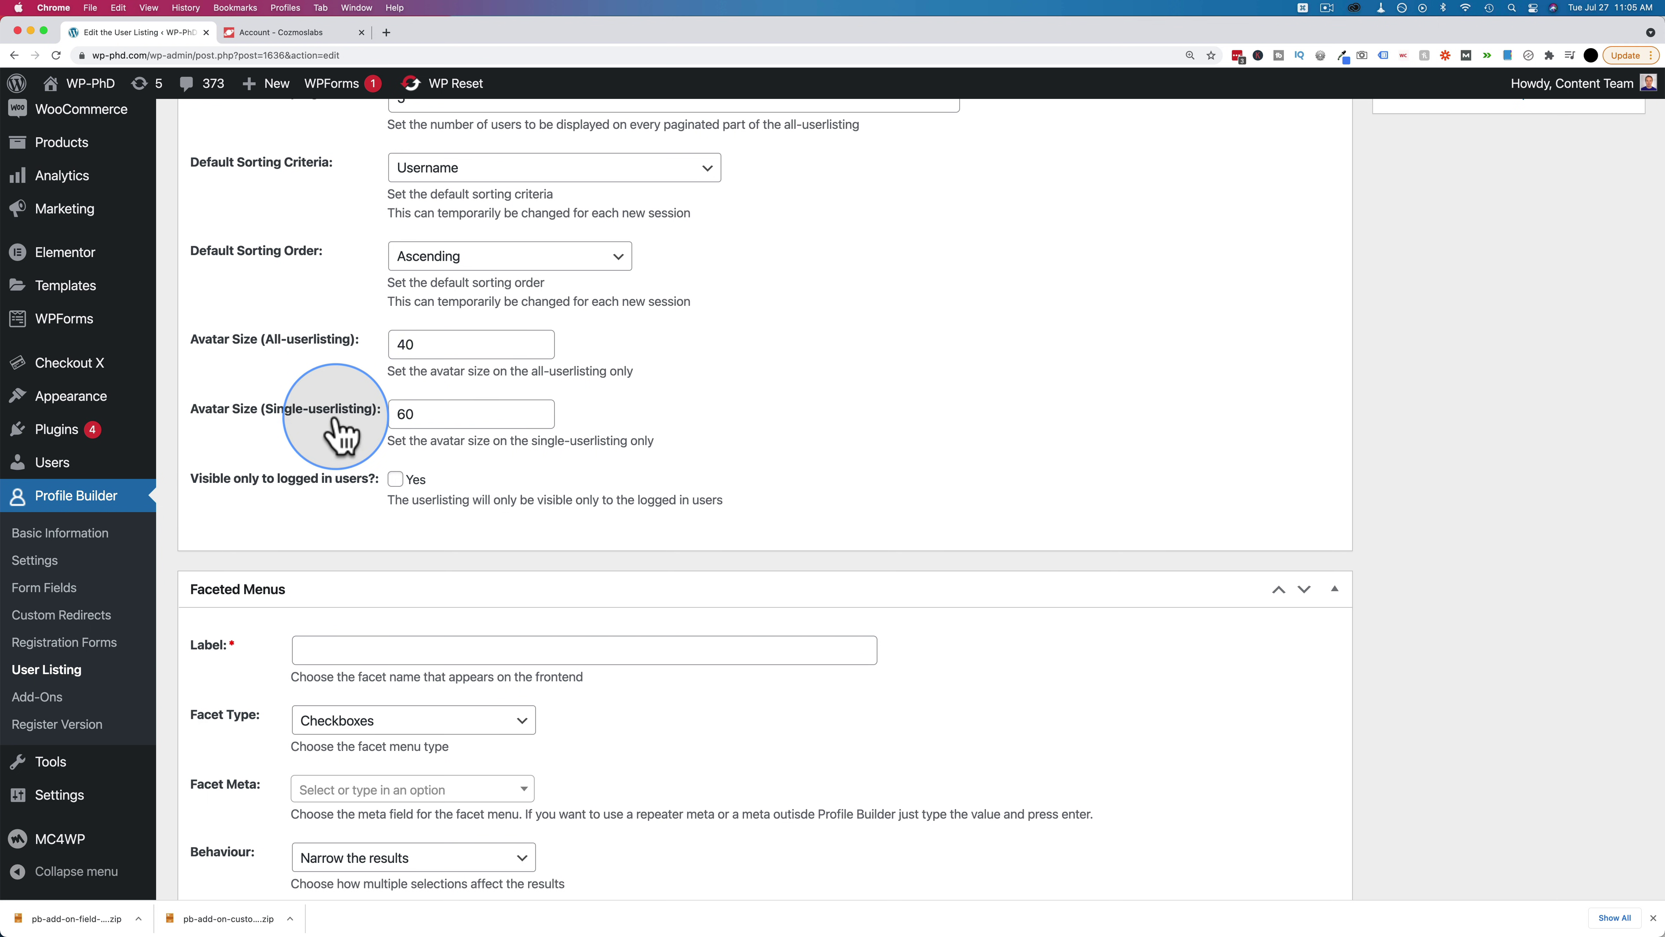
{"action": "scroll", "coordinate": [336, 433], "scroll_direction": "down", "scroll_amount": 3}
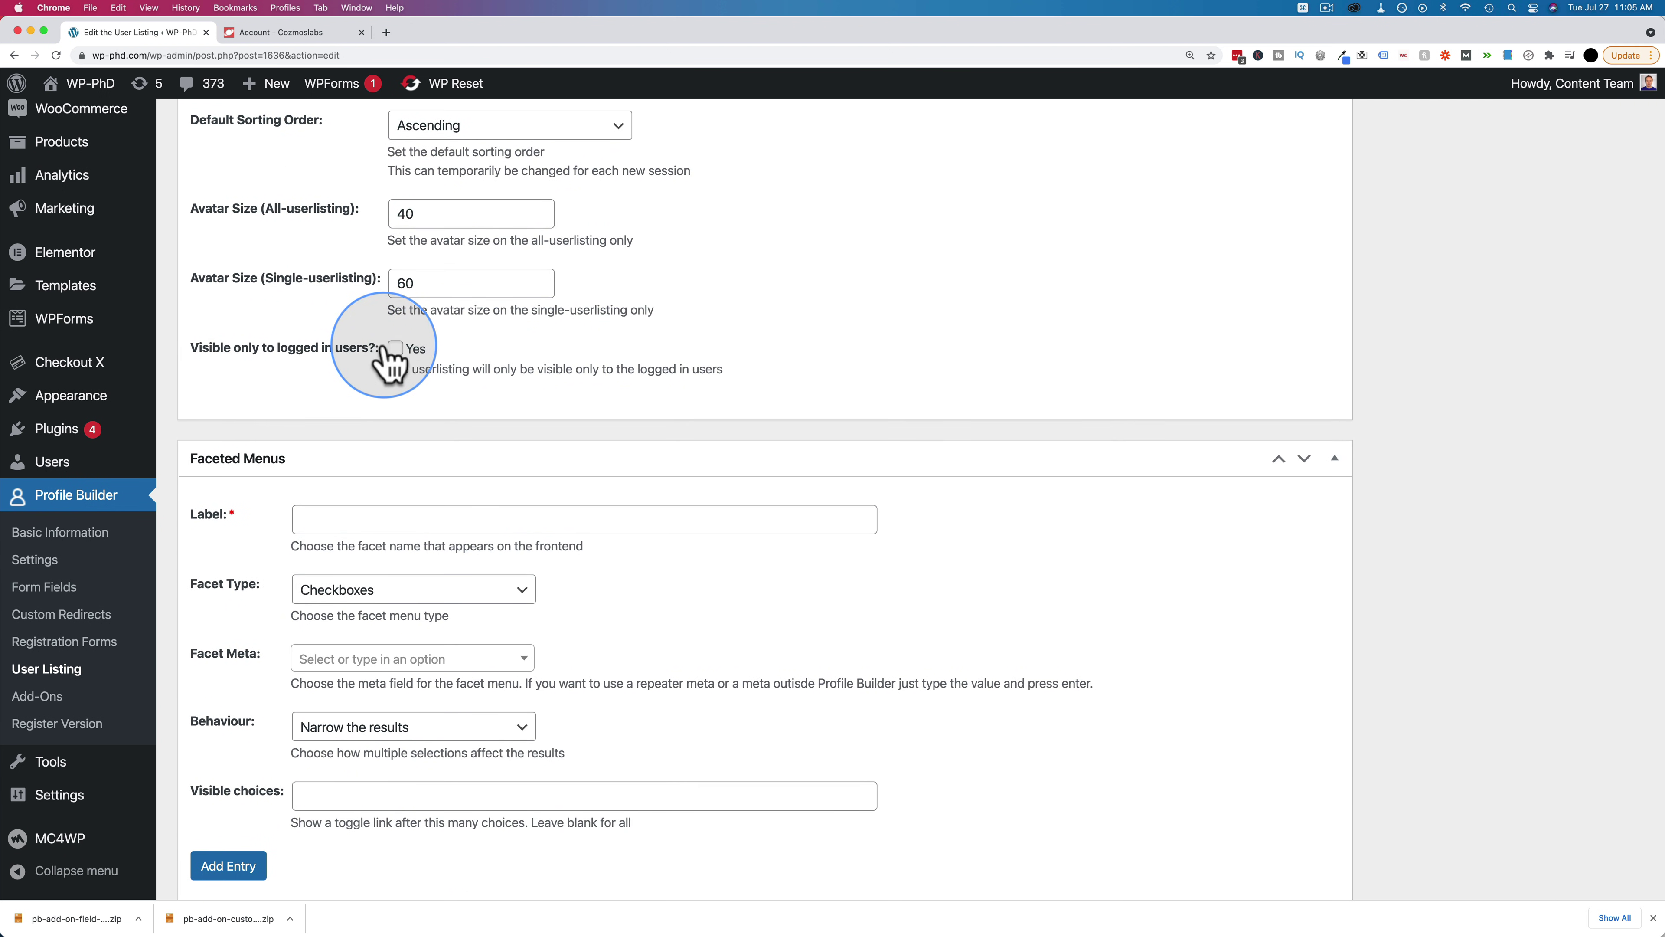
{"action": "scroll", "coordinate": [253, 379], "scroll_direction": "down", "scroll_amount": 10}
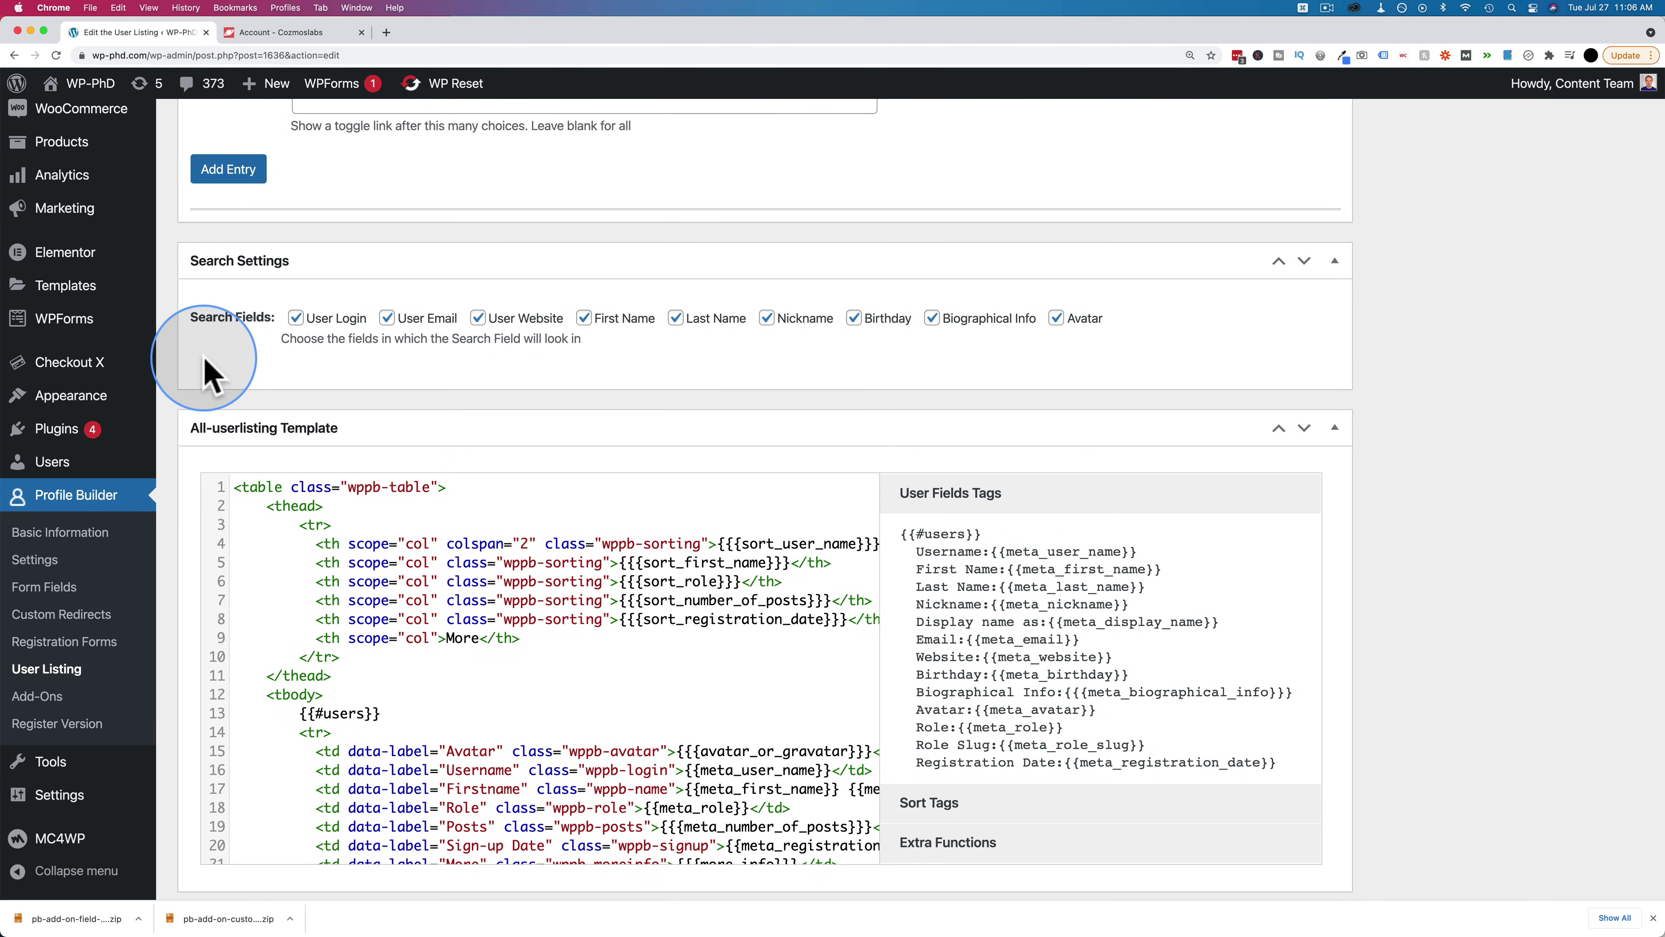
Save the Userlisting settings and select its [wppb-list-users name="userlisting"] shortcode for copying
{"action": "scroll", "coordinate": [204, 372], "scroll_direction": "down", "scroll_amount": 4}
{"action": "scroll", "coordinate": [282, 341], "scroll_direction": "down", "scroll_amount": 2}
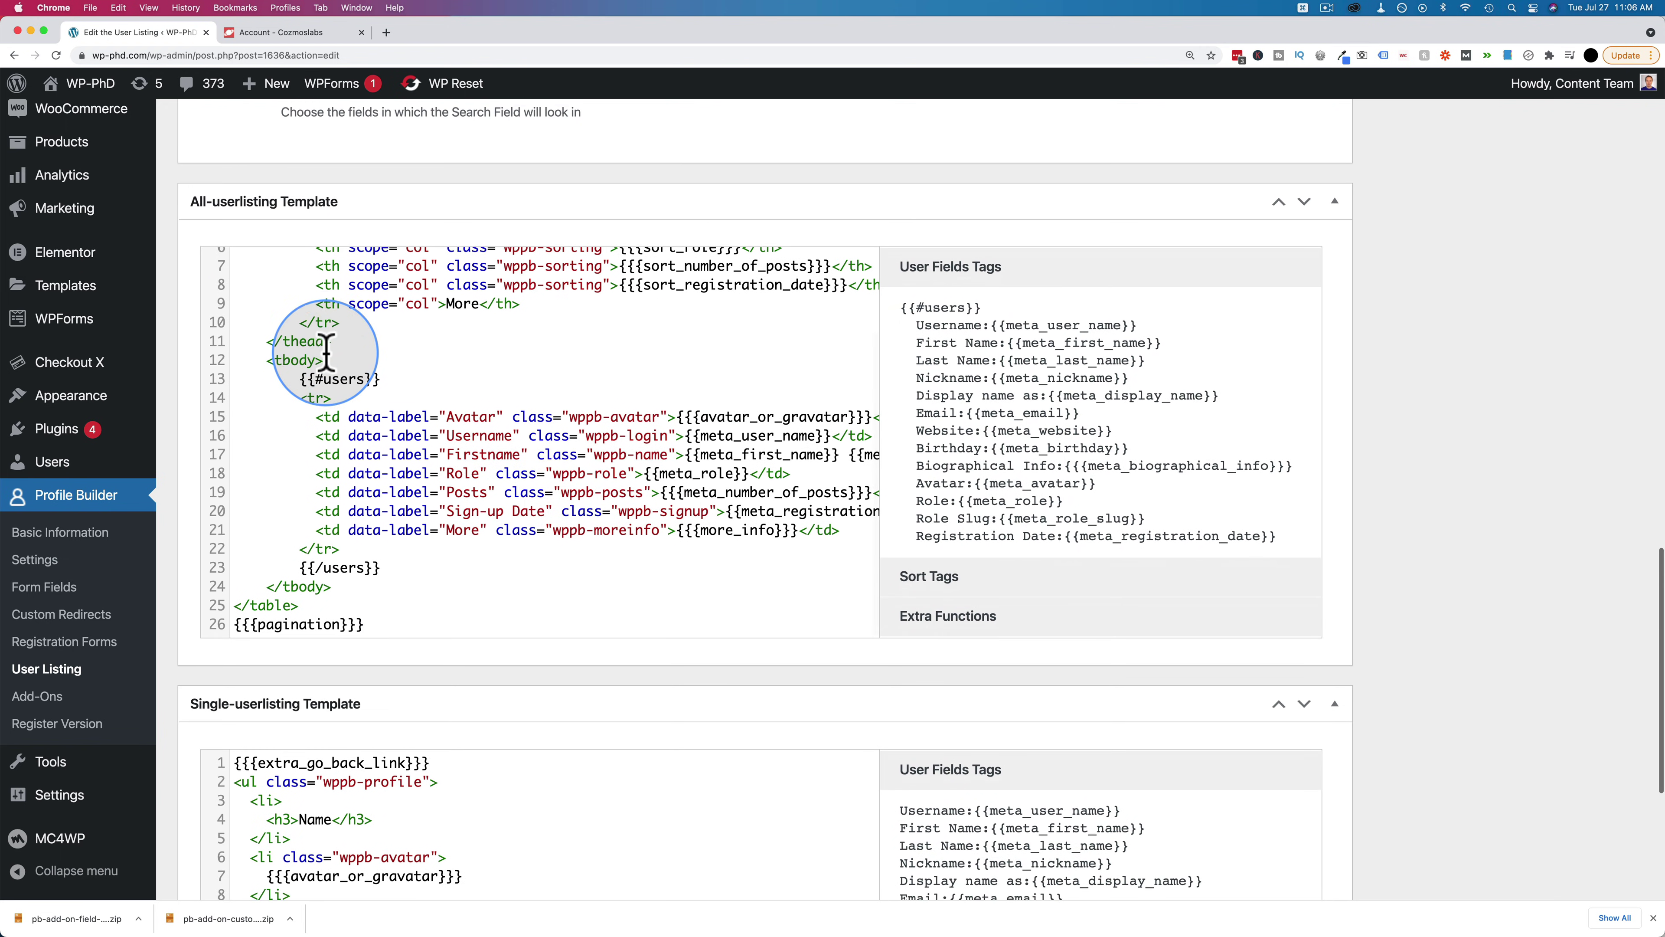
{"action": "scroll", "coordinate": [326, 354], "scroll_direction": "down", "scroll_amount": 2}
{"action": "scroll", "coordinate": [325, 367], "scroll_direction": "up", "scroll_amount": 3}
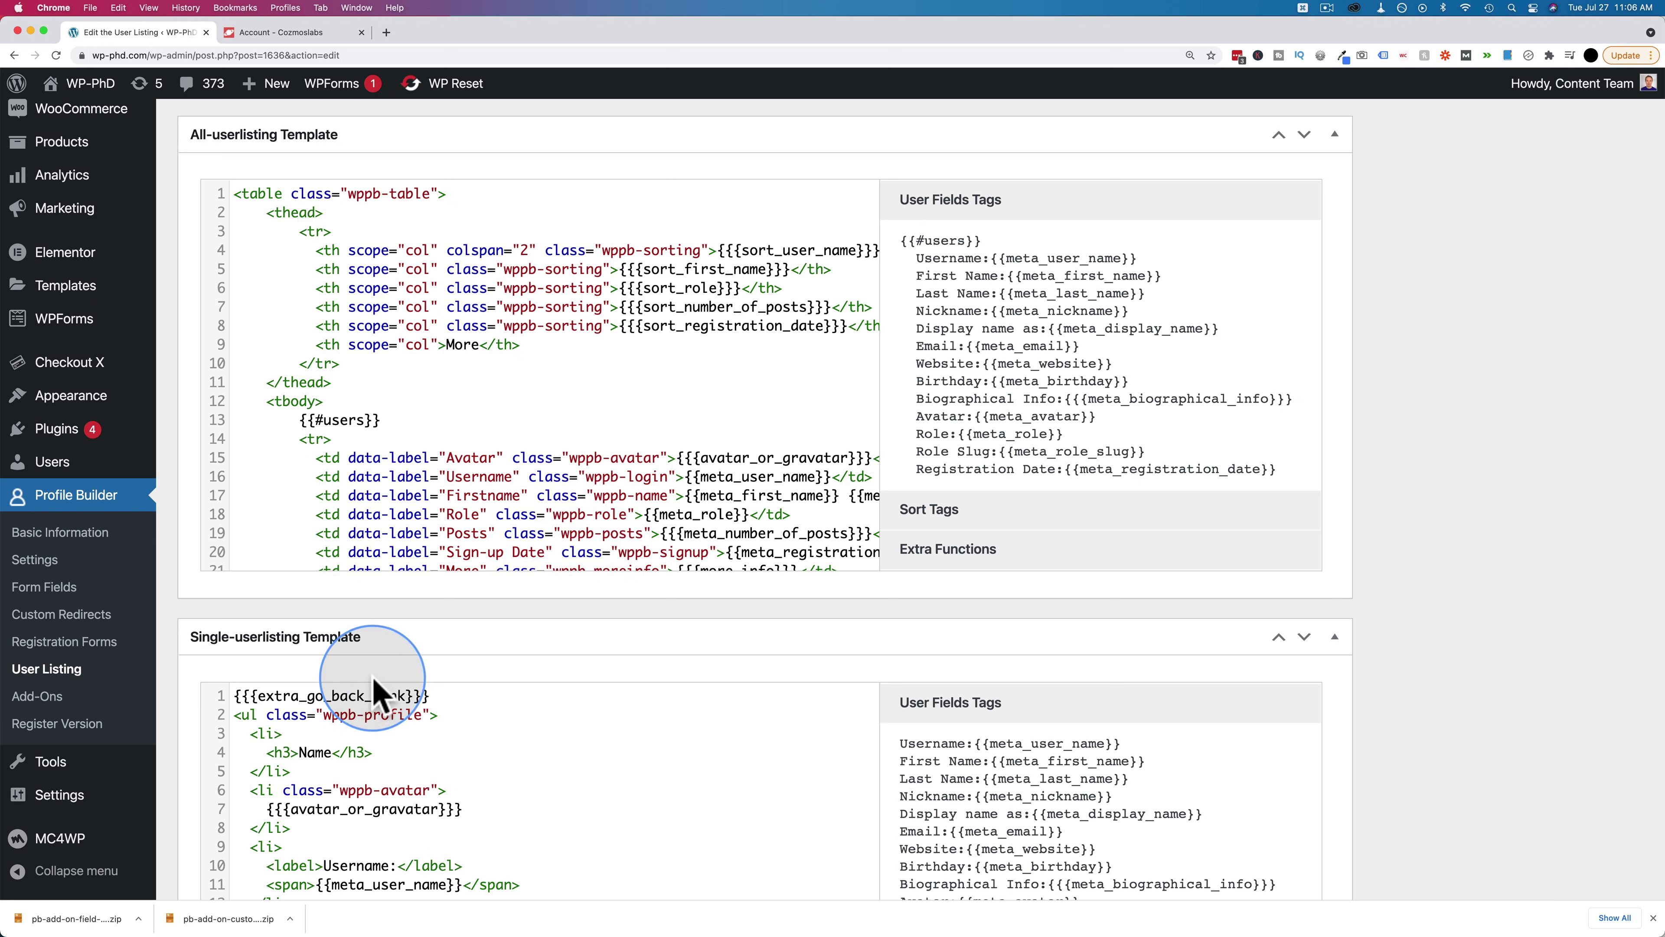
{"action": "scroll", "coordinate": [178, 621], "scroll_direction": "down", "scroll_amount": 5}
{"action": "scroll", "coordinate": [181, 621], "scroll_direction": "down", "scroll_amount": 2}
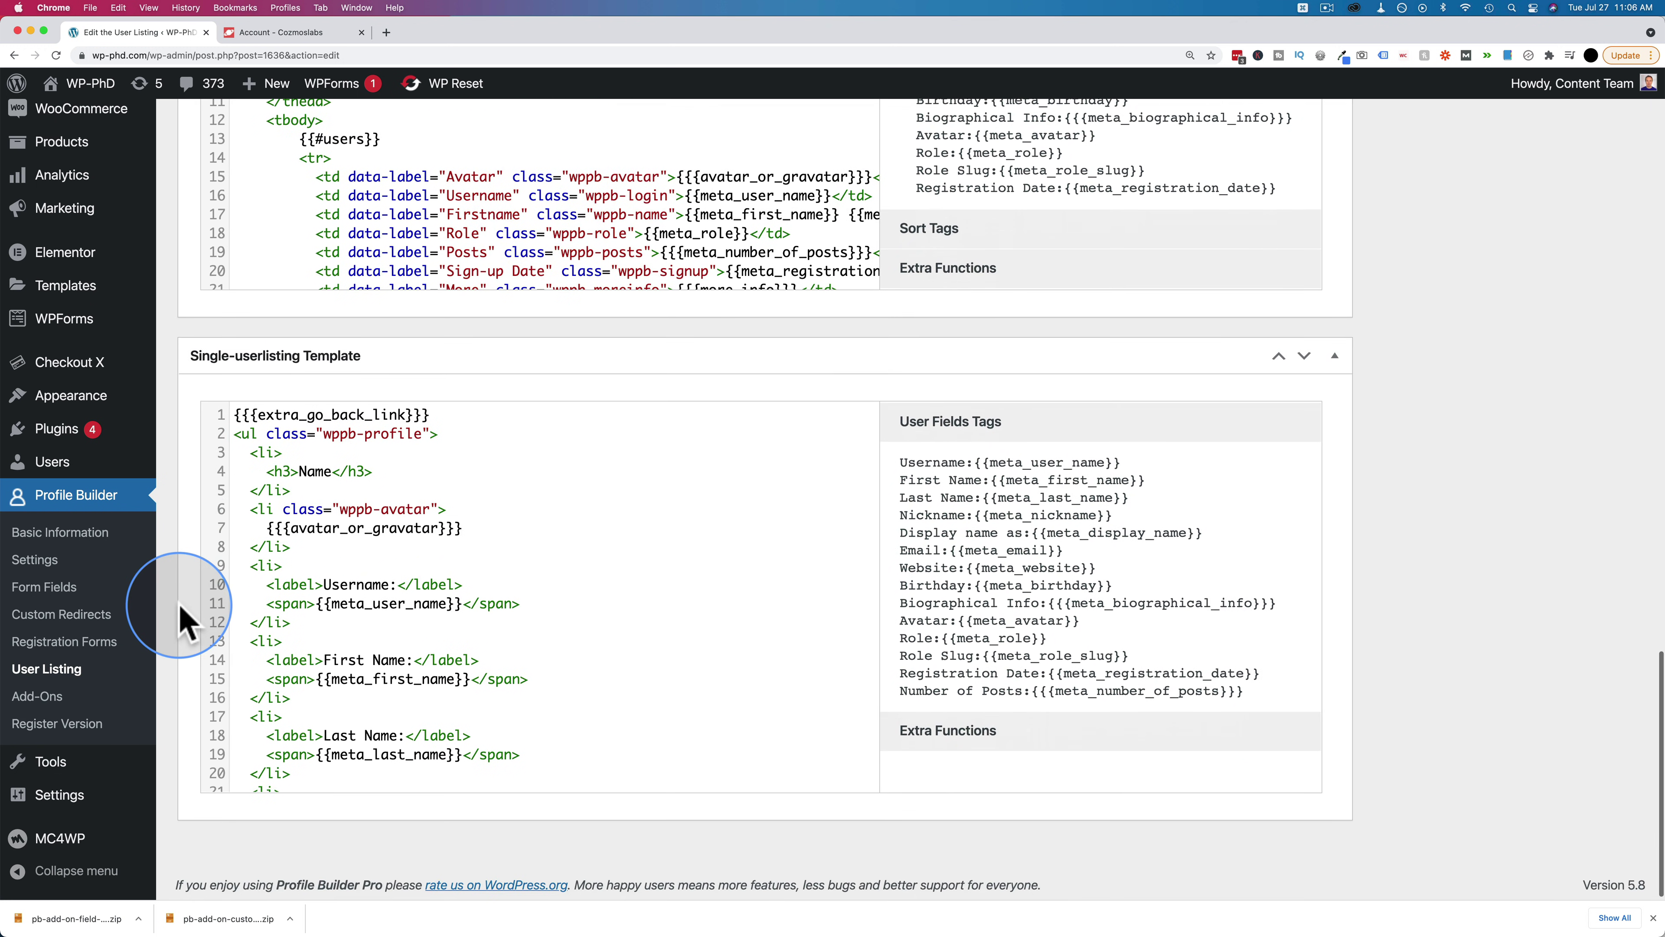
{"action": "scroll", "coordinate": [434, 495], "scroll_direction": "down", "scroll_amount": 4}
{"action": "scroll", "coordinate": [430, 493], "scroll_direction": "down", "scroll_amount": 1}
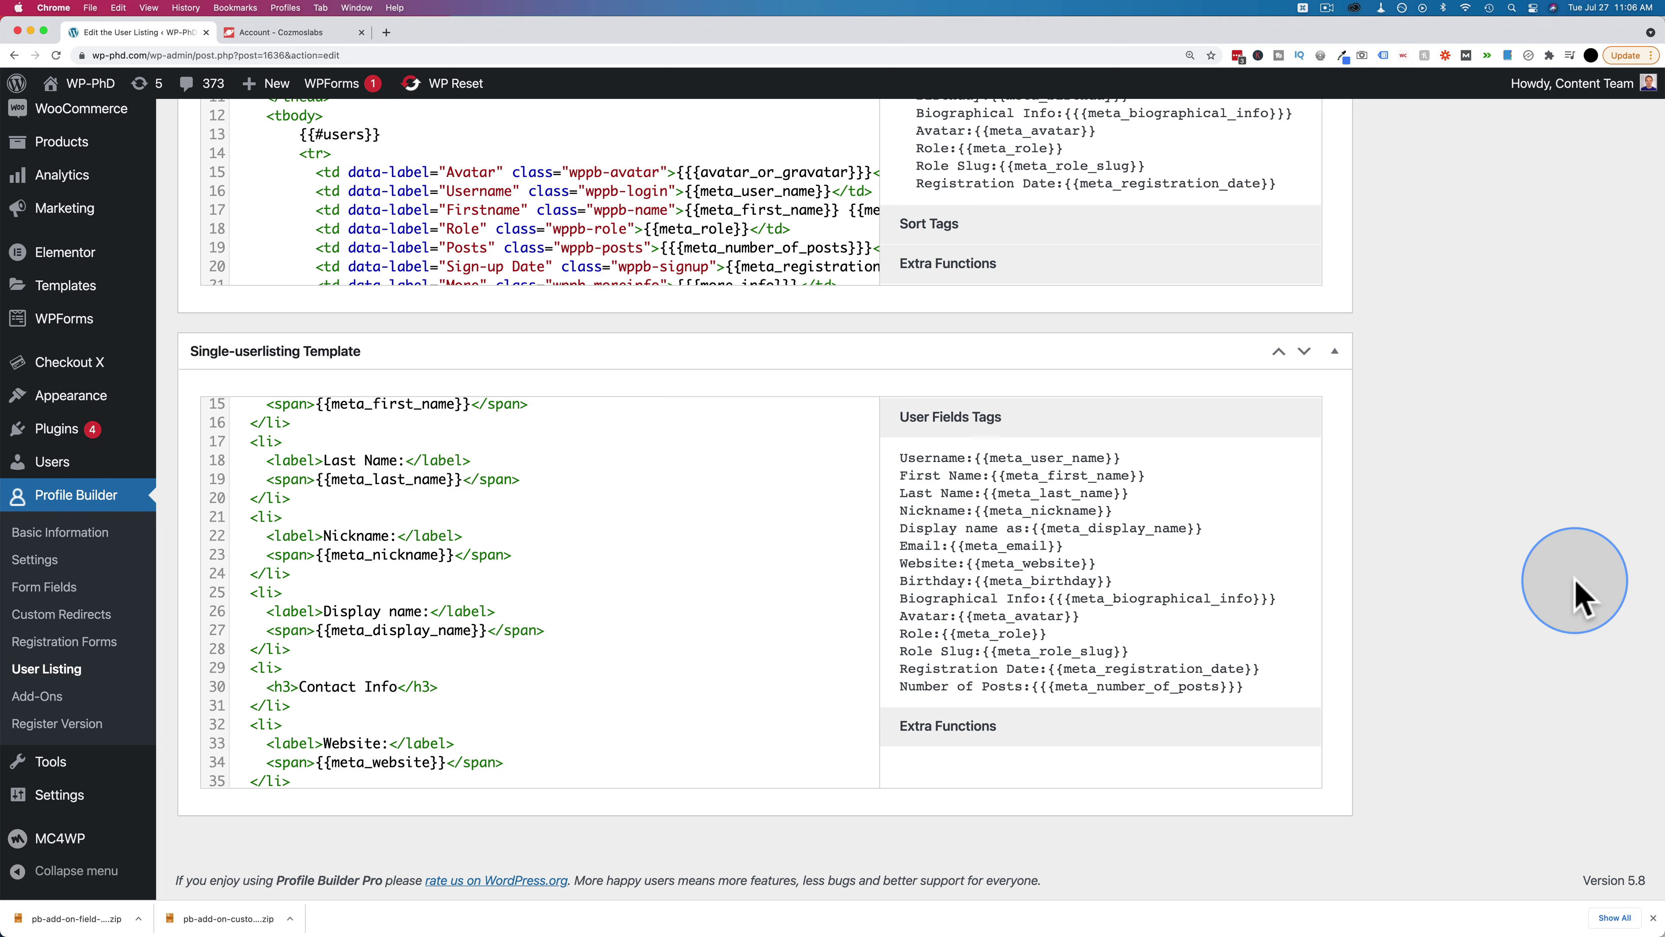
{"action": "scroll", "coordinate": [1576, 595], "scroll_direction": "up", "scroll_amount": 15}
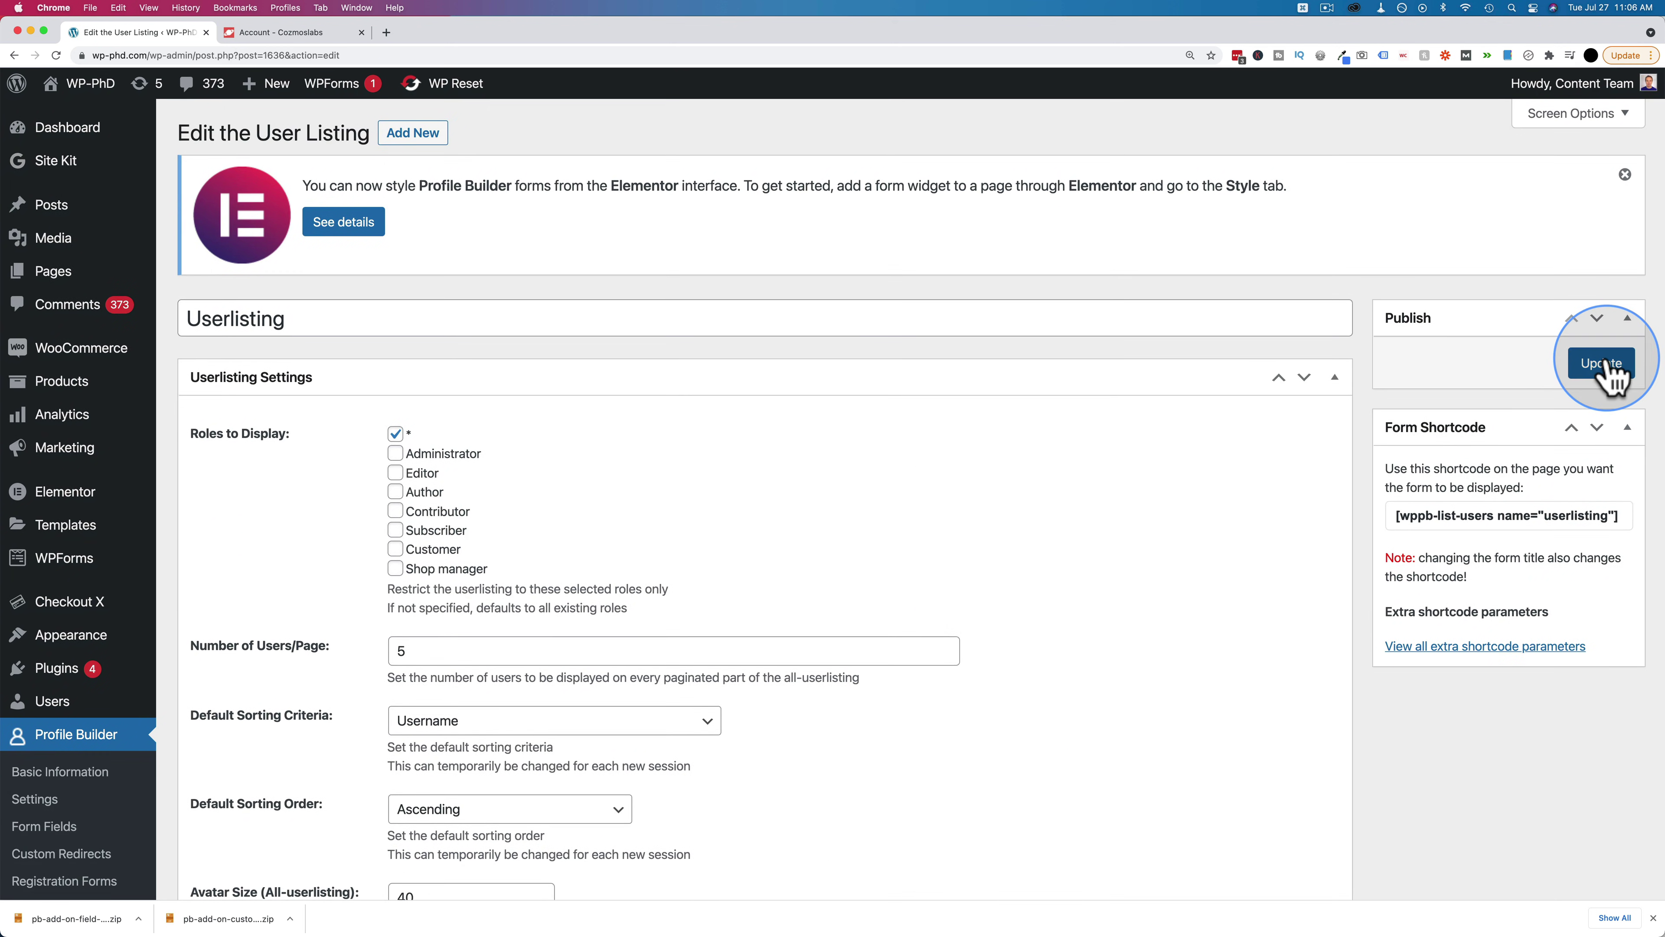
{"action": "left_click", "coordinate": [1602, 363]}
{"action": "left_click", "coordinate": [1520, 569]}
{"action": "key", "text": "super+c"}
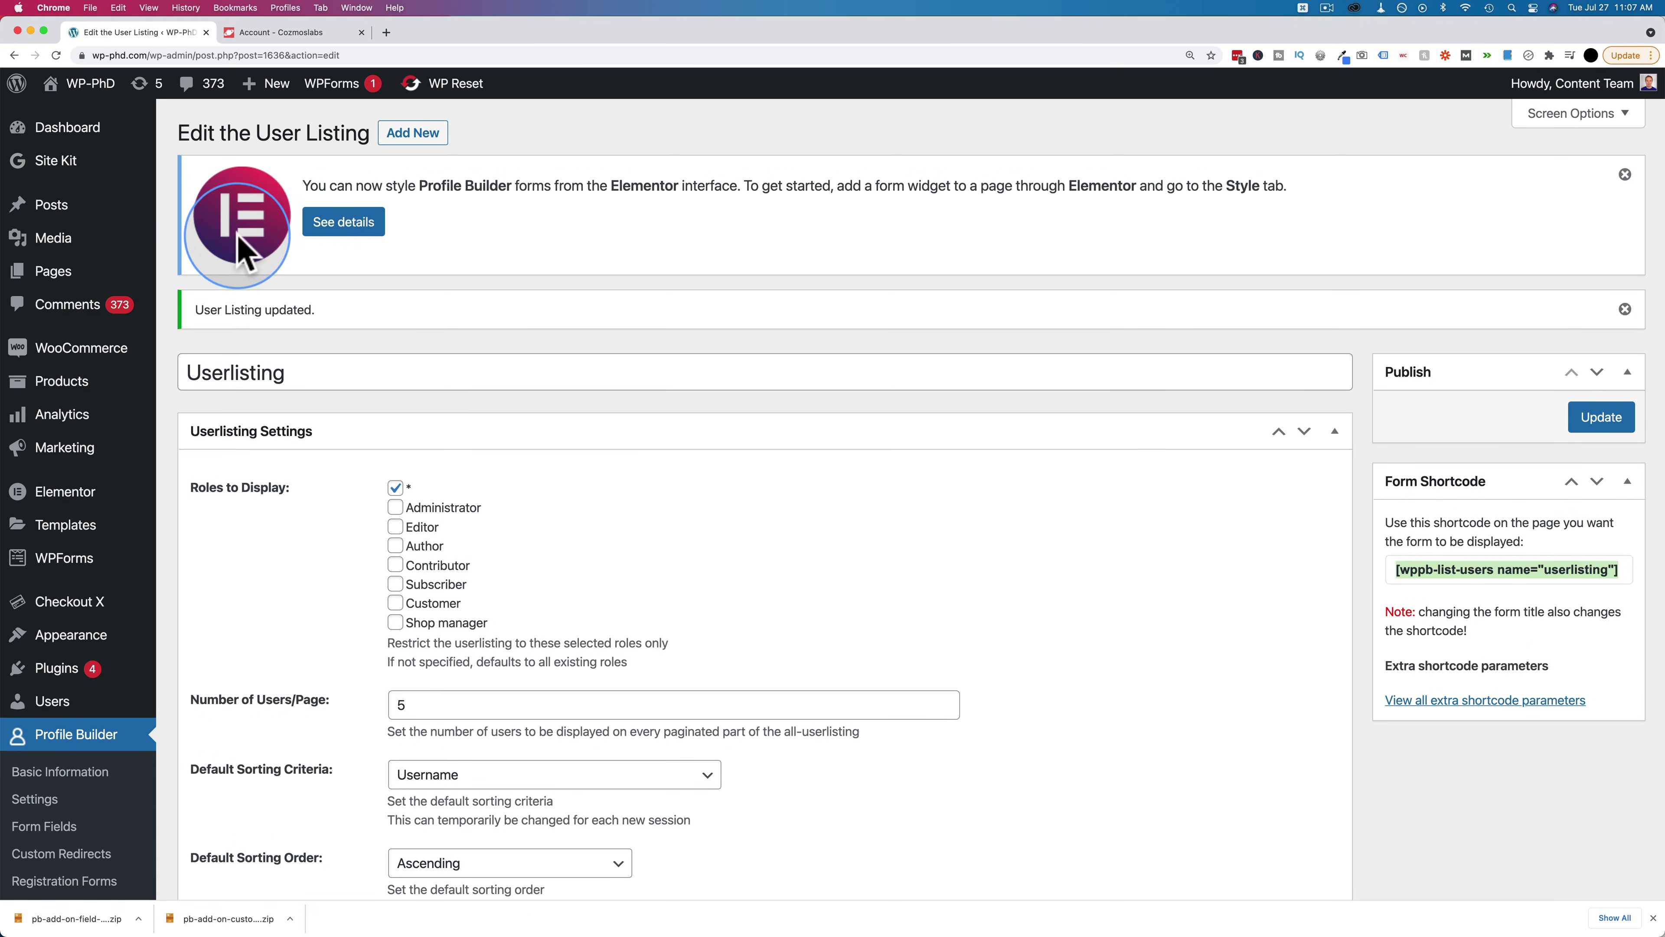
{"action": "mouse_move", "coordinate": [79, 275]}
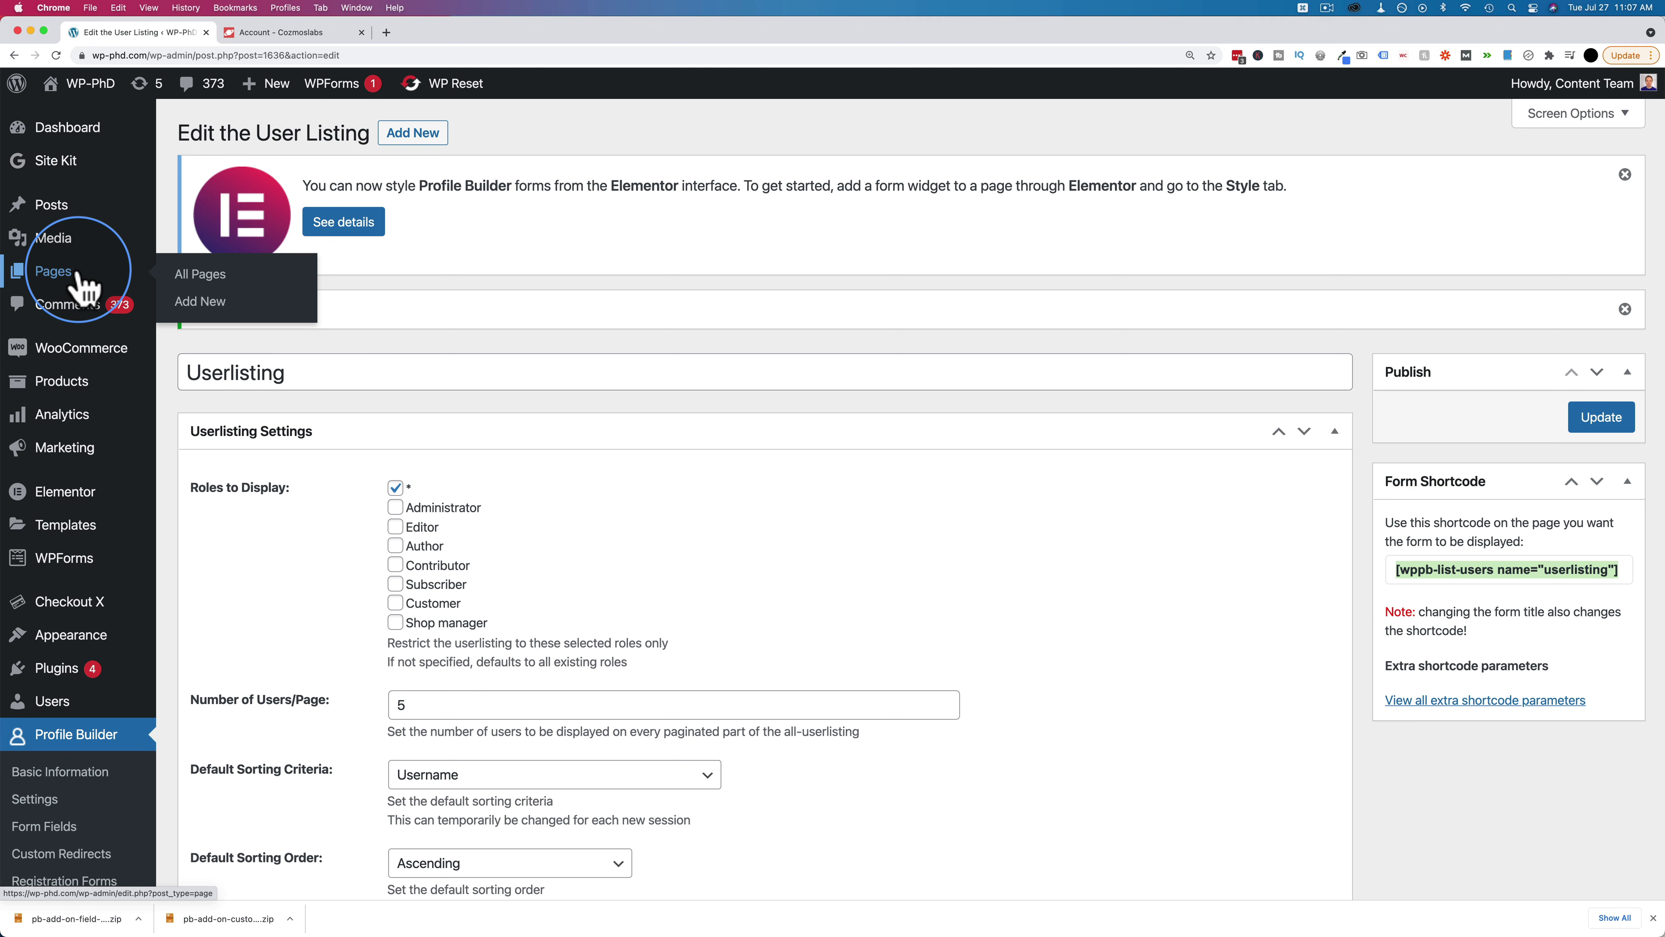
Create a new page in Elementor and drop a Shortcode widget into its empty section
{"action": "left_click", "coordinate": [204, 306]}
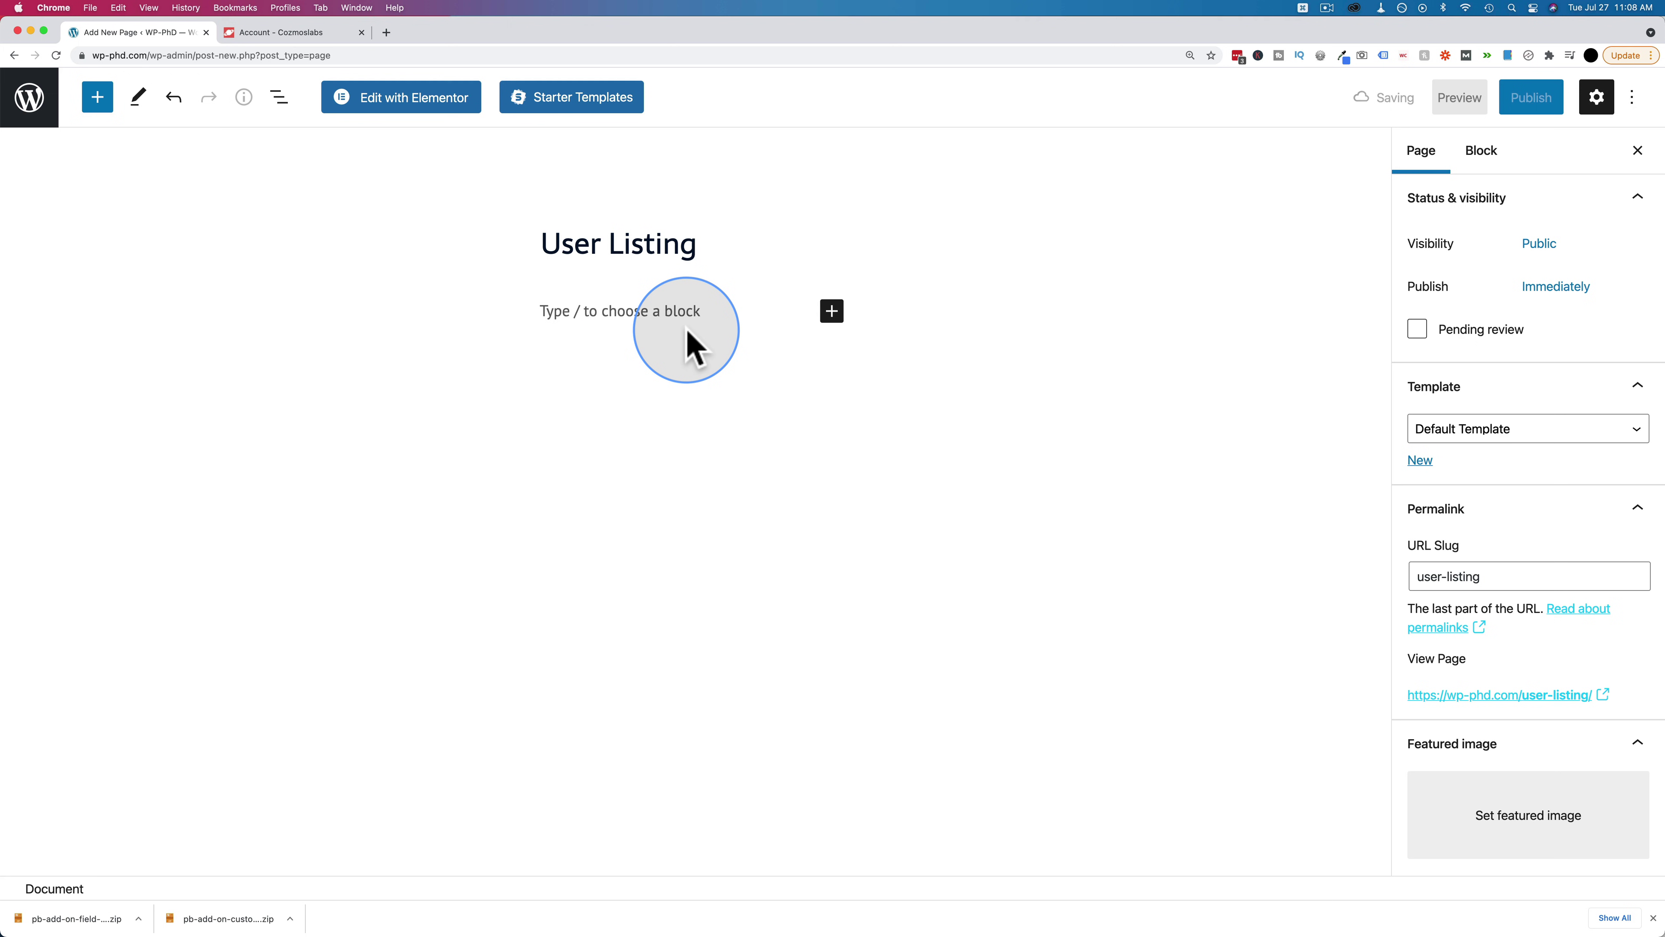
{"action": "left_click", "coordinate": [403, 109]}
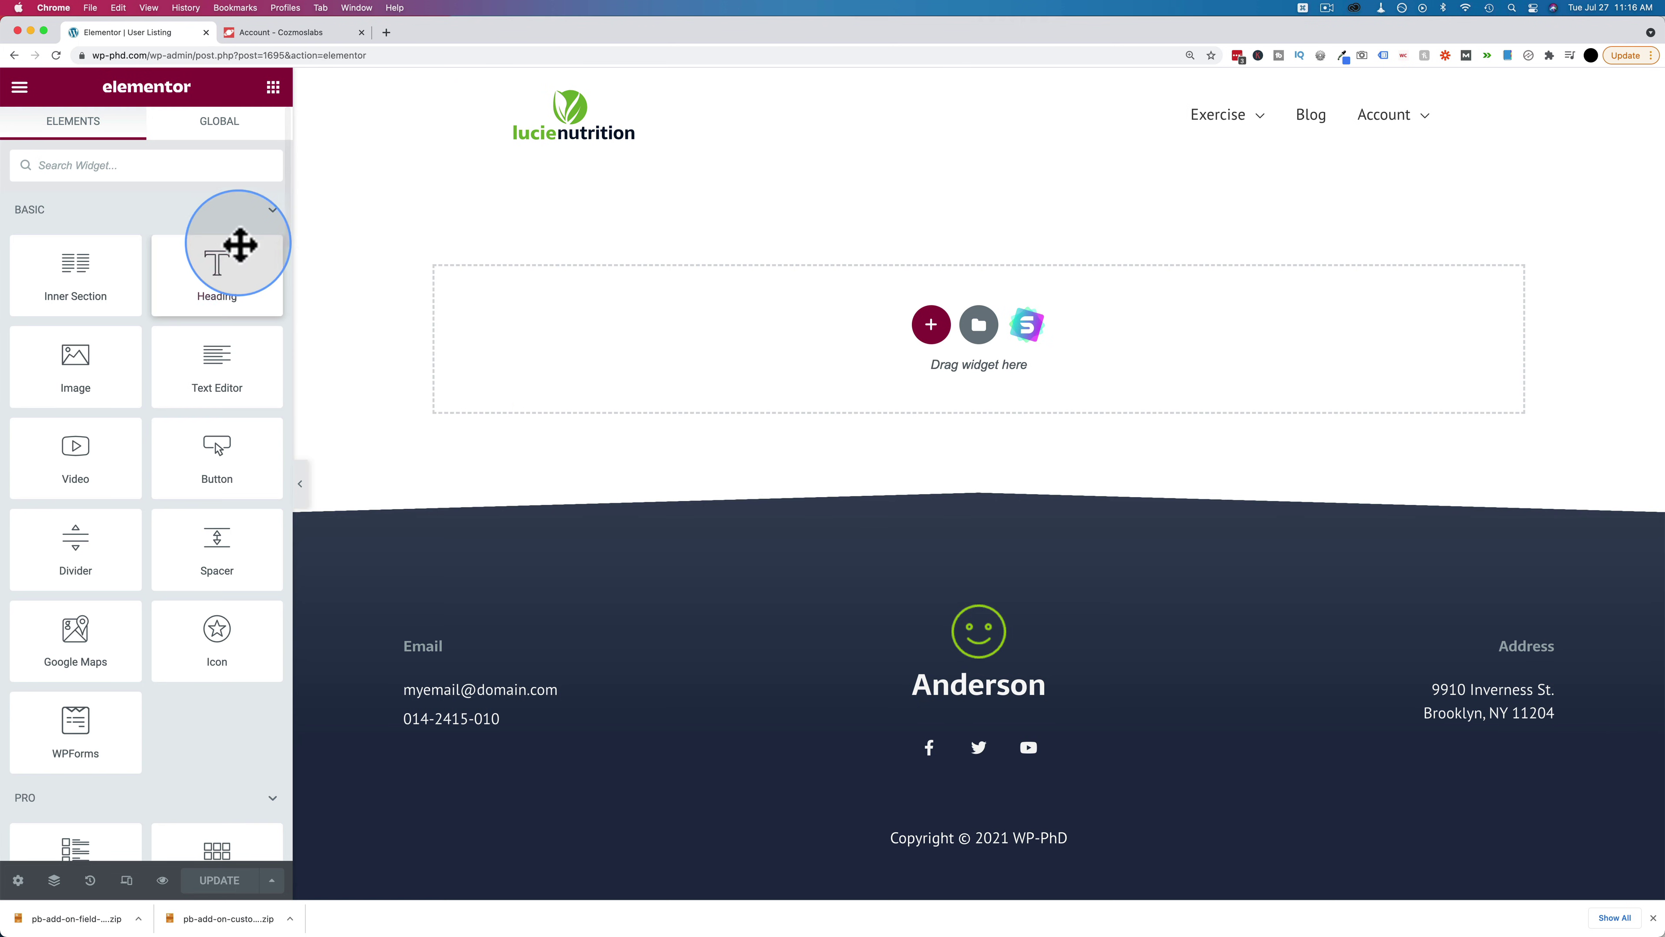
{"action": "left_click", "coordinate": [165, 163]}
{"action": "type", "text": "short"}
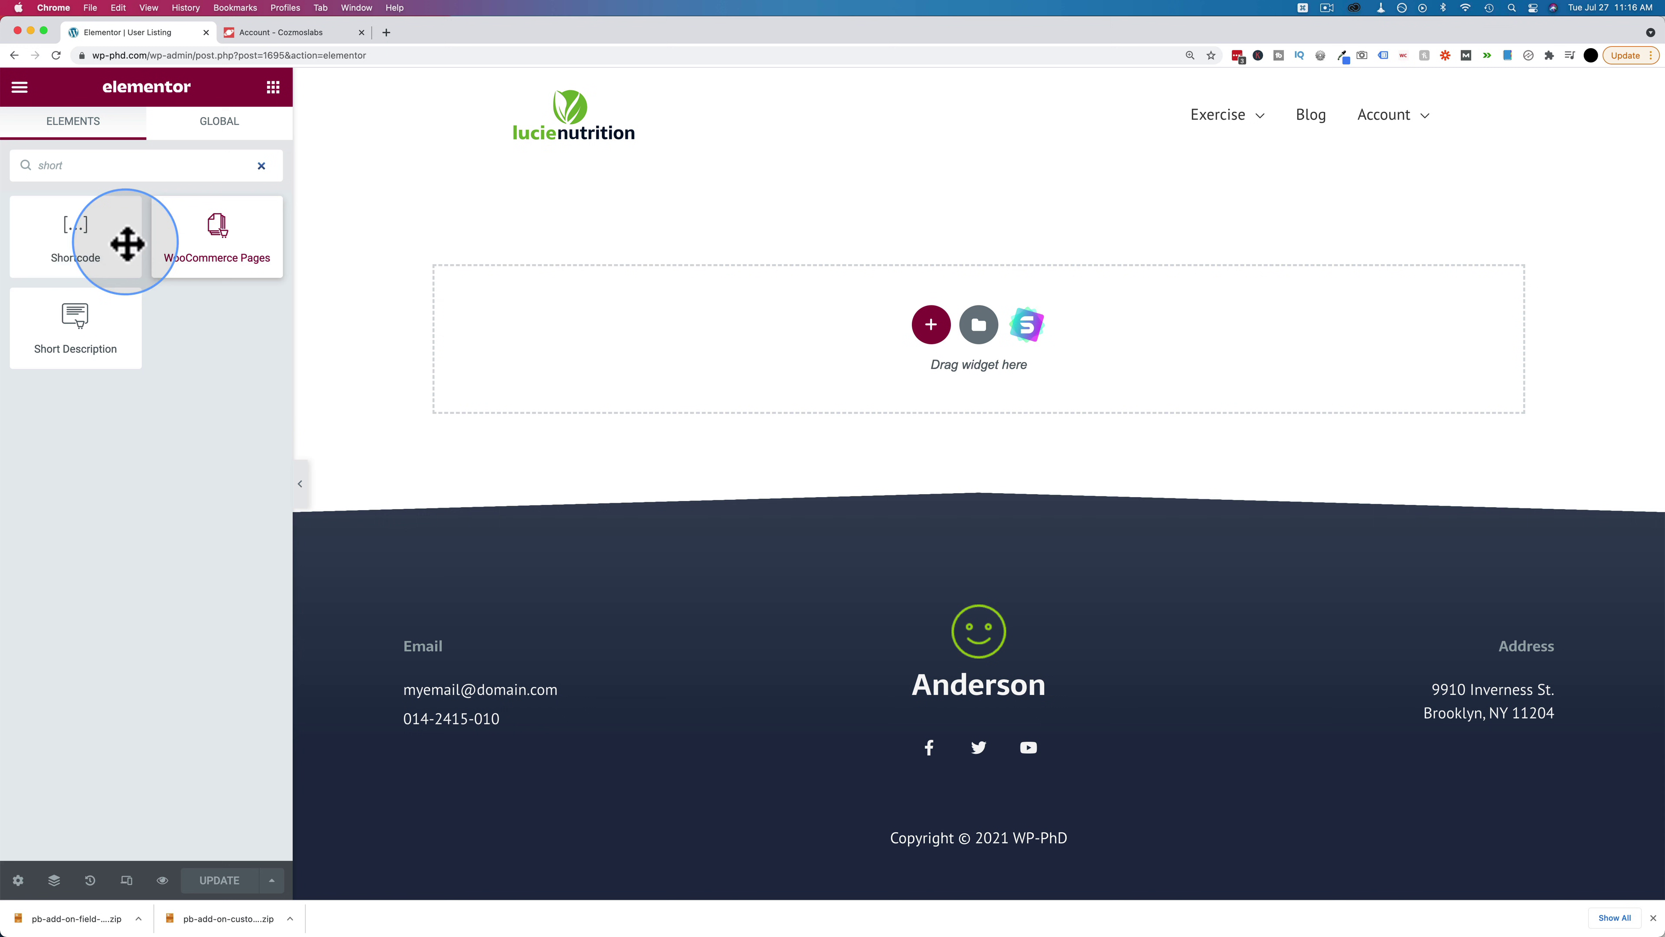
{"action": "left_click_drag", "start_coordinate": [127, 244], "coordinate": [781, 354]}
Paste the [wppb-list-users name="userlisting"] shortcode into the widget and apply it to the page
{"action": "left_click", "coordinate": [197, 322]}
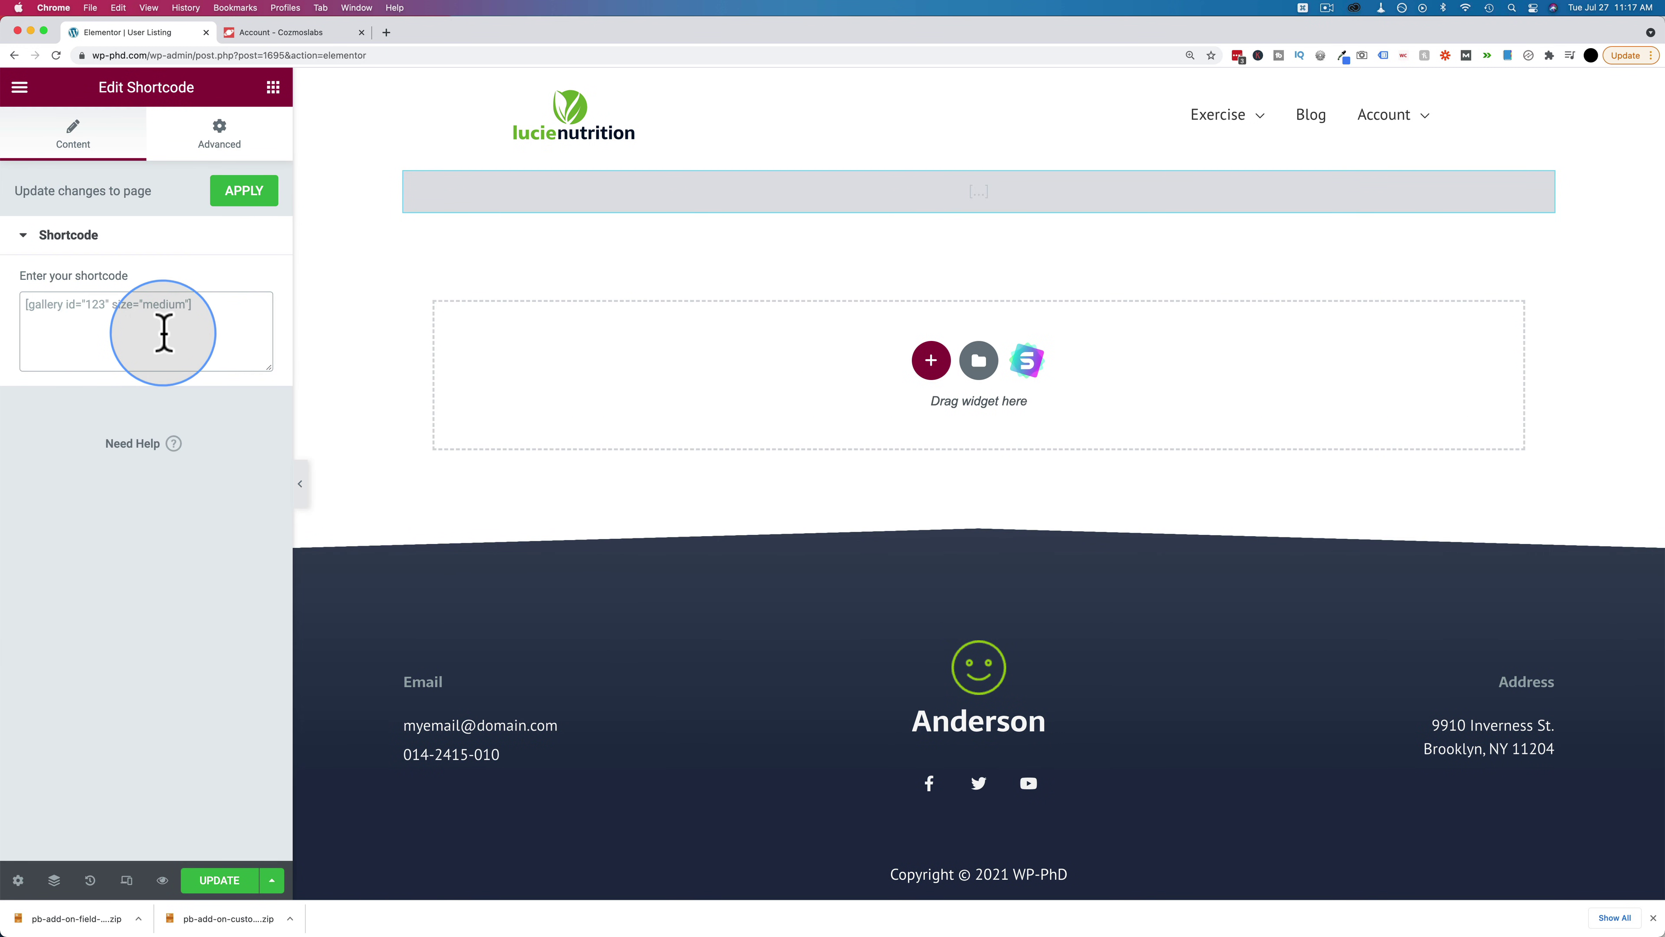
{"action": "key", "text": "super+v"}
{"action": "left_click", "coordinate": [241, 197]}
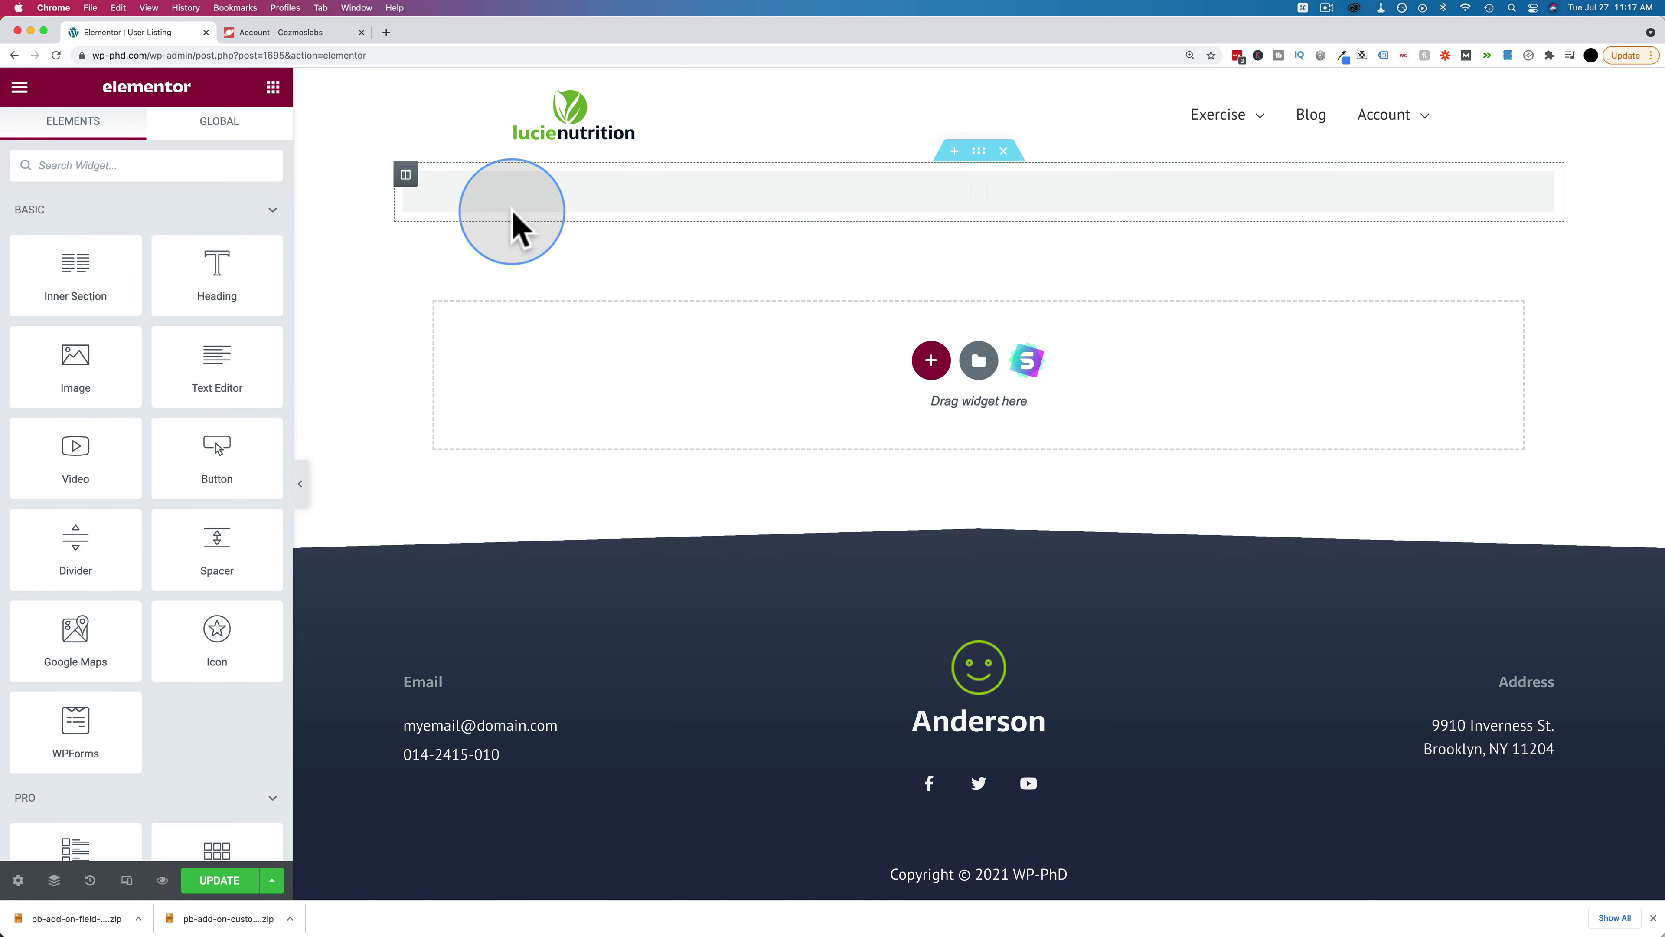
{"action": "left_click", "coordinate": [525, 209]}
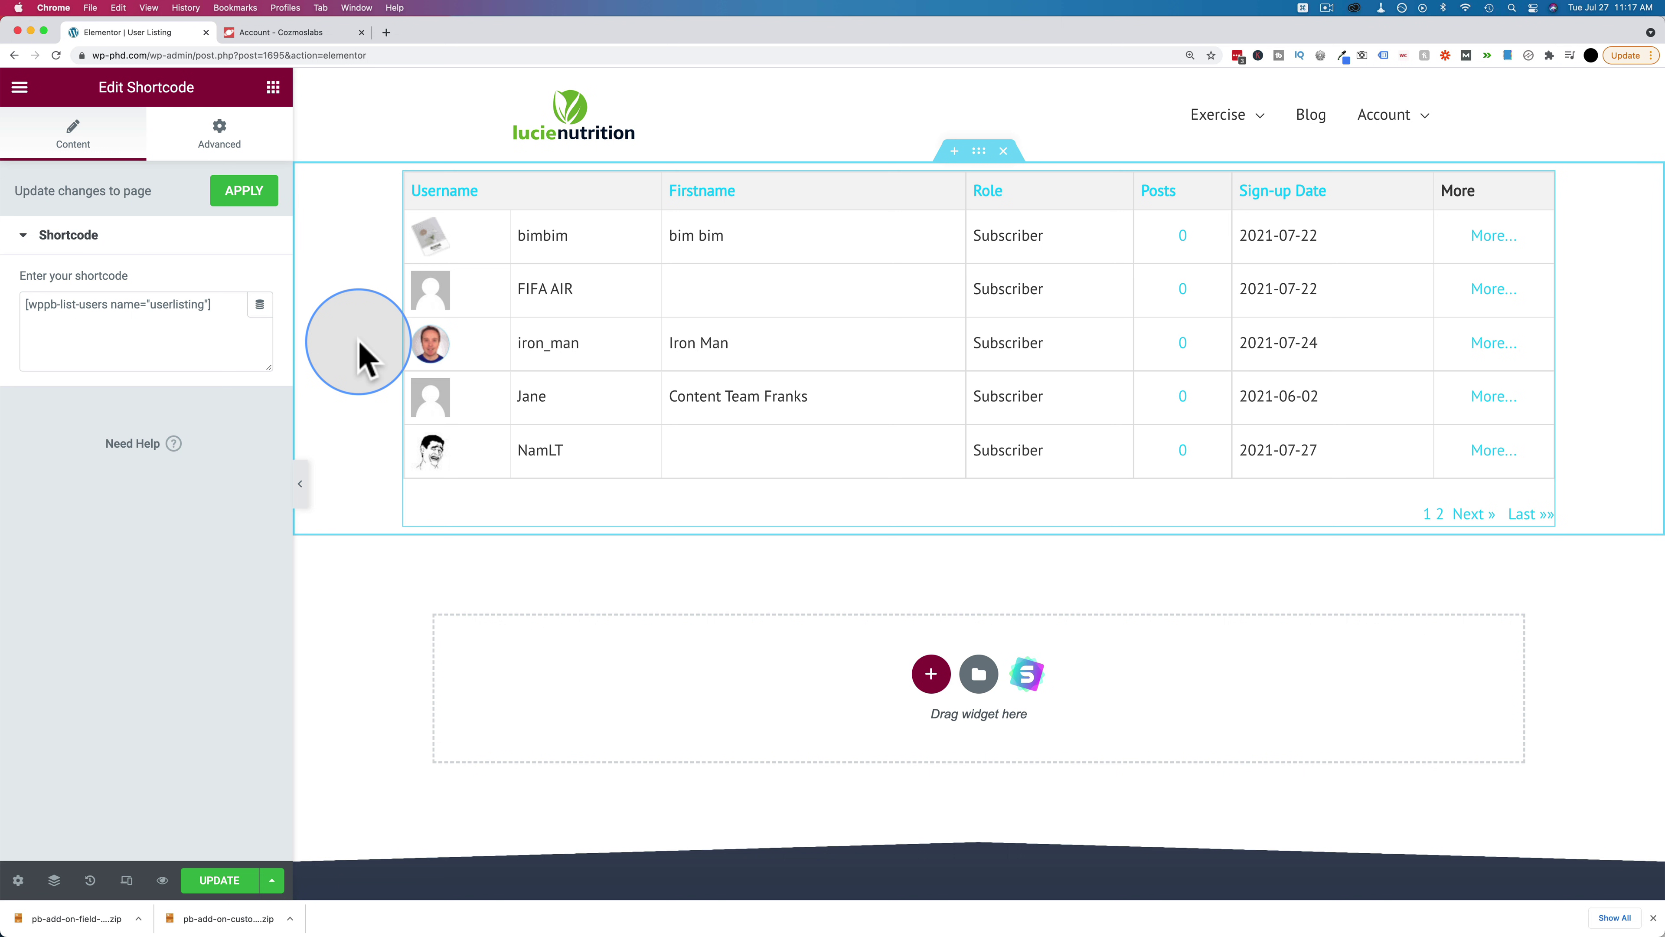
{"action": "left_click", "coordinate": [19, 87]}
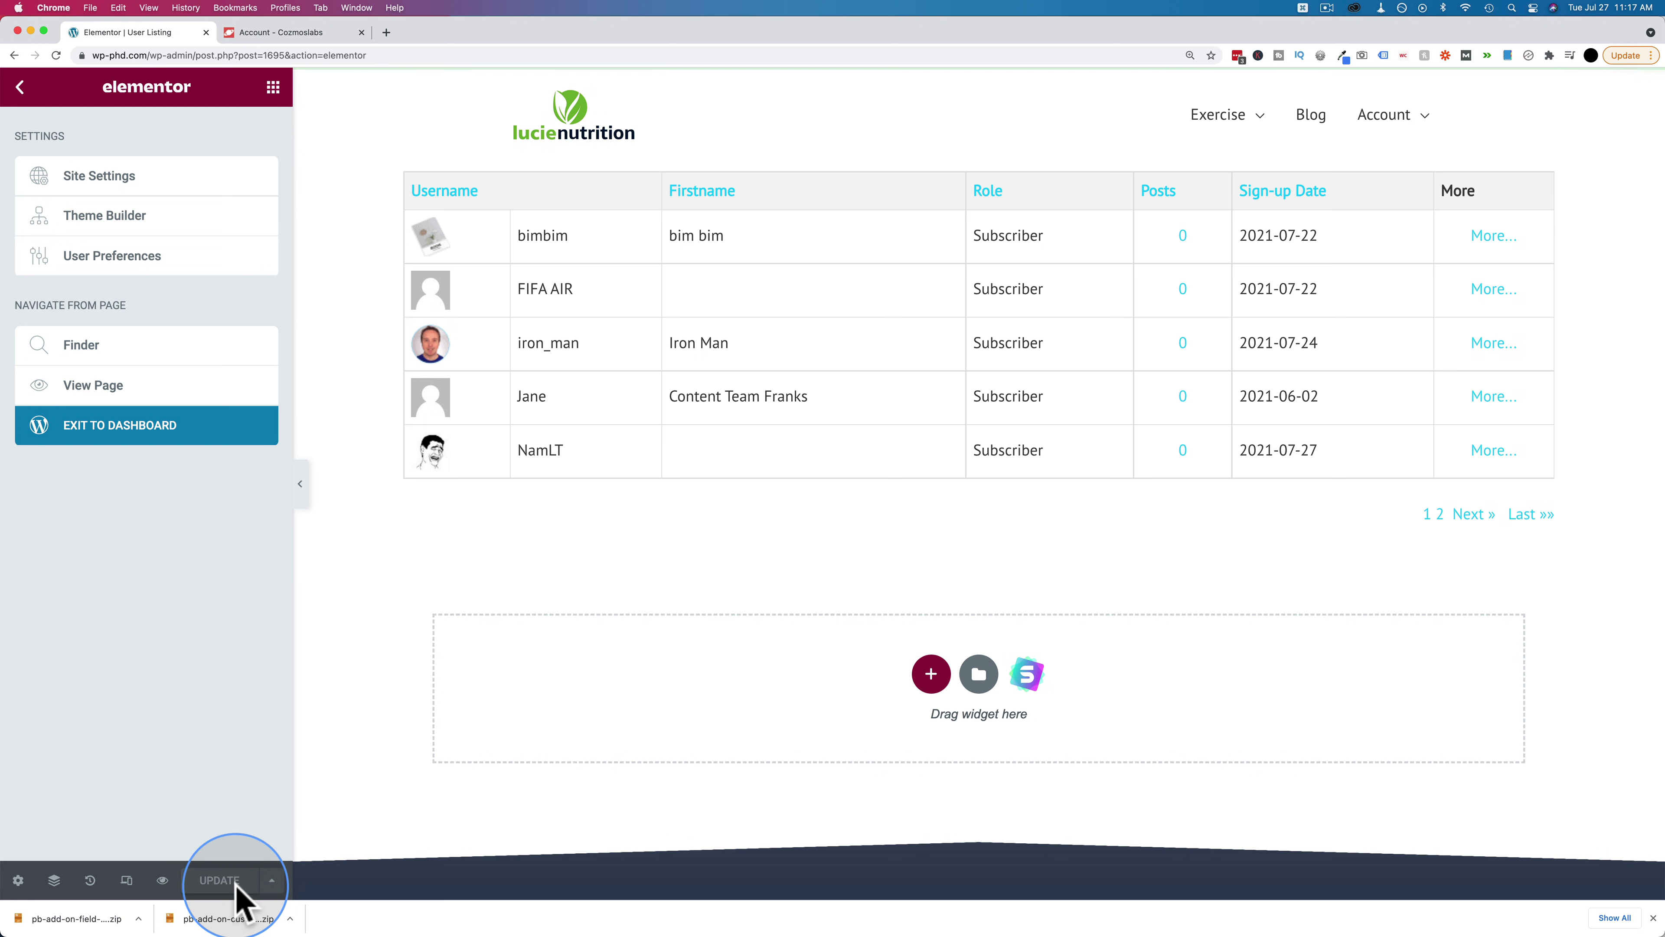
Return to the dashboard, reopen the Userlisting templates in Profile Builder, then visit the live site
{"action": "left_click", "coordinate": [118, 447]}
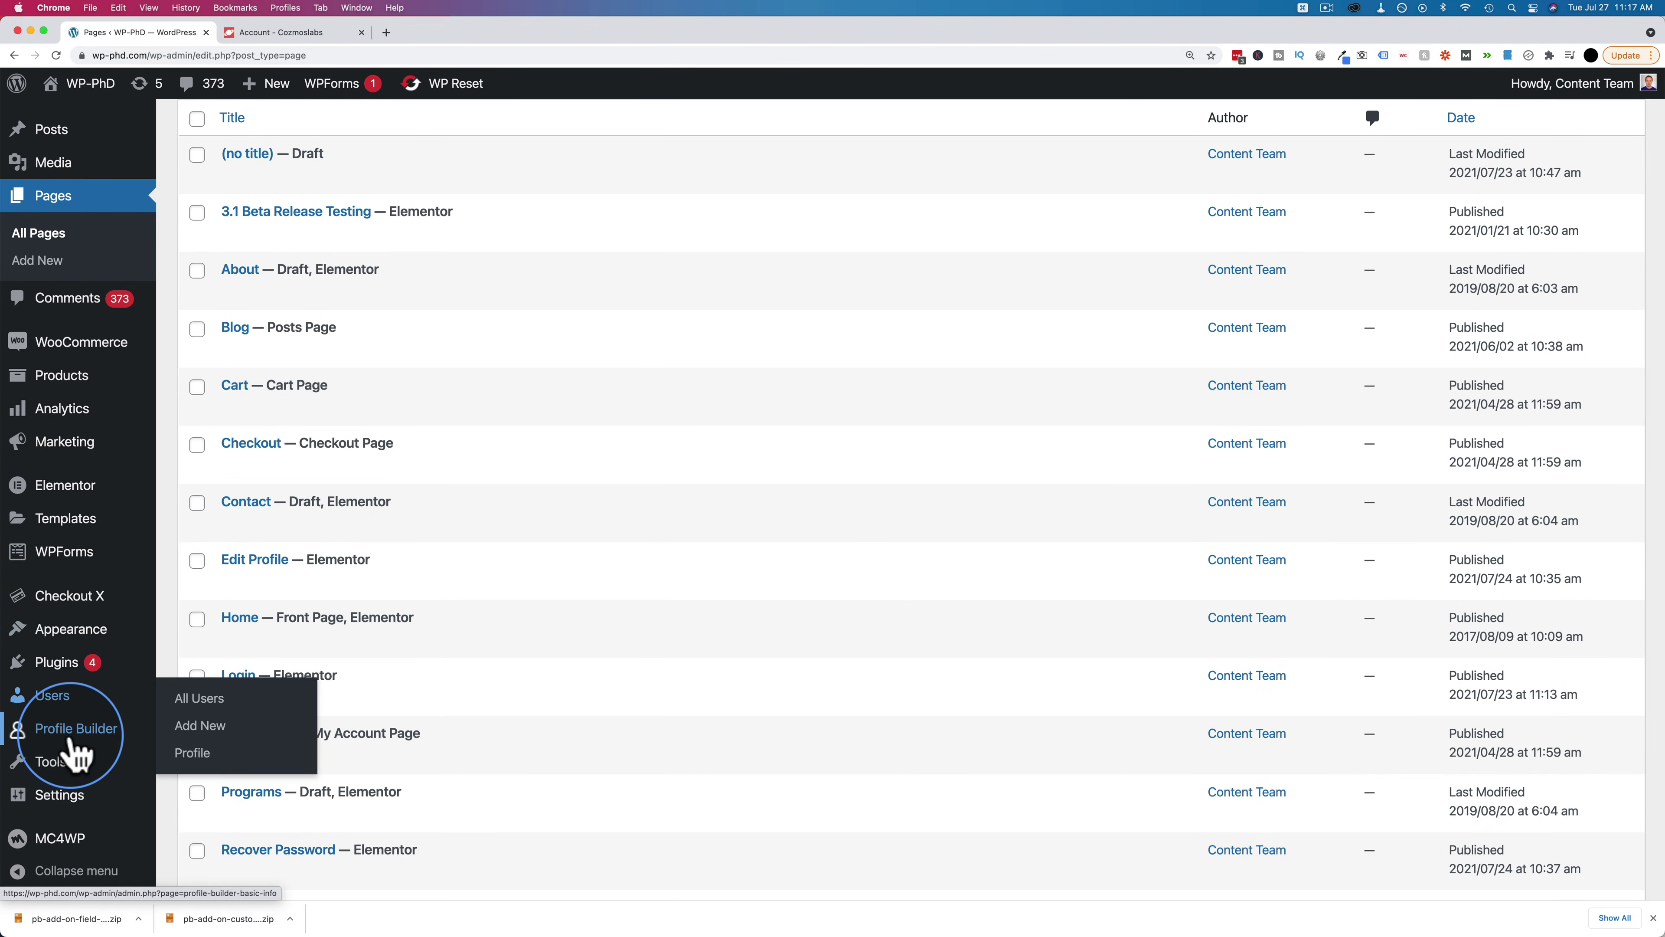
{"action": "mouse_move", "coordinate": [75, 730]}
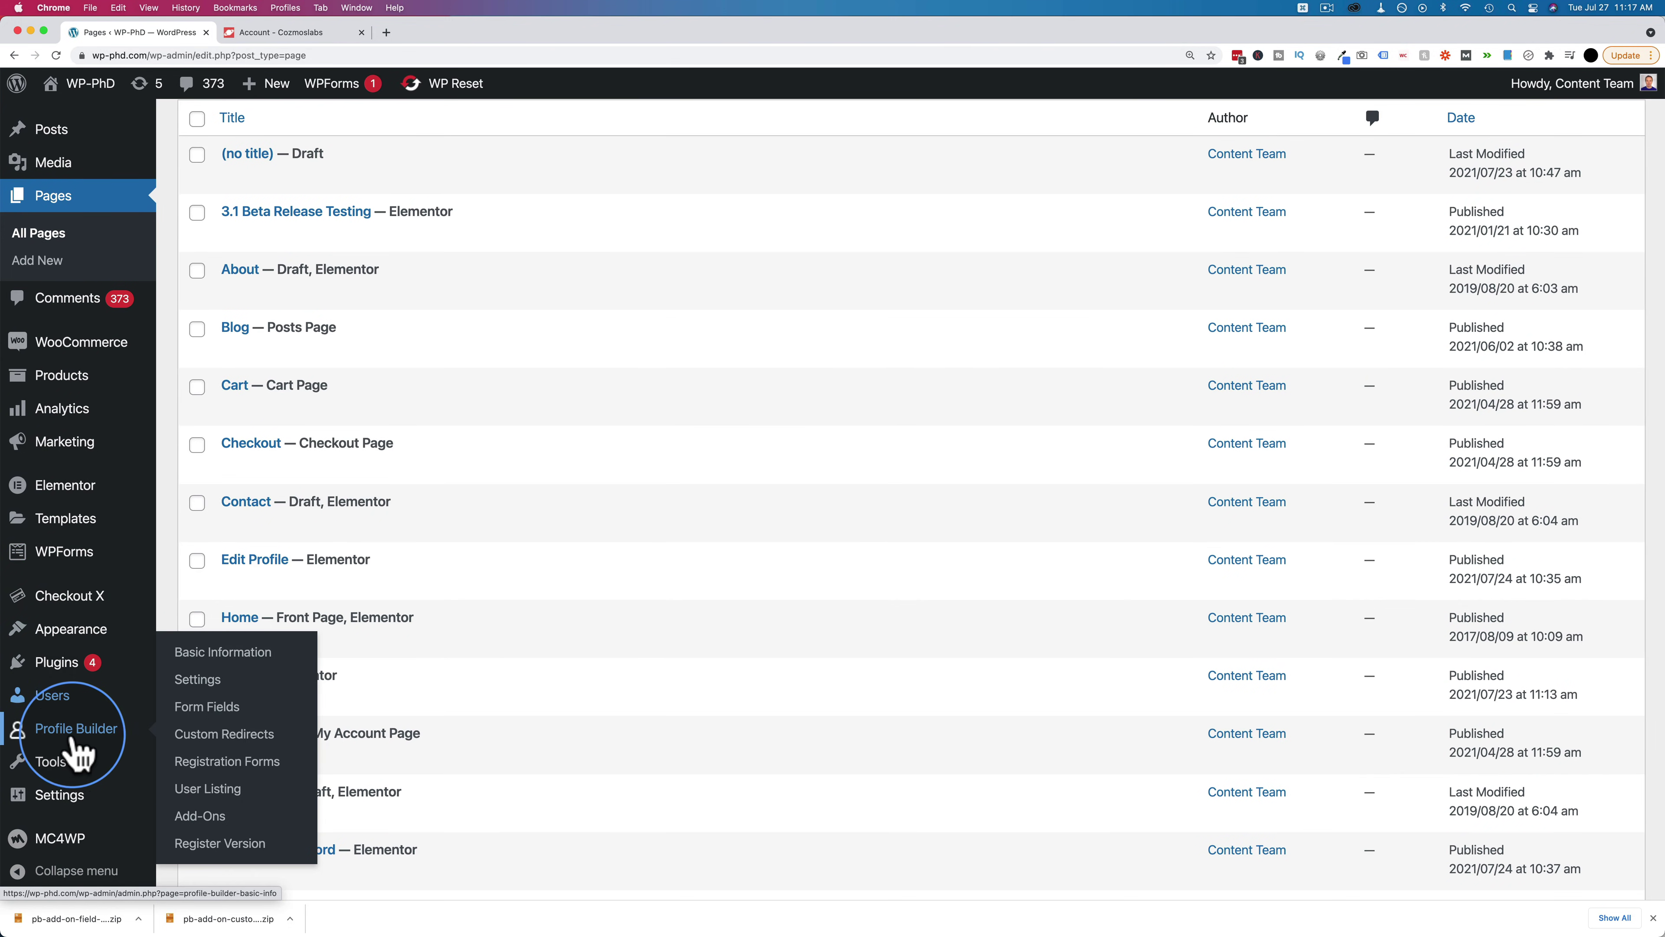
{"action": "left_click", "coordinate": [207, 789]}
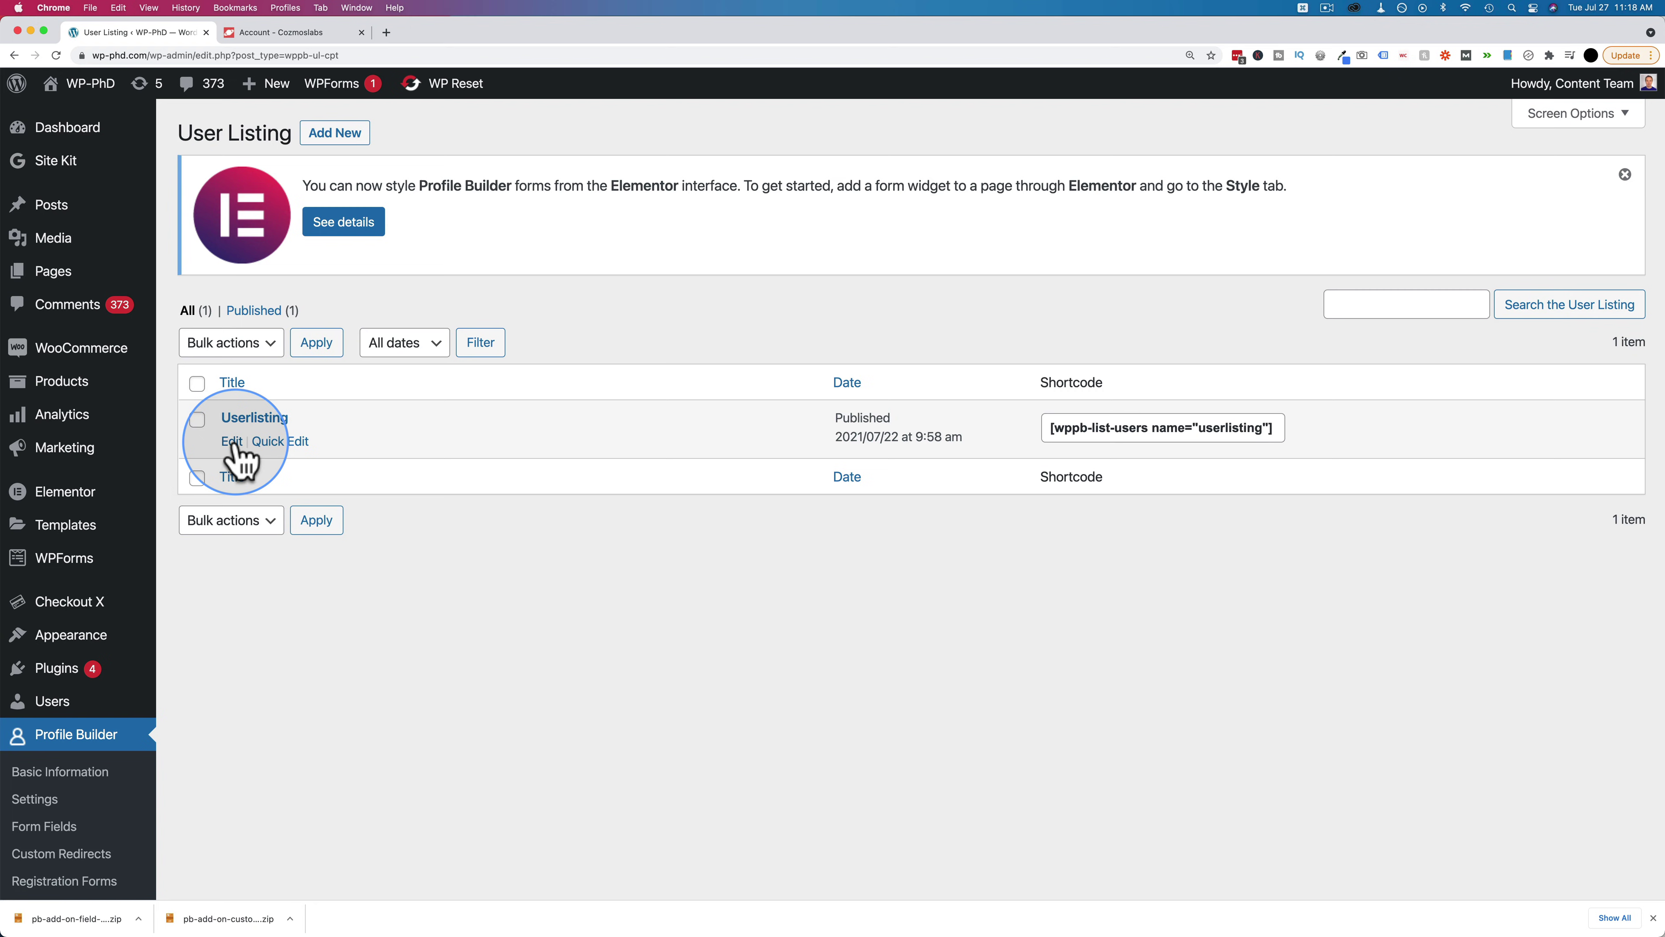
{"action": "left_click", "coordinate": [232, 441]}
{"action": "scroll", "coordinate": [167, 465], "scroll_direction": "down", "scroll_amount": 15}
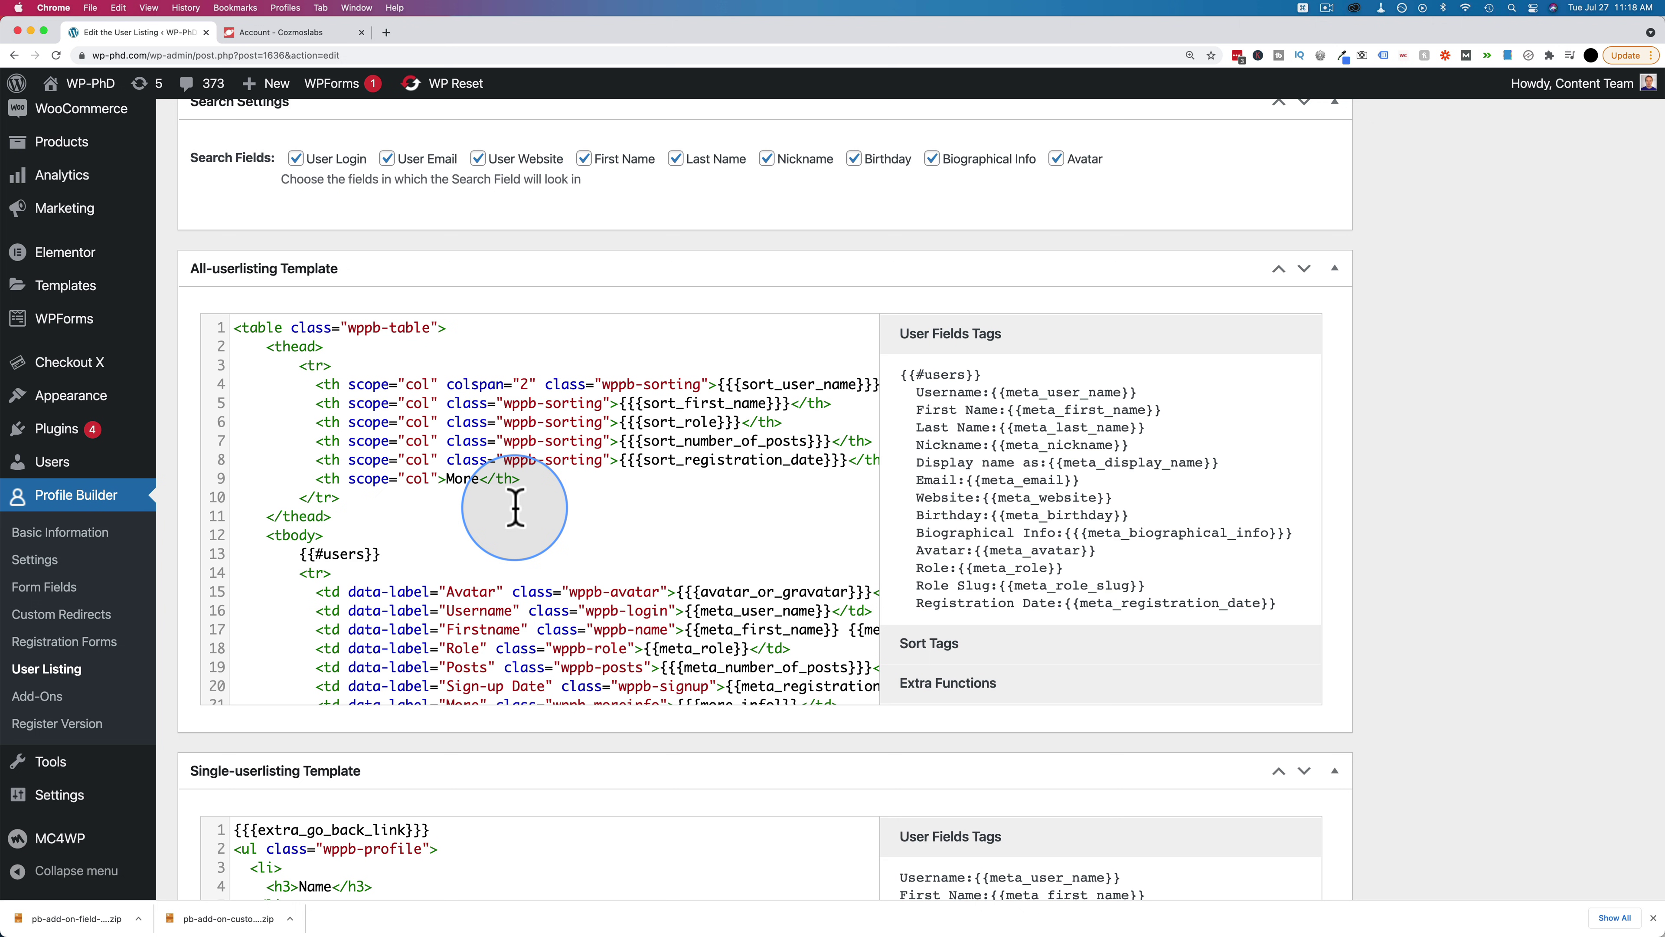
{"action": "scroll", "coordinate": [316, 743], "scroll_direction": "down", "scroll_amount": 5}
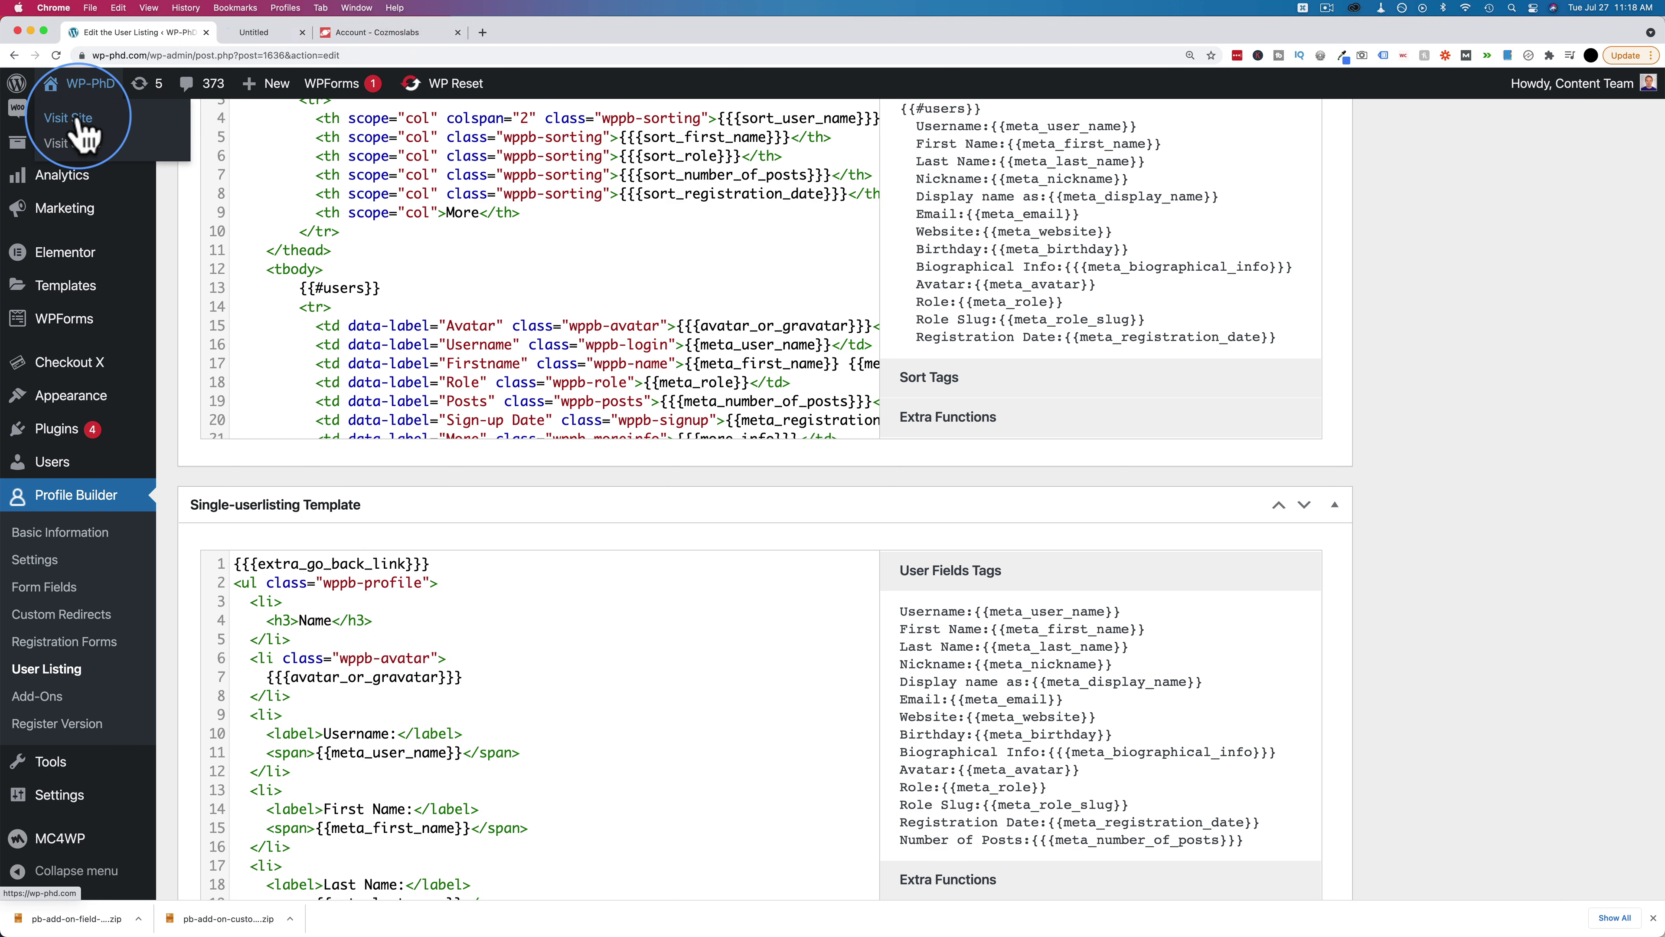
{"action": "left_click", "coordinate": [68, 118]}
{"action": "left_click", "coordinate": [310, 58]}
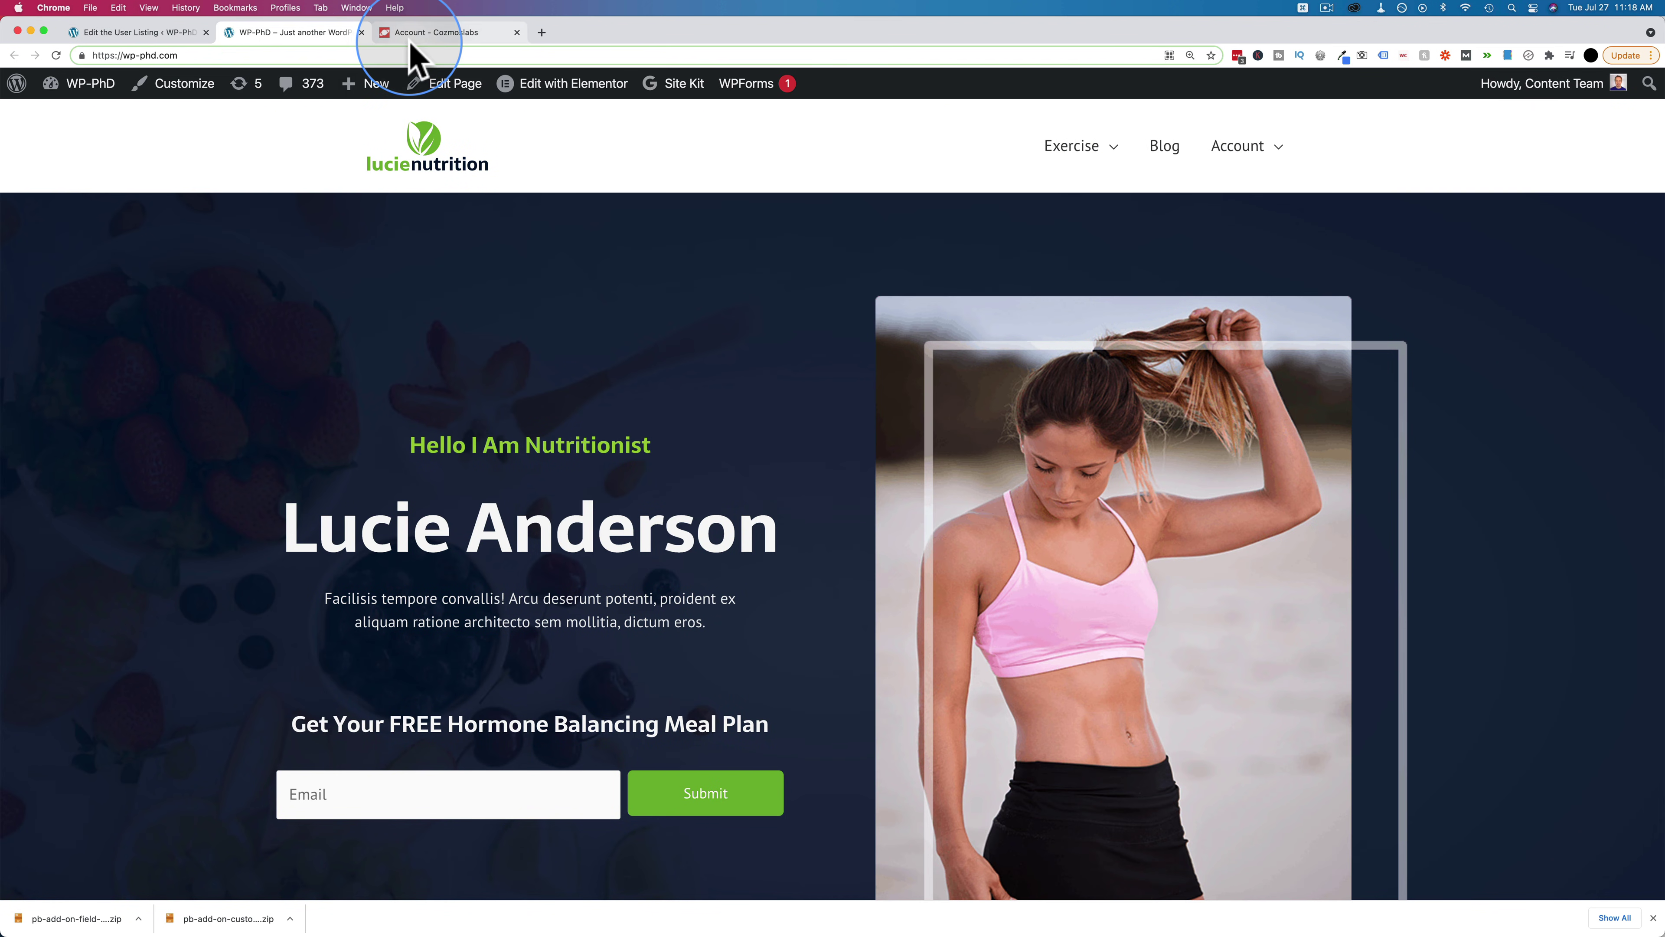
Load the site's /user-listing page and sort its user table by Username
{"action": "type", "text": "/user-listing"}
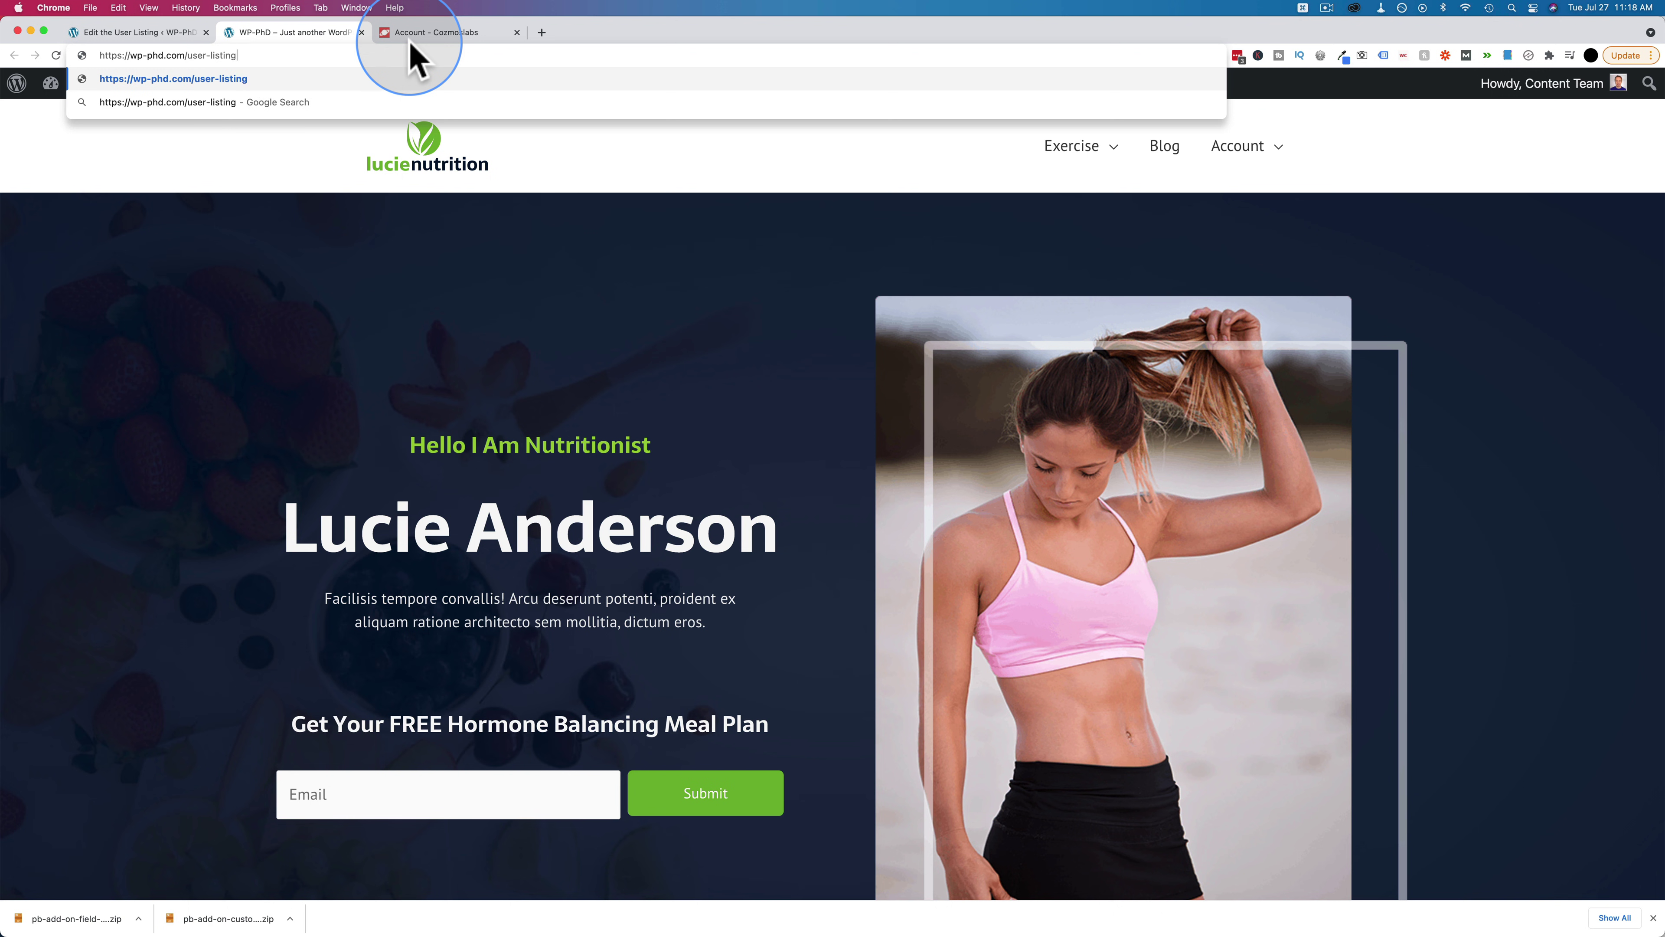
{"action": "key", "text": "Return"}
{"action": "left_click", "coordinate": [298, 222]}
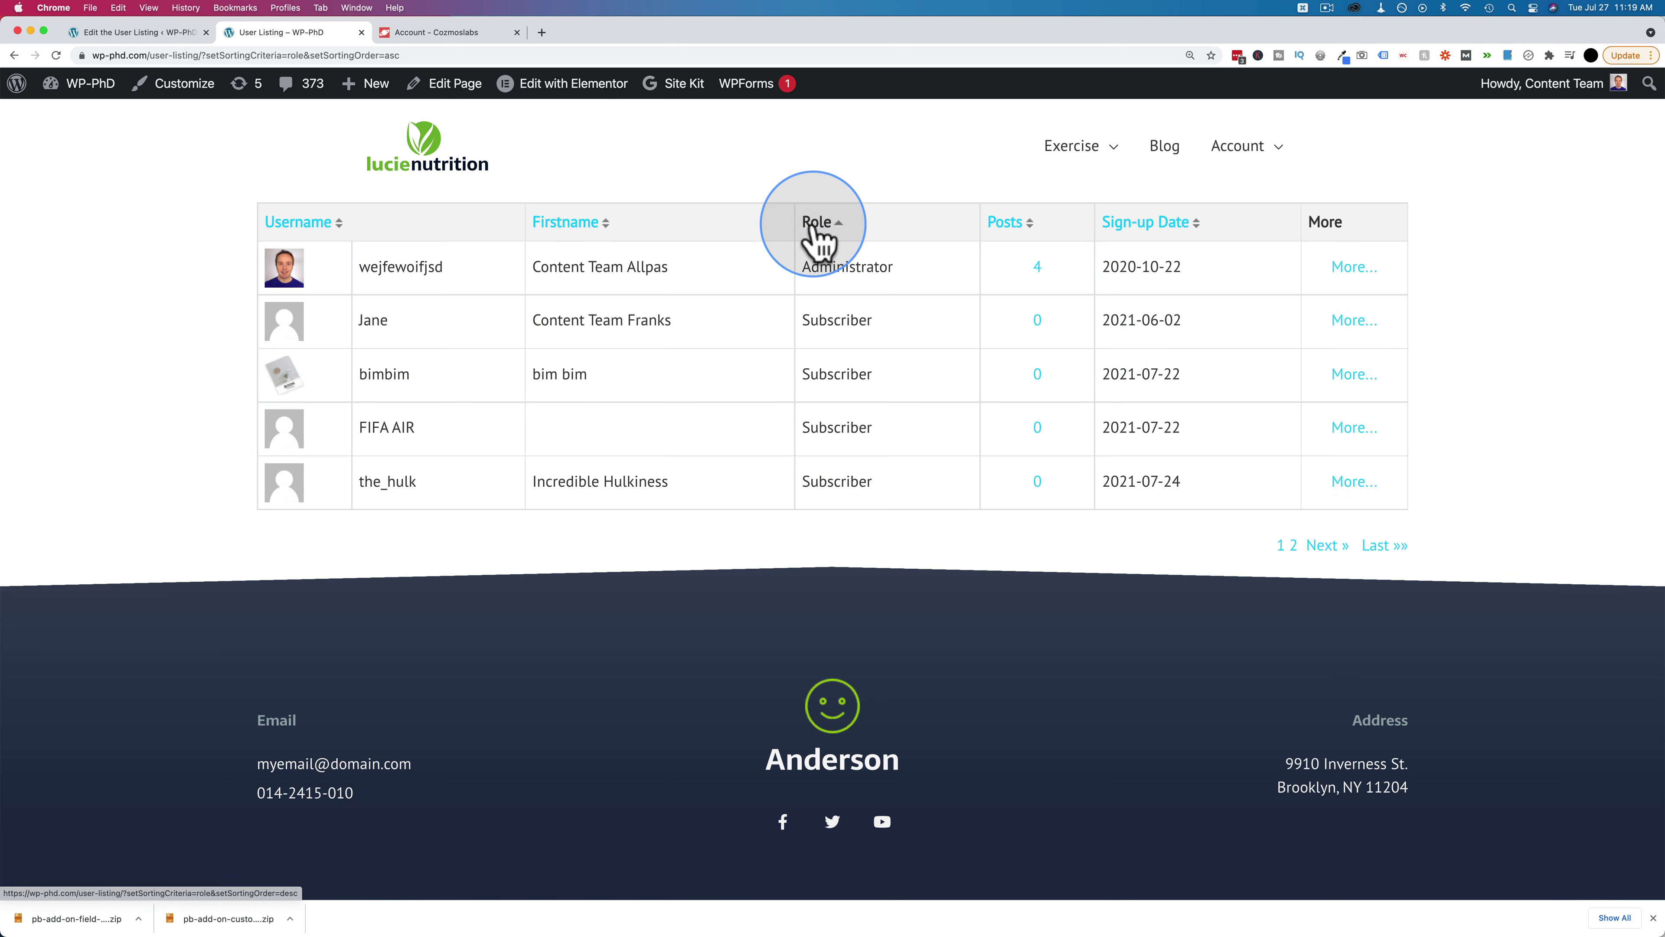
Sort the live table by Firstname, view iron_man's profile, then return to the User Listing editor
{"action": "left_click", "coordinate": [574, 229]}
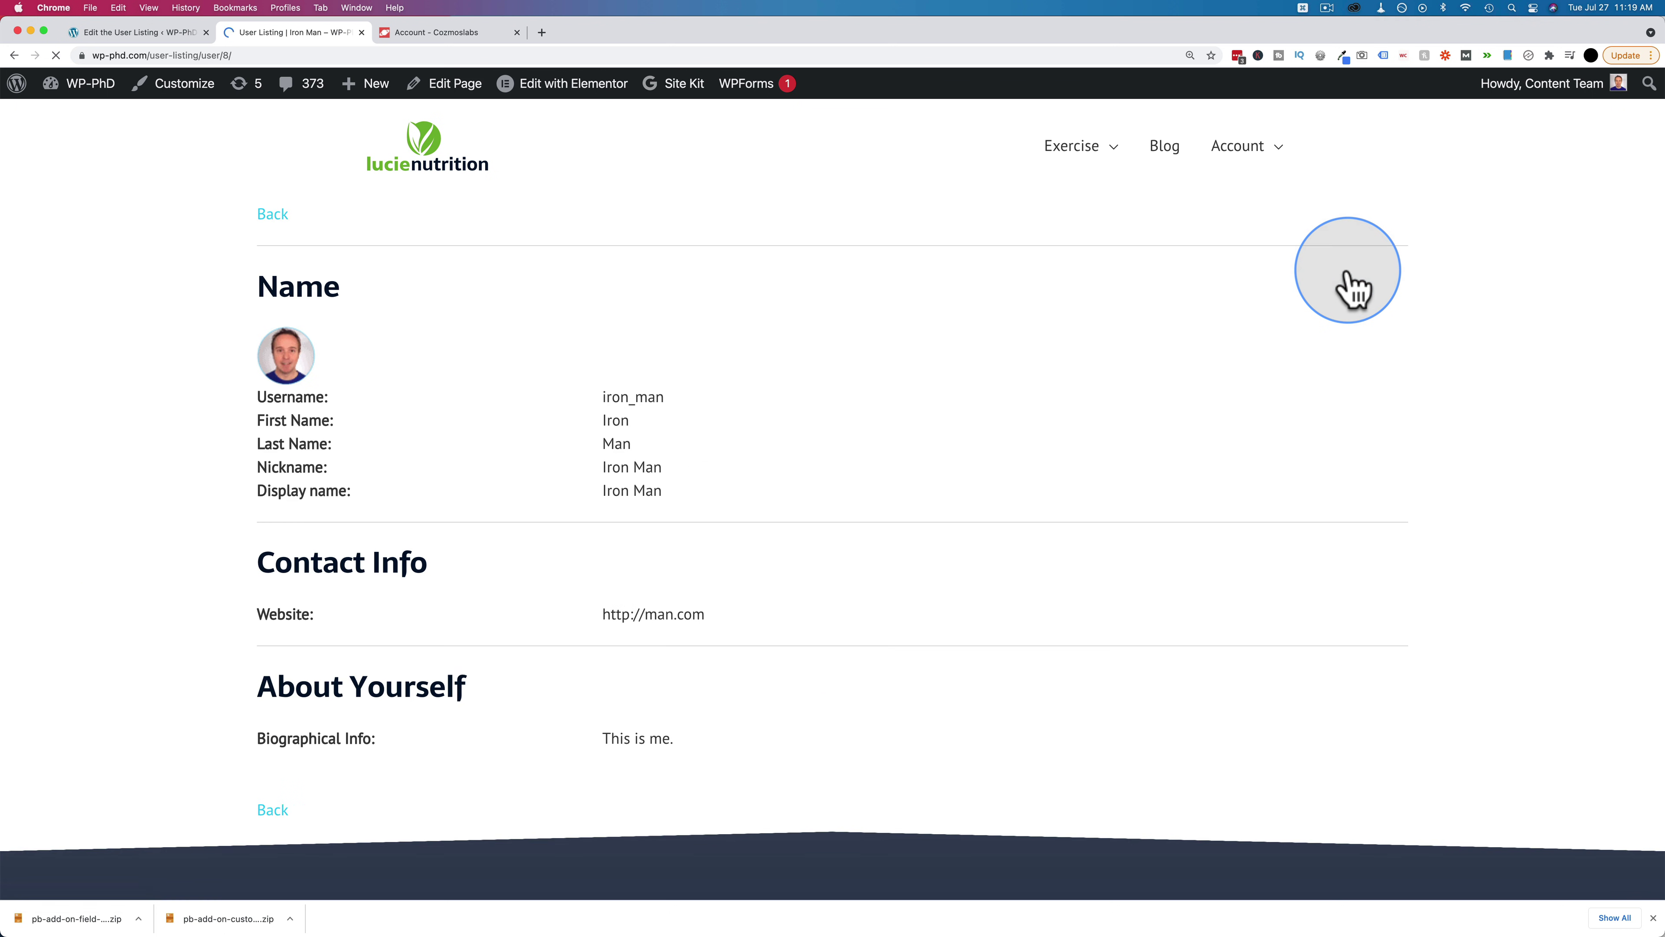
{"action": "scroll", "coordinate": [467, 446], "scroll_direction": "down", "scroll_amount": 2}
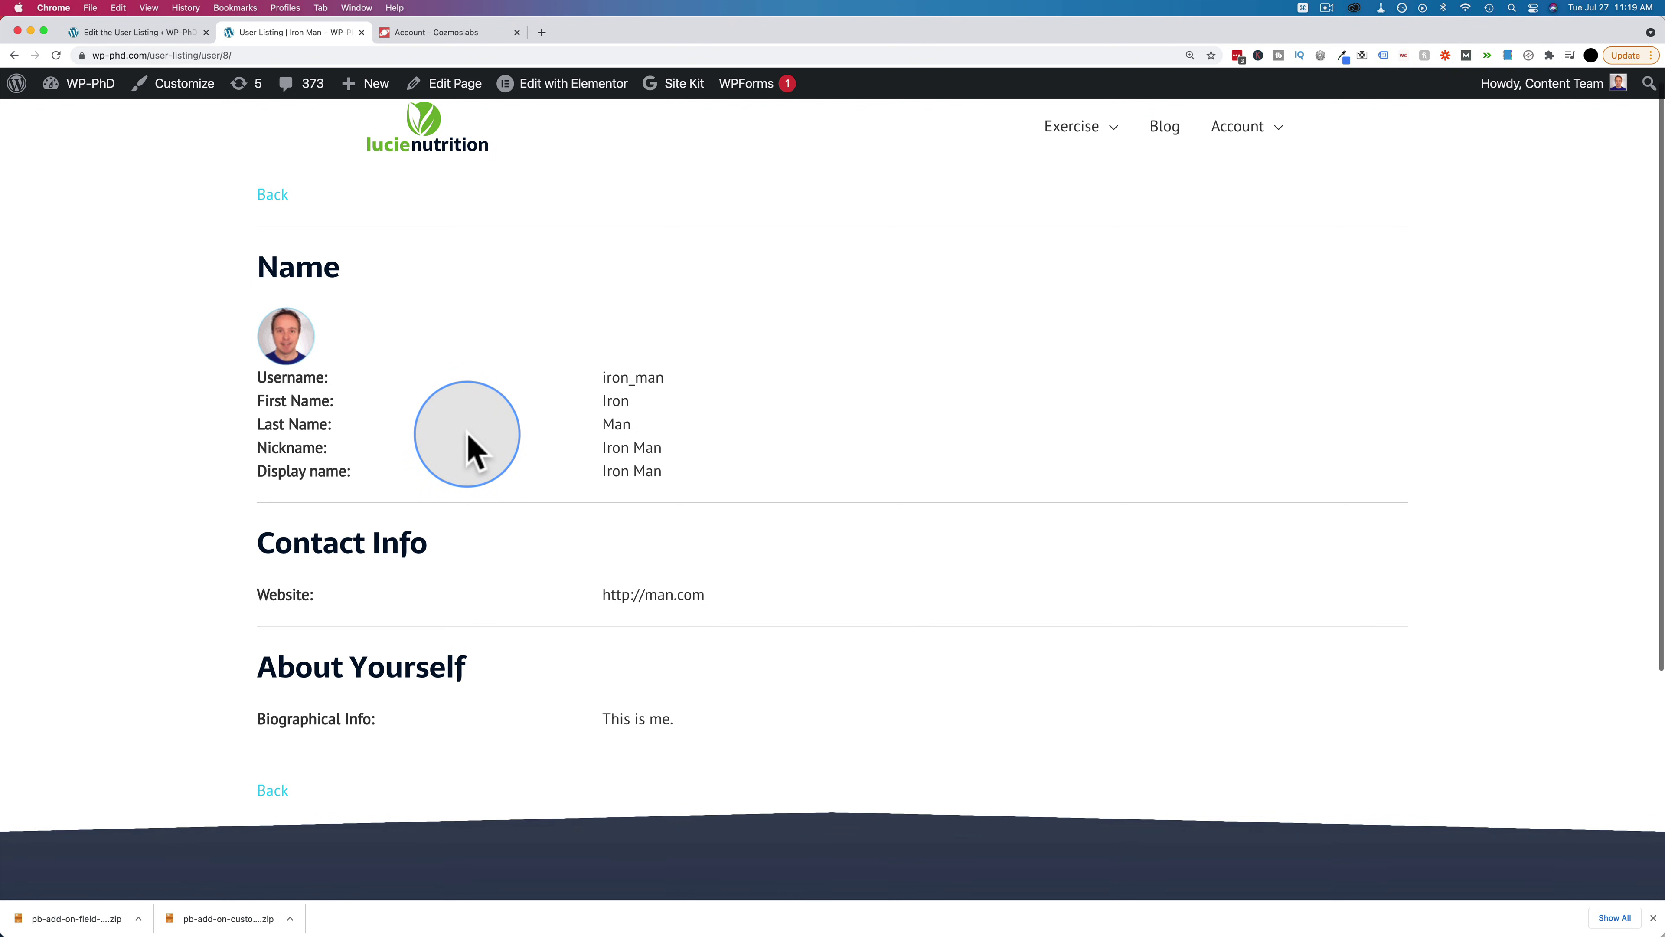
{"action": "left_click", "coordinate": [150, 33]}
Compare the Single-userlisting Template with the live profile and select its About Yourself block
{"action": "scroll", "coordinate": [82, 520], "scroll_direction": "down", "scroll_amount": 3}
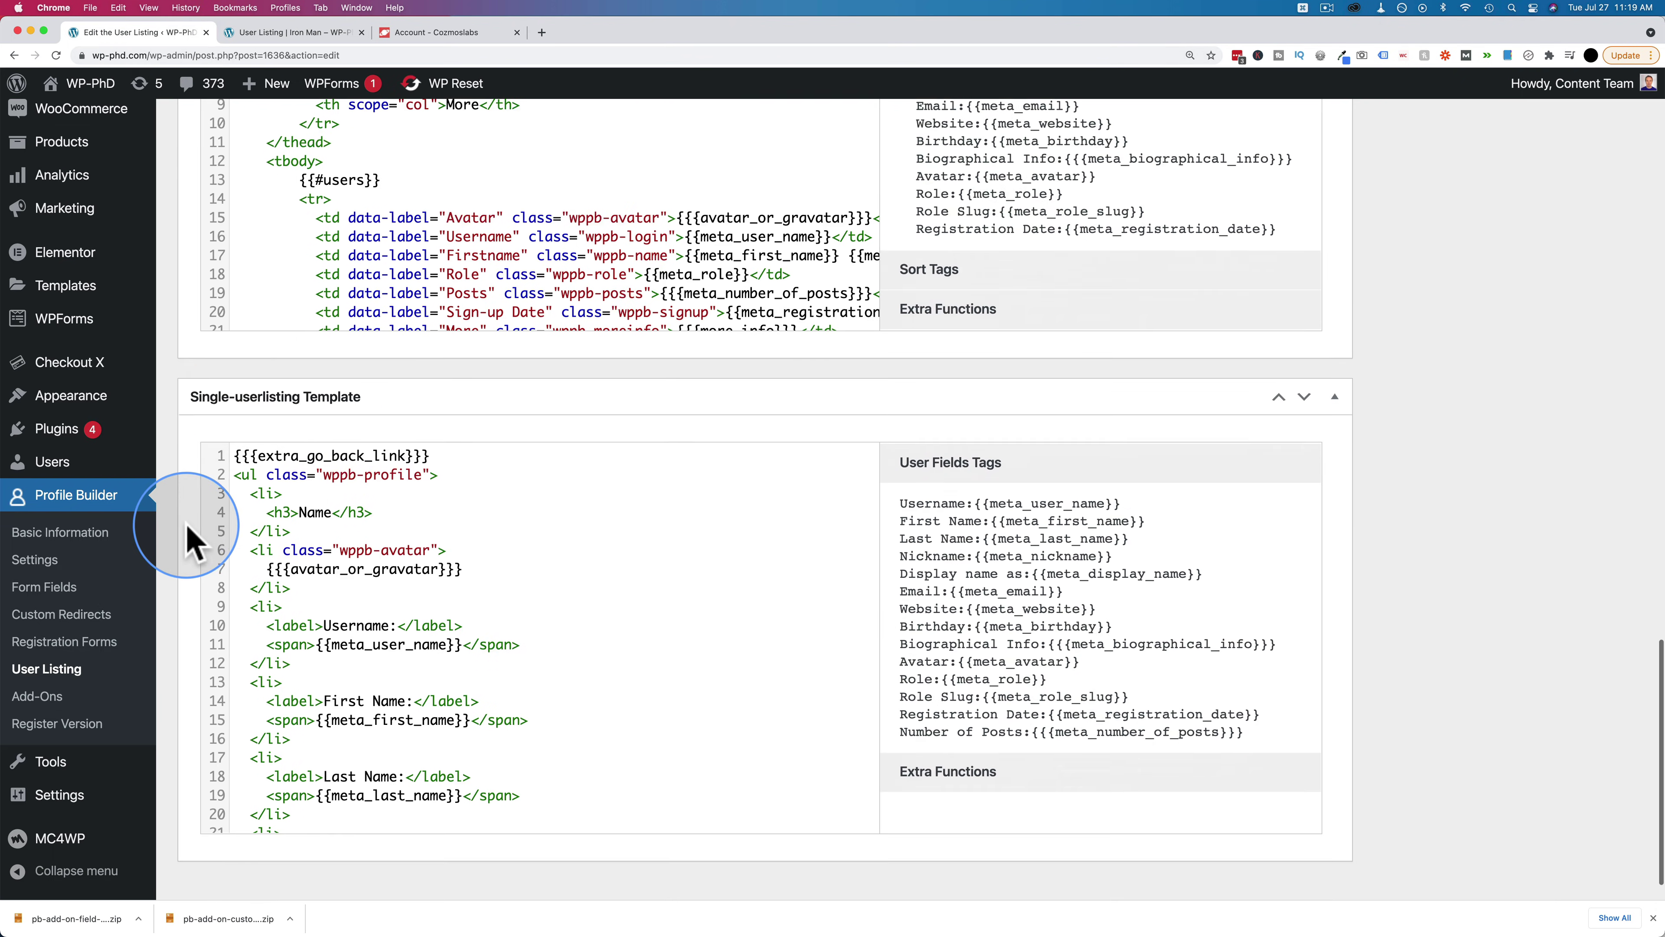
{"action": "left_click_drag", "start_coordinate": [522, 749], "coordinate": [373, 523]}
{"action": "left_click", "coordinate": [464, 598]}
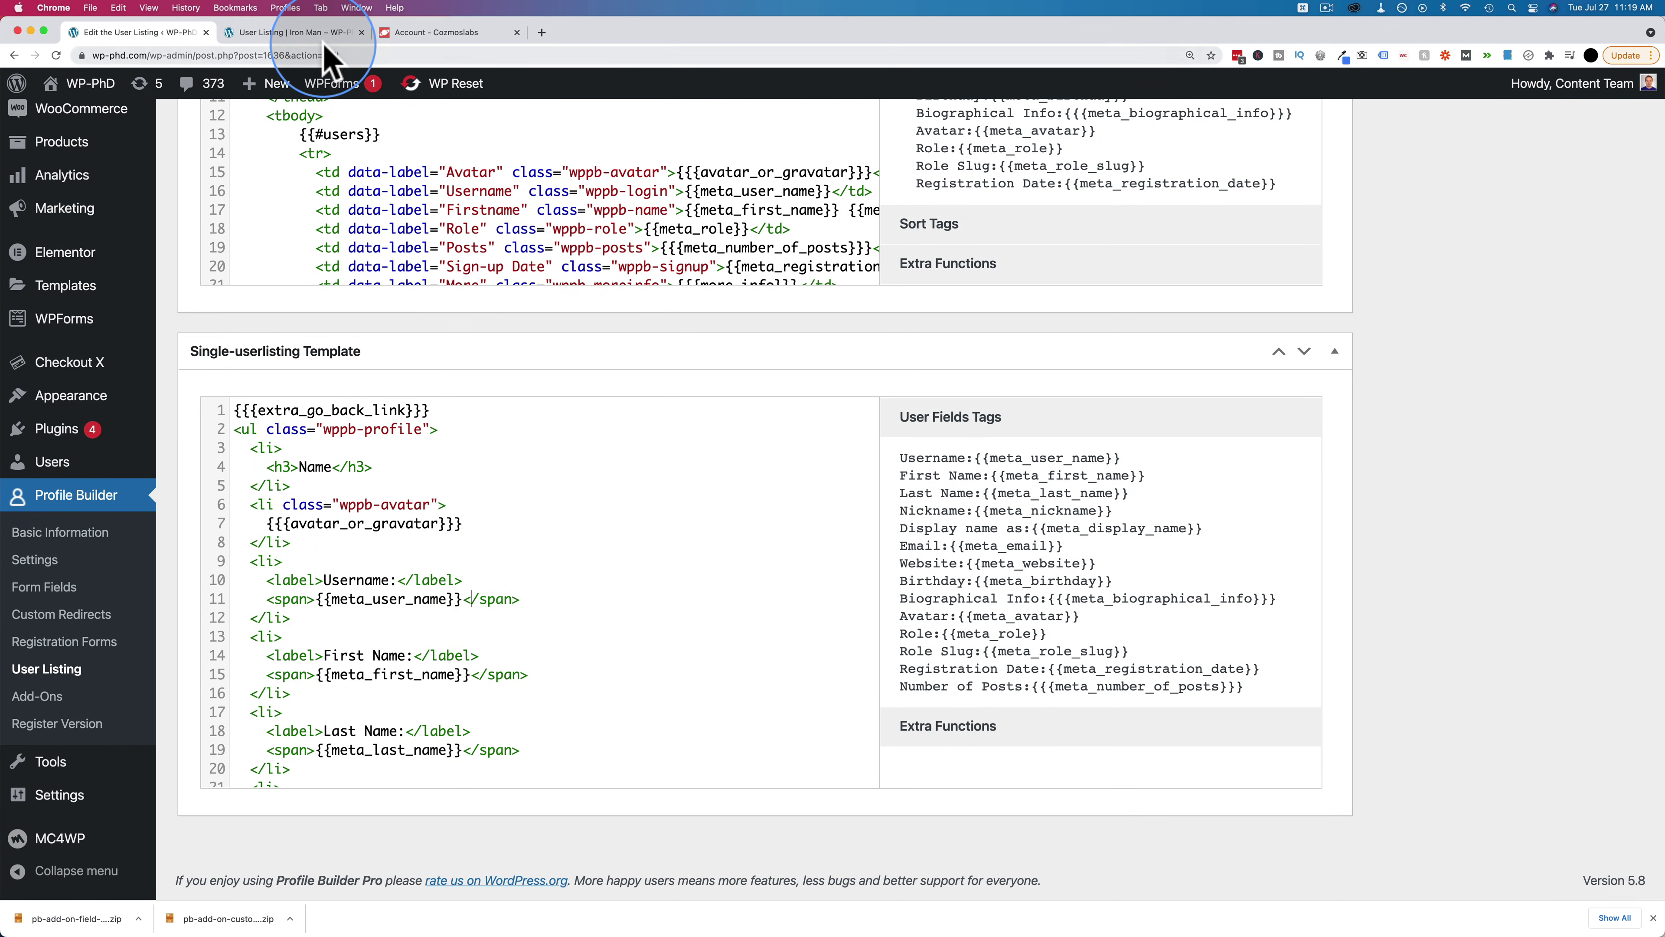
{"action": "left_click", "coordinate": [323, 38]}
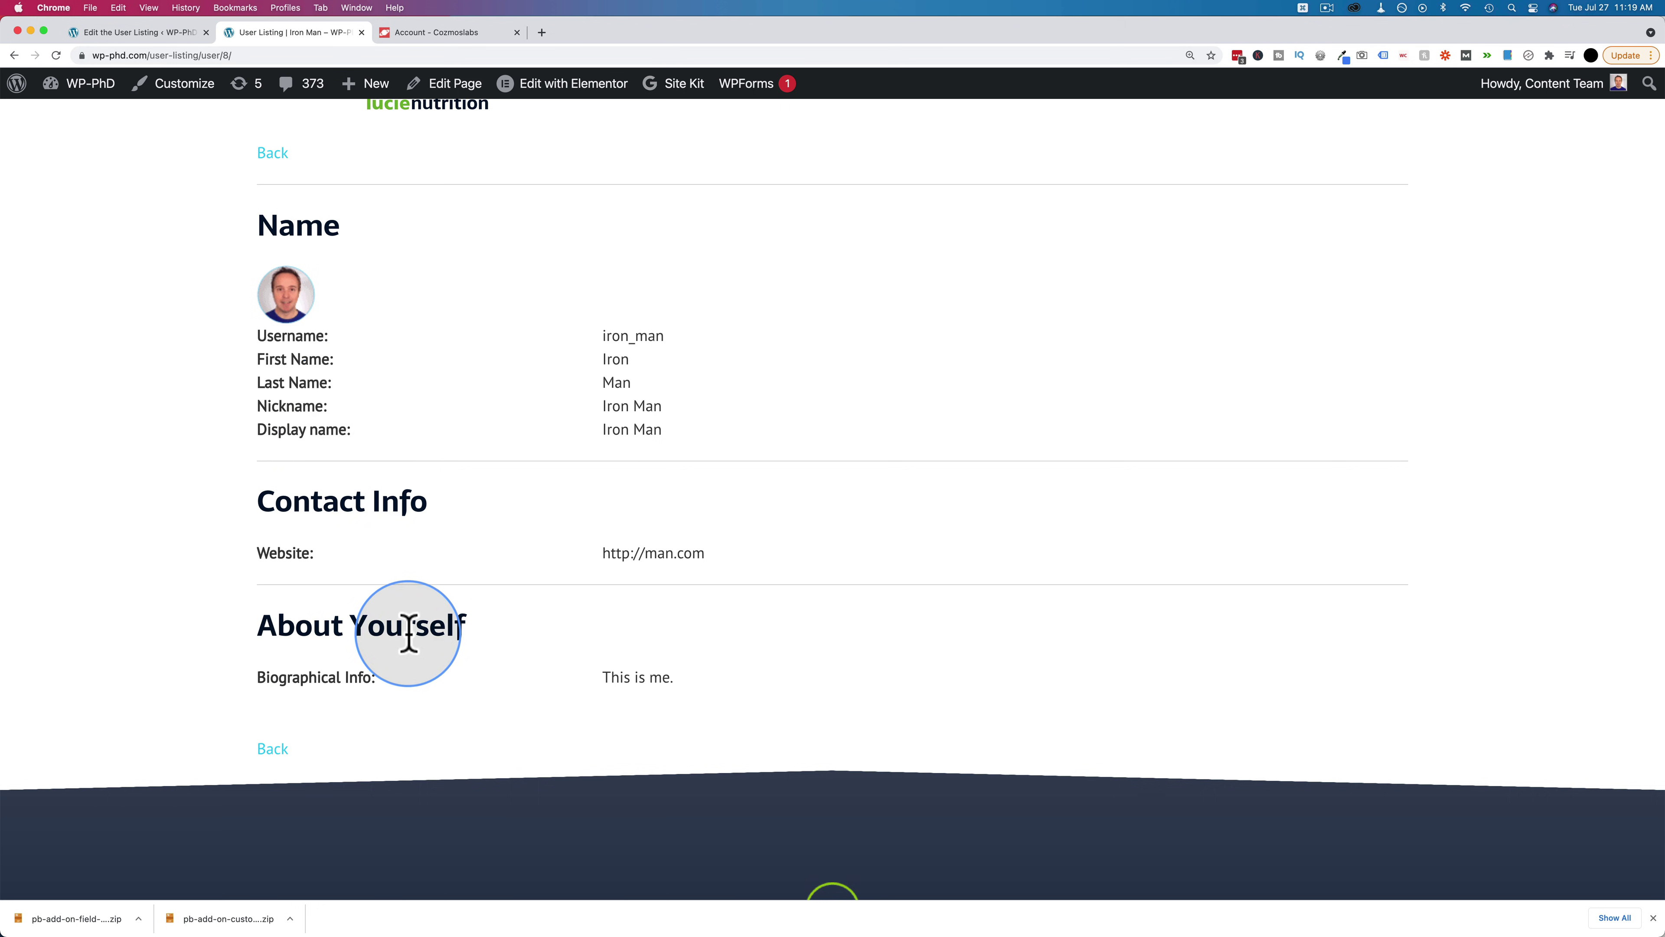
{"action": "left_click", "coordinate": [139, 33]}
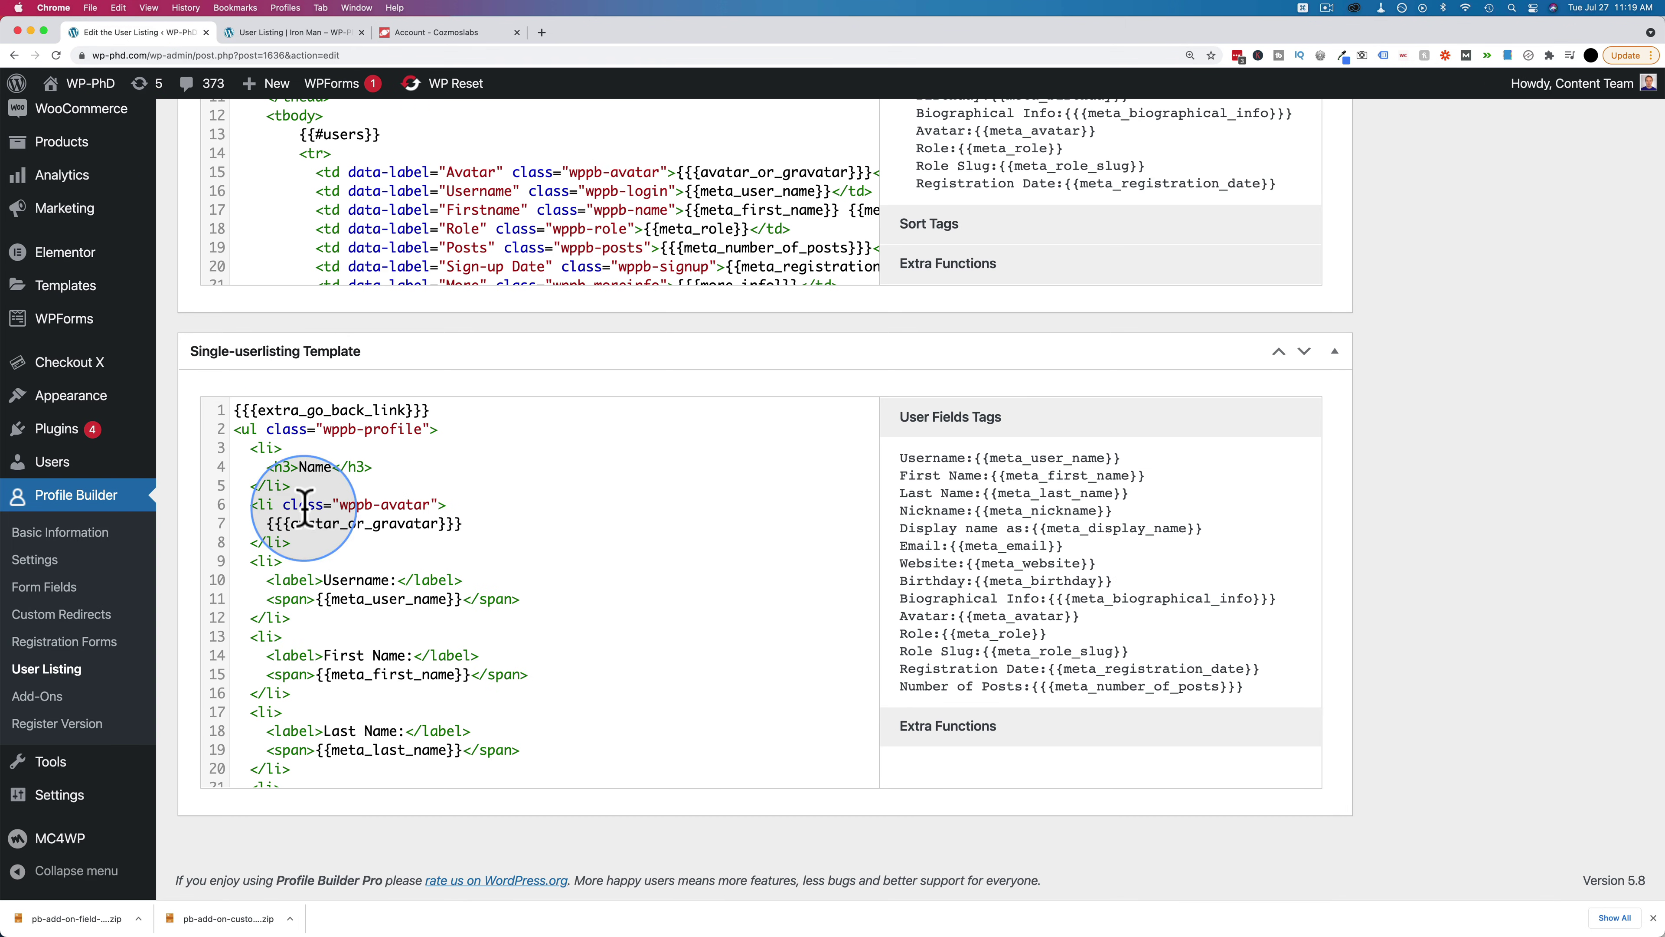
{"action": "scroll", "coordinate": [293, 586], "scroll_direction": "down", "scroll_amount": 10}
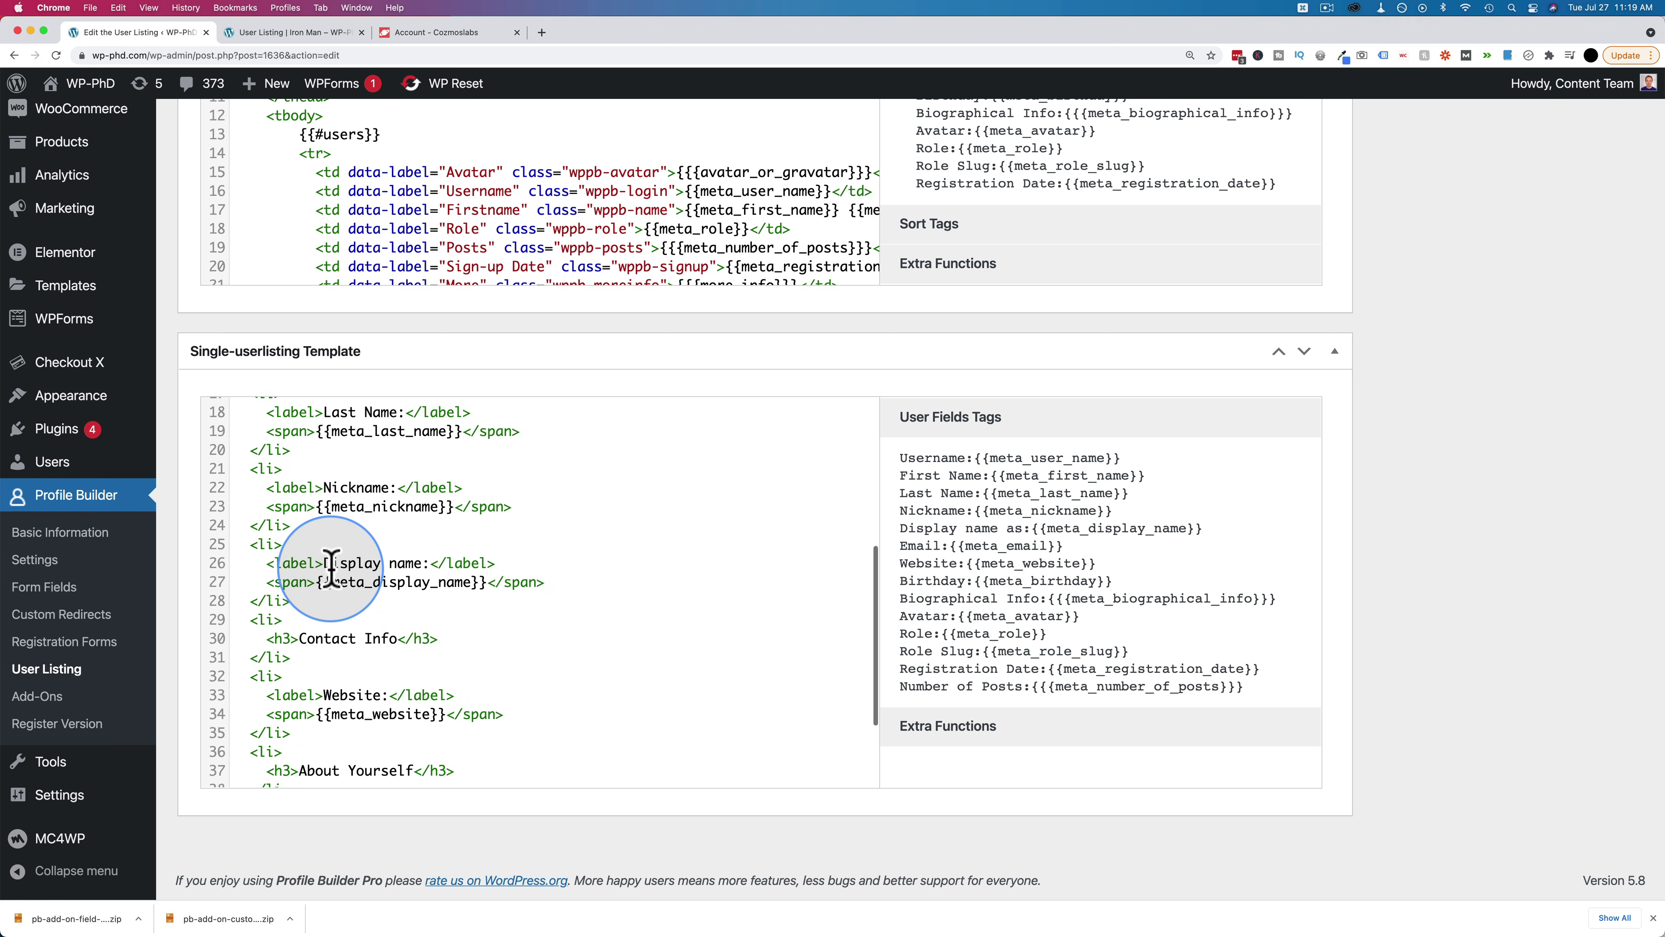
{"action": "scroll", "coordinate": [331, 571], "scroll_direction": "down", "scroll_amount": 3}
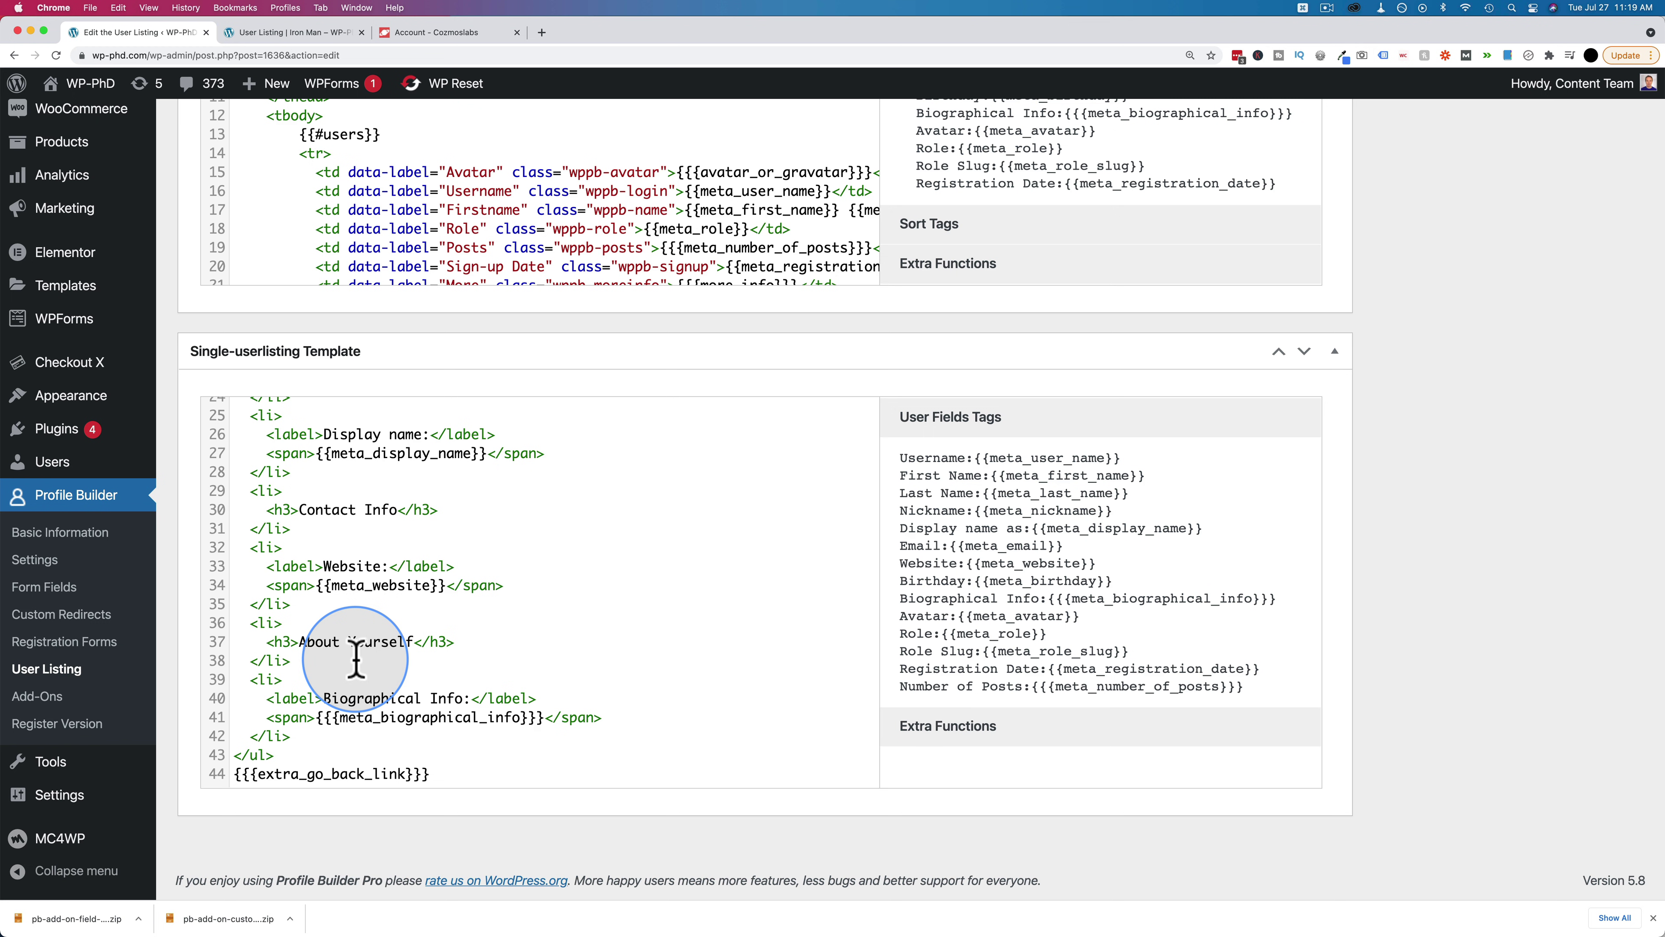
{"action": "left_click", "coordinate": [294, 32]}
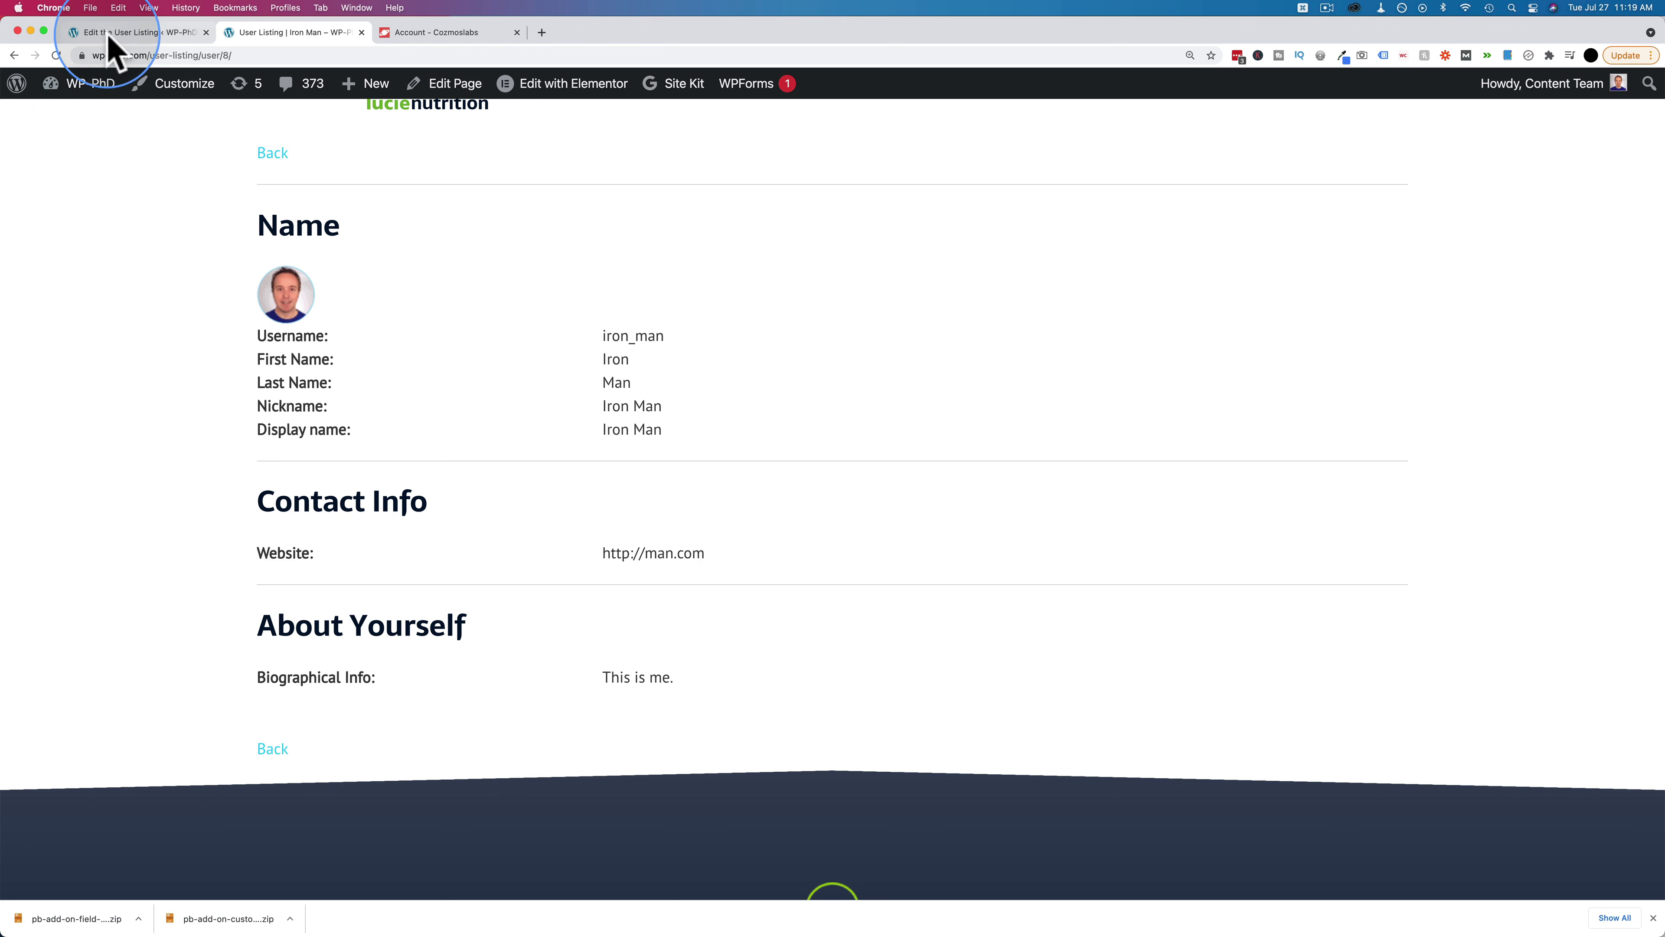
{"action": "left_click", "coordinate": [125, 32]}
{"action": "left_click_drag", "start_coordinate": [267, 641], "coordinate": [322, 729]}
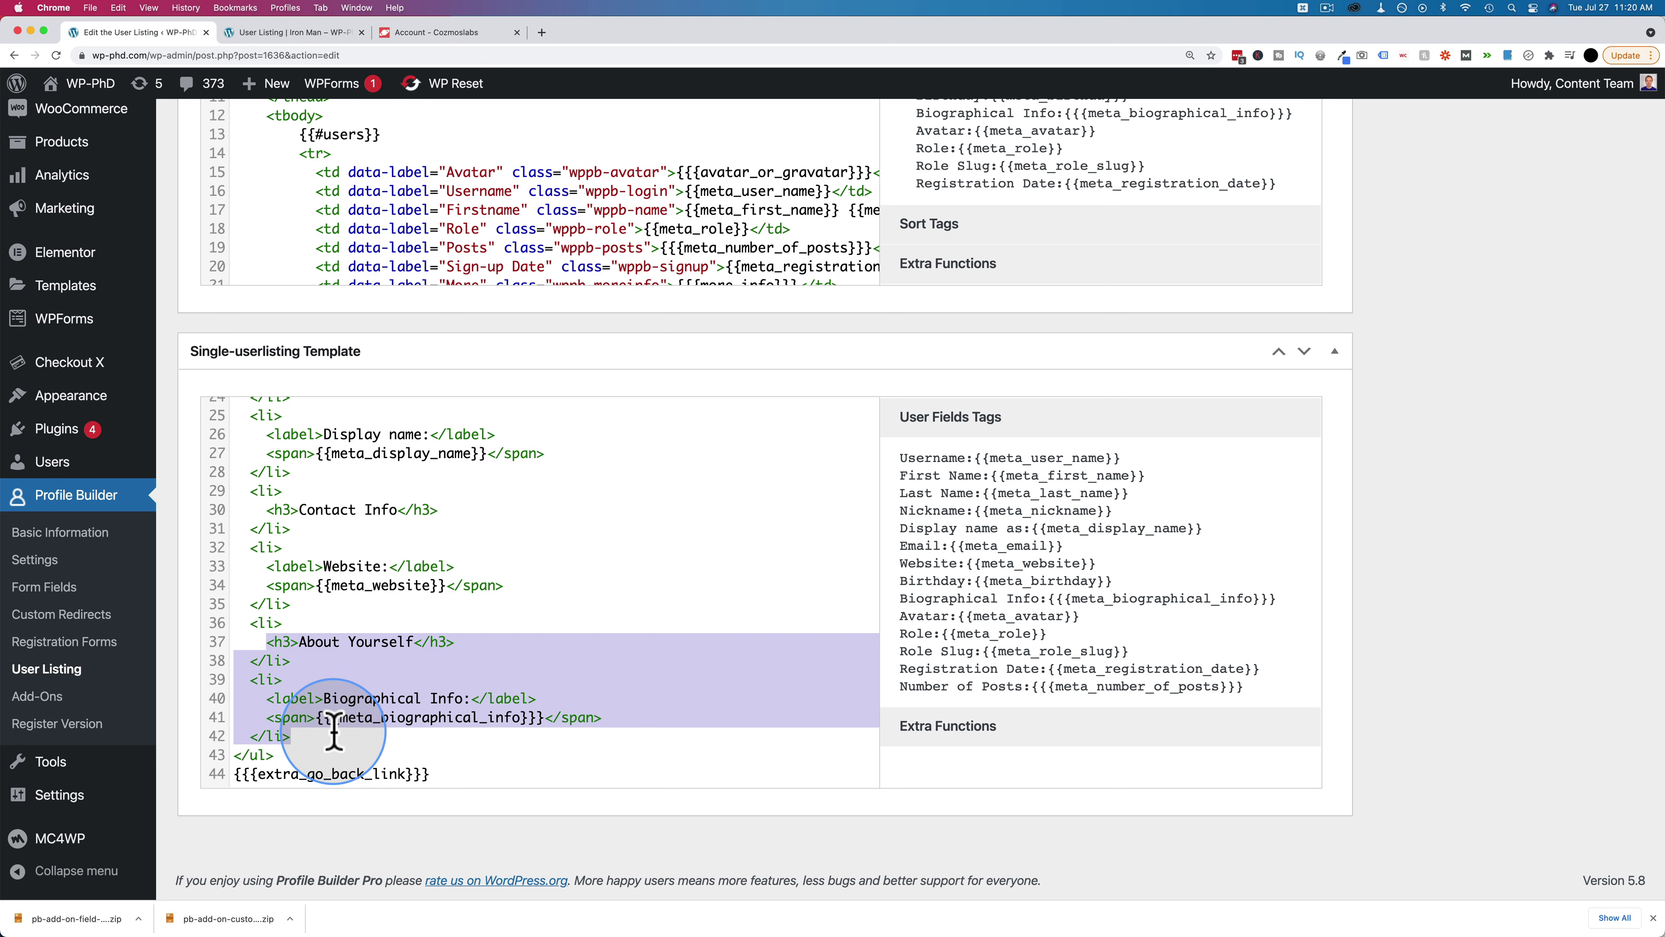
Duplicate the Biographical Info entry onto a new line right after it in the template
{"action": "left_click_drag", "start_coordinate": [249, 619], "coordinate": [328, 733]}
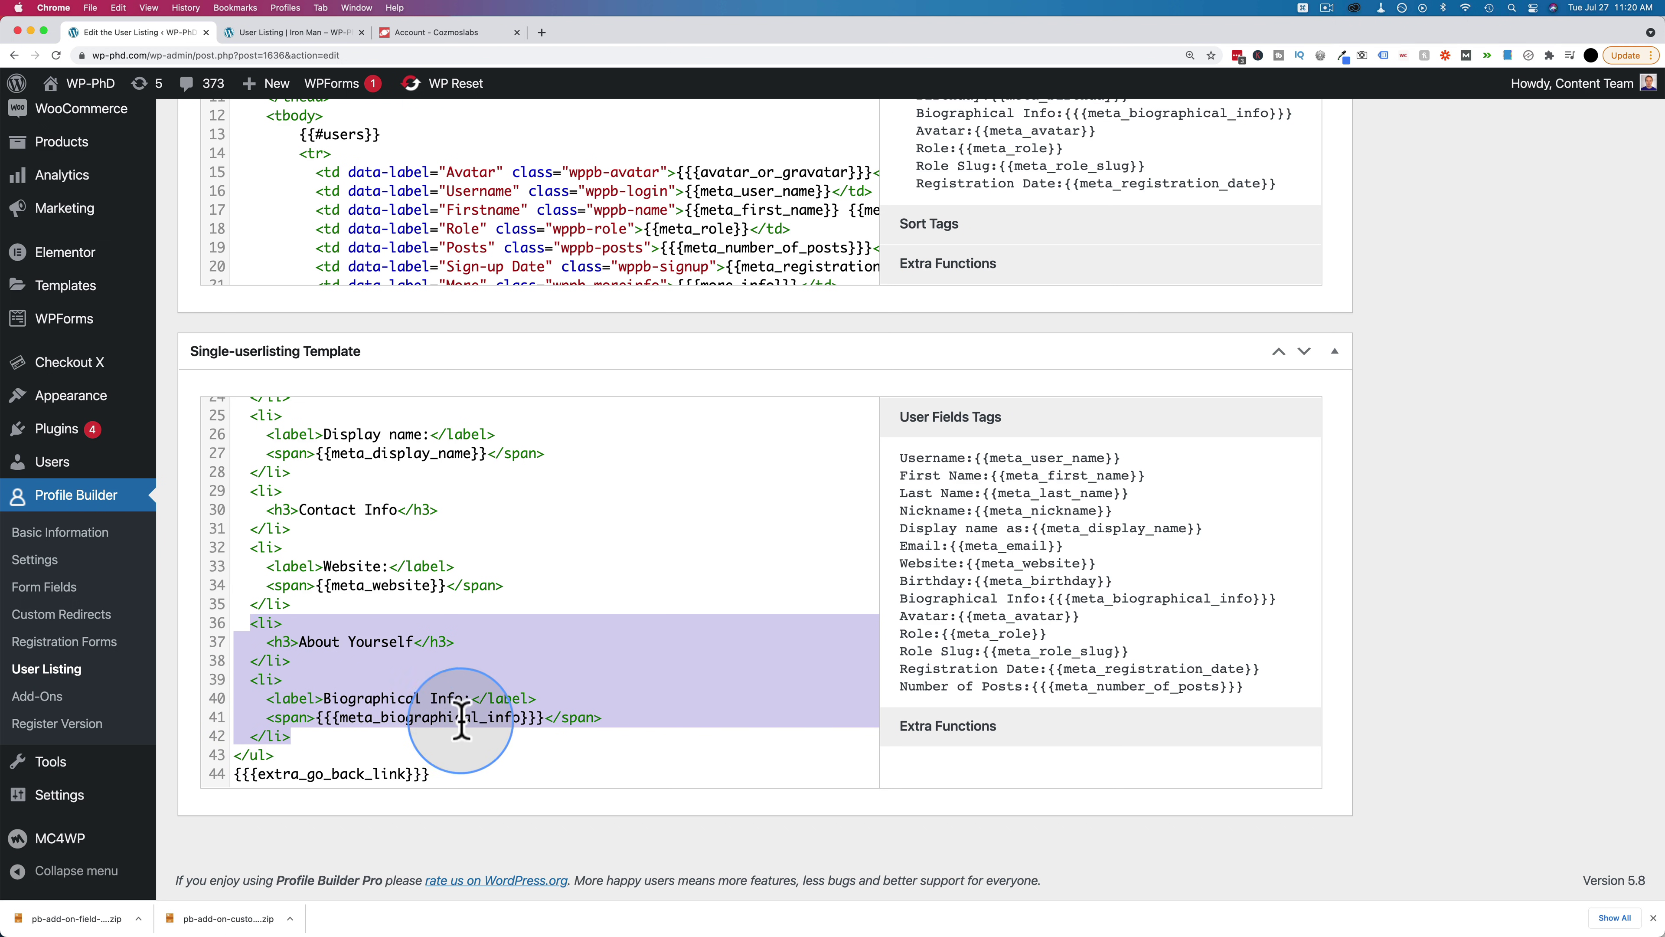
{"action": "left_click", "coordinate": [547, 717]}
{"action": "left_click_drag", "start_coordinate": [547, 717], "coordinate": [245, 685]}
{"action": "key", "text": "super+c"}
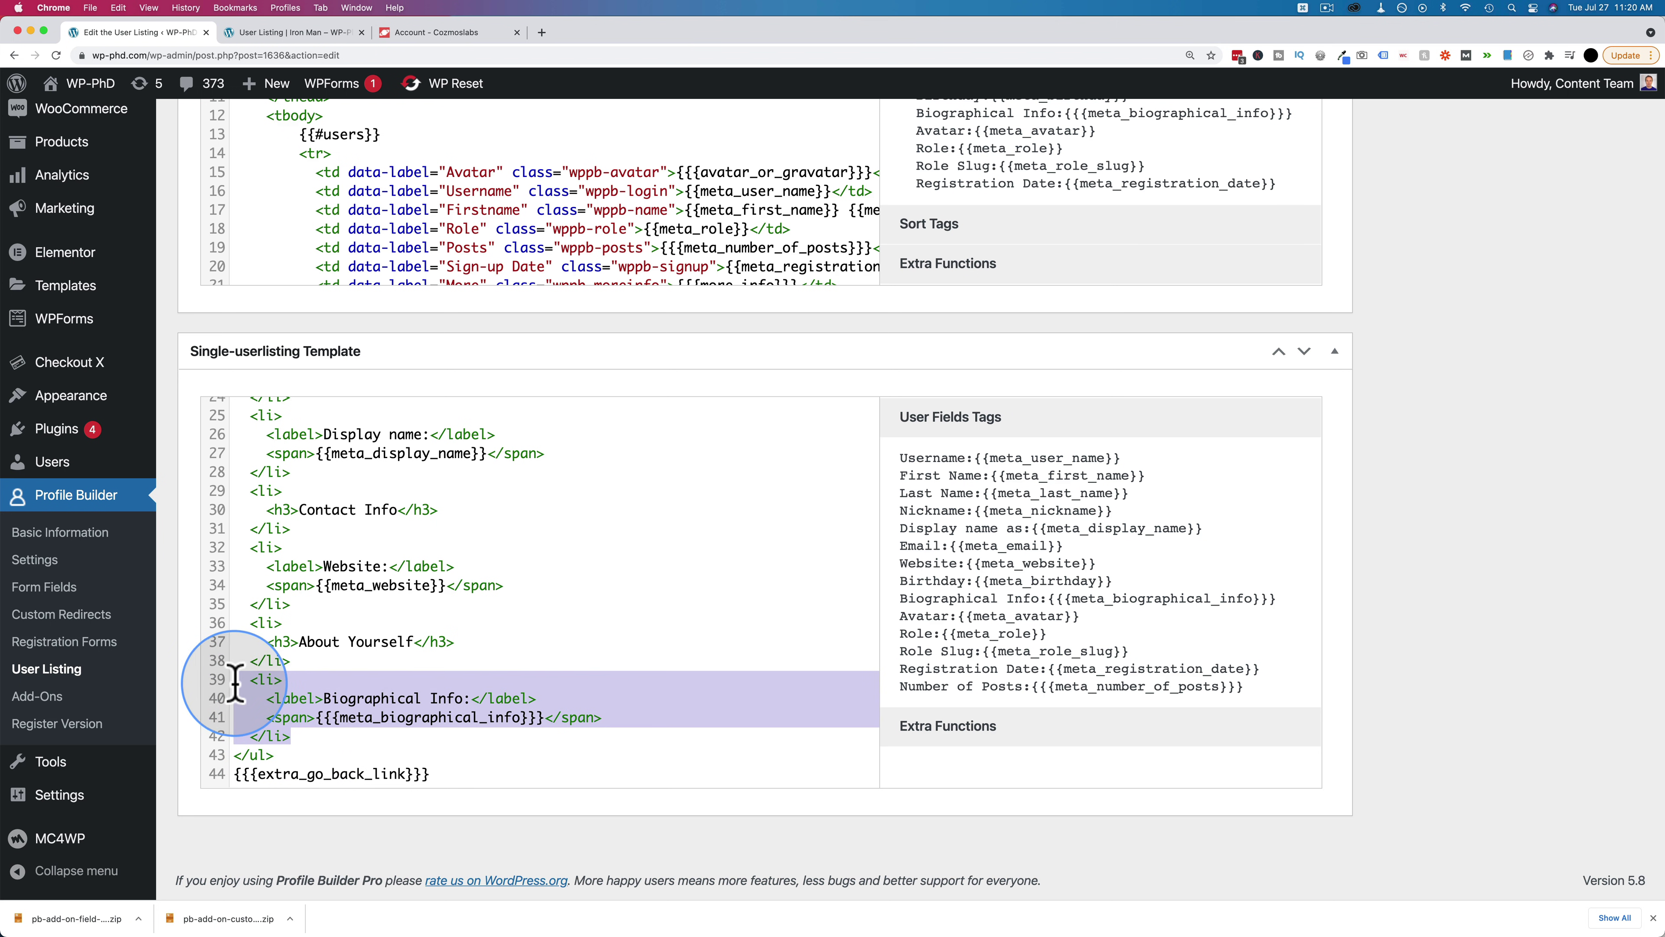
{"action": "left_click", "coordinate": [292, 736]}
{"action": "key", "text": "Return"}
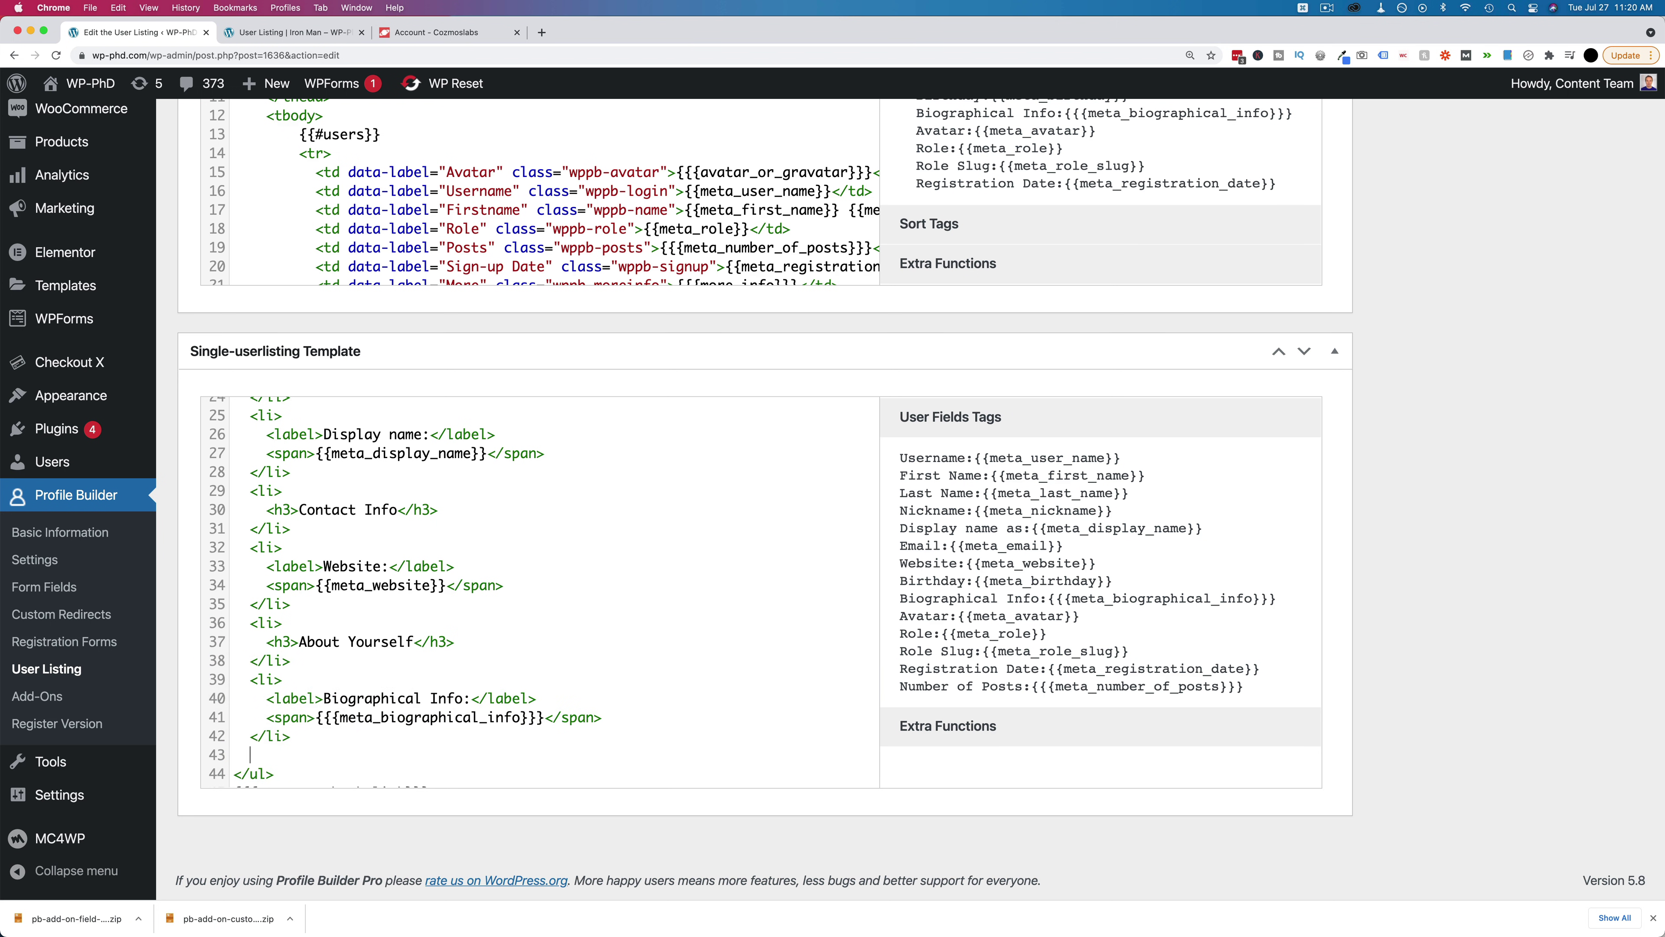
{"action": "key", "text": "super+v"}
{"action": "left_click", "coordinate": [266, 721]}
{"action": "key", "text": "BackSpace"}
{"action": "scroll", "coordinate": [314, 695], "scroll_direction": "down", "scroll_amount": 1}
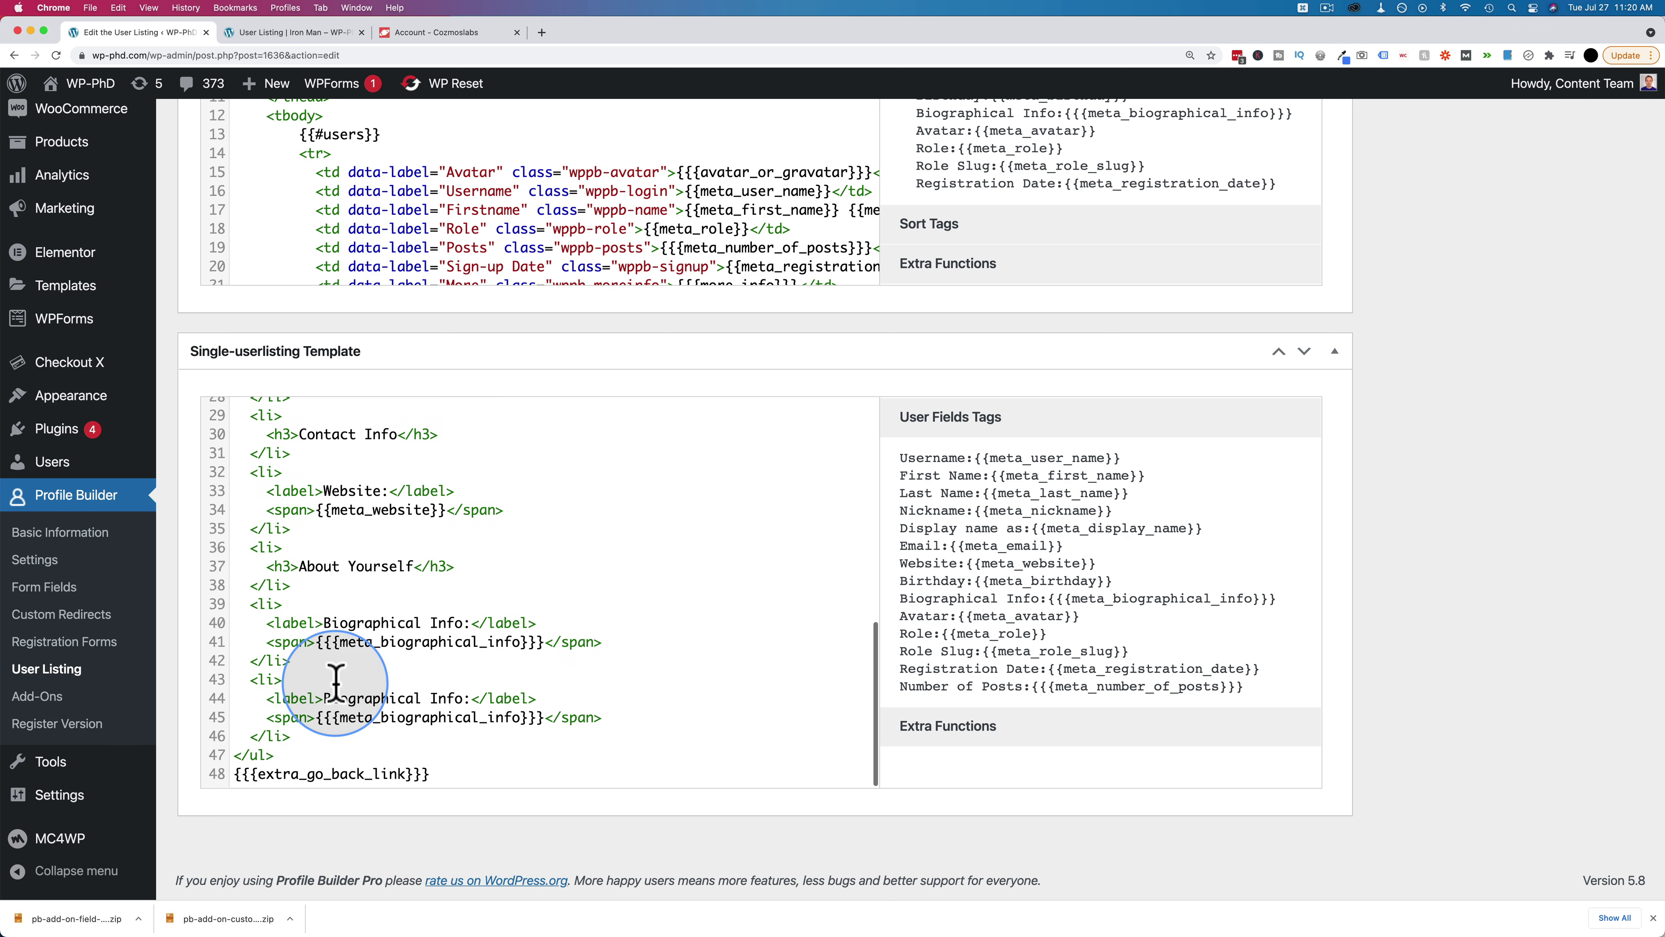
Relabel the copy 'Birthday' and replace its placeholder with the {{meta_birthday}} tag
{"action": "left_click_drag", "start_coordinate": [326, 699], "coordinate": [466, 702]}
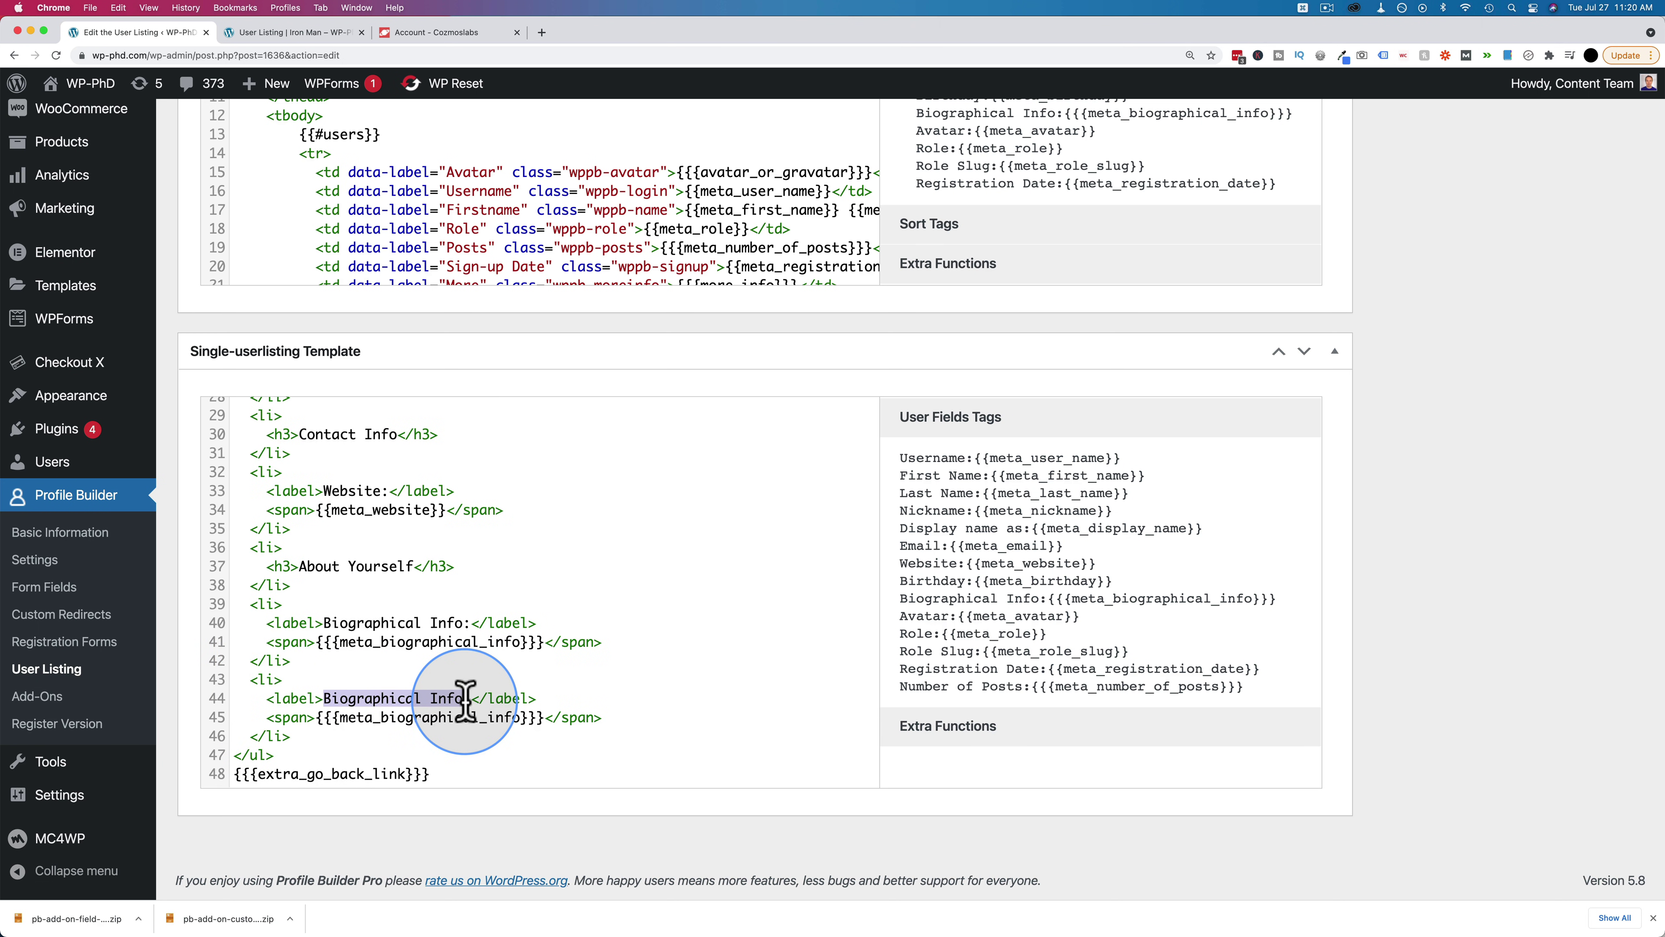
{"action": "type", "text": "Bir"}
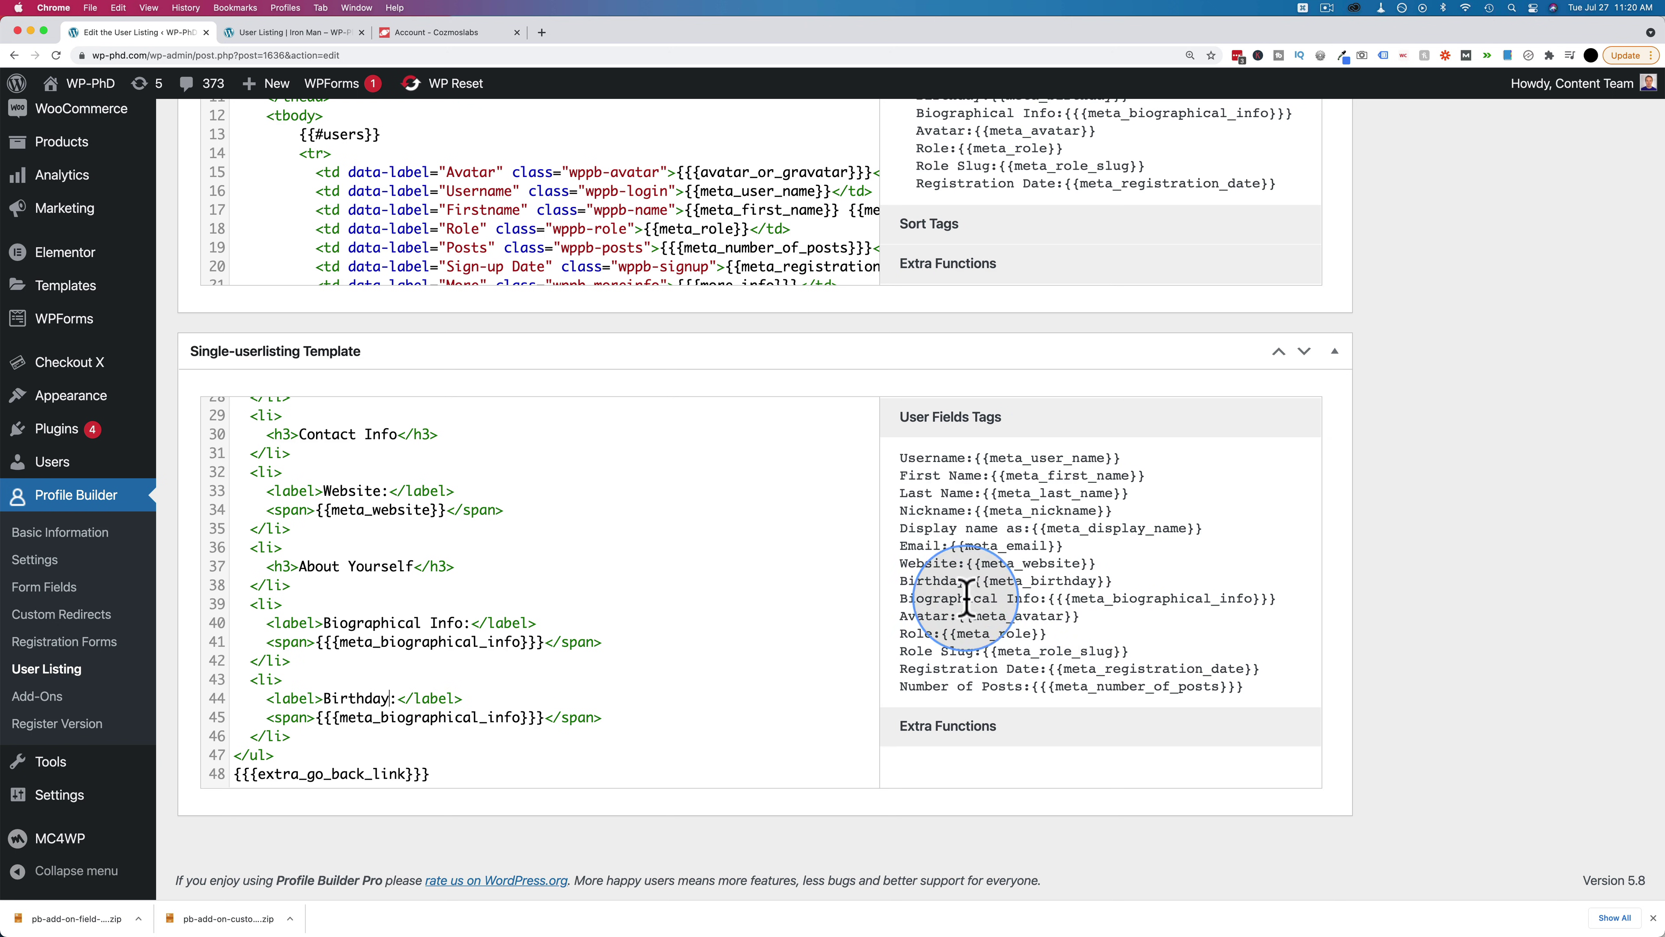
{"action": "left_click_drag", "start_coordinate": [977, 581], "coordinate": [1113, 581]}
{"action": "key", "text": "super+c"}
{"action": "left_click_drag", "start_coordinate": [545, 717], "coordinate": [321, 717]}
{"action": "key", "text": "super+v"}
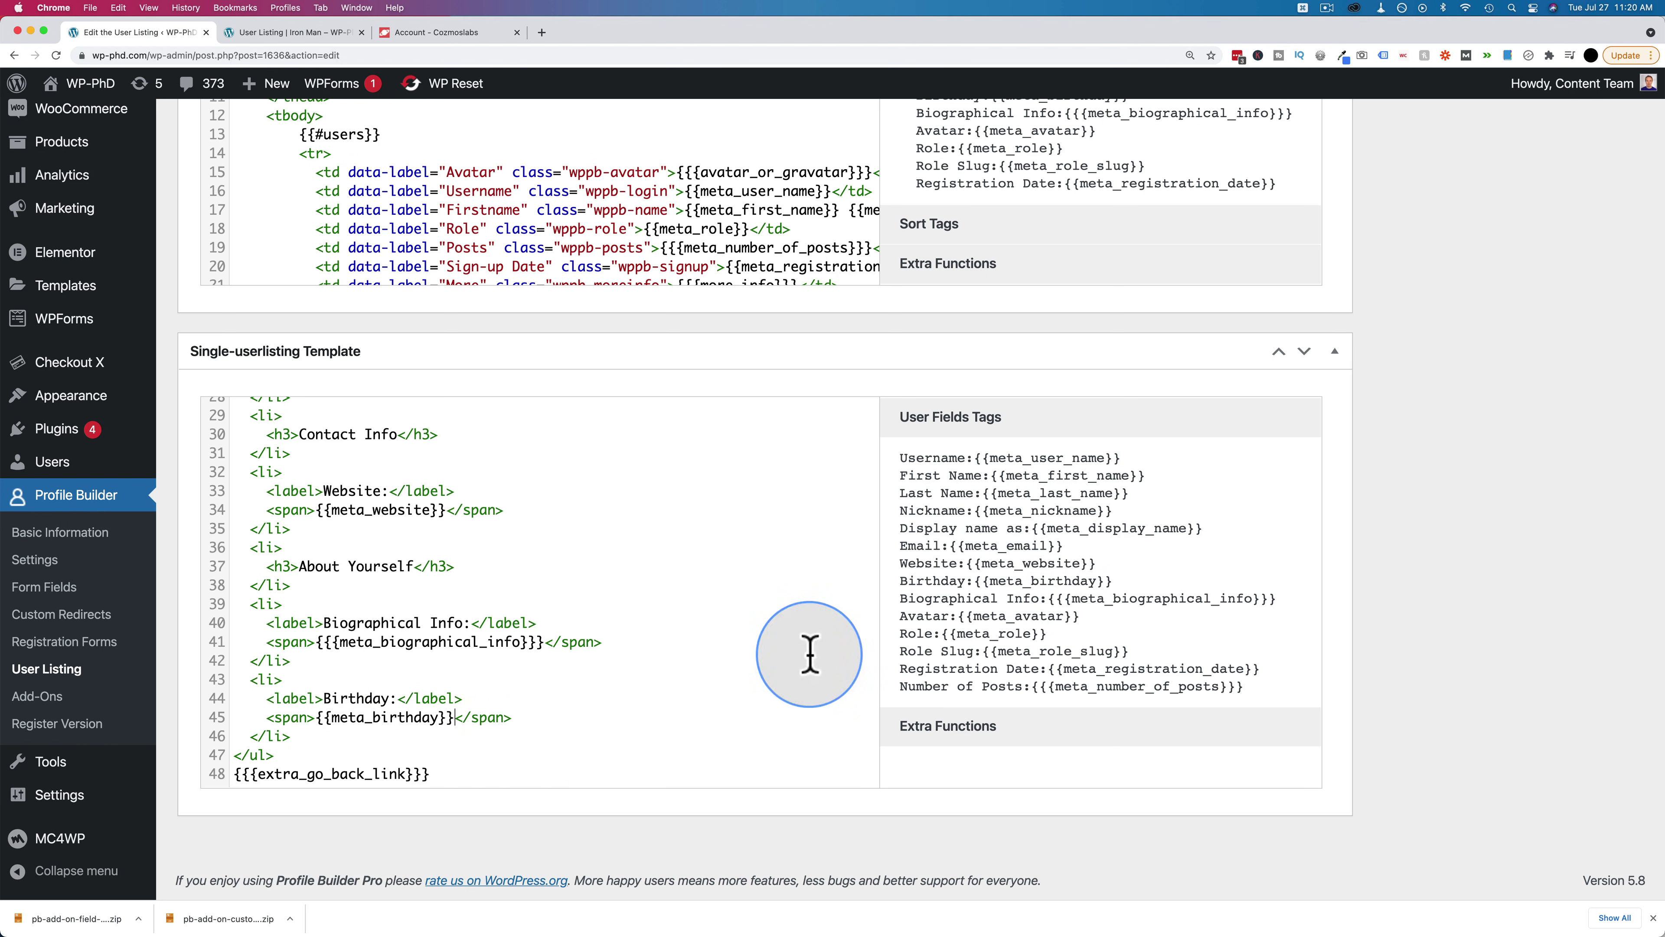
{"action": "left_click_drag", "start_coordinate": [901, 580], "coordinate": [1113, 581]}
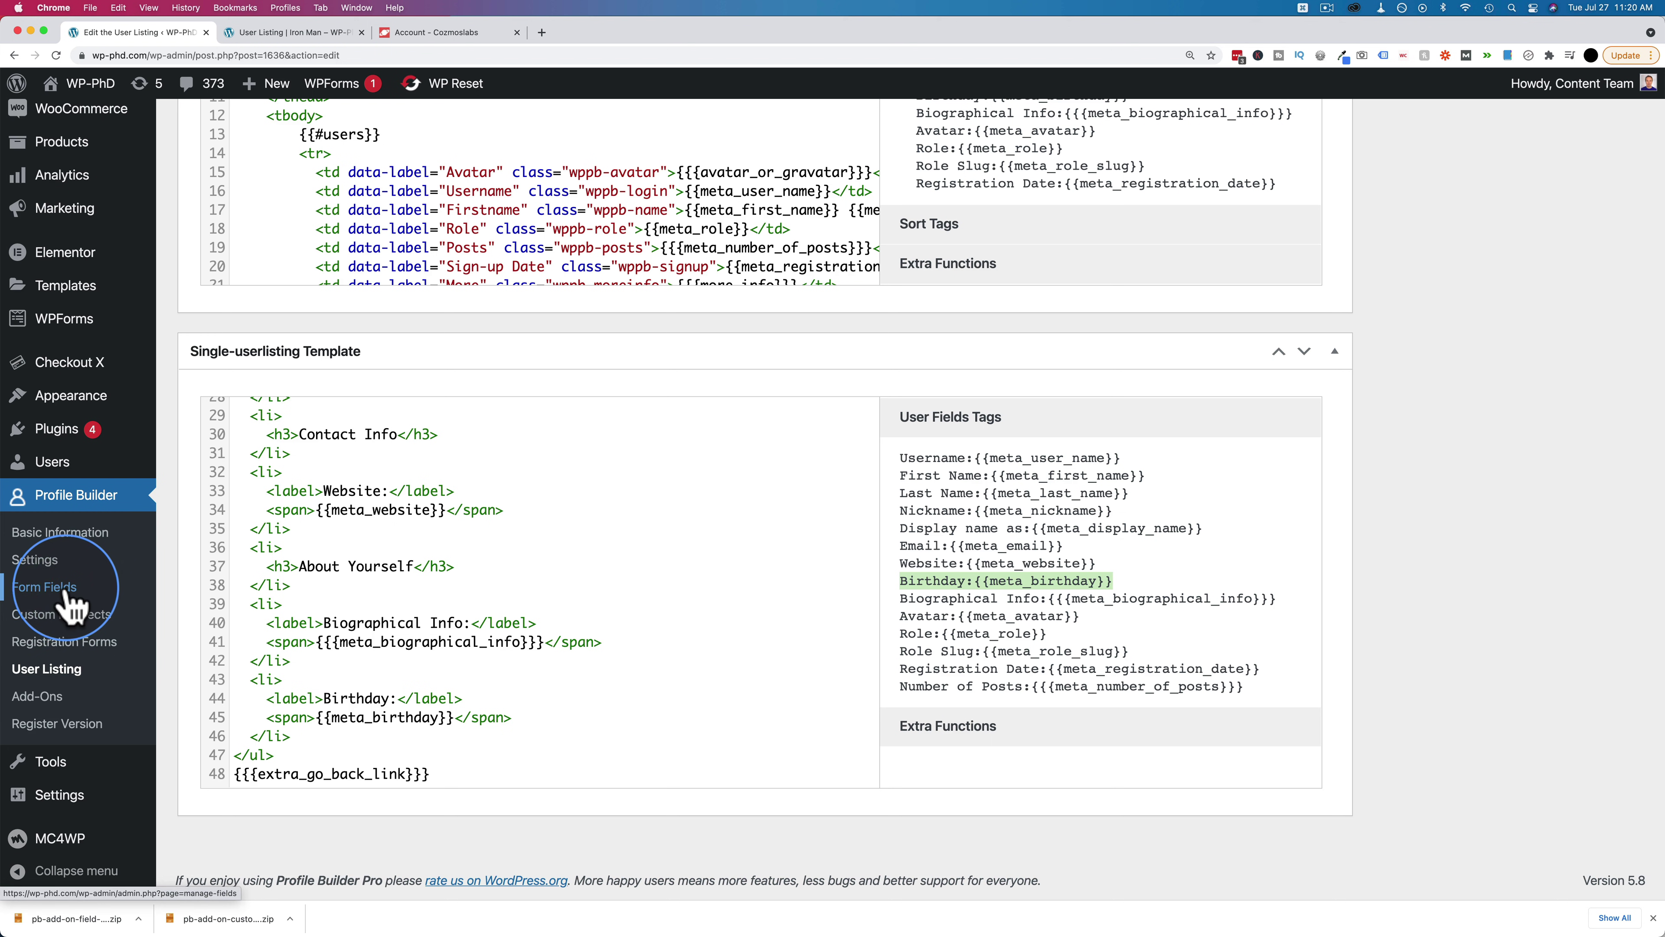
Review the User Fields Tags and Extra Functions lists, then Update the user listing
{"action": "left_click", "coordinate": [505, 548]}
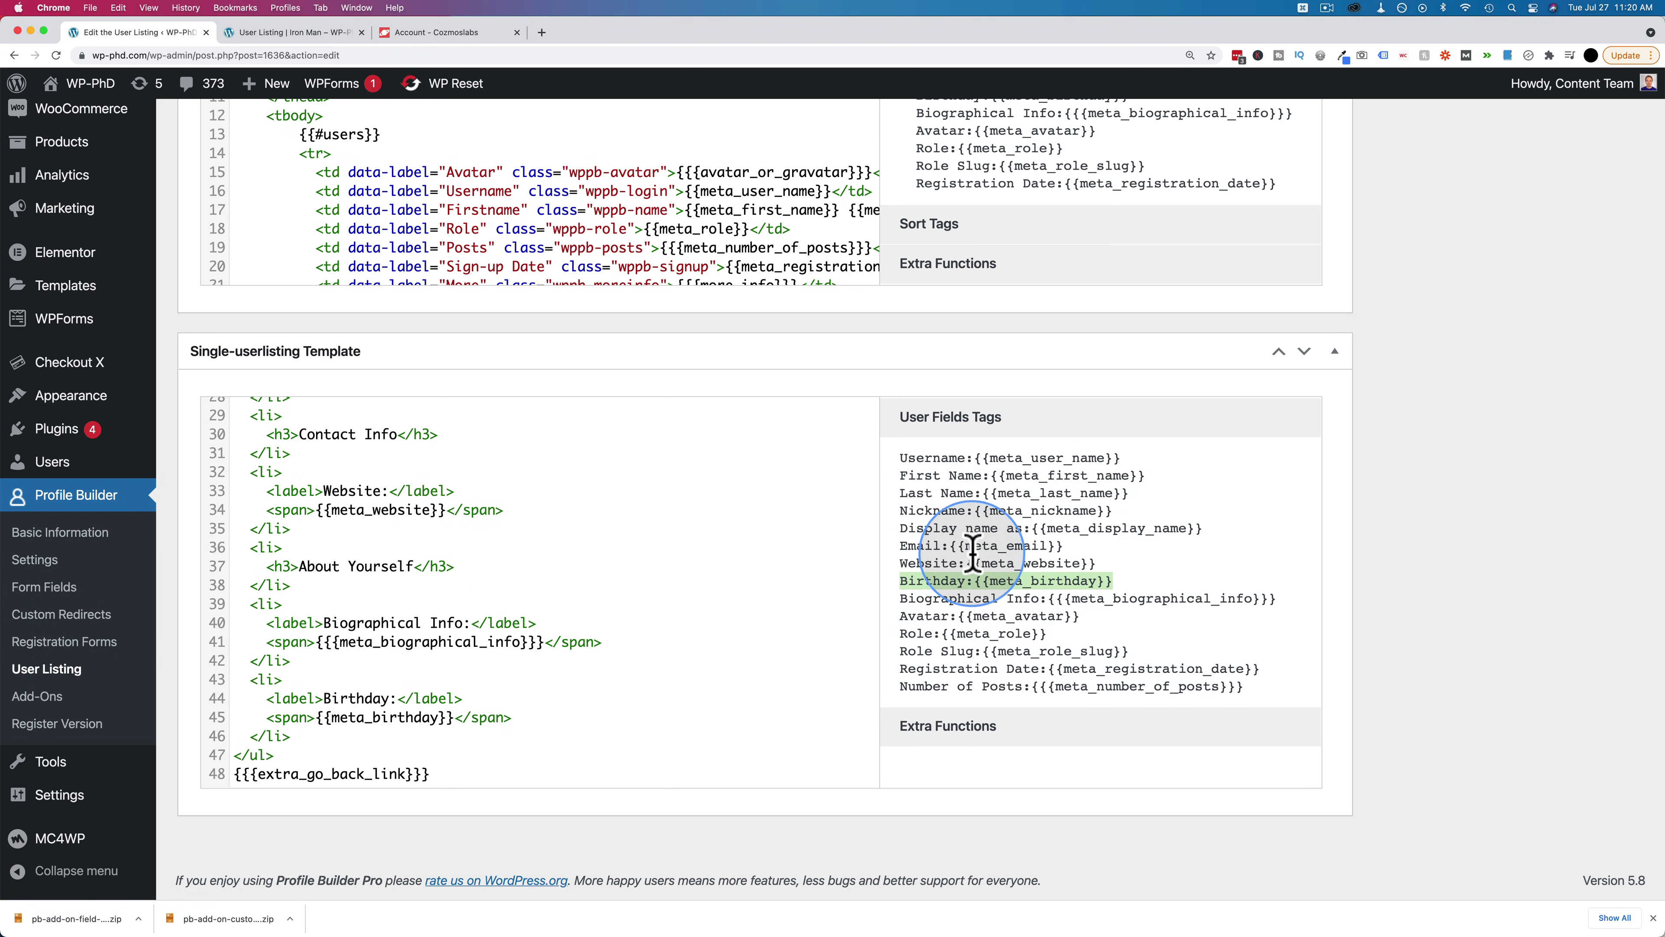
{"action": "left_click", "coordinate": [976, 753]}
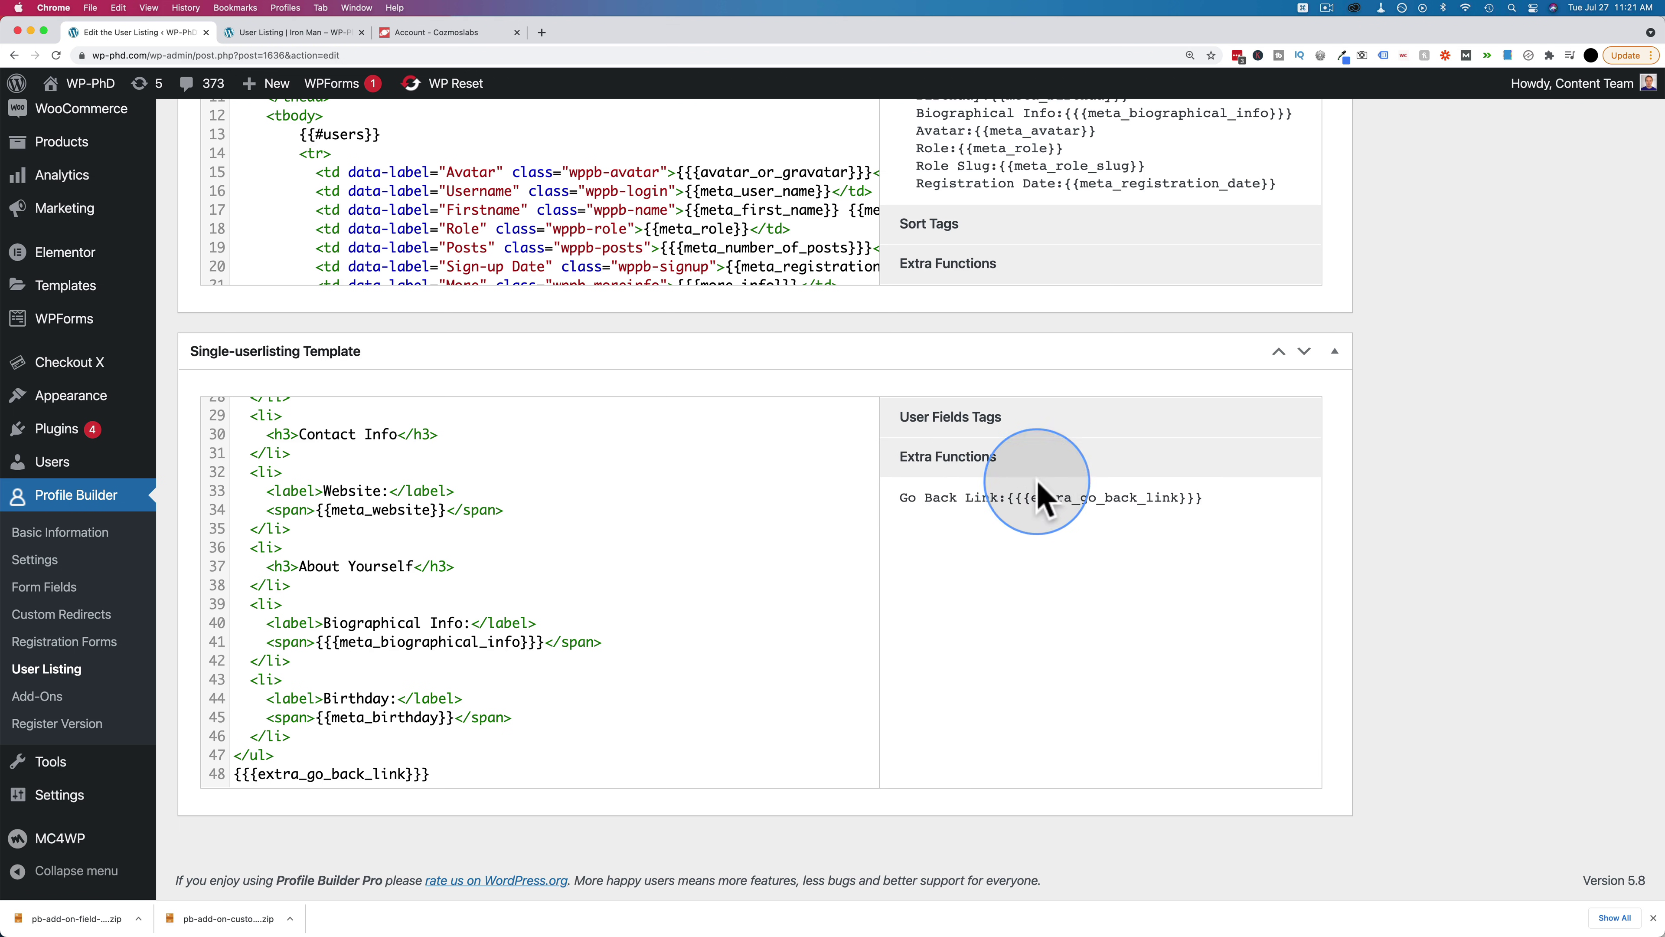
{"action": "left_click", "coordinate": [997, 419]}
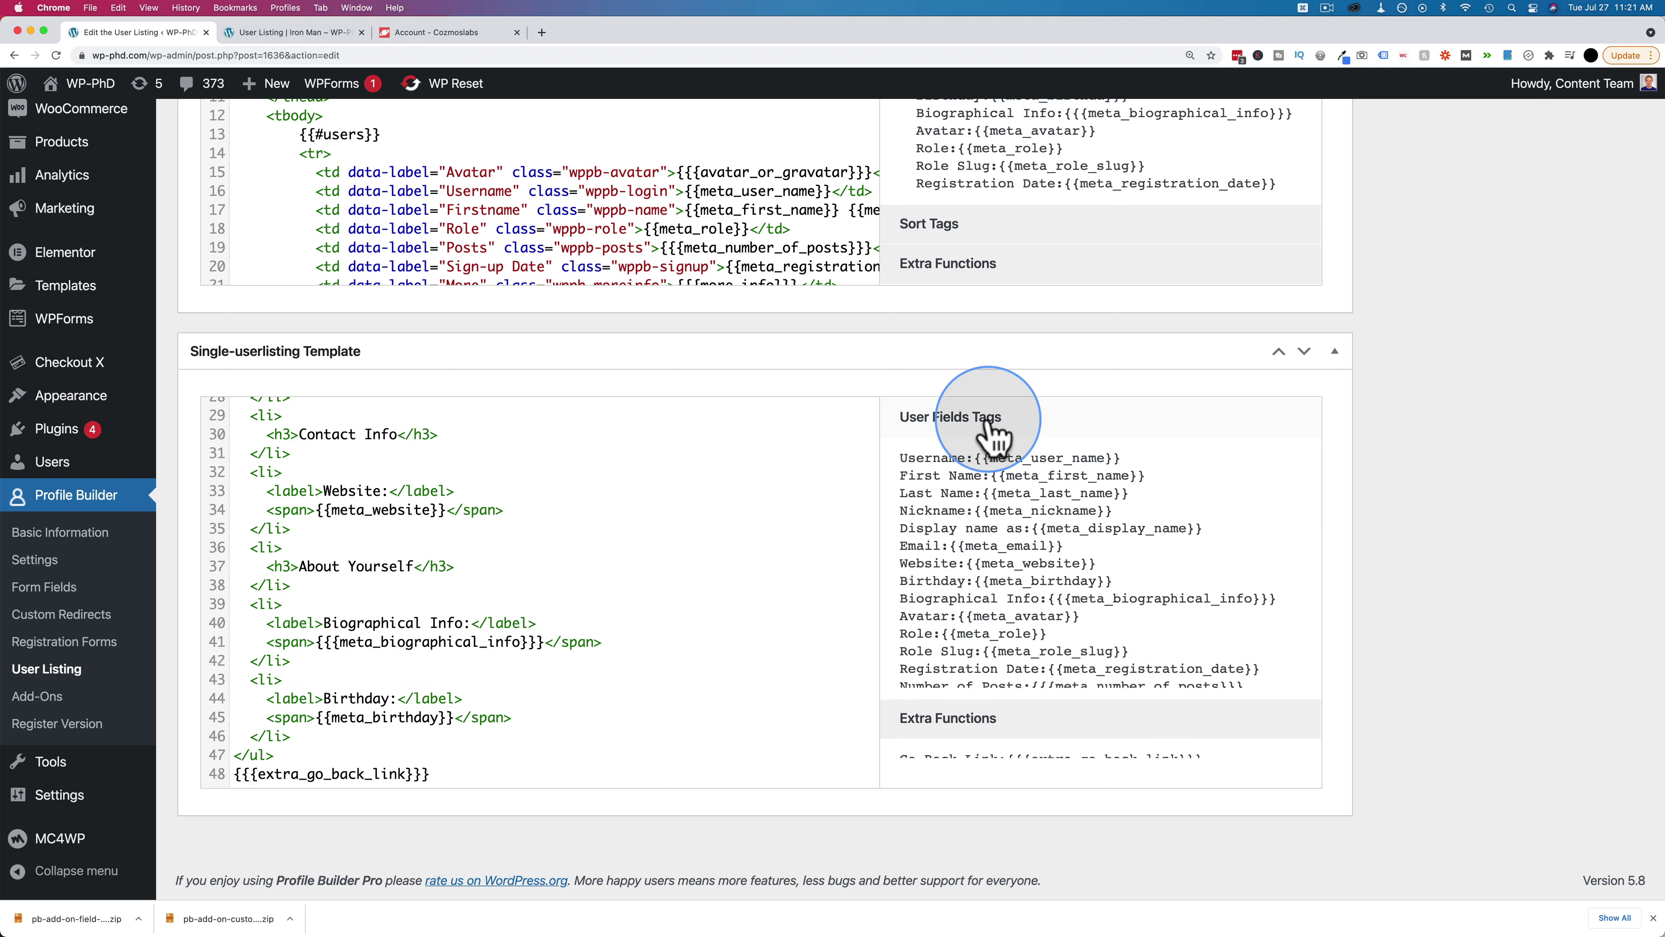
{"action": "left_click", "coordinate": [996, 733]}
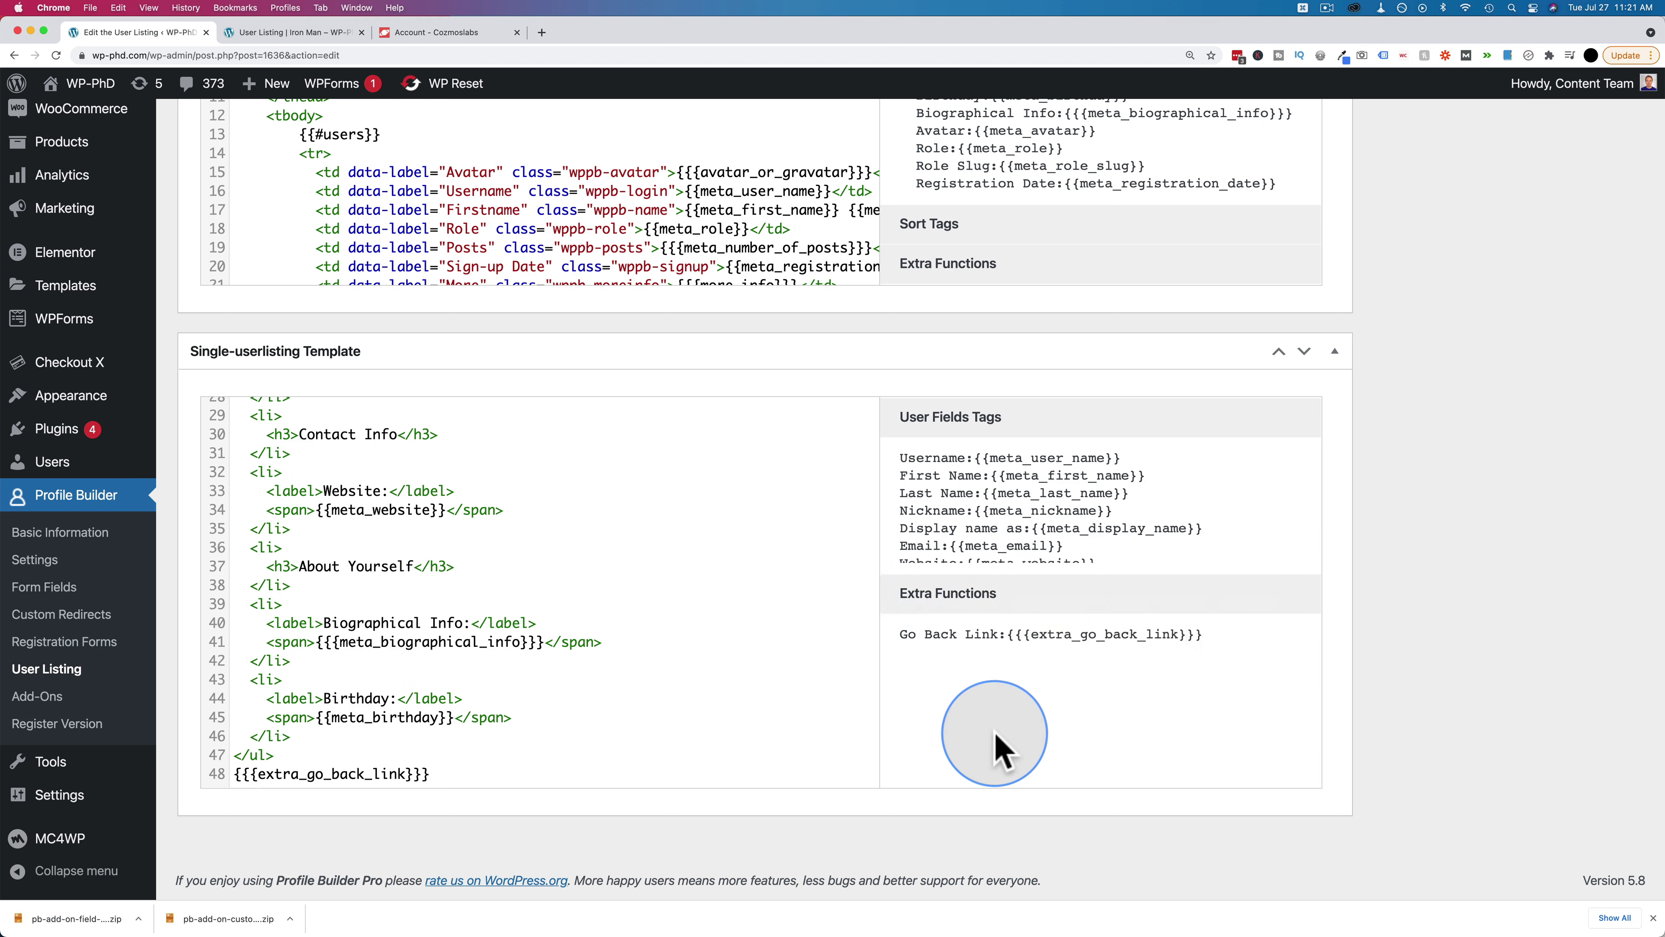
{"action": "triple_click", "coordinate": [233, 774]}
{"action": "left_click", "coordinate": [998, 419]}
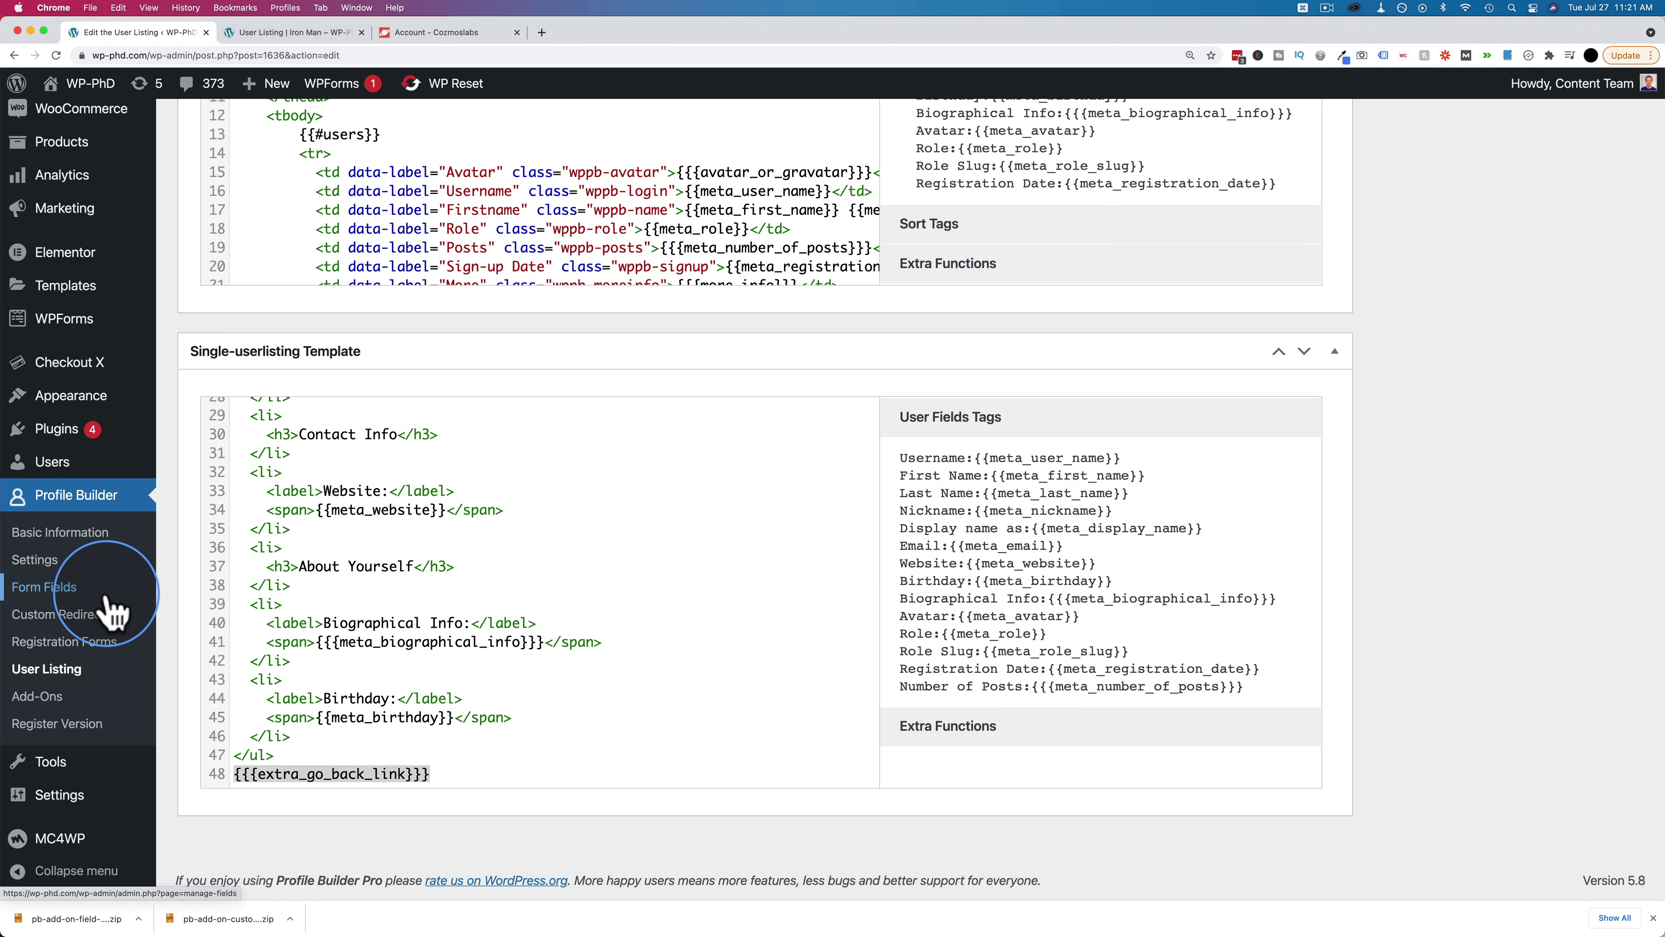
{"action": "scroll", "coordinate": [1360, 531], "scroll_direction": "up", "scroll_amount": 20}
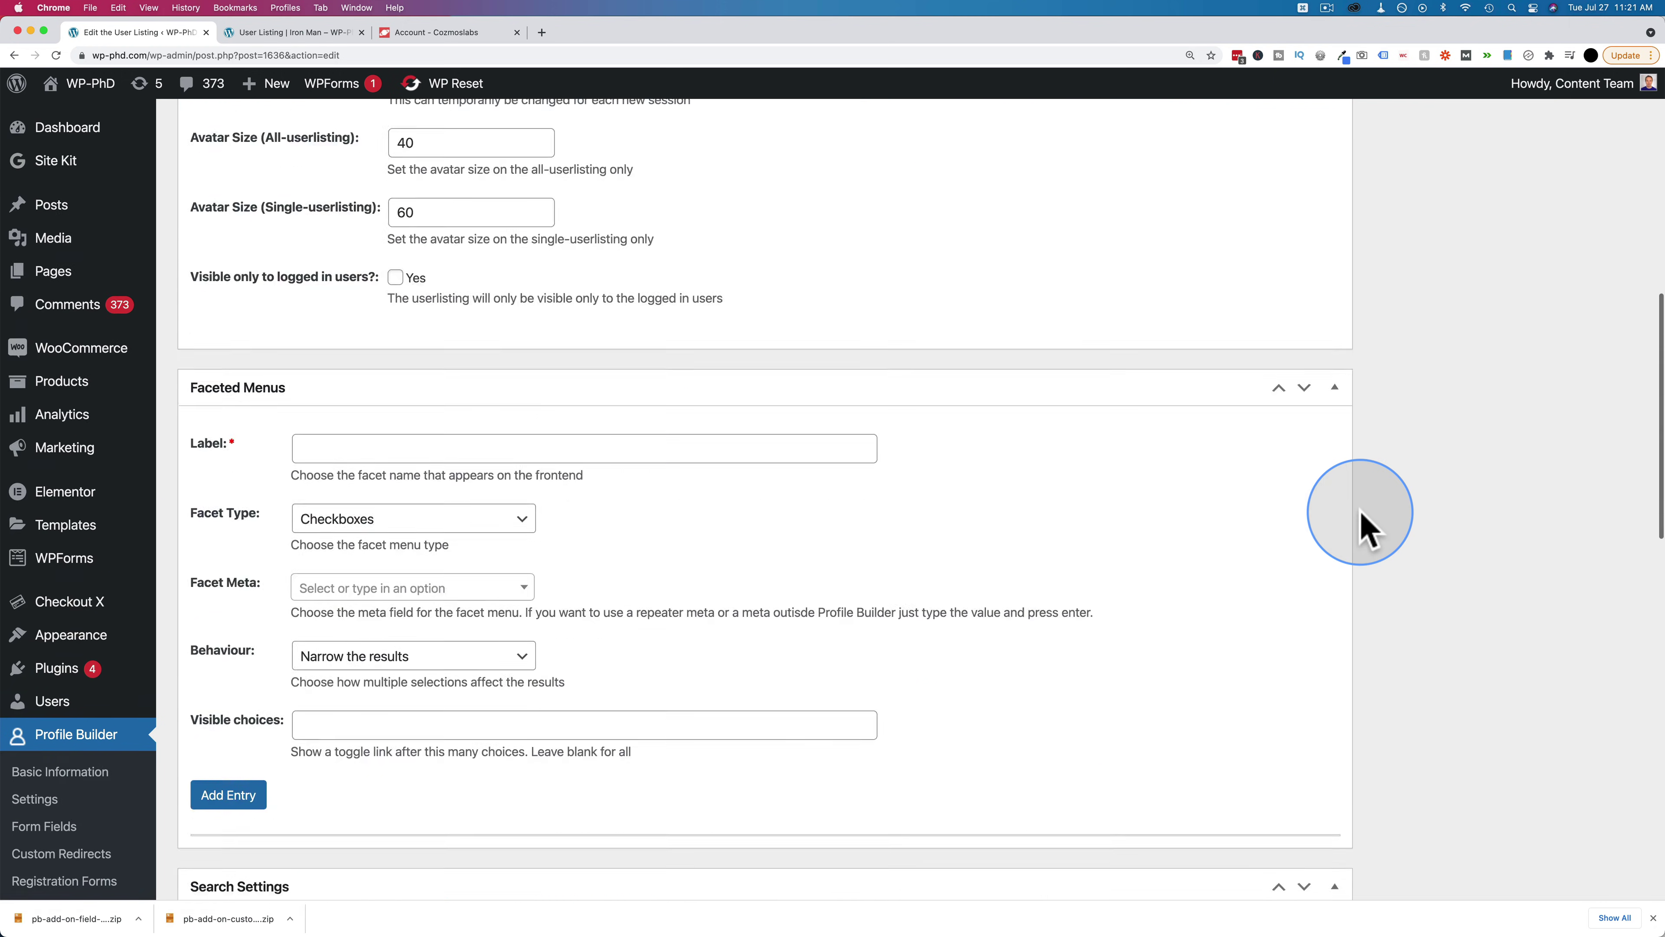
{"action": "left_click", "coordinate": [1608, 367]}
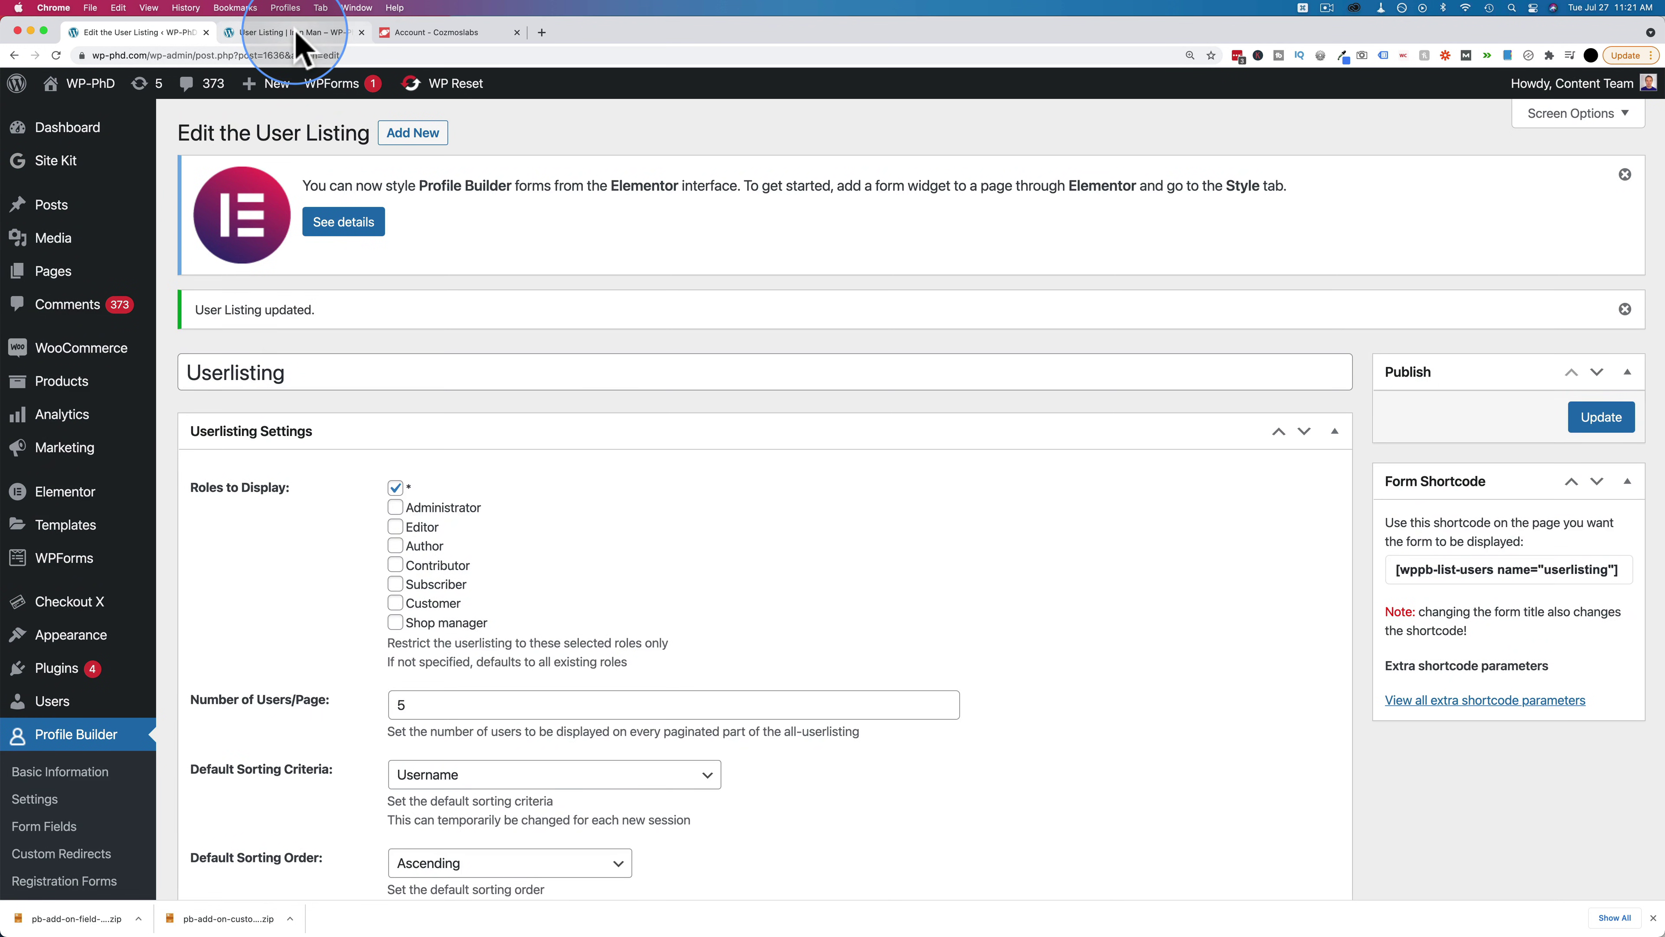
Confirm the front-end profile shows Birthday 07/10/1928, then return to the listing and template editor
{"action": "left_click", "coordinate": [315, 33]}
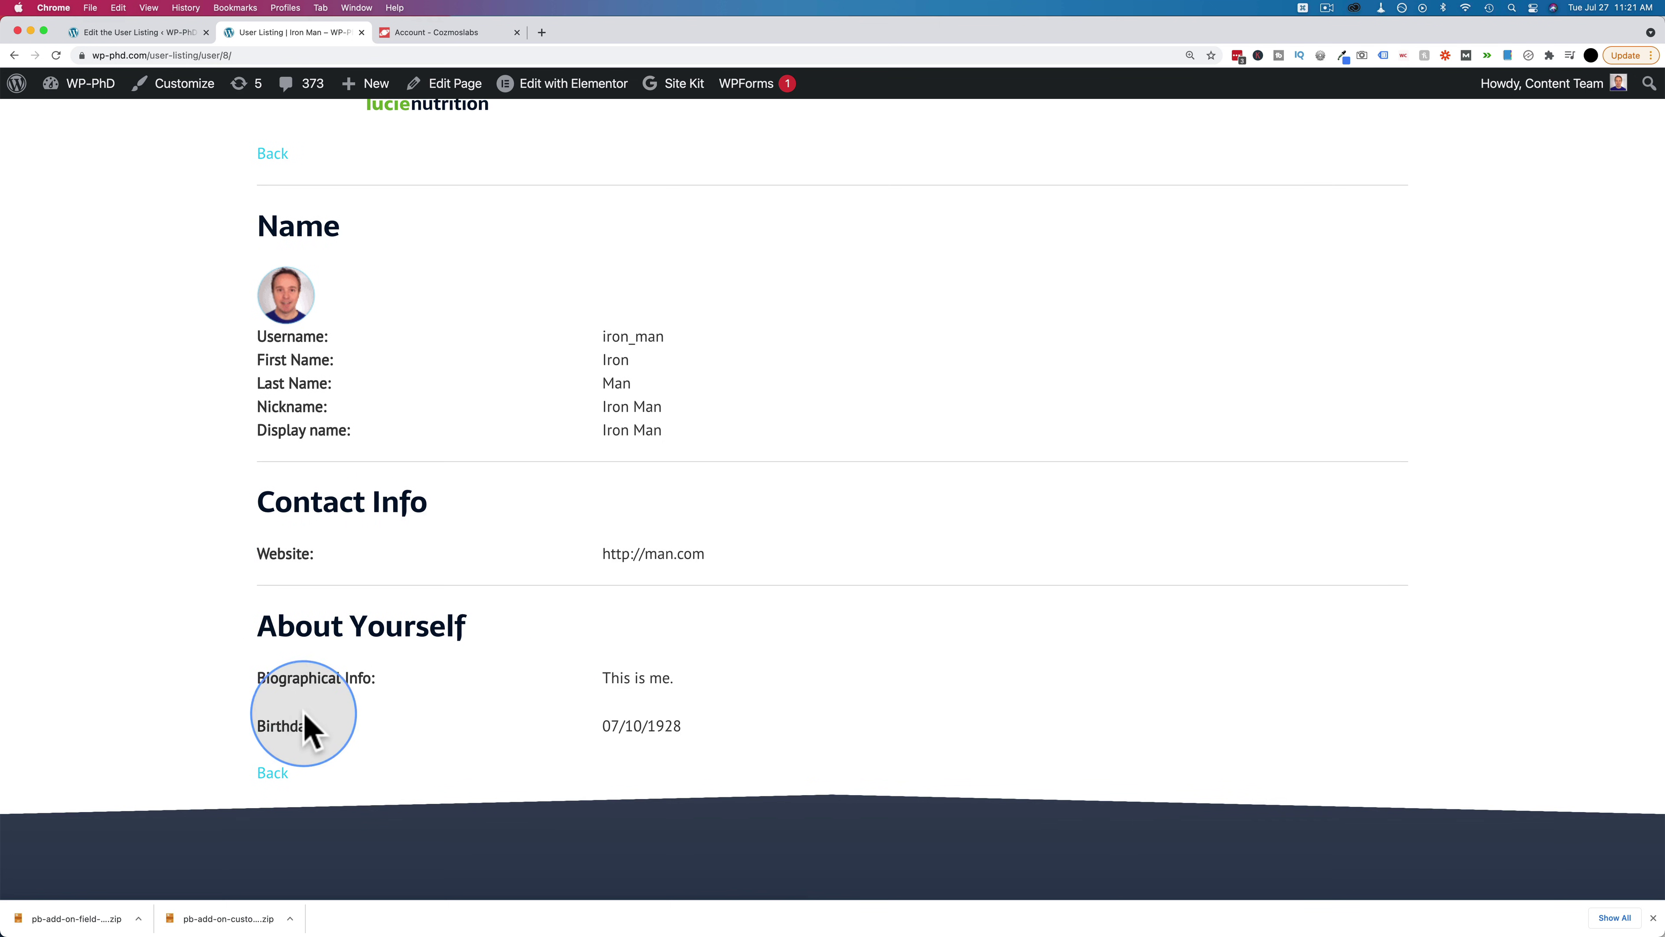
{"action": "left_click_drag", "start_coordinate": [249, 731], "coordinate": [688, 722]}
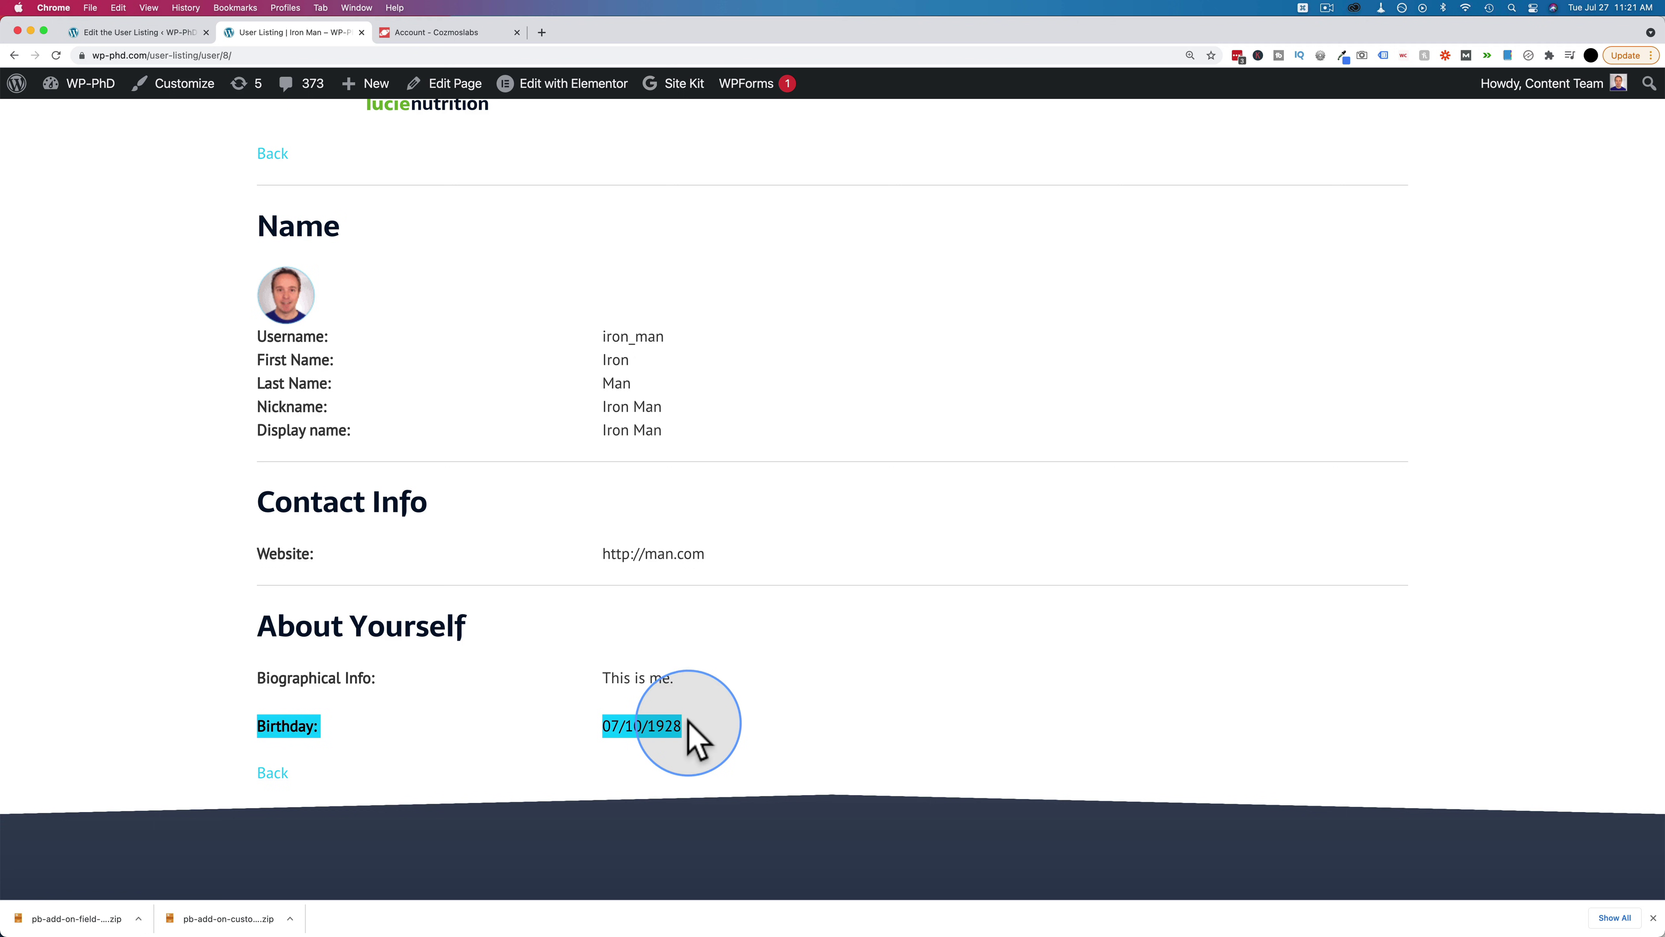
{"action": "left_click", "coordinate": [688, 721]}
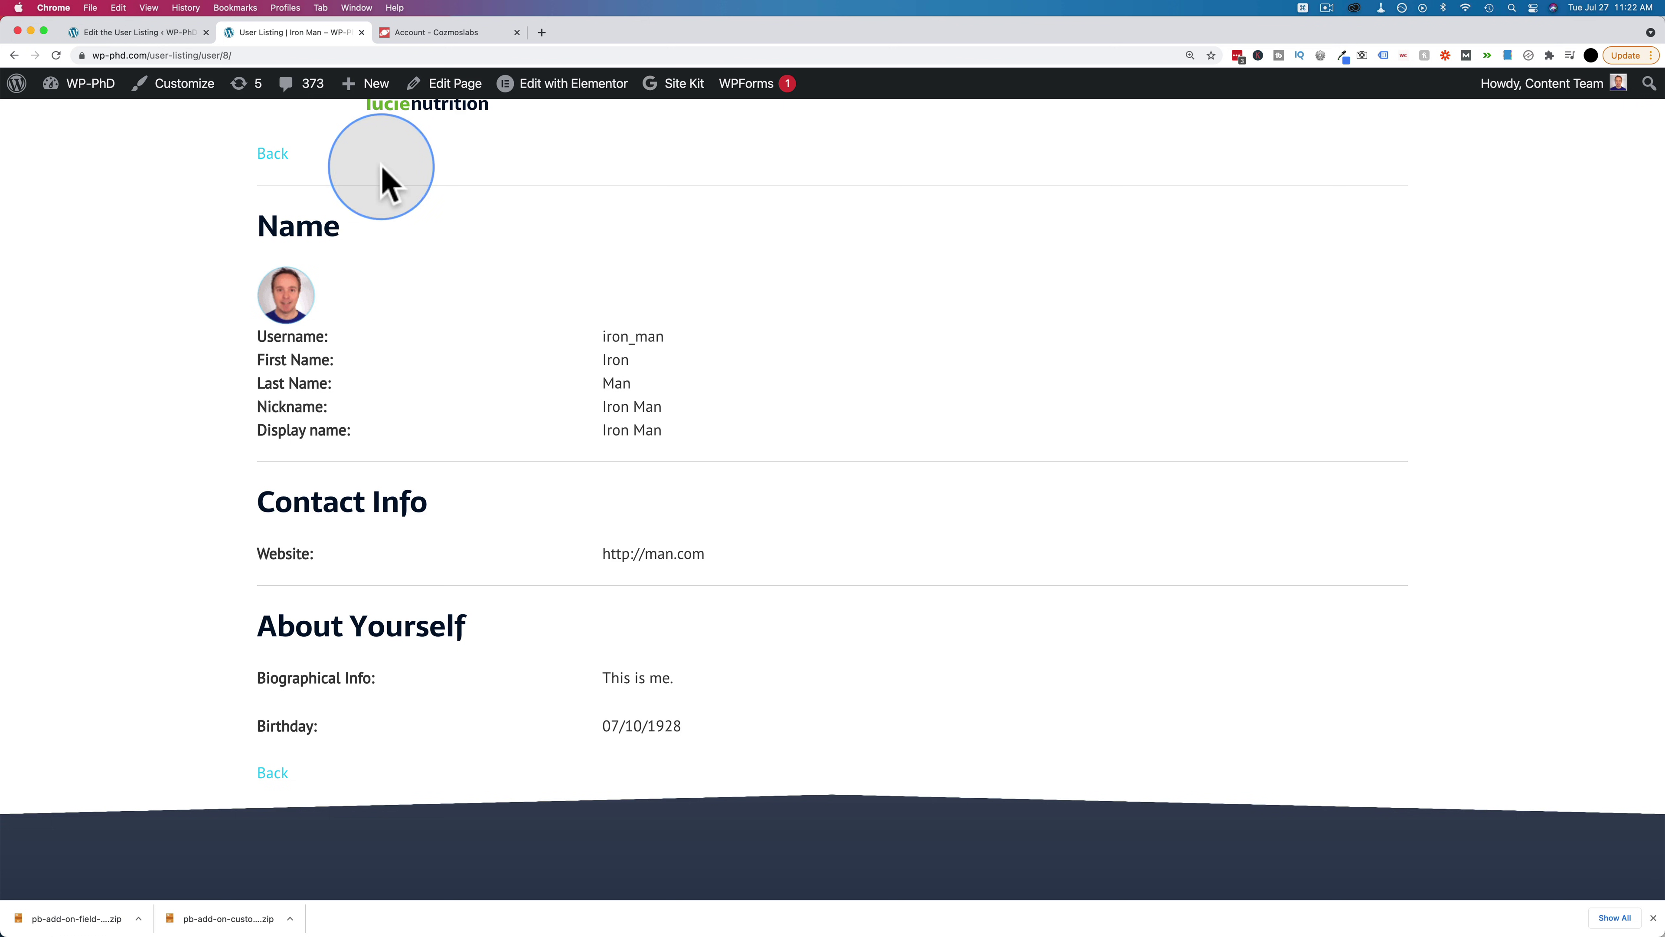
{"action": "left_click", "coordinate": [268, 155]}
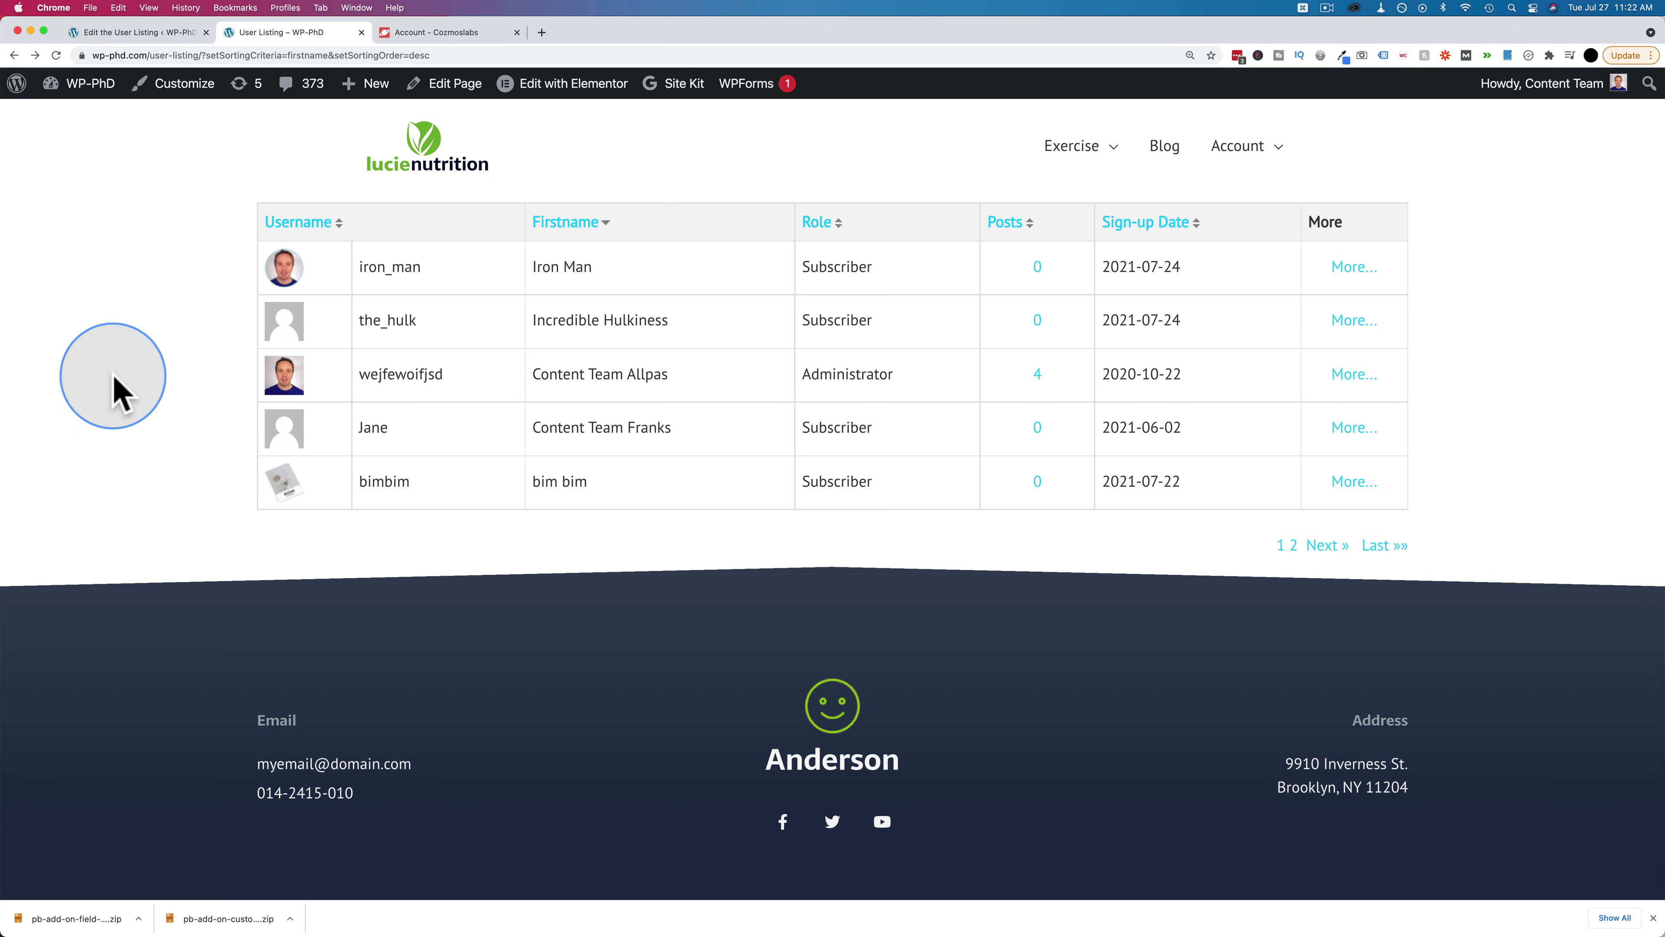
{"action": "left_click", "coordinate": [131, 33]}
{"action": "scroll", "coordinate": [454, 658], "scroll_direction": "down", "scroll_amount": 20}
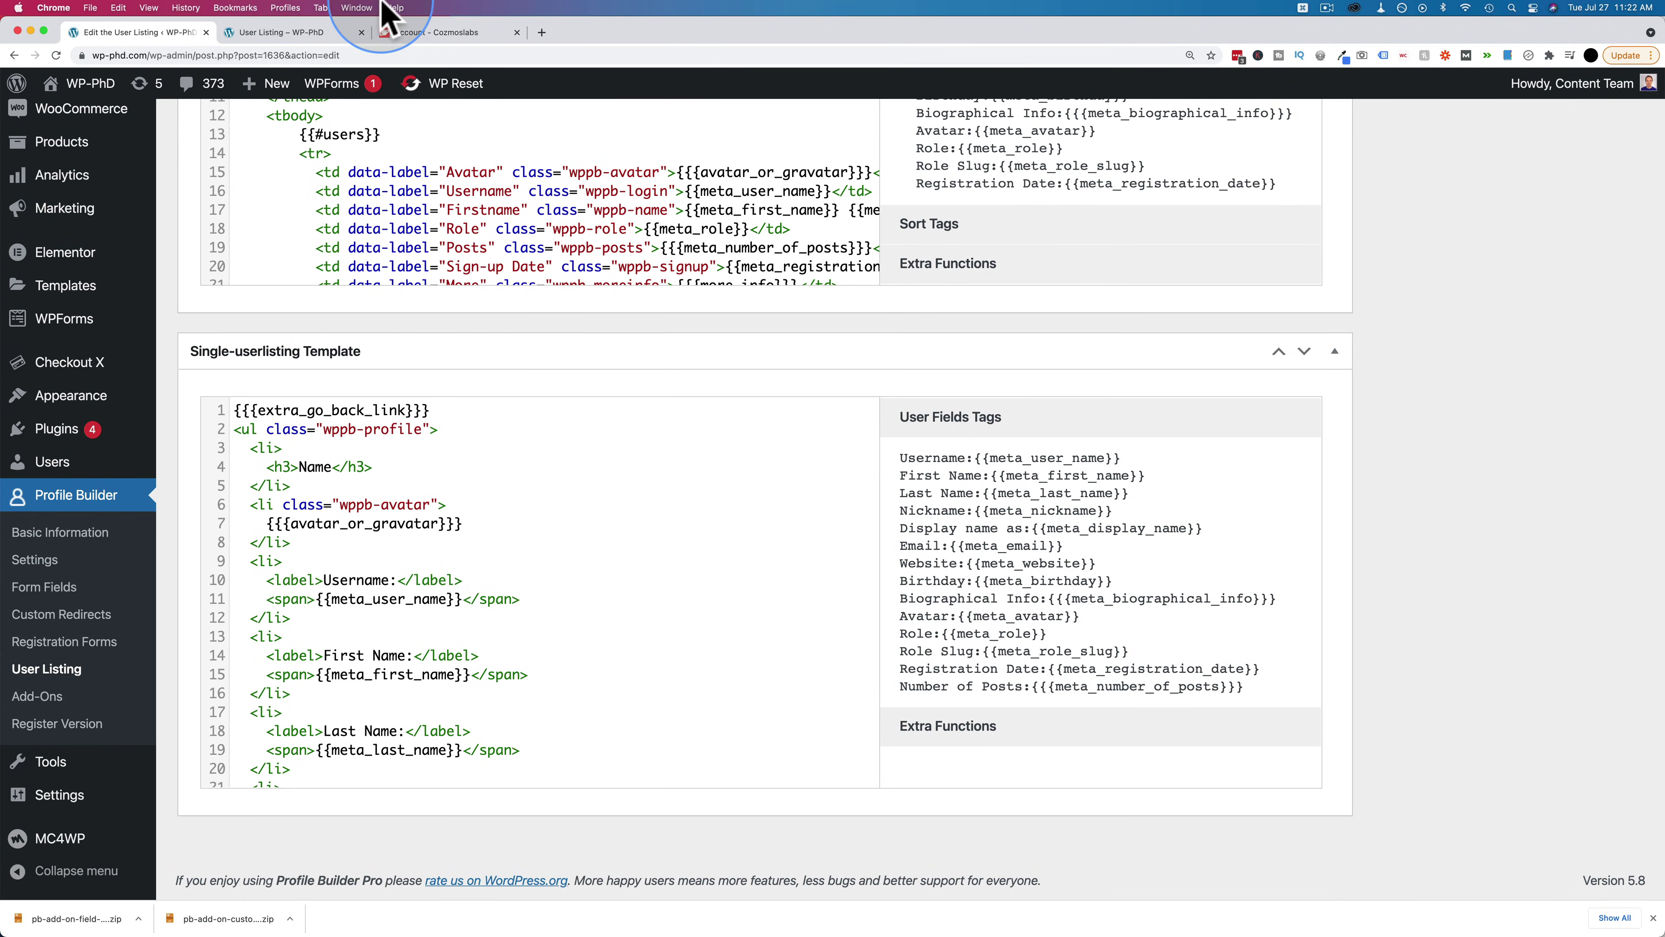
On Cozmoslabs, close the downloads popup and go to the Profile Builder pricing section
{"action": "left_click", "coordinate": [426, 34]}
{"action": "left_click", "coordinate": [1029, 195]}
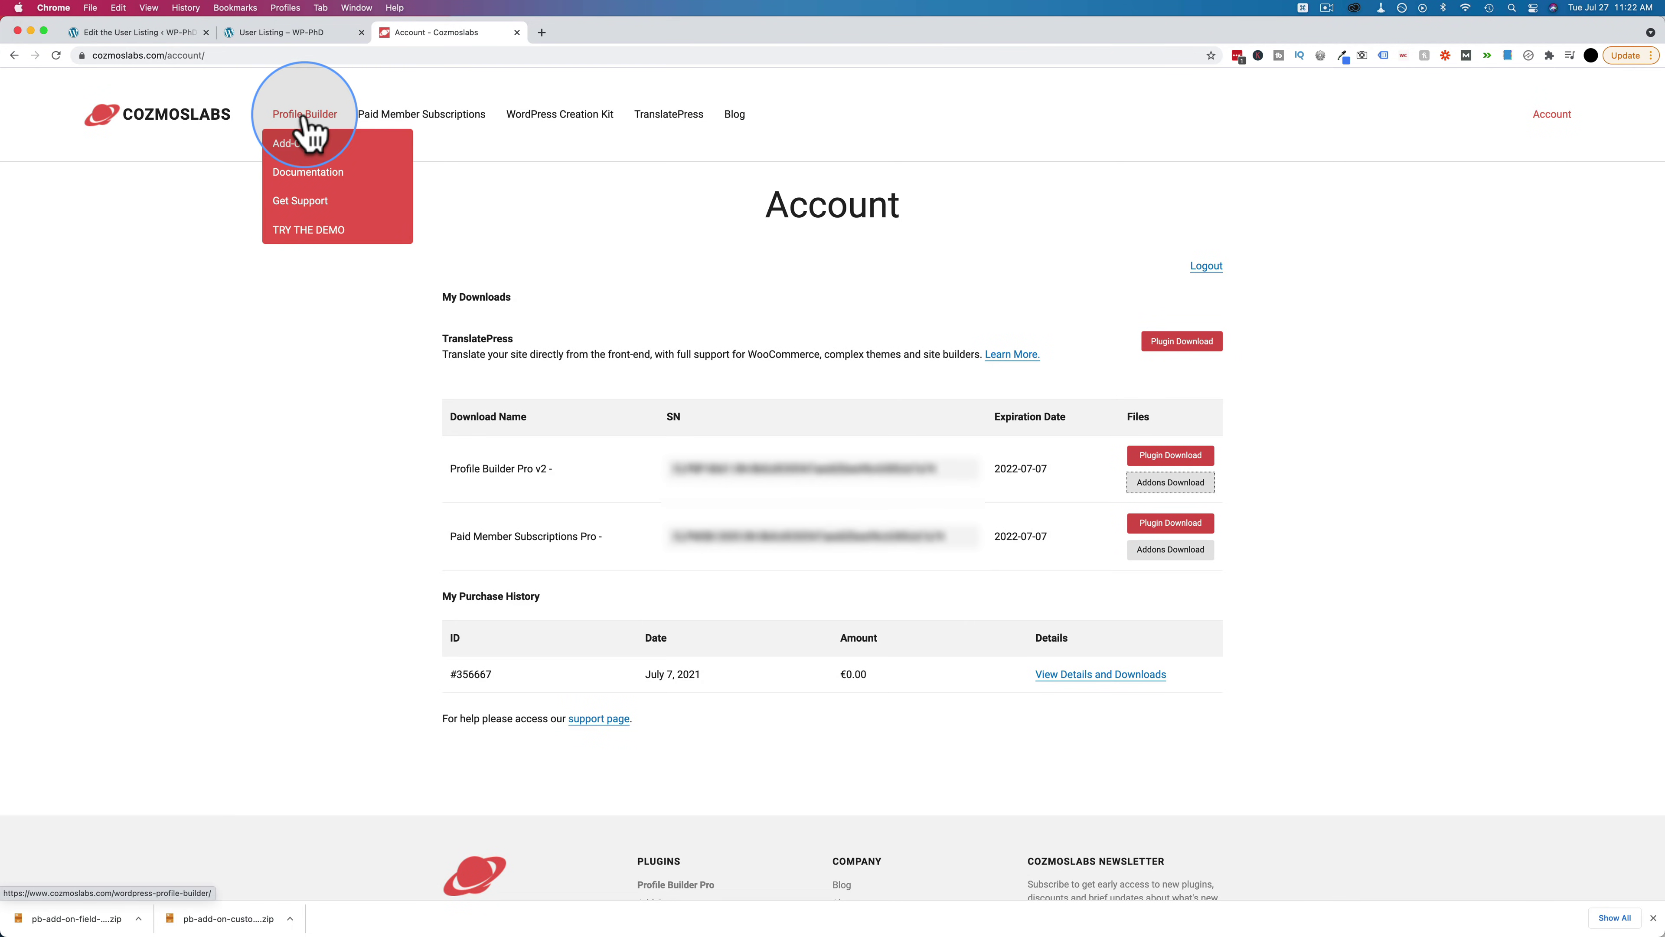
{"action": "left_click", "coordinate": [305, 118]}
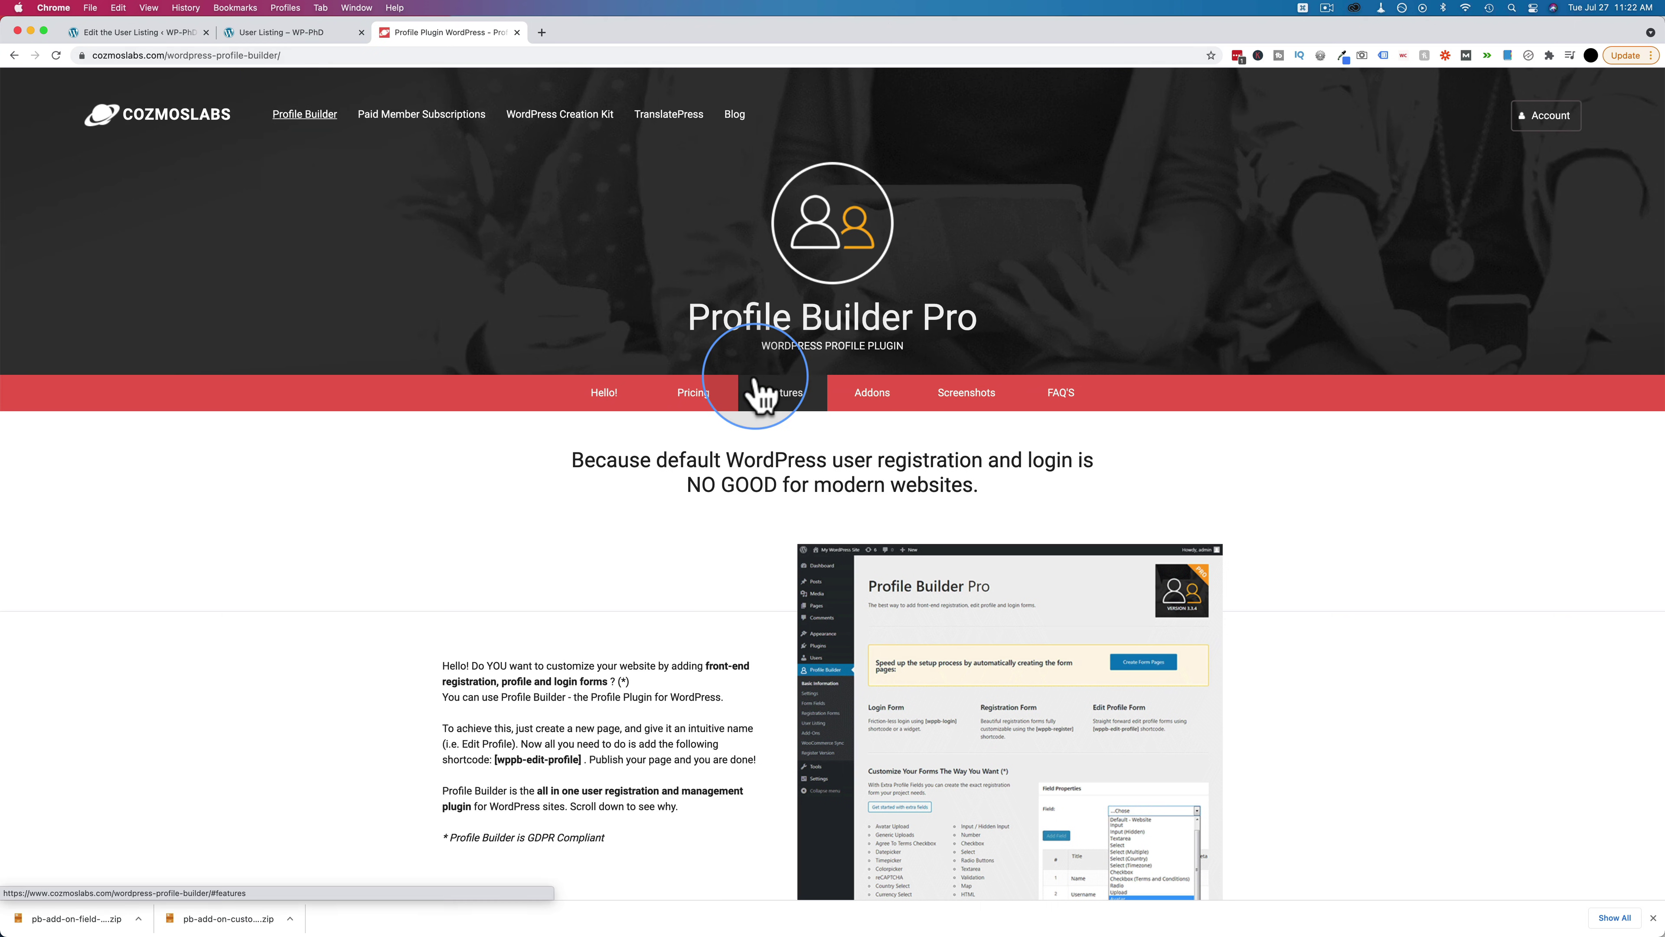
{"action": "left_click", "coordinate": [692, 394]}
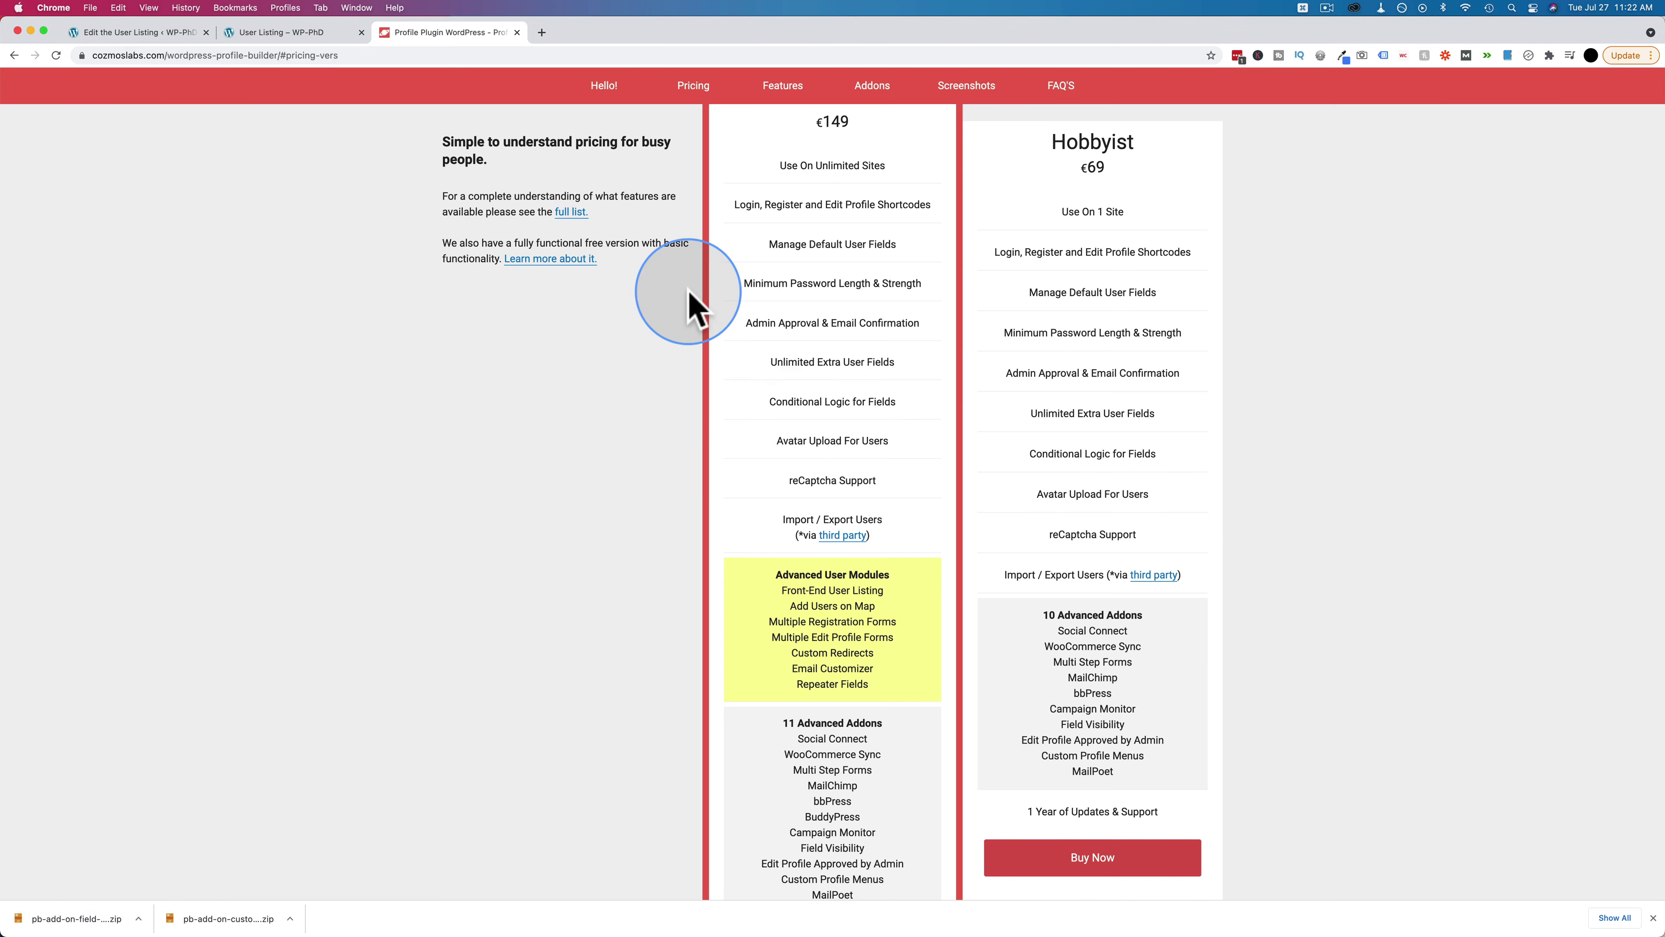
{"action": "scroll", "coordinate": [688, 298], "scroll_direction": "up", "scroll_amount": 3}
{"action": "left_click_drag", "start_coordinate": [852, 287], "coordinate": [800, 294]}
Highlight the Hobbyist €69 price and the Advanced User Modules list
{"action": "left_click_drag", "start_coordinate": [1106, 331], "coordinate": [1150, 301]}
{"action": "scroll", "coordinate": [918, 325], "scroll_direction": "down", "scroll_amount": 2}
{"action": "scroll", "coordinate": [1052, 416], "scroll_direction": "down", "scroll_amount": 4}
{"action": "scroll", "coordinate": [1042, 415], "scroll_direction": "down", "scroll_amount": 3}
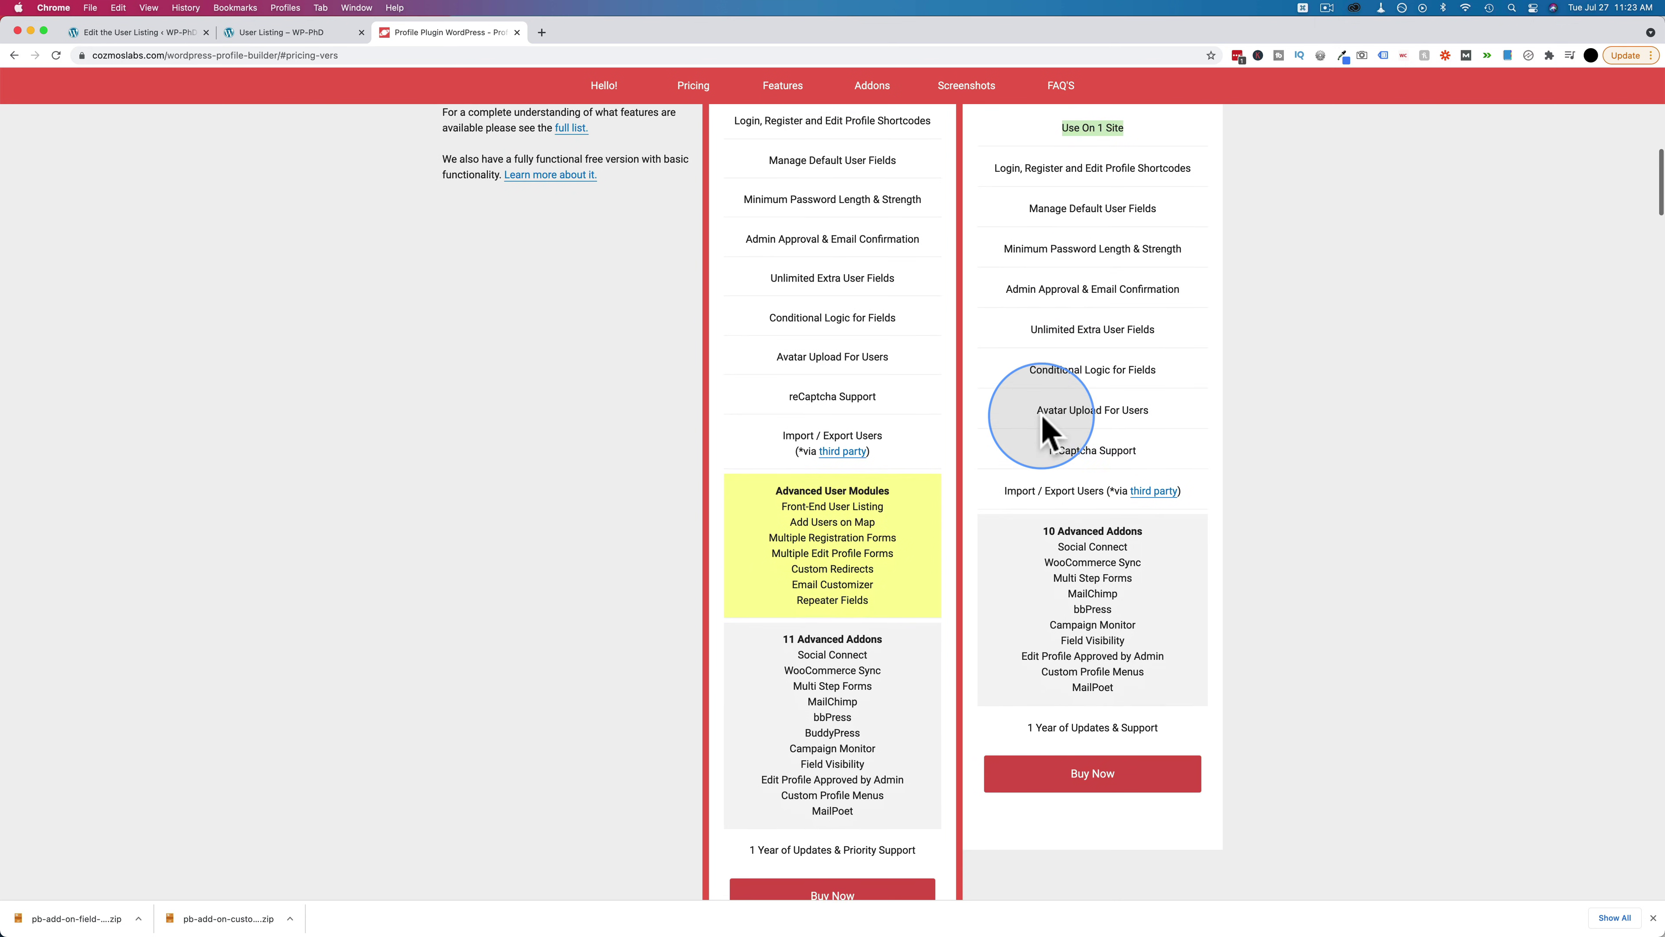
{"action": "left_click_drag", "start_coordinate": [762, 433], "coordinate": [875, 510]}
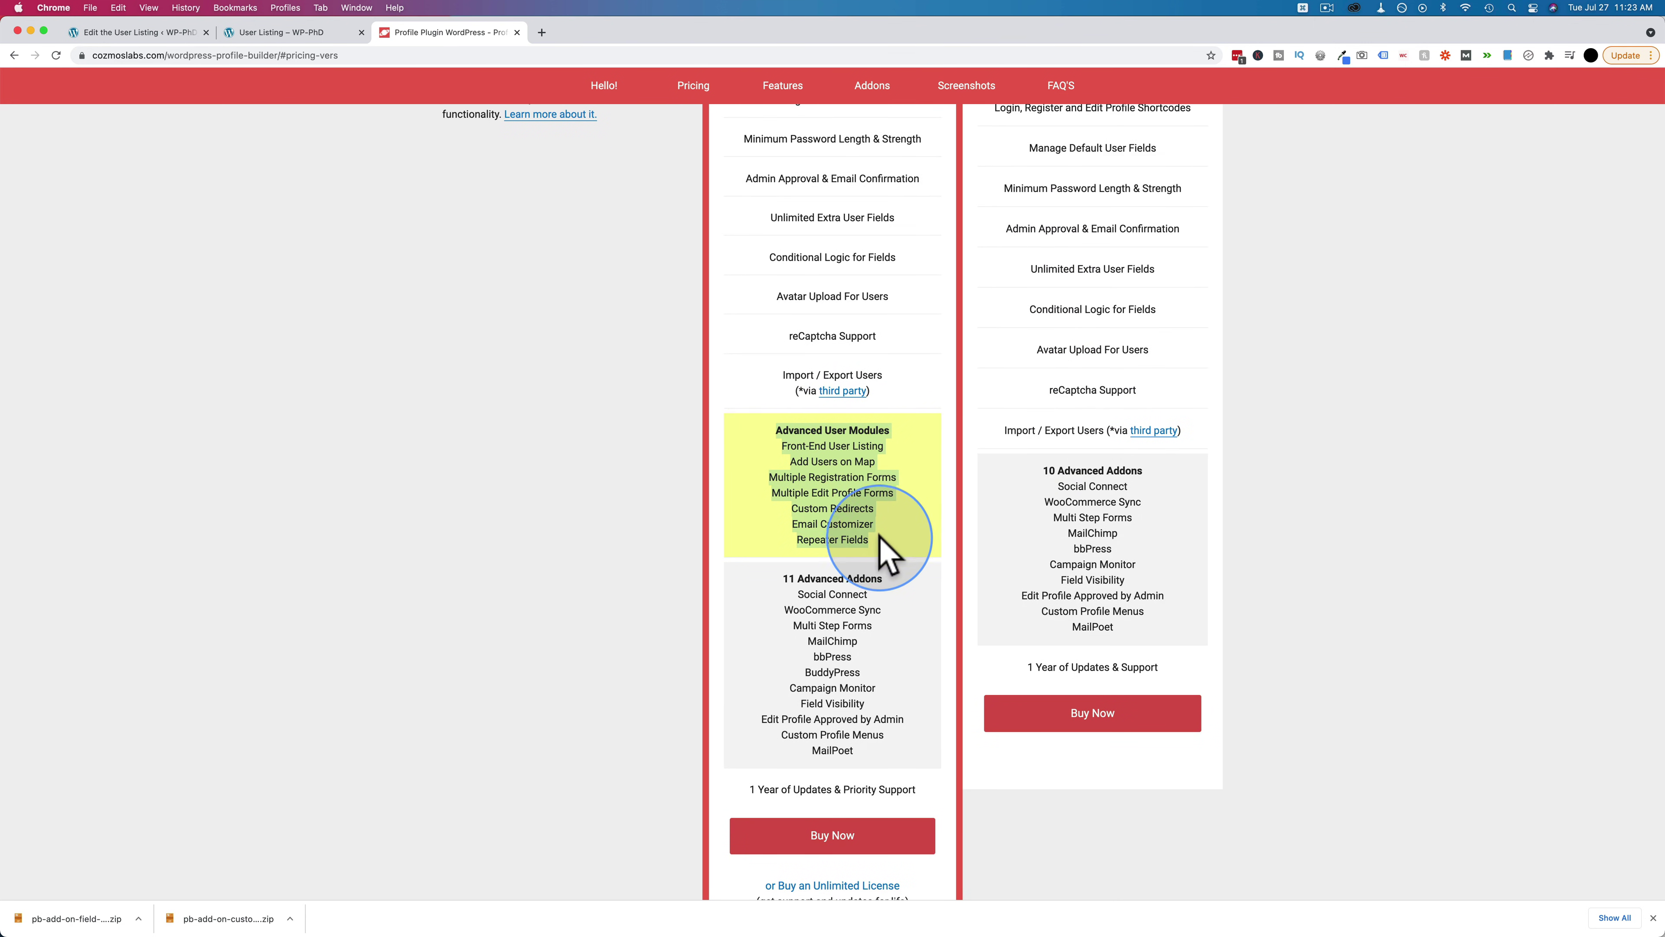
Compare PRO's 11 Advanced Addons, including BuddyPress, with Hobbyist's 10 Advanced Addons
{"action": "scroll", "coordinate": [878, 528], "scroll_direction": "up", "scroll_amount": 6}
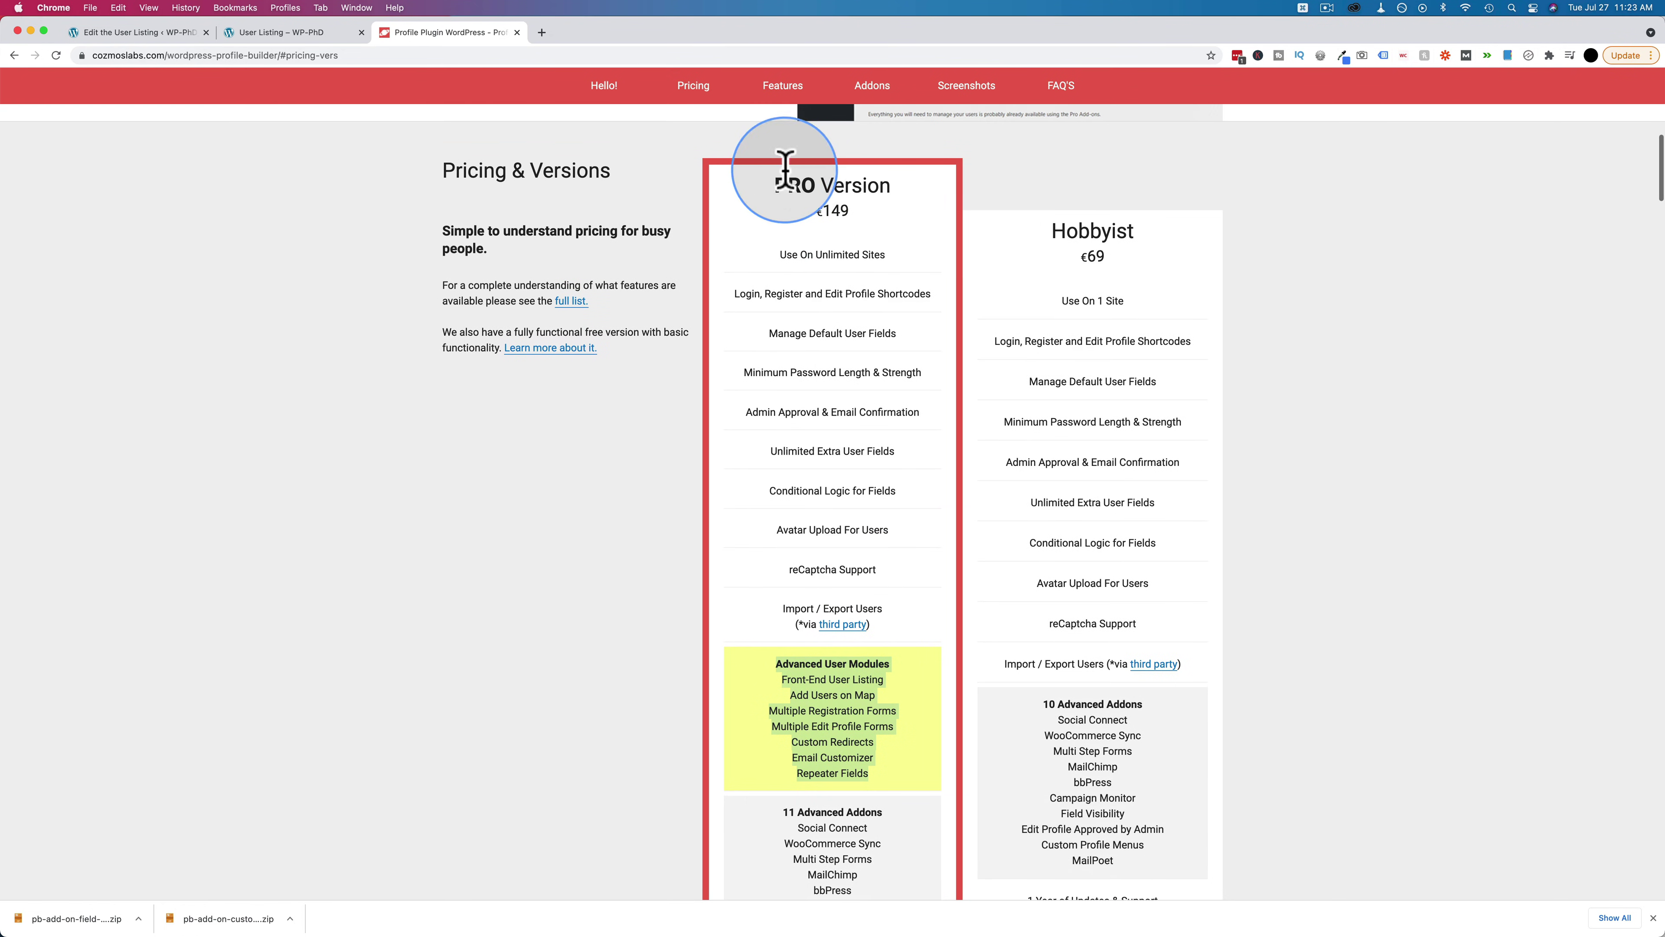
{"action": "scroll", "coordinate": [776, 476], "scroll_direction": "down", "scroll_amount": 7}
{"action": "scroll", "coordinate": [776, 476], "scroll_direction": "down", "scroll_amount": 2}
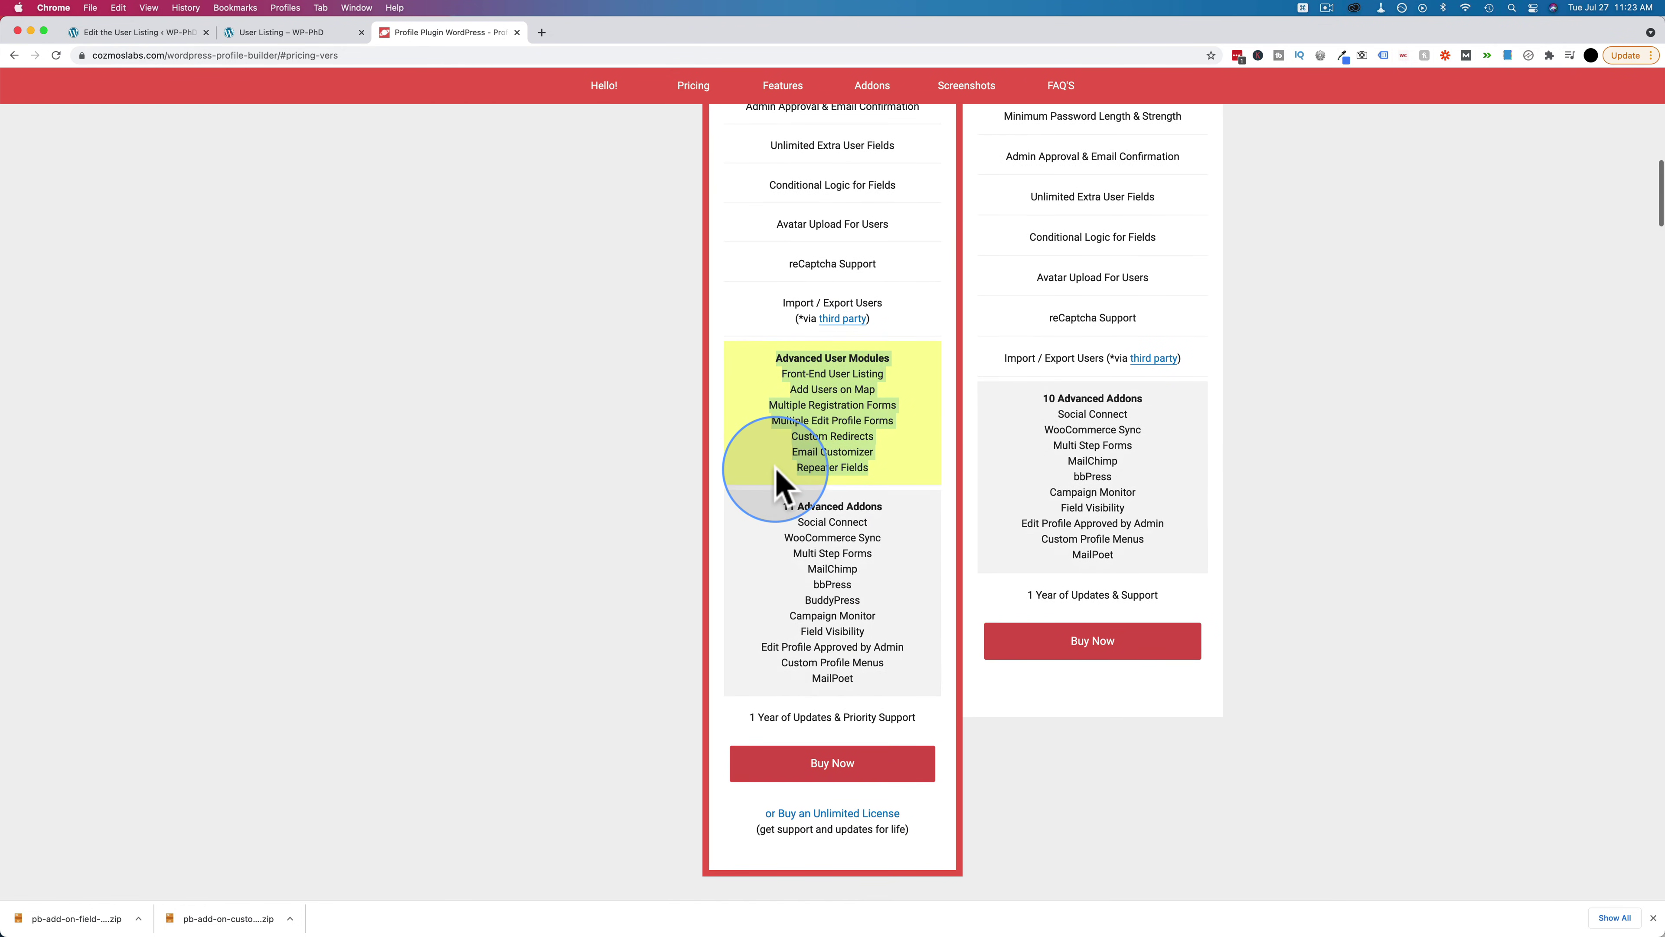
{"action": "left_click", "coordinate": [783, 505]}
{"action": "left_click_drag", "start_coordinate": [784, 505], "coordinate": [894, 497]}
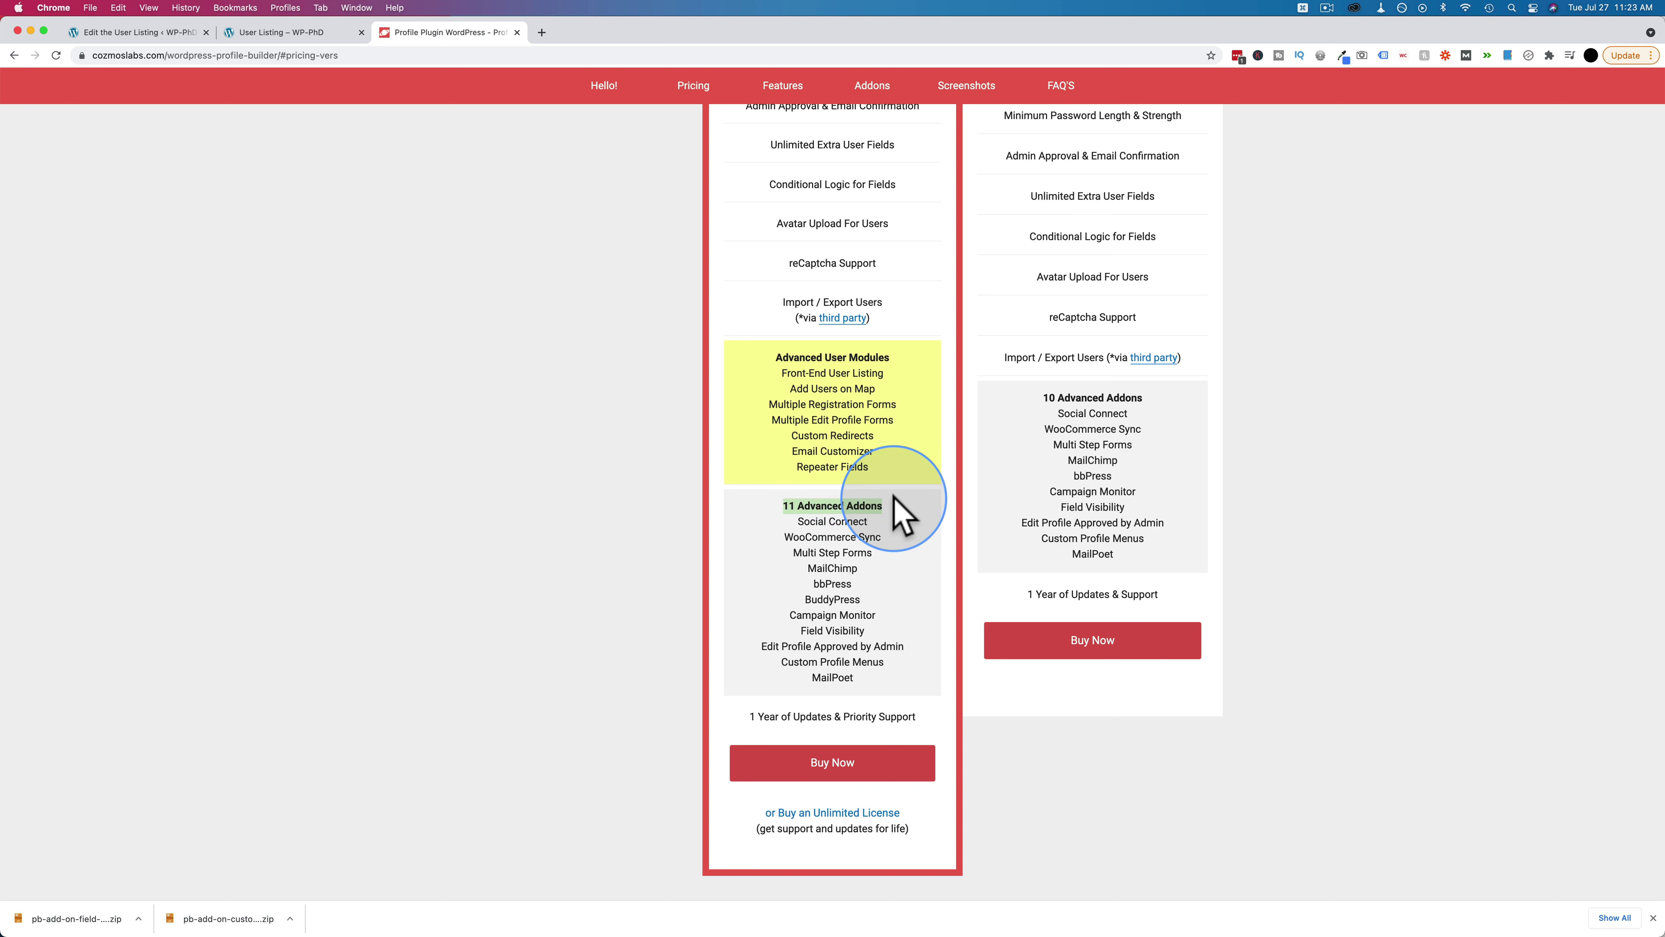
{"action": "left_click_drag", "start_coordinate": [1041, 397], "coordinate": [1173, 411]}
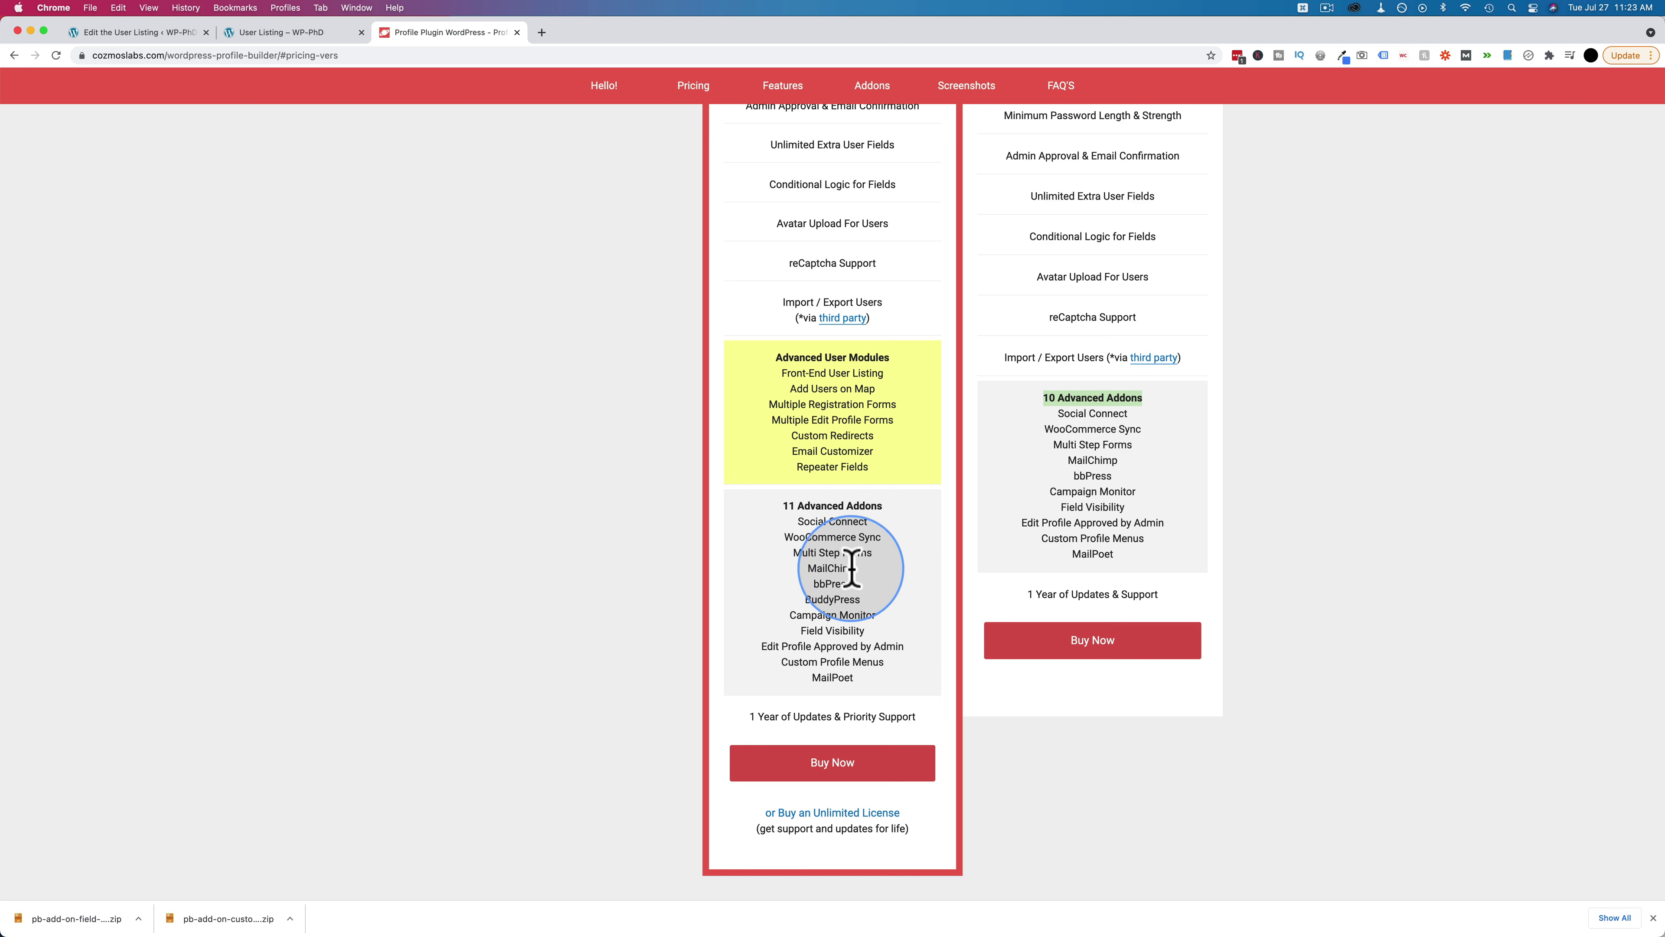
{"action": "left_click_drag", "start_coordinate": [856, 599], "coordinate": [785, 605]}
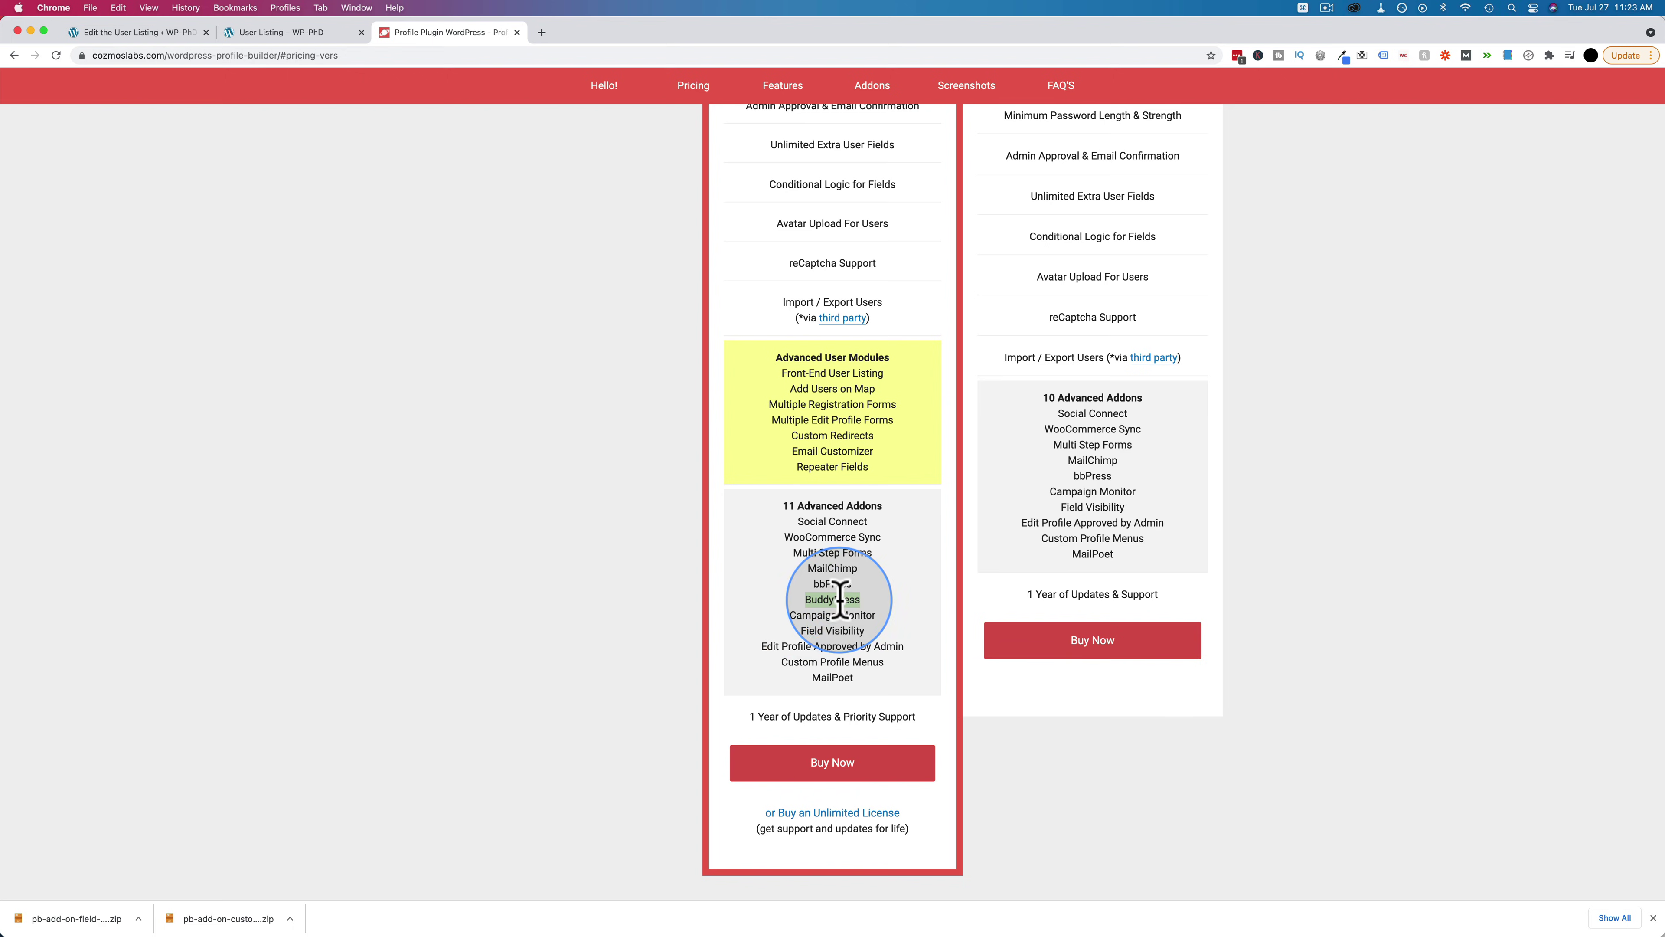
{"action": "scroll", "coordinate": [836, 600], "scroll_direction": "up", "scroll_amount": 5}
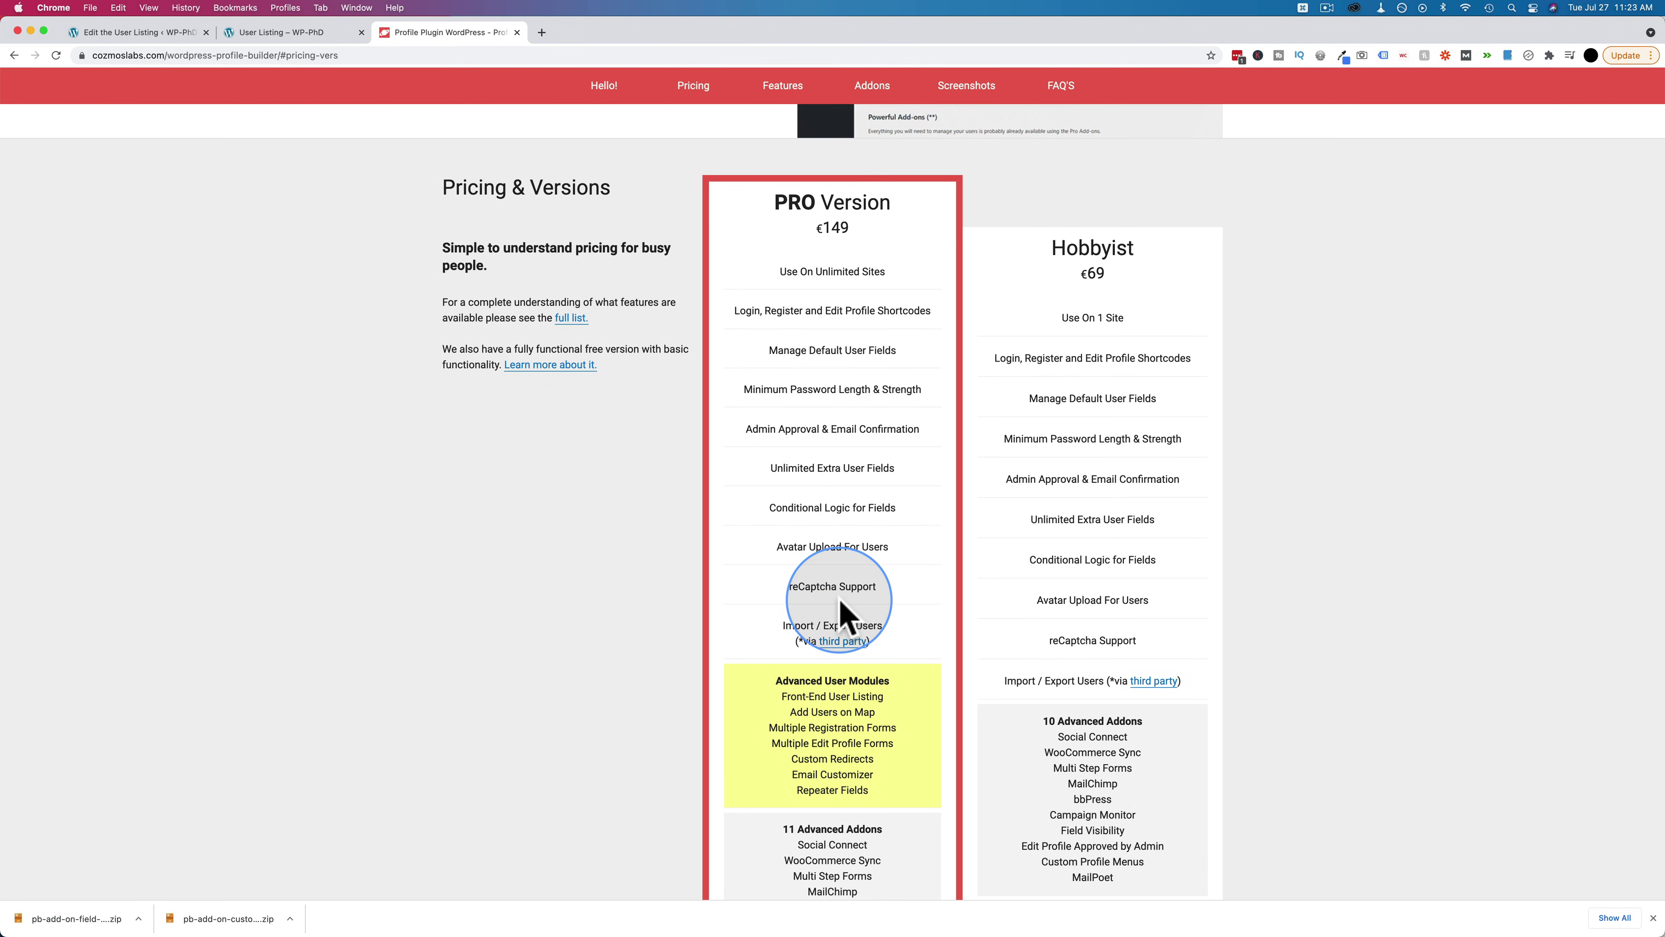
{"action": "scroll", "coordinate": [842, 614], "scroll_direction": "down", "scroll_amount": 1}
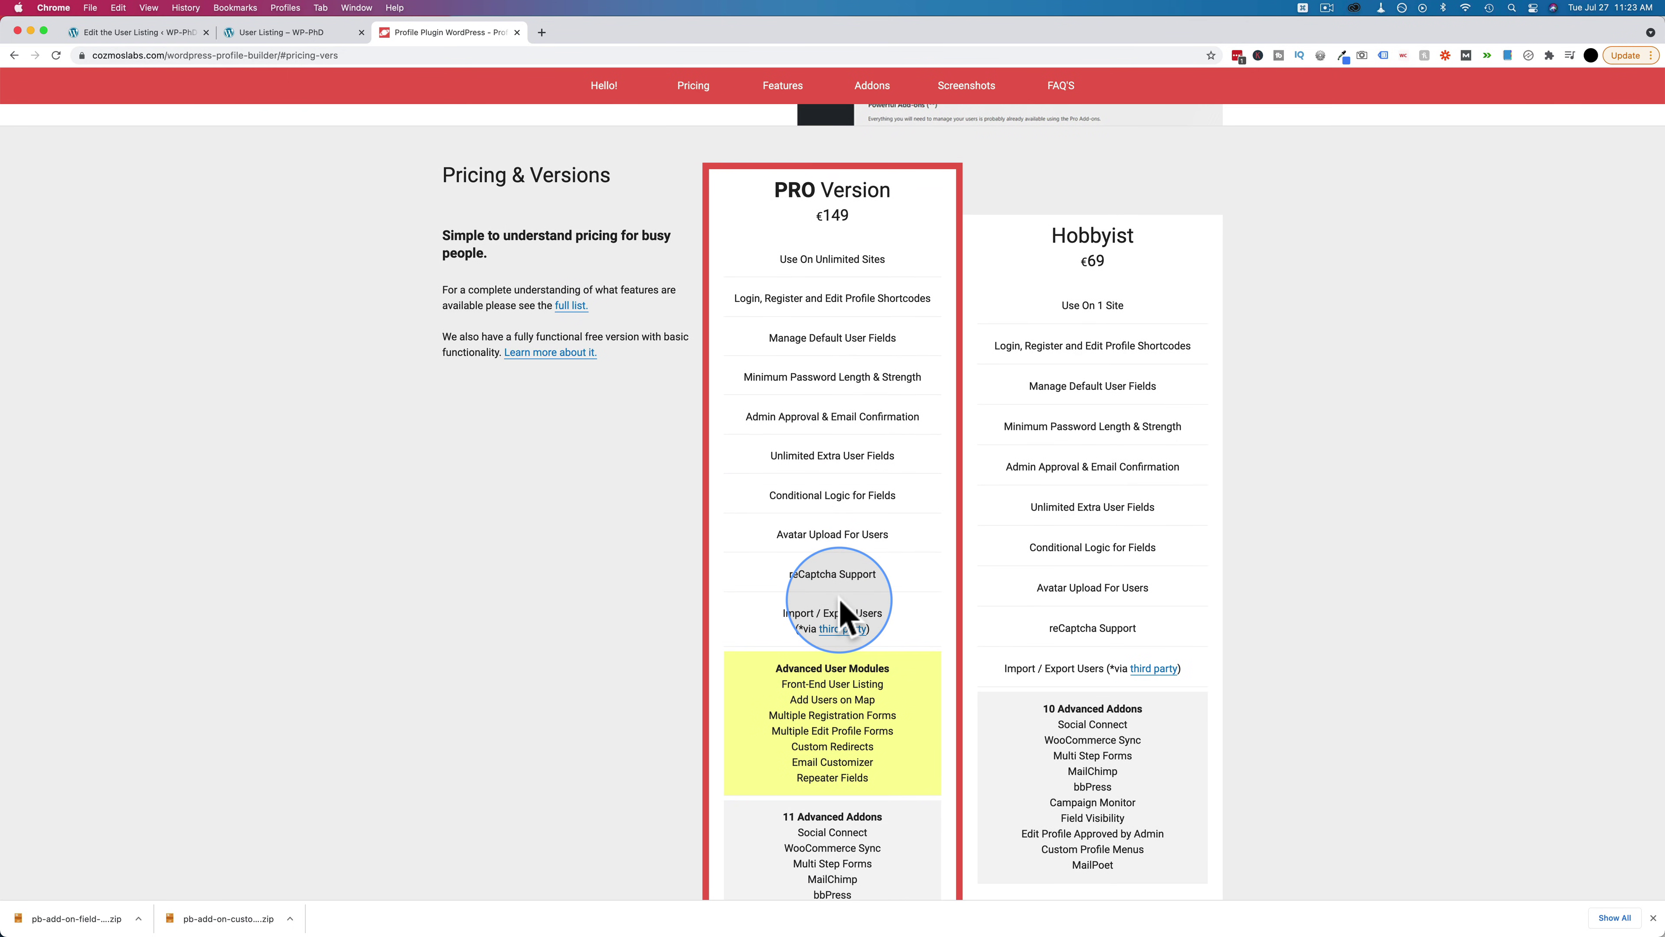